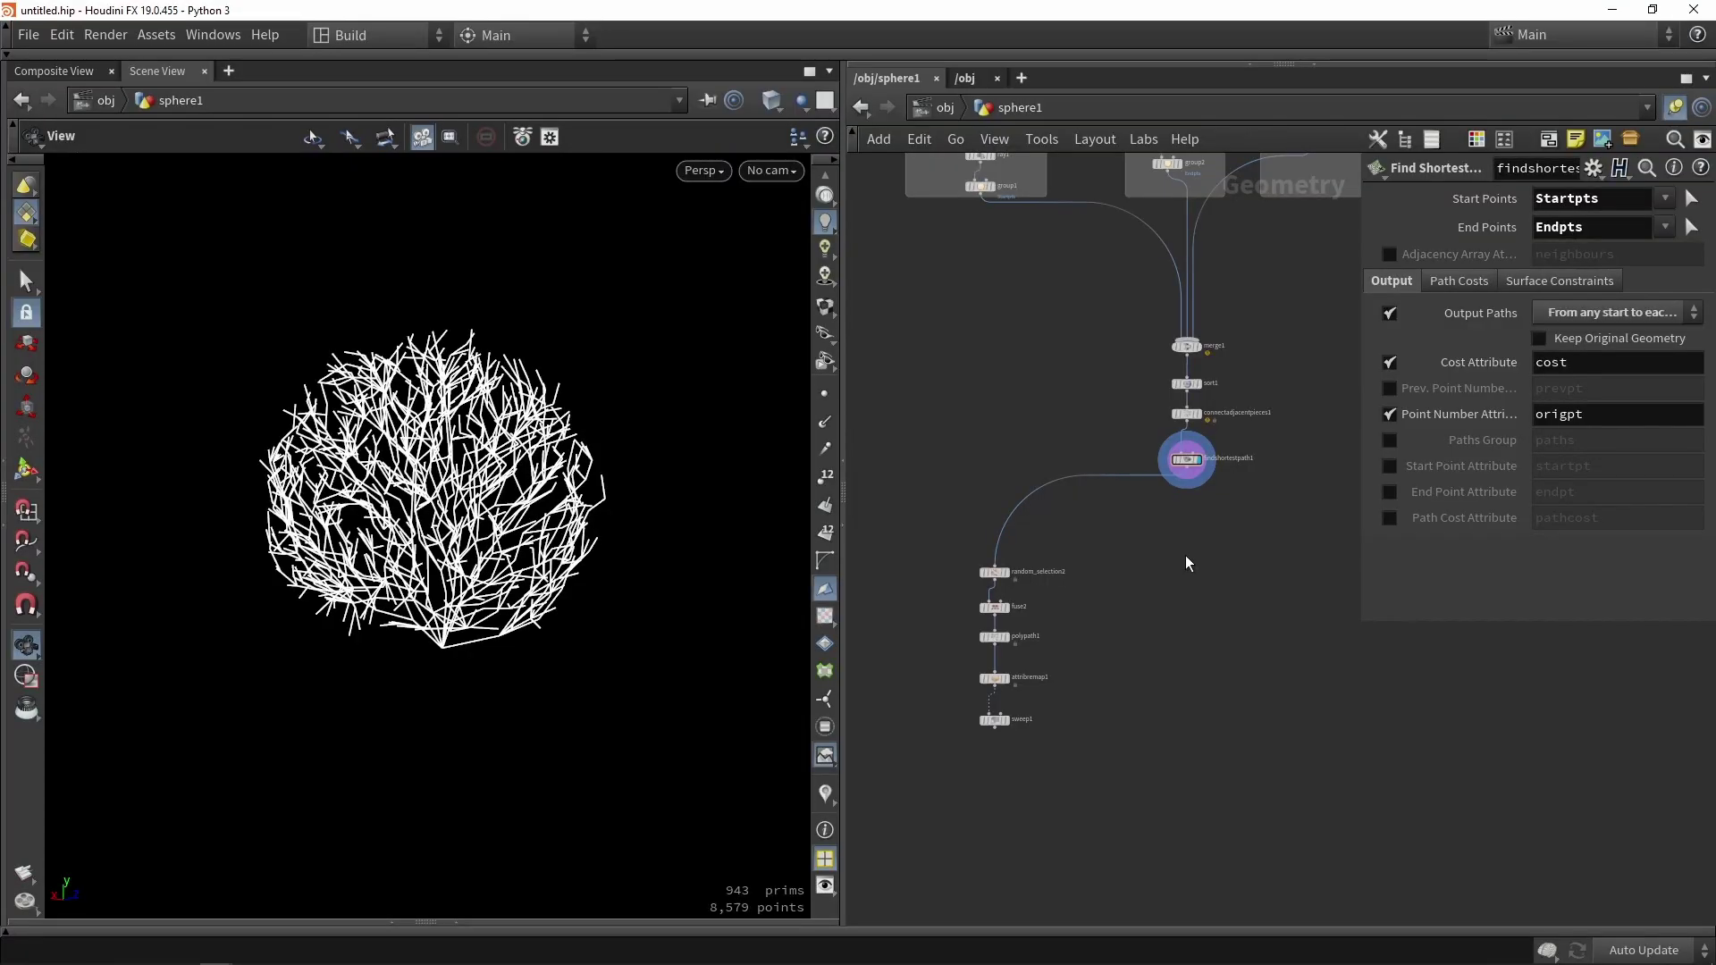
# - Add a PolyFrame node to the network below findshortestpath1
pyautogui.moveTo(1185, 555); pyautogui.dragTo(1160, 652, button='middle')
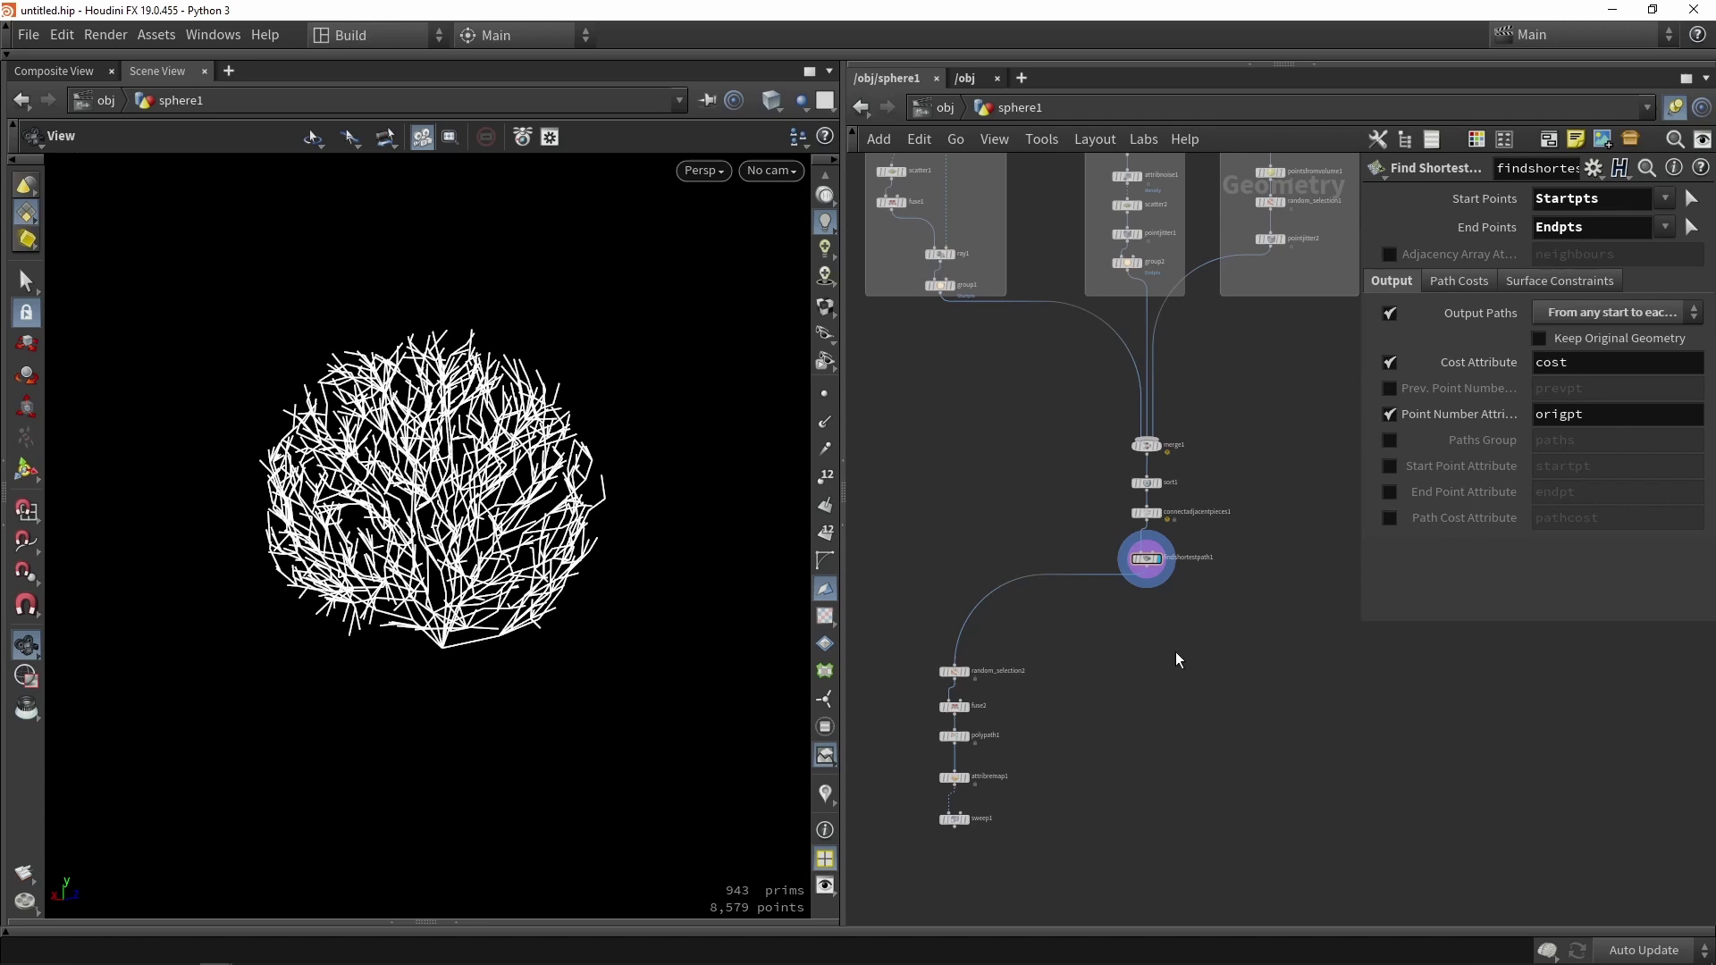
pyautogui.scroll(4, 1176, 652)
pyautogui.moveTo(1229, 618); pyautogui.dragTo(1139, 679, button='middle')
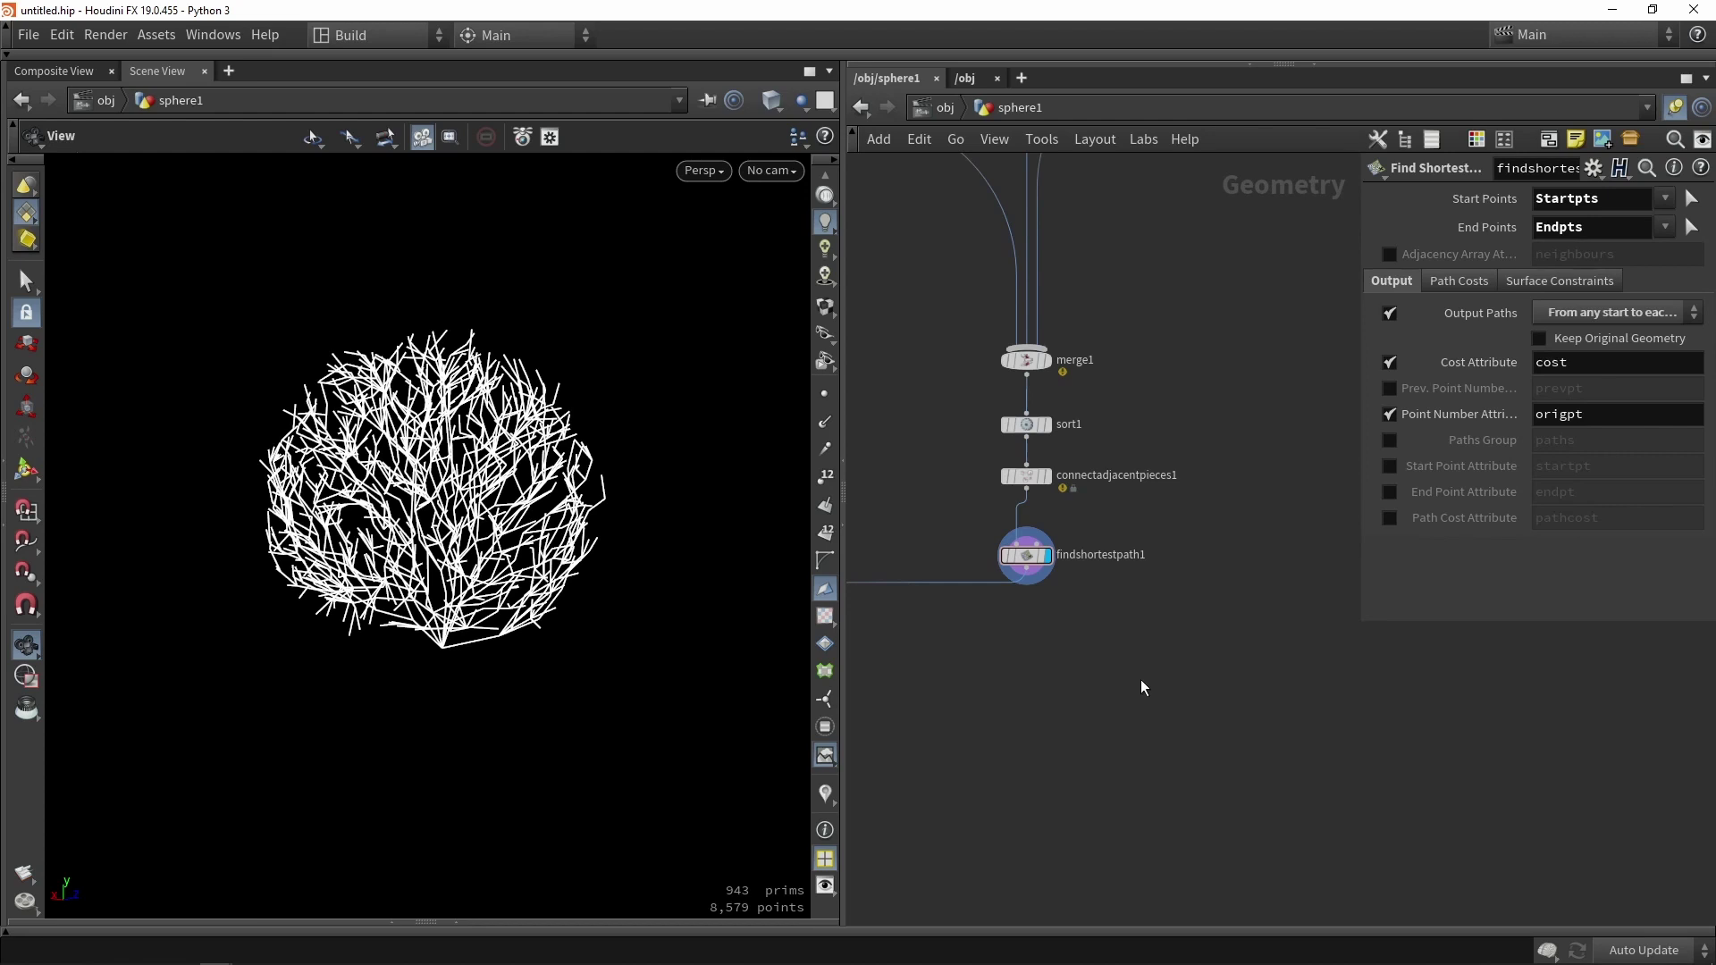
pyautogui.press('Tab')
pyautogui.write('po')
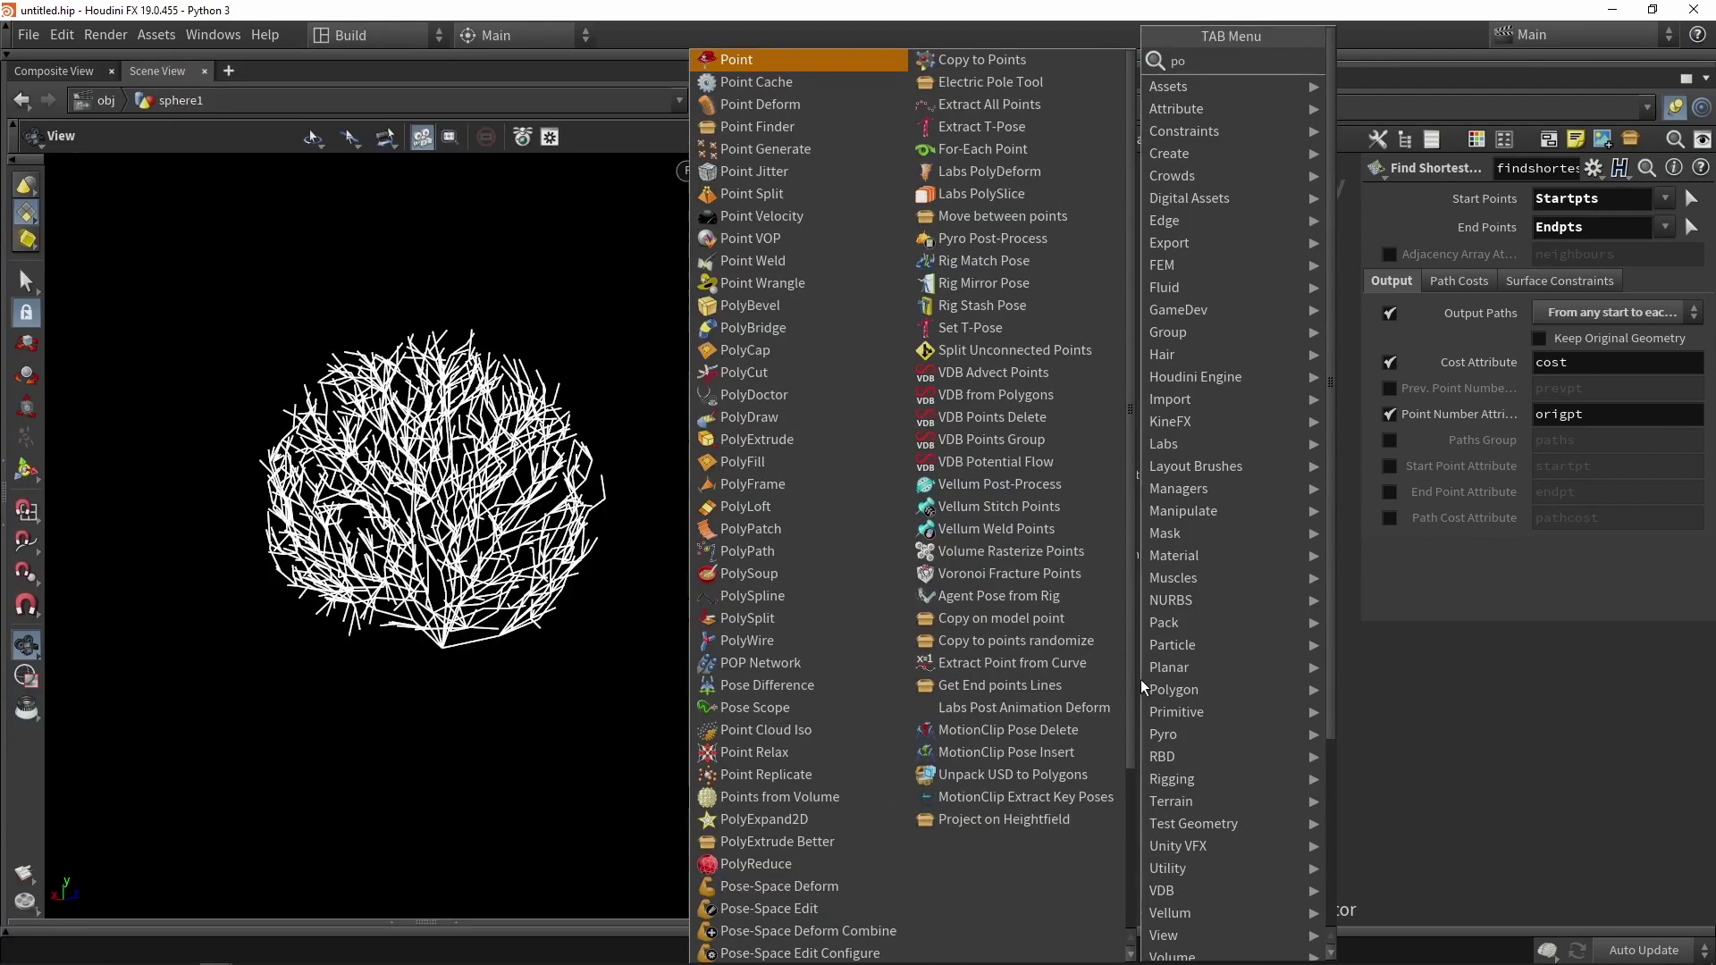
pyautogui.write('lyframe')
pyautogui.press('Return')
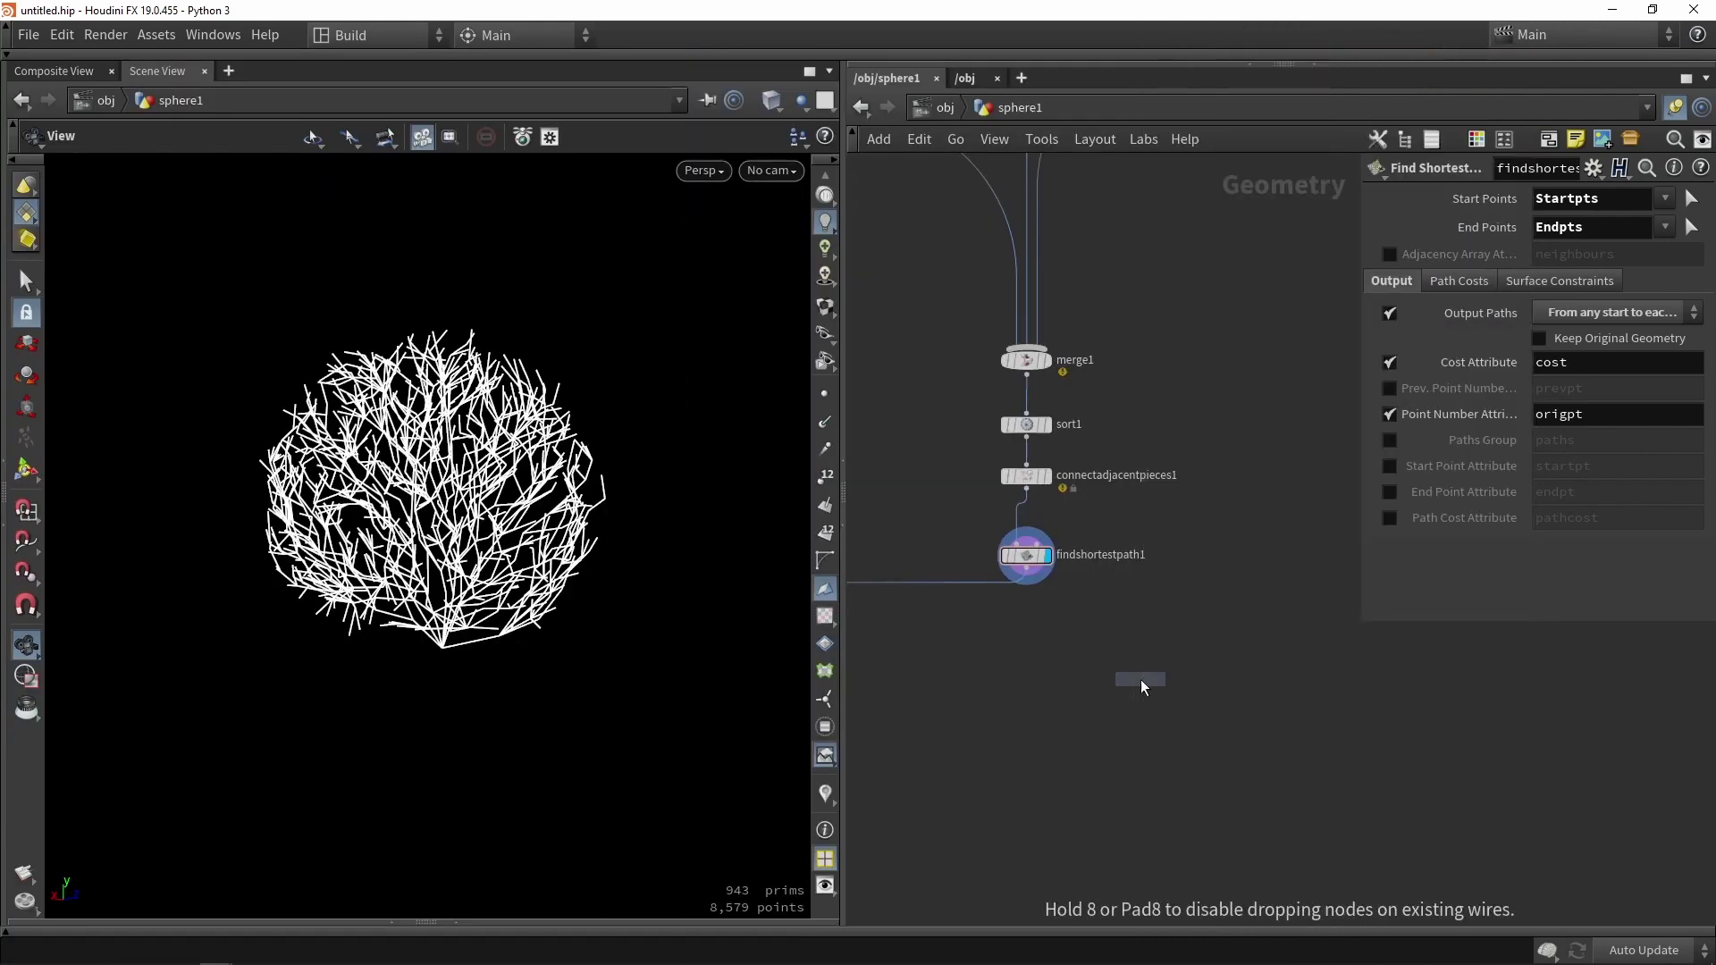
pyautogui.click(1149, 642)
# - Connect the output of findshortestpath1 to the PolyFrame node and display the PolyFrame result
pyautogui.scroll(4, 1148, 648)
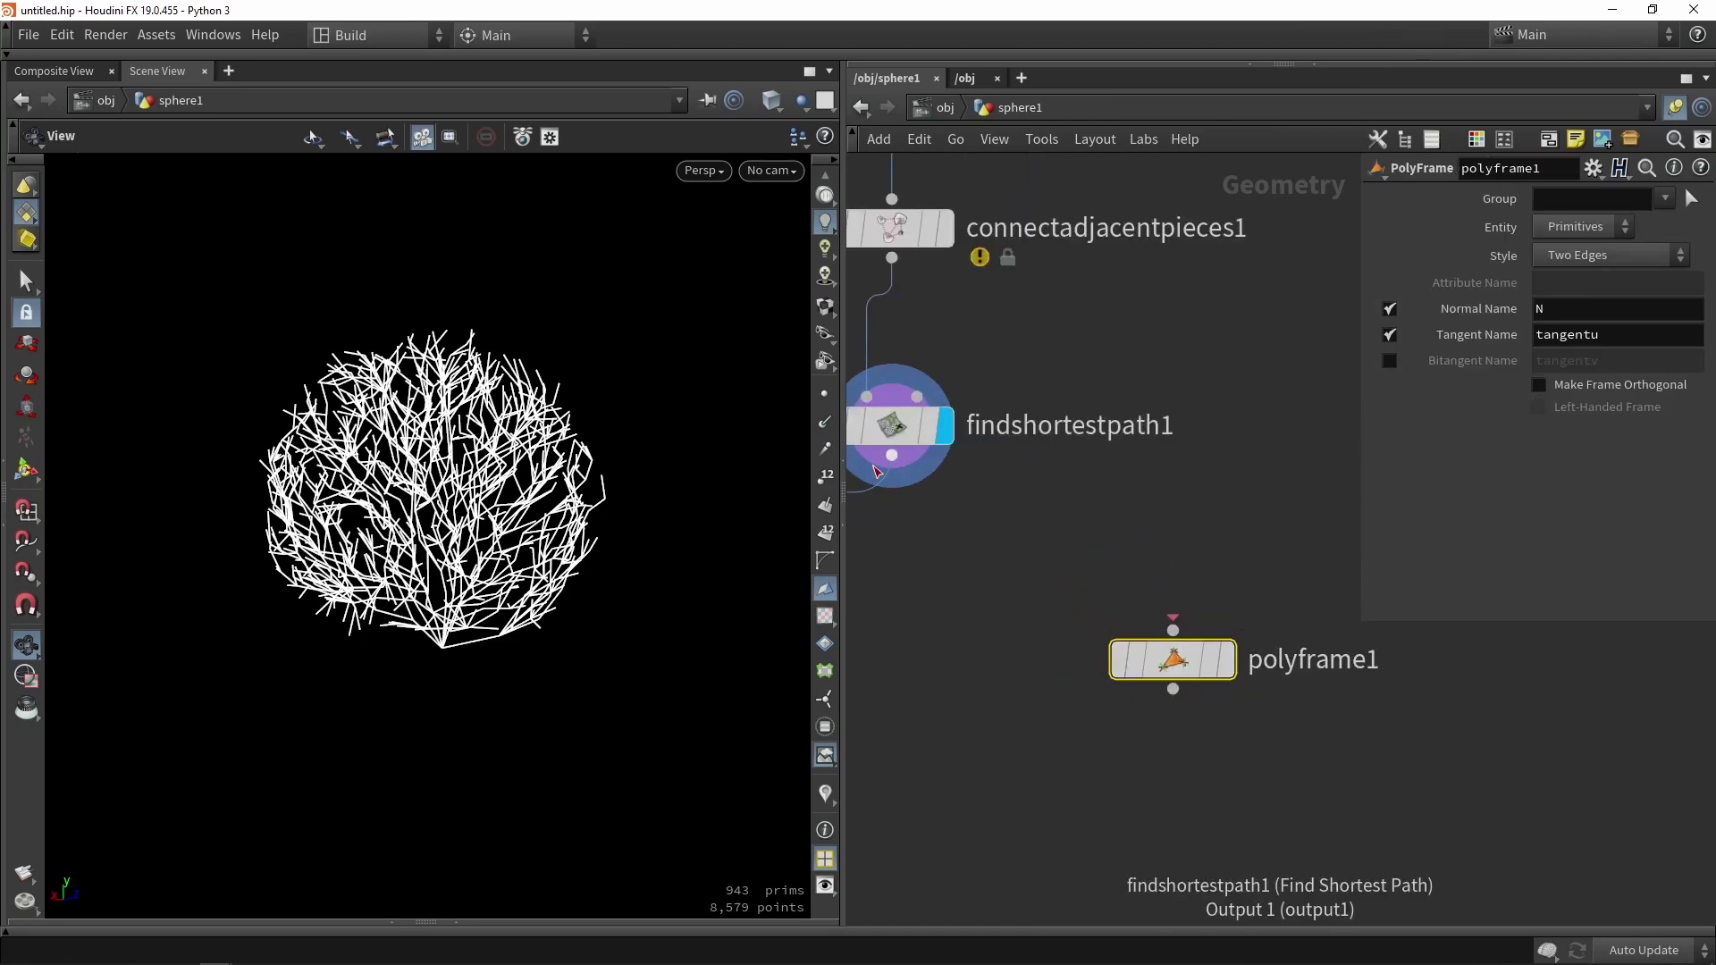
pyautogui.moveTo(891, 457); pyautogui.dragTo(1169, 626)
pyautogui.scroll(-3, 1244, 623)
pyautogui.click(1247, 644)
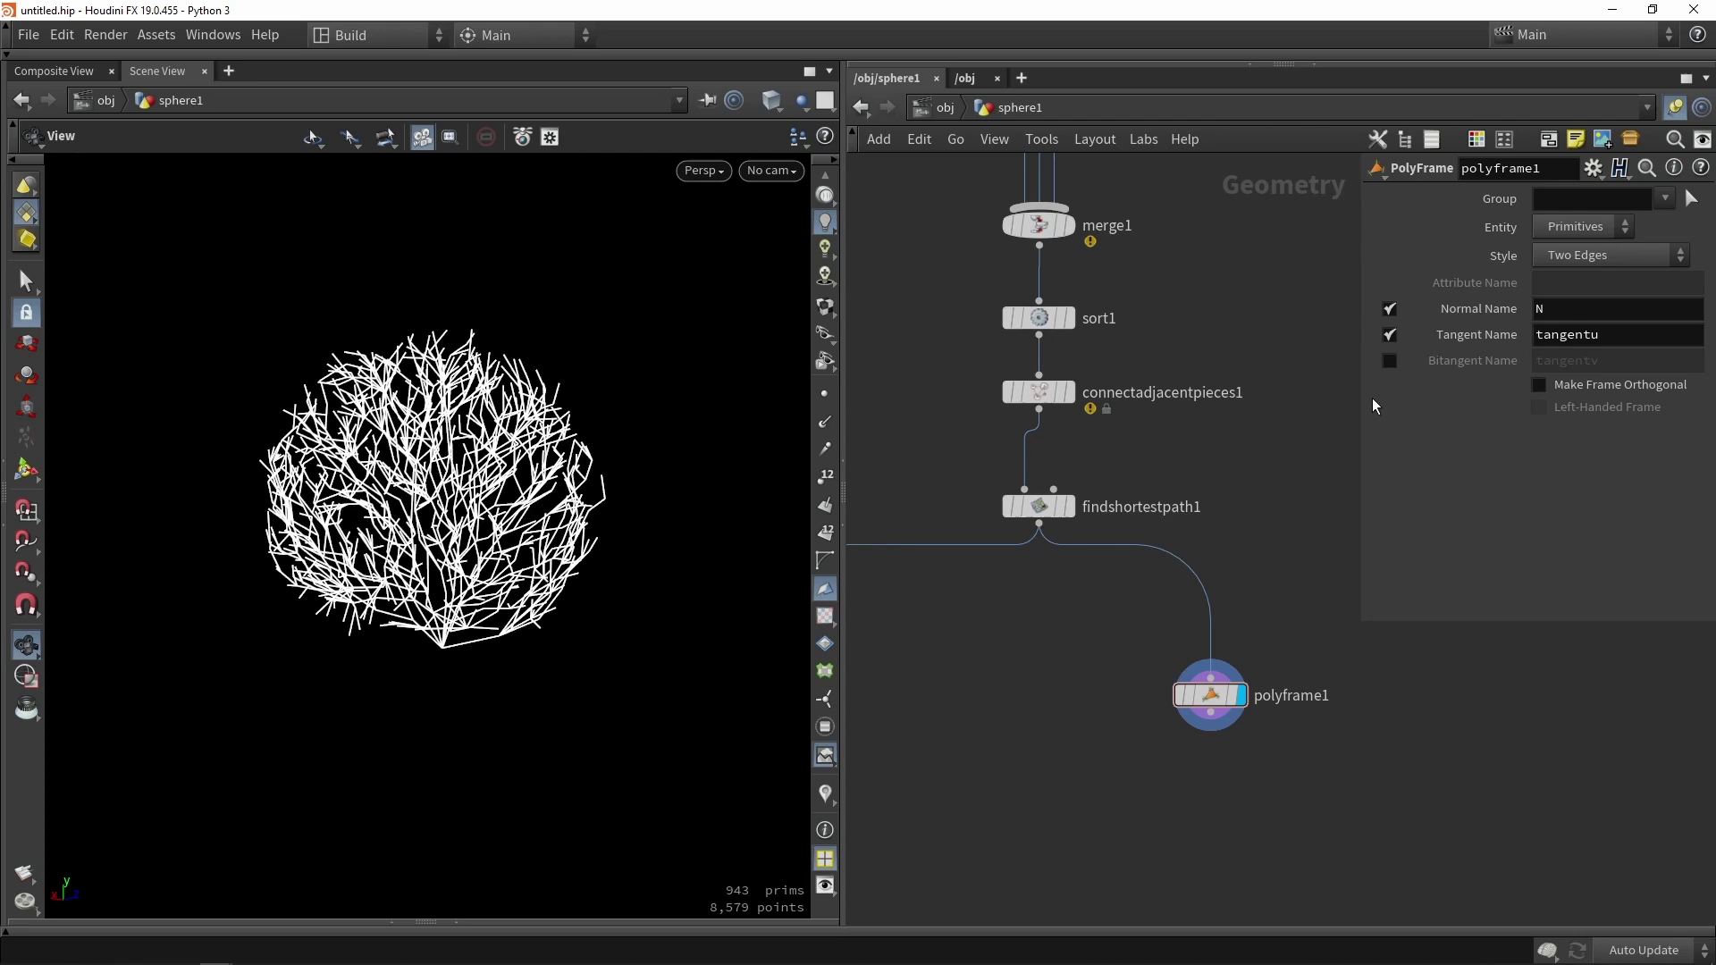
# - Disable the PolyFrame's Normal Name output and set its Tangent Name to N
pyautogui.click(1390, 309)
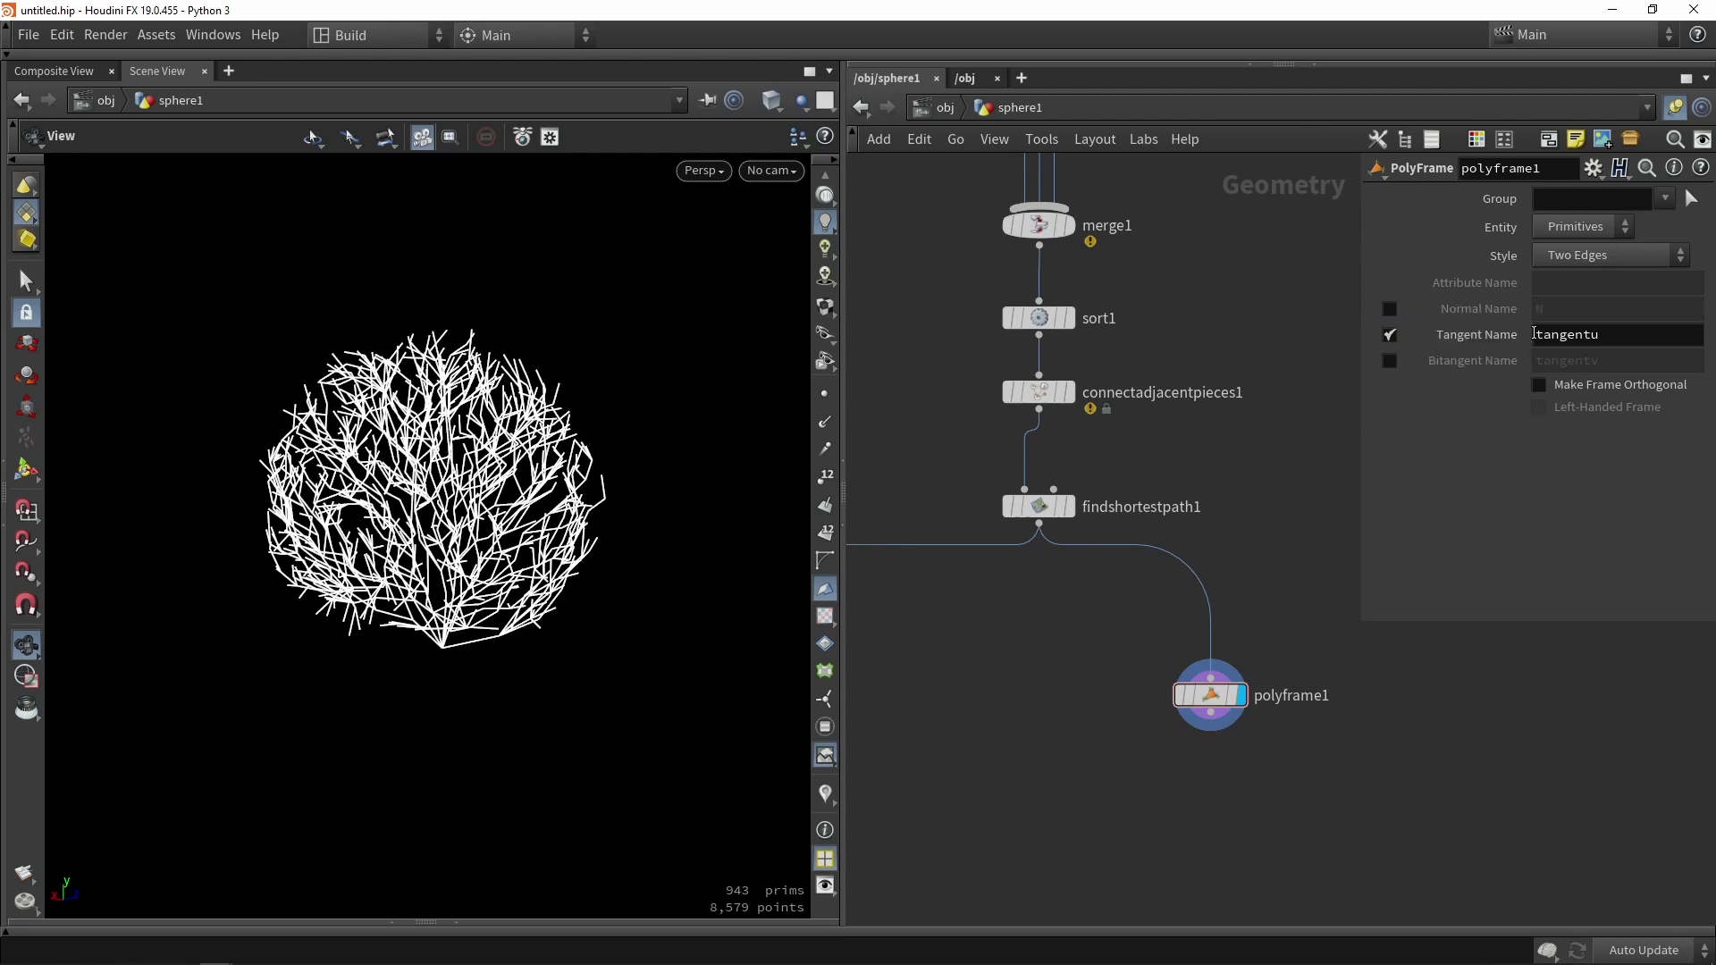
pyautogui.moveTo(1630, 342); pyautogui.dragTo(1528, 334)
pyautogui.write('N')
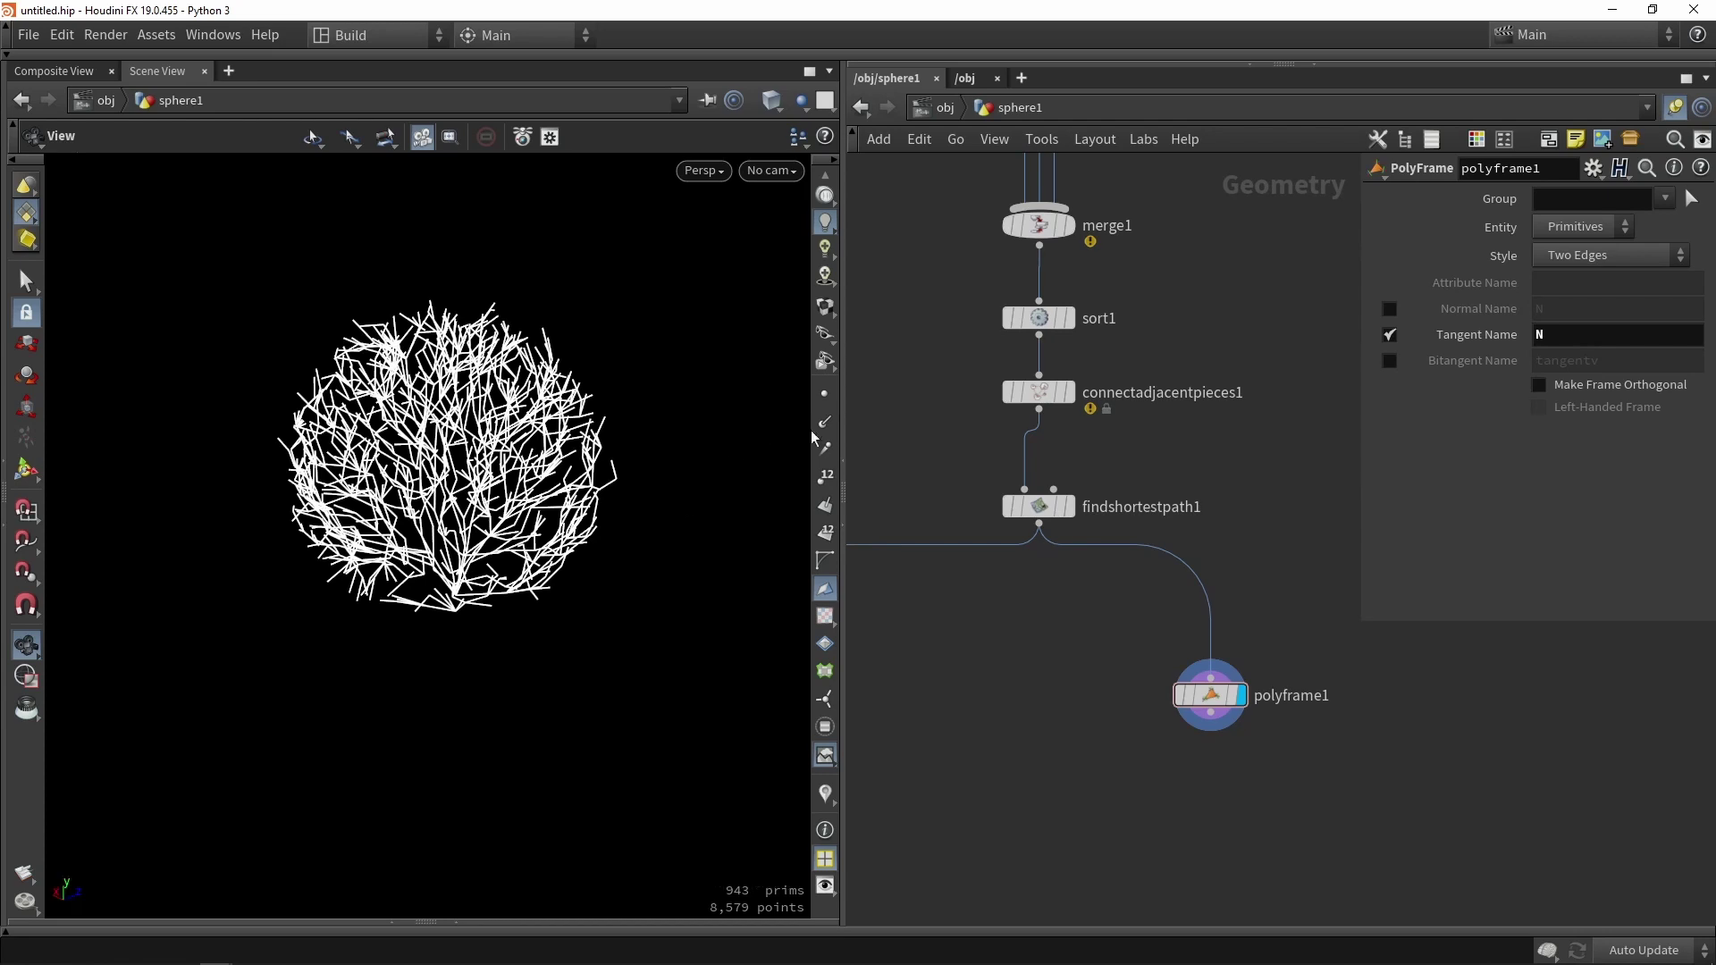
# - Show point normals in the viewport and examine their direction along the branches, toggling the PolyFrame's bypass to compare
pyautogui.click(825, 422)
pyautogui.moveTo(676, 454); pyautogui.dragTo(590, 514)
pyautogui.moveTo(590, 514); pyautogui.dragTo(670, 420, button='middle')
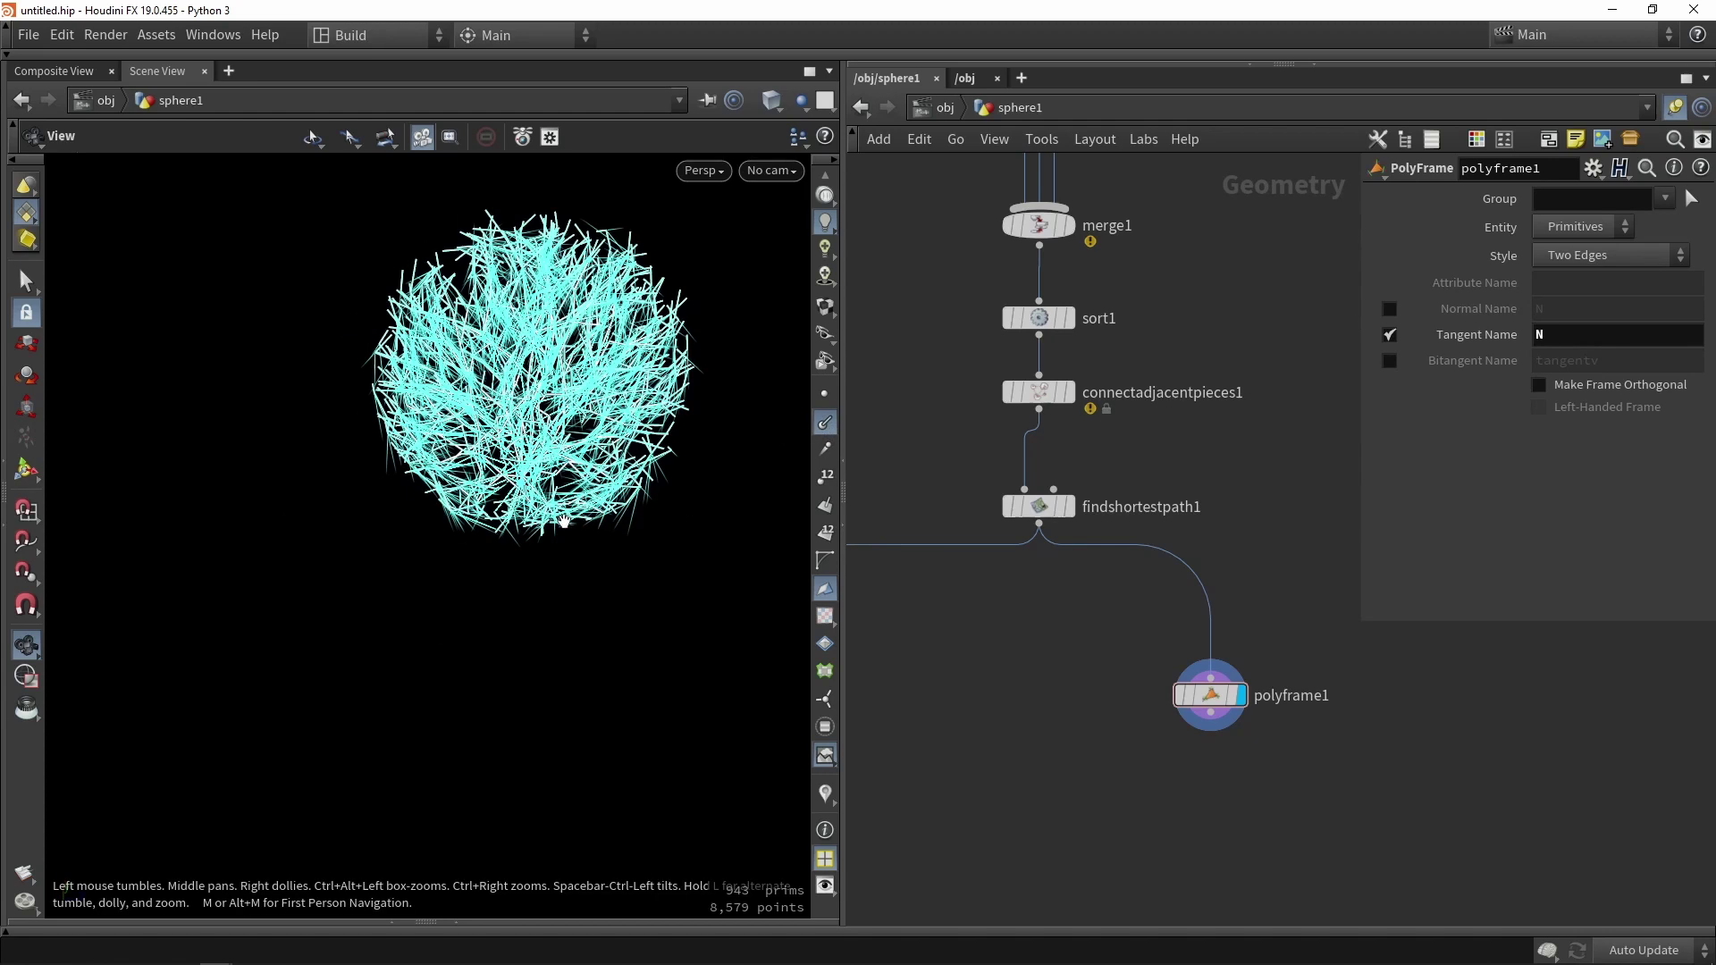
pyautogui.scroll(4, 670, 420)
pyautogui.click(1184, 697)
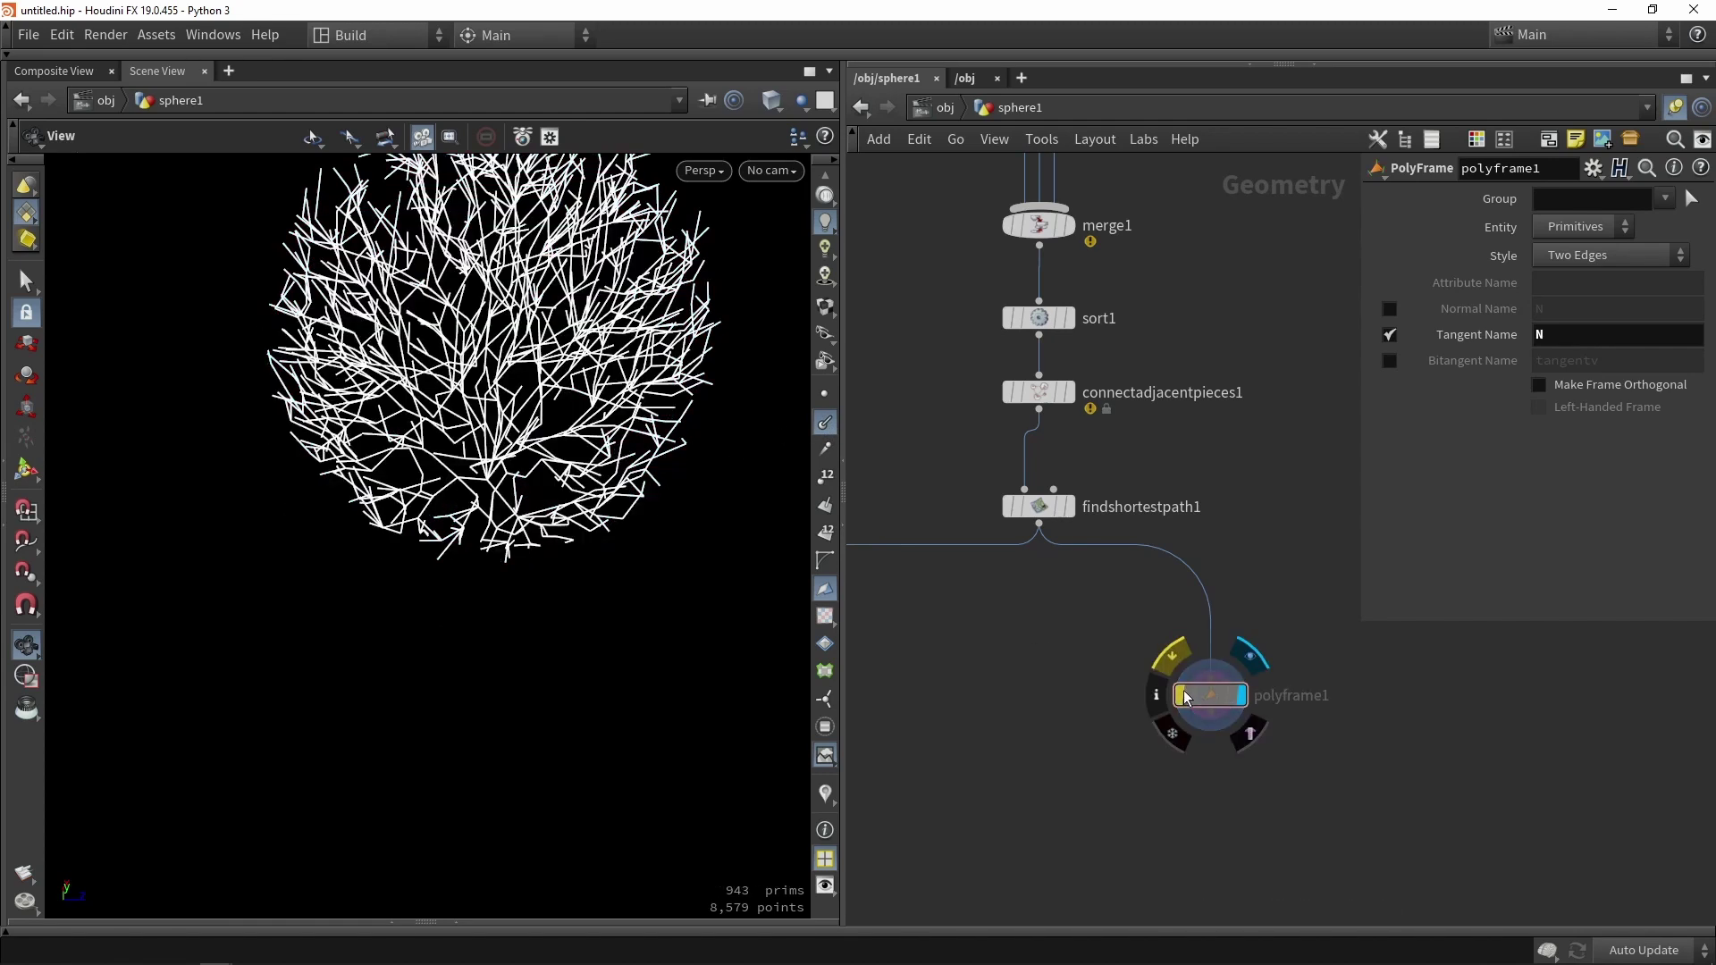
pyautogui.click(1184, 698)
pyautogui.scroll(6, 674, 430)
pyautogui.scroll(-10, 612, 404)
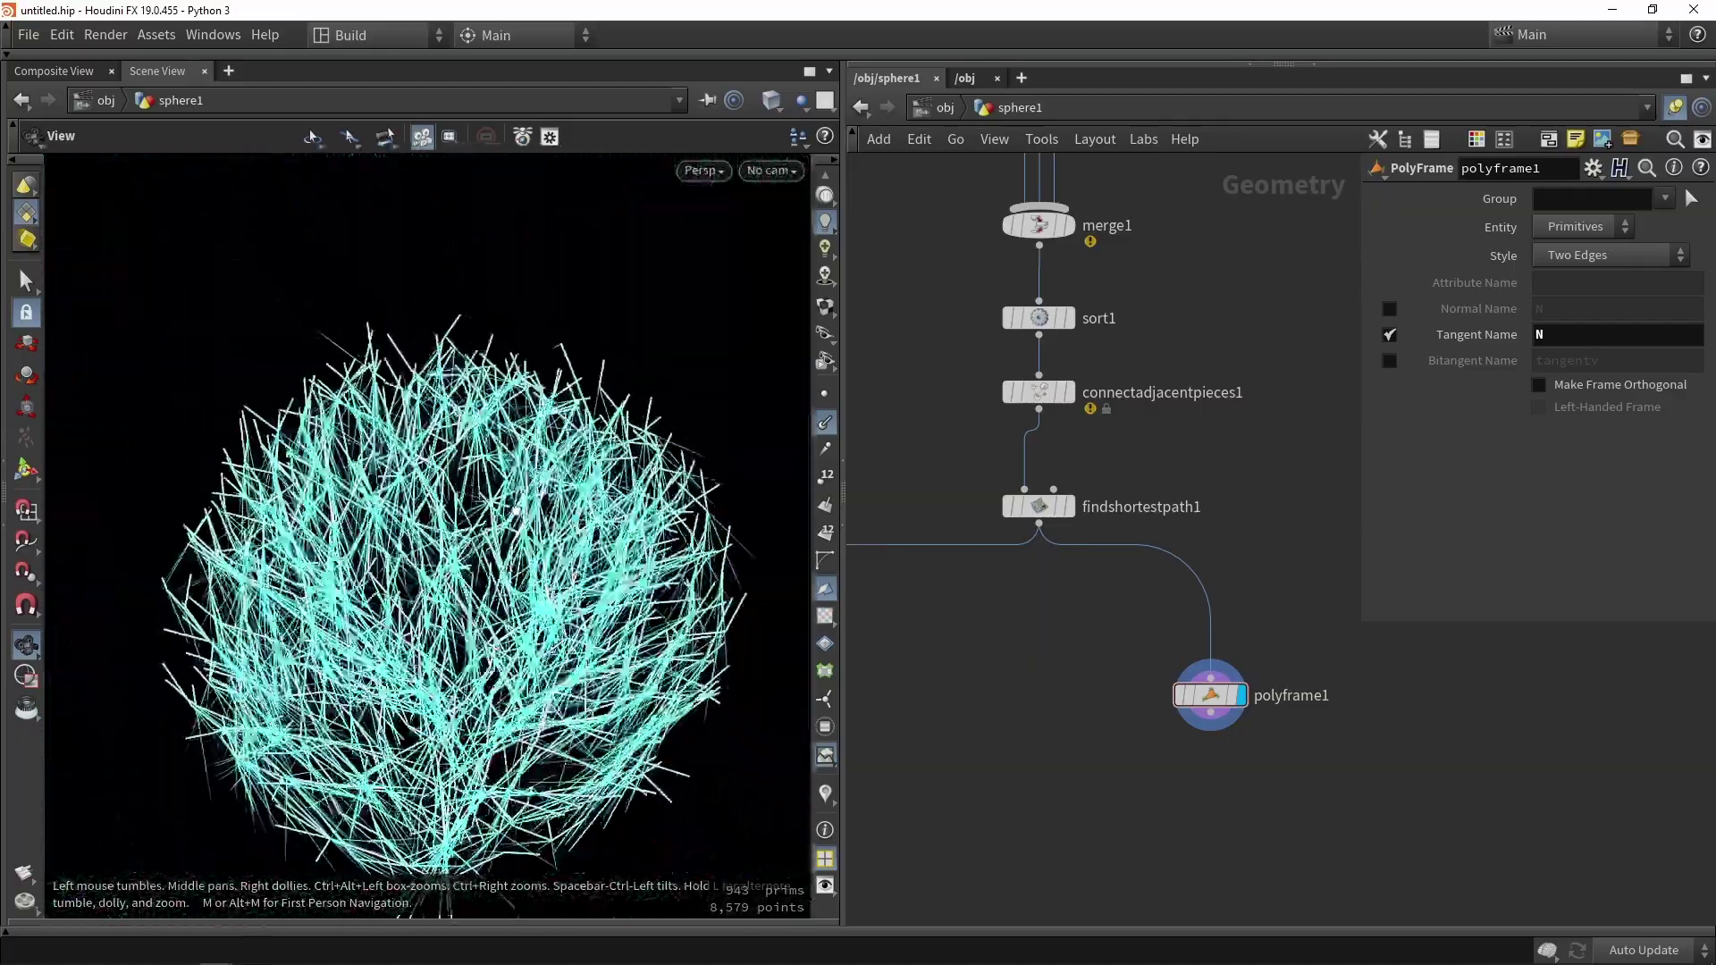
pyautogui.moveTo(515, 511); pyautogui.dragTo(712, 570)
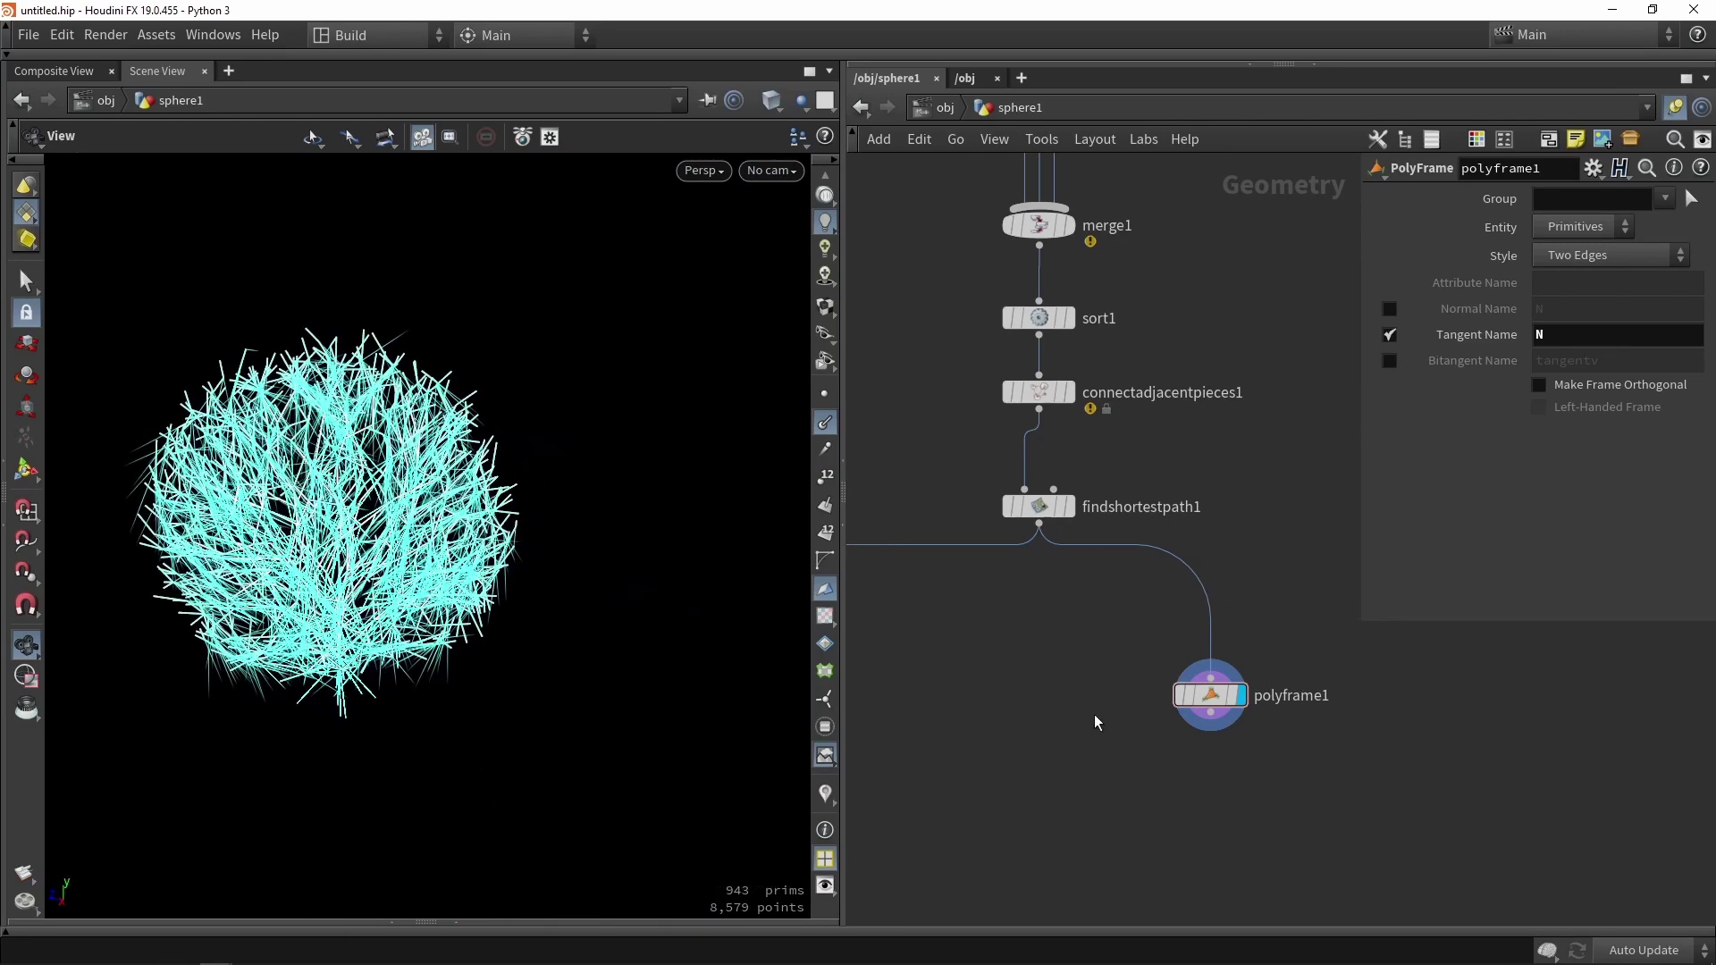
# - Display the group2 node to examine the points in the Endpts group
pyautogui.moveTo(1105, 748); pyautogui.dragTo(1172, 658, button='middle')
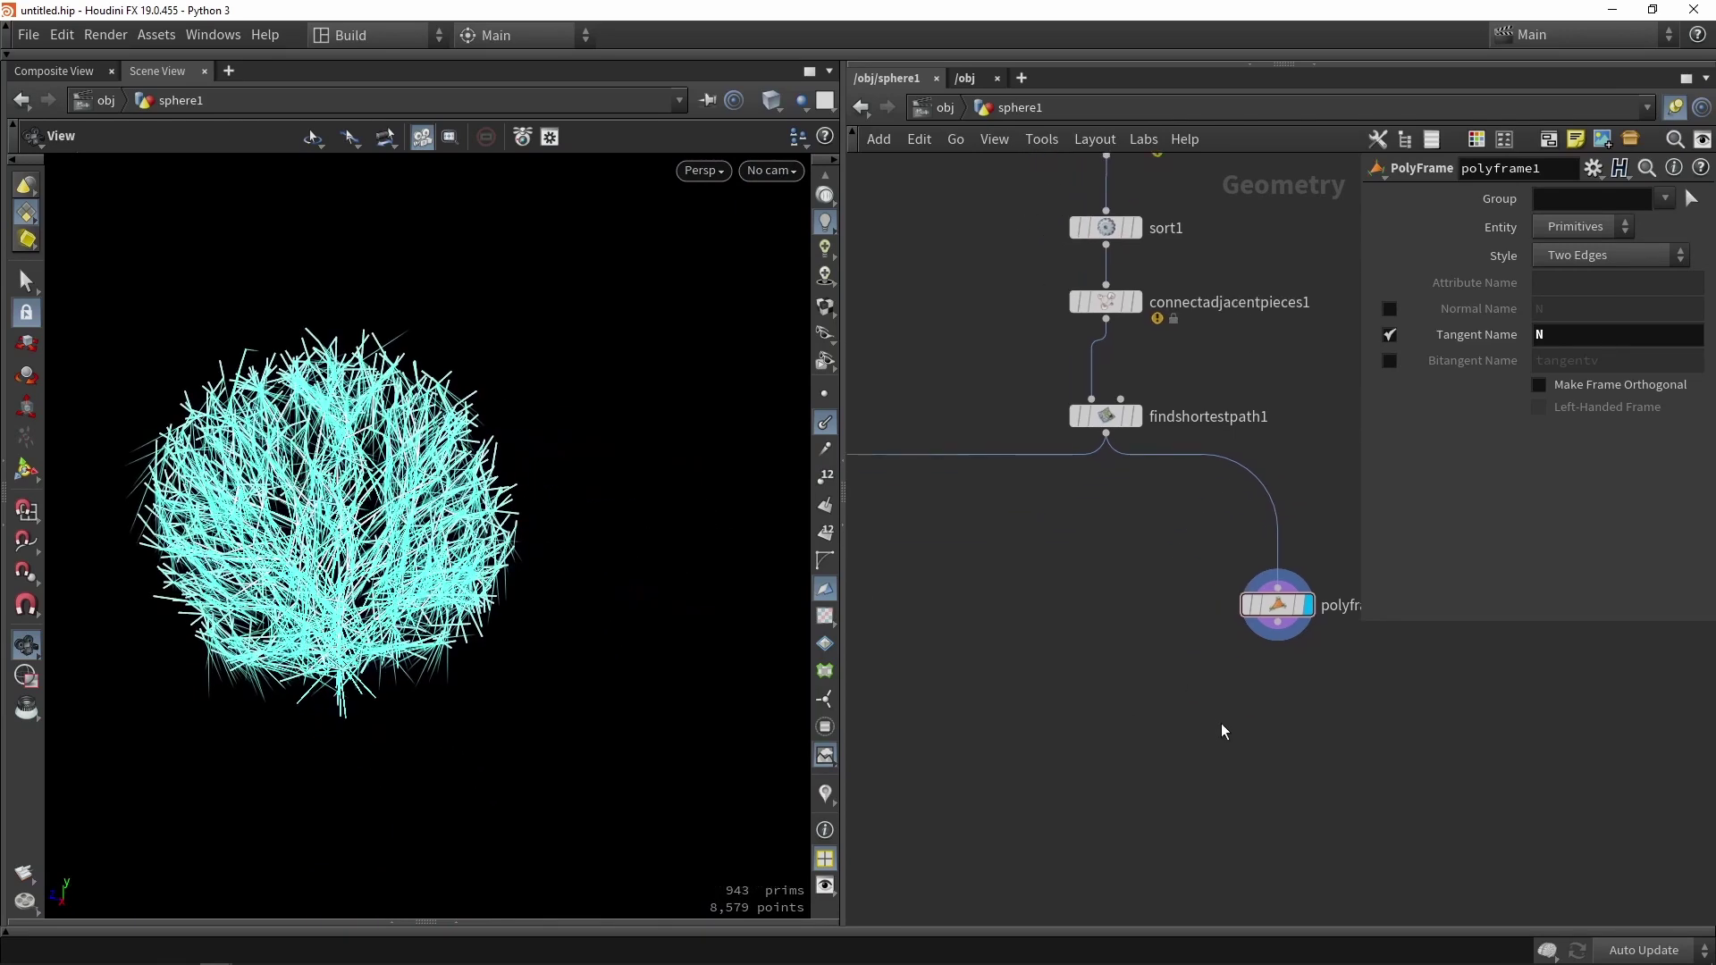
pyautogui.moveTo(1223, 732); pyautogui.dragTo(1166, 714, button='middle')
pyautogui.moveTo(1287, 740); pyautogui.dragTo(1198, 709, button='middle')
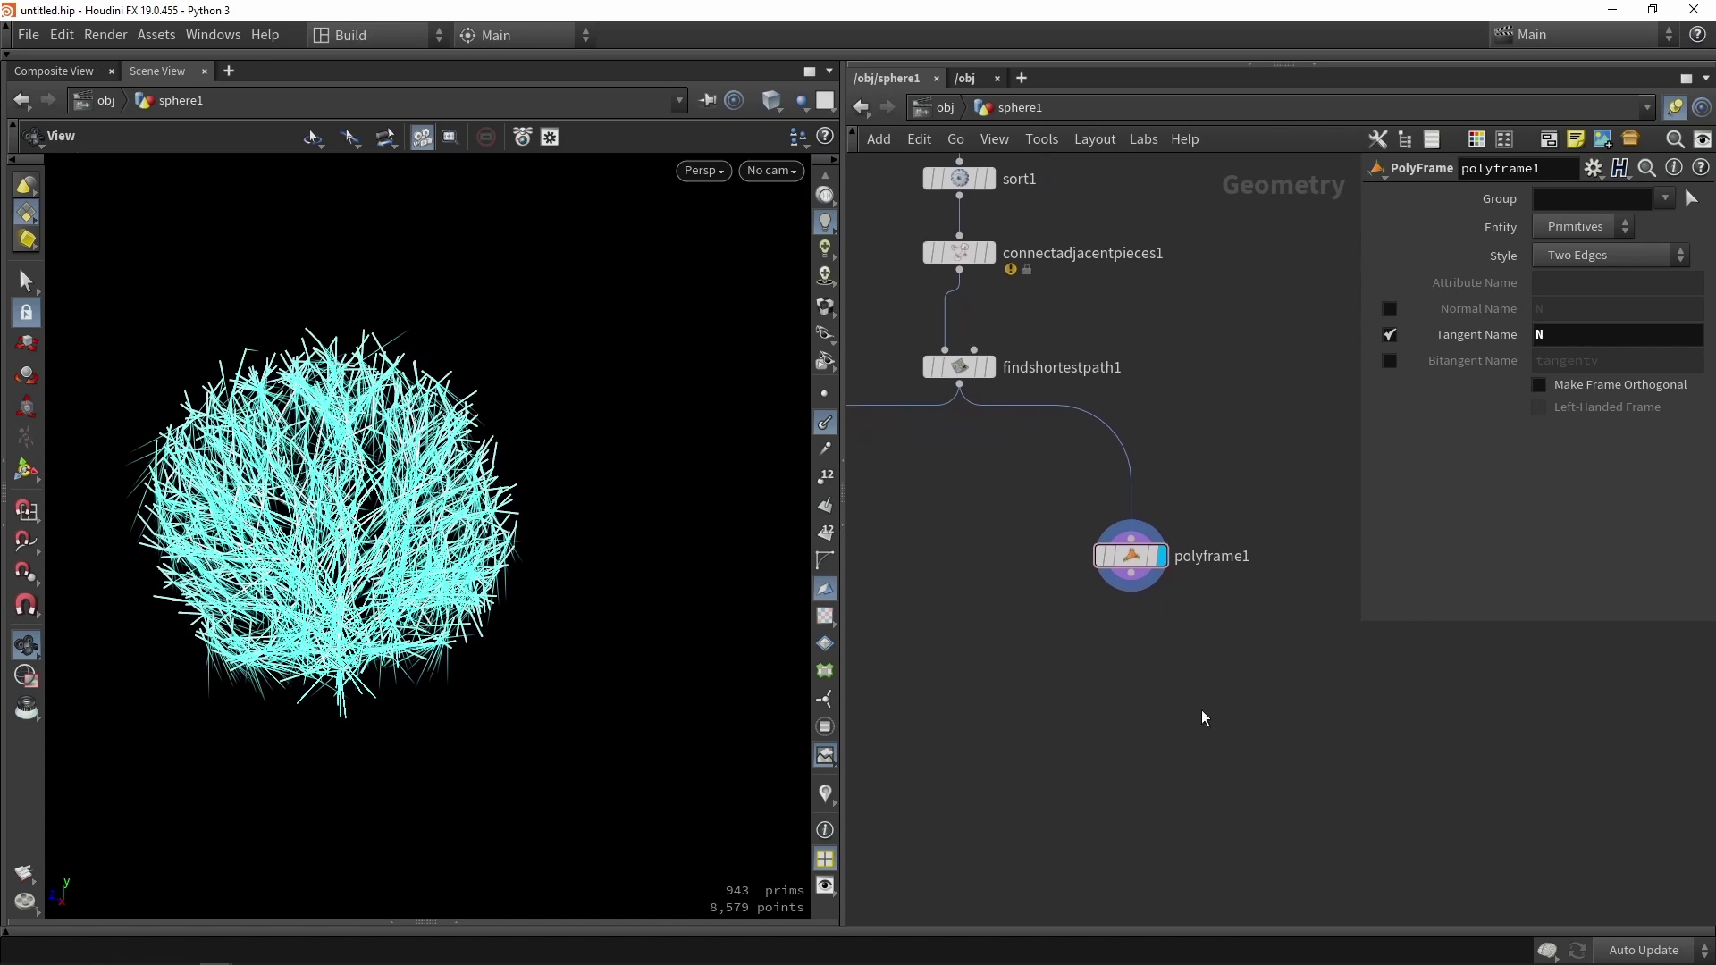
pyautogui.moveTo(1219, 654); pyautogui.dragTo(1191, 699, button='middle')
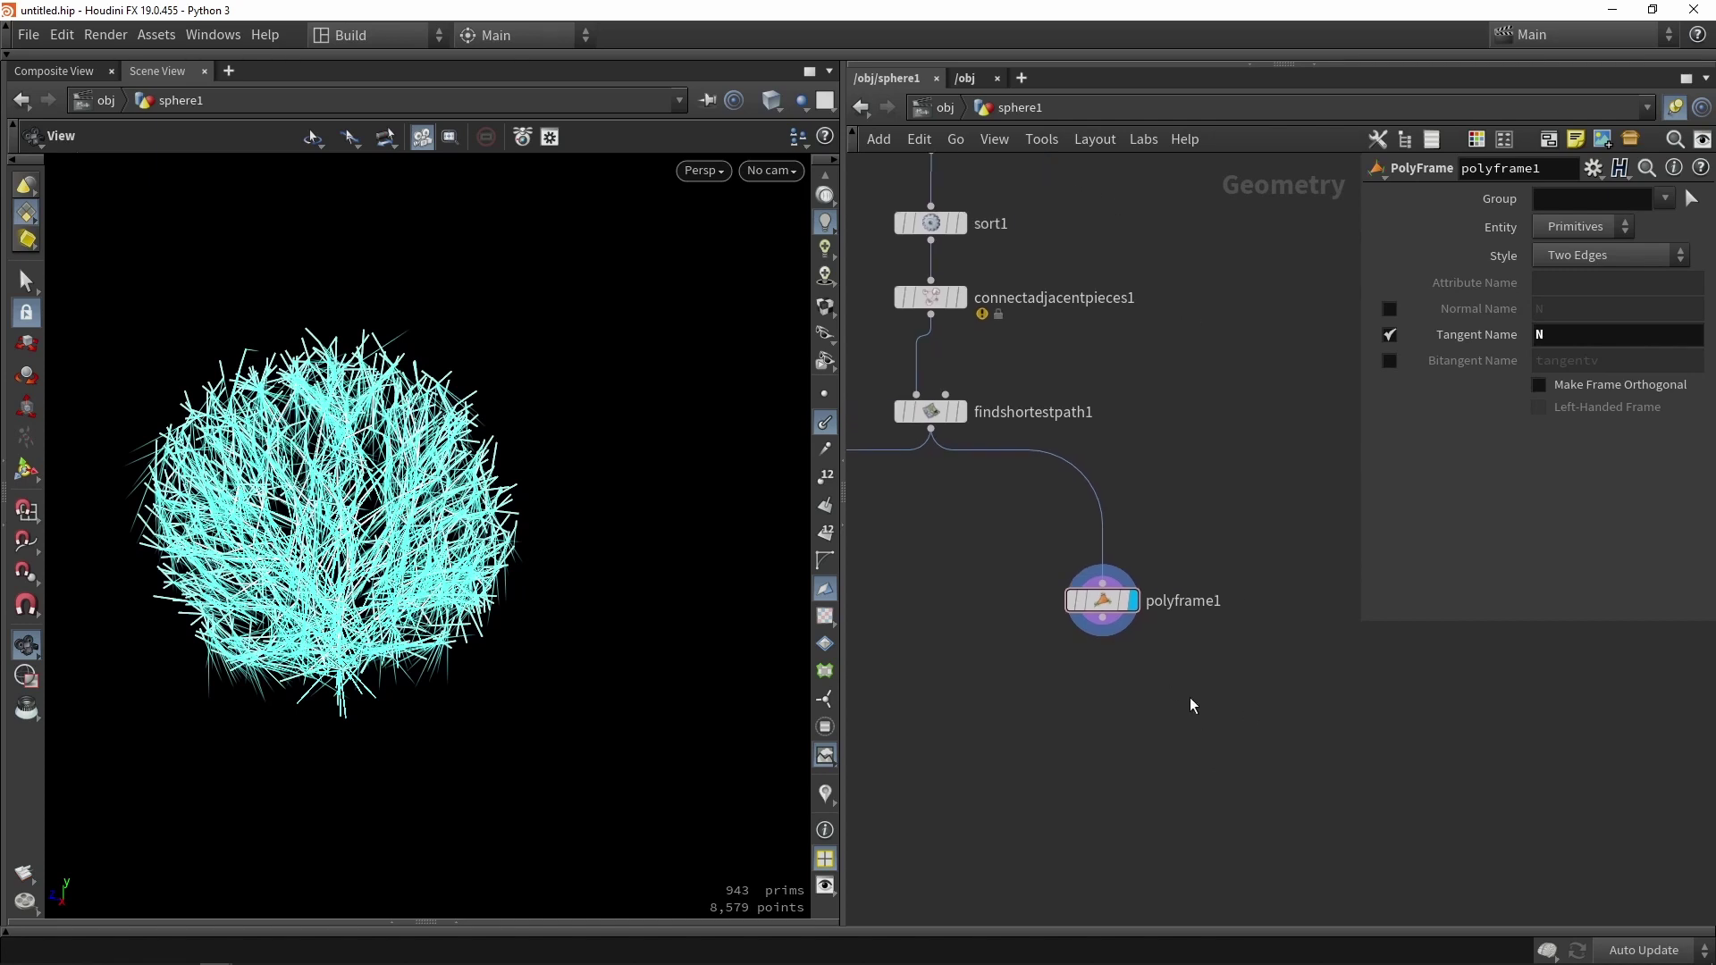
pyautogui.scroll(-5, 1192, 706)
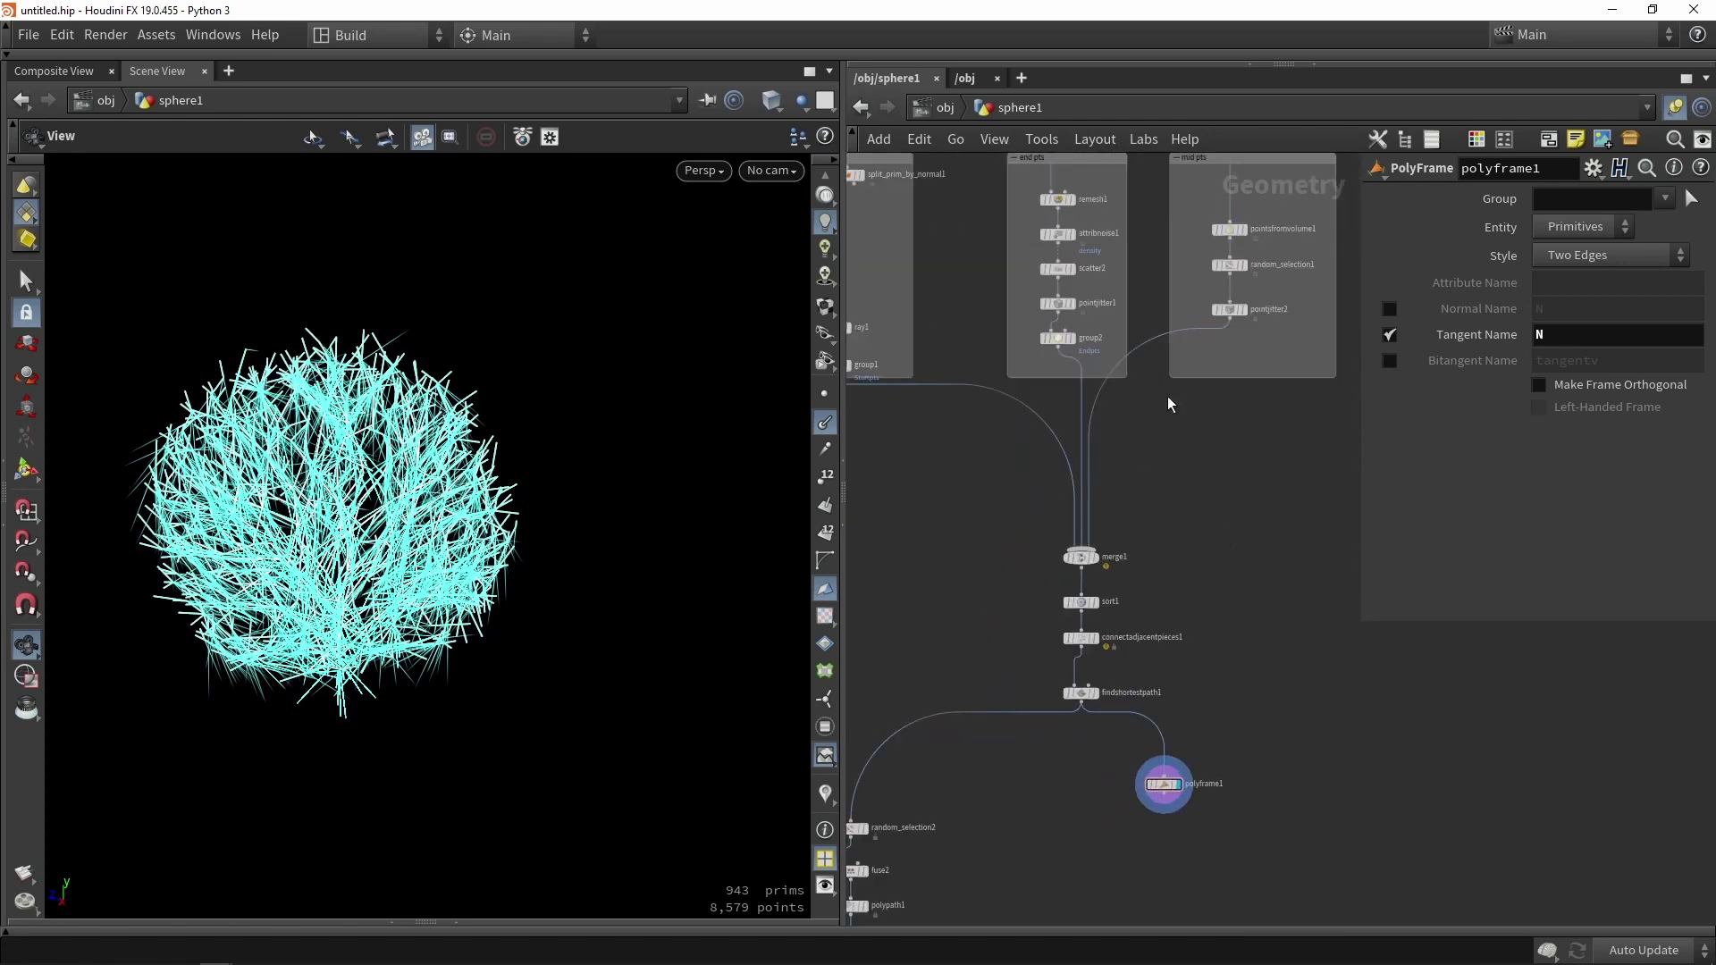
pyautogui.scroll(3, 1063, 320)
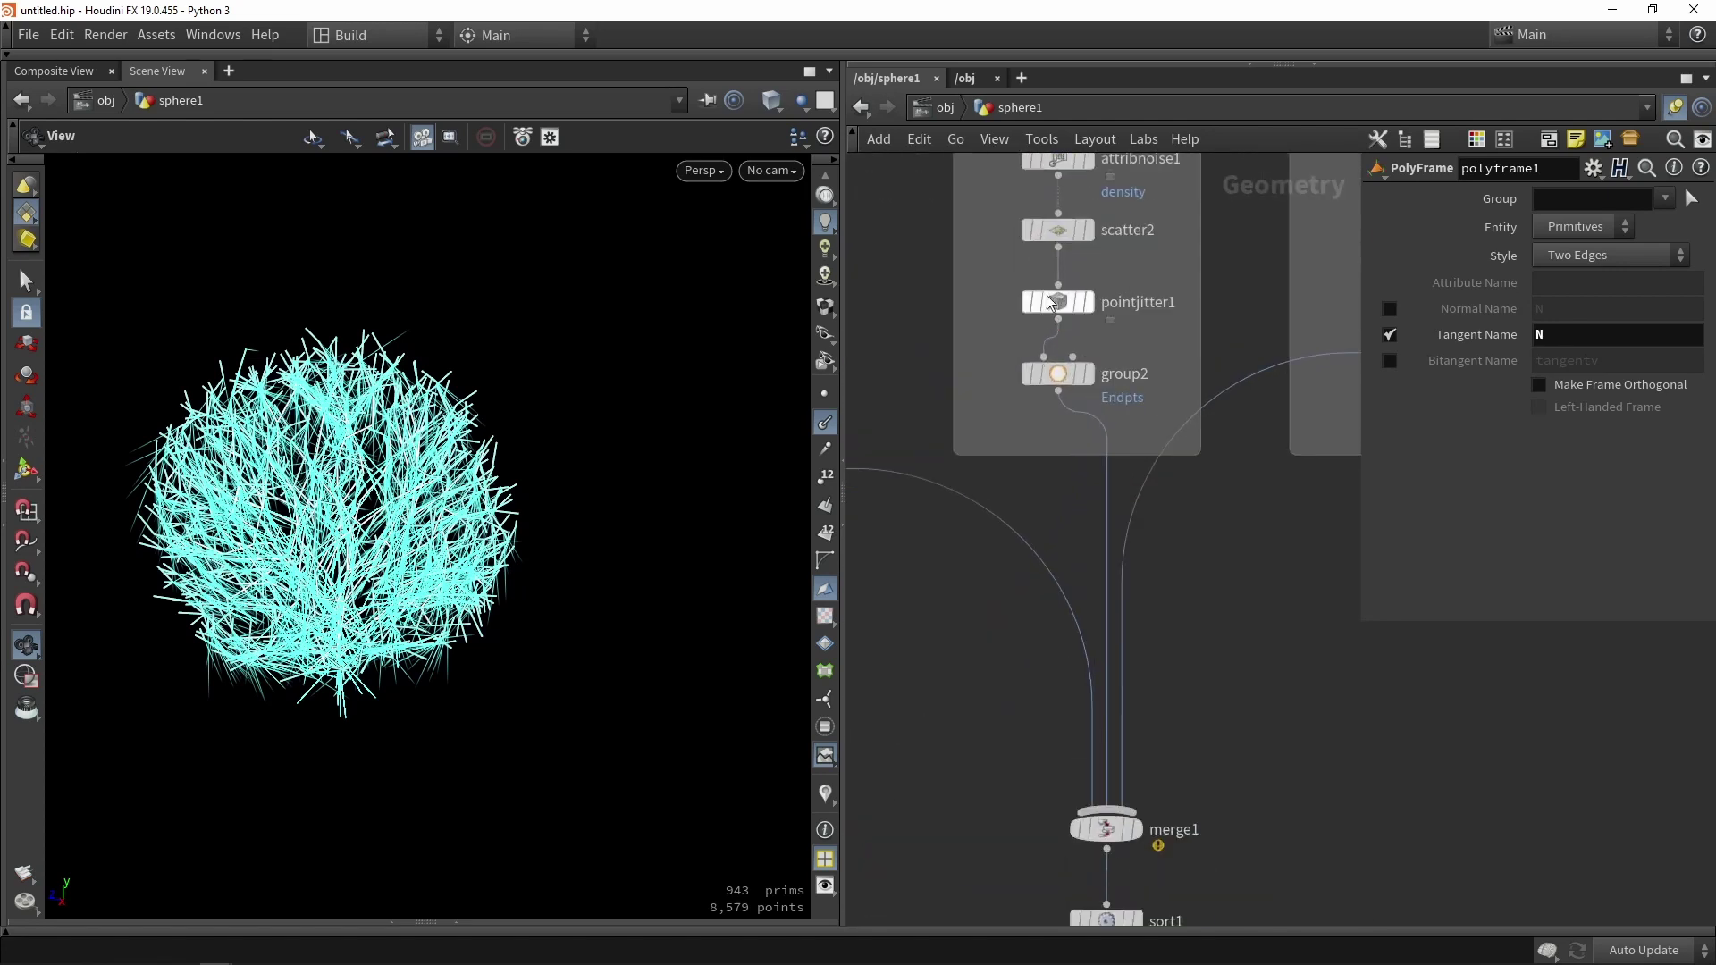
pyautogui.click(1087, 374)
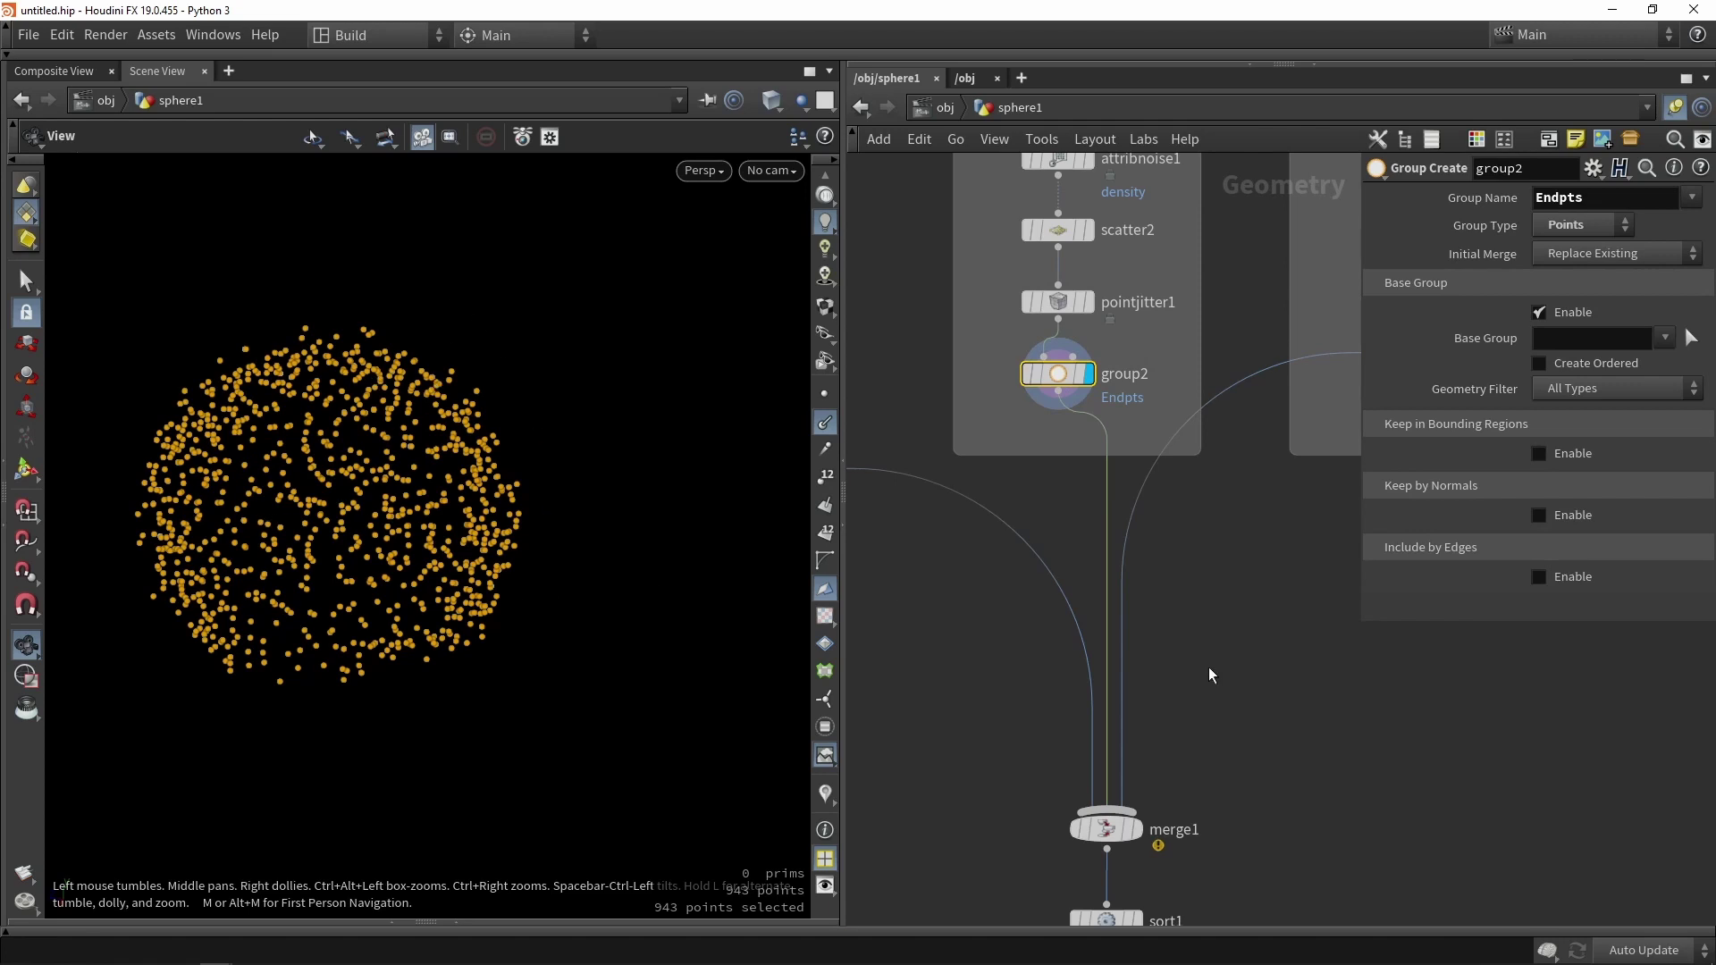
# - Display findshortestpath1 and inspect its node information for point attributes and groups
pyautogui.moveTo(1209, 667); pyautogui.dragTo(1180, 372, button='middle')
pyautogui.scroll(-3, 1208, 468)
pyautogui.scroll(3, 1101, 579)
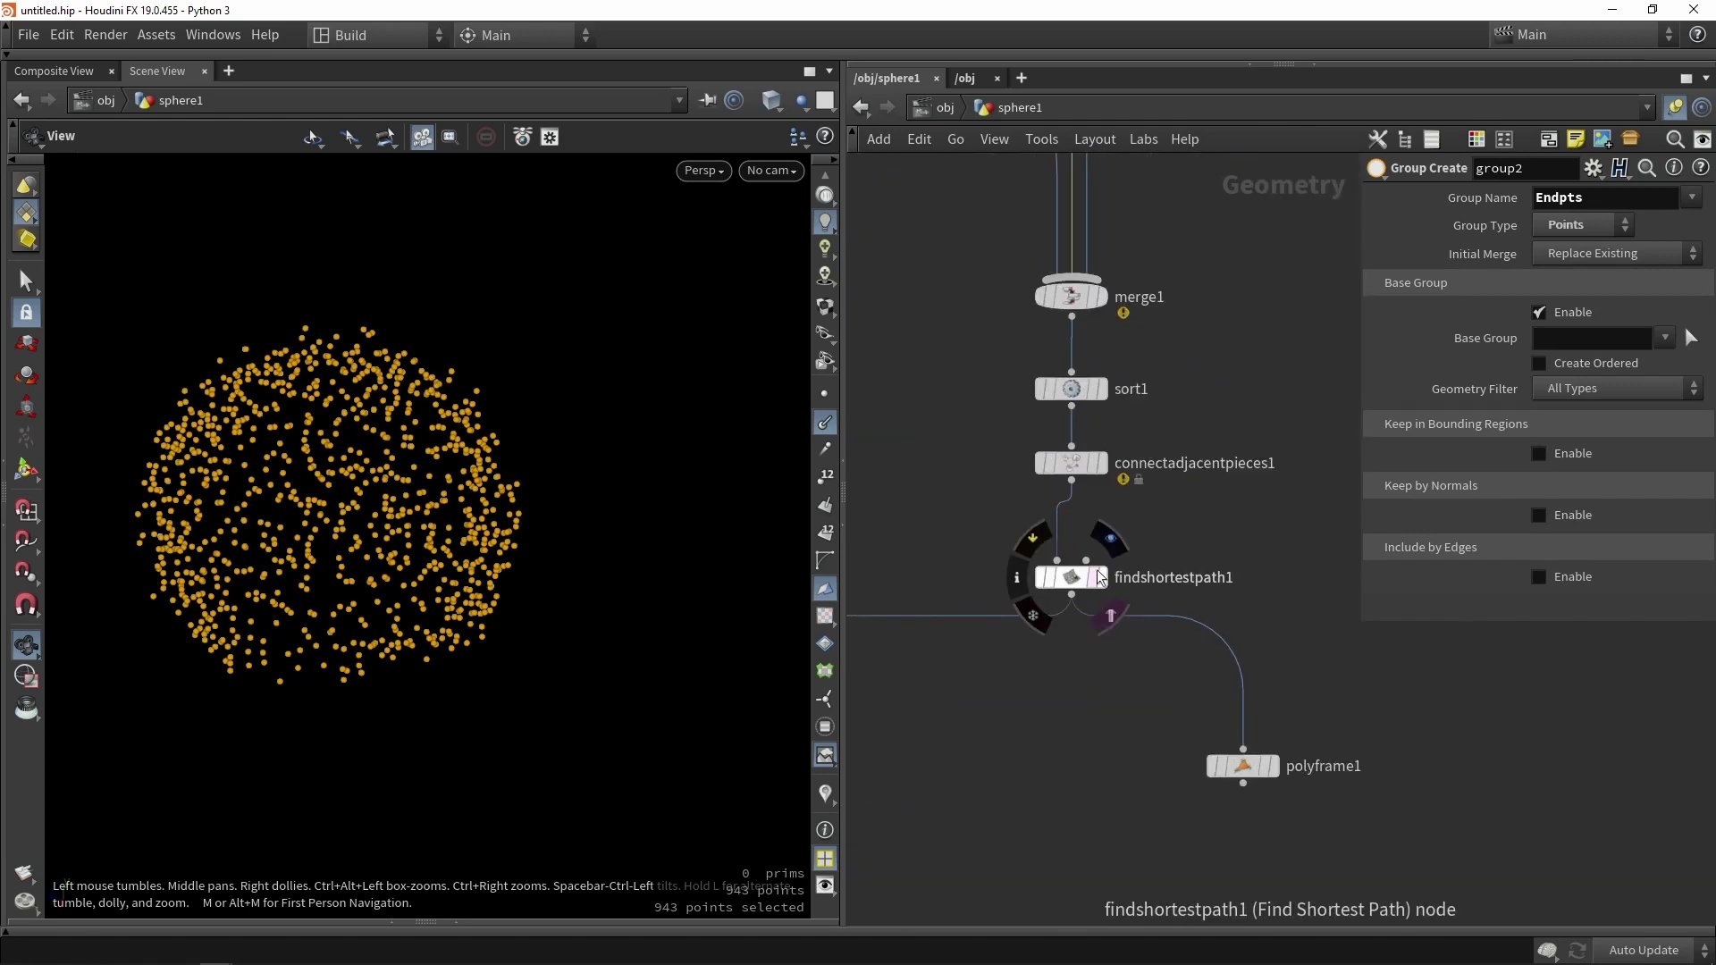
pyautogui.click(1101, 578)
pyautogui.scroll(2, 1095, 572)
pyautogui.click(1073, 548)
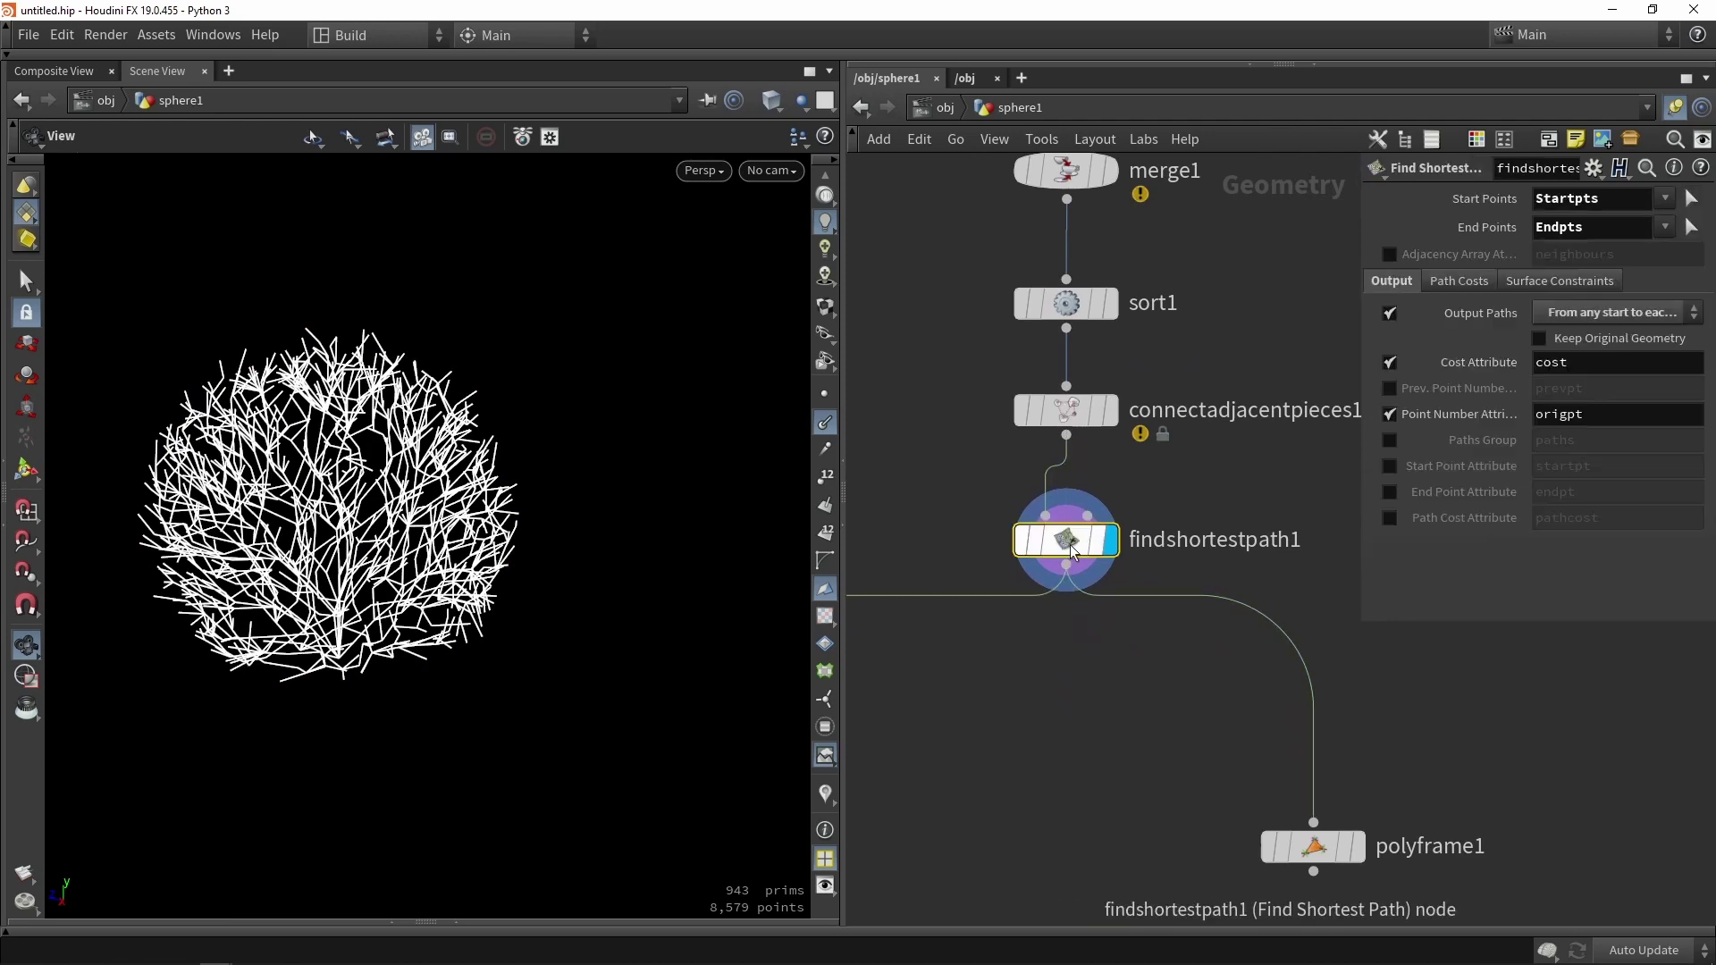
pyautogui.click(1140, 536)
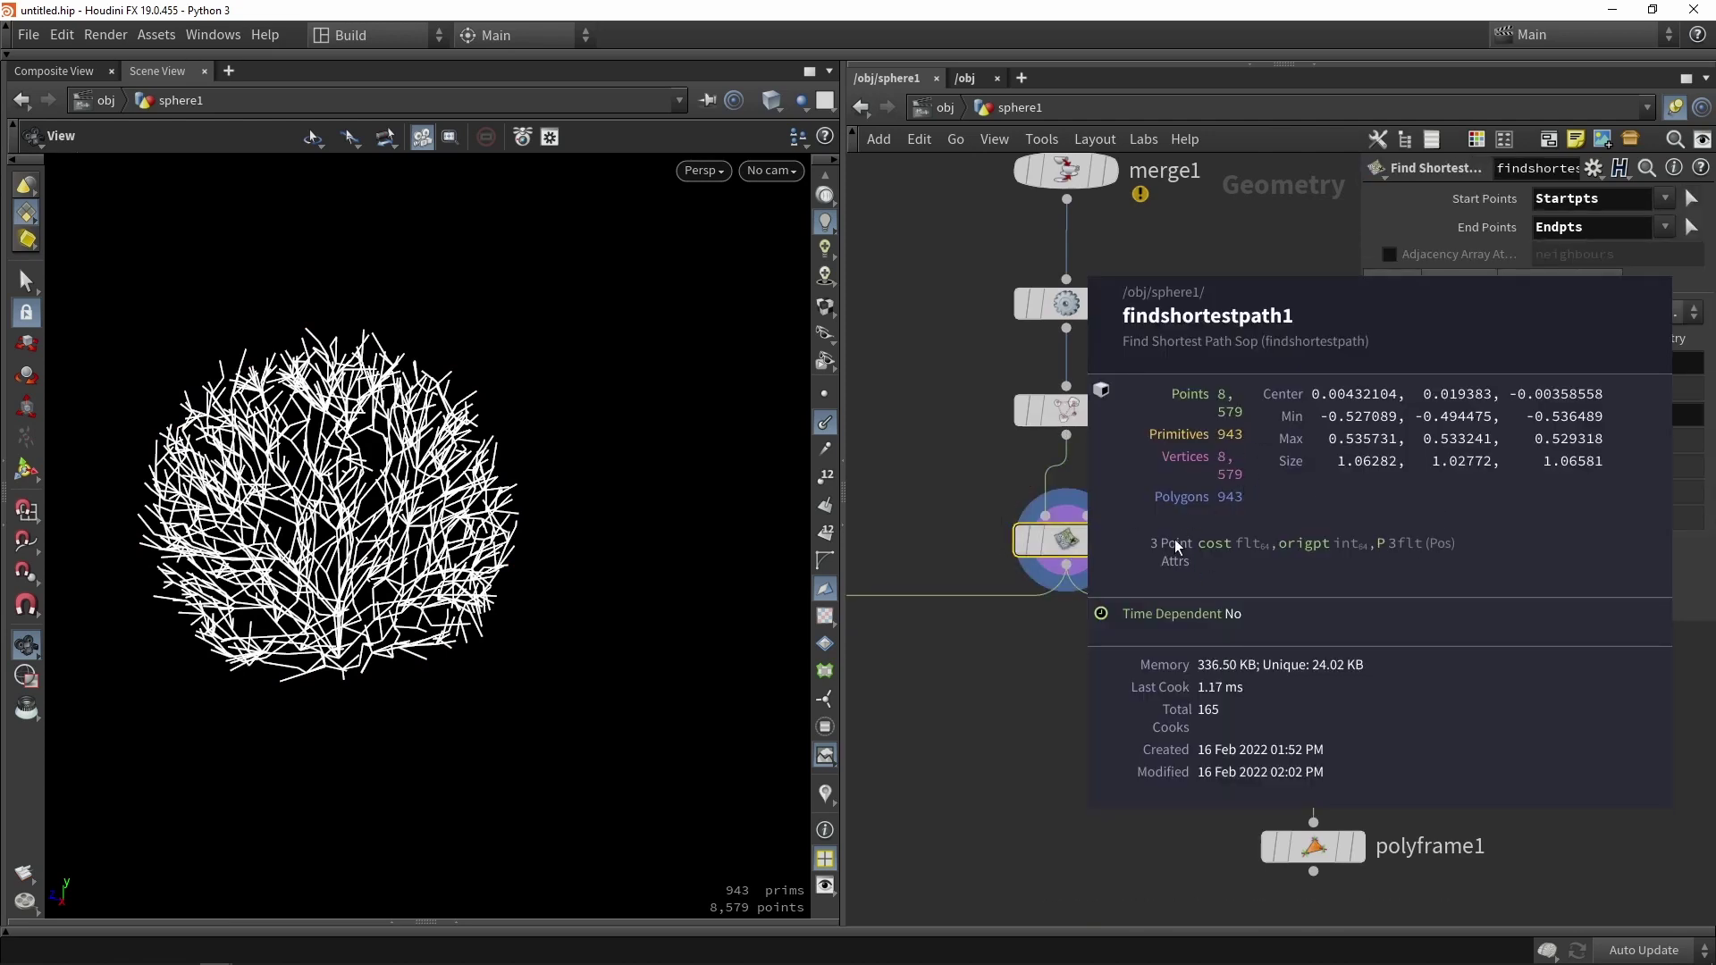
# - Add a Group Transfer node to the network below polyframe1
pyautogui.moveTo(1101, 540); pyautogui.dragTo(938, 500, button='middle')
pyautogui.scroll(-2, 938, 501)
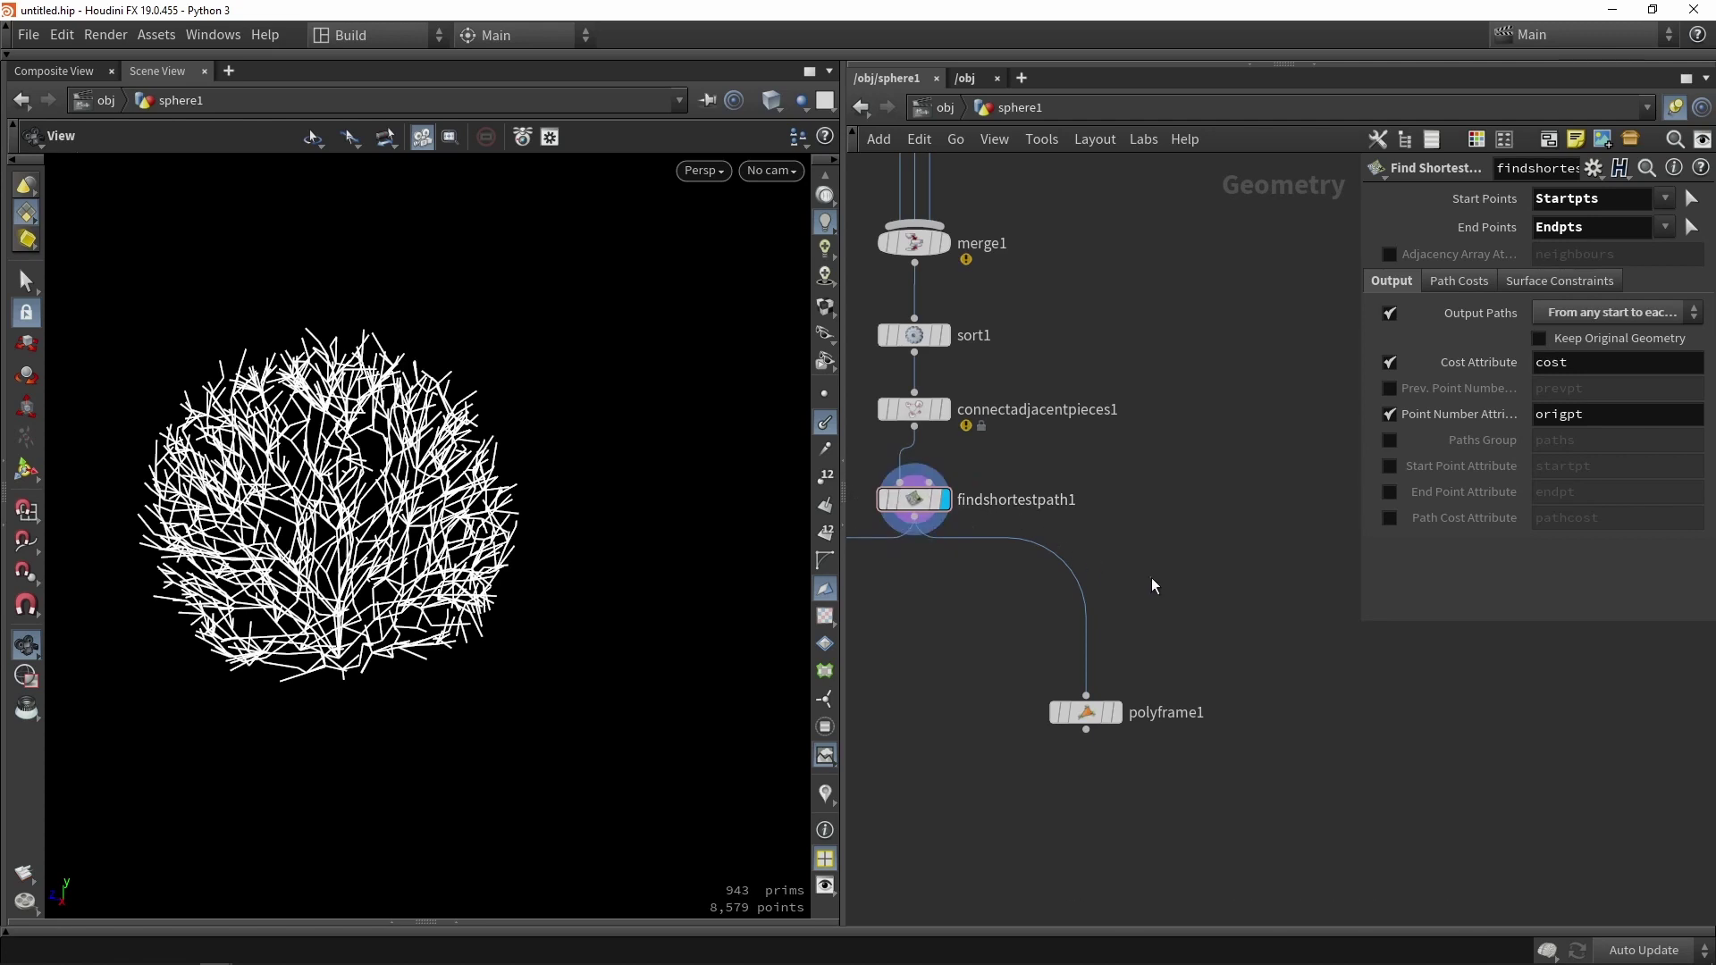
pyautogui.press('Tab')
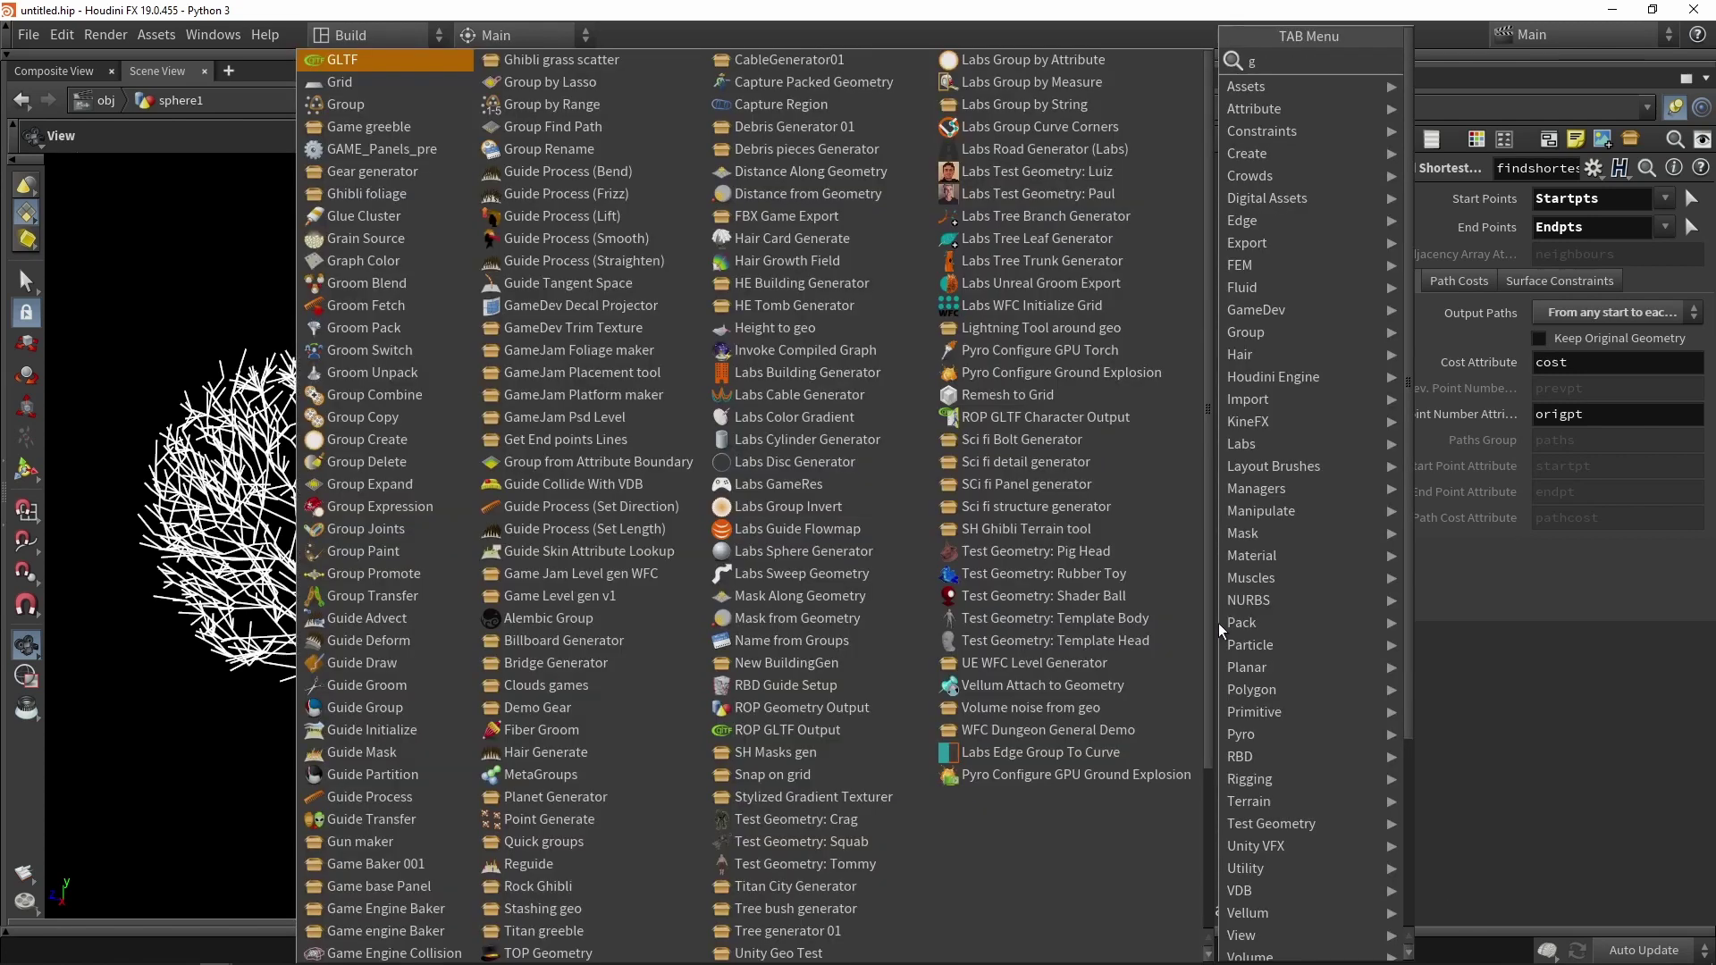
pyautogui.write('group trans')
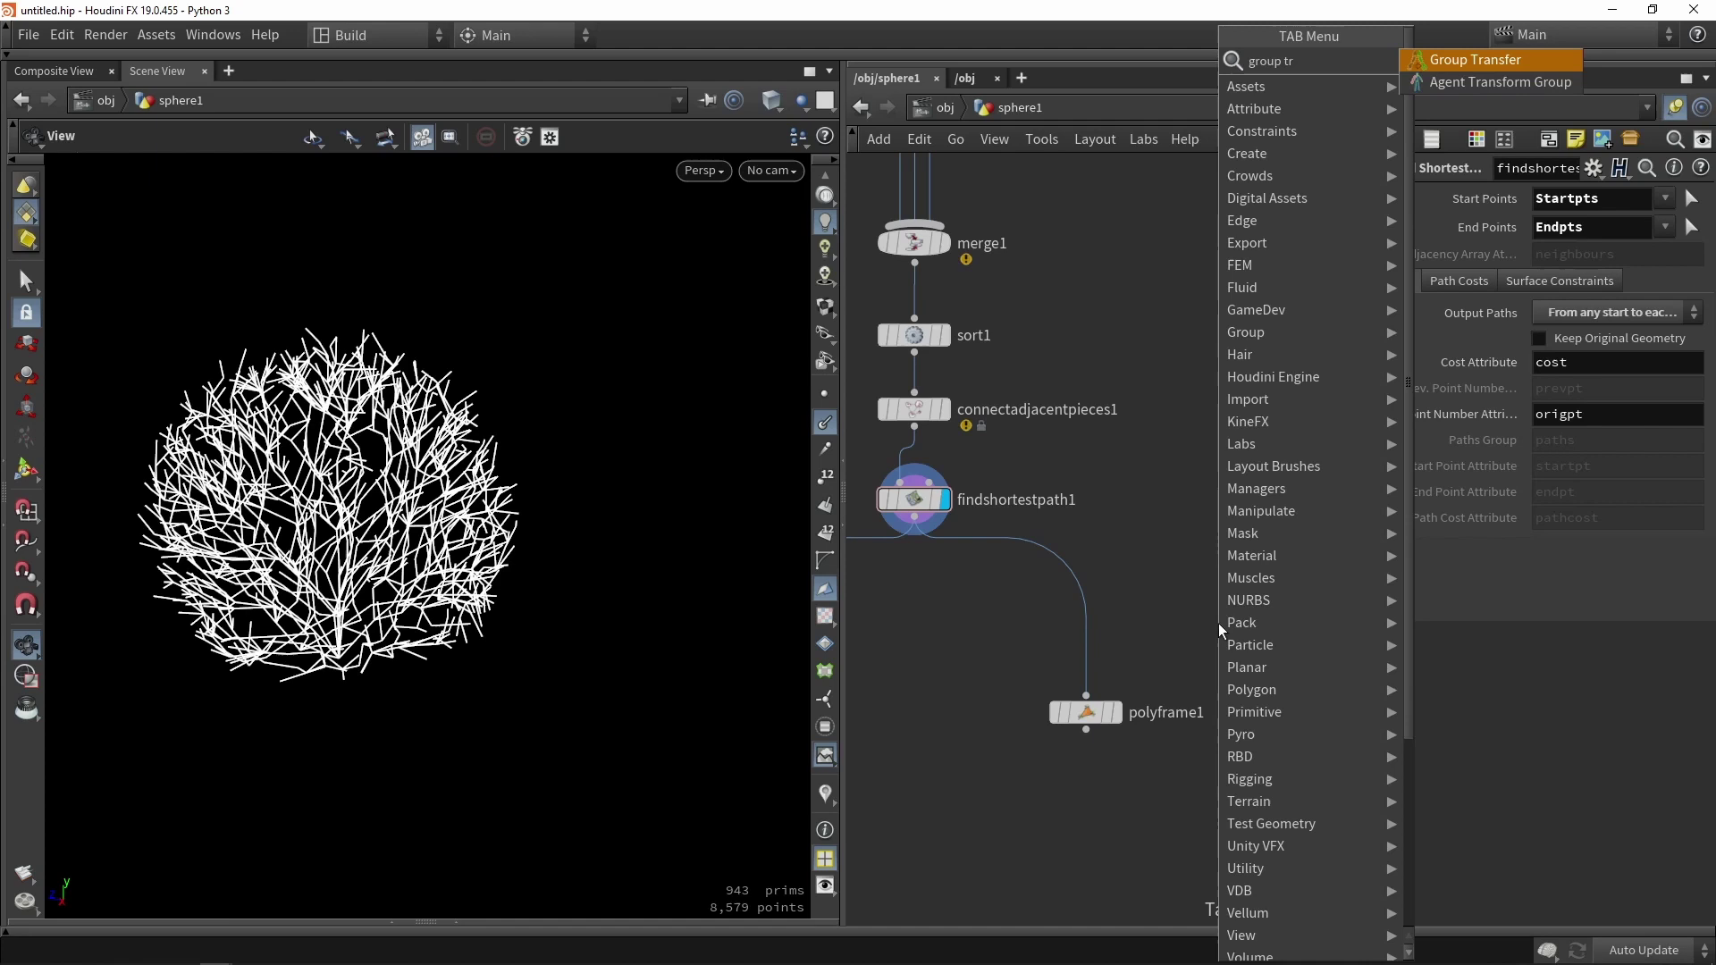
pyautogui.press('Return')
pyautogui.click(1223, 794)
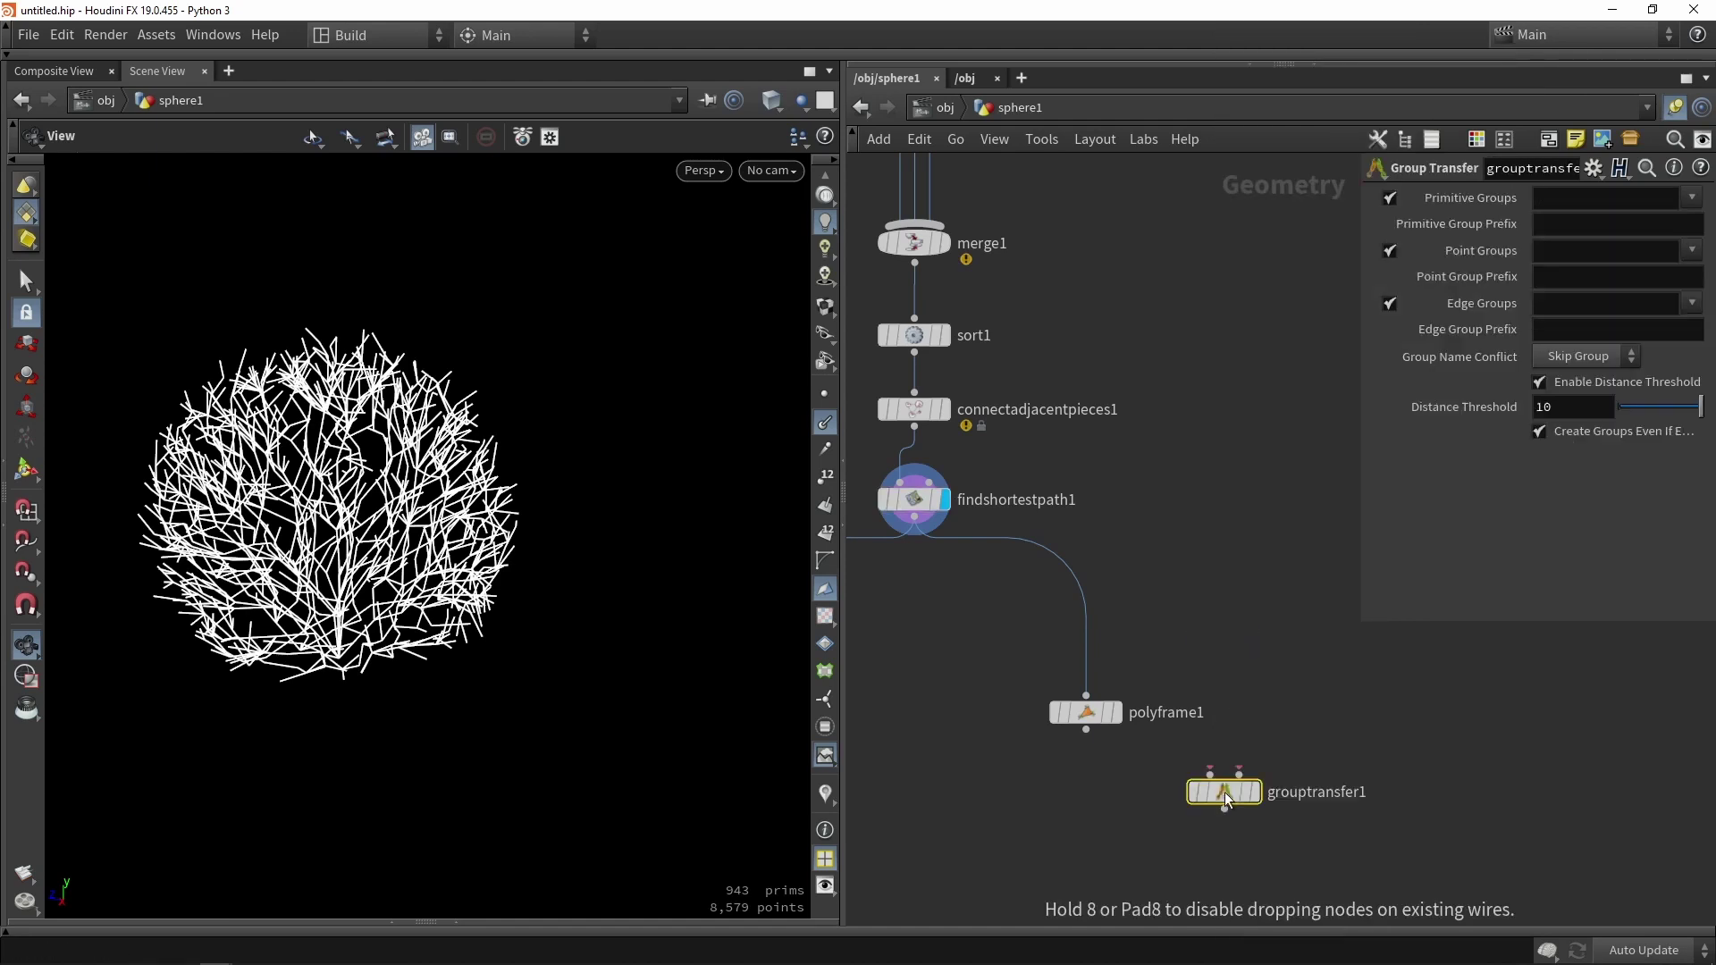
# - Wire polyframe1 into the Group Transfer's first input and merge1 into its second, and display the node
pyautogui.moveTo(1086, 713)
pyautogui.mouseDown()
pyautogui.moveTo(1081, 659)
pyautogui.moveTo(1207, 760)
pyautogui.moveTo(1201, 804)
pyautogui.mouseUp()
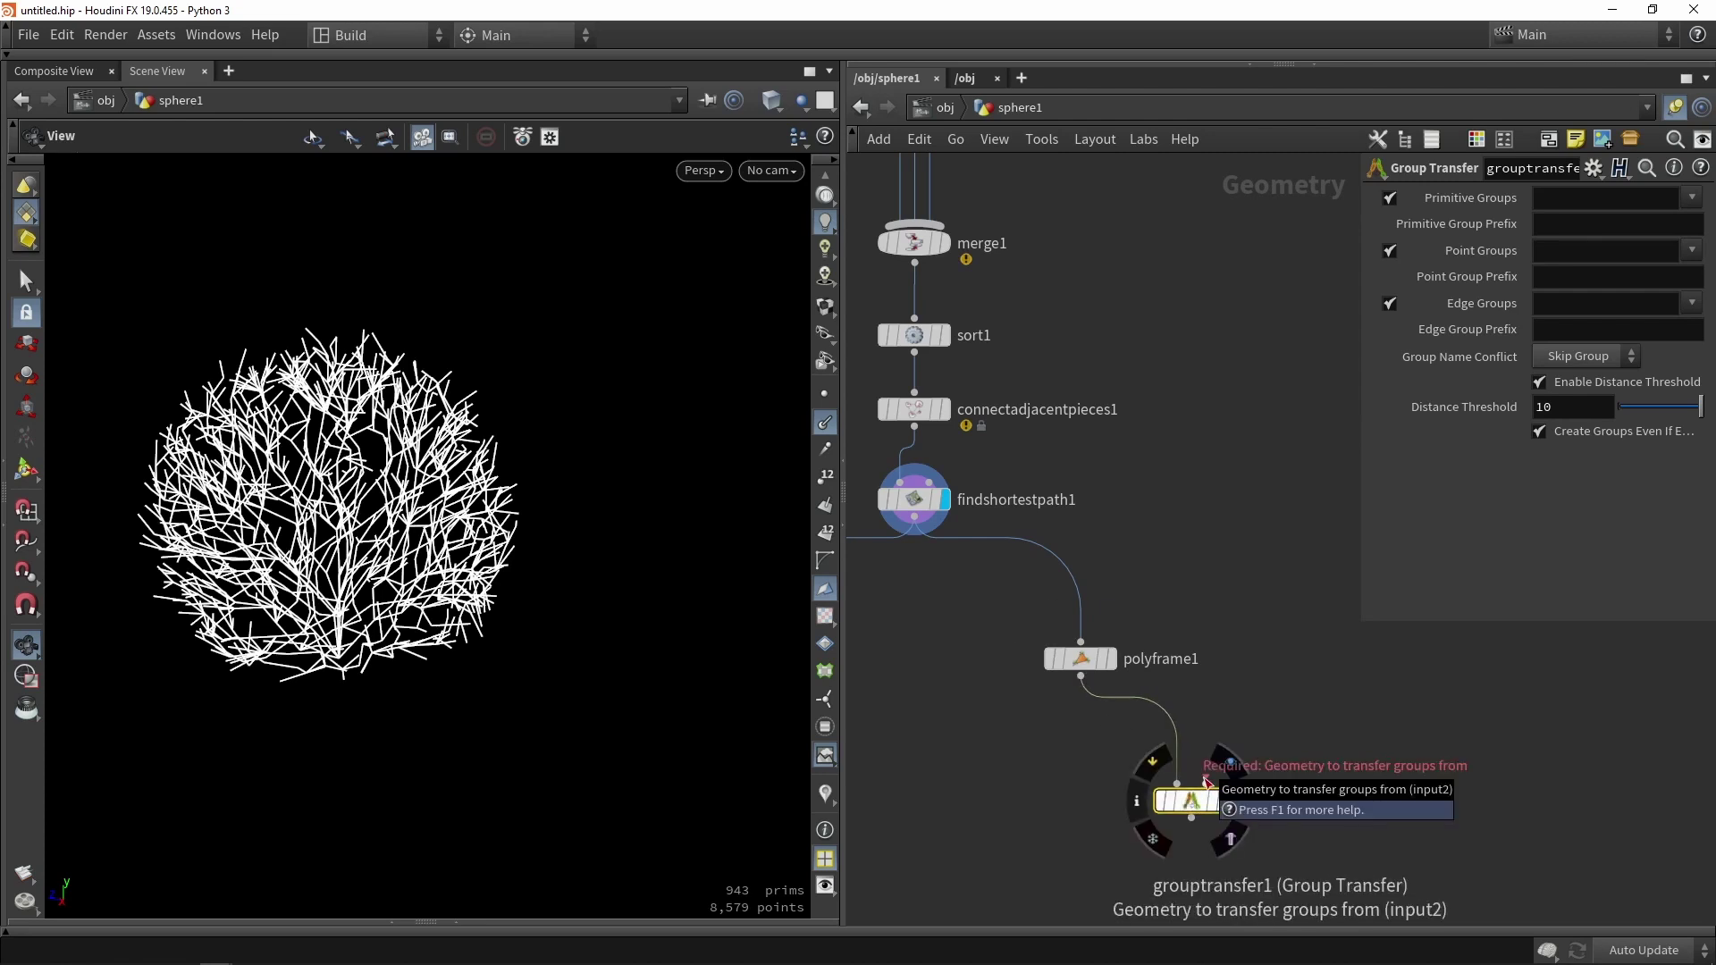
pyautogui.moveTo(1205, 782); pyautogui.dragTo(953, 288)
pyautogui.click(1222, 801)
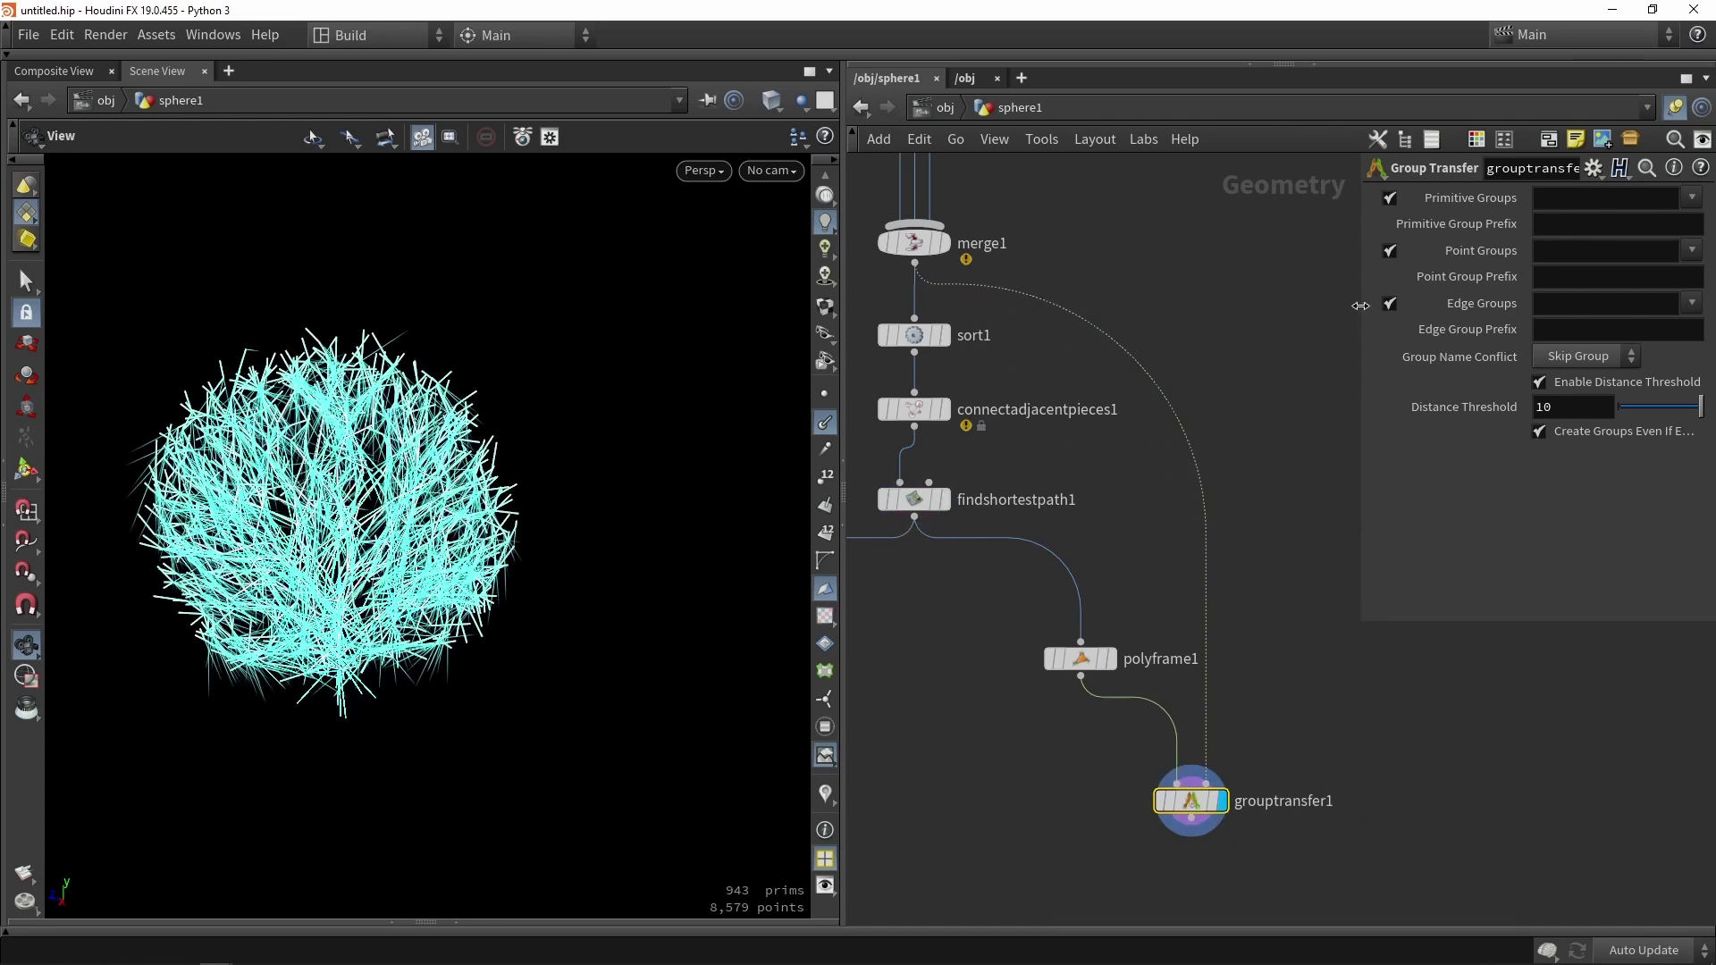
# - Turn off primitive and edge group transfer and set the transferred point group to Endpts
pyautogui.moveTo(1360, 306); pyautogui.dragTo(1174, 334)
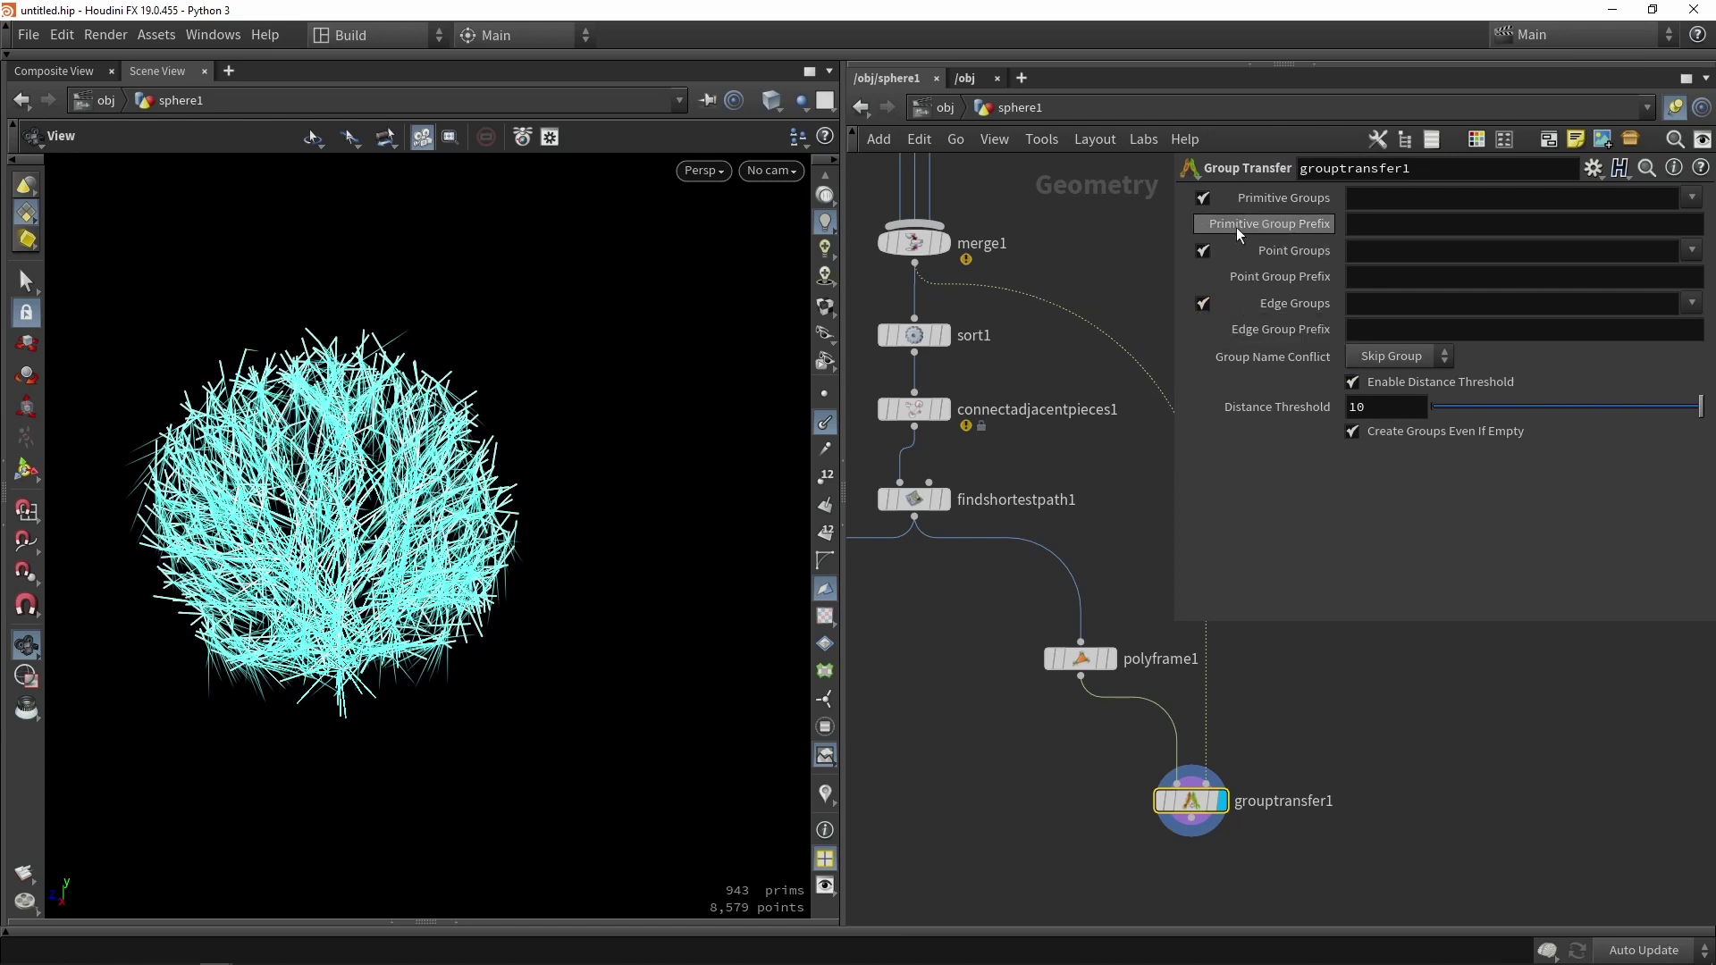
pyautogui.click(1203, 198)
pyautogui.click(1202, 304)
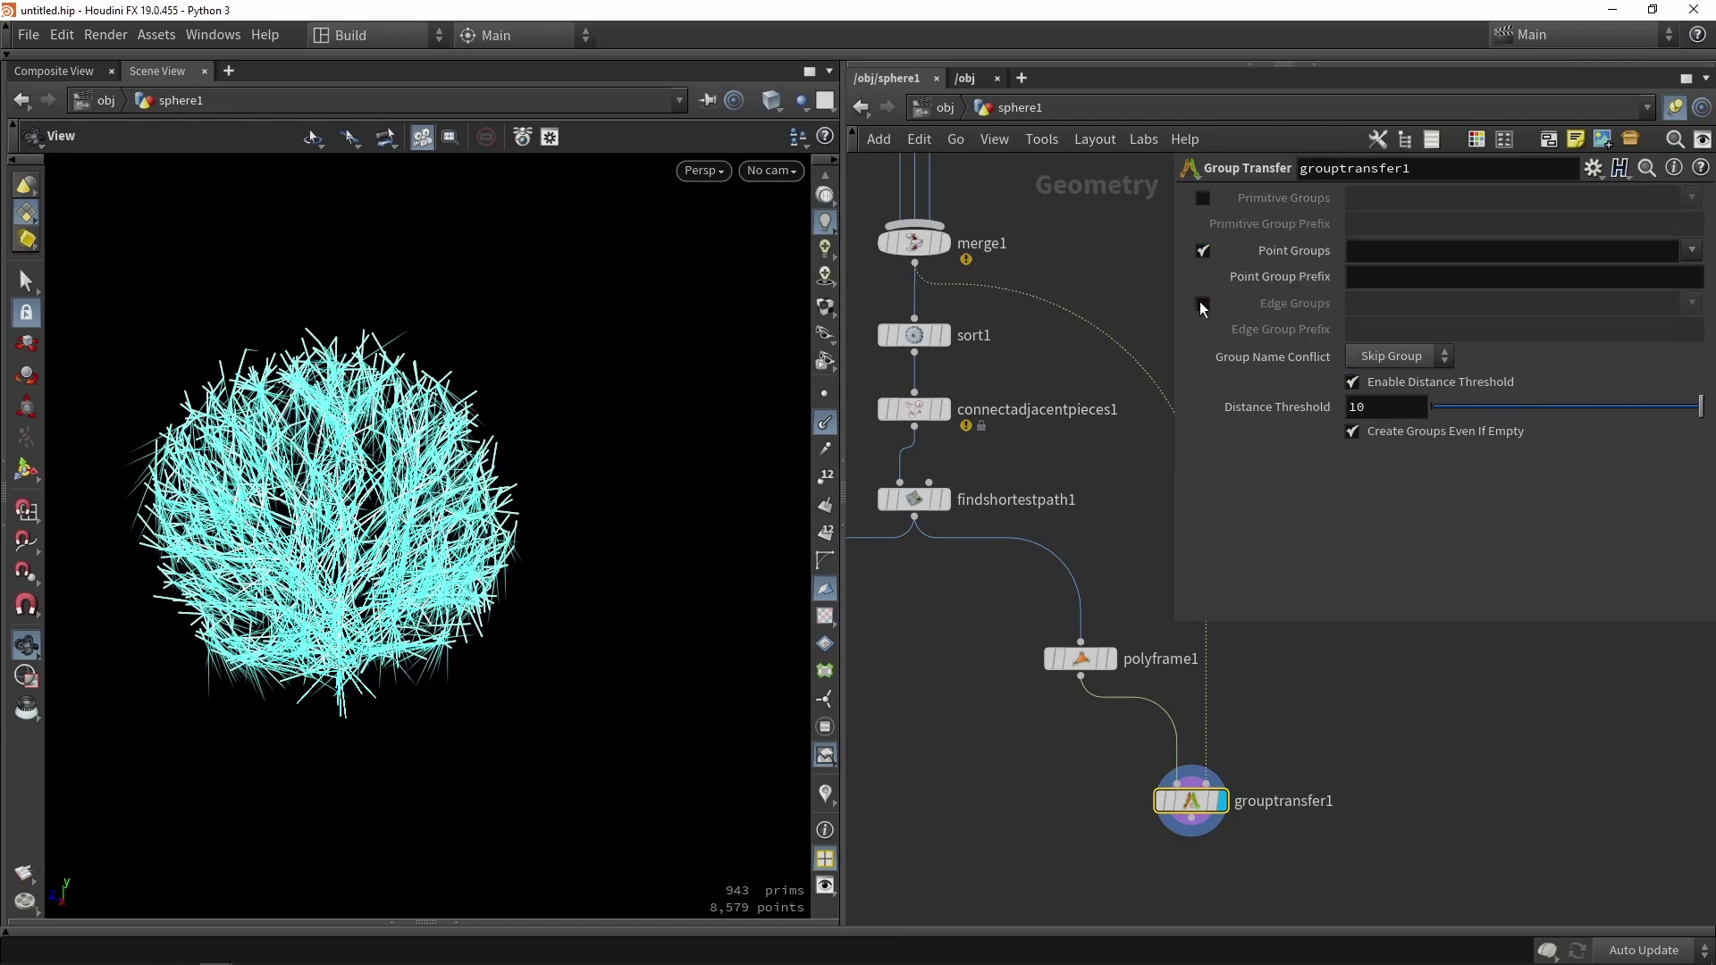
pyautogui.click(1693, 251)
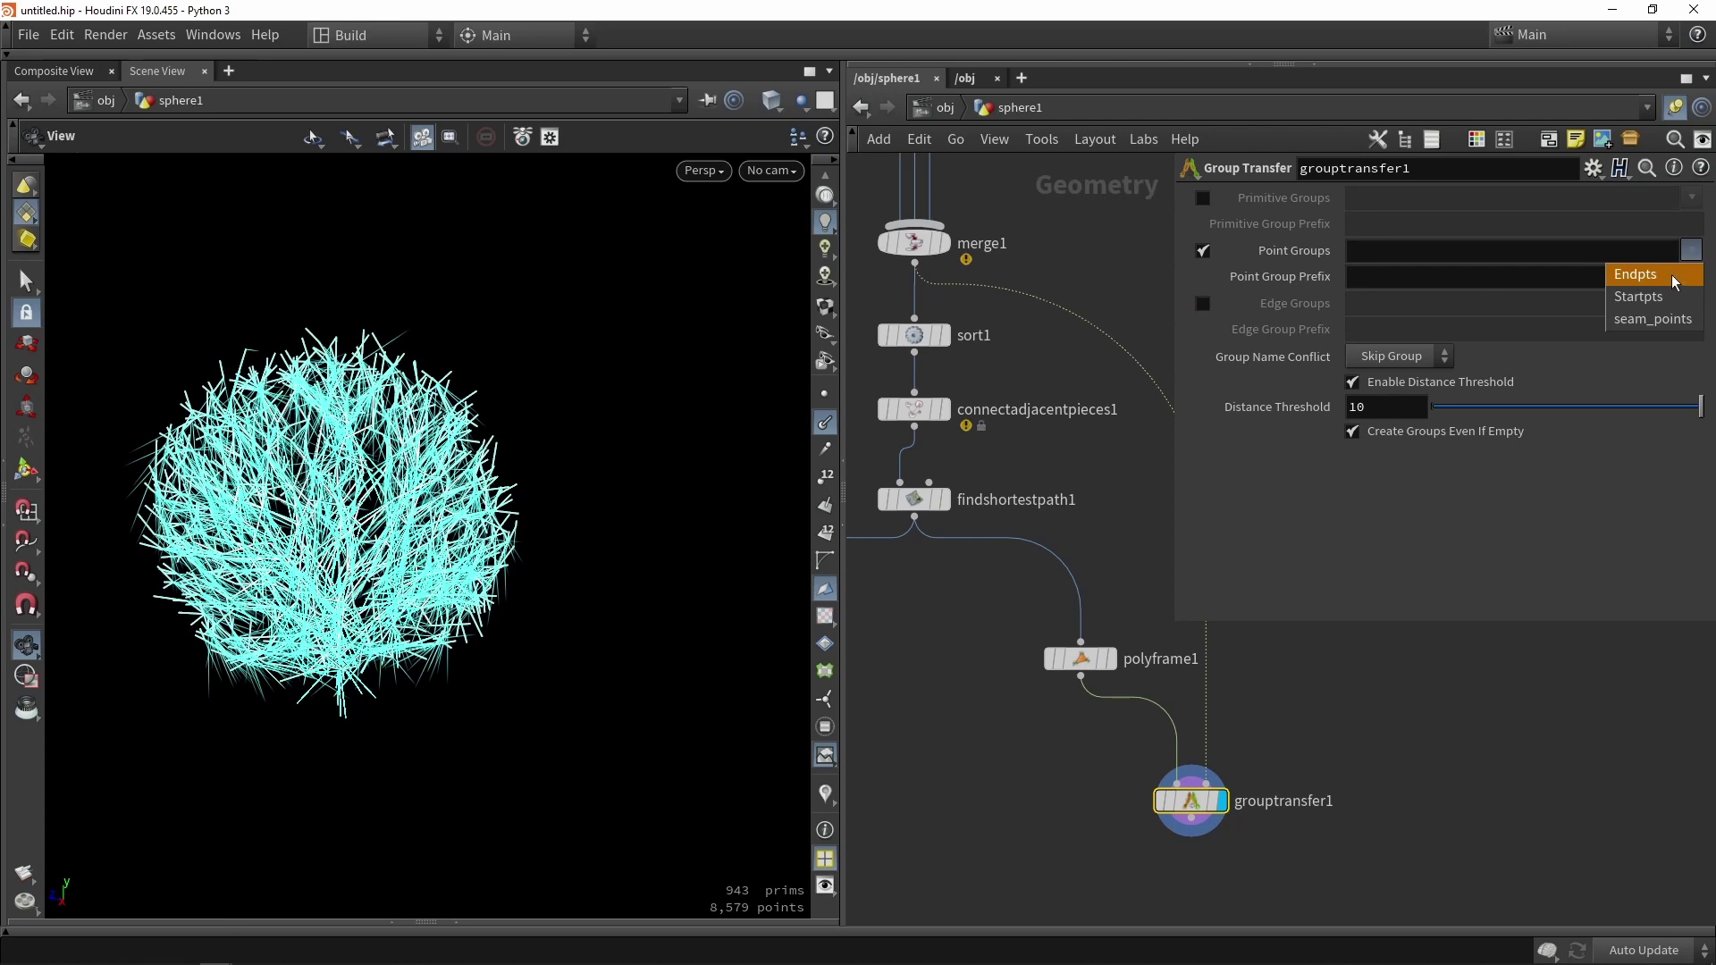
pyautogui.click(1675, 275)
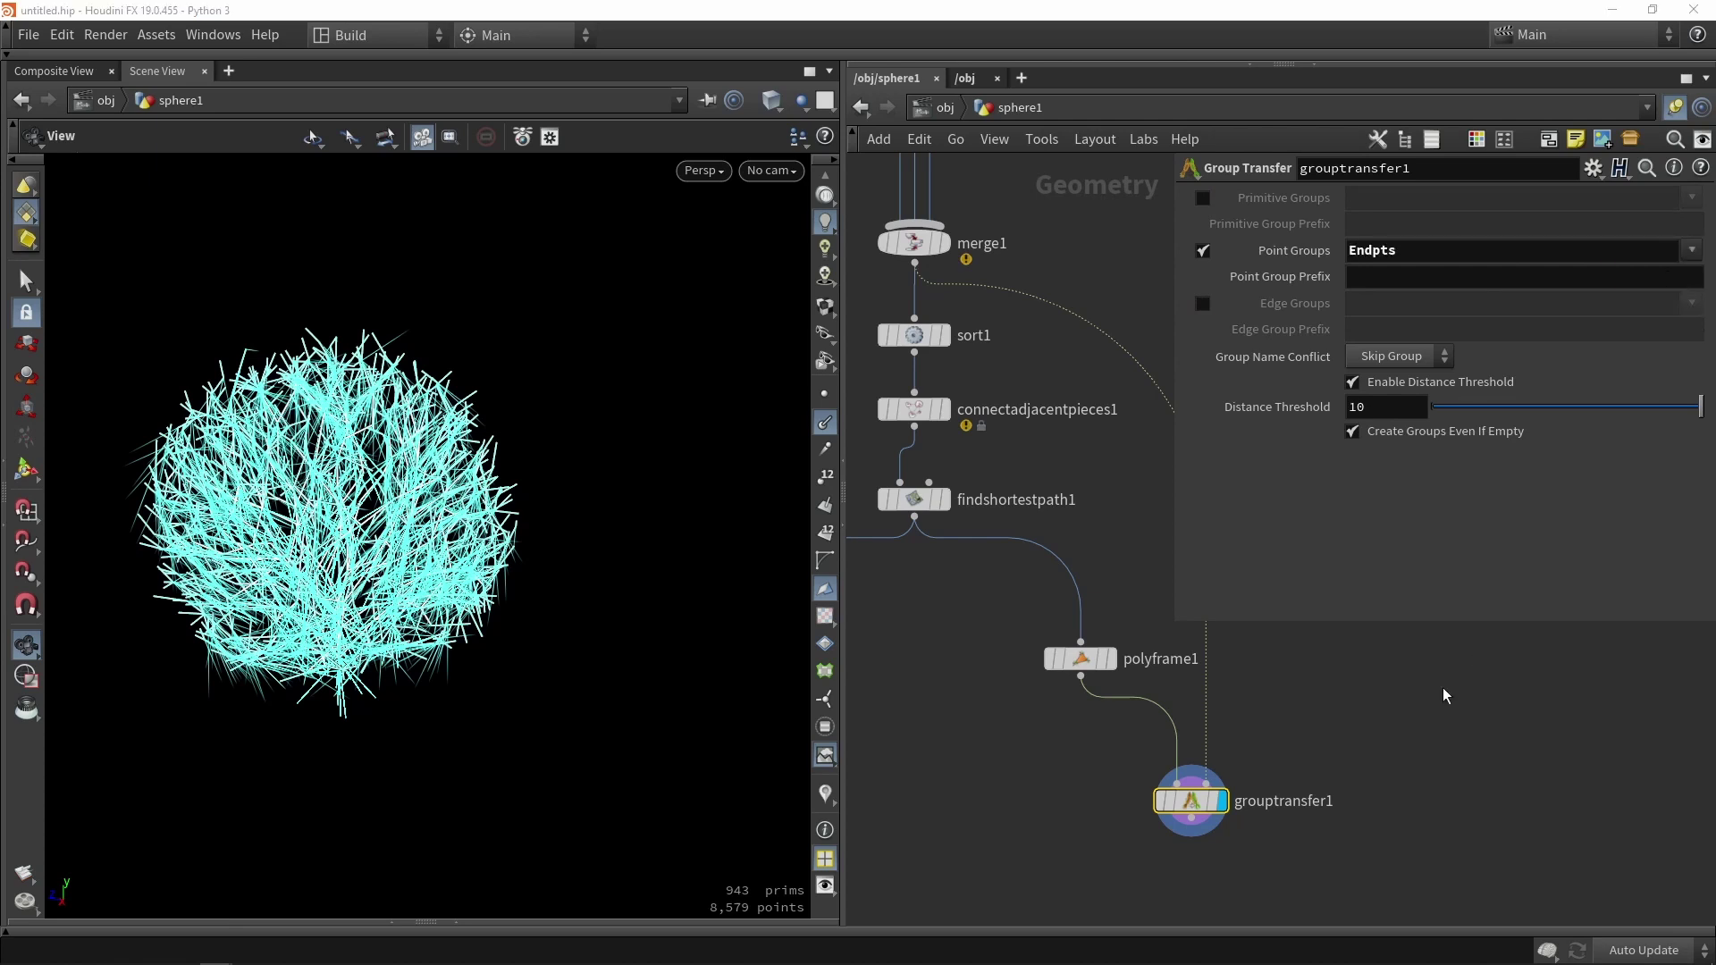
# - Add a Blast node below grouptransfer1 as the next operation in the chain
pyautogui.moveTo(1344, 765); pyautogui.dragTo(1275, 610, button='middle')
pyautogui.press('Tab')
pyautogui.write('b')
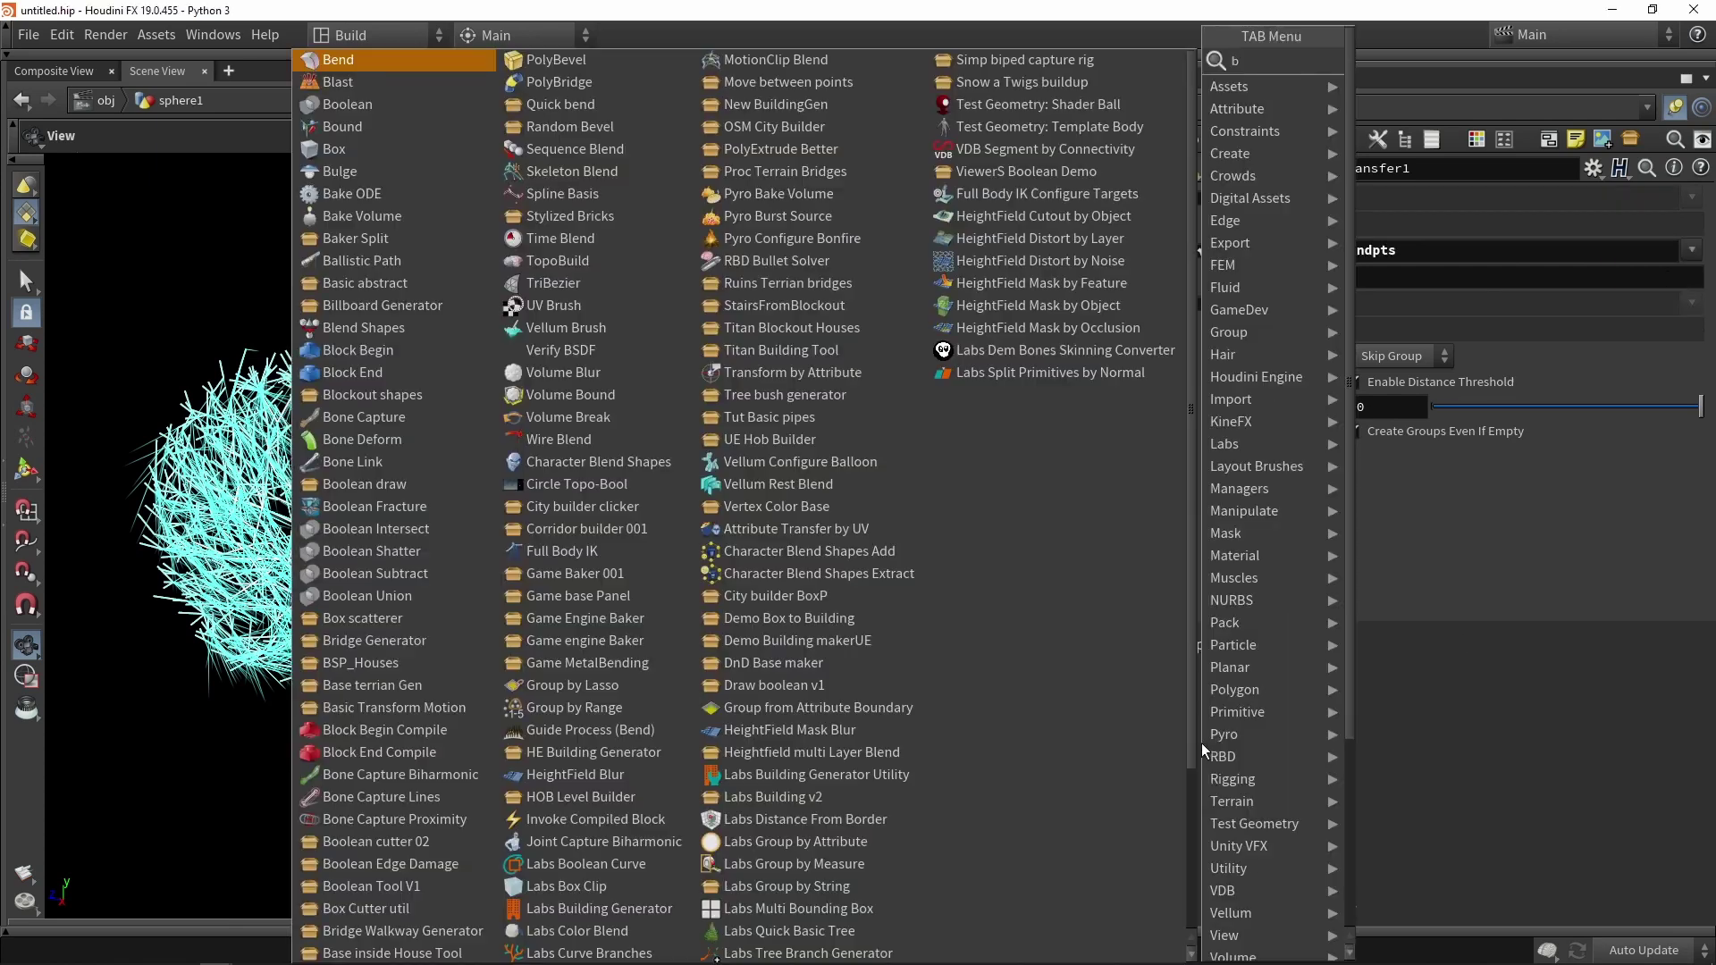
pyautogui.press('Return')
pyautogui.click(1202, 750)
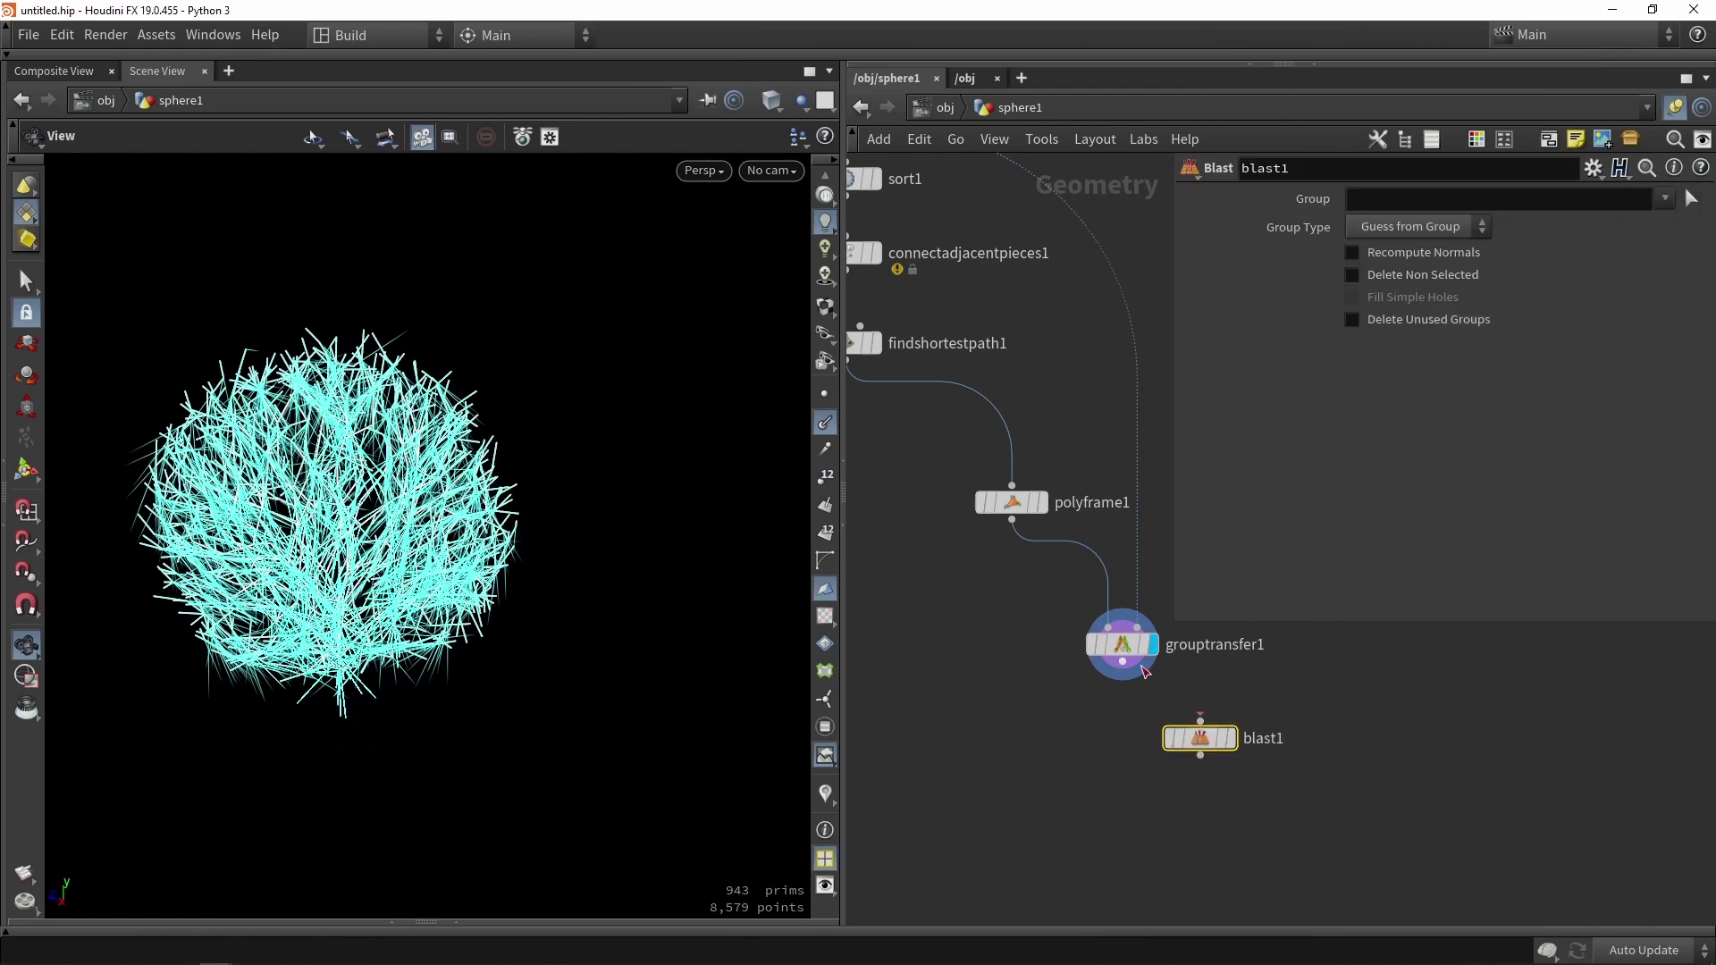
# - Set the Blast group to Endpts with Delete Non Selected enabled, and hide the point normals in the viewport
pyautogui.click(1664, 198)
pyautogui.click(1667, 239)
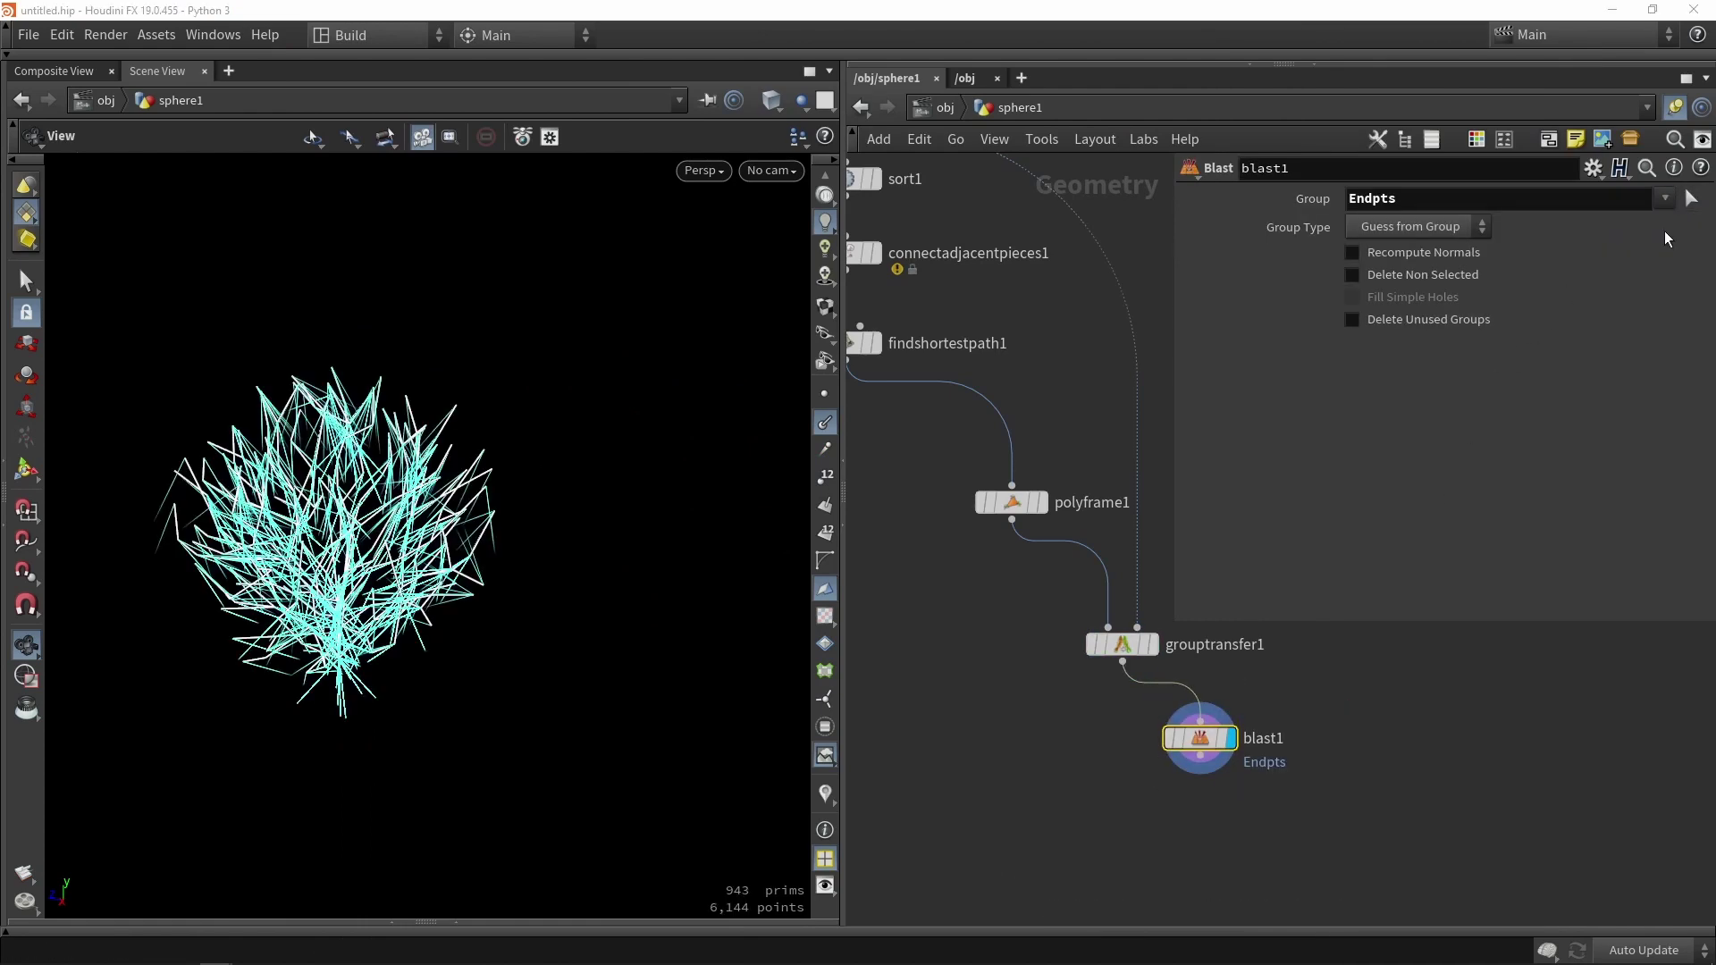
pyautogui.click(1422, 276)
pyautogui.click(817, 430)
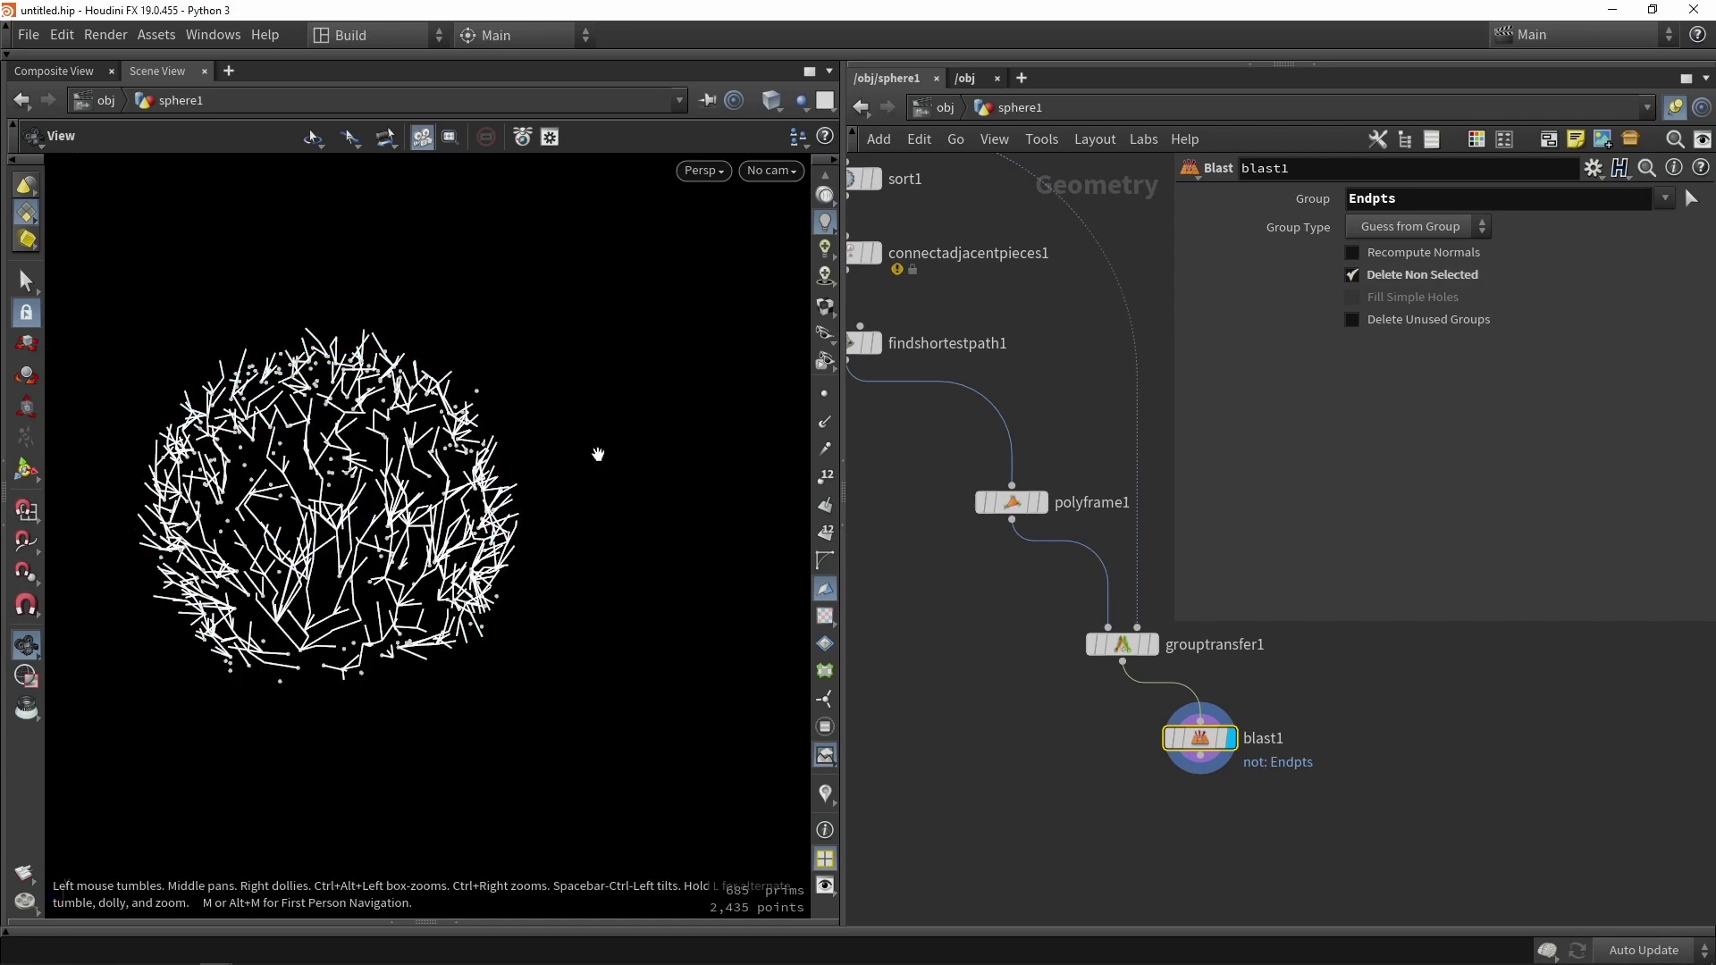
# - Examine the branches remaining after the Blast around the sphere in the viewport
pyautogui.moveTo(598, 453); pyautogui.dragTo(487, 447)
pyautogui.moveTo(1013, 366); pyautogui.dragTo(1054, 483, button='middle')
pyautogui.scroll(3, 587, 531)
pyautogui.moveTo(587, 531)
pyautogui.mouseDown()
pyautogui.moveTo(636, 521)
pyautogui.moveTo(583, 496)
pyautogui.moveTo(638, 467)
pyautogui.moveTo(579, 517)
pyautogui.moveTo(579, 545)
pyautogui.mouseUp()
pyautogui.scroll(-4, 638, 467)
pyautogui.scroll(3, 638, 467)
pyautogui.scroll(3, 581, 517)
pyautogui.scroll(-4, 580, 545)
pyautogui.scroll(-3, 578, 544)
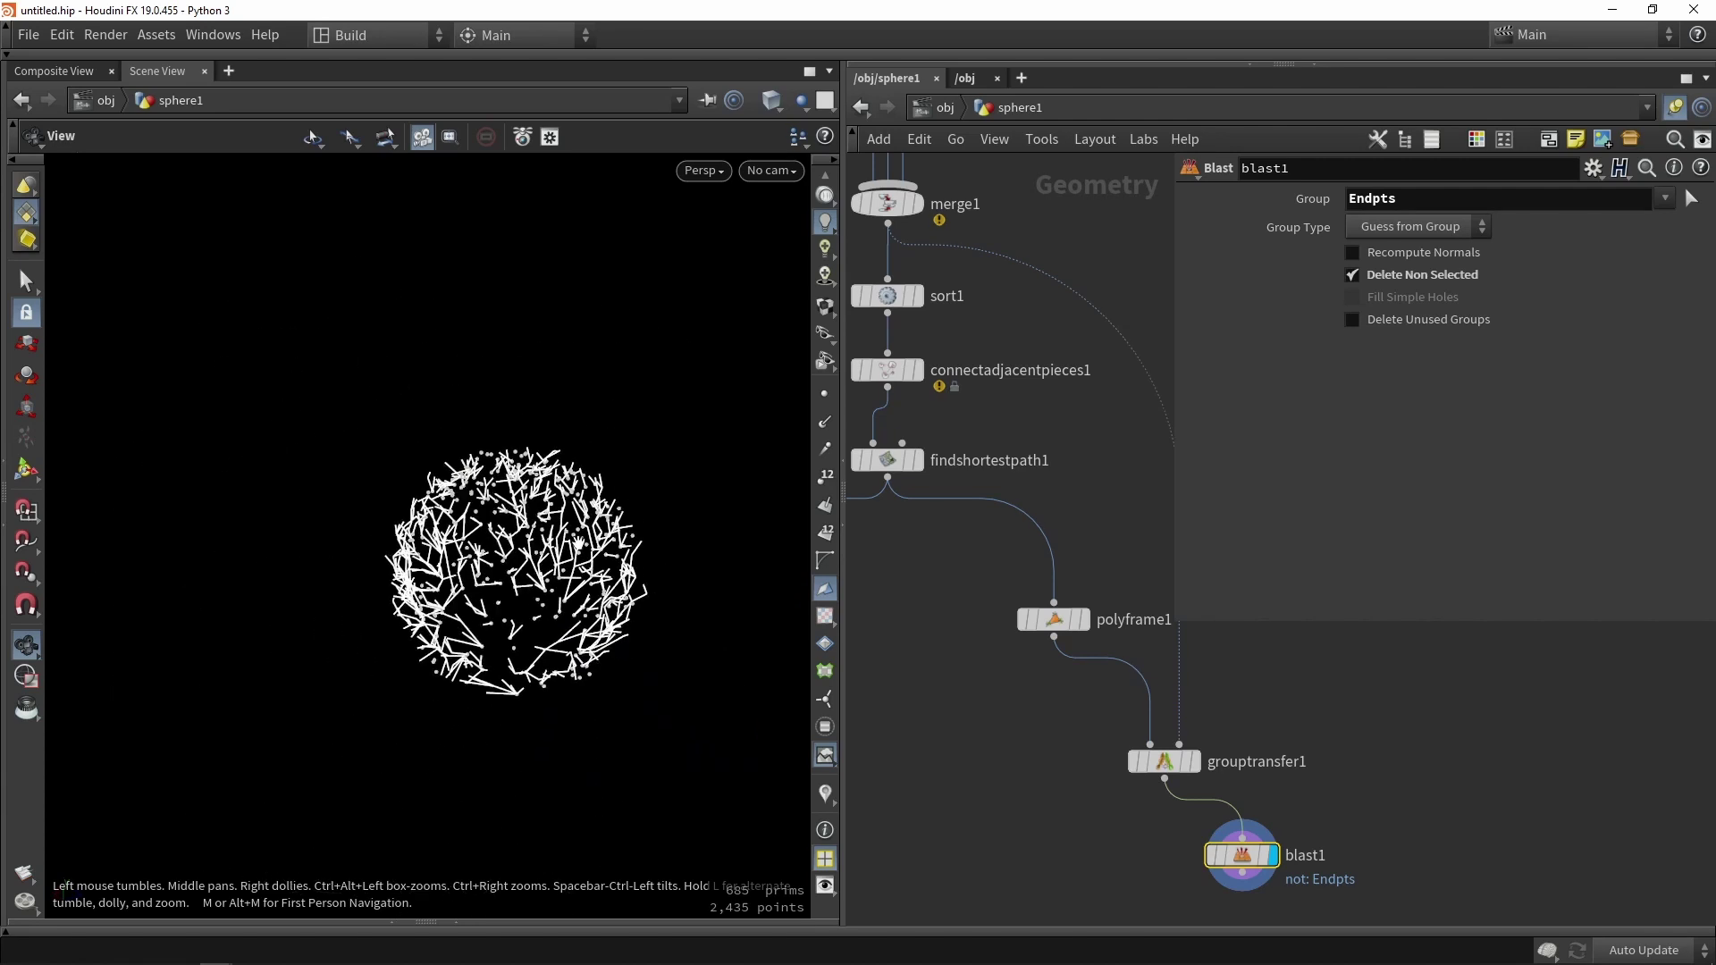
# - Try a lower Distance Threshold on grouptransfer1 and undo the change
pyautogui.click(1162, 771)
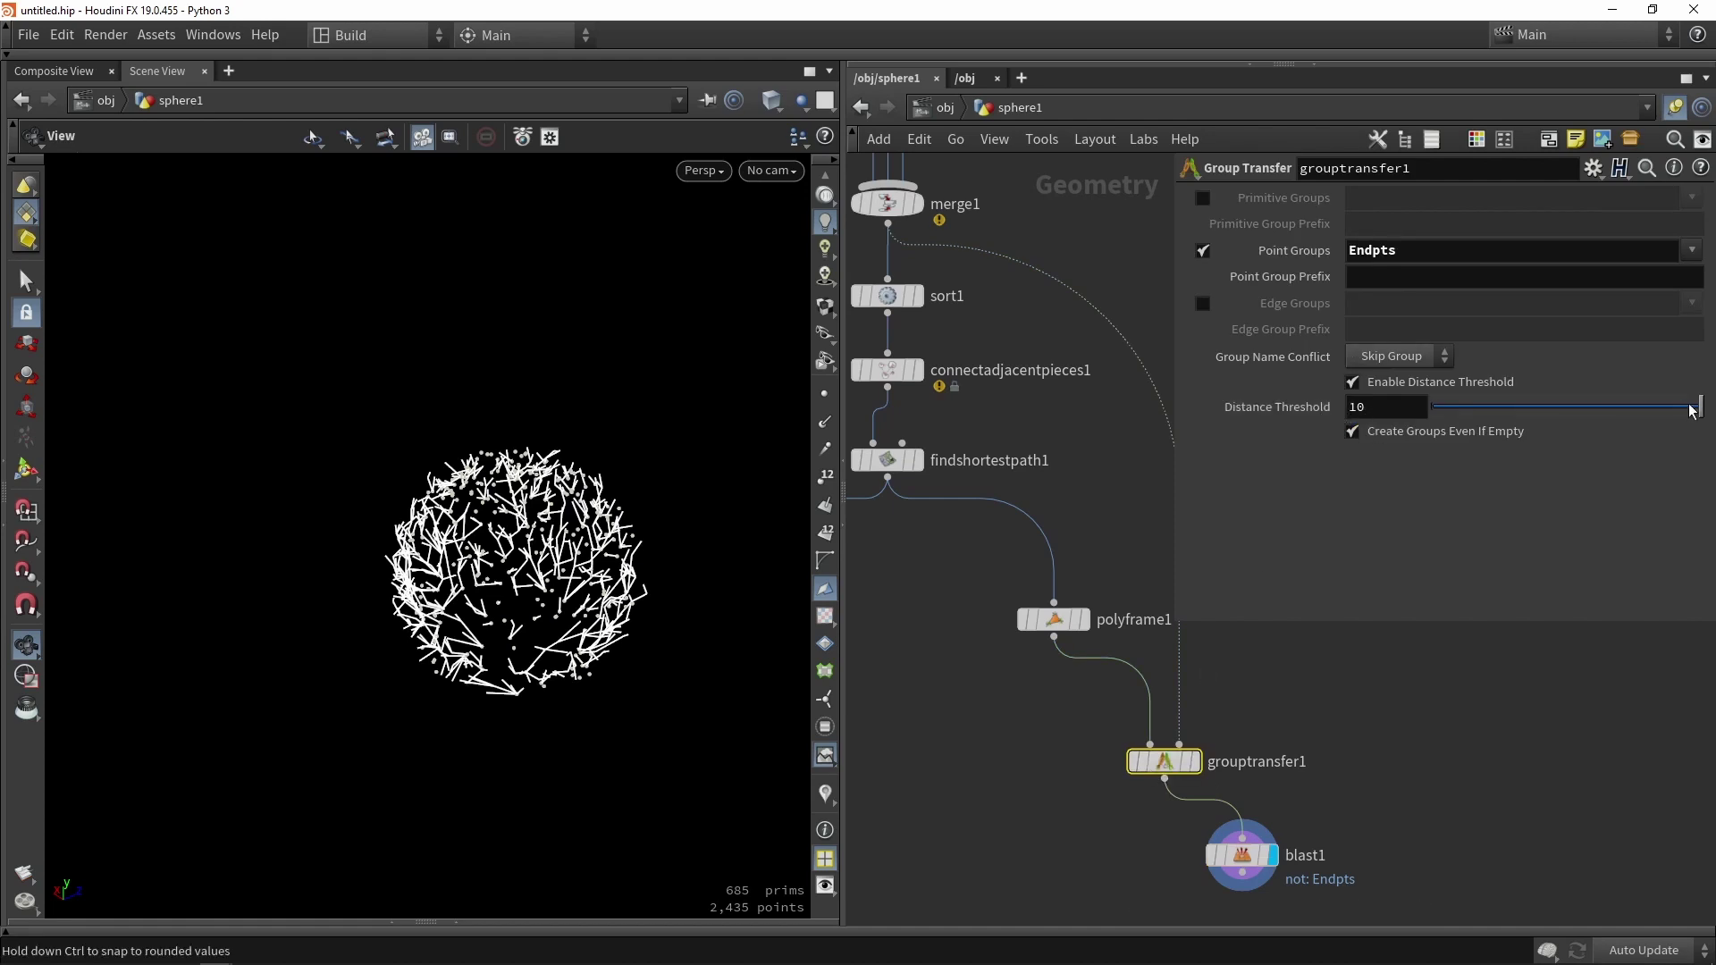
pyautogui.moveTo(1690, 407); pyautogui.dragTo(1466, 411)
pyautogui.hotkey('ctrl', 'z')
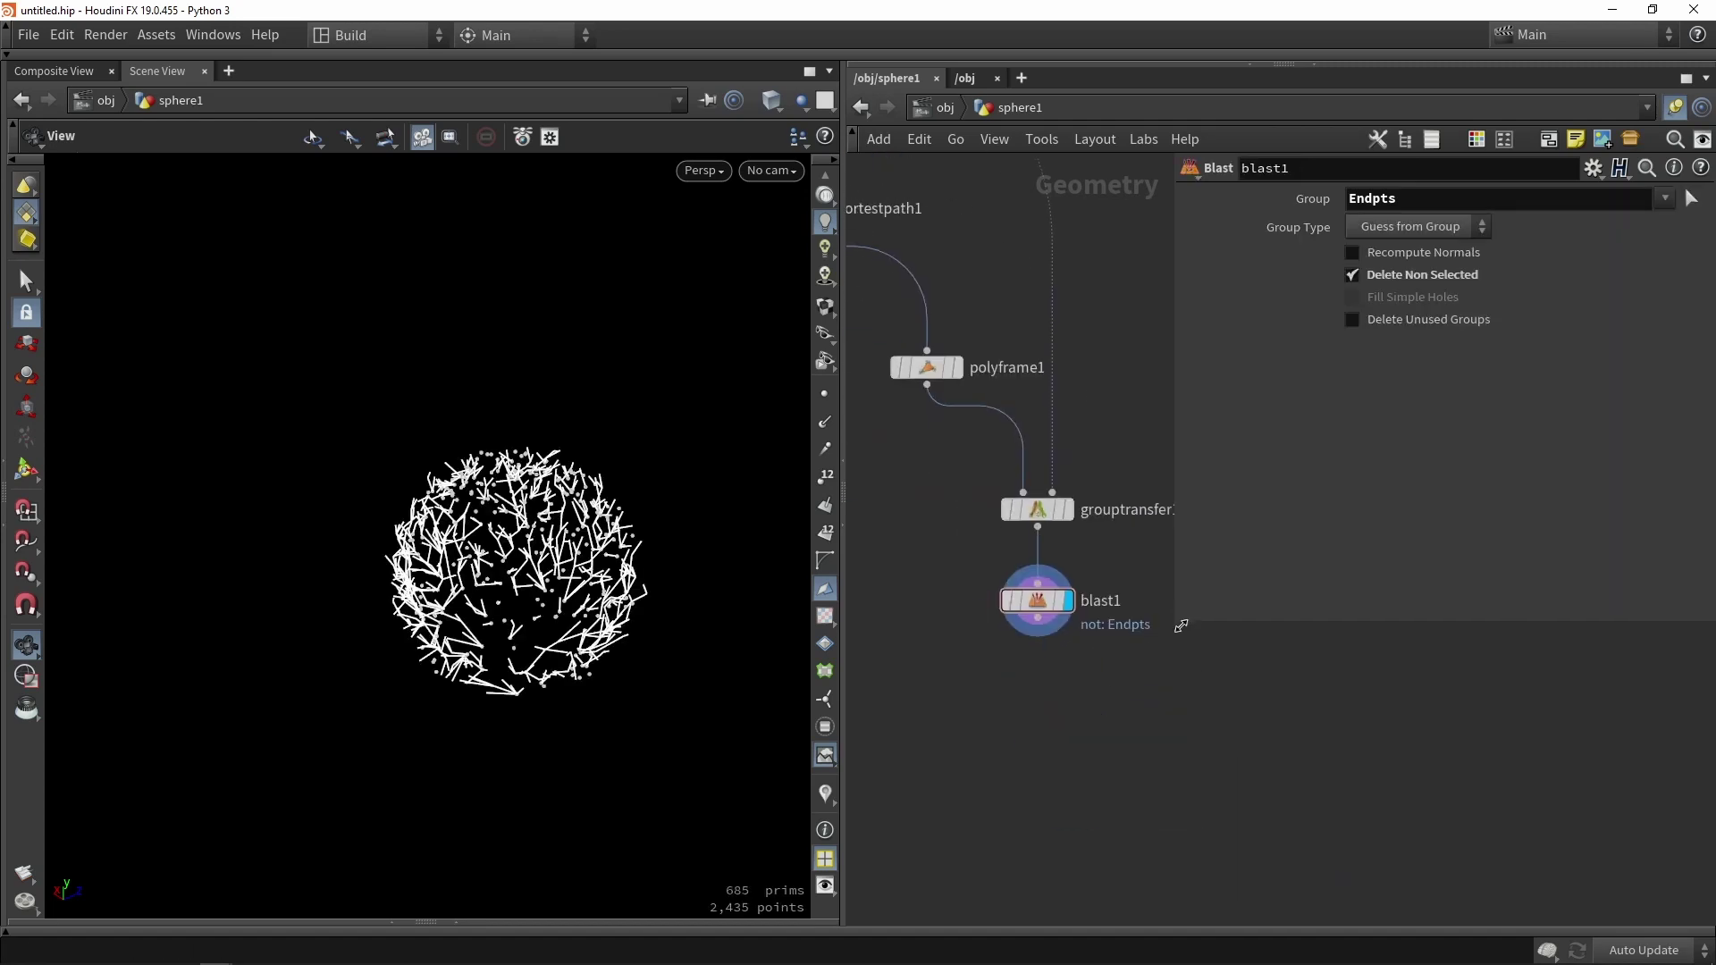
# - Append a displayed Add node to blast1 and enable deleting the geometry while keeping the points
pyautogui.moveTo(1181, 625); pyautogui.dragTo(1353, 545)
pyautogui.press('Tab')
pyautogui.write('null')
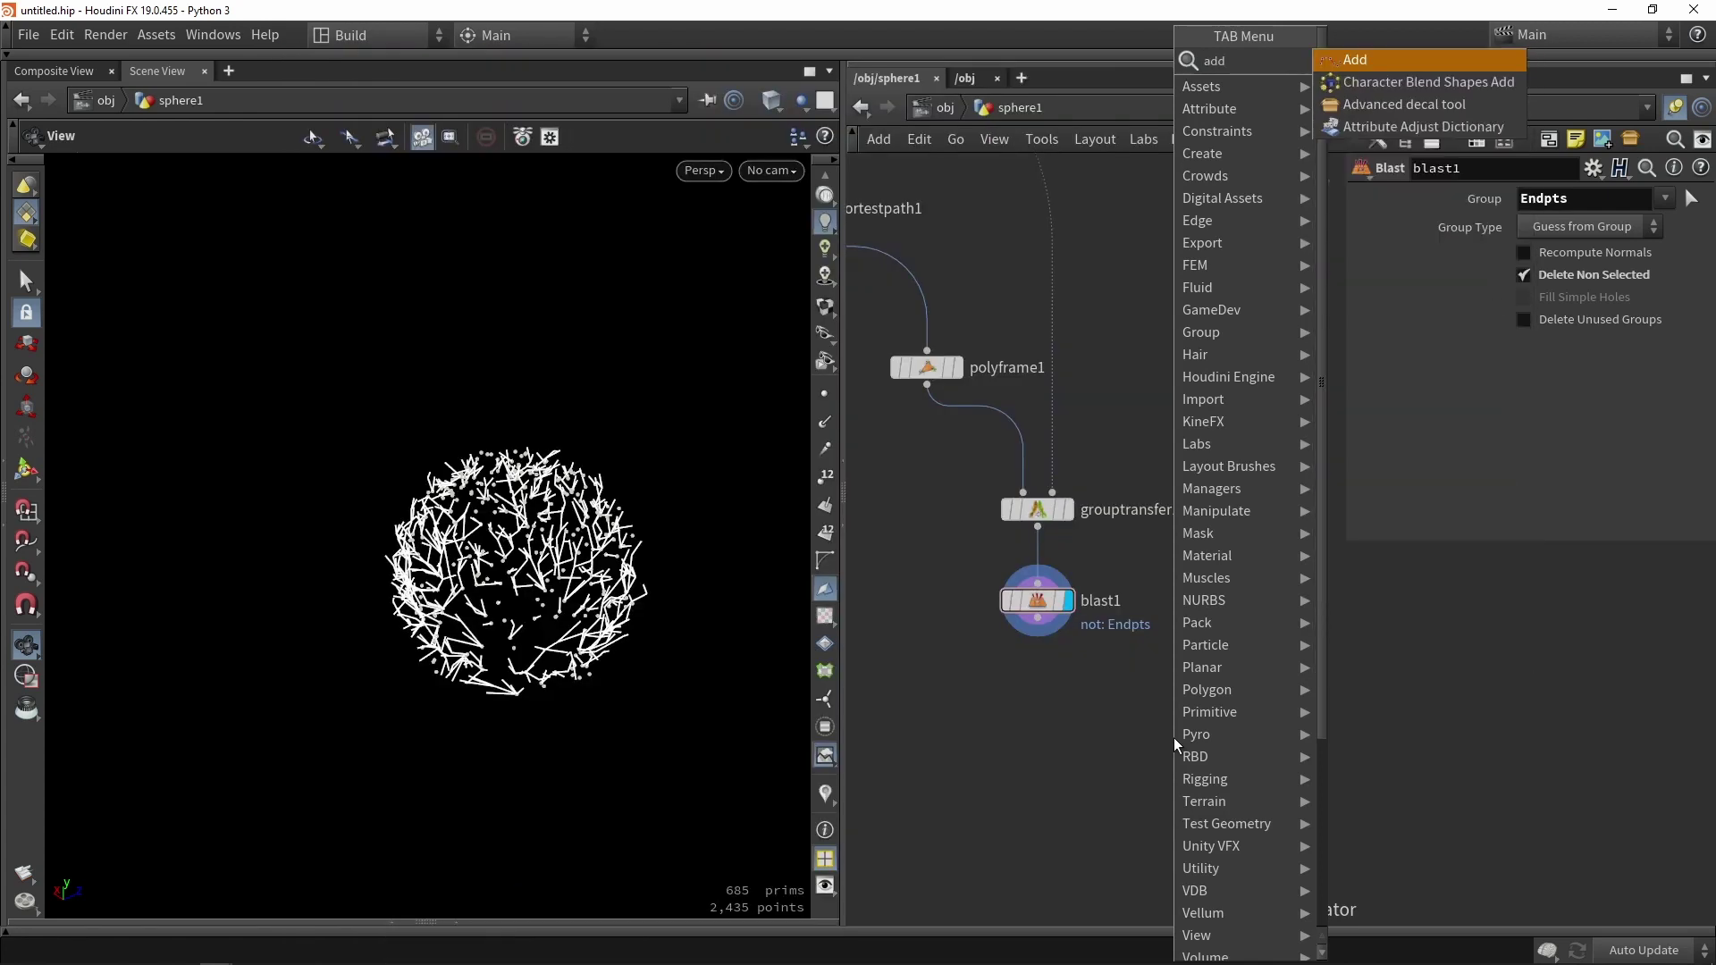
pyautogui.press('Return')
pyautogui.click(1173, 737)
pyautogui.moveTo(1038, 621); pyautogui.dragTo(1059, 684)
pyautogui.click(1555, 229)
pyautogui.click(1205, 735)
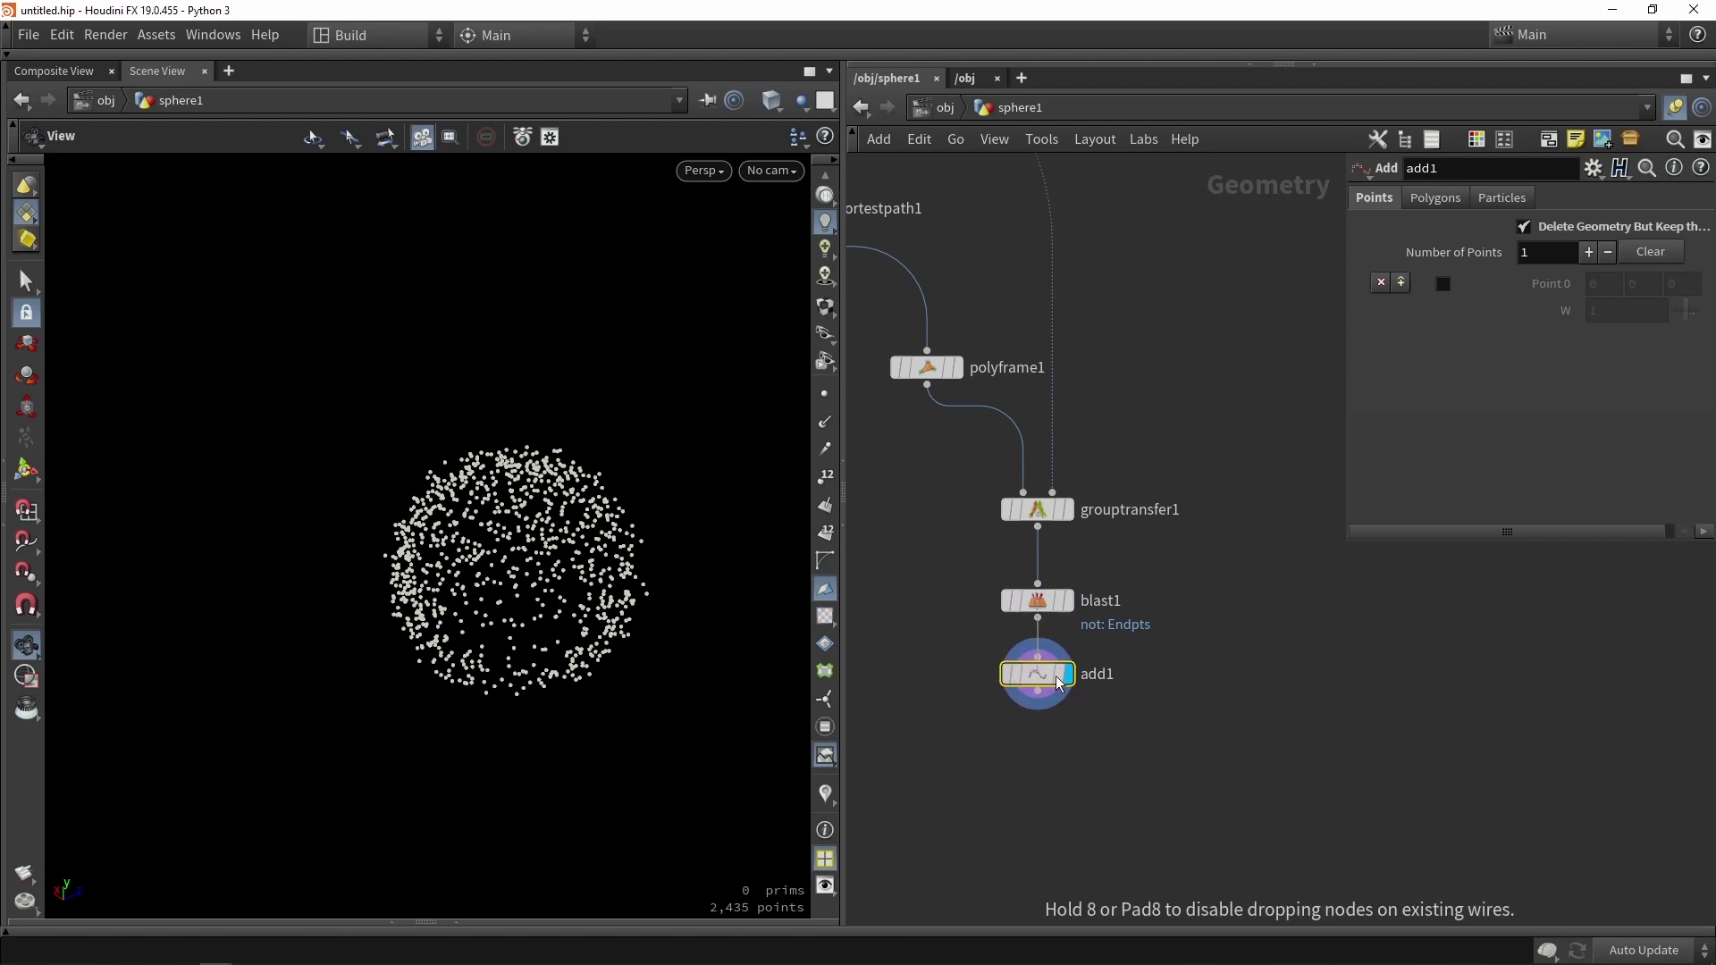
# - Add a Labs Random Selection node, wire it below add1 and display it
pyautogui.moveTo(617, 616); pyautogui.dragTo(500, 617)
pyautogui.moveTo(1065, 848); pyautogui.dragTo(1096, 780, button='middle')
pyautogui.press('Tab')
pyautogui.write('r')
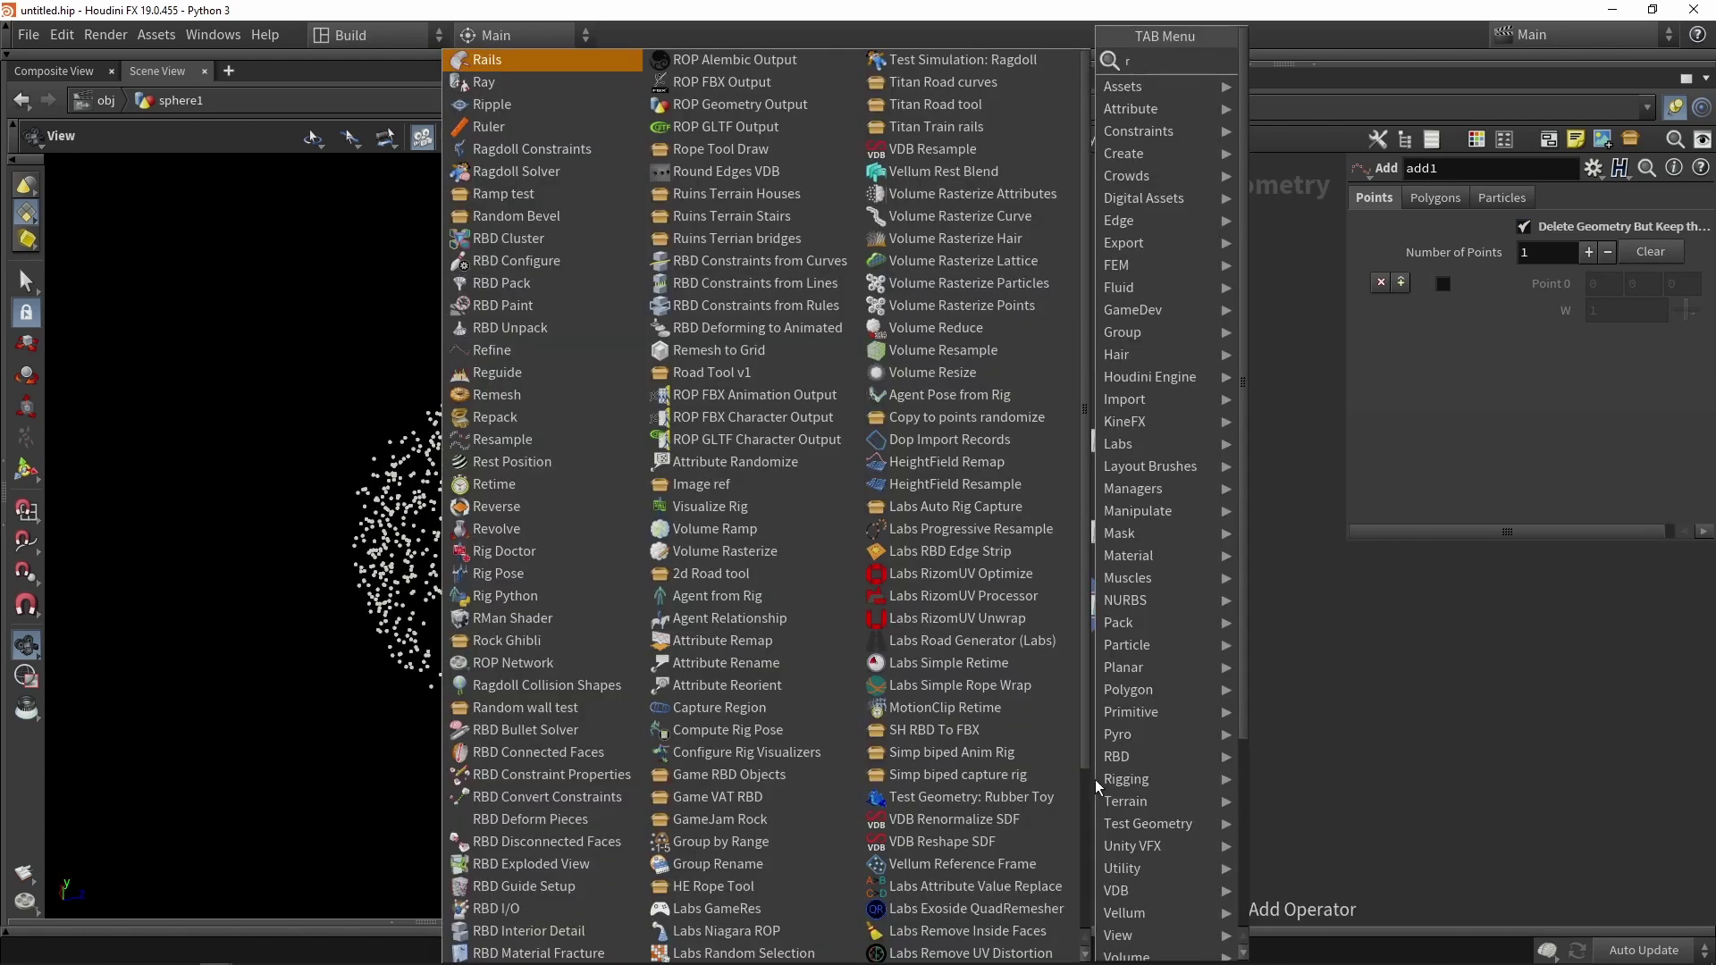
pyautogui.write('and')
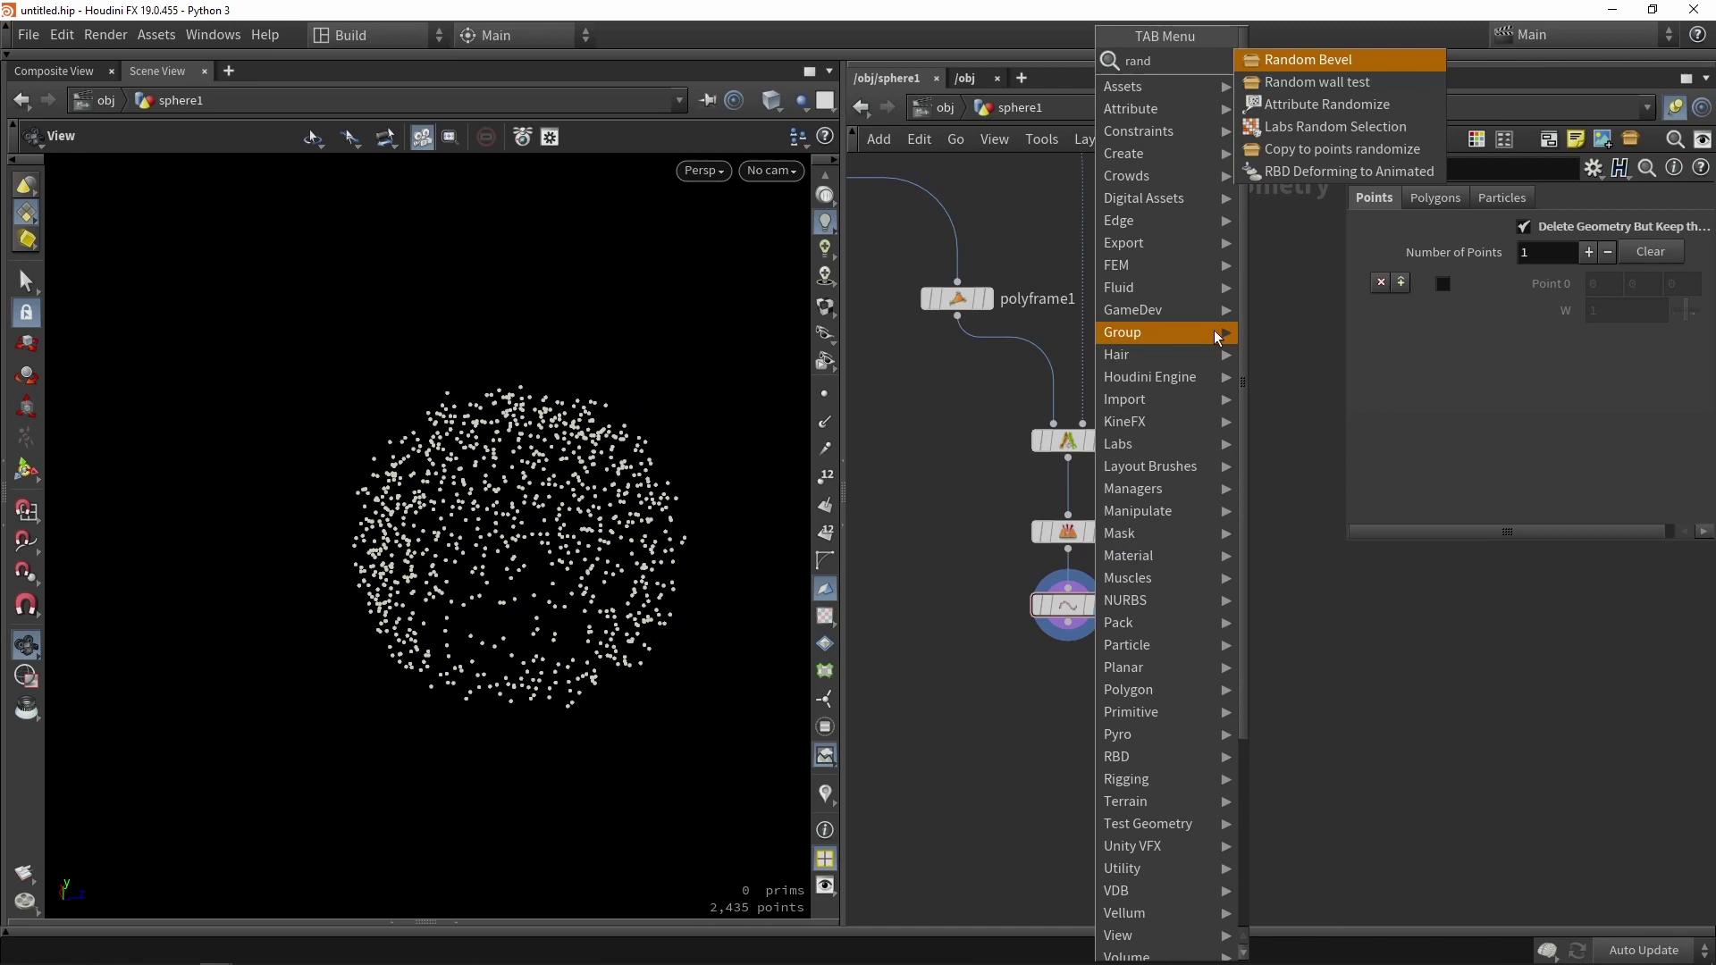
pyautogui.click(1335, 126)
pyautogui.click(1067, 742)
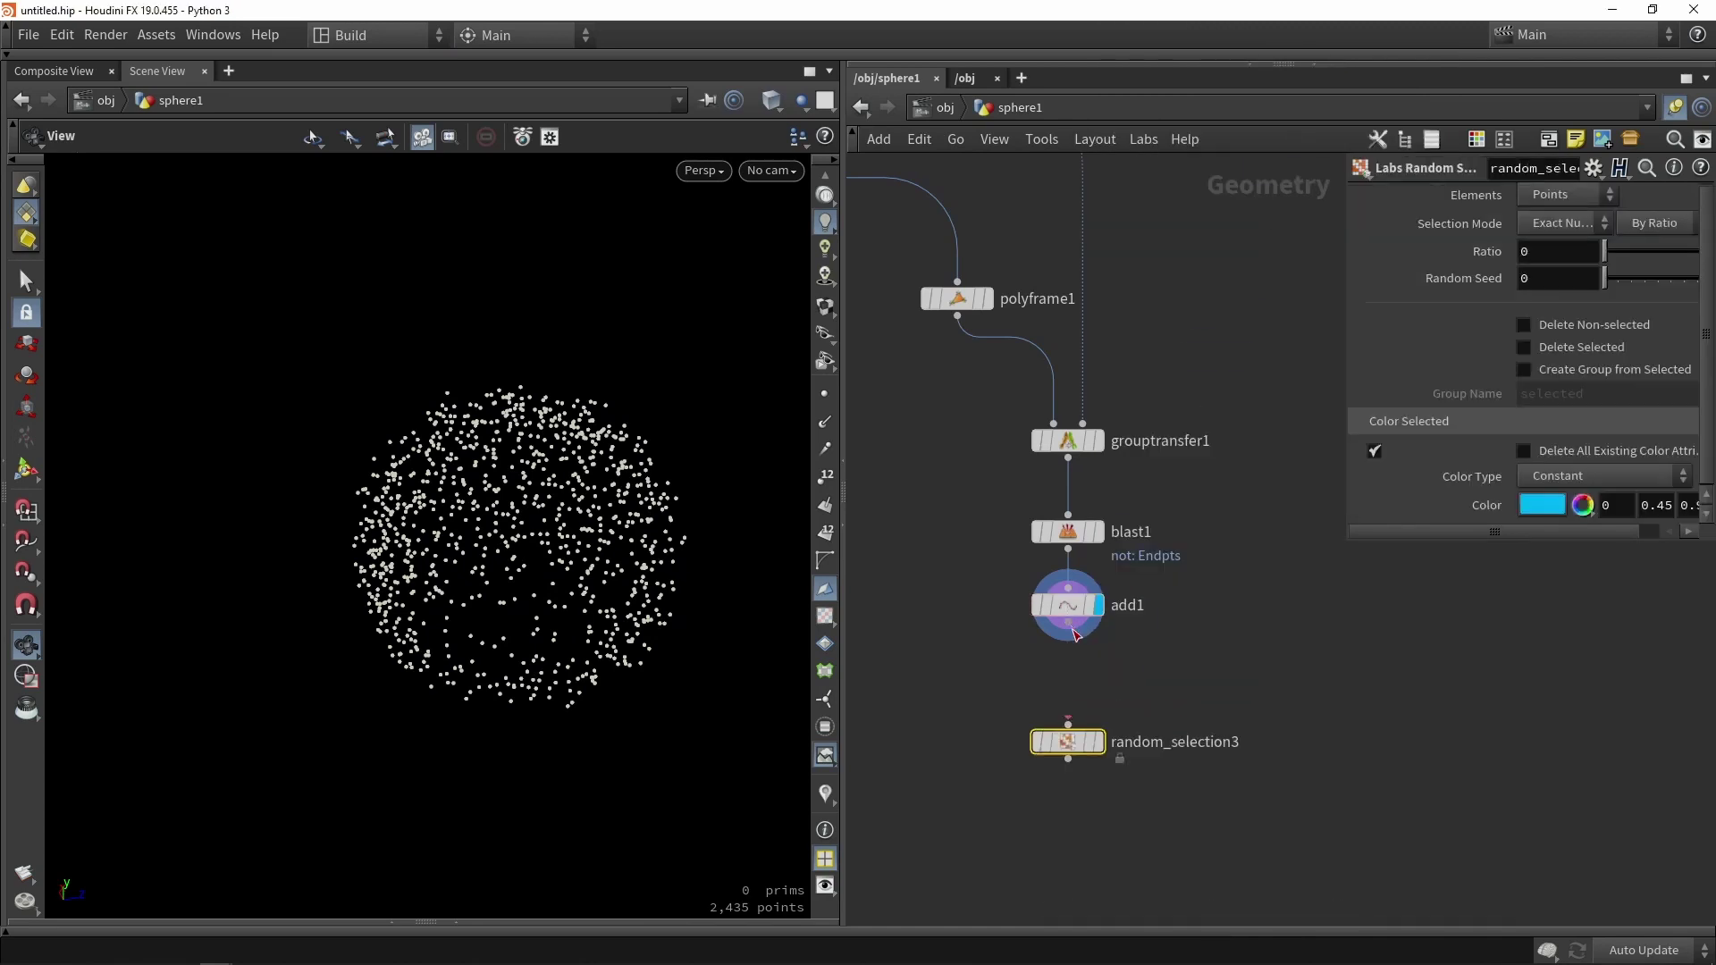
pyautogui.moveTo(1082, 632); pyautogui.dragTo(1068, 723)
pyautogui.moveTo(1069, 740); pyautogui.dragTo(1068, 675)
# - Set the random selection's Ratio to 0.355 and enable Delete Selected
pyautogui.moveTo(1344, 358); pyautogui.dragTo(1111, 359)
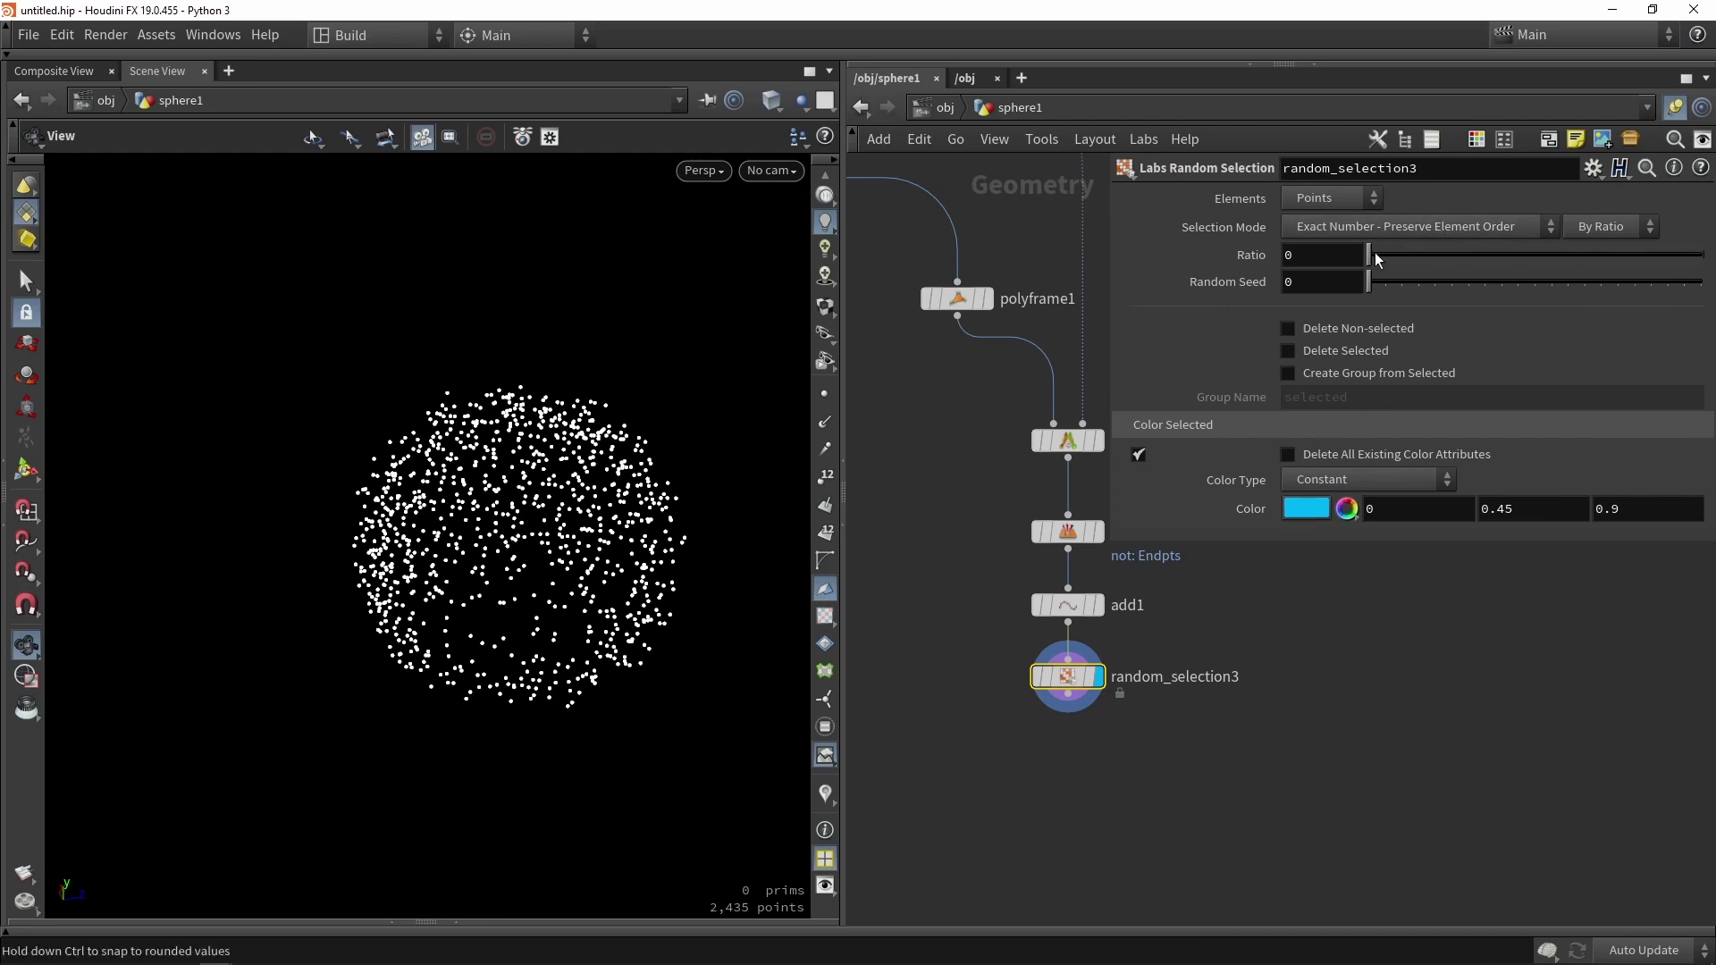
pyautogui.moveTo(1375, 254); pyautogui.dragTo(1699, 253)
pyautogui.click(1350, 356)
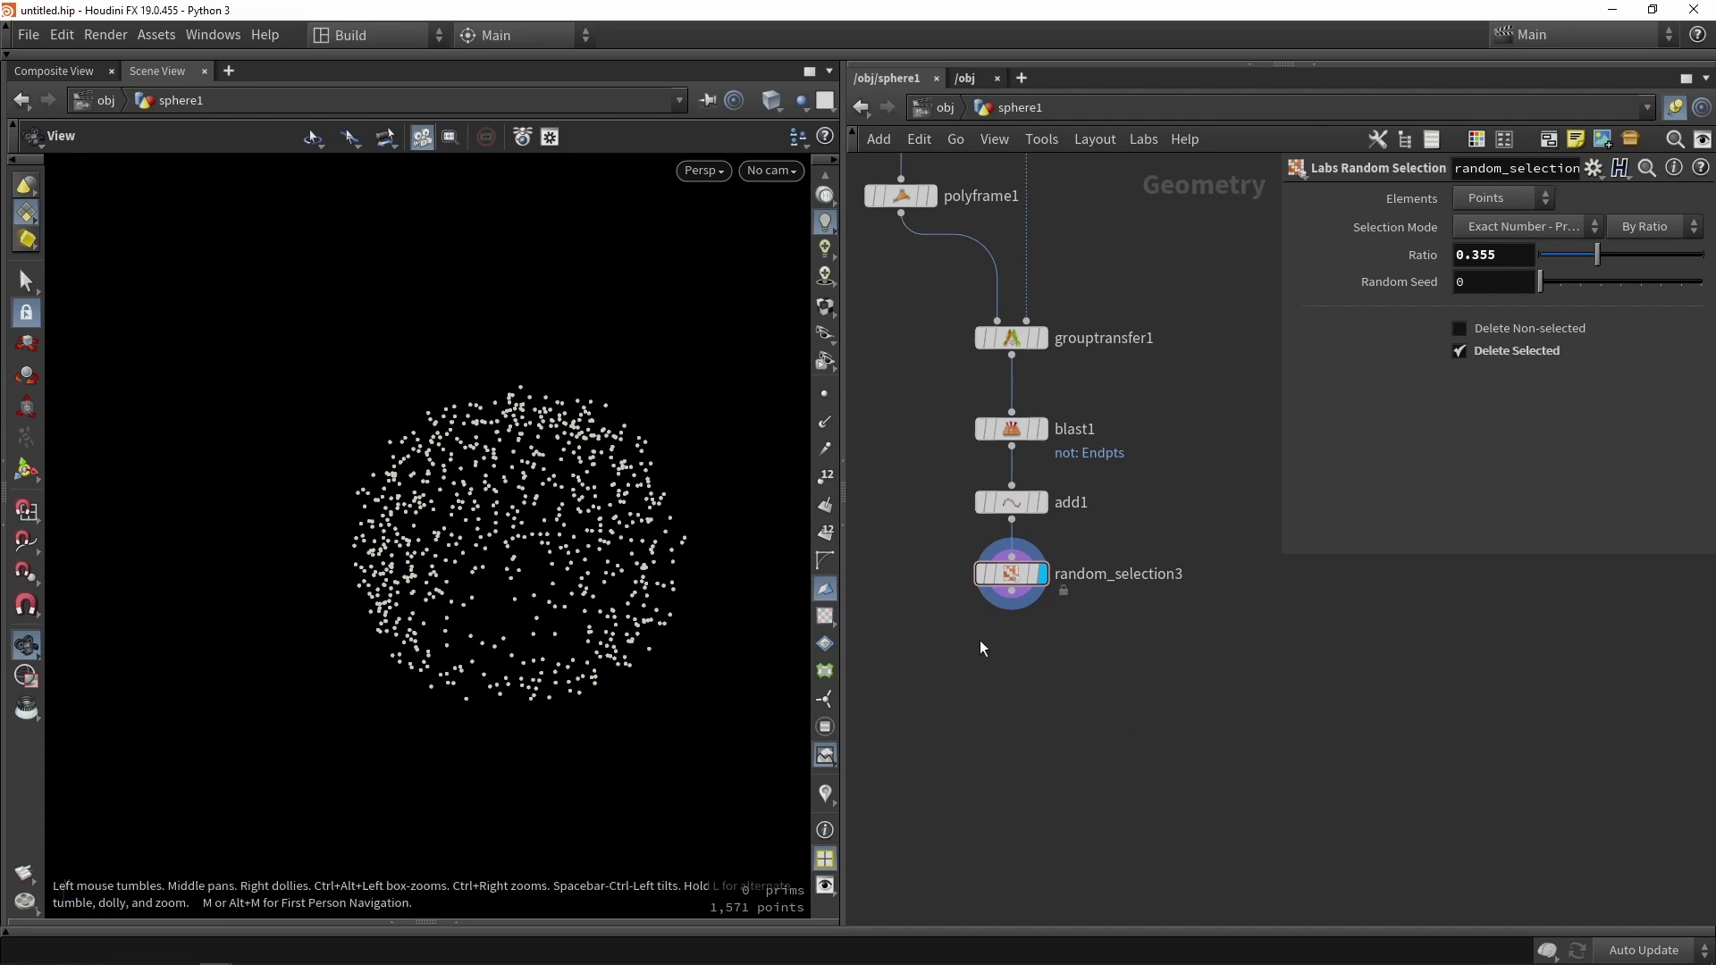
# - Show the point normals to inspect the thinned points' directions, and hide them again
pyautogui.click(825, 422)
pyautogui.scroll(6, 721, 456)
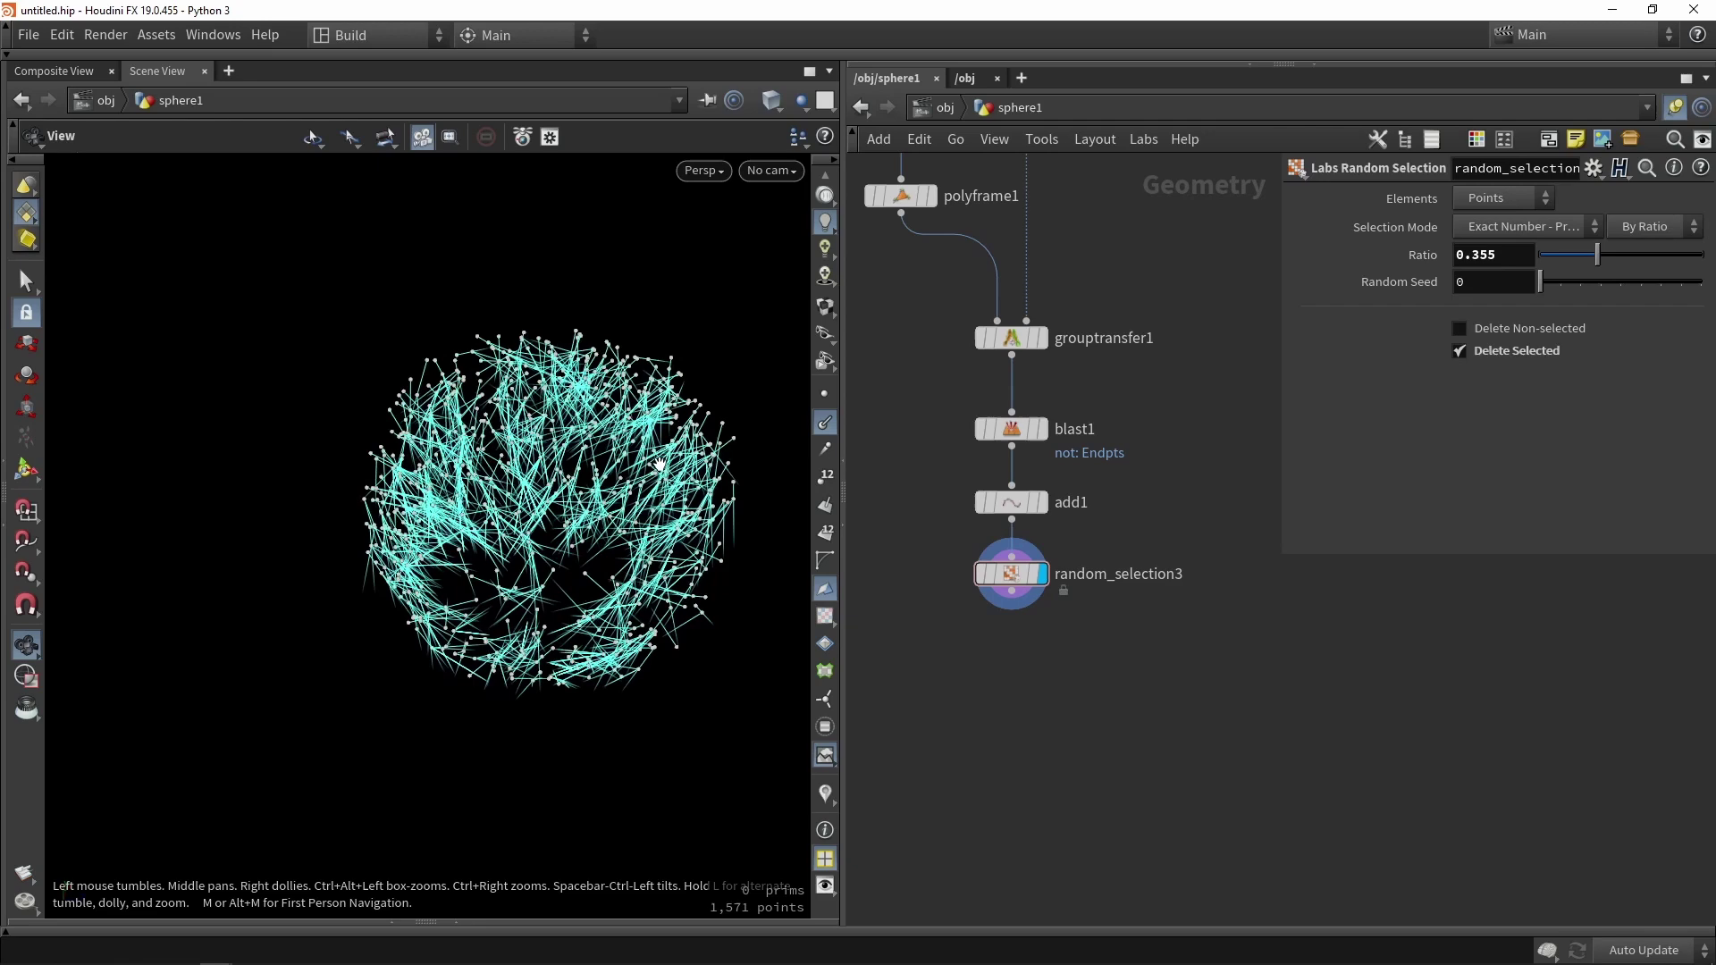
pyautogui.scroll(-8, 705, 470)
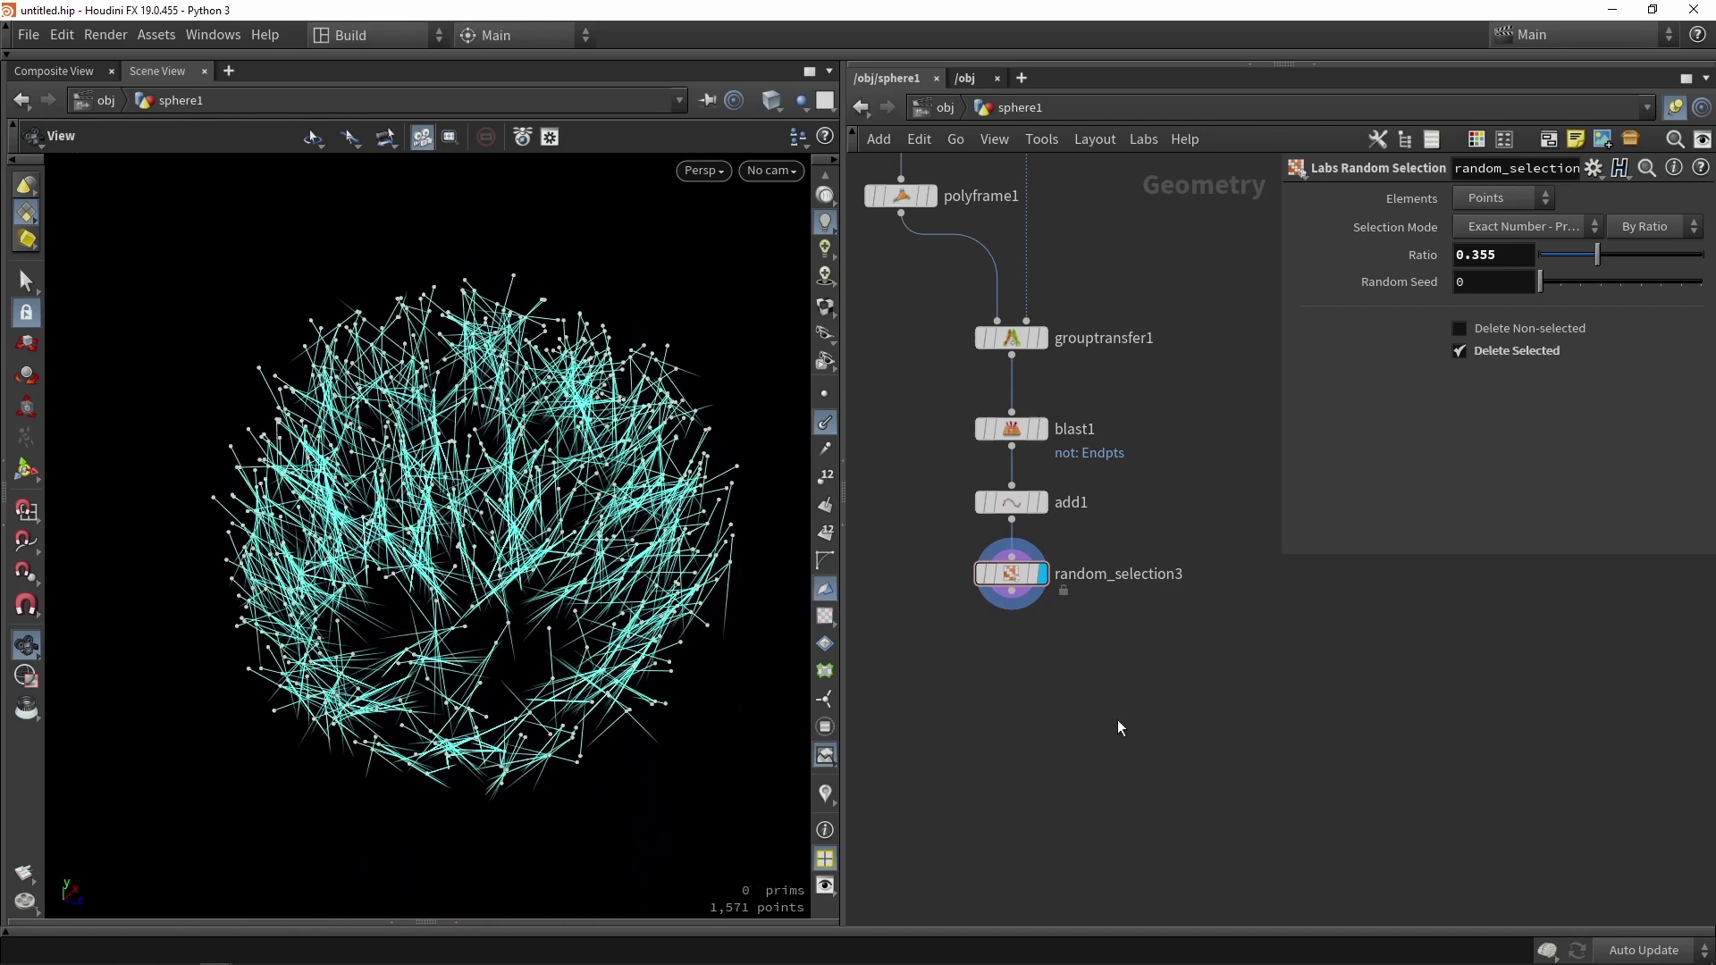
pyautogui.click(825, 422)
# - Add an Object Merge node near the top of the network and reference the OUT_Object_n null in it
pyautogui.scroll(-5, 1133, 545)
pyautogui.scroll(5, 959, 469)
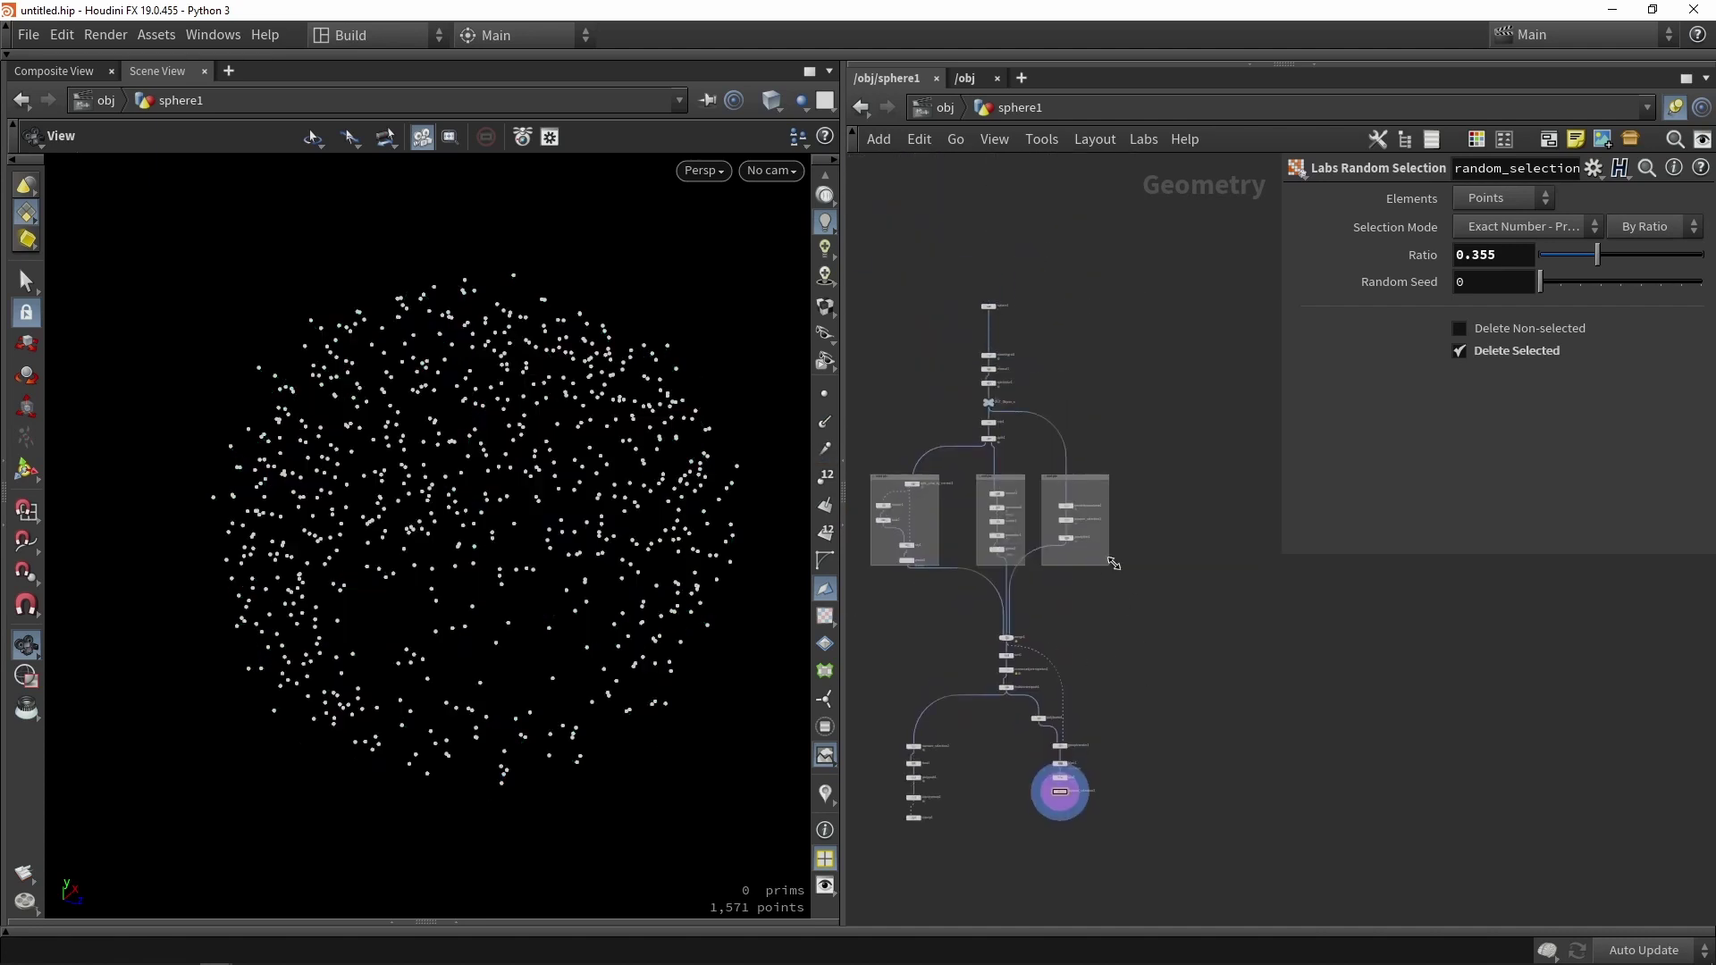
pyautogui.moveTo(958, 469); pyautogui.dragTo(1042, 491, button='middle')
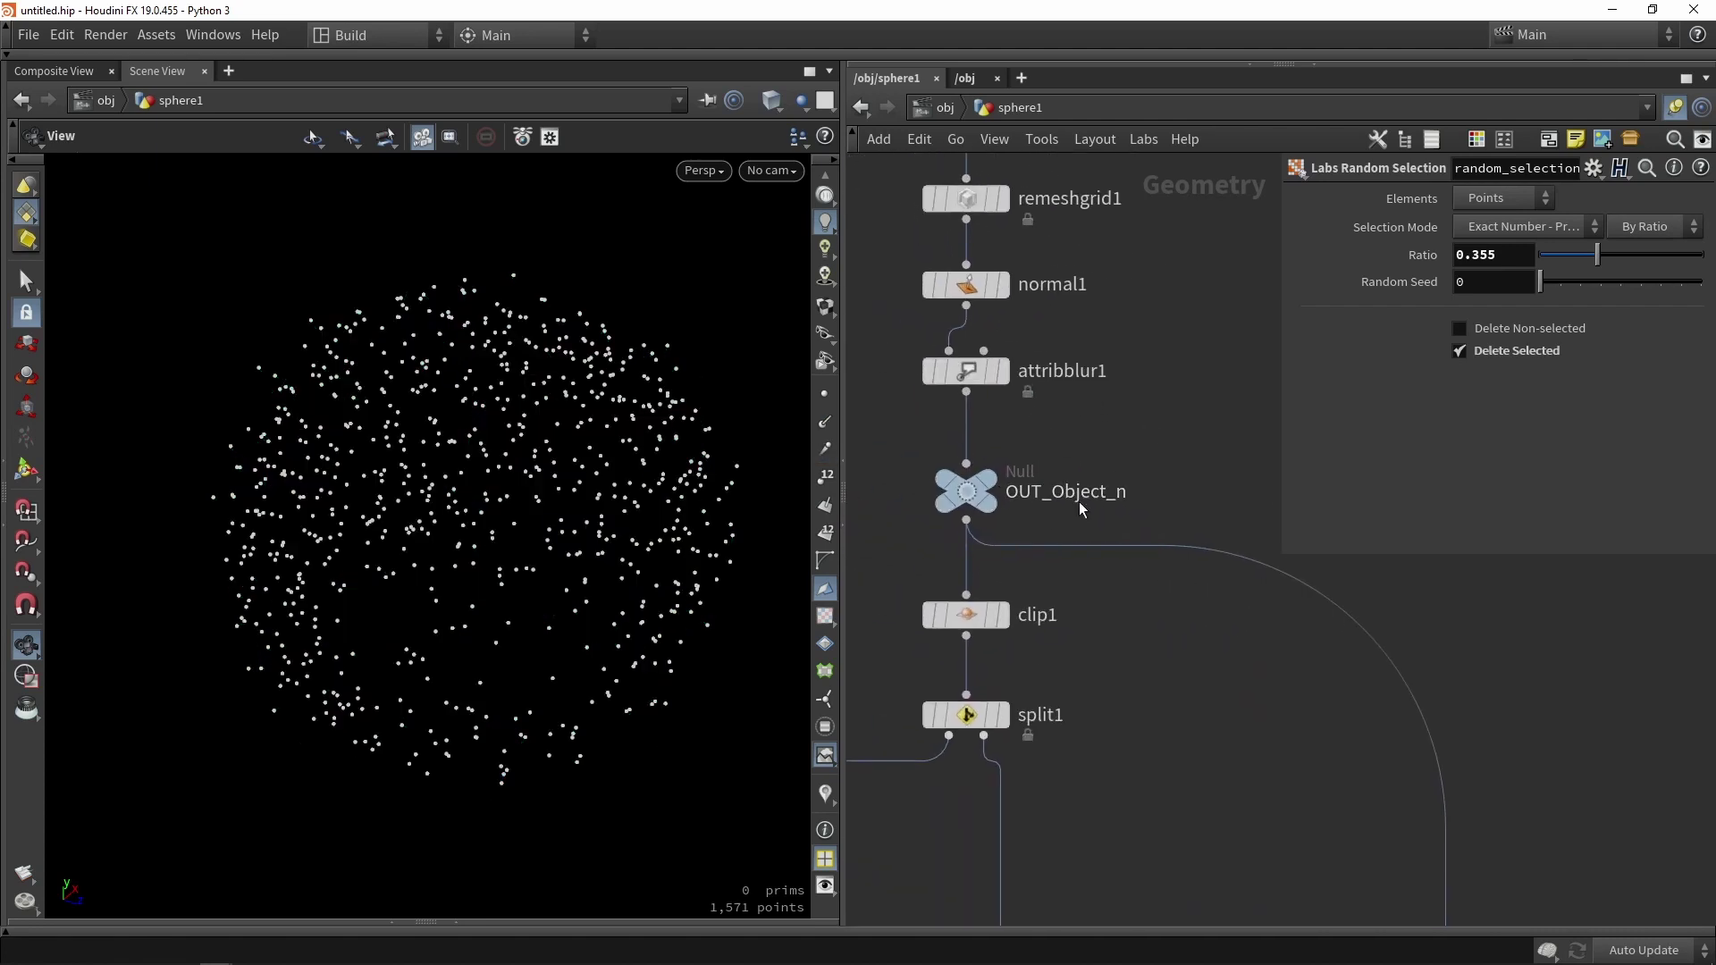
pyautogui.press('Tab')
pyautogui.write('obj')
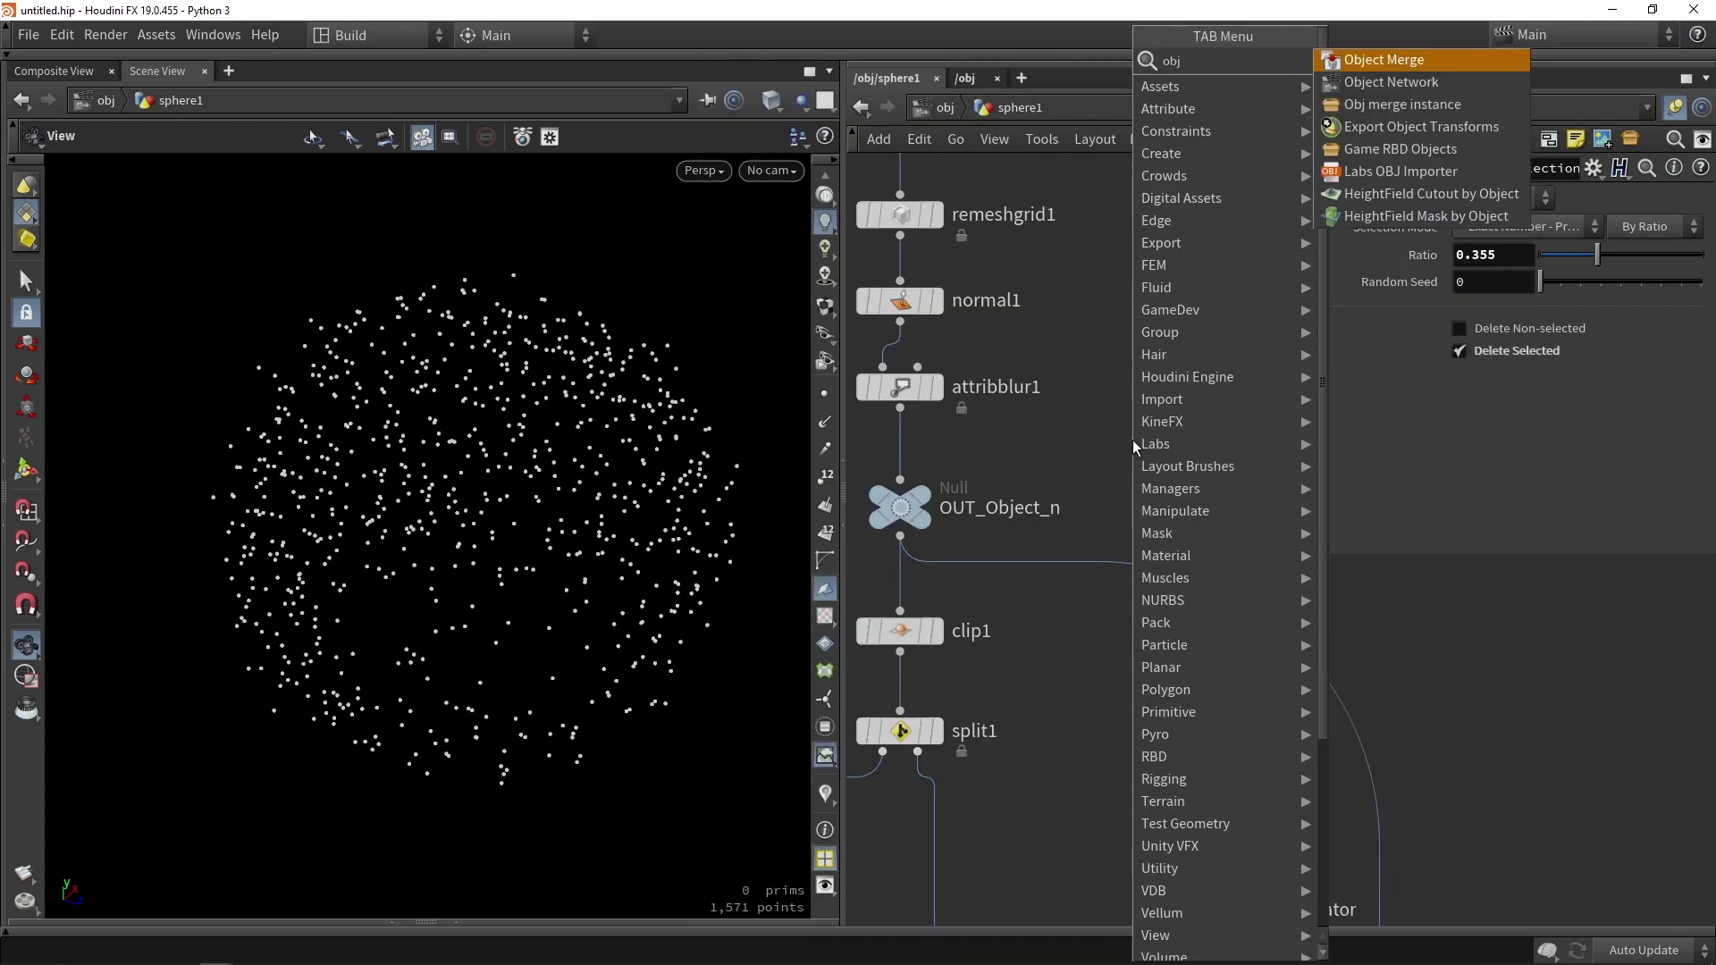
pyautogui.press('Return')
pyautogui.click(1133, 438)
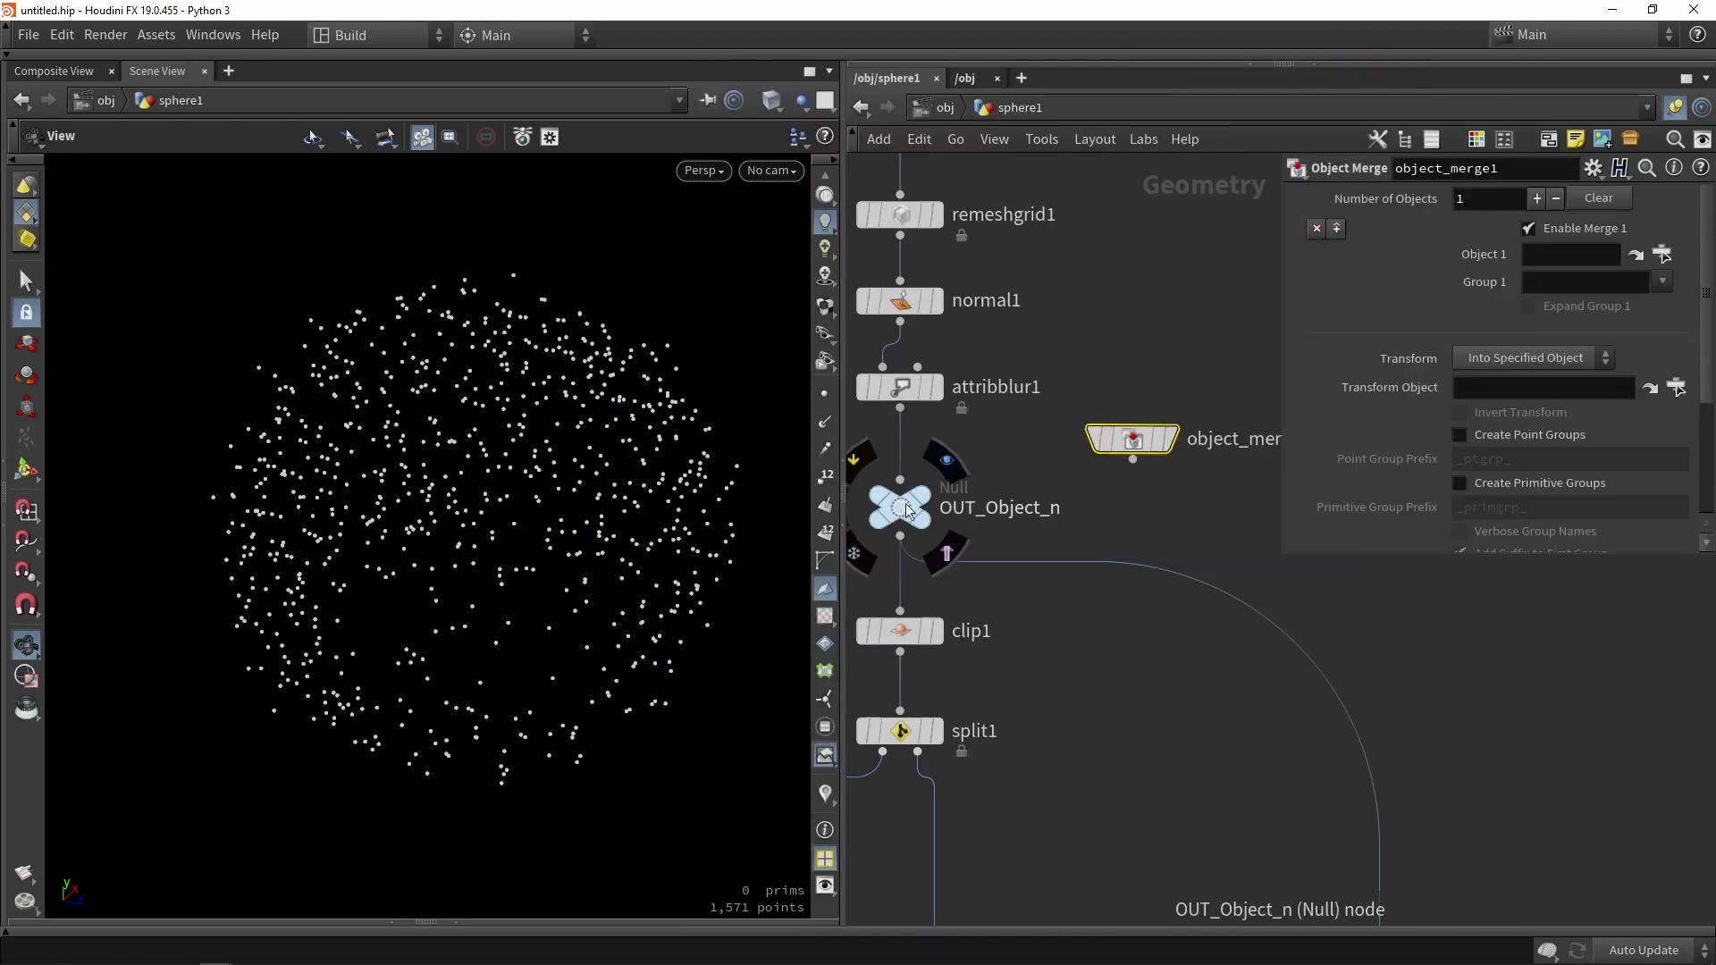
pyautogui.moveTo(905, 511); pyautogui.dragTo(1527, 257)
# - Move the Object Merge node down beside random_selection3, display it and check its node info
pyautogui.scroll(-8, 1037, 323)
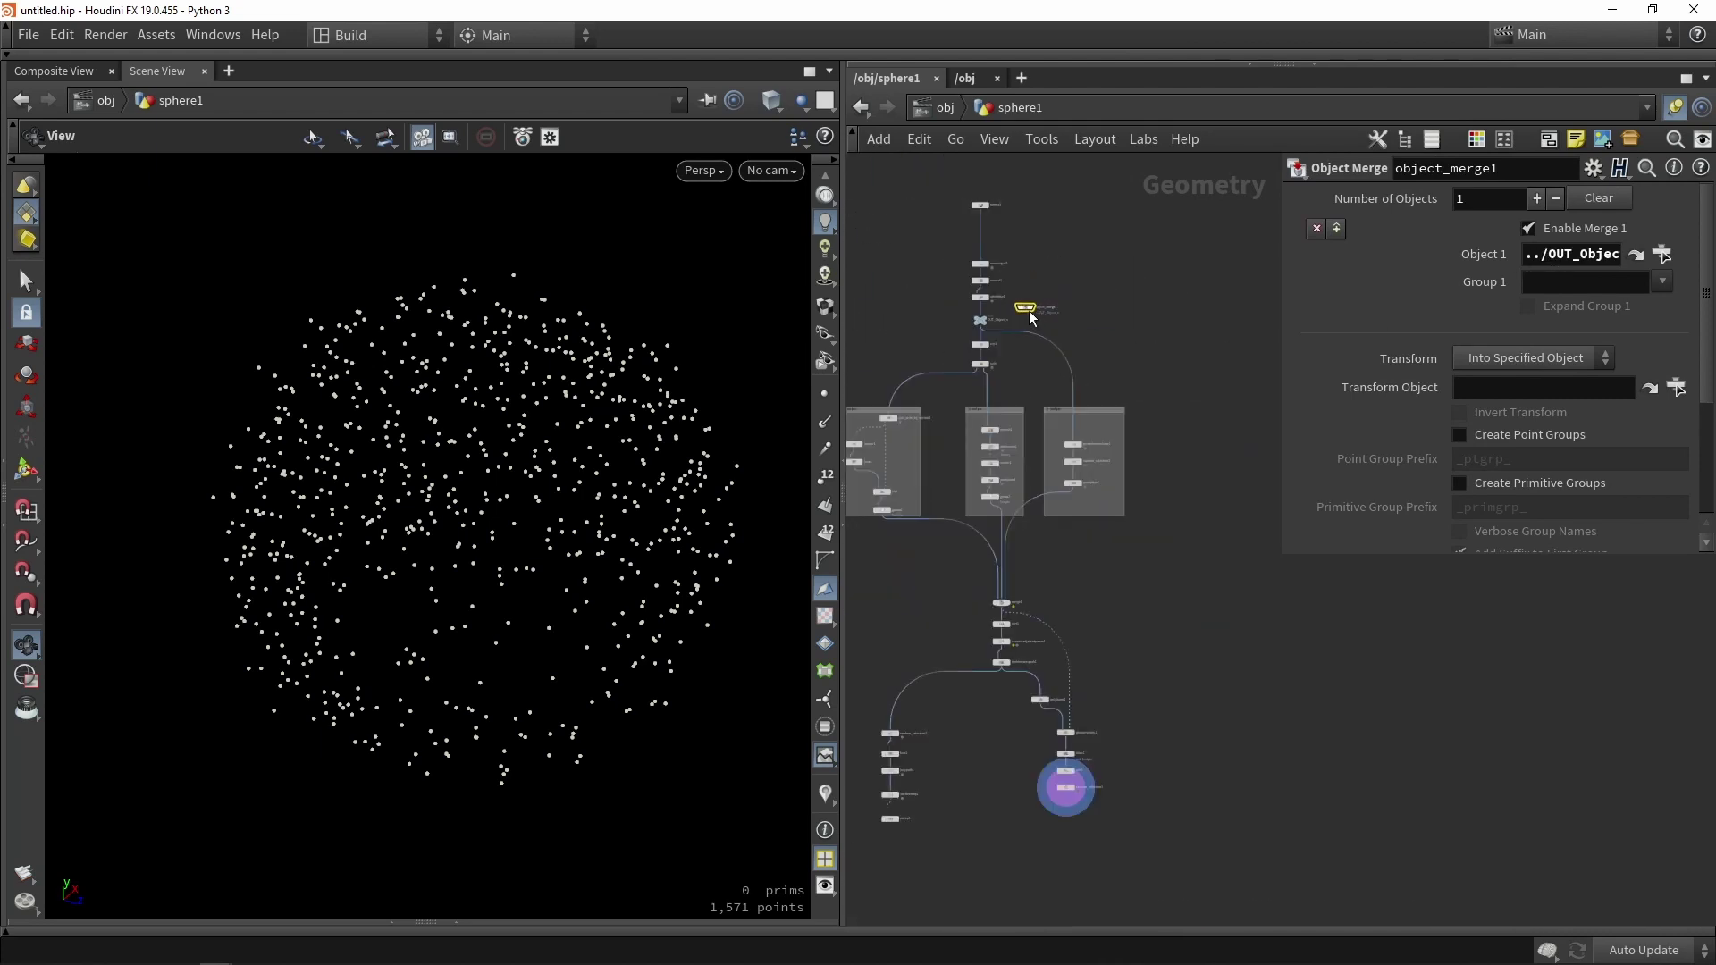
pyautogui.moveTo(1028, 309); pyautogui.dragTo(1133, 784)
pyautogui.scroll(10, 1107, 811)
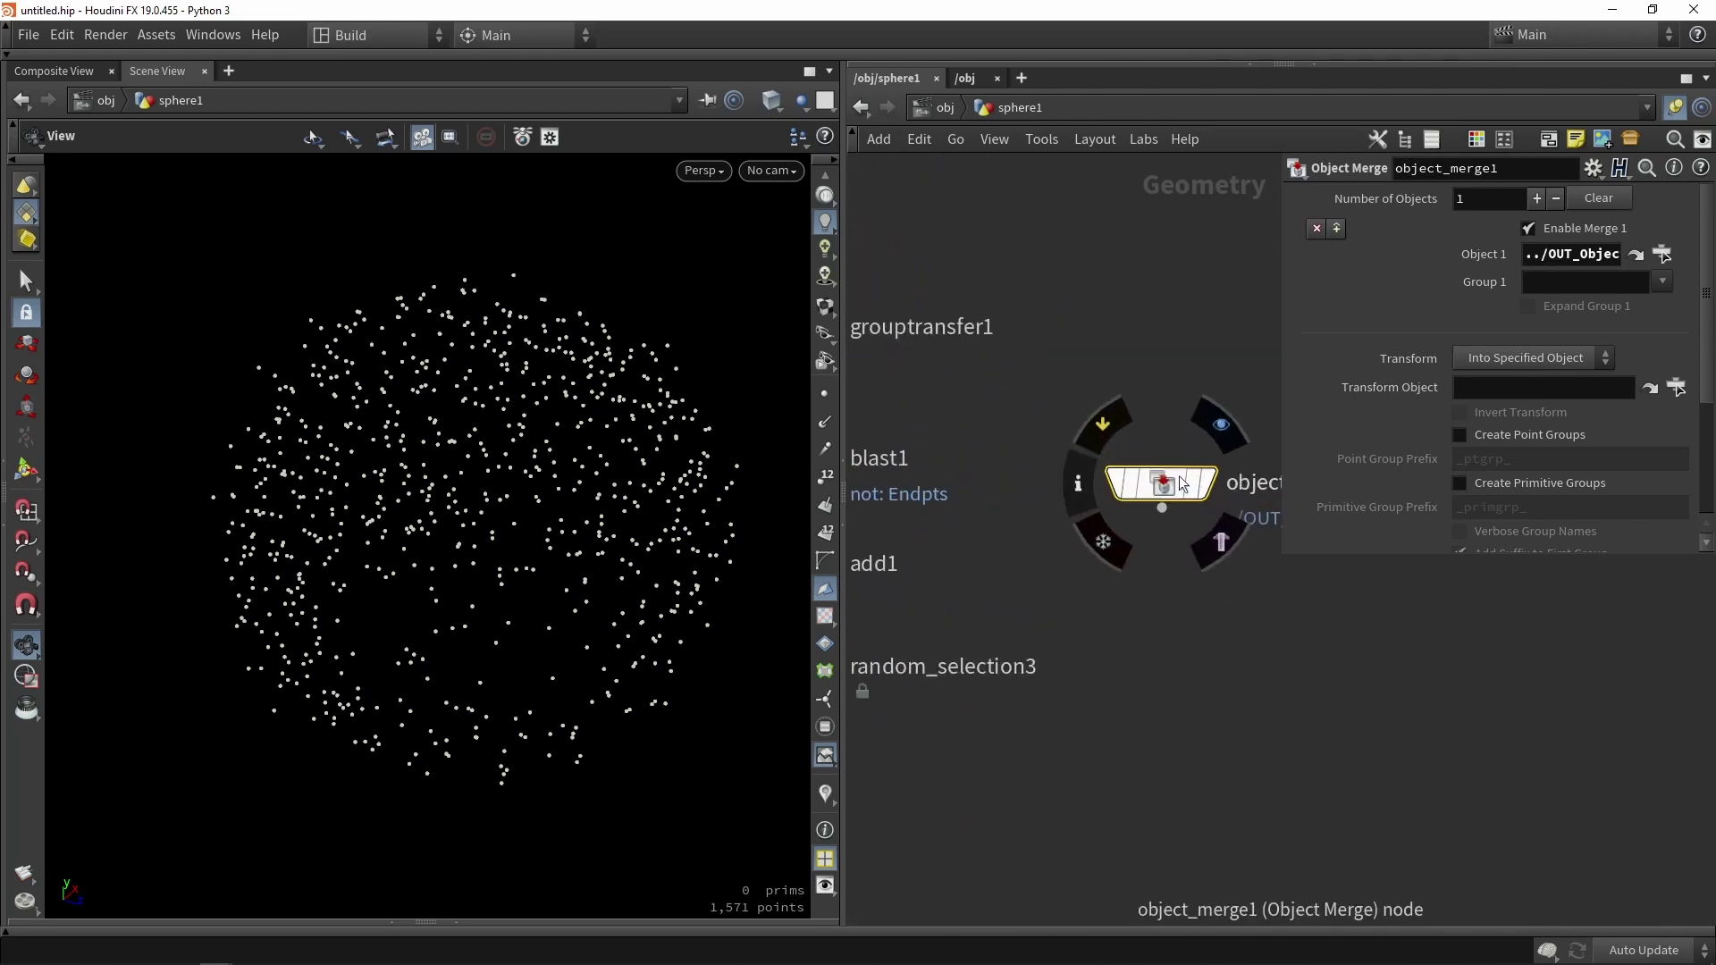
pyautogui.moveTo(1158, 488); pyautogui.dragTo(1144, 608)
pyautogui.click(1173, 618)
pyautogui.moveTo(1154, 758); pyautogui.dragTo(1176, 551, button='middle')
pyautogui.scroll(-4, 1177, 551)
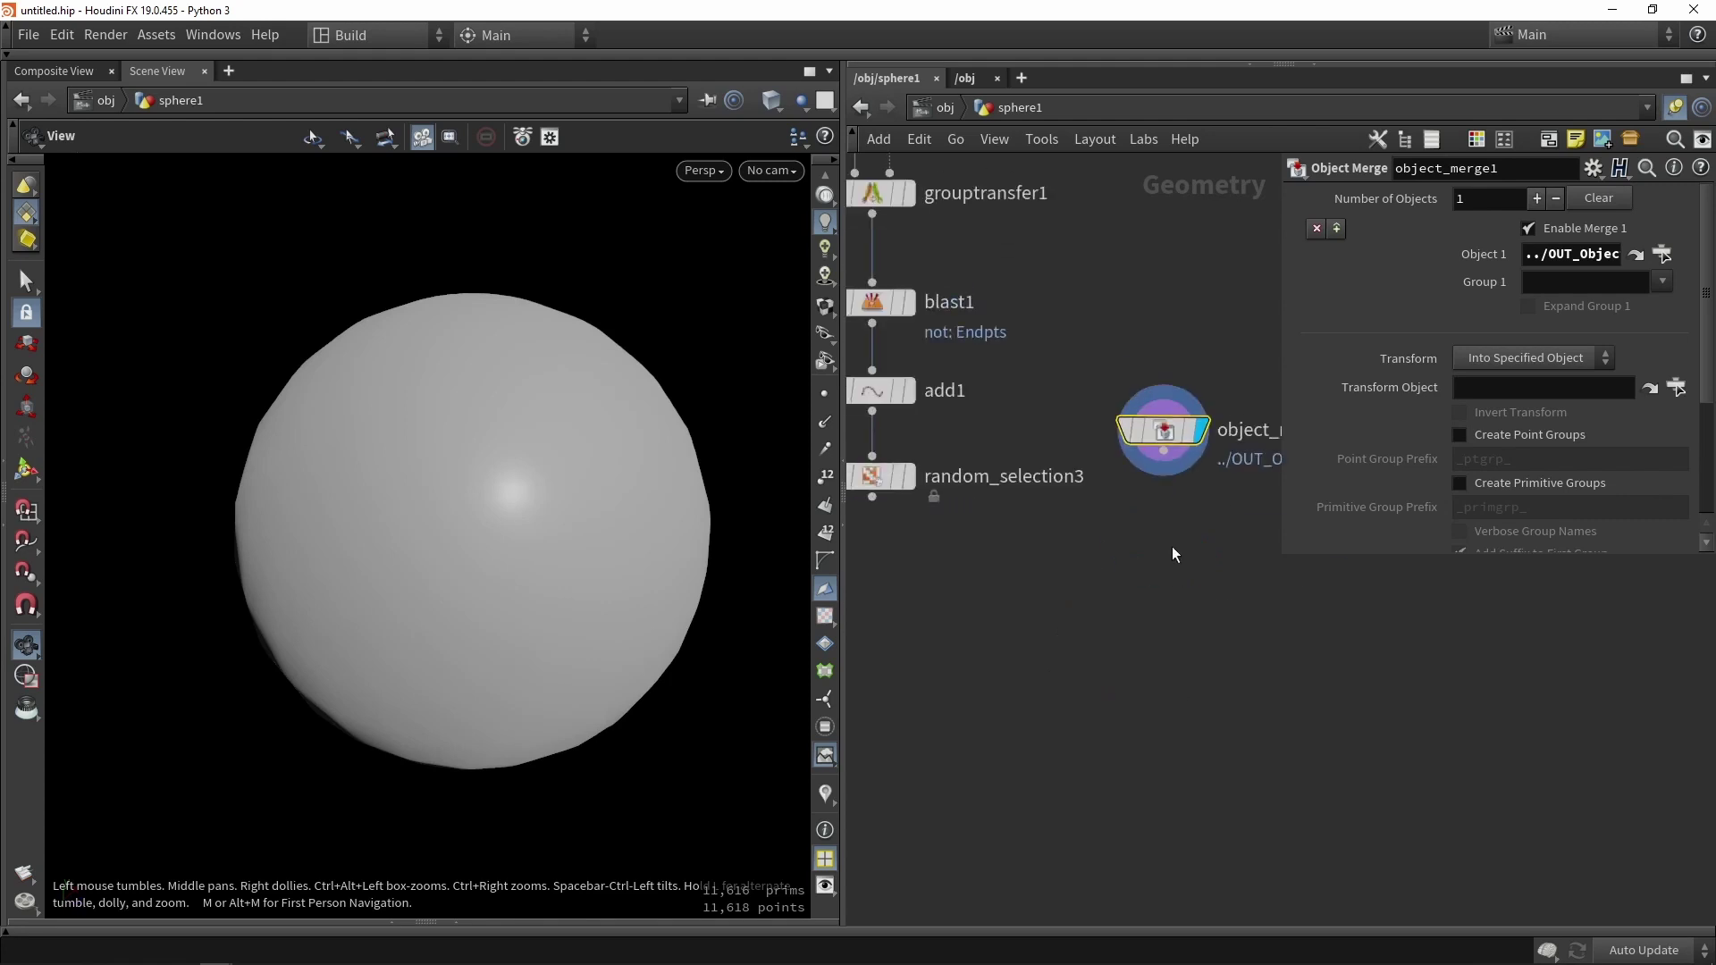
pyautogui.moveTo(1168, 459); pyautogui.dragTo(1180, 449)
pyautogui.moveTo(1171, 545); pyautogui.dragTo(1098, 541, button='middle')
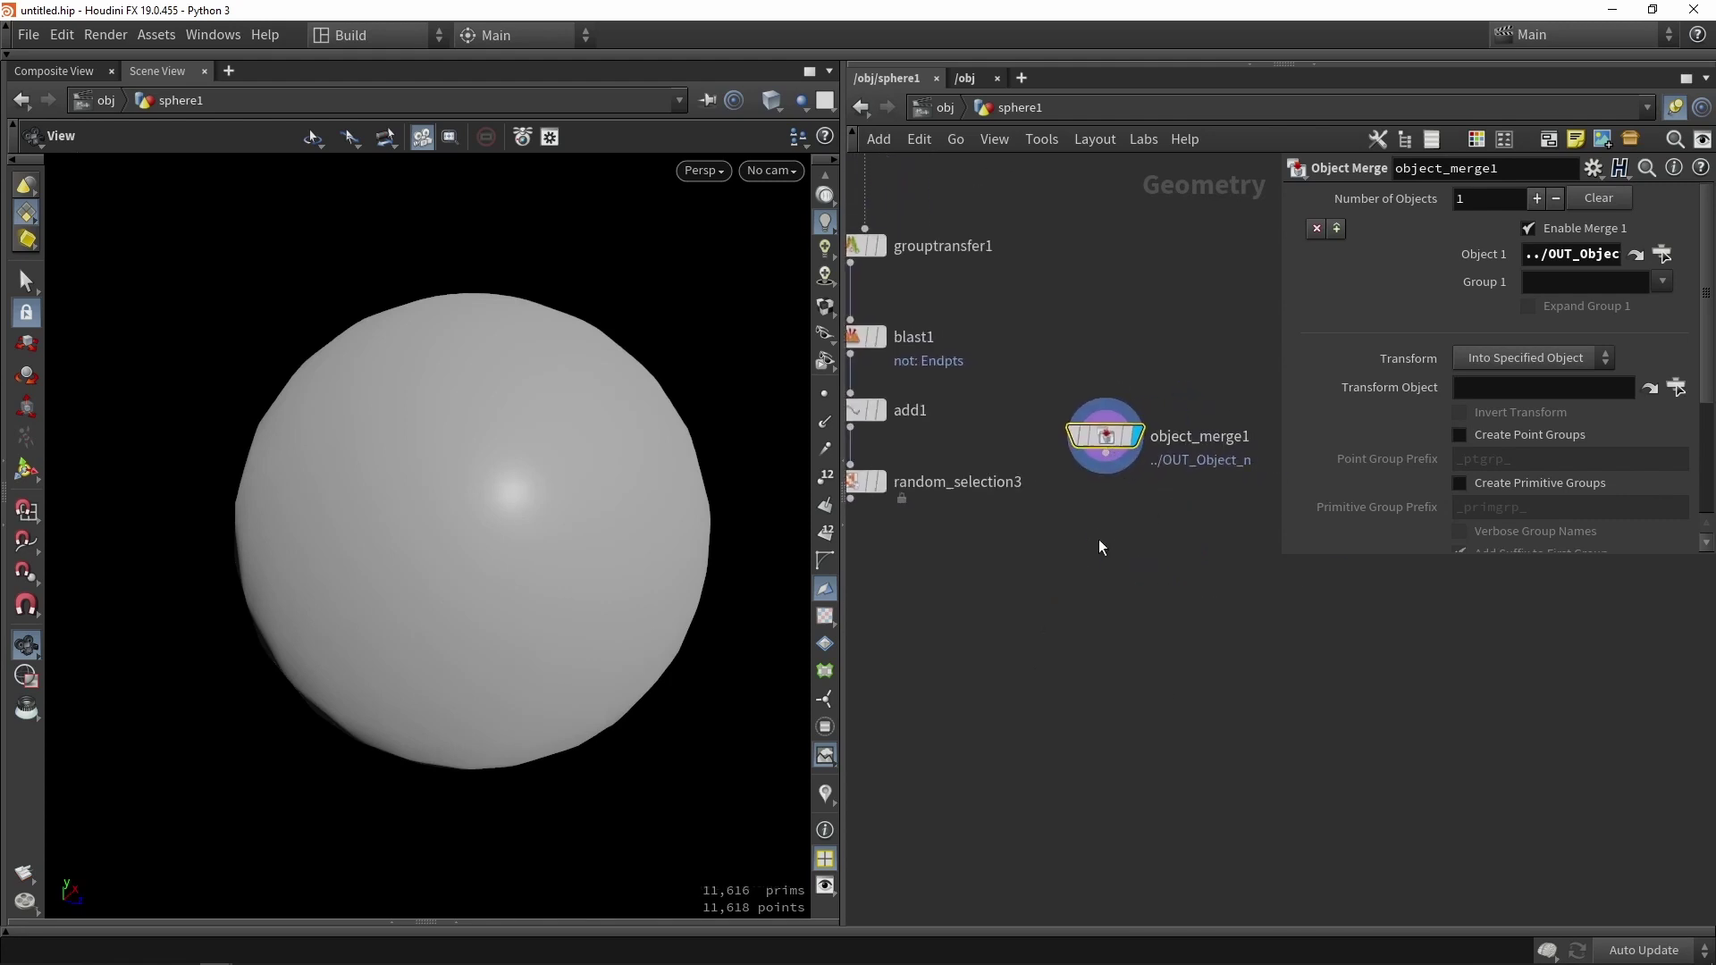
pyautogui.scroll(2, 1107, 445)
pyautogui.moveTo(1108, 446); pyautogui.dragTo(1113, 423)
pyautogui.middleClick(1128, 416)
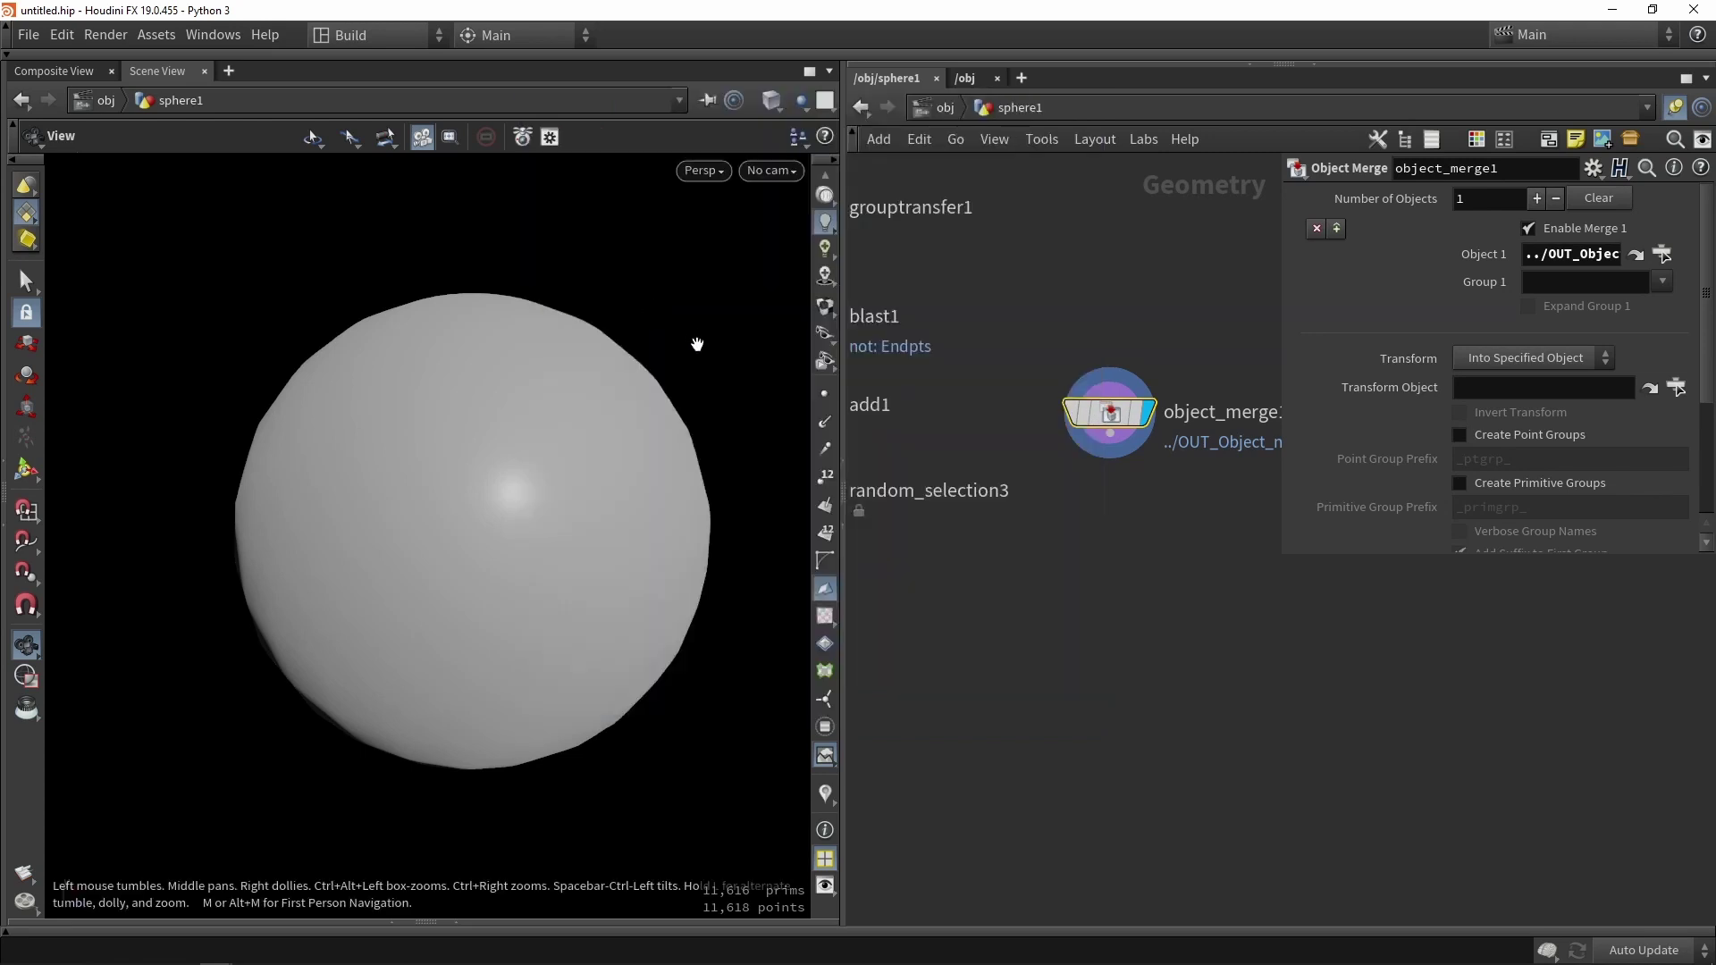
# - Add an Attribute Rename node below object_merge1 and display it
pyautogui.press('Tab')
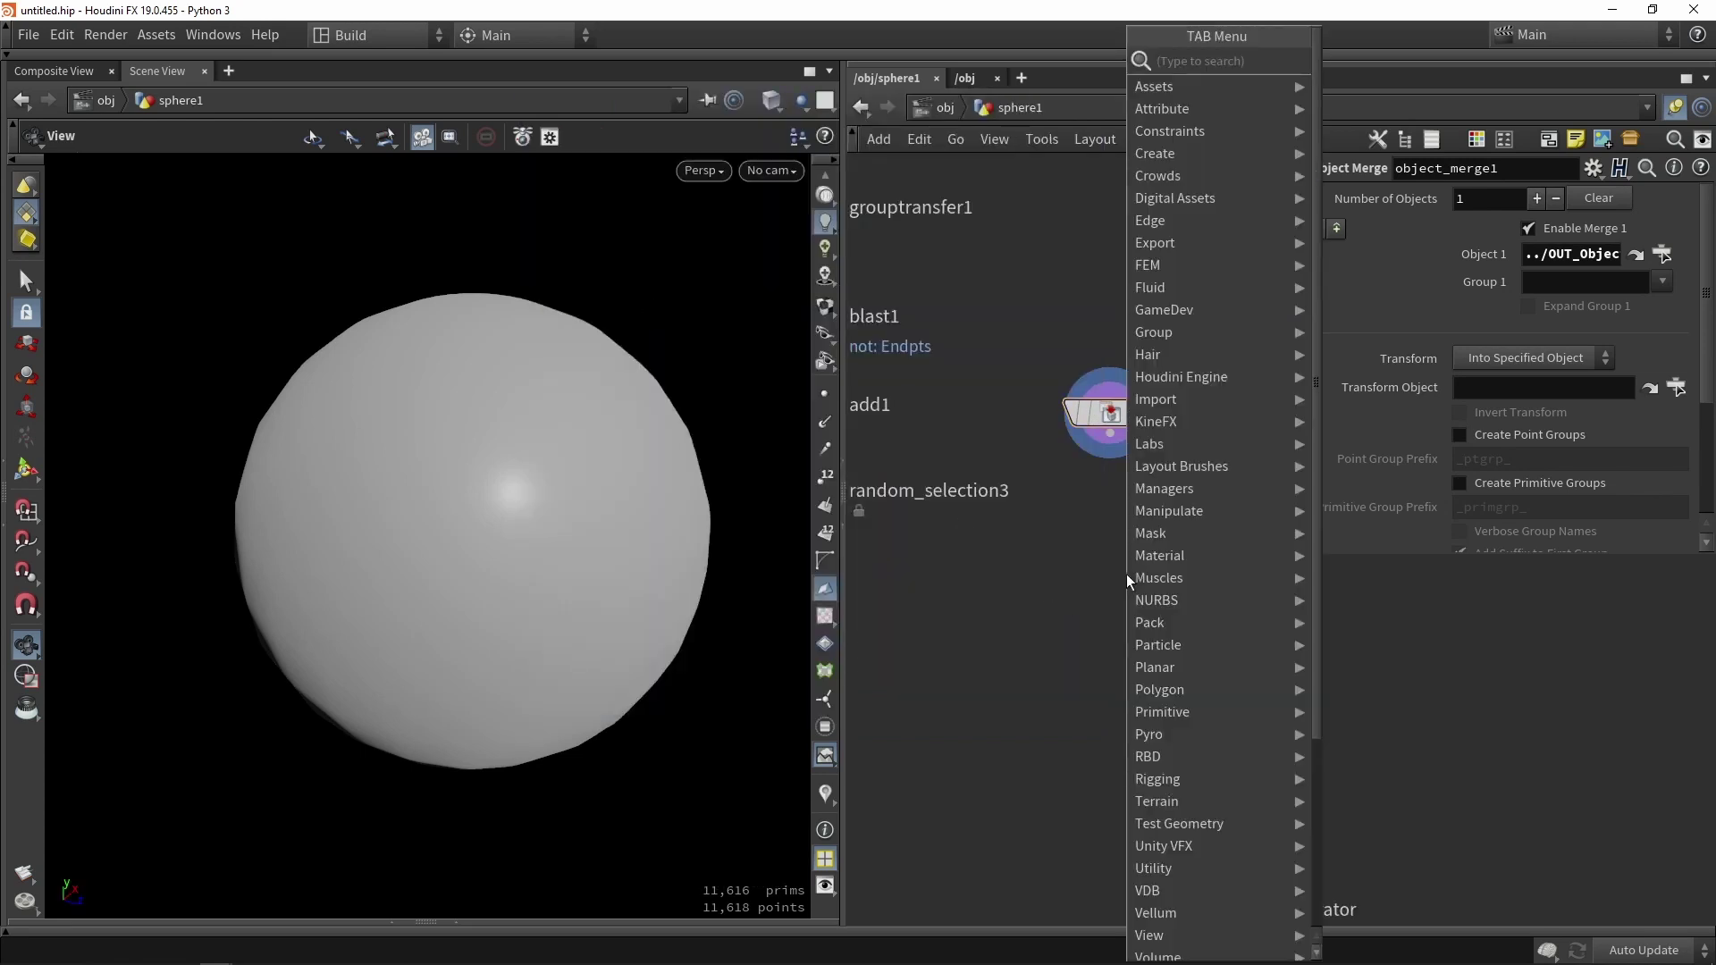
pyautogui.write('rena')
pyautogui.press('Return')
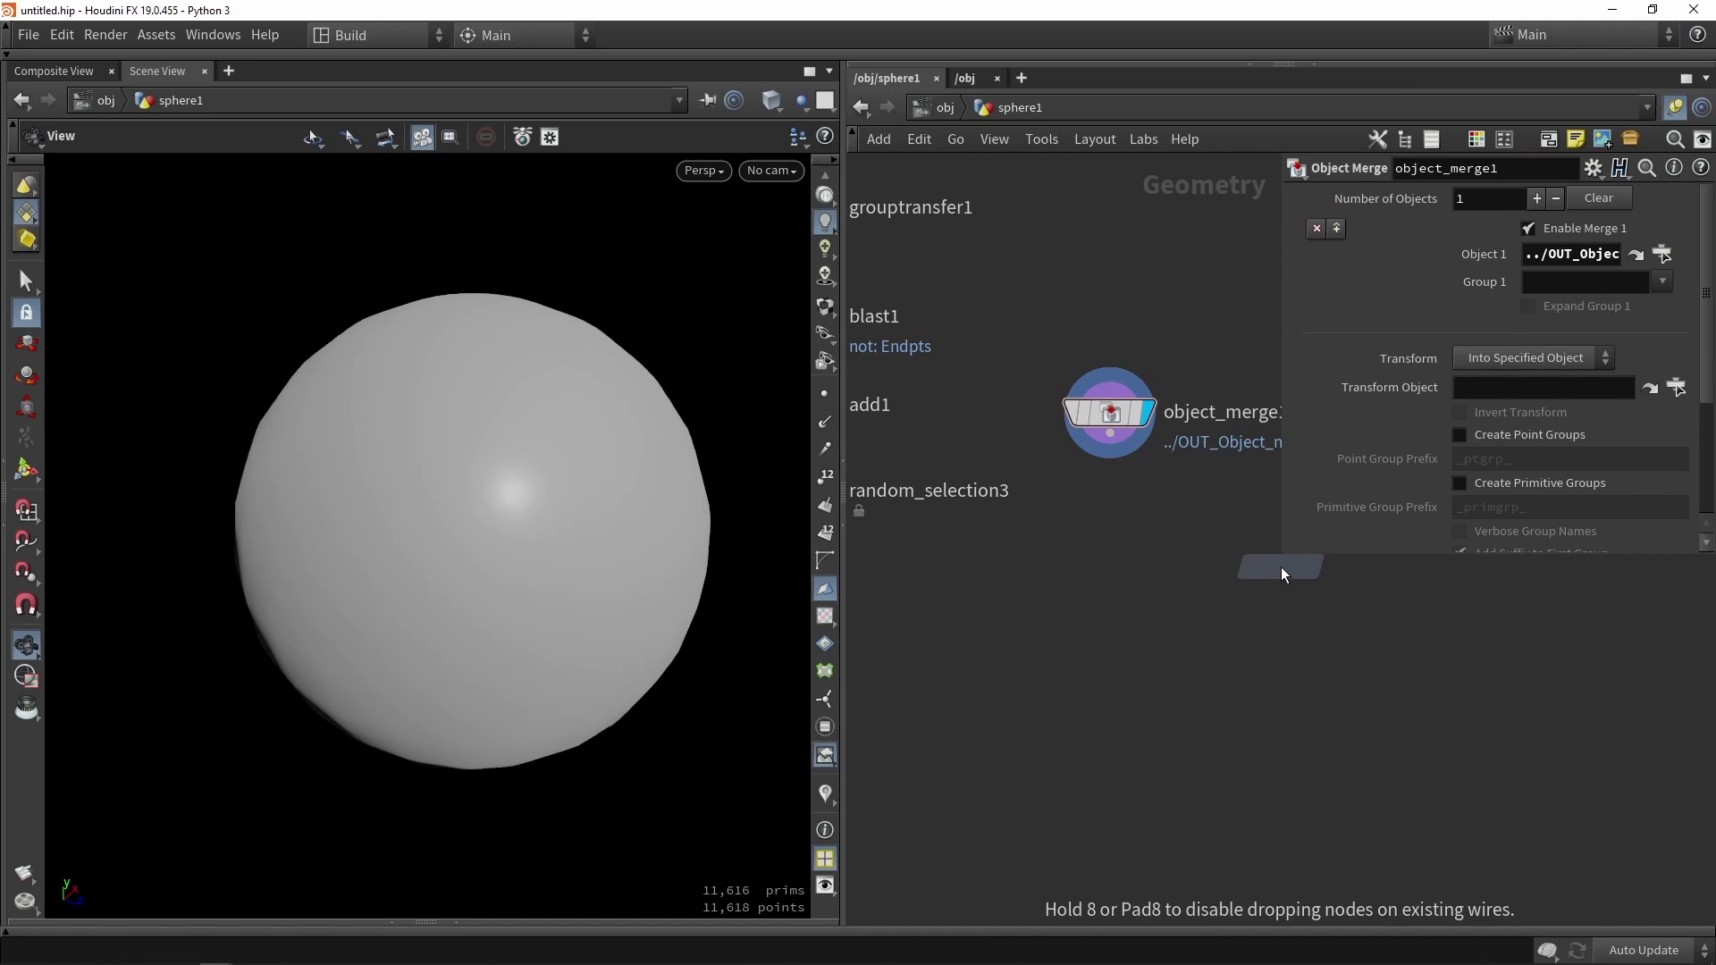
pyautogui.click(1098, 487)
pyautogui.click(1135, 485)
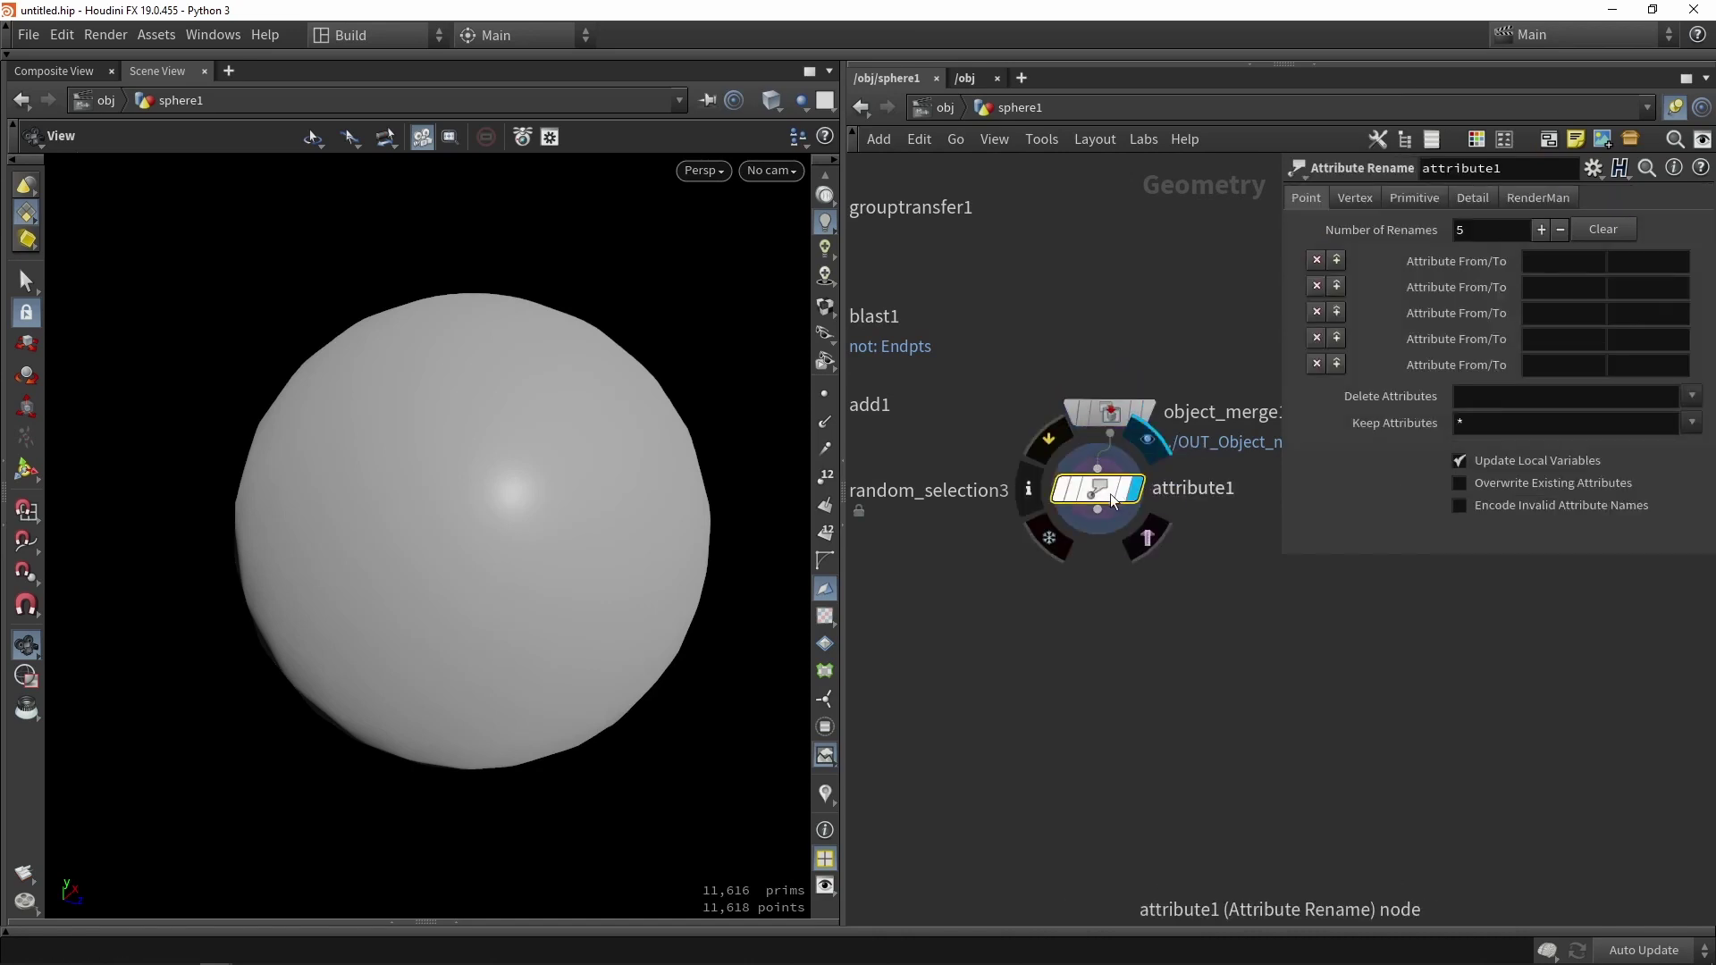
pyautogui.moveTo(1101, 490); pyautogui.dragTo(1112, 524)
# - Rename the point attribute N to up and check the node's attribute list
pyautogui.click(1589, 261)
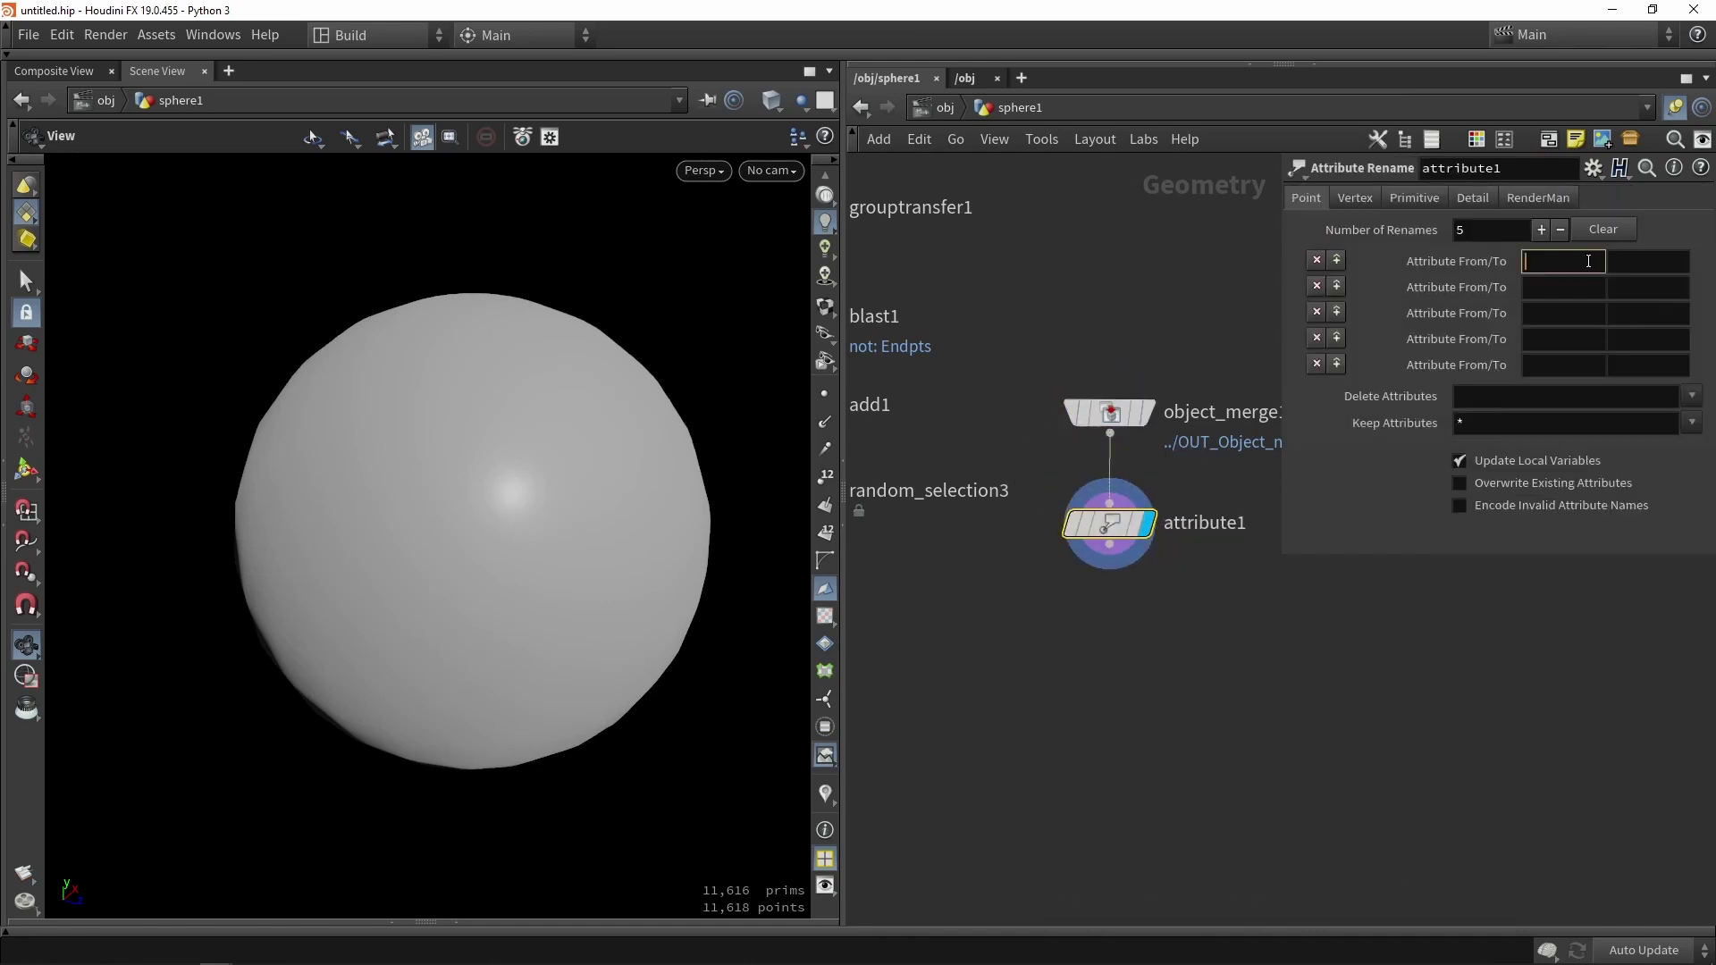
pyautogui.write('N')
pyautogui.click(1663, 262)
pyautogui.write('up')
pyautogui.press('Return')
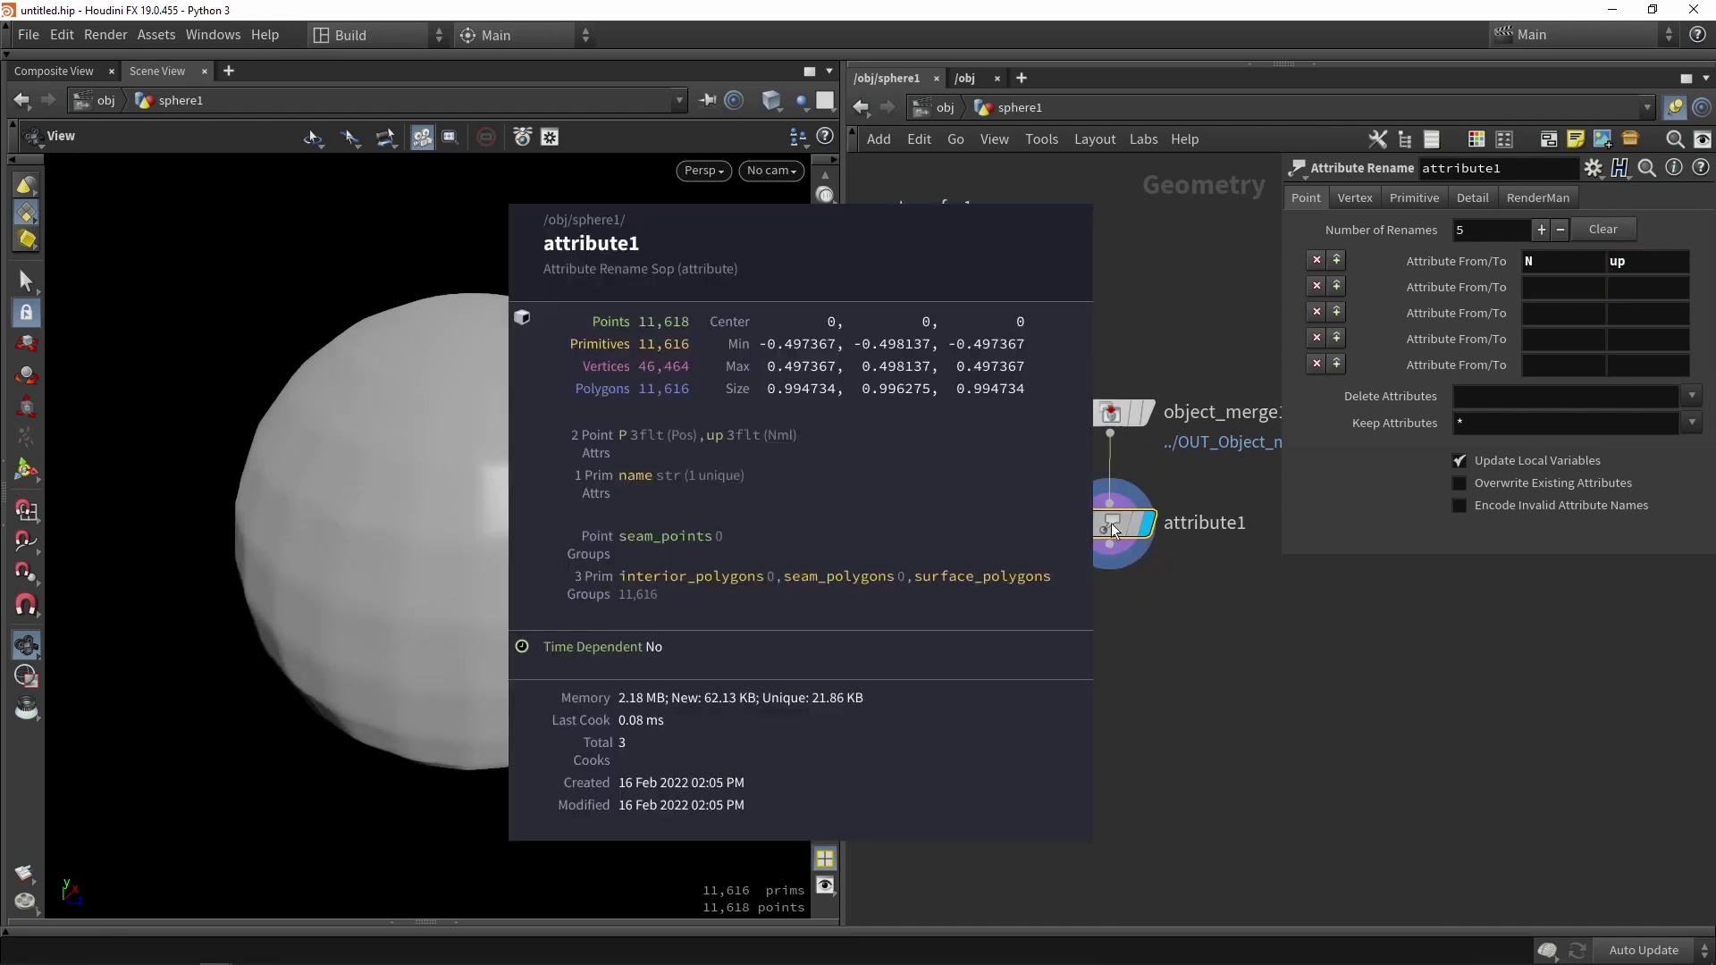
pyautogui.moveTo(1112, 523); pyautogui.dragTo(1112, 523, button='middle')
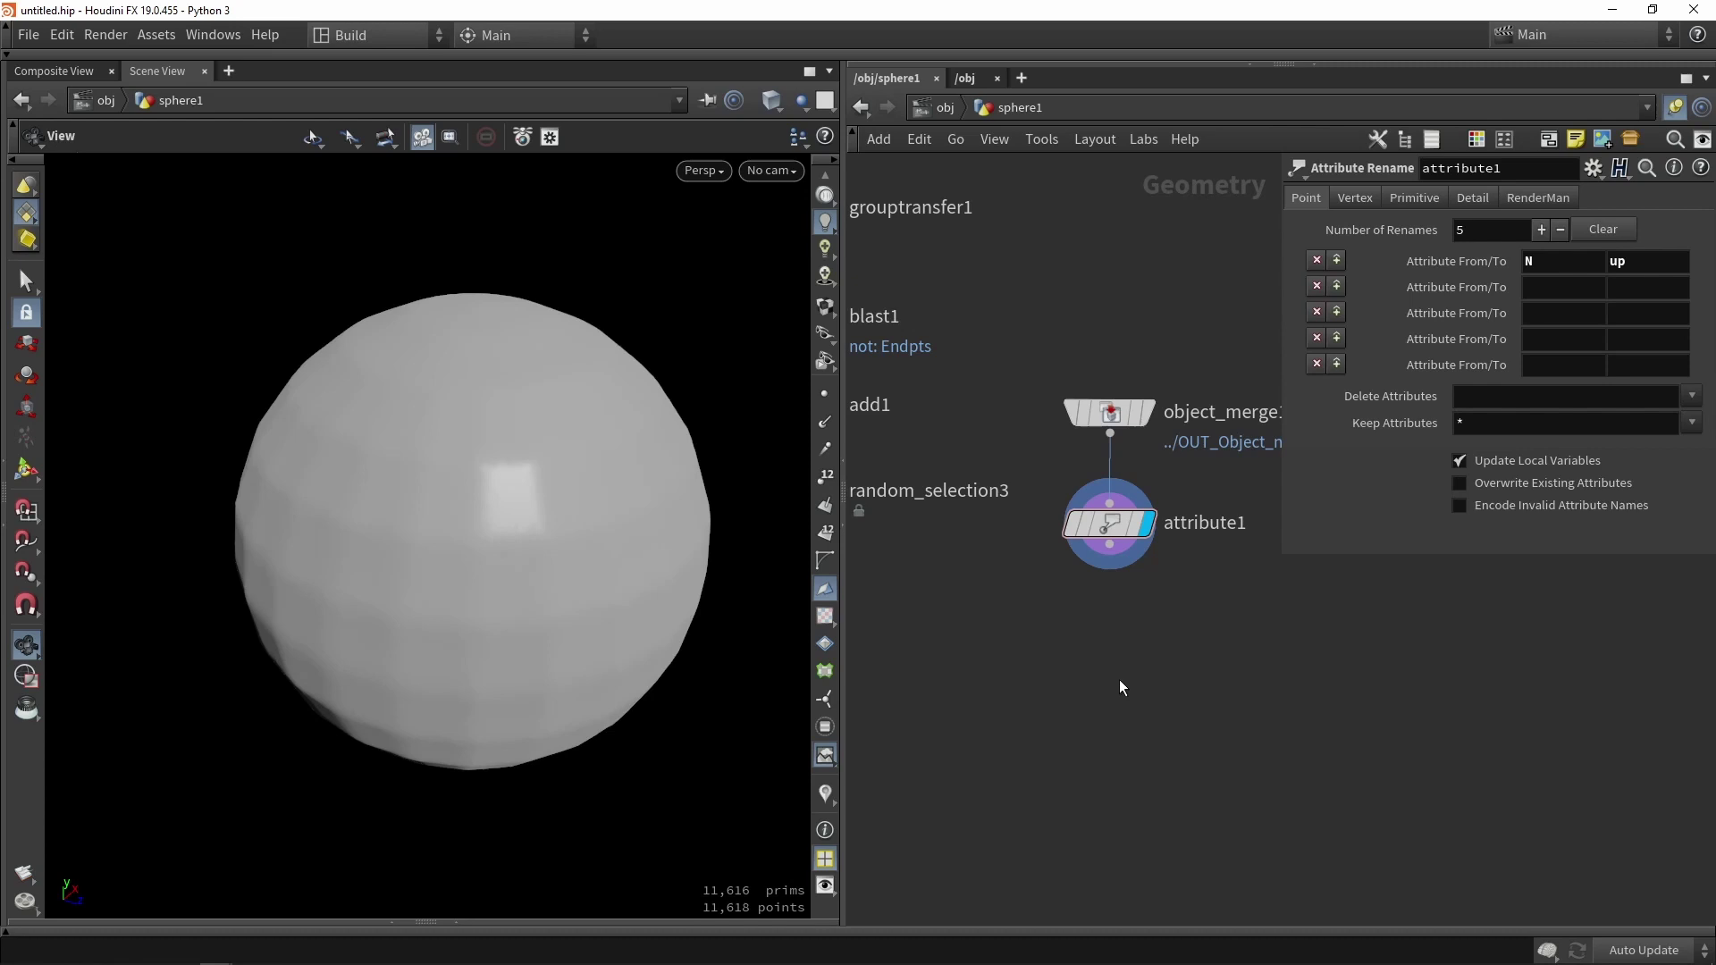
# - Add an Attribute Transfer with random_selection3 in its first input and the Attribute Rename in its second, and display it
pyautogui.press('Tab')
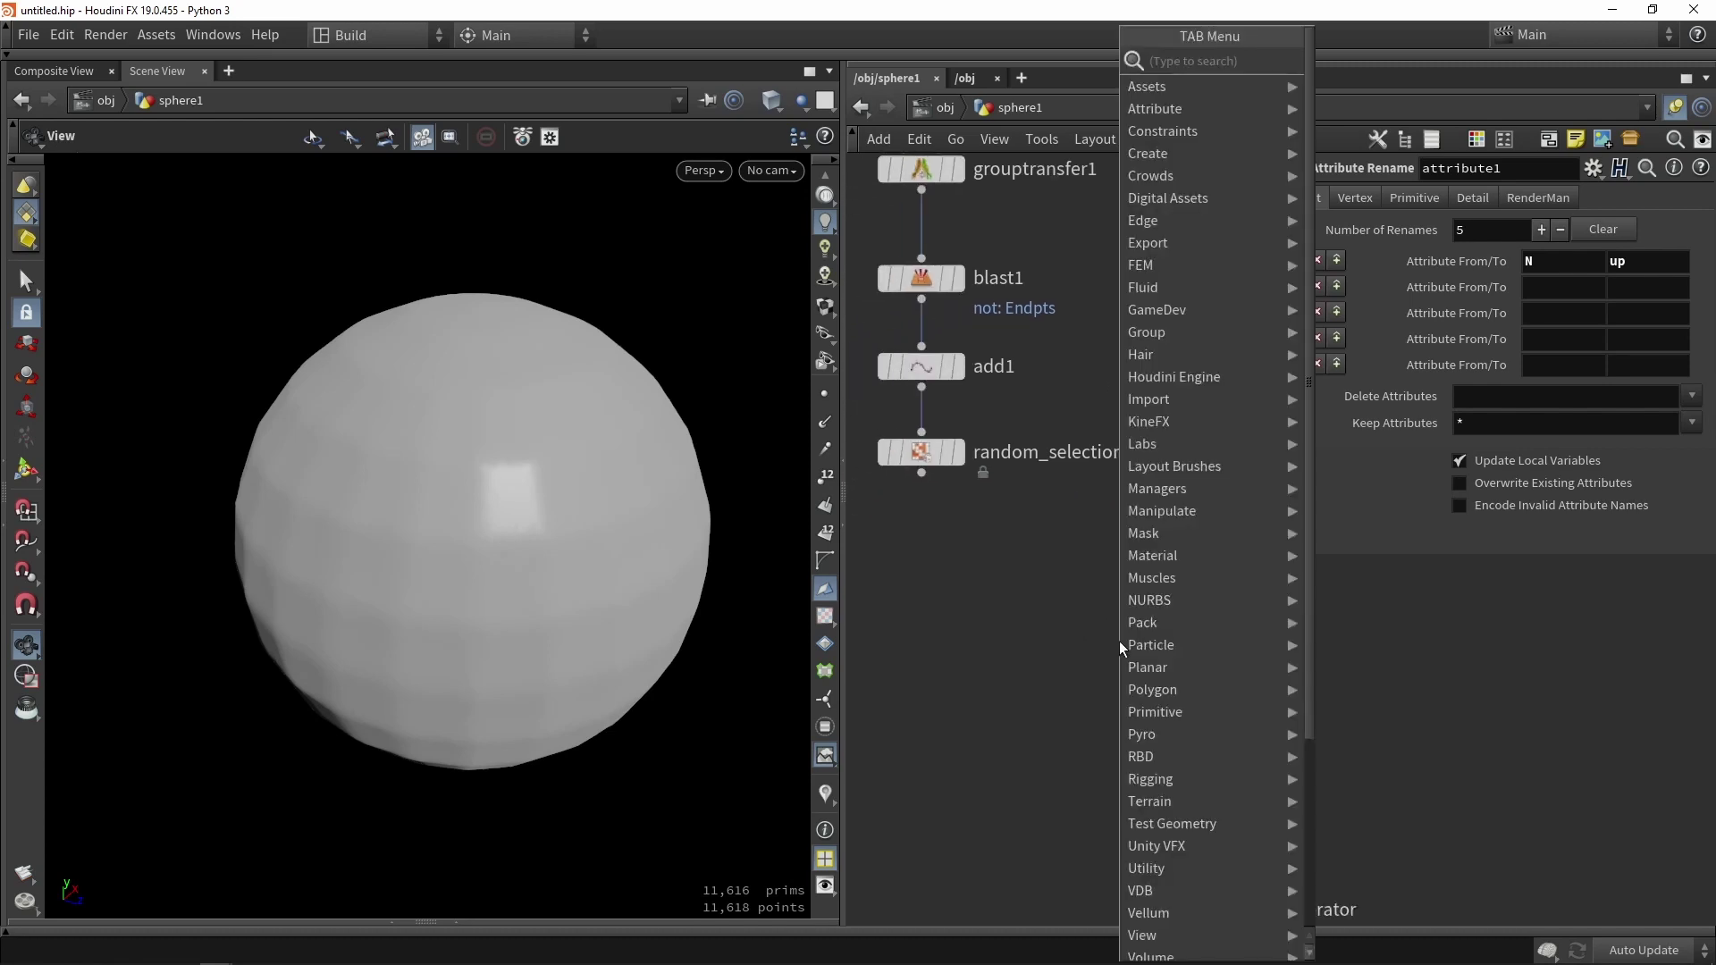
pyautogui.write('transfe')
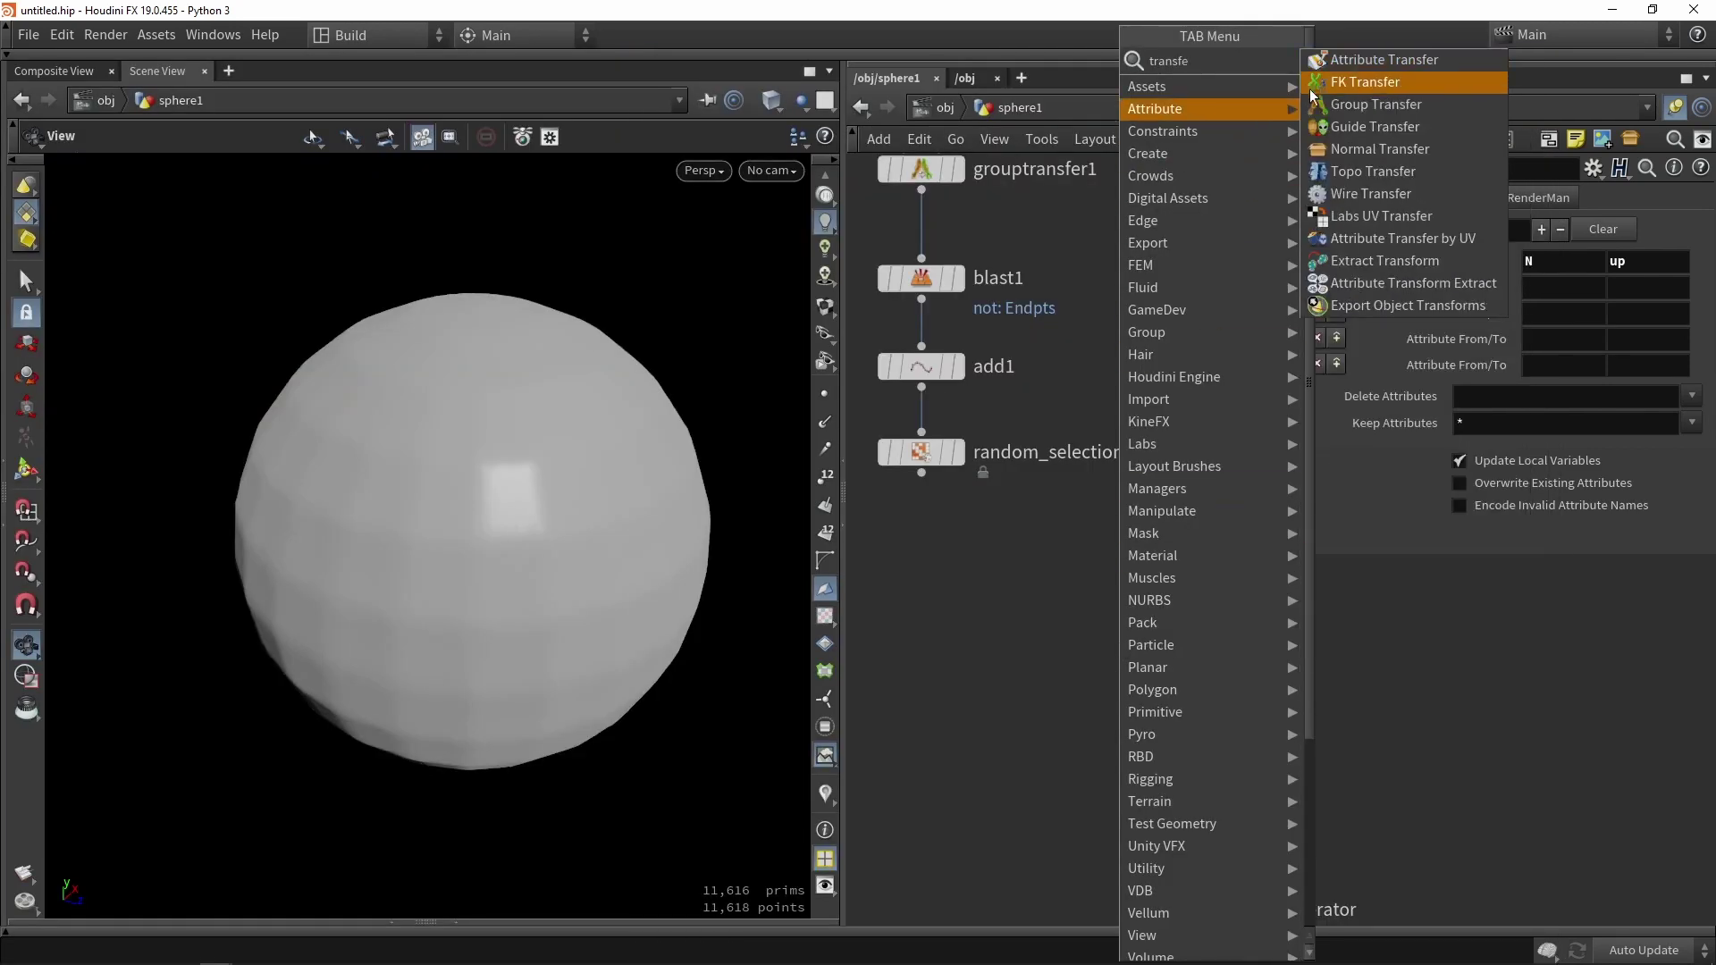
pyautogui.press('Return')
pyautogui.click(969, 548)
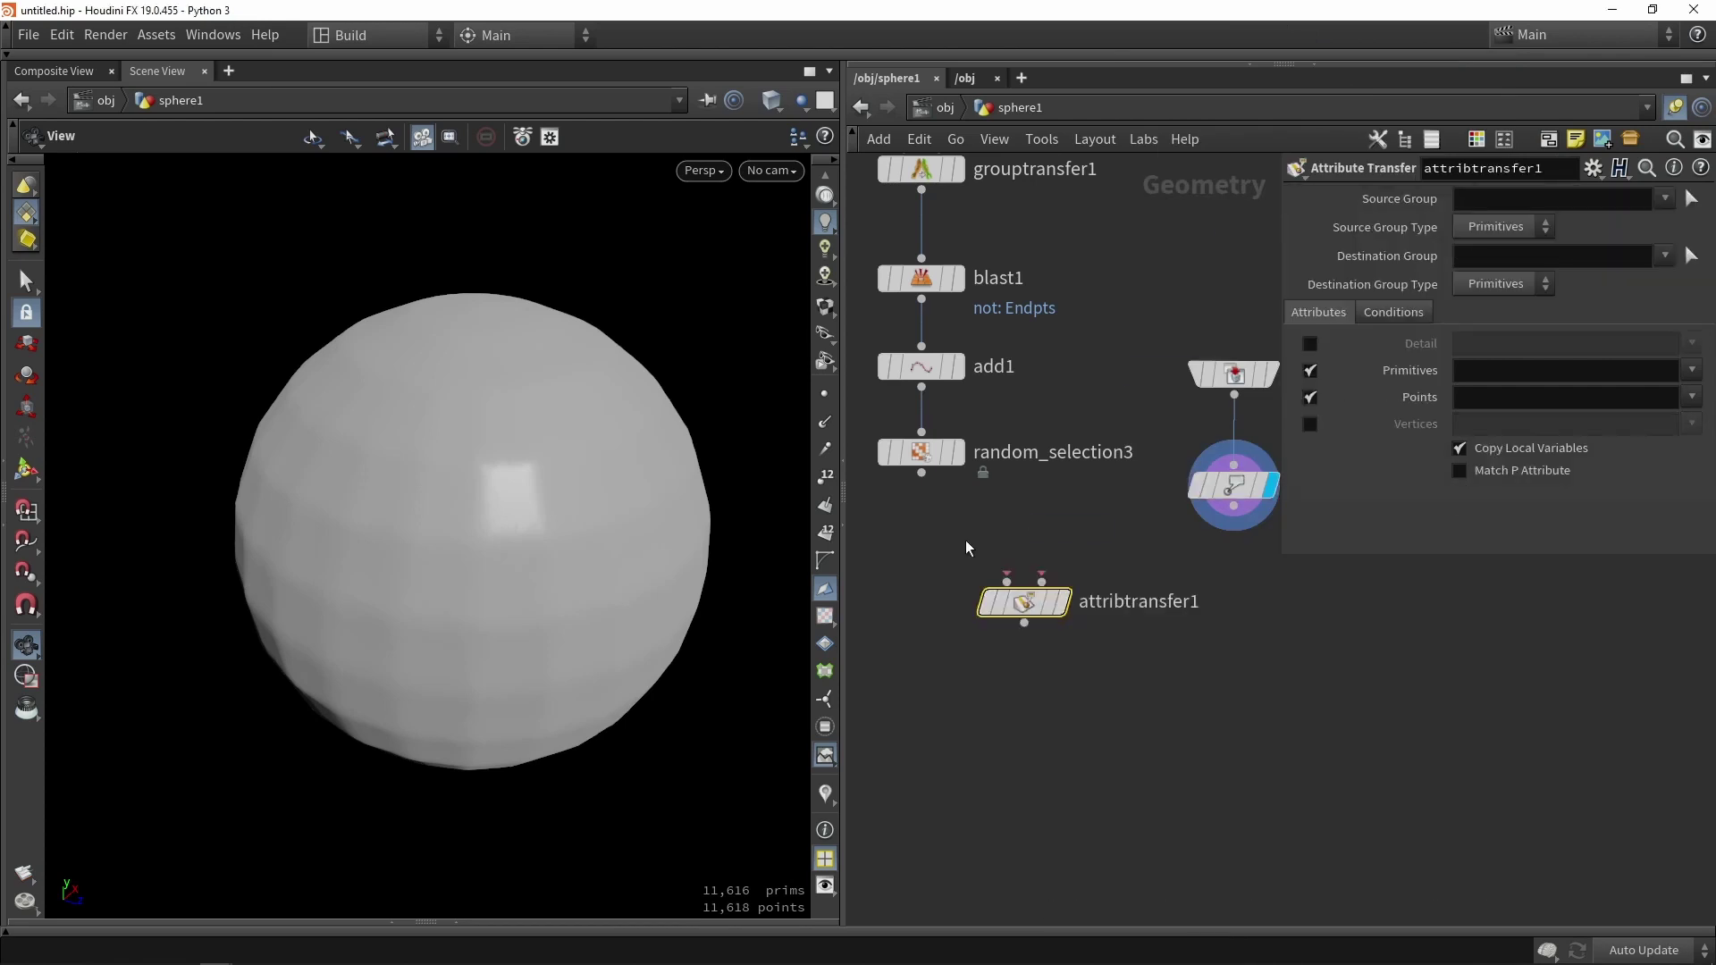
pyautogui.moveTo(940, 487); pyautogui.dragTo(1234, 506)
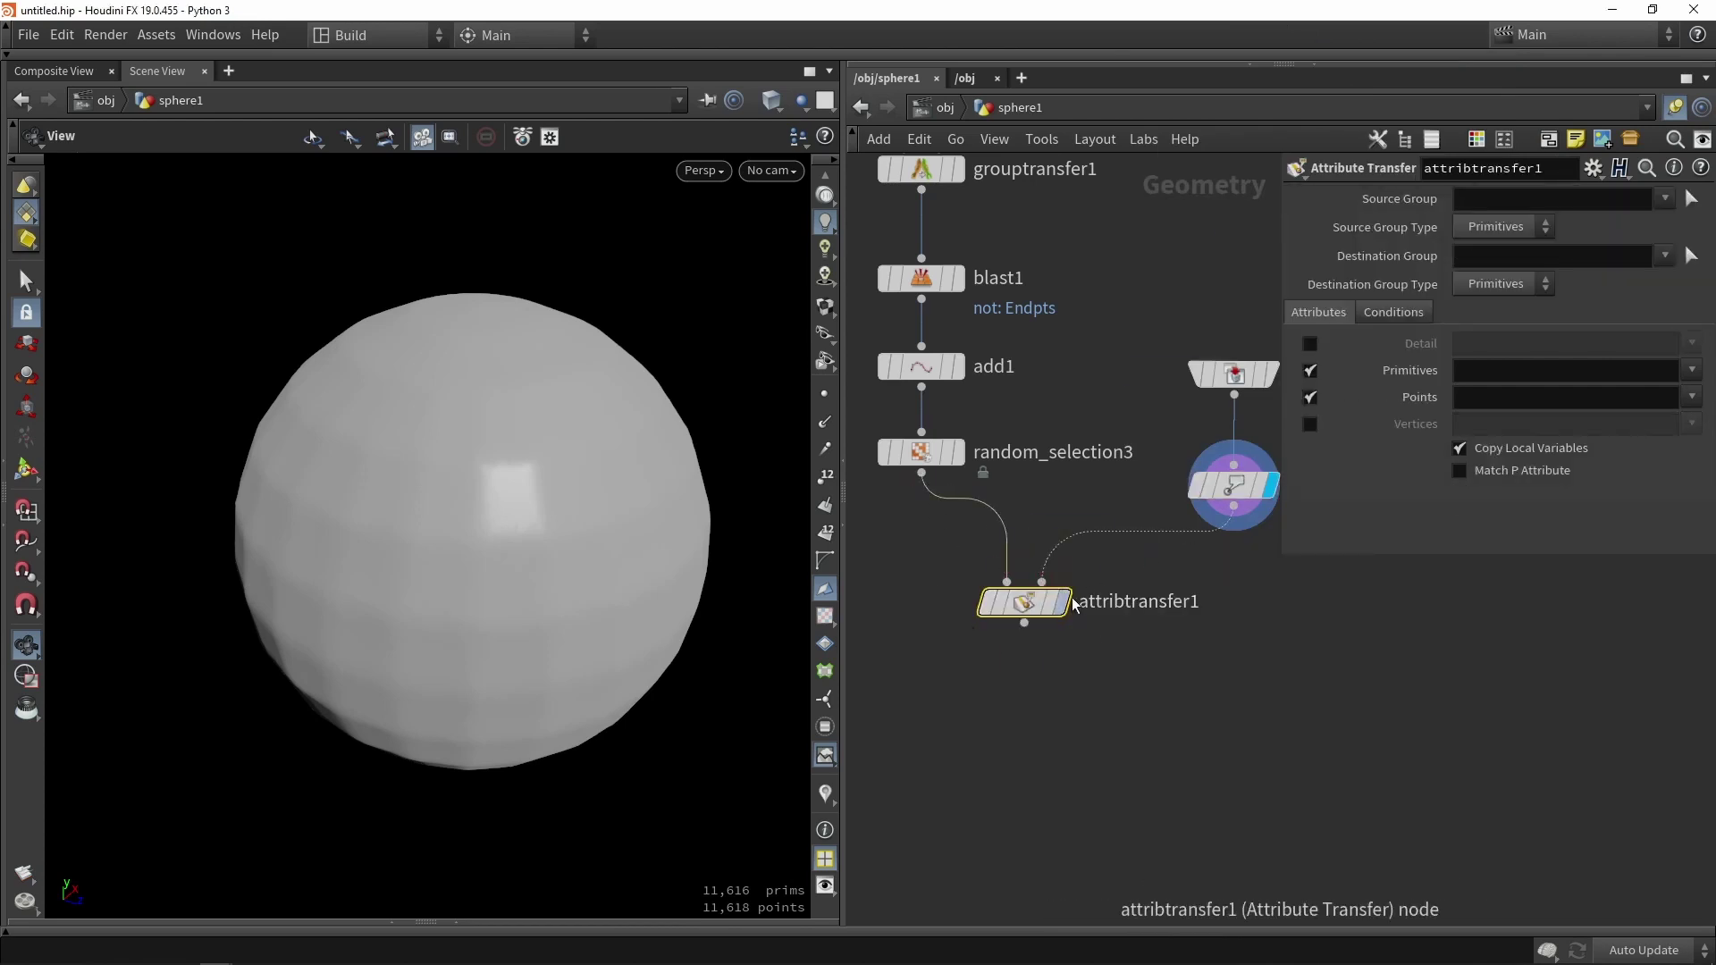
pyautogui.click(1062, 601)
pyautogui.moveTo(1035, 611); pyautogui.dragTo(1029, 665)
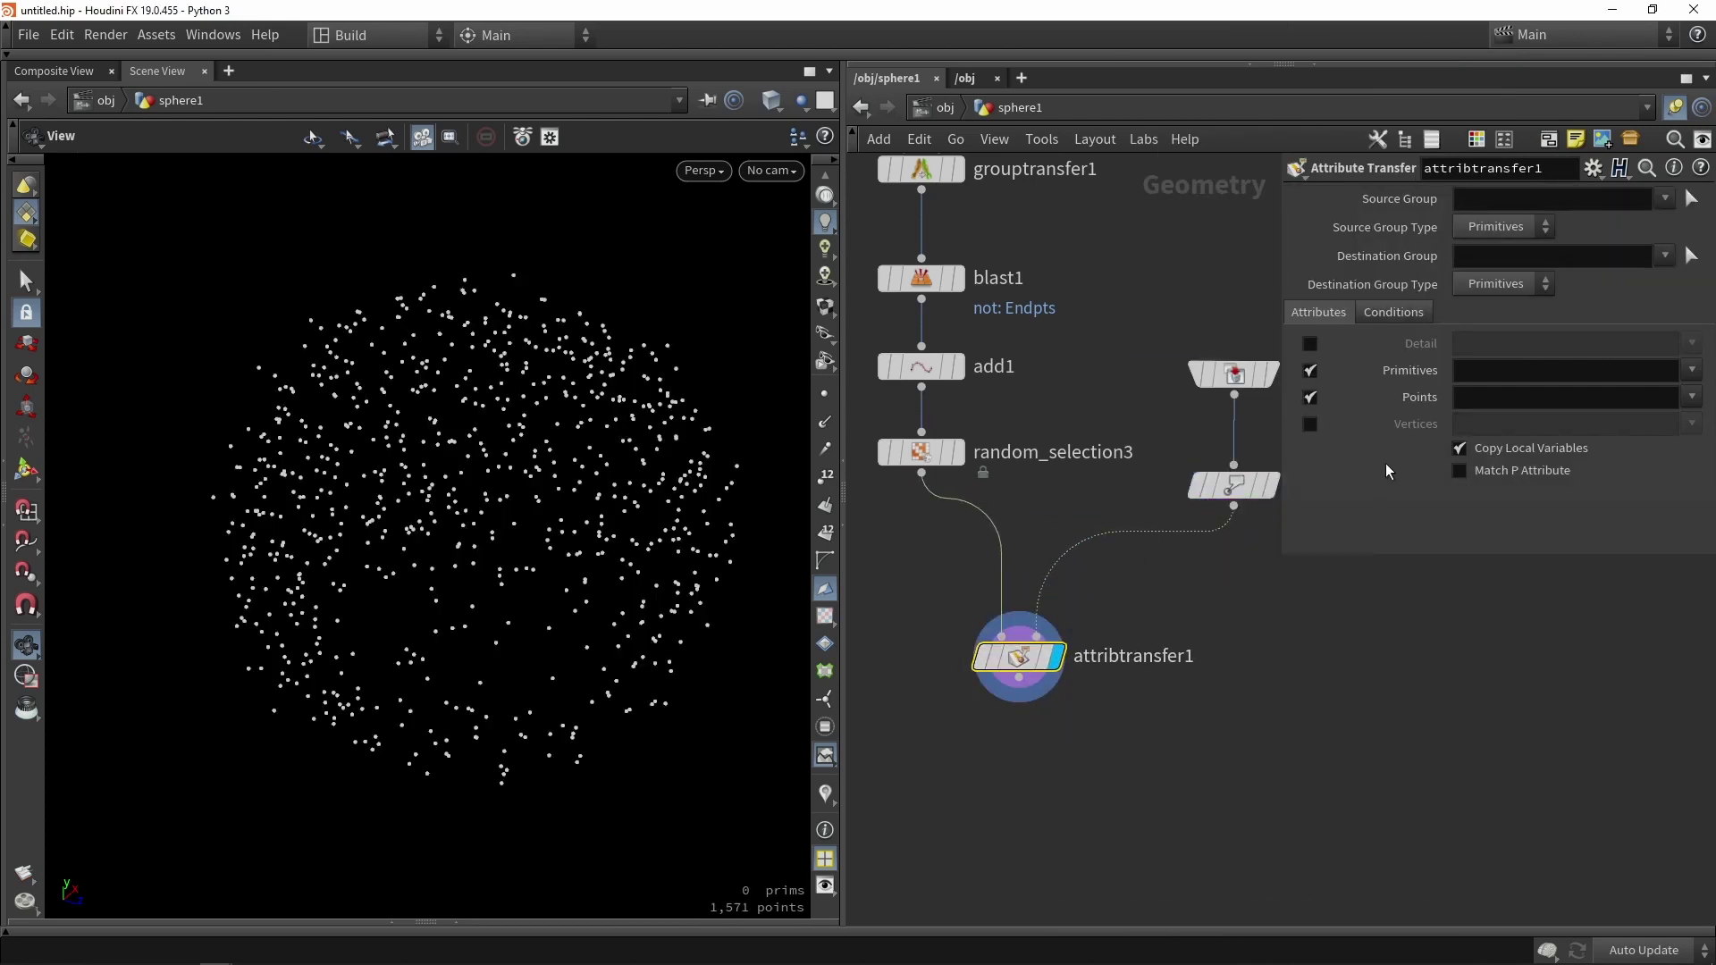
# - Turn off primitive attribute transfer and set the transferred point attribute to up
pyautogui.click(1316, 372)
pyautogui.click(1692, 396)
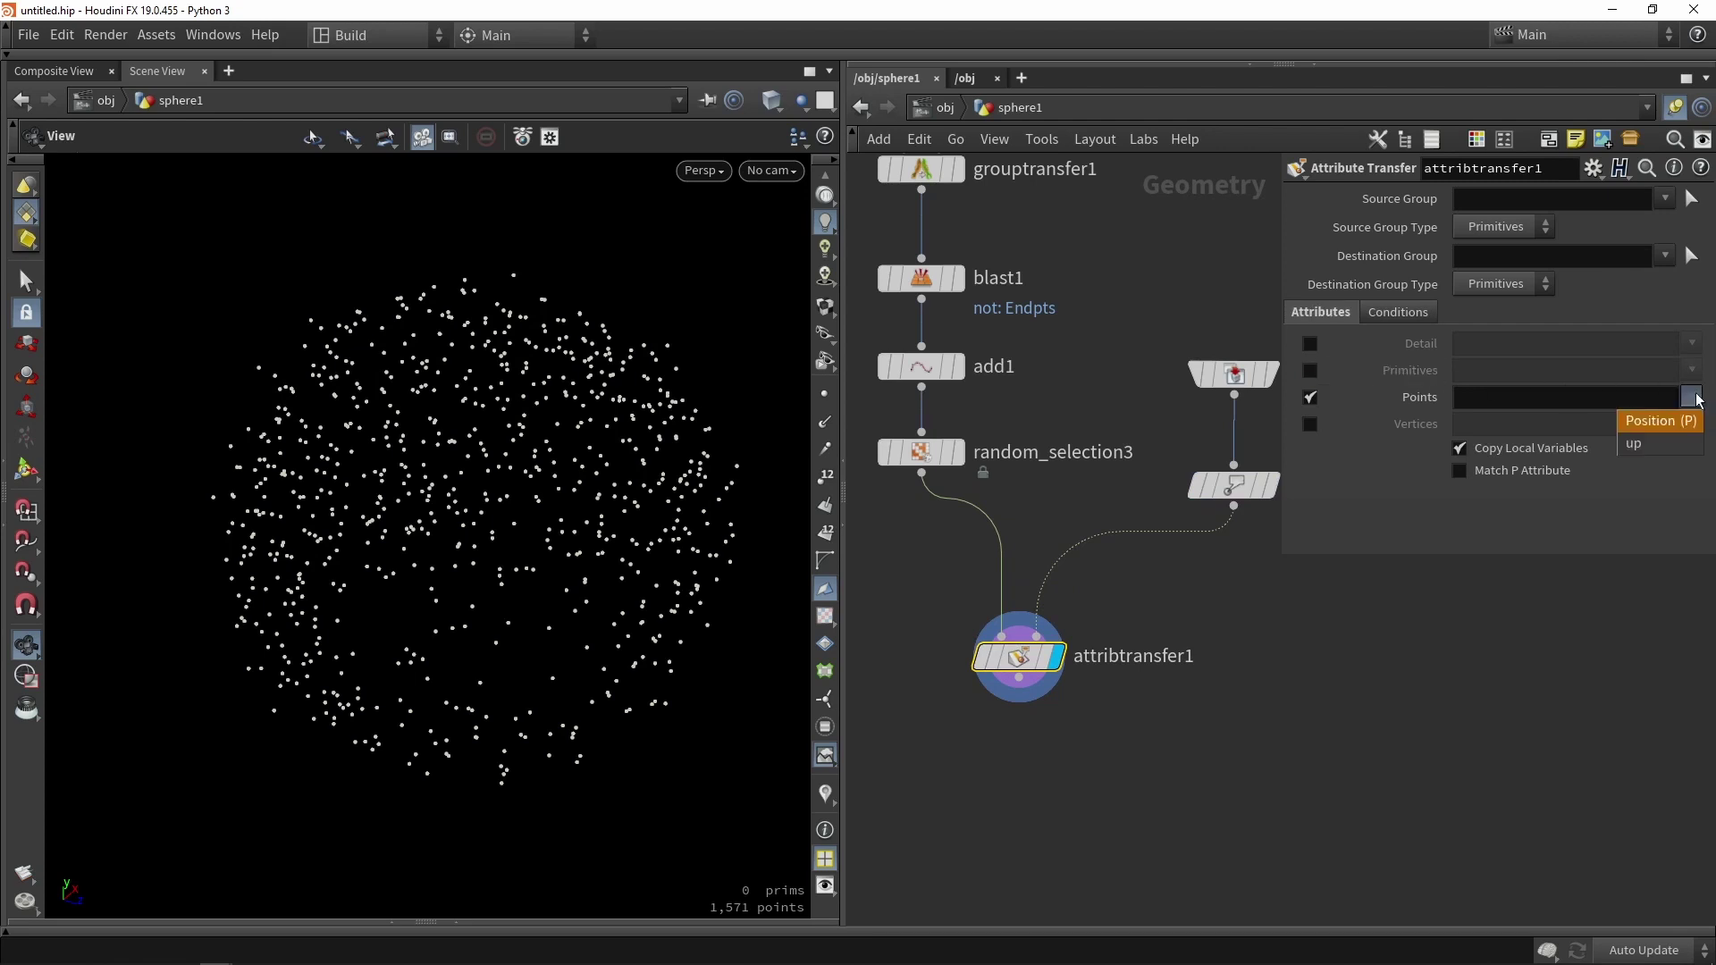
pyautogui.click(1652, 447)
pyautogui.scroll(-6, 1123, 581)
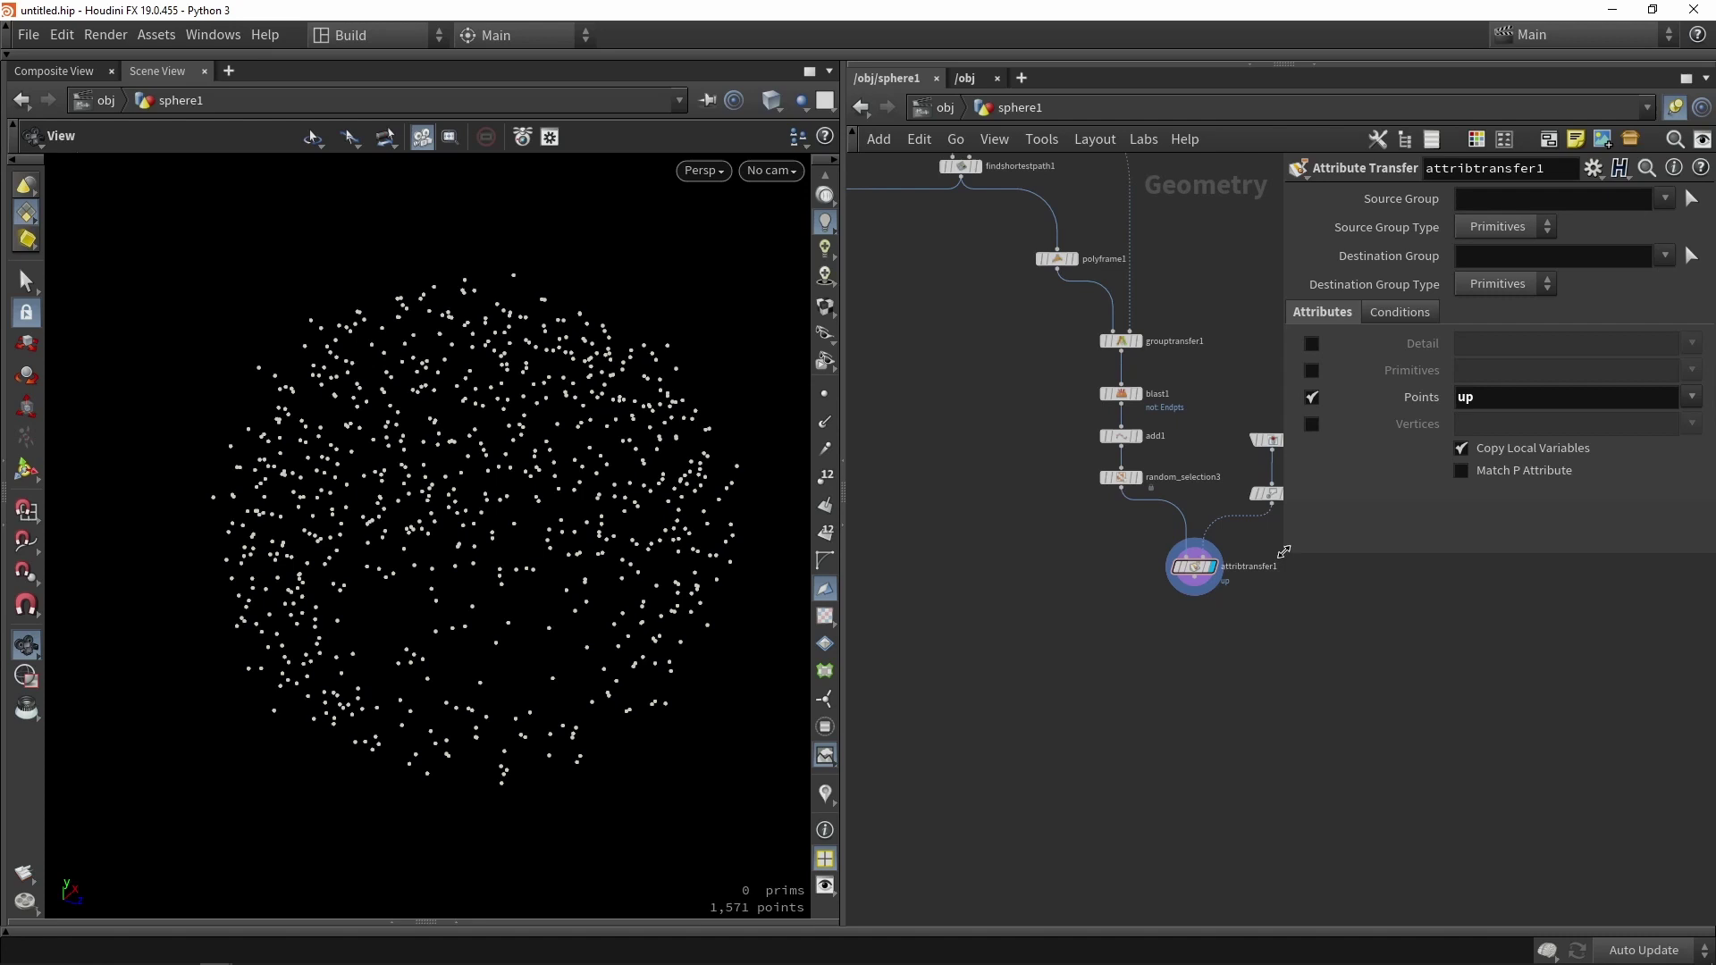
pyautogui.moveTo(1283, 552); pyautogui.dragTo(1406, 552)
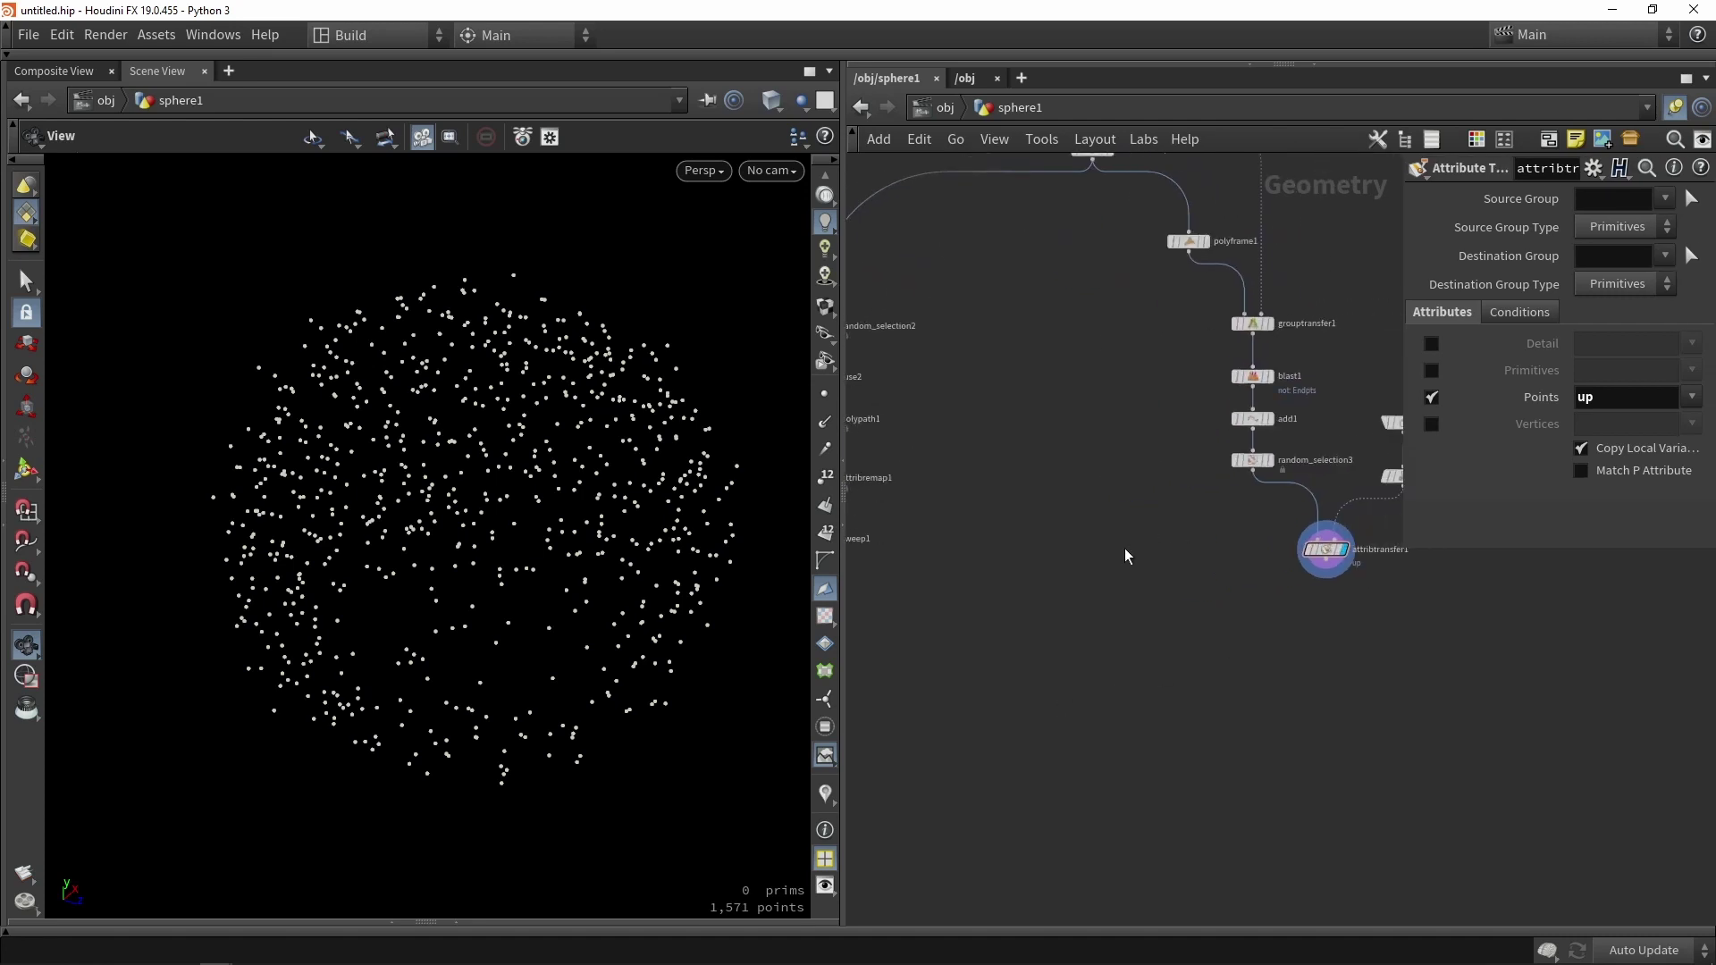
# - Add a Grid node beside the attribtransfer1 branch, display it and frame it in the viewport
pyautogui.scroll(2, 1133, 555)
pyautogui.moveTo(1148, 566); pyautogui.dragTo(1067, 575, button='middle')
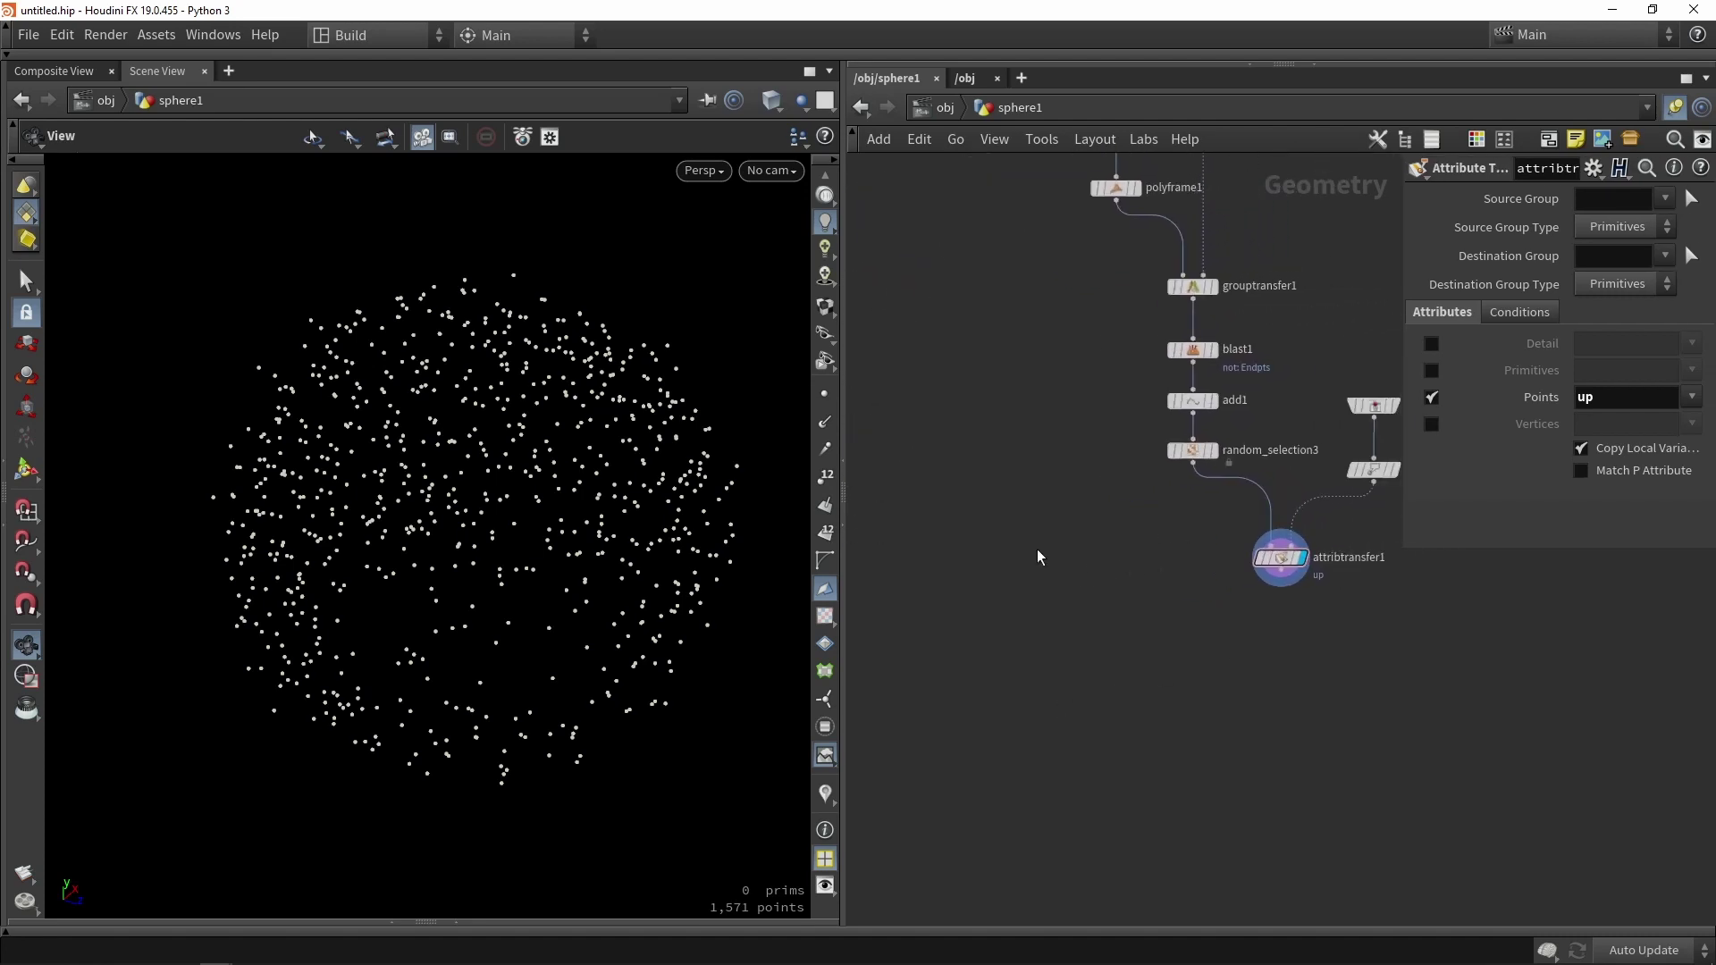
pyautogui.press('Tab')
pyautogui.write('grid')
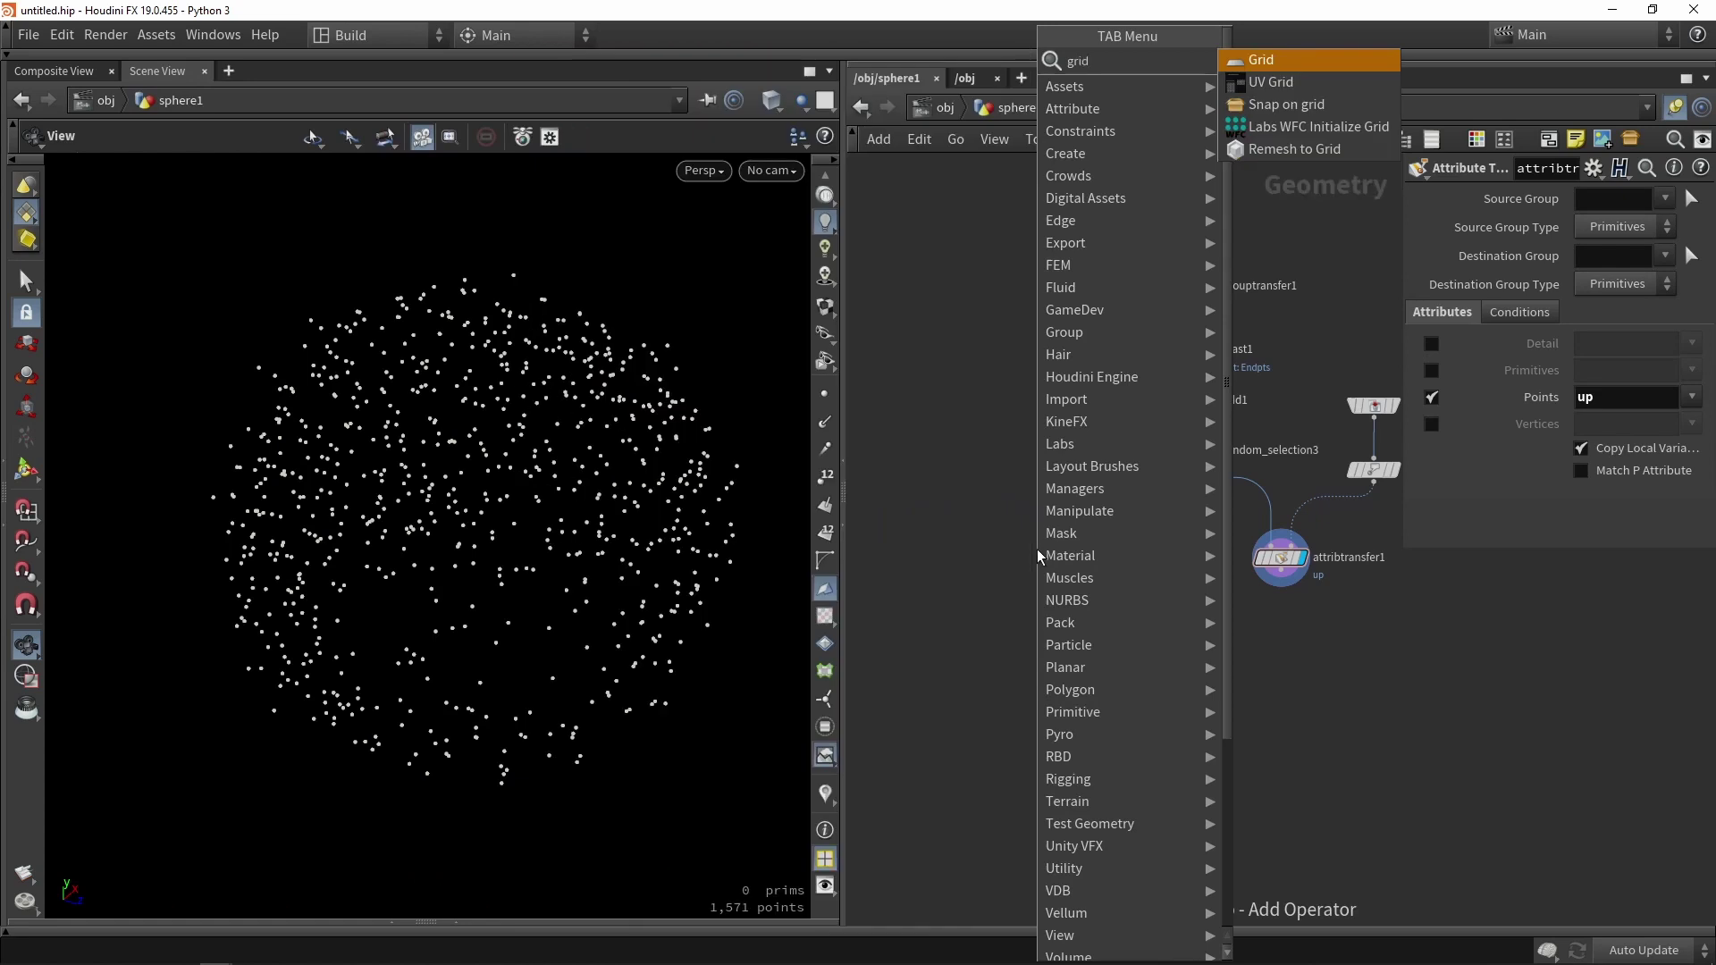
pyautogui.press('Return')
pyautogui.click(1037, 549)
pyautogui.scroll(2, 1037, 548)
pyautogui.click(1072, 554)
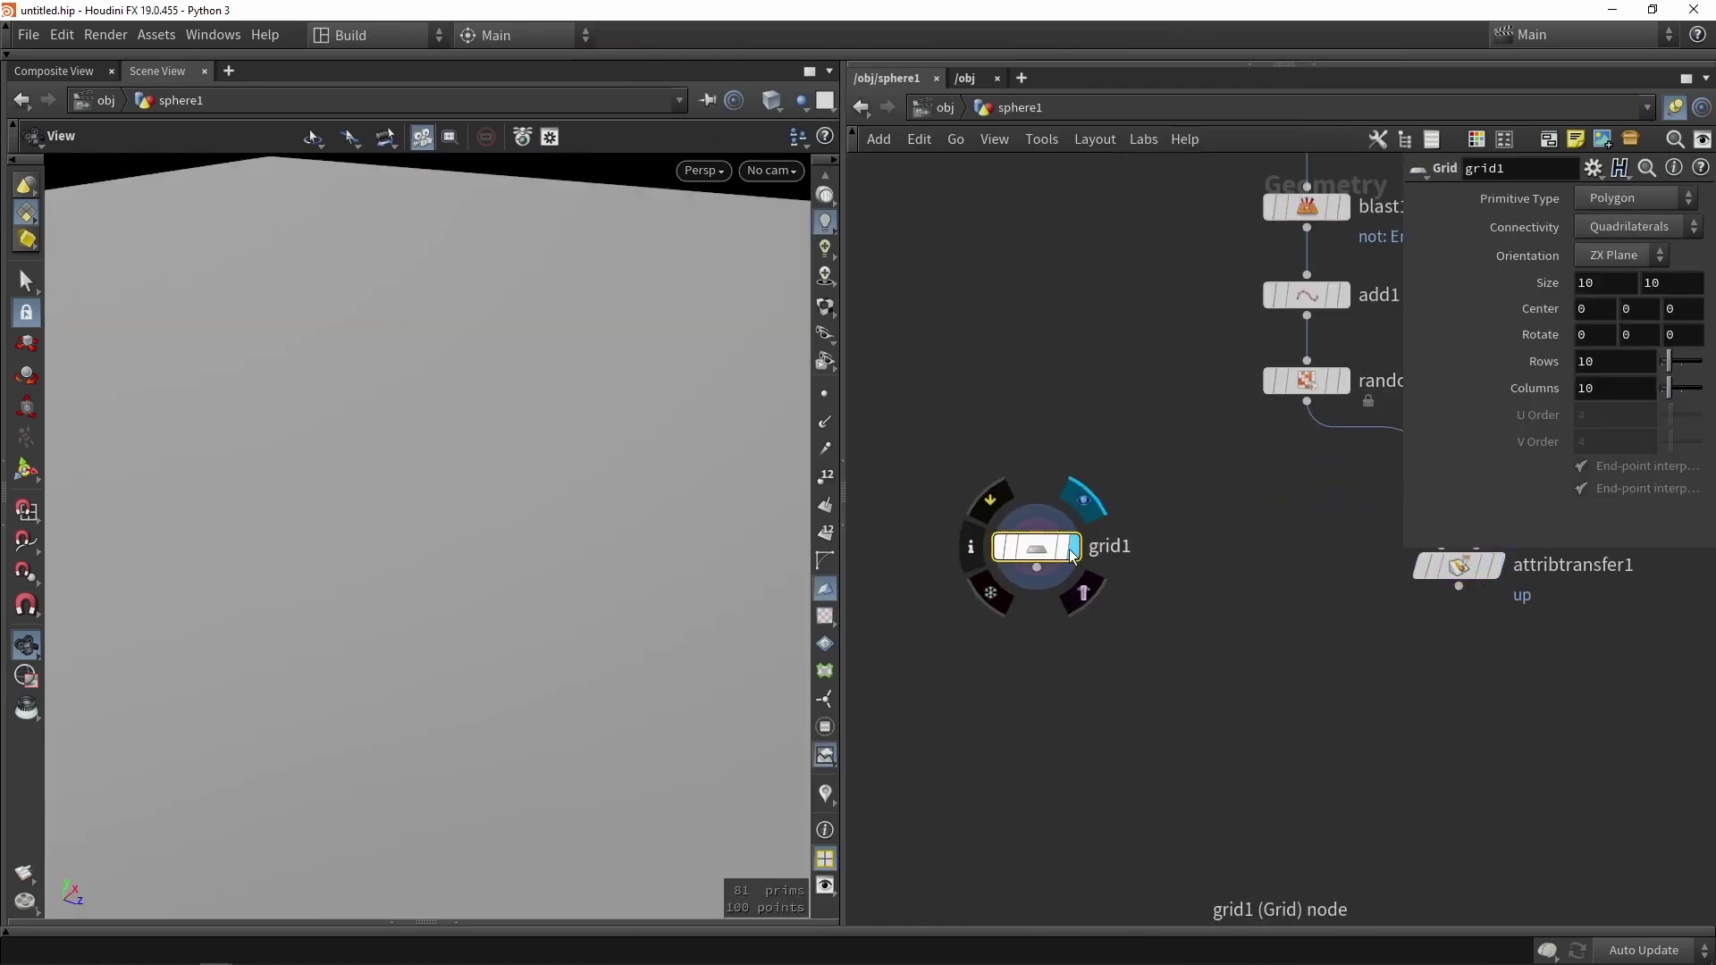
pyautogui.press('g')
# - Set the grid's size to 1 by 1 and turn on the viewport's reference grid
pyautogui.moveTo(1600, 282); pyautogui.dragTo(1553, 285)
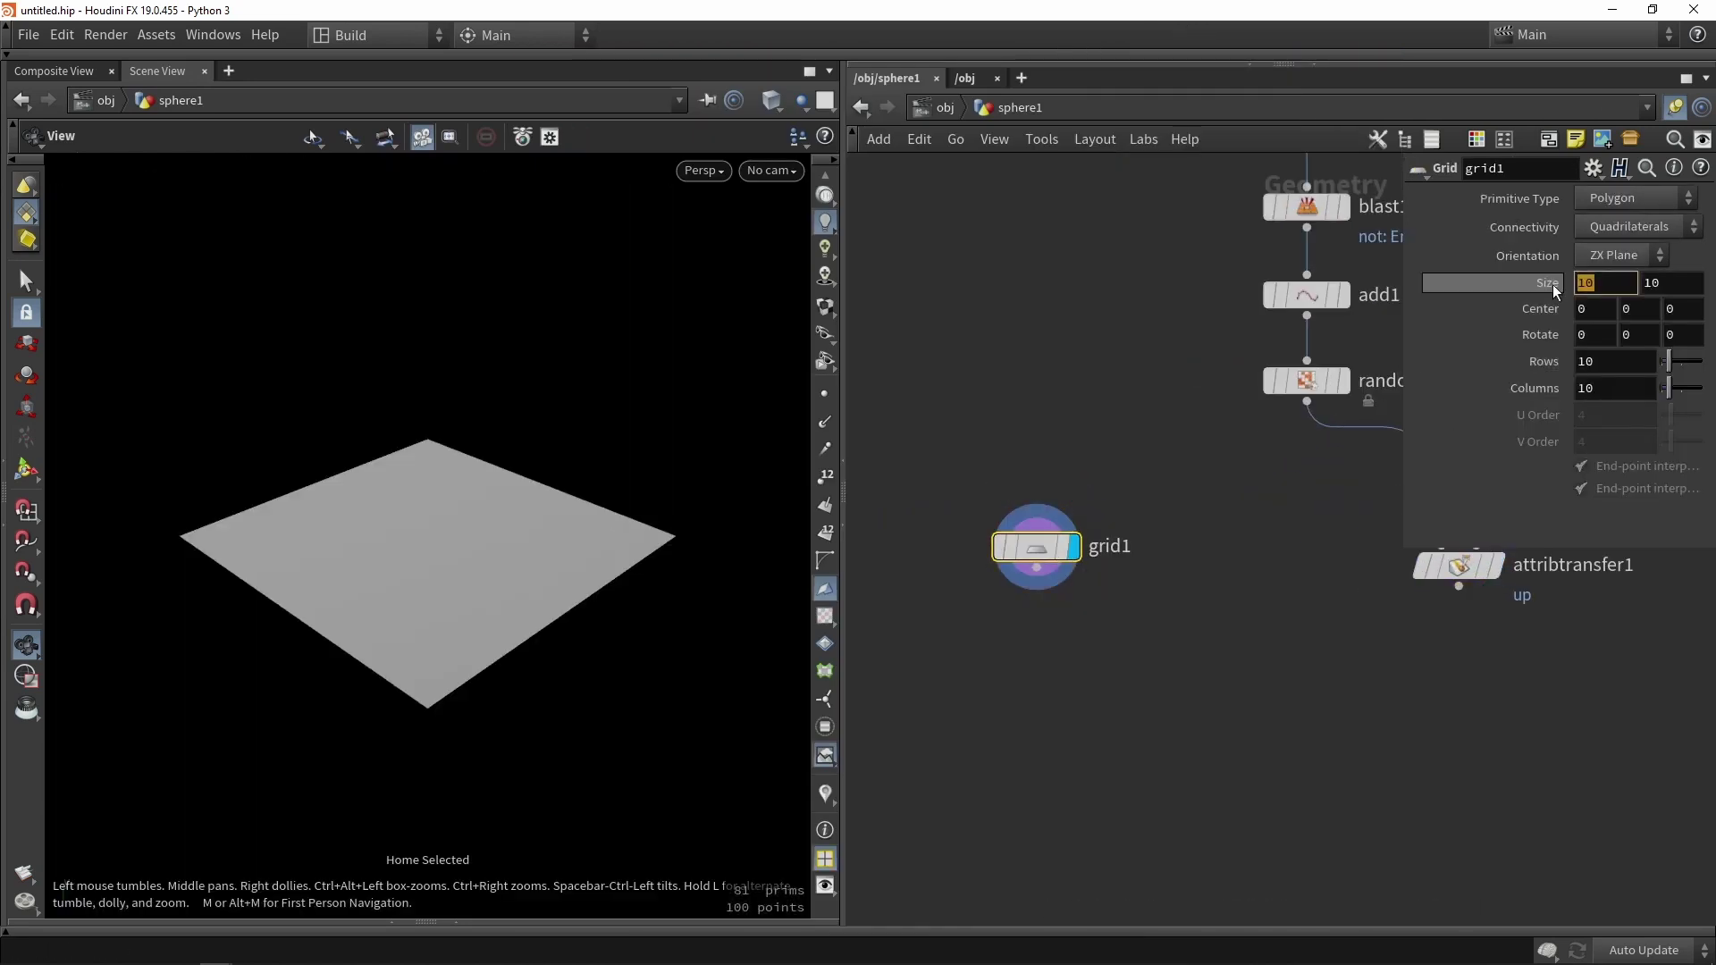
pyautogui.write('1')
pyautogui.click(1669, 281)
pyautogui.write('1')
pyautogui.press('Return')
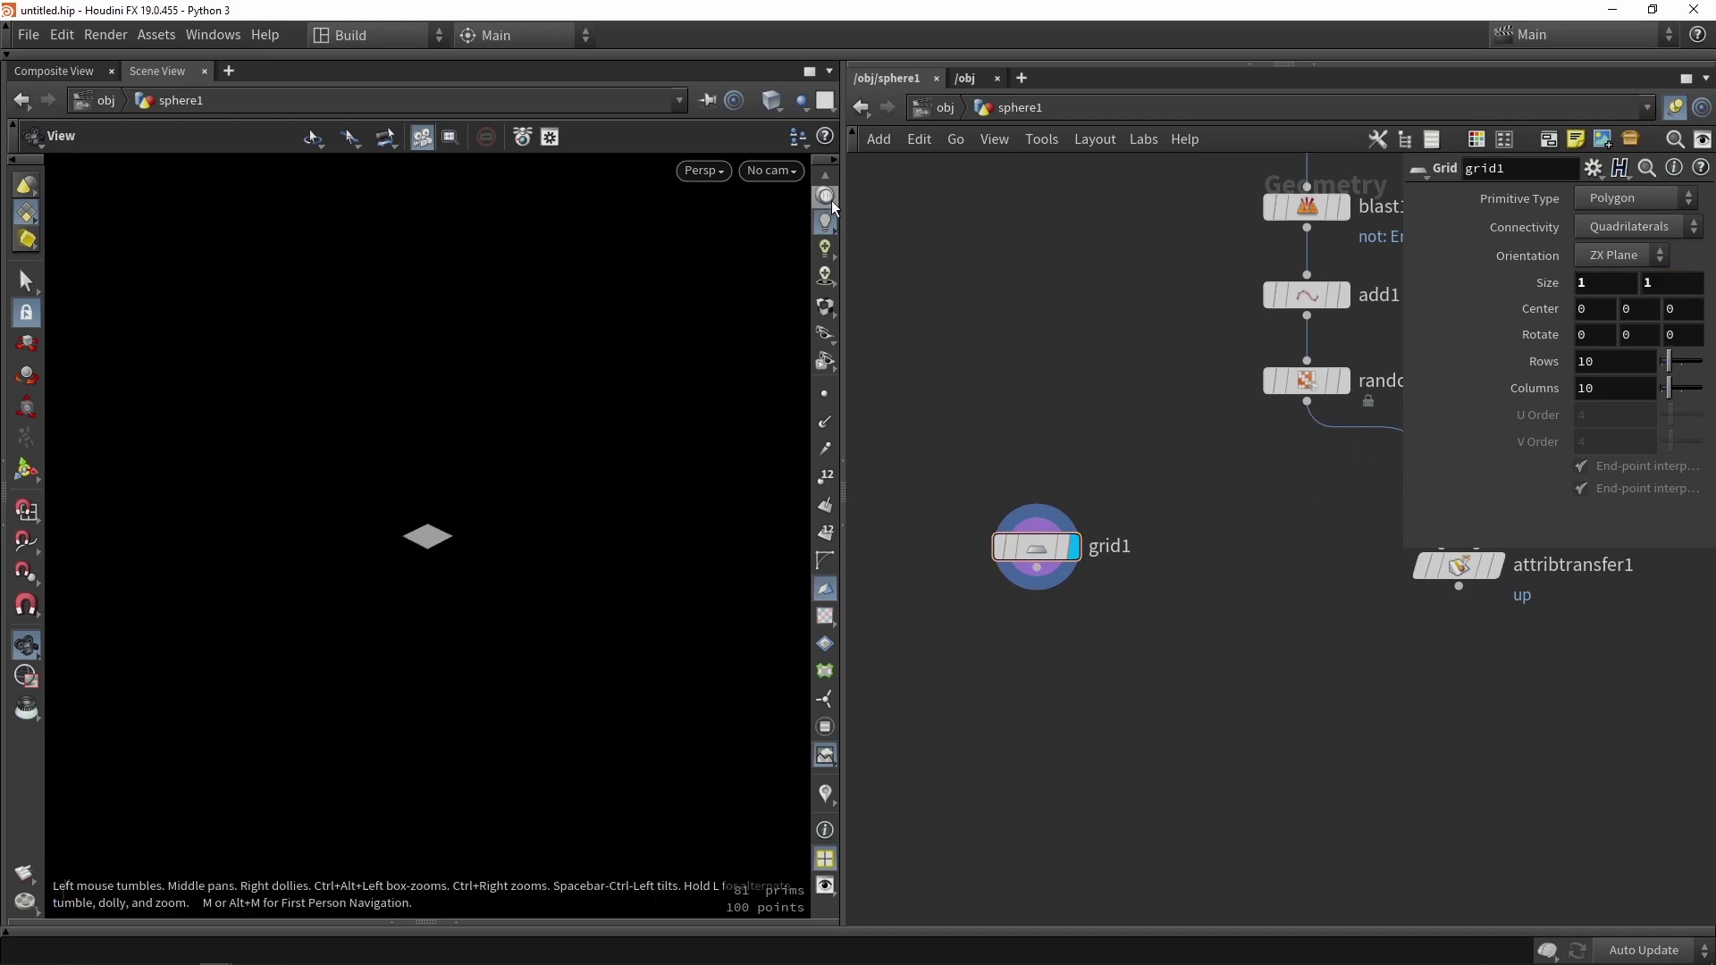
pyautogui.scroll(3, 831, 206)
pyautogui.click(824, 205)
pyautogui.press('g')
pyautogui.moveTo(443, 542); pyautogui.dragTo(436, 560)
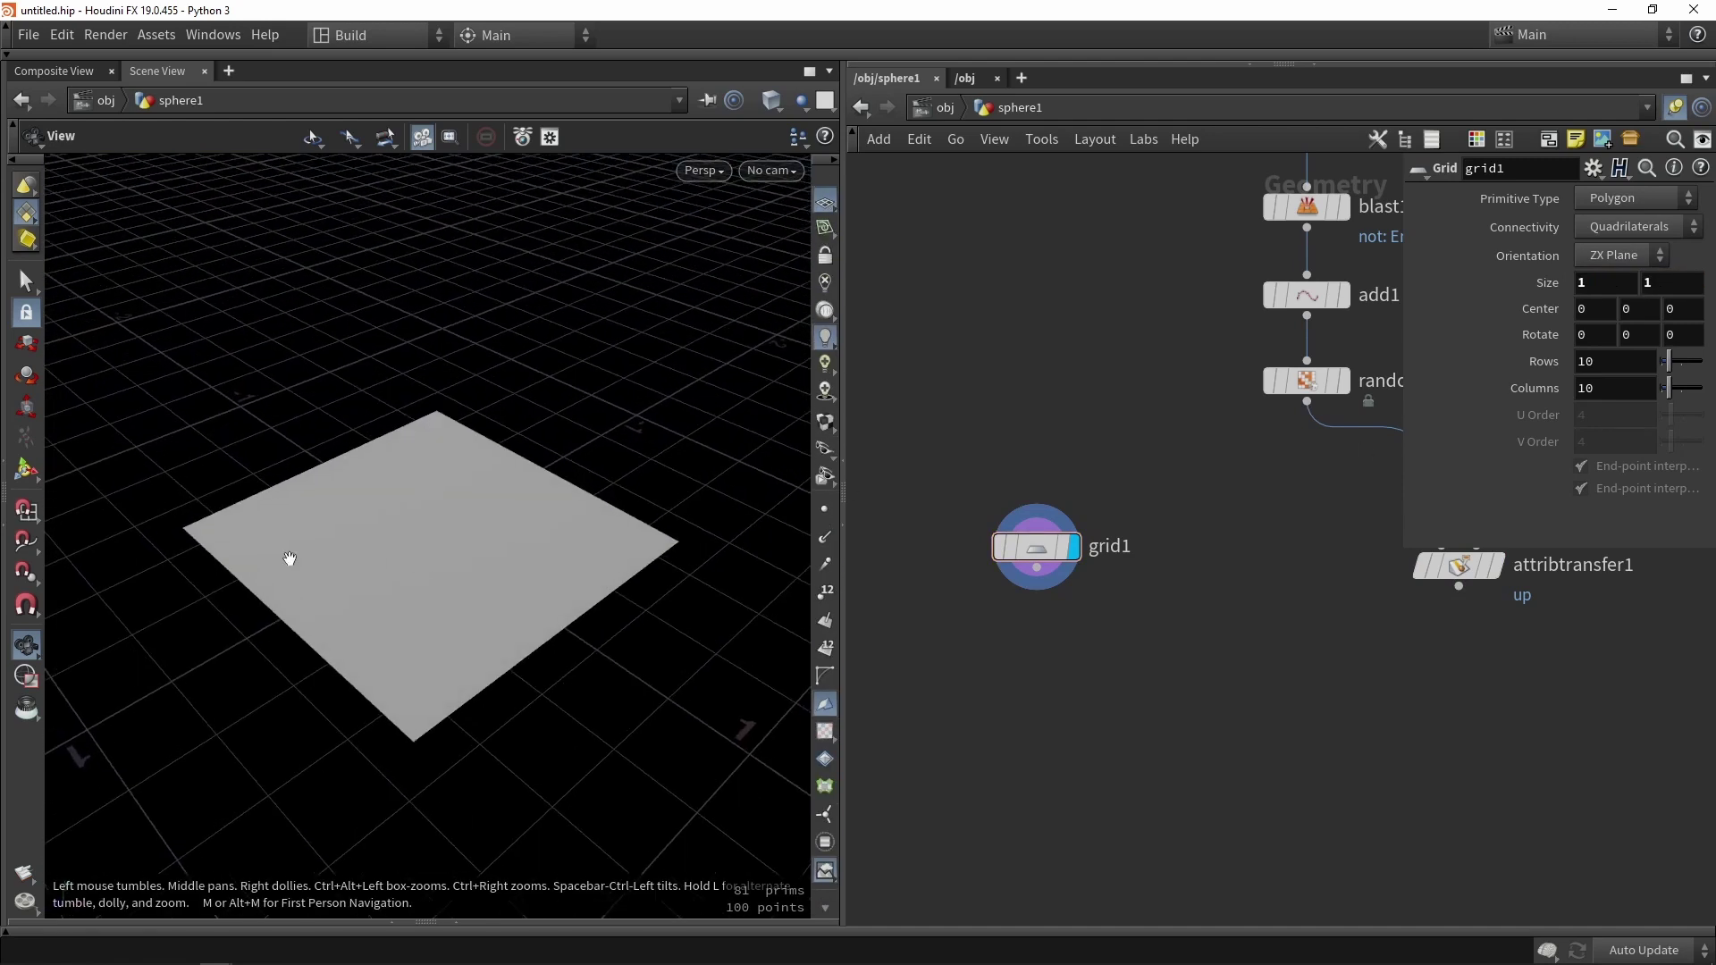
# - Narrow the grid to about 0.53 by 1 and offset its center to about 0.49 in Z using the viewport handles
pyautogui.press('Return')
pyautogui.moveTo(570, 627); pyautogui.dragTo(491, 585)
pyautogui.moveTo(464, 516); pyautogui.dragTo(337, 605)
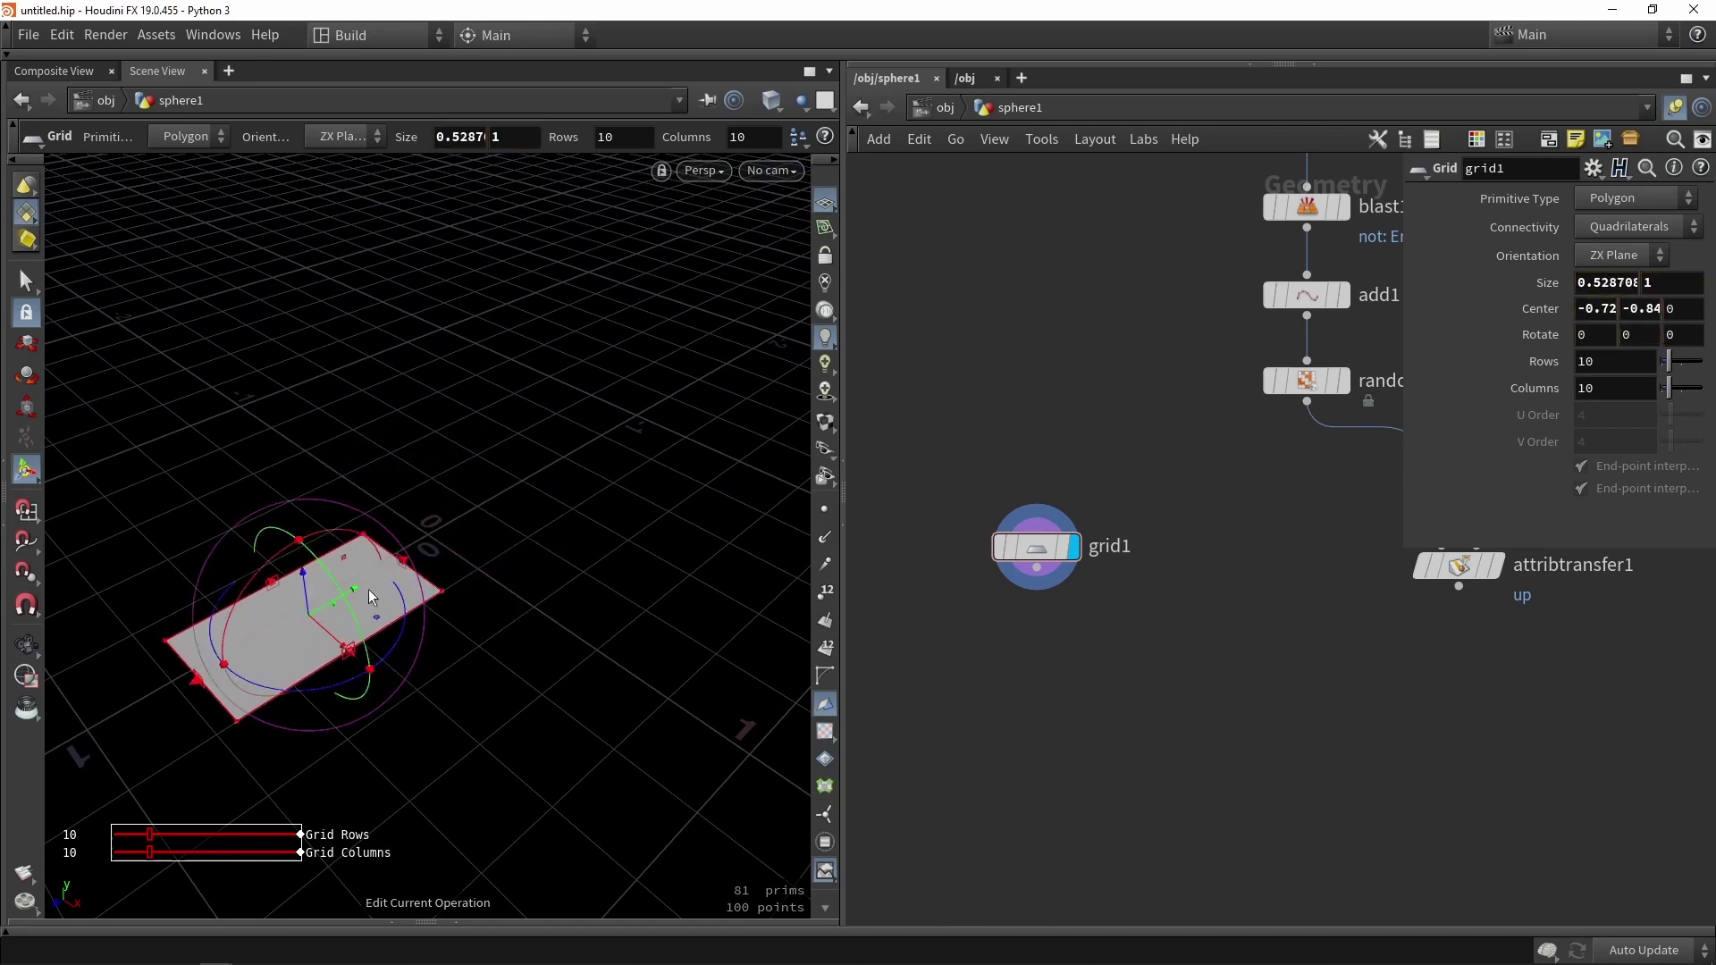
pyautogui.hotkey('ctrl', 'z')
pyautogui.moveTo(495, 512)
pyautogui.mouseDown()
pyautogui.moveTo(338, 579)
pyautogui.moveTo(454, 536)
pyautogui.moveTo(602, 520)
pyautogui.mouseUp()
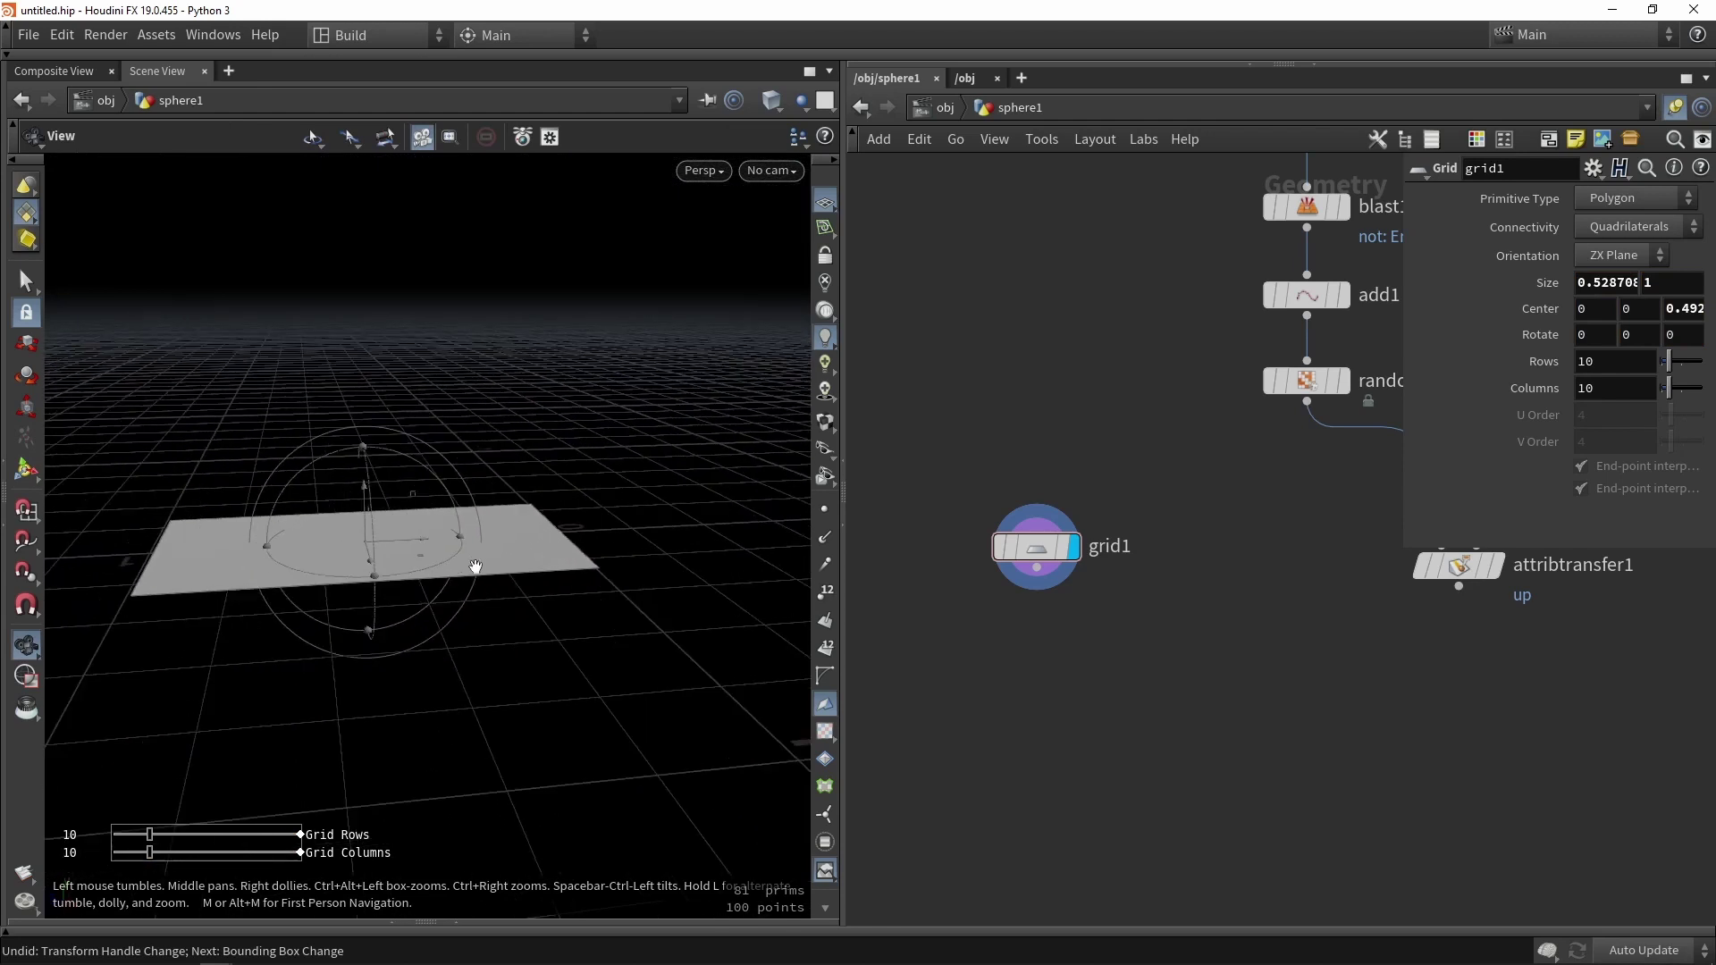
# - Switch the viewport to wireframe and set the grid to 3 rows and 3 columns
pyautogui.press('Return')
pyautogui.press('w')
pyautogui.keyDown('alt'); pyautogui.moveTo(446, 668); pyautogui.dragTo(540, 629, button='middle'); pyautogui.keyUp('alt')
pyautogui.keyDown('alt'); pyautogui.moveTo(540, 628); pyautogui.dragTo(551, 643); pyautogui.keyUp('alt')
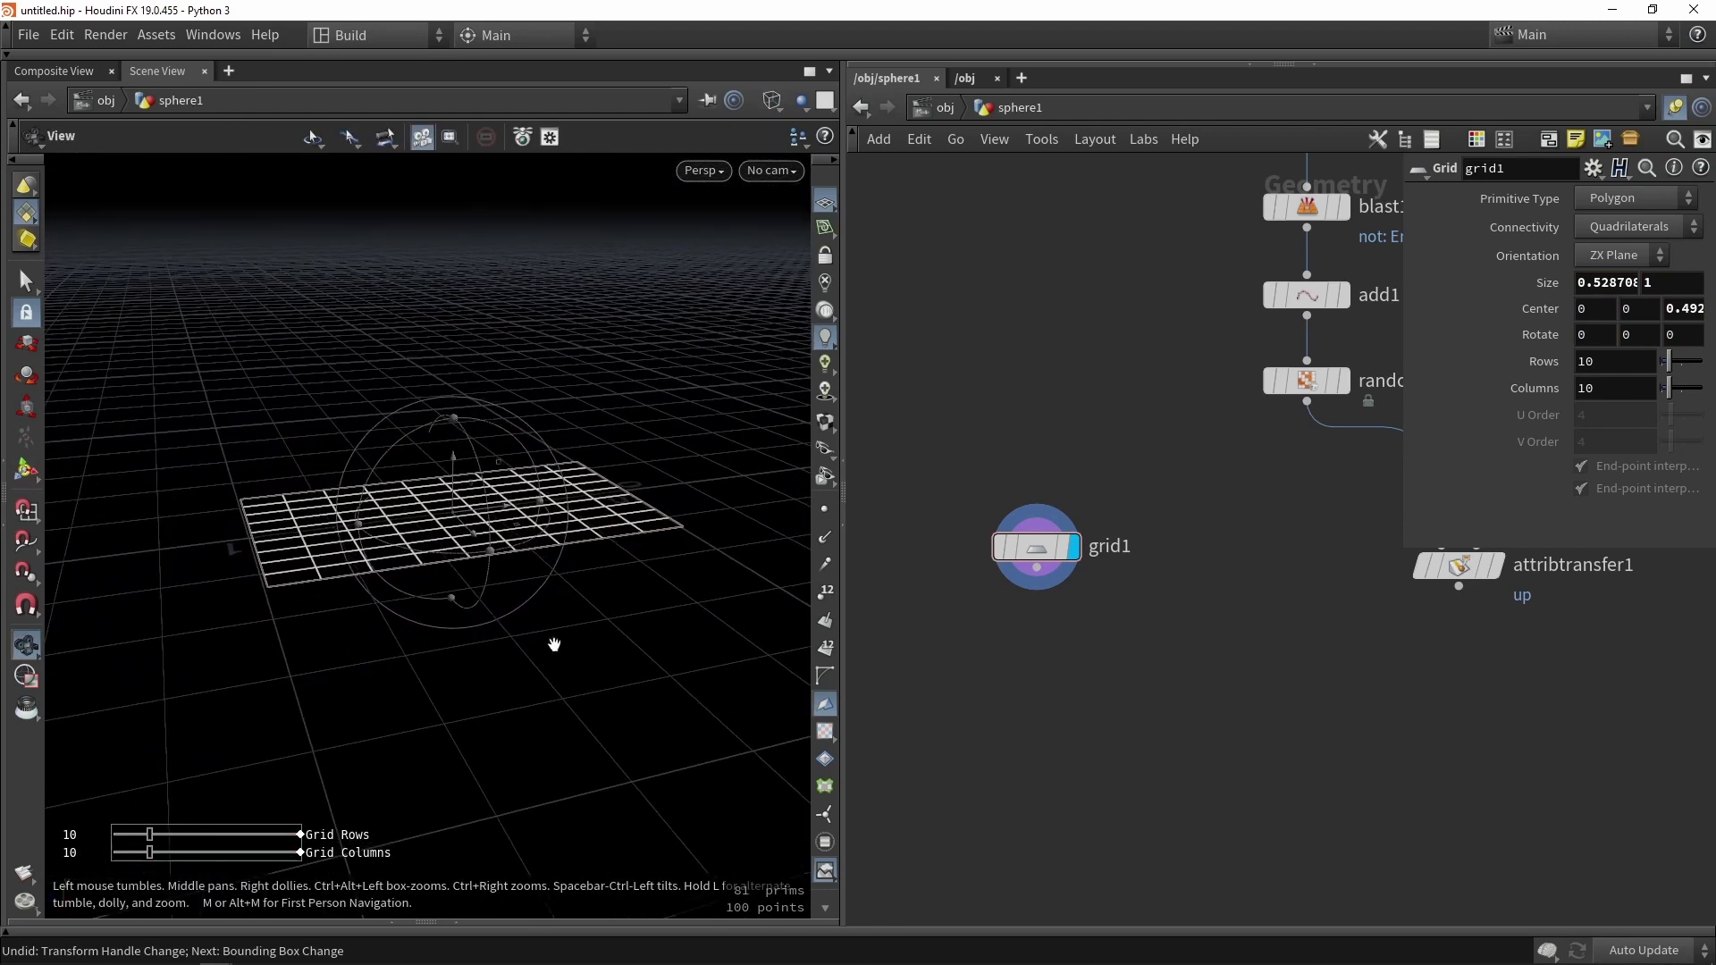
pyautogui.moveTo(1665, 377); pyautogui.dragTo(1668, 367)
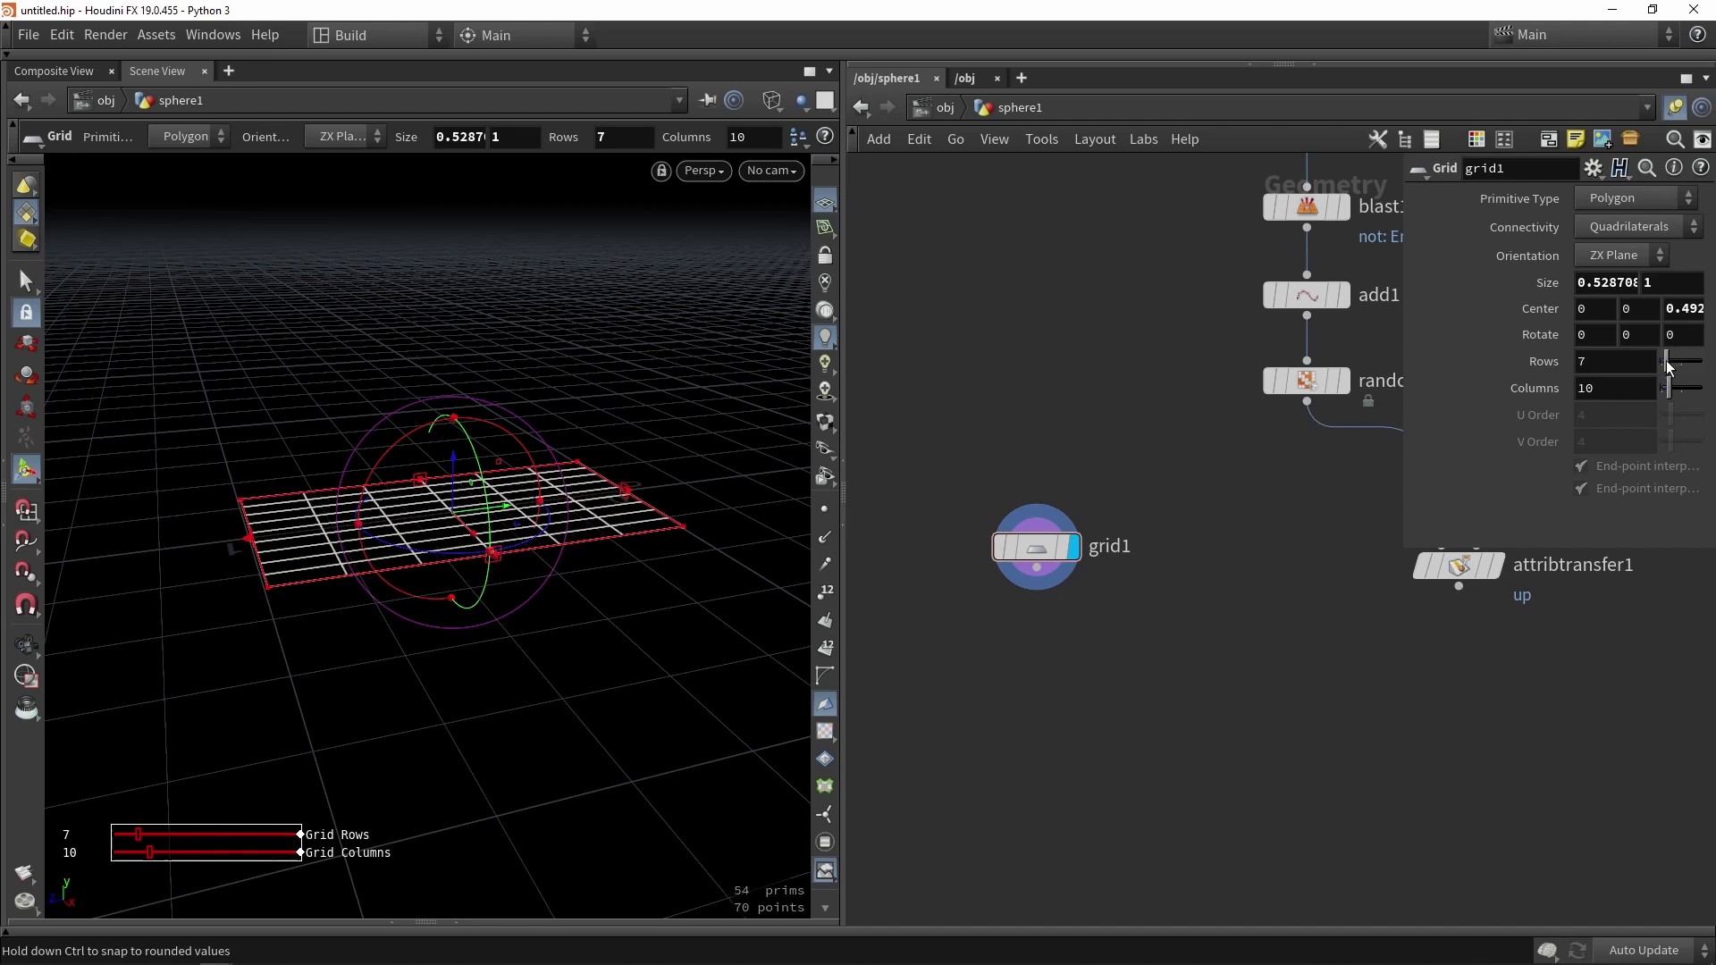
pyautogui.click(1581, 377)
pyautogui.write('3')
pyautogui.press('Tab')
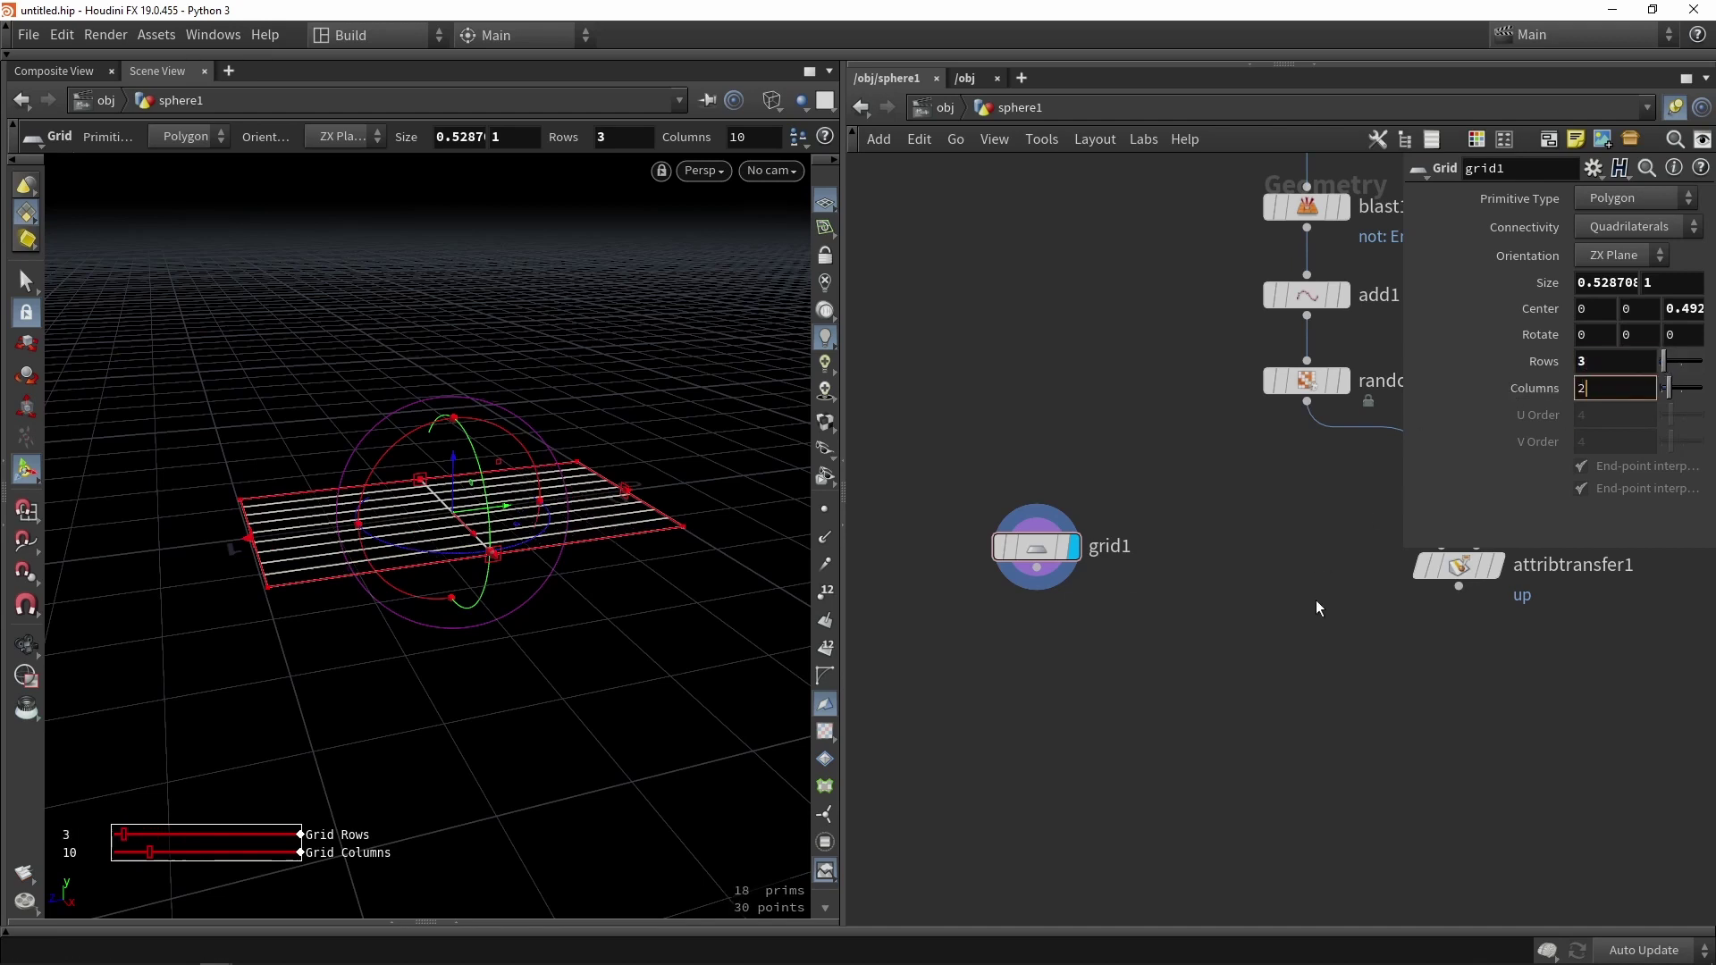
pyautogui.write('2')
pyautogui.press('Return')
pyautogui.press('Return')
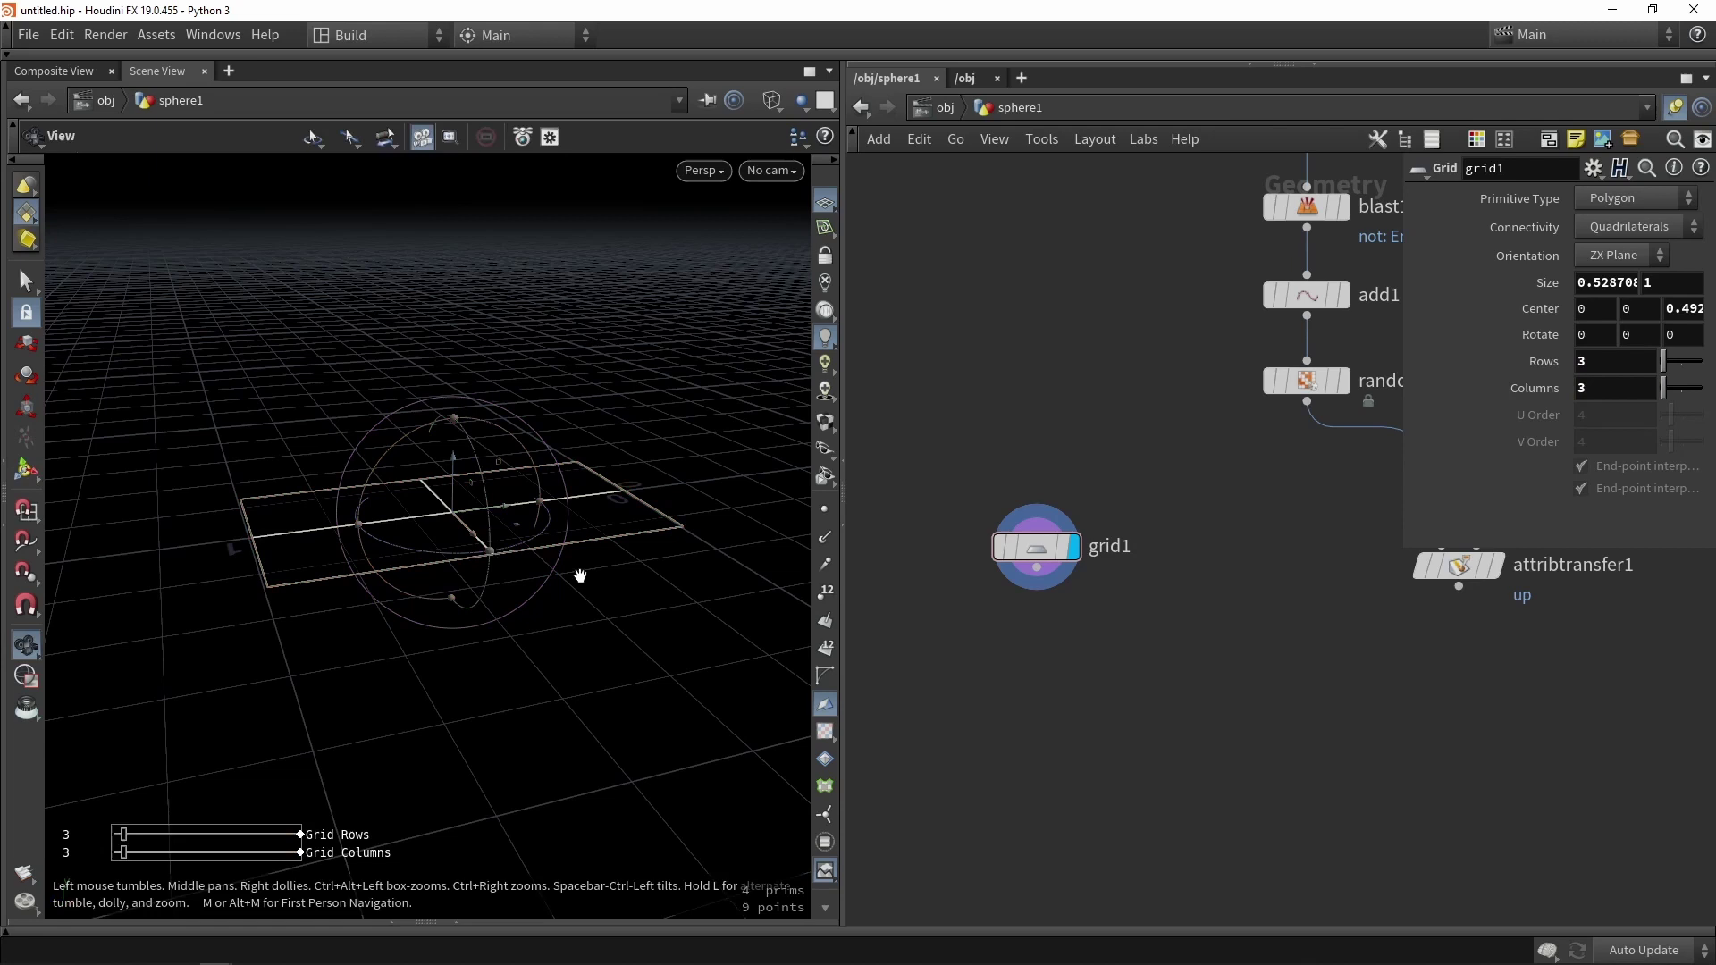
# - Bend the grid with an Edit by lowering the three points of one short end and moving the middle row's three points
pyautogui.keyDown('alt'); pyautogui.moveTo(582, 575); pyautogui.dragTo(402, 598); pyautogui.keyUp('alt')
pyautogui.press('s')
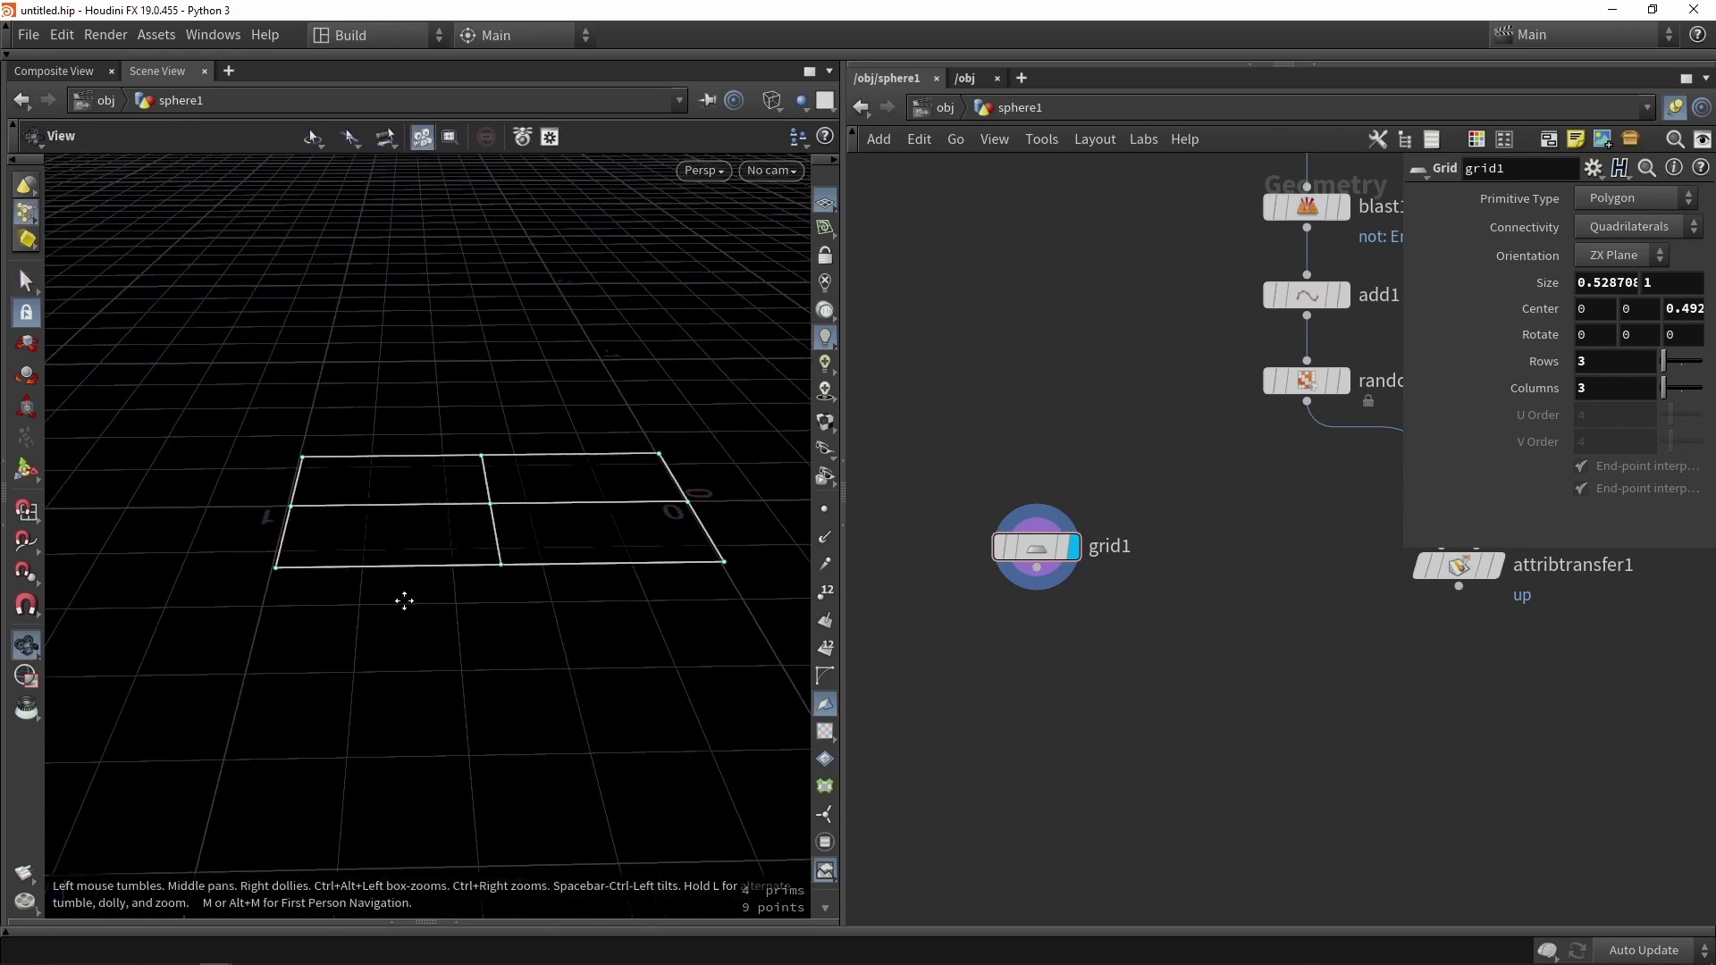
pyautogui.keyDown('alt'); pyautogui.moveTo(403, 598); pyautogui.dragTo(445, 574, button='middle'); pyautogui.keyUp('alt')
pyautogui.moveTo(257, 354); pyautogui.dragTo(425, 662)
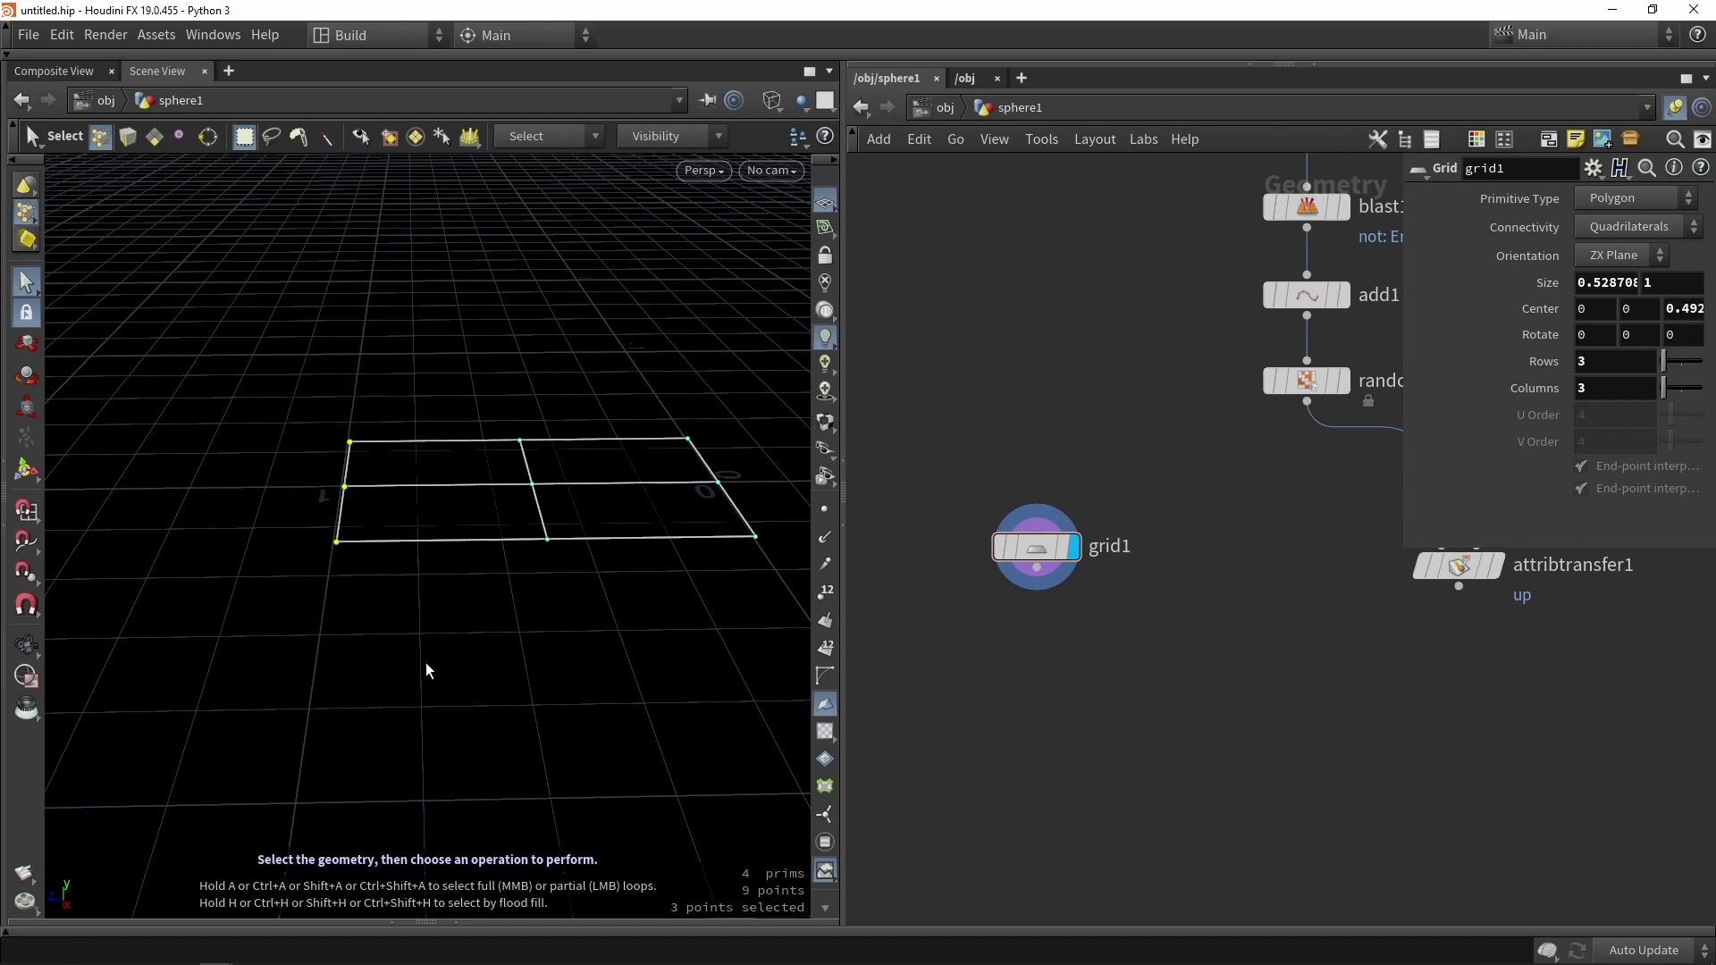
pyautogui.press('t')
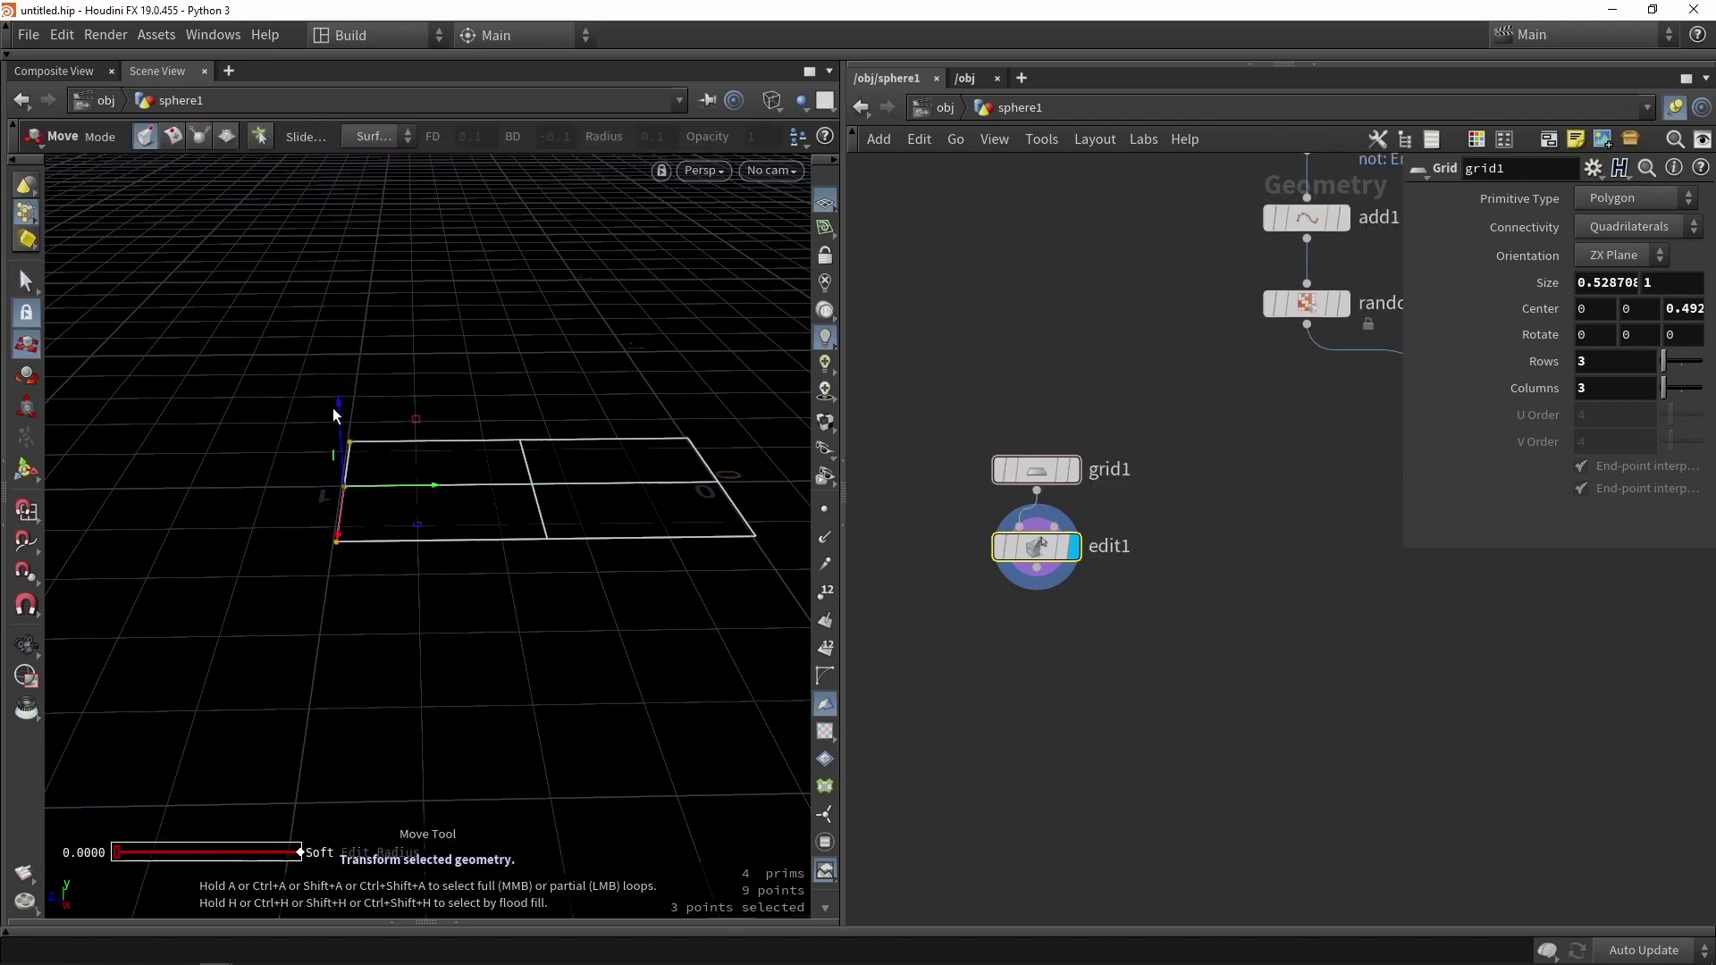
pyautogui.moveTo(333, 409); pyautogui.dragTo(340, 571)
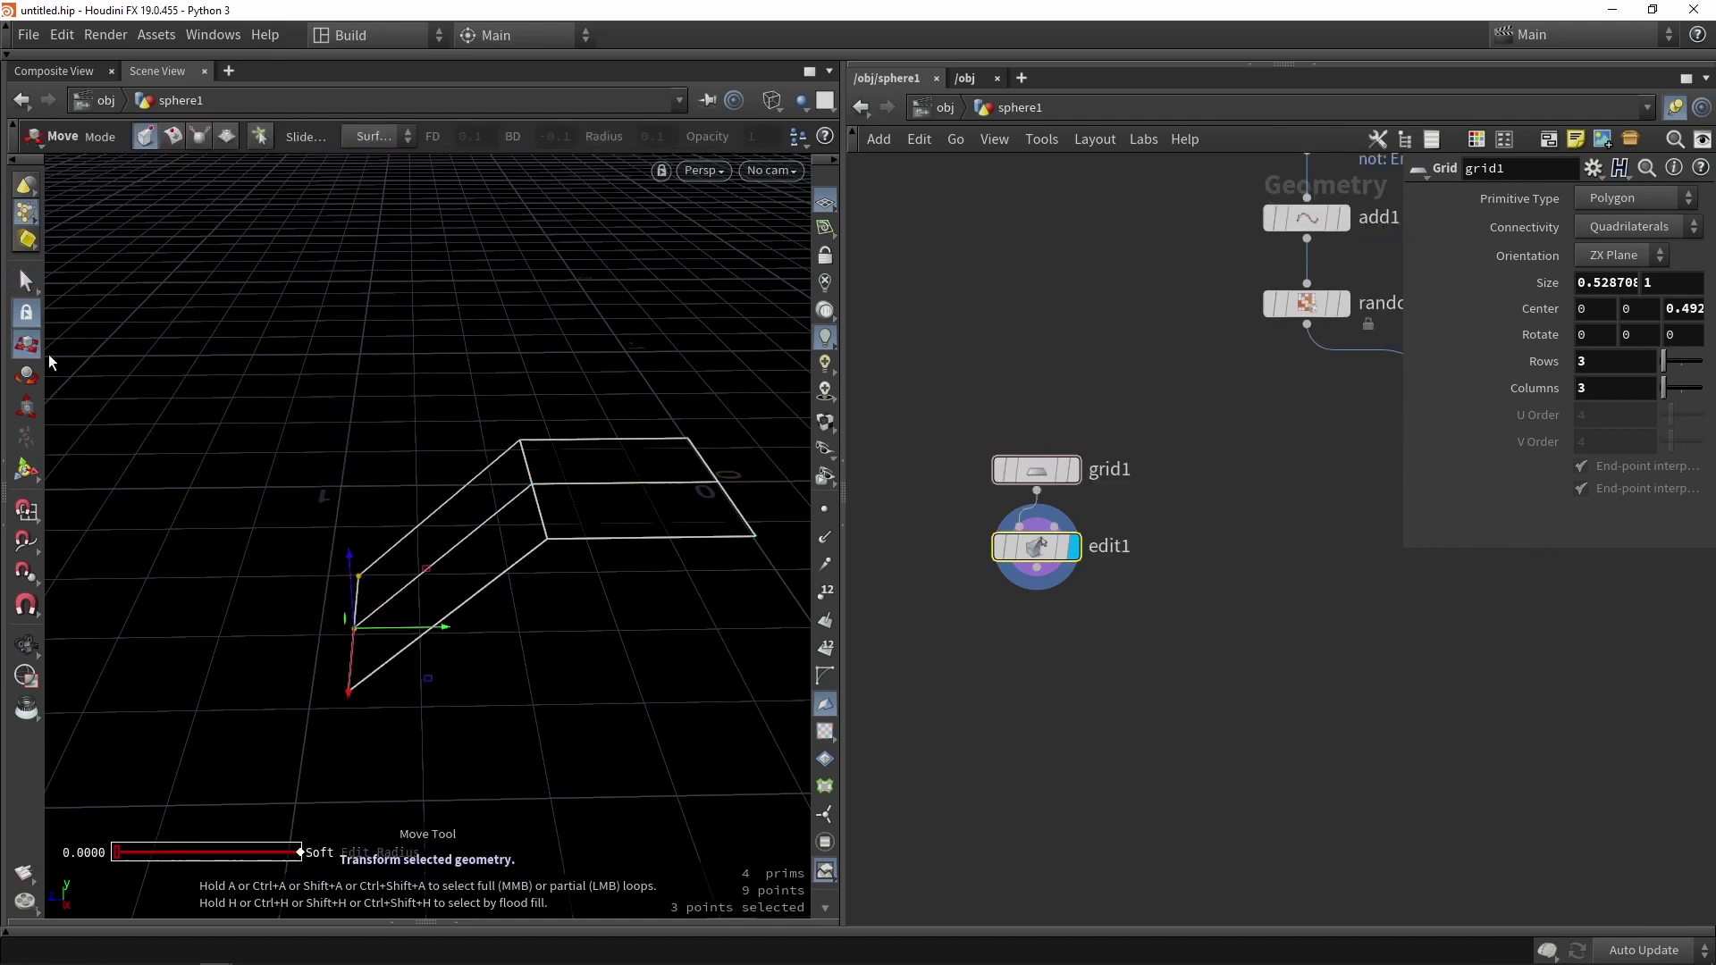
pyautogui.keyDown('alt'); pyautogui.moveTo(417, 390); pyautogui.dragTo(479, 372); pyautogui.keyUp('alt')
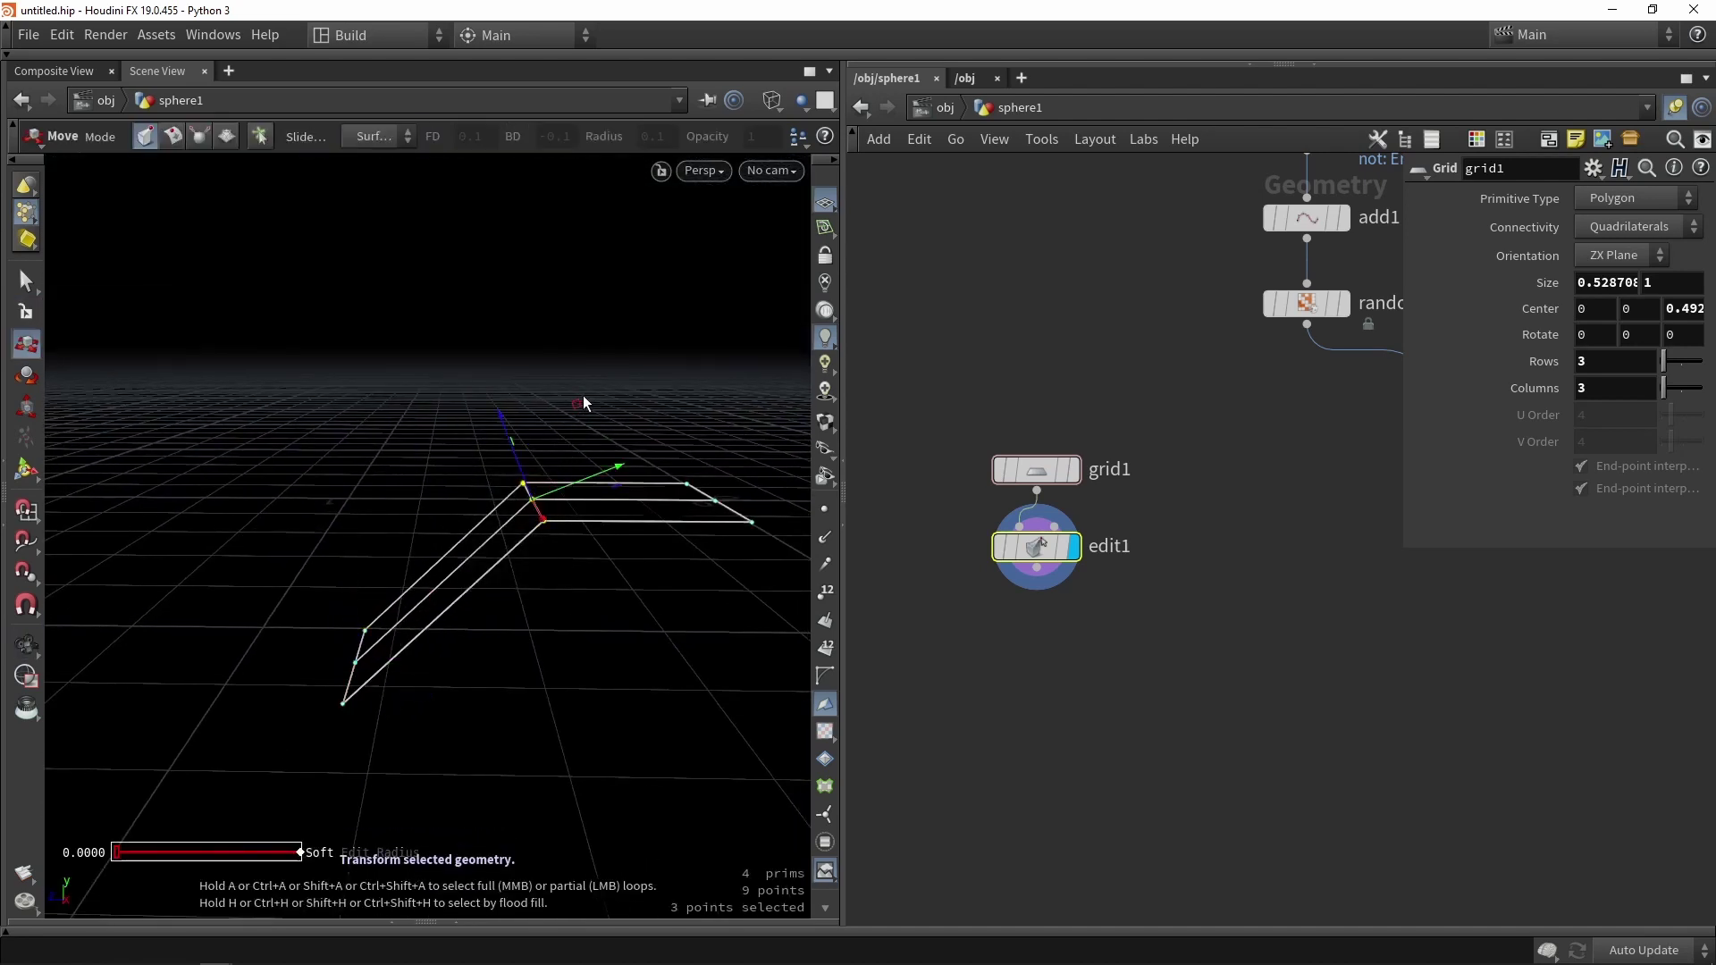
pyautogui.moveTo(579, 402); pyautogui.dragTo(534, 440)
# - Move the two corner points of the lowered end to form a pointed leaf tip
pyautogui.keyDown('alt'); pyautogui.moveTo(505, 551); pyautogui.dragTo(672, 596); pyautogui.keyUp('alt')
pyautogui.moveTo(576, 777); pyautogui.dragTo(475, 687)
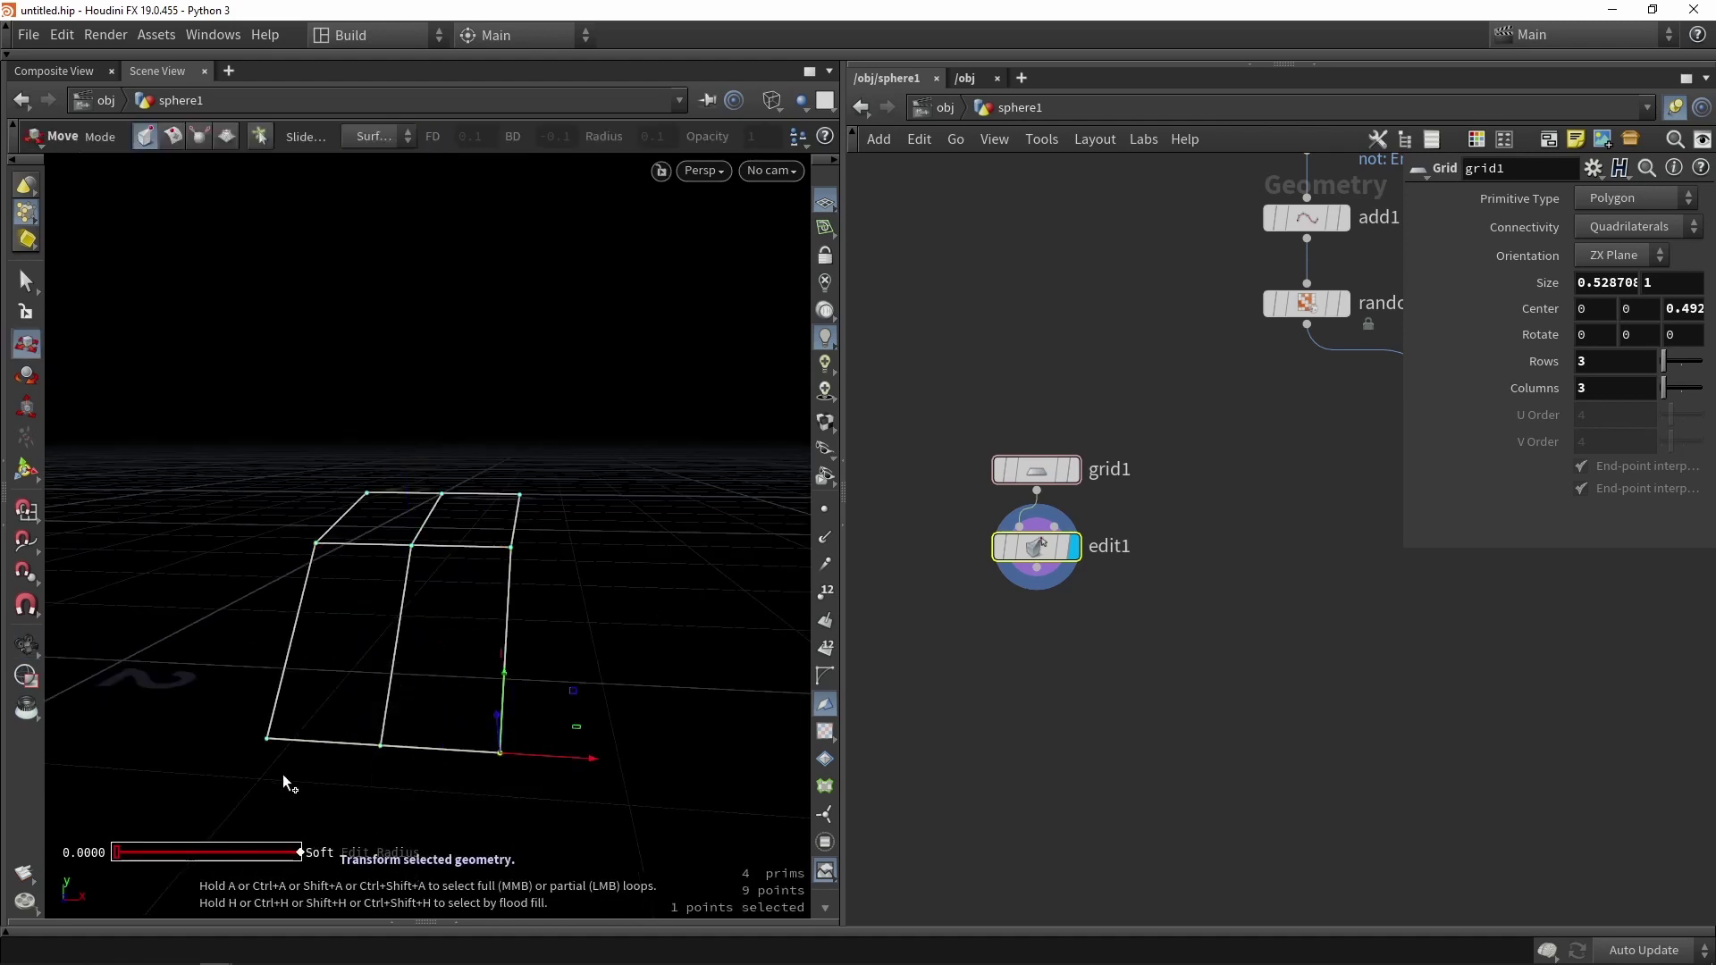
pyautogui.keyDown('shift'); pyautogui.moveTo(177, 671); pyautogui.dragTo(302, 774); pyautogui.keyUp('shift')
pyautogui.keyDown('alt'); pyautogui.moveTo(302, 774); pyautogui.dragTo(139, 723); pyautogui.keyUp('alt')
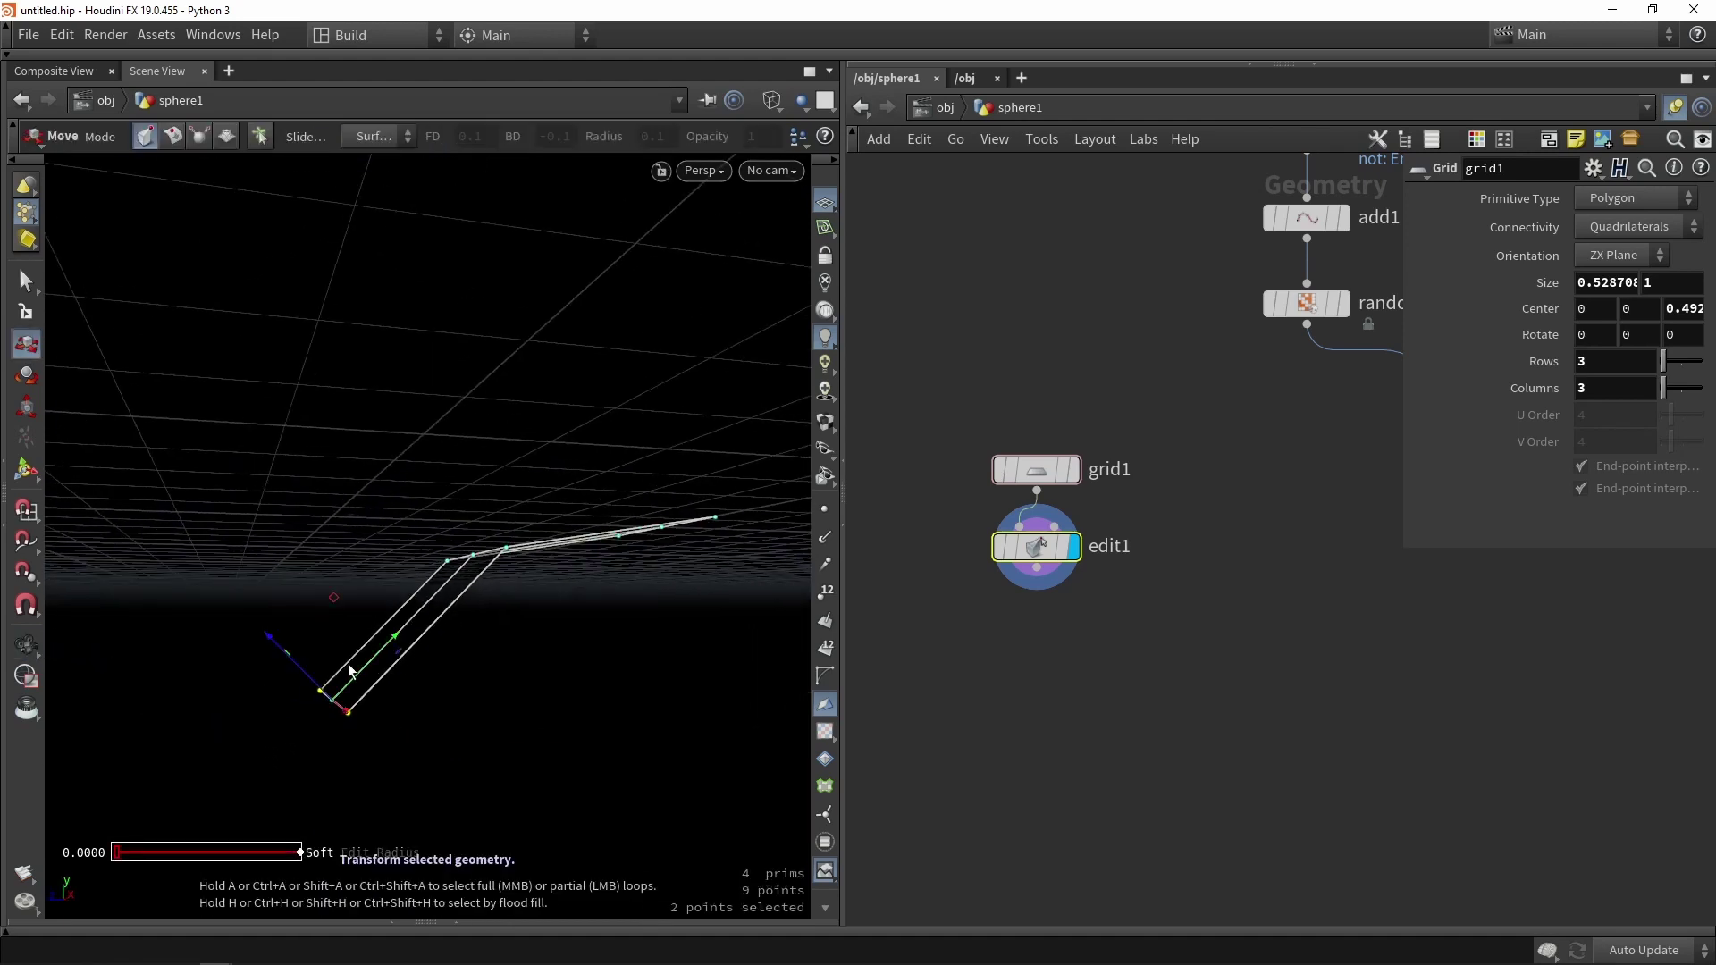
pyautogui.press('Escape')
pyautogui.moveTo(388, 651); pyautogui.dragTo(504, 780)
pyautogui.press('t')
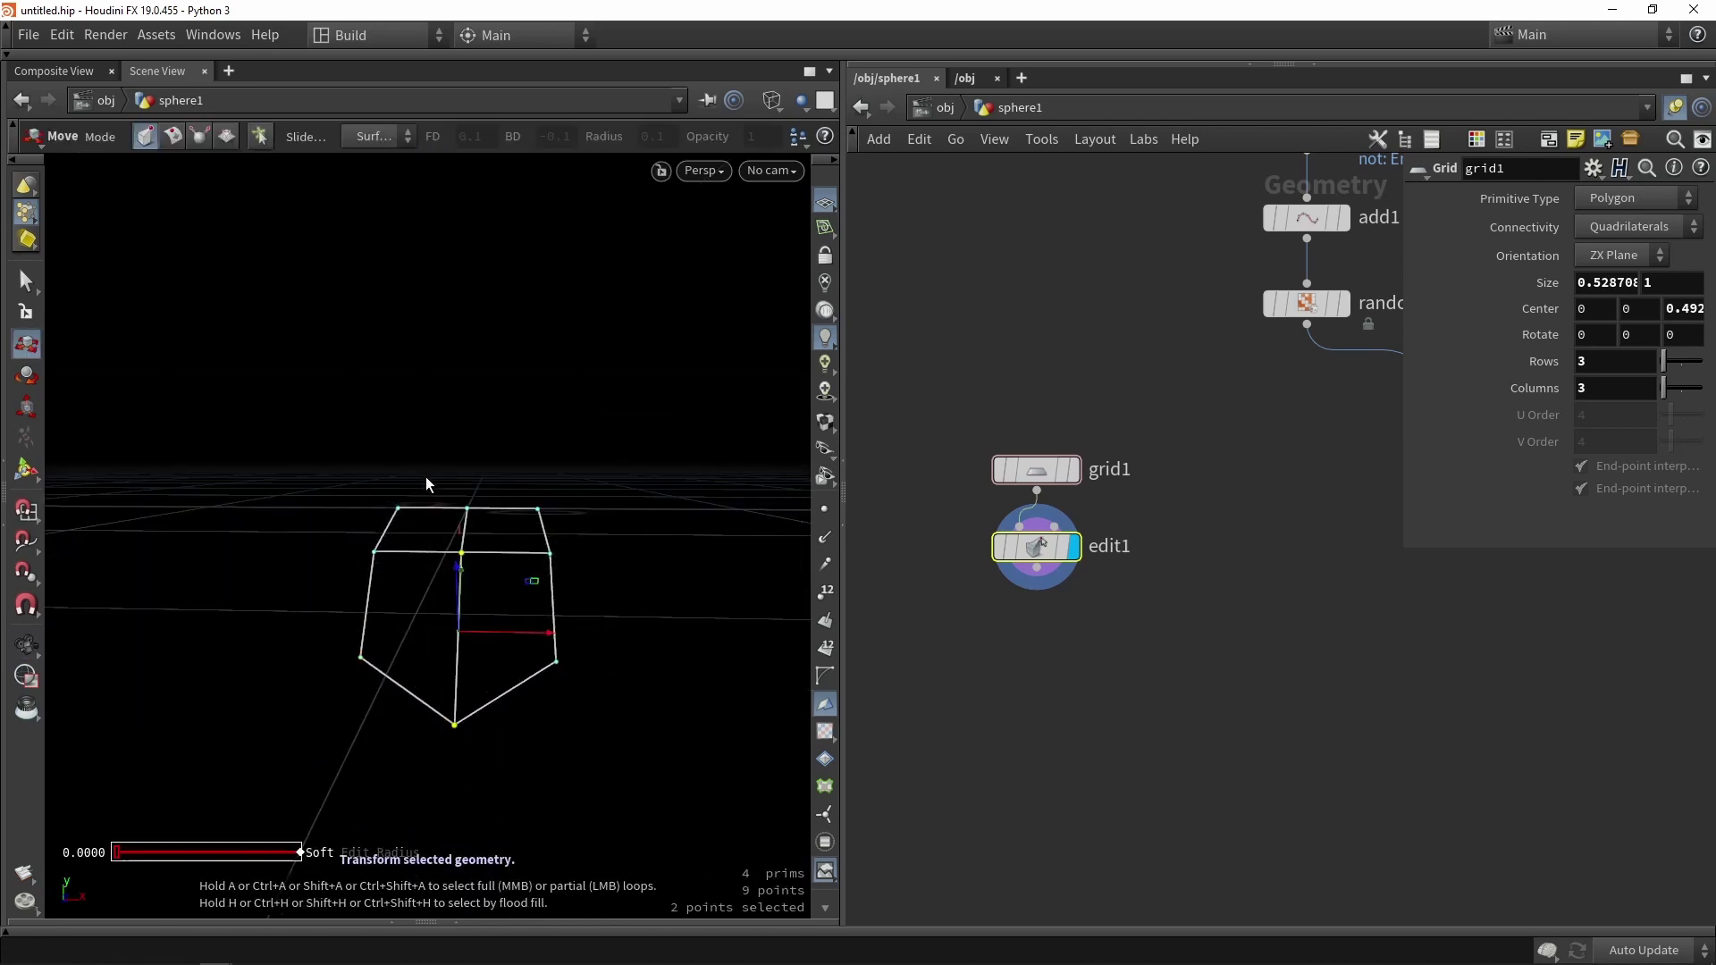
# - Move the six points along both long sides to crease the leaf along its center line
pyautogui.moveTo(348, 469); pyautogui.dragTo(402, 717)
pyautogui.keyDown('shift'); pyautogui.moveTo(625, 716); pyautogui.dragTo(520, 381); pyautogui.keyUp('shift')
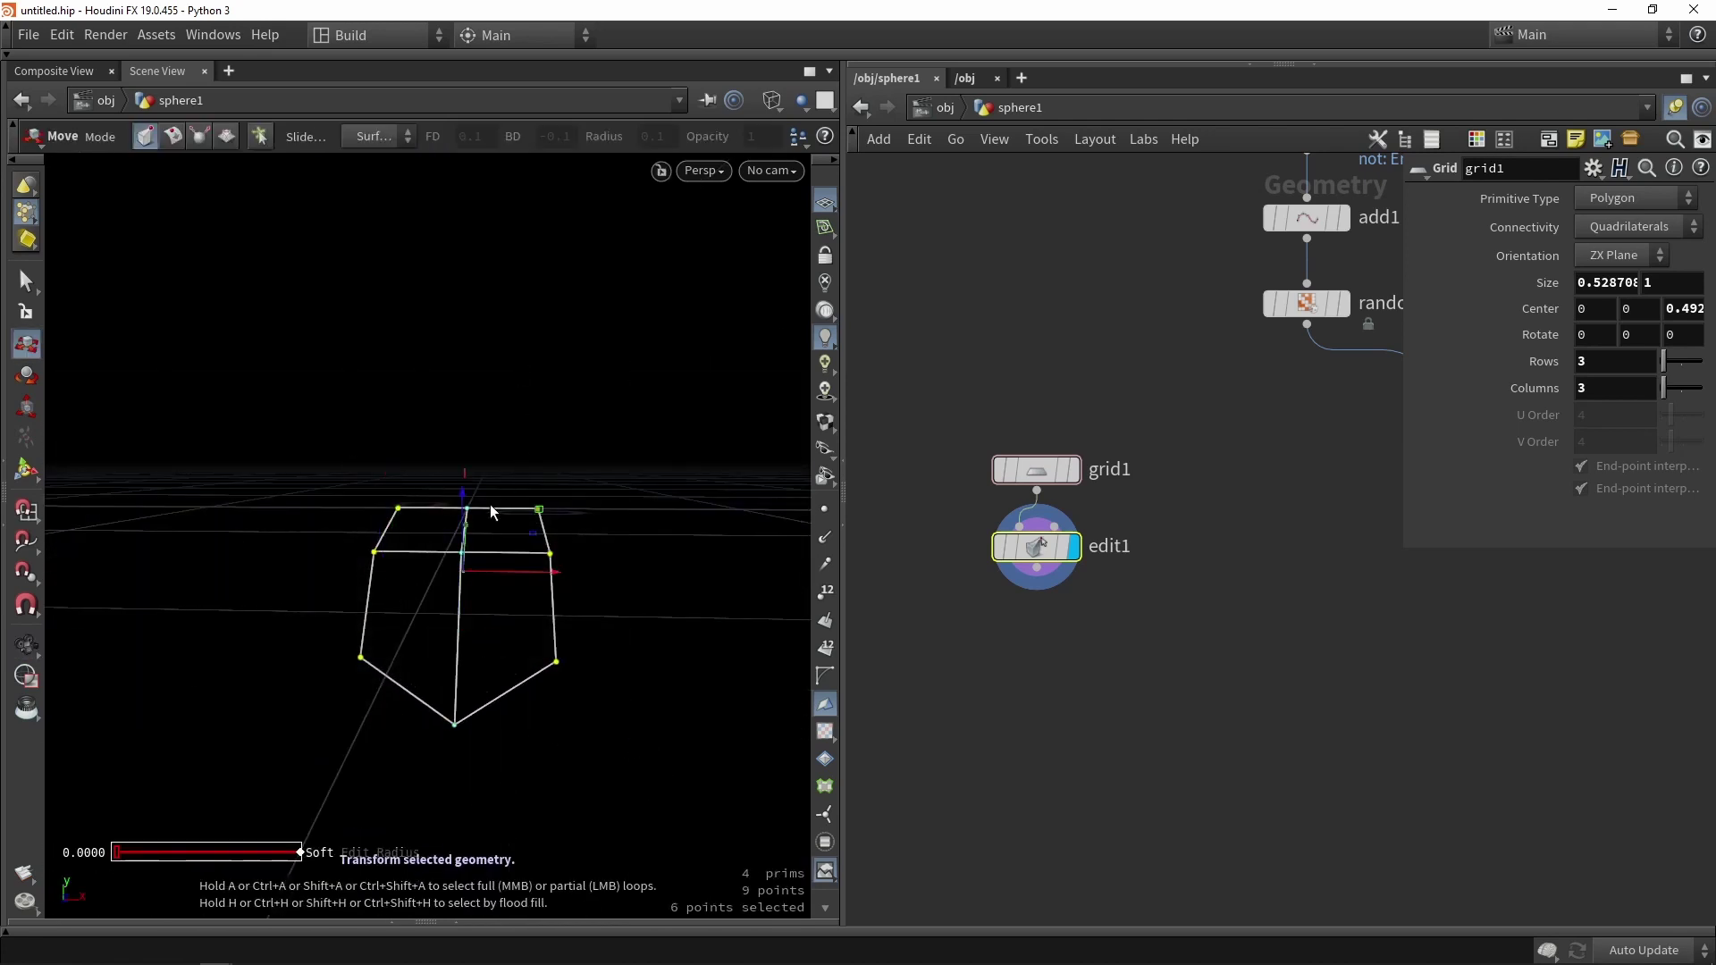
pyautogui.moveTo(490, 504)
pyautogui.mouseDown()
pyautogui.moveTo(465, 518)
pyautogui.moveTo(306, 491)
pyautogui.moveTo(65, 536)
pyautogui.moveTo(375, 509)
pyautogui.moveTo(456, 541)
pyautogui.mouseUp()
pyautogui.press('Escape')
# - Hide the reference grid and return the viewport to shaded display to inspect the leaf
pyautogui.click(825, 203)
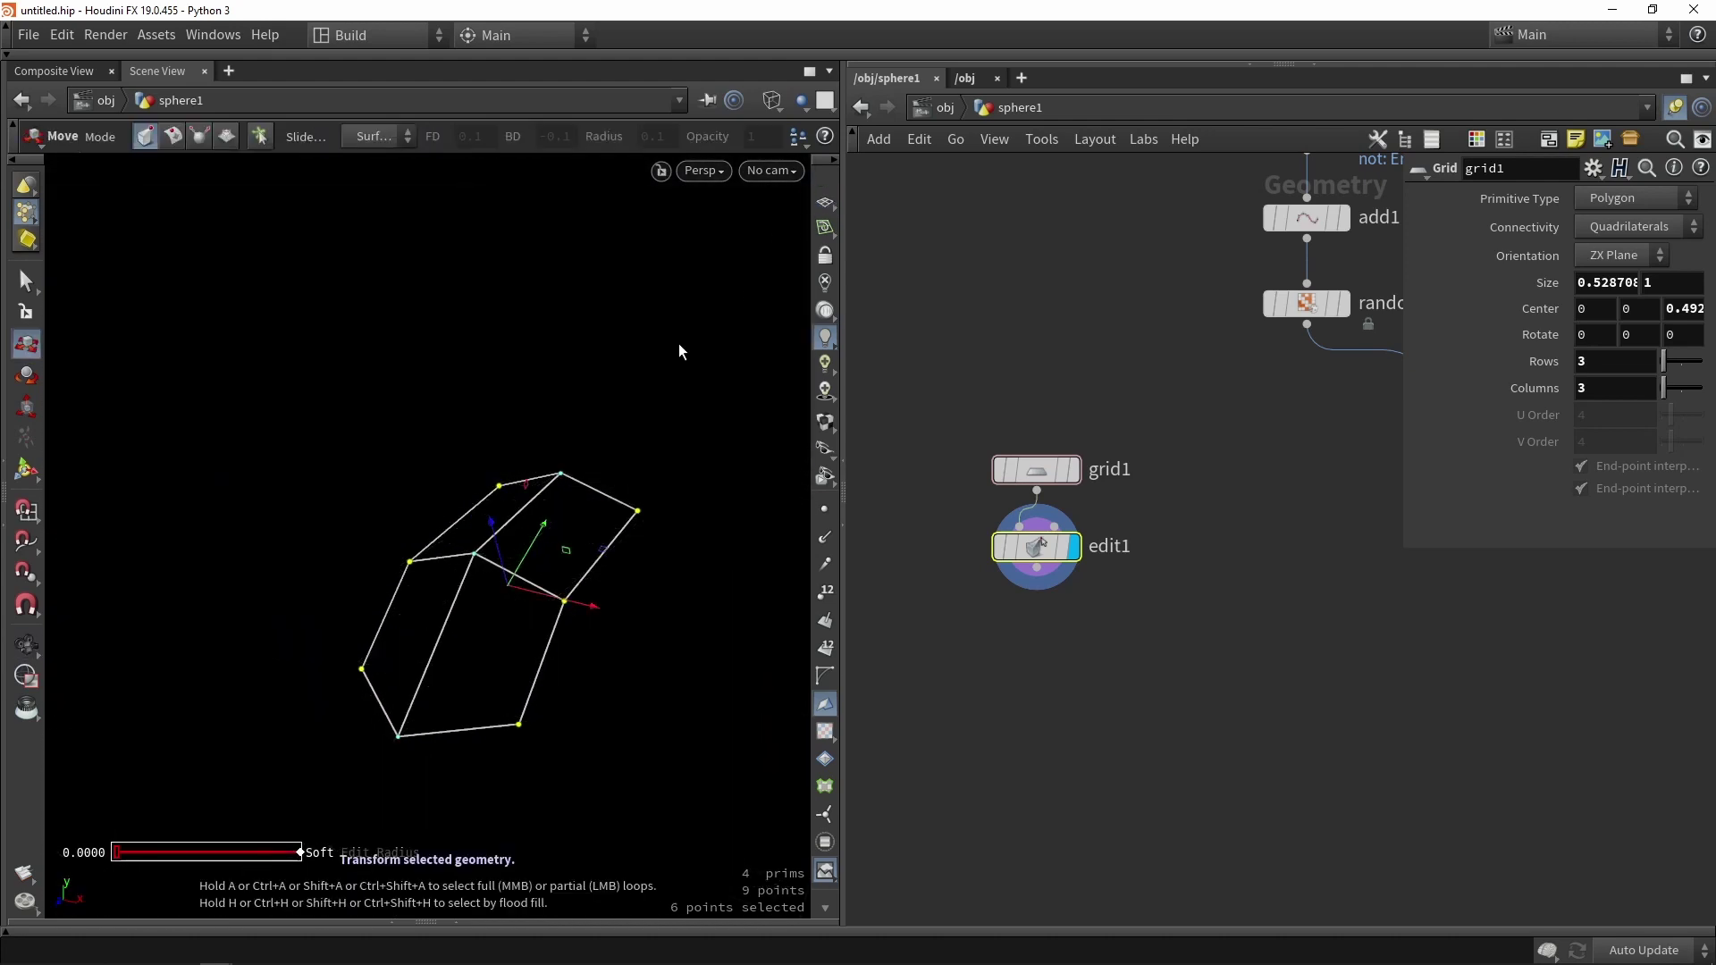
pyautogui.hotkey('shift', 'w')
pyautogui.moveTo(630, 451)
pyautogui.keyDown('alt'); pyautogui.mouseDown()
pyautogui.moveTo(543, 415)
pyautogui.moveTo(636, 539)
pyautogui.mouseUp(); pyautogui.keyUp('alt')
pyautogui.press('t')
# - Add a Copy to Points node below the edit1 and attribtransfer1 nodes
pyautogui.scroll(-3, 1113, 540)
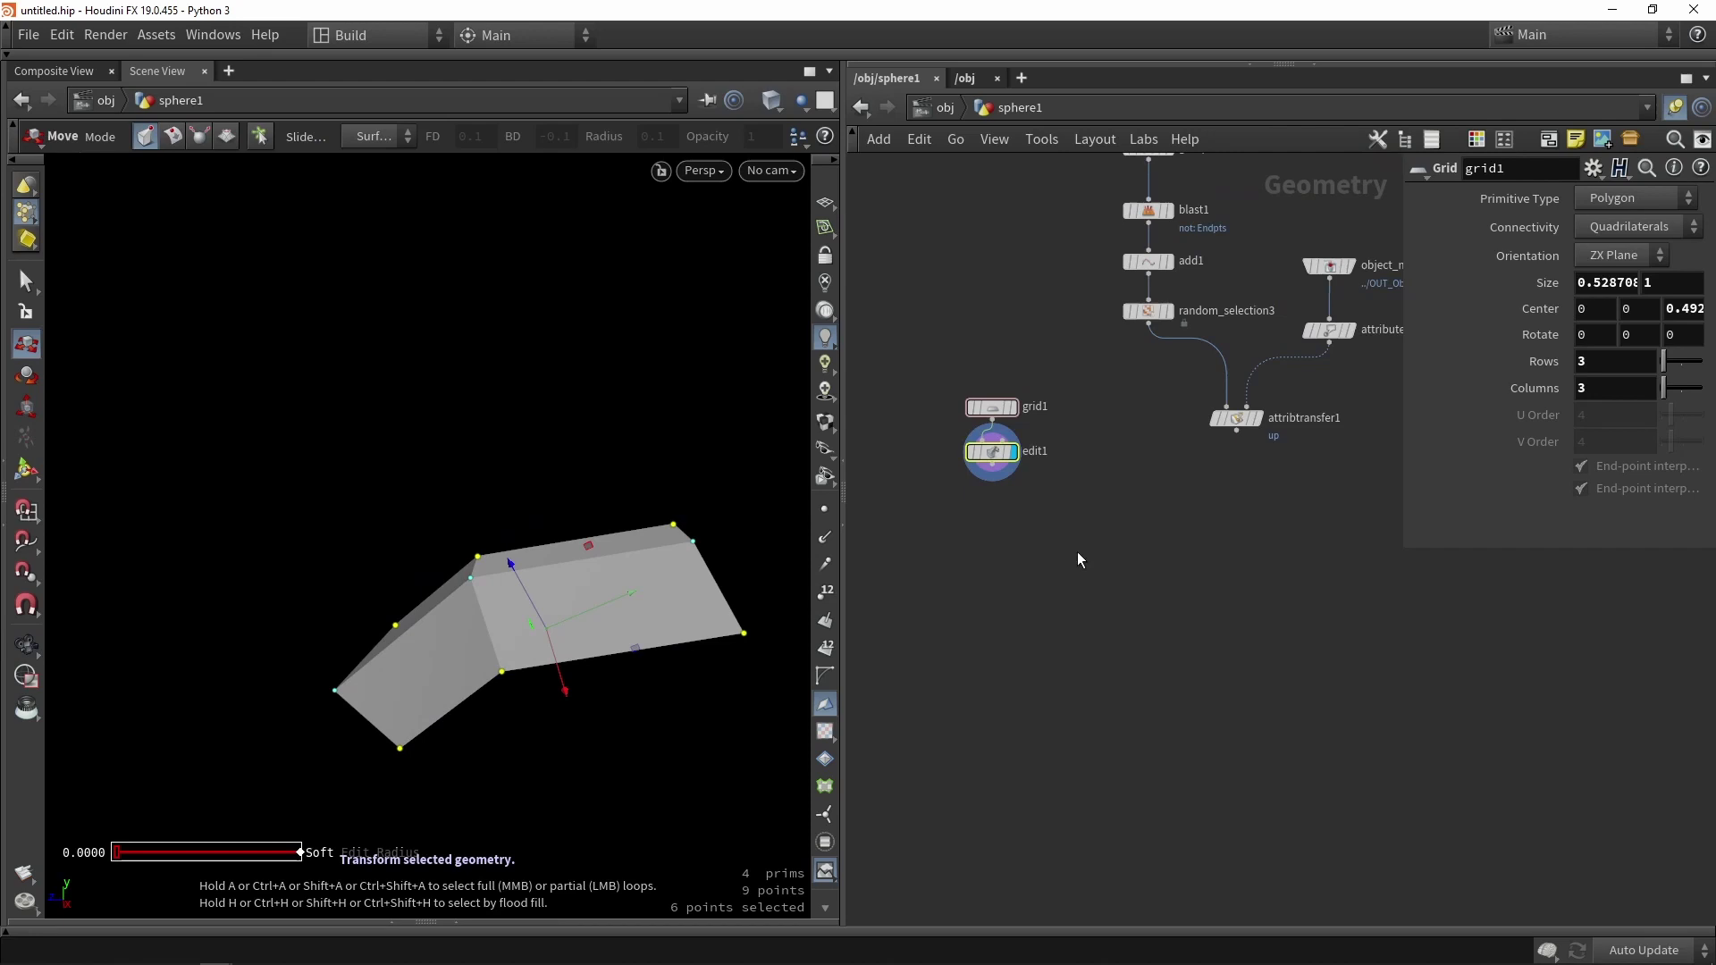
pyautogui.press('Tab')
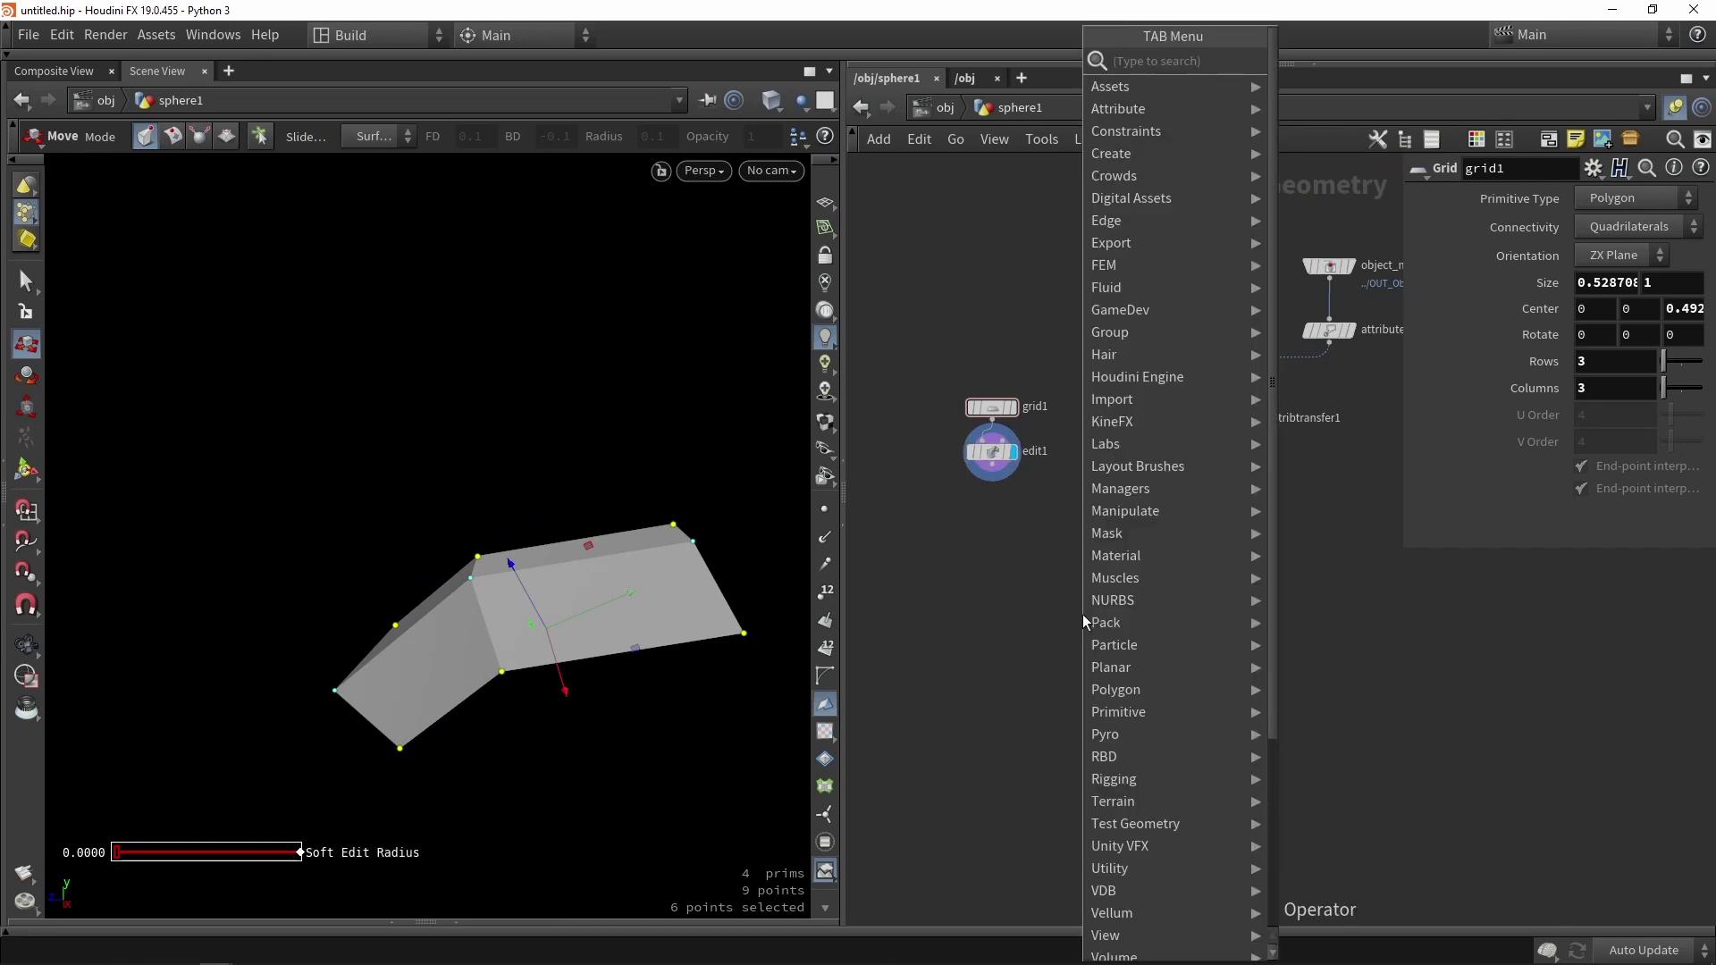
pyautogui.write('cop')
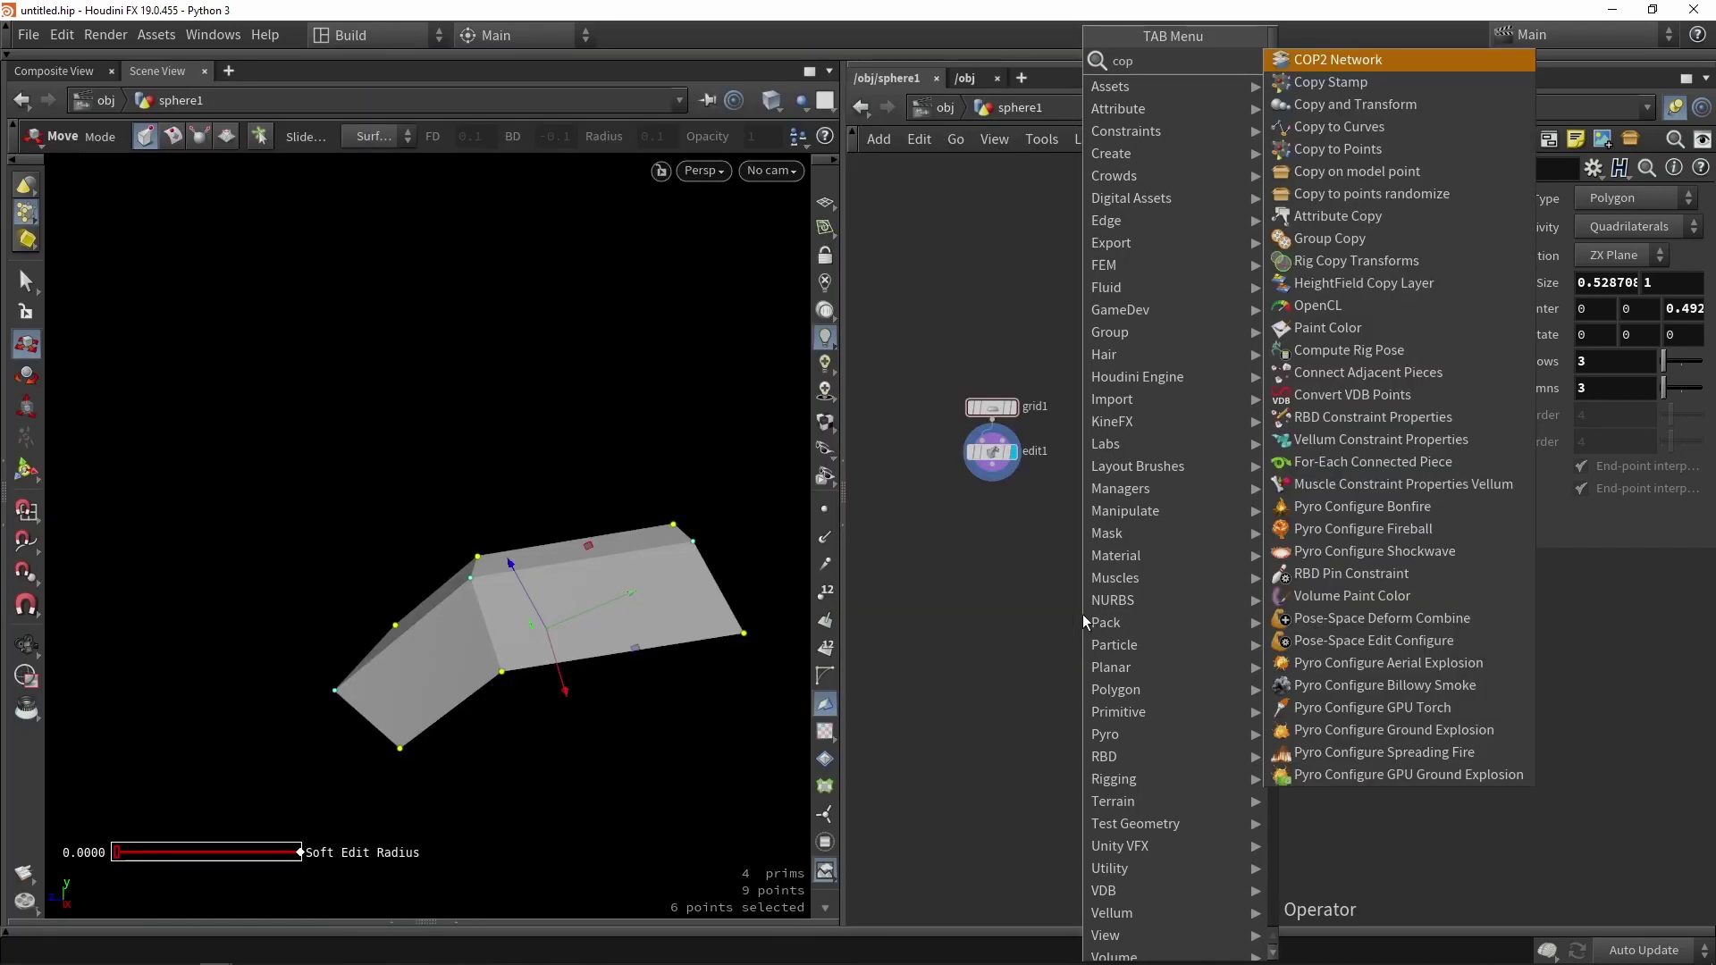
pyautogui.write('y to')
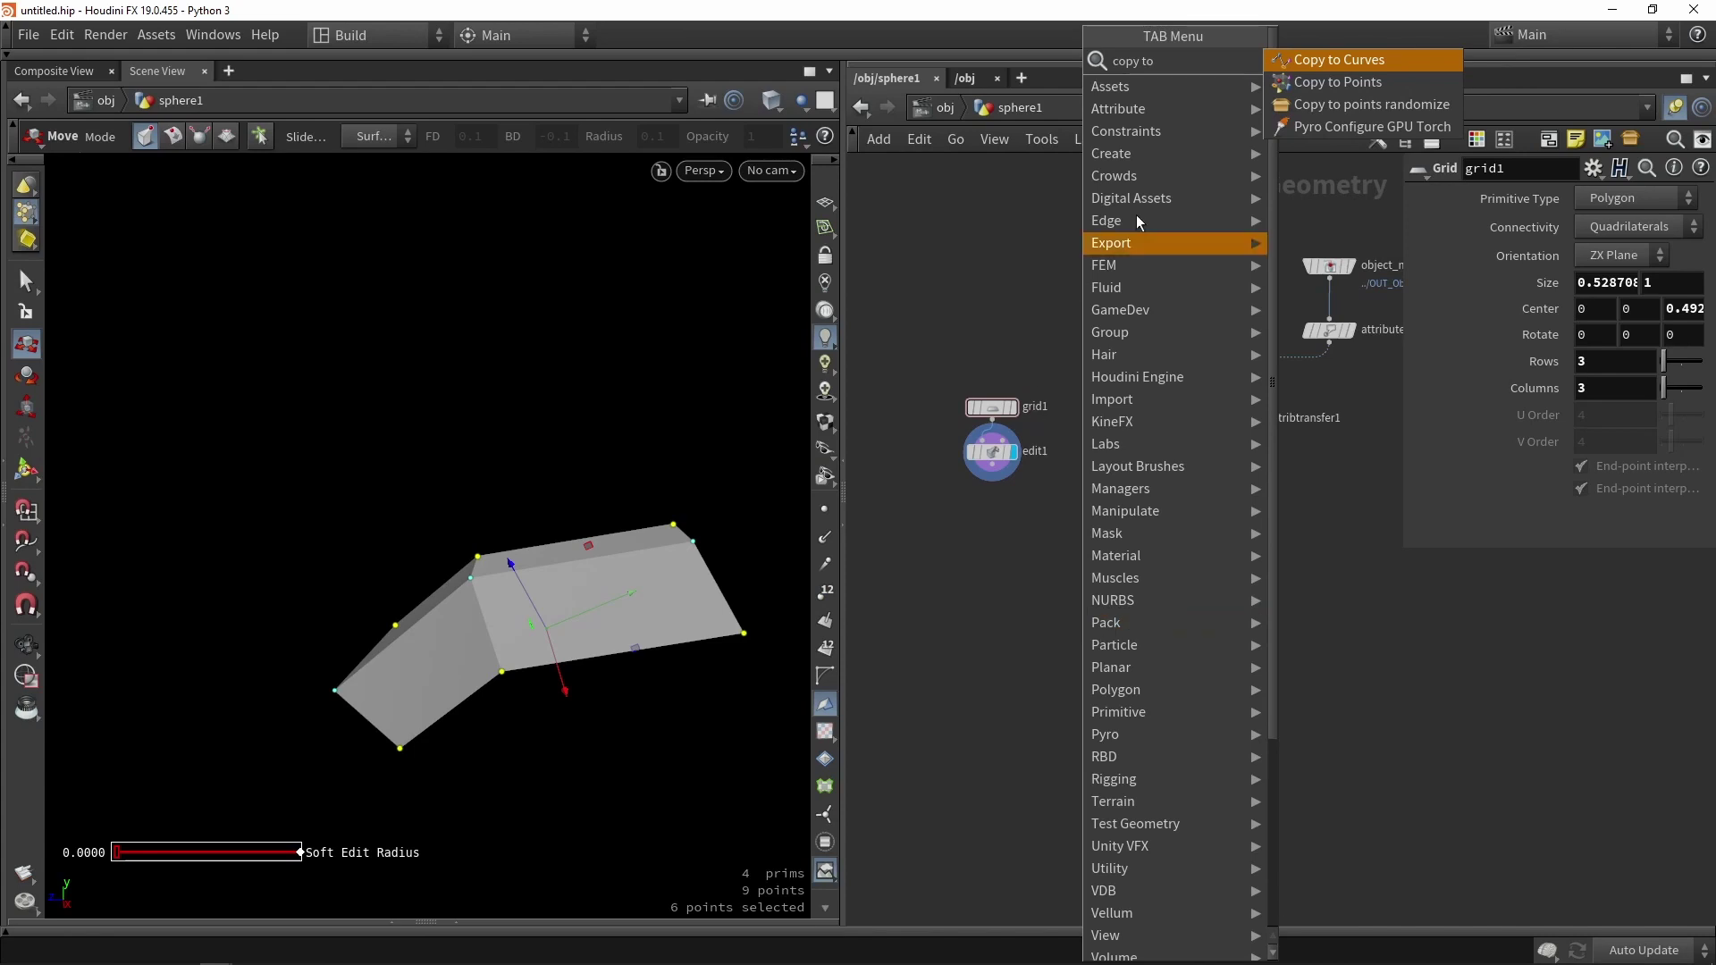
pyautogui.press('Down')
pyautogui.press('Return')
pyautogui.click(1116, 680)
# - Connect edit1 to the first input and attribtransfer1 to the second input of copytopoints1, and display it
pyautogui.click(983, 462)
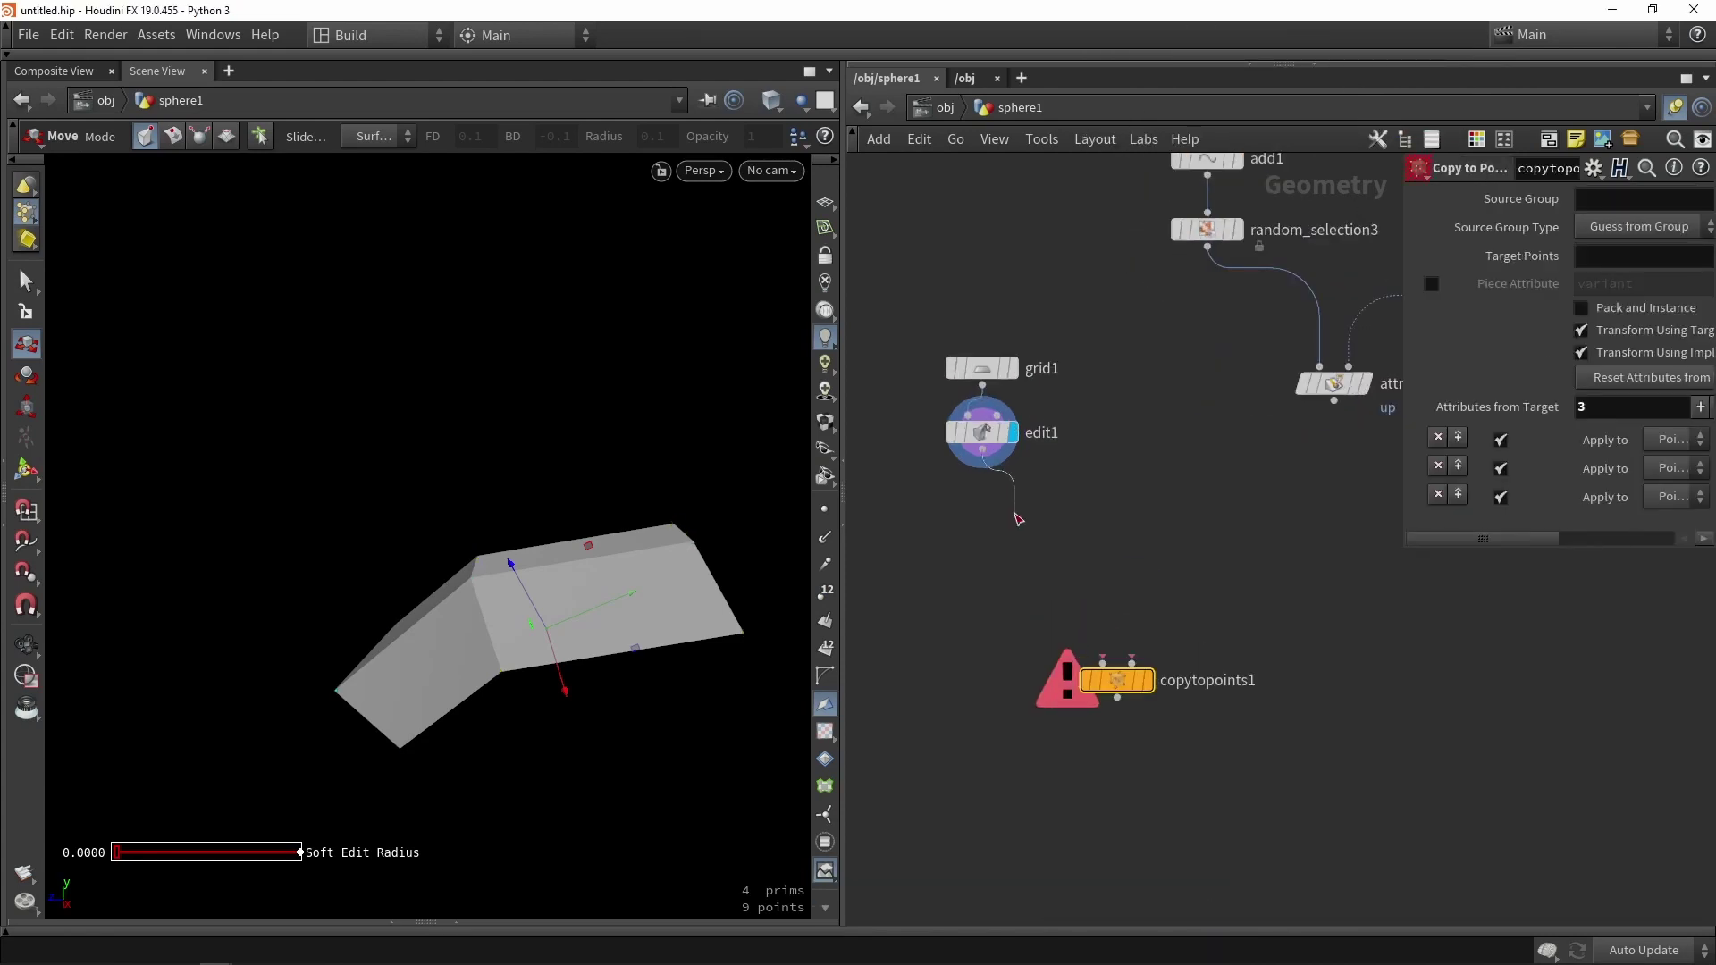
pyautogui.click(1103, 663)
pyautogui.click(1333, 401)
pyautogui.click(1132, 663)
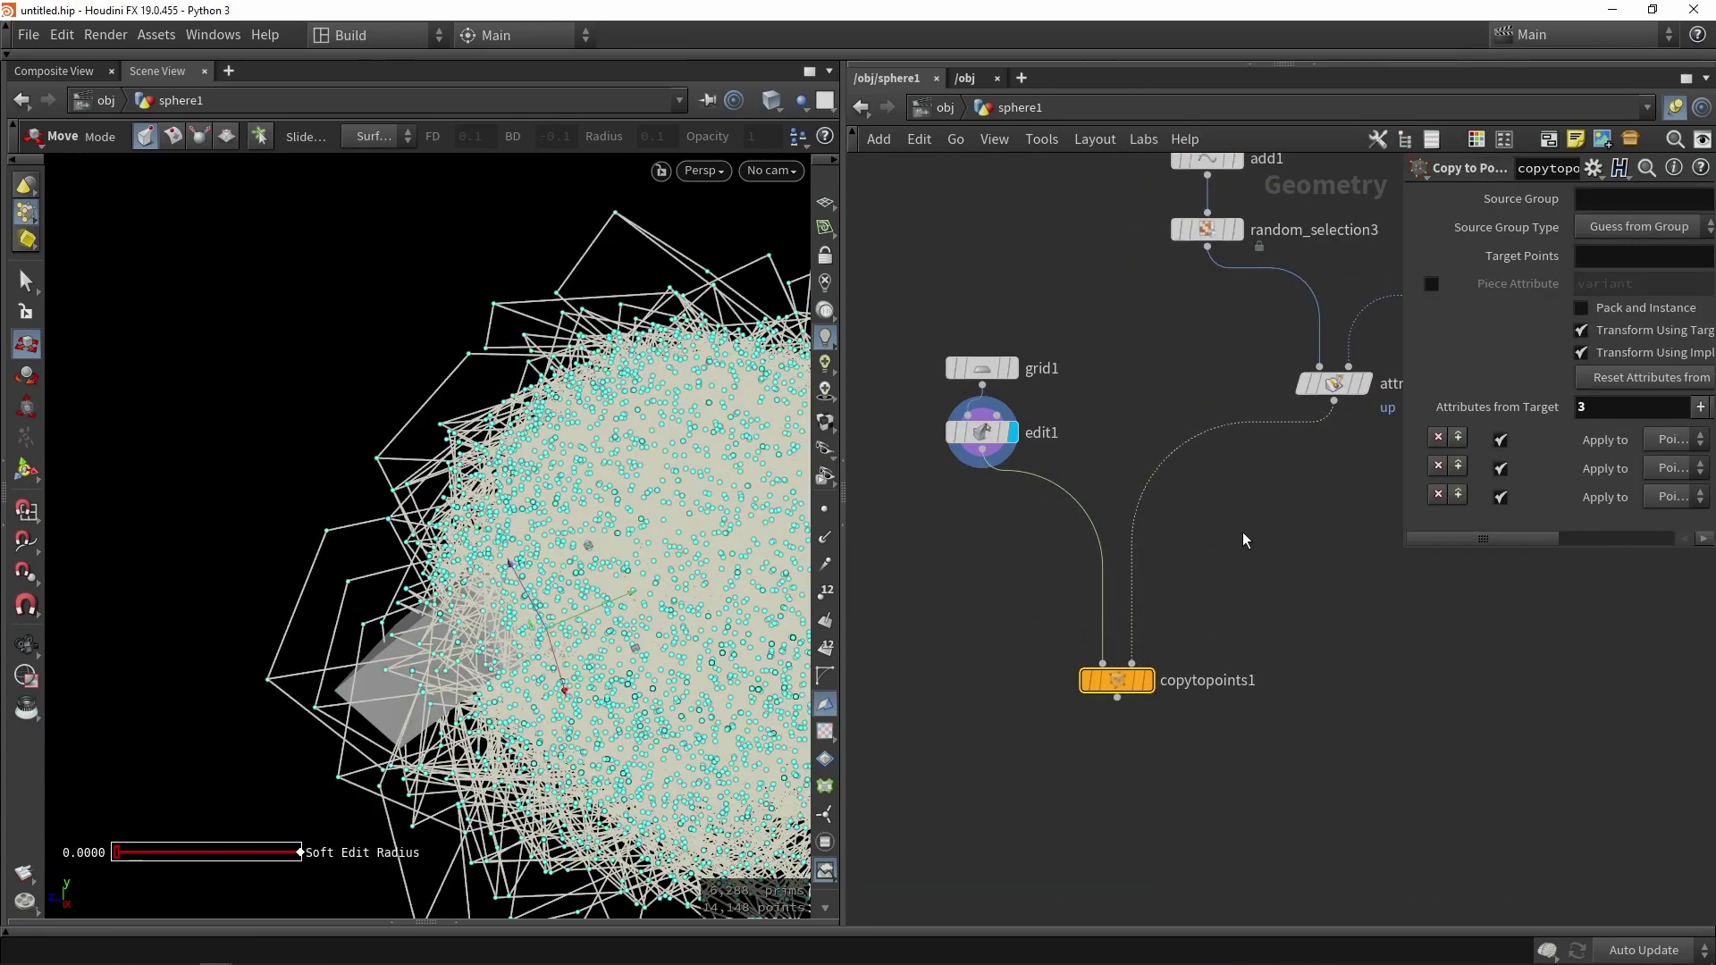
pyautogui.click(1150, 681)
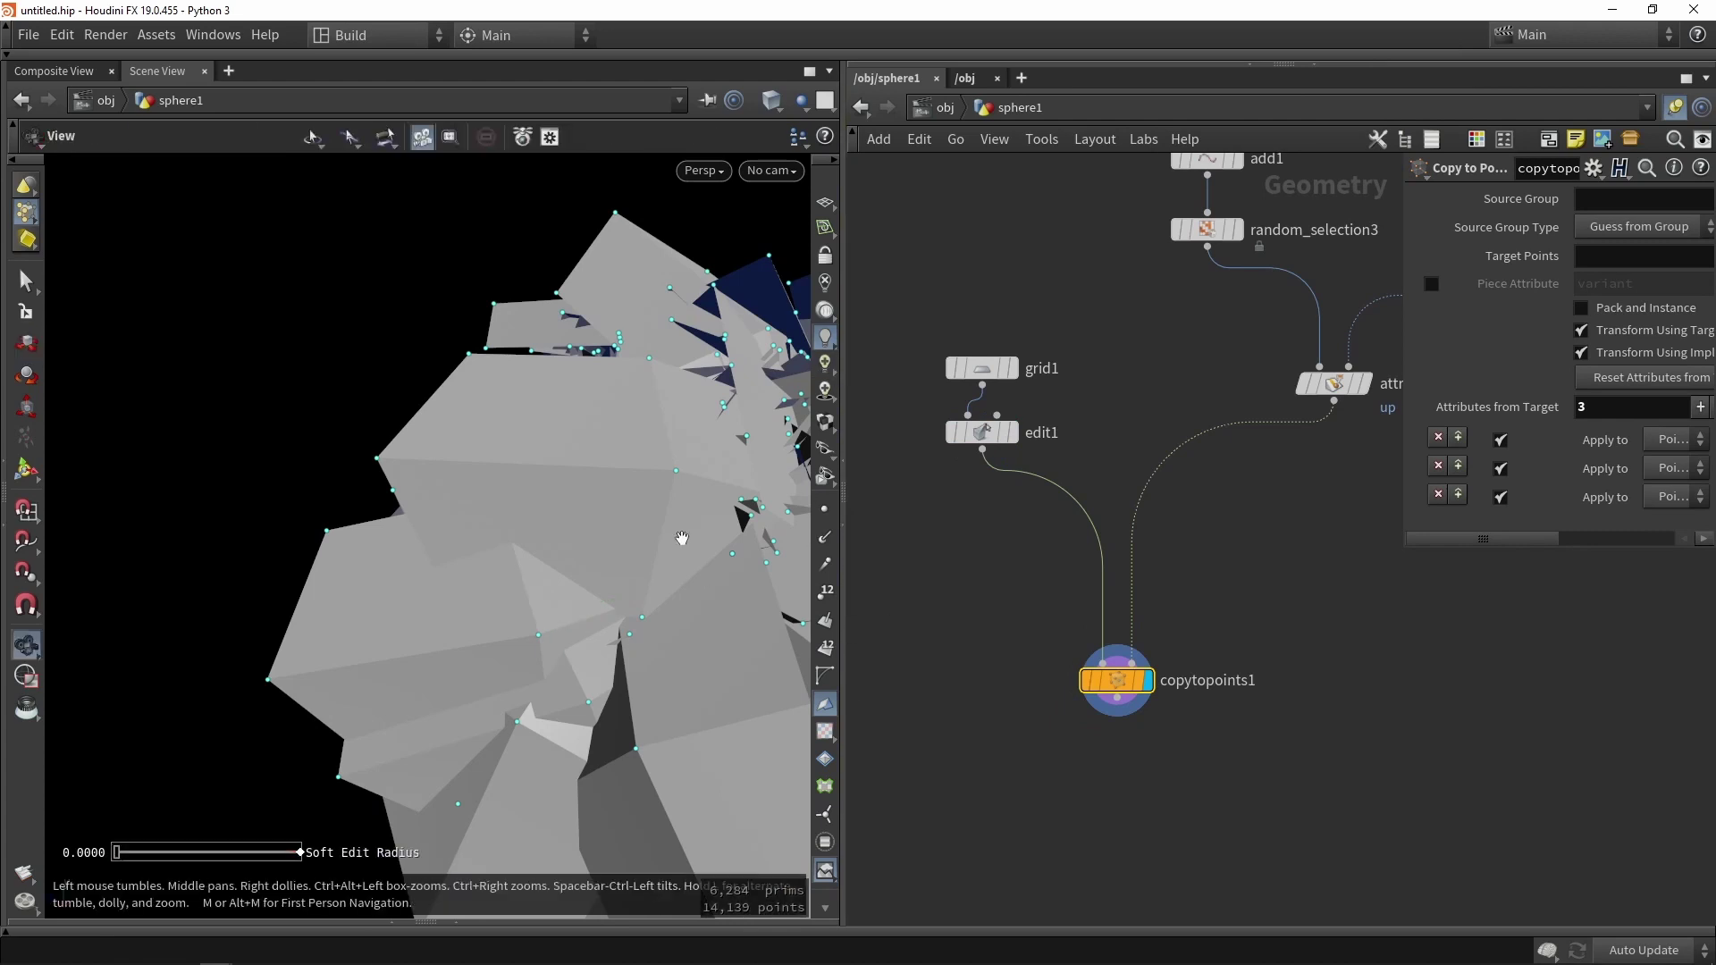
# - Insert a Transform node between edit1 and copytopoints1 and set its uniform scale to 0.16
pyautogui.keyDown('alt'); pyautogui.moveTo(681, 538); pyautogui.dragTo(1025, 585); pyautogui.keyUp('alt')
pyautogui.press('t')
pyautogui.press('Tab')
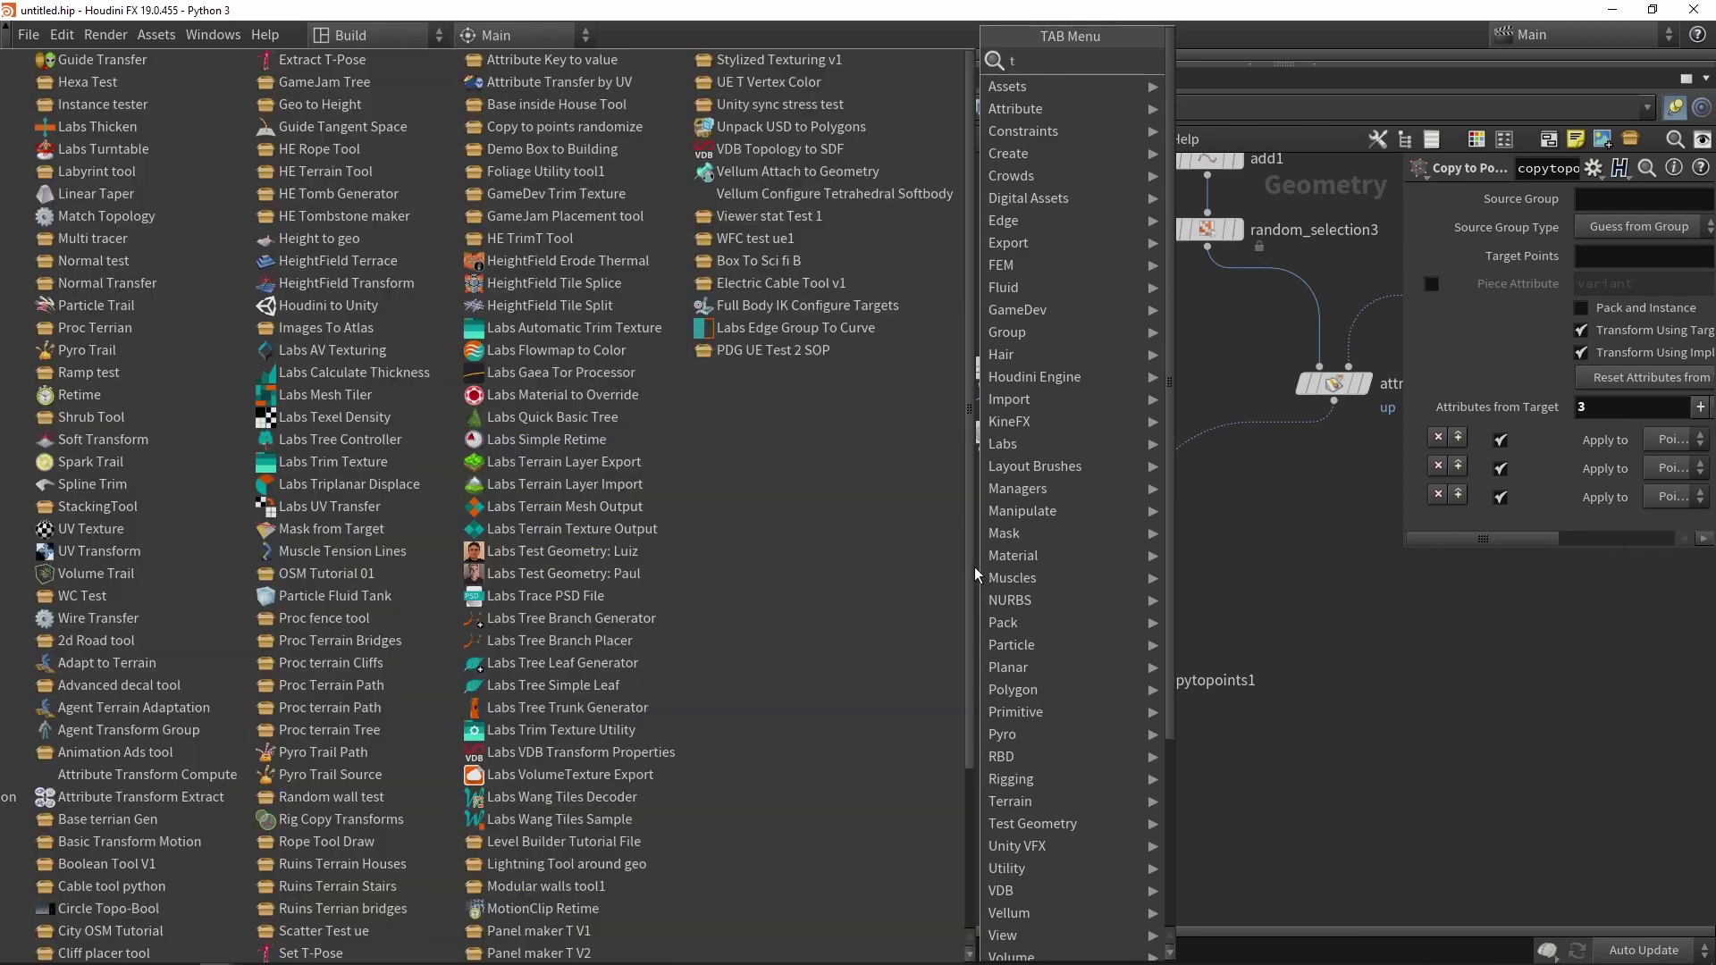
pyautogui.moveTo(1085, 463)
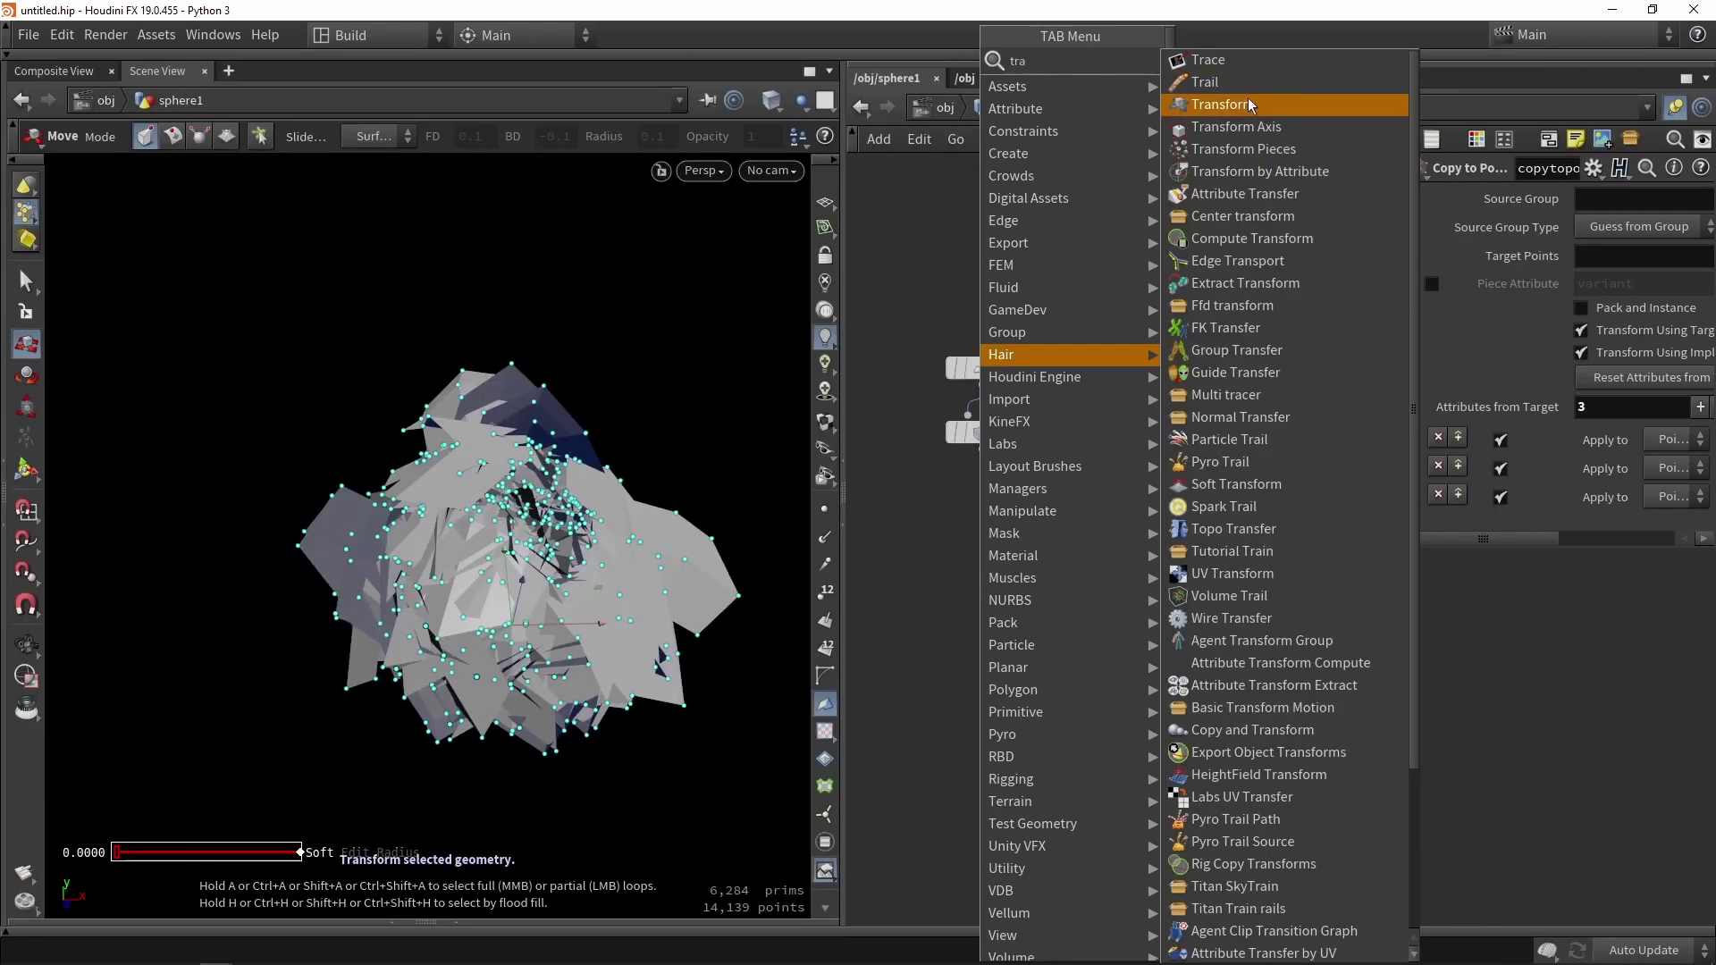
pyautogui.click(1248, 98)
pyautogui.click(1055, 481)
pyautogui.scroll(1, 1054, 483)
pyautogui.moveTo(1057, 514); pyautogui.dragTo(975, 525)
pyautogui.moveTo(1419, 549); pyautogui.dragTo(1421, 576)
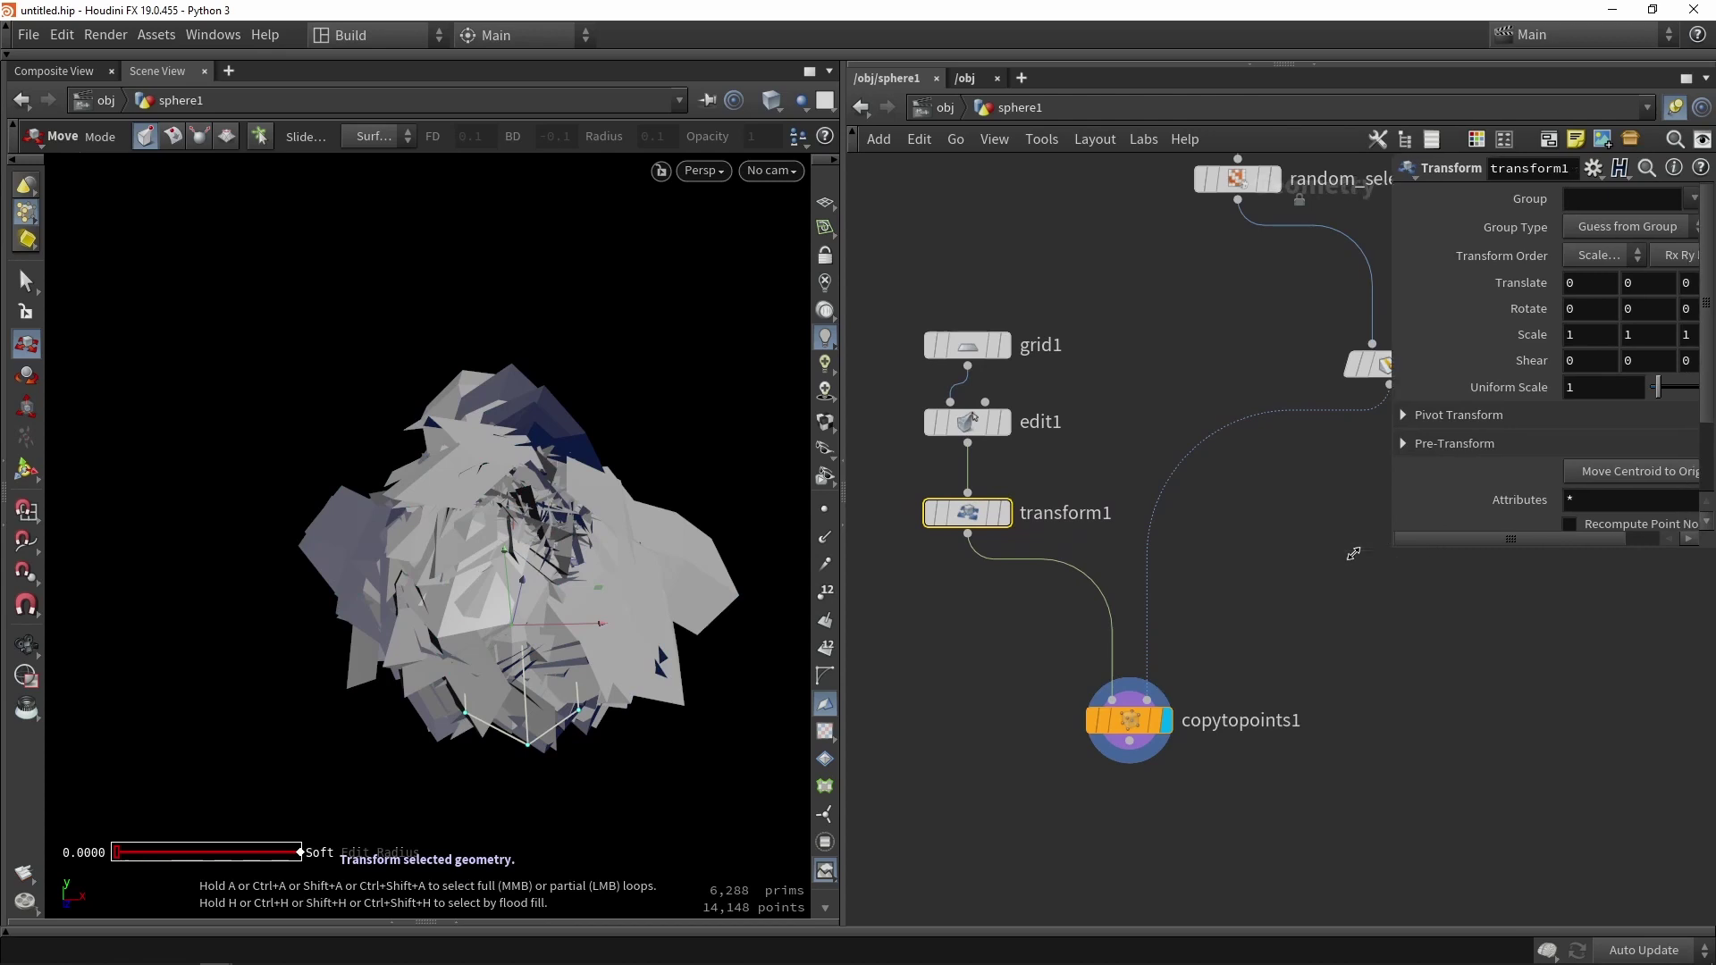
pyautogui.moveTo(1436, 387); pyautogui.dragTo(1414, 381)
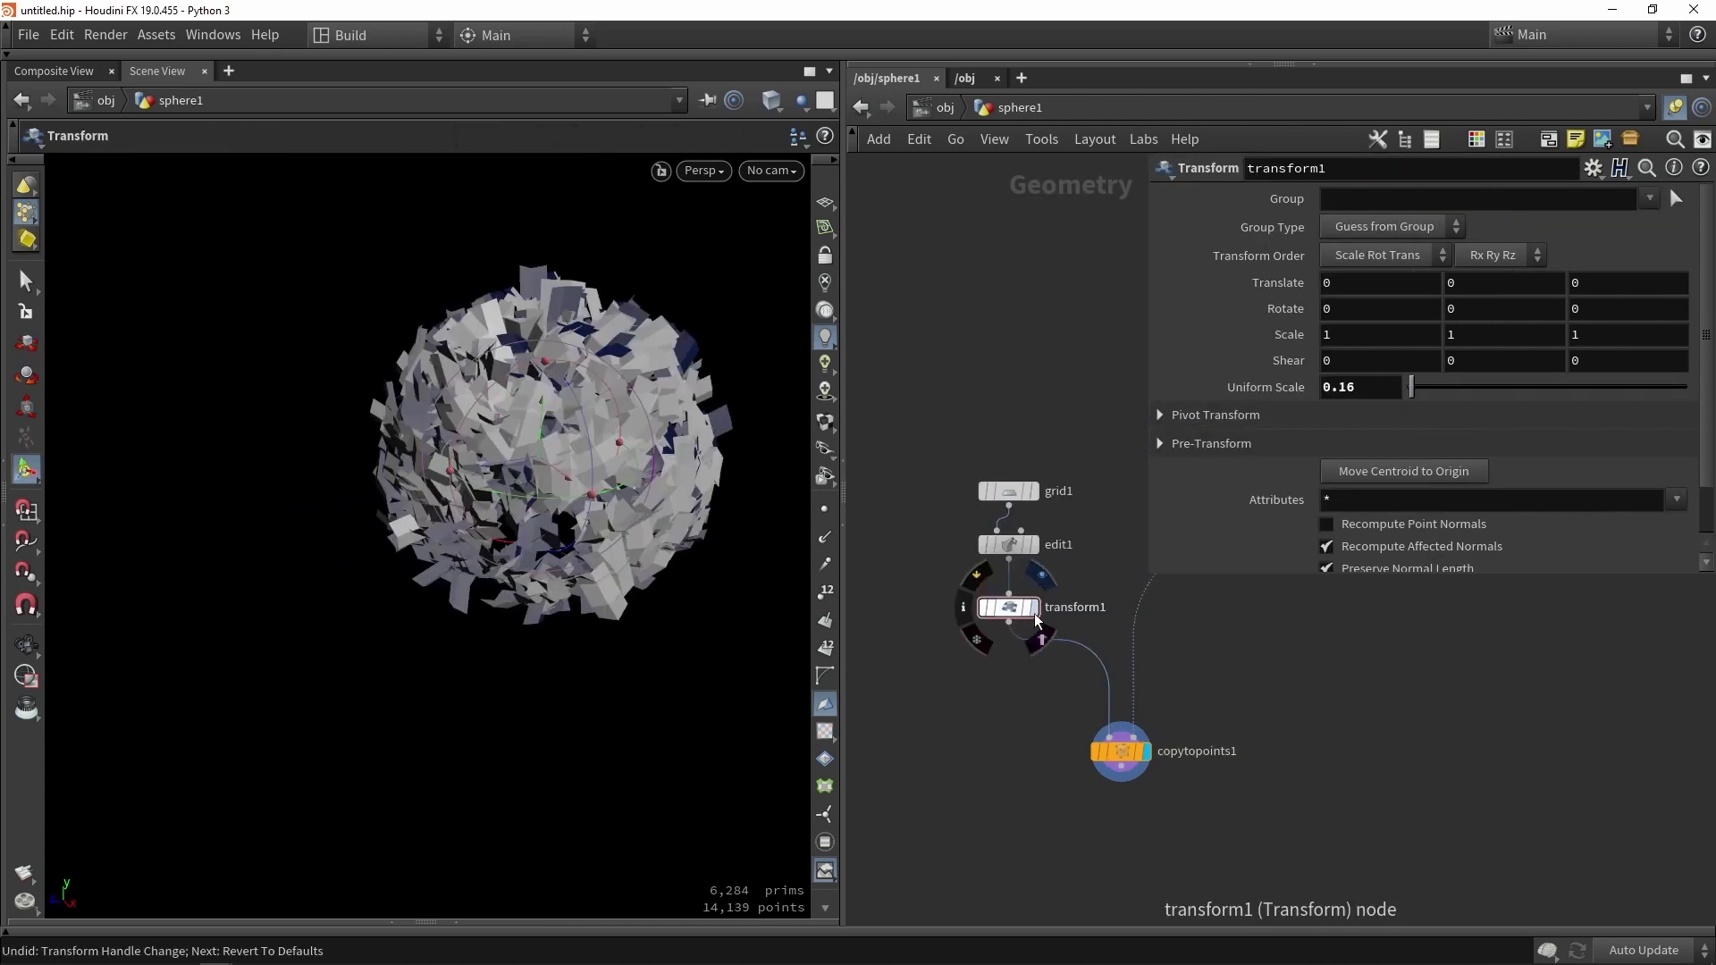
# - Display transform1, rotate the leaf to about -77.55 degrees around X, and display copytopoints1 again
pyautogui.click(1035, 613)
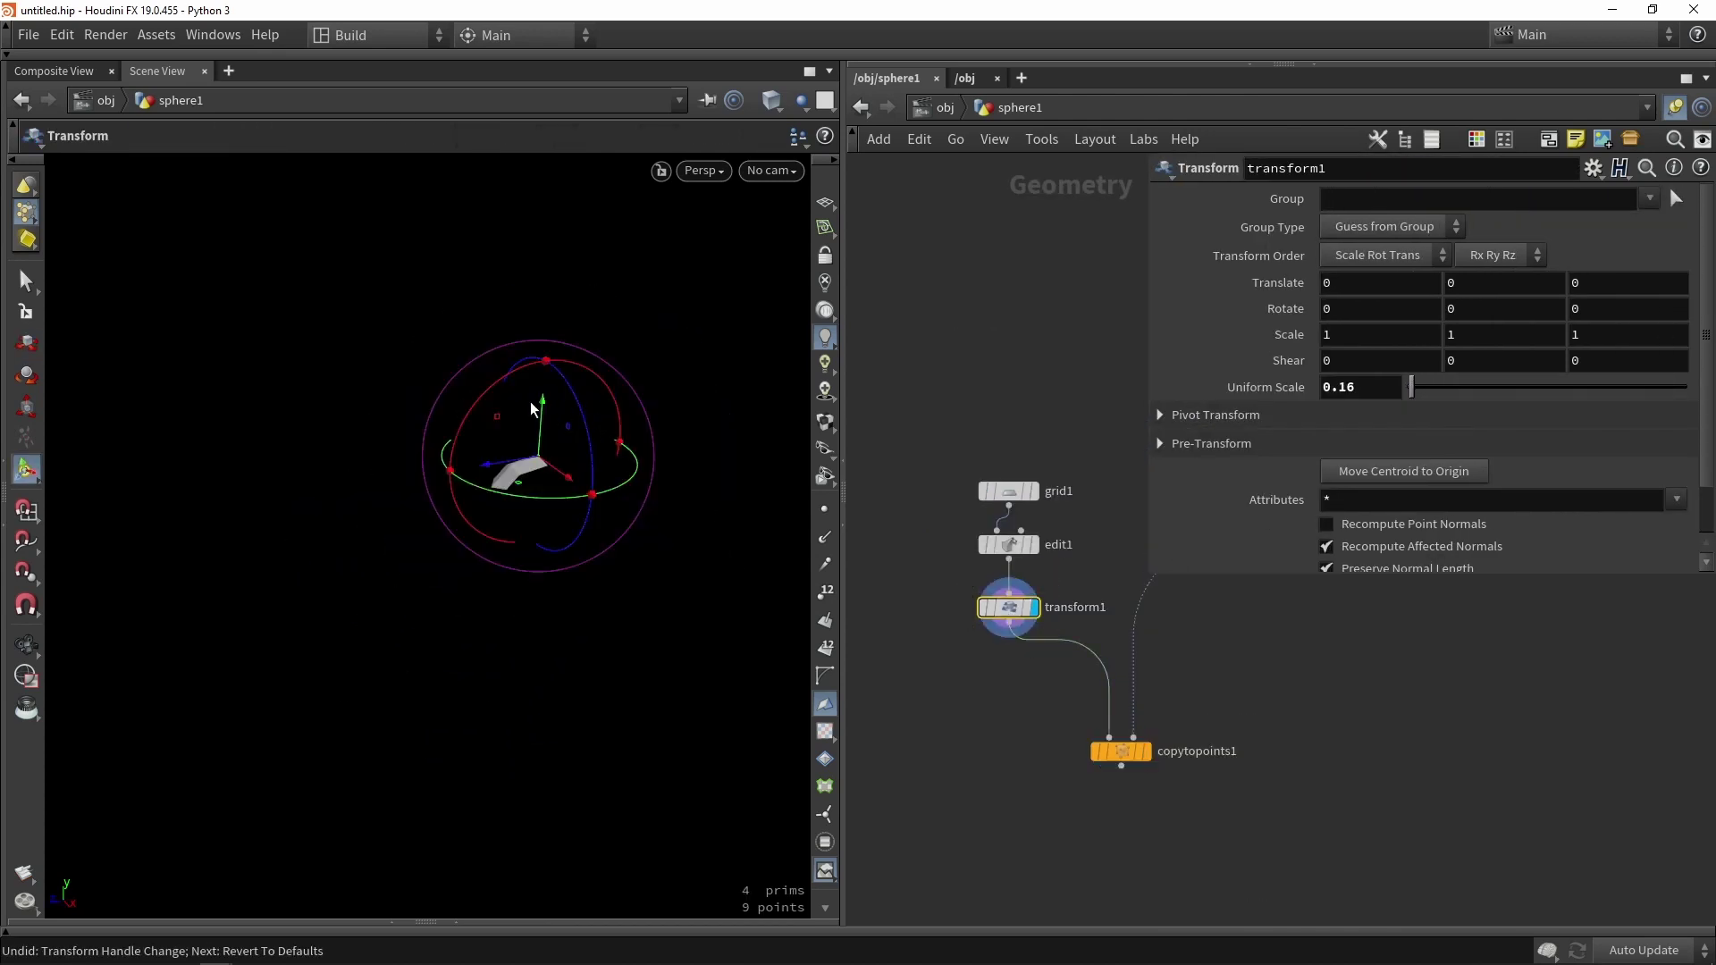
pyautogui.moveTo(472, 415); pyautogui.dragTo(583, 376)
pyautogui.click(1145, 751)
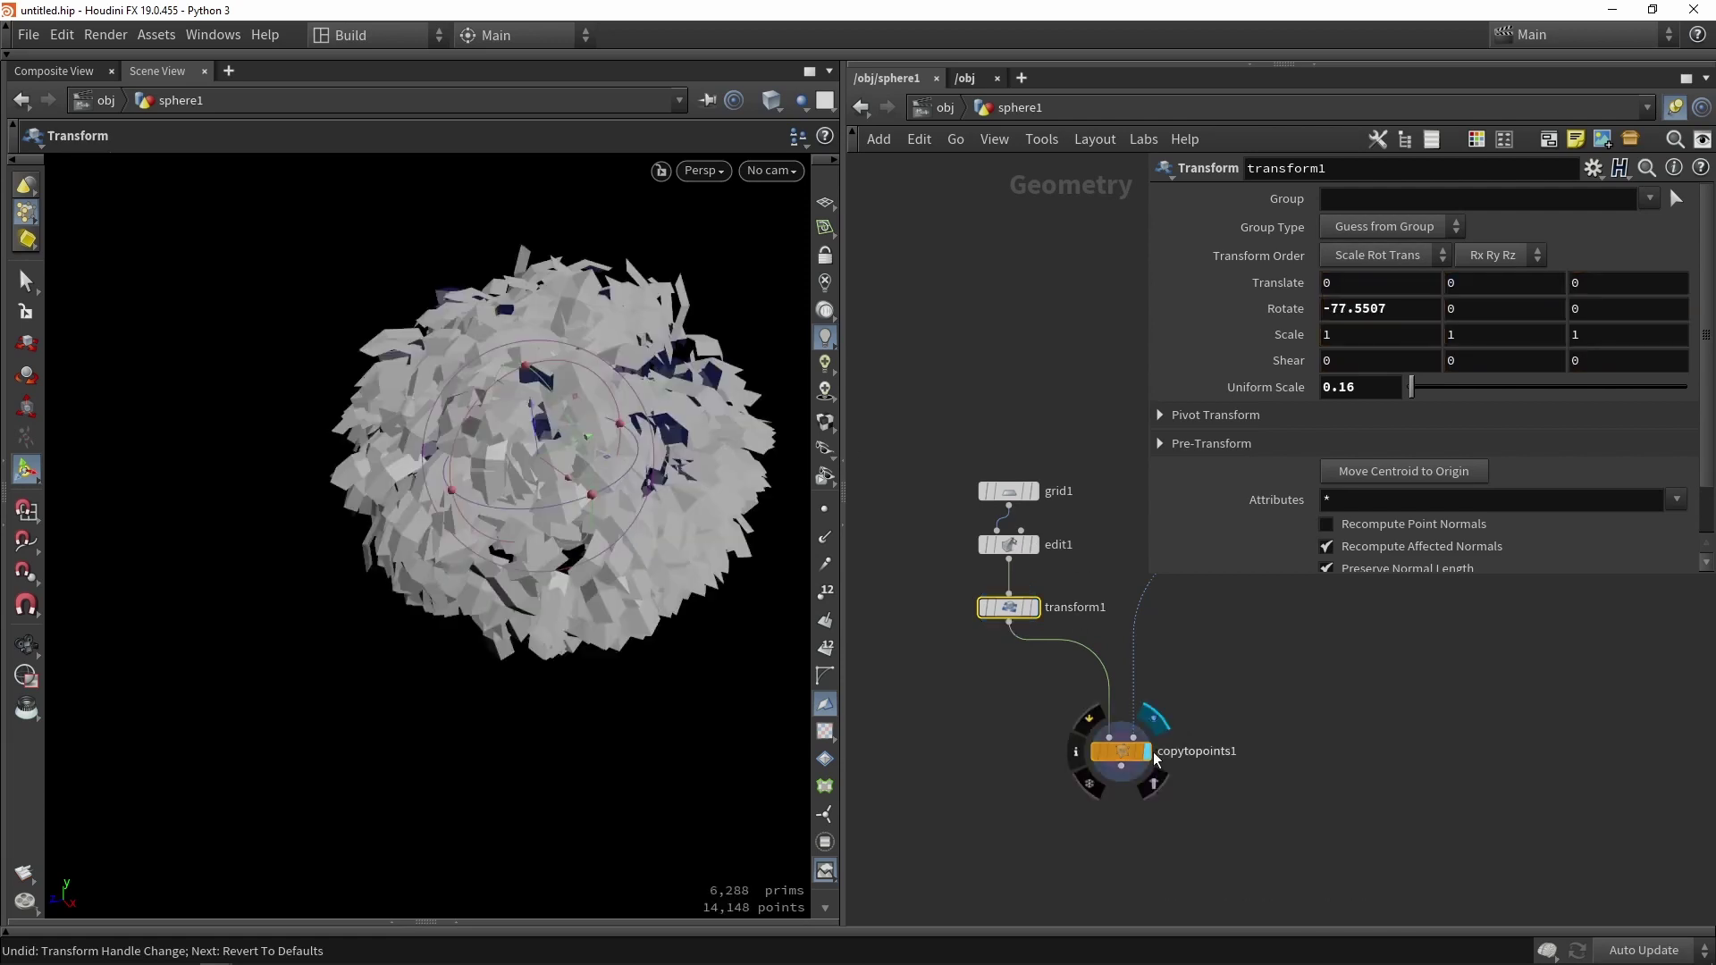
# - Rotate the leaf in transform1 to about -118.43 degrees around X while viewing the copied leaves
pyautogui.keyDown('alt'); pyautogui.moveTo(447, 429); pyautogui.dragTo(697, 324); pyautogui.keyUp('alt')
pyautogui.keyDown('alt'); pyautogui.moveTo(698, 324); pyautogui.dragTo(616, 367, button='right'); pyautogui.keyUp('alt')
pyautogui.keyDown('alt'); pyautogui.moveTo(617, 367); pyautogui.dragTo(683, 581); pyautogui.keyUp('alt')
pyautogui.scroll(-4, 939, 733)
pyautogui.scroll(3, 1029, 644)
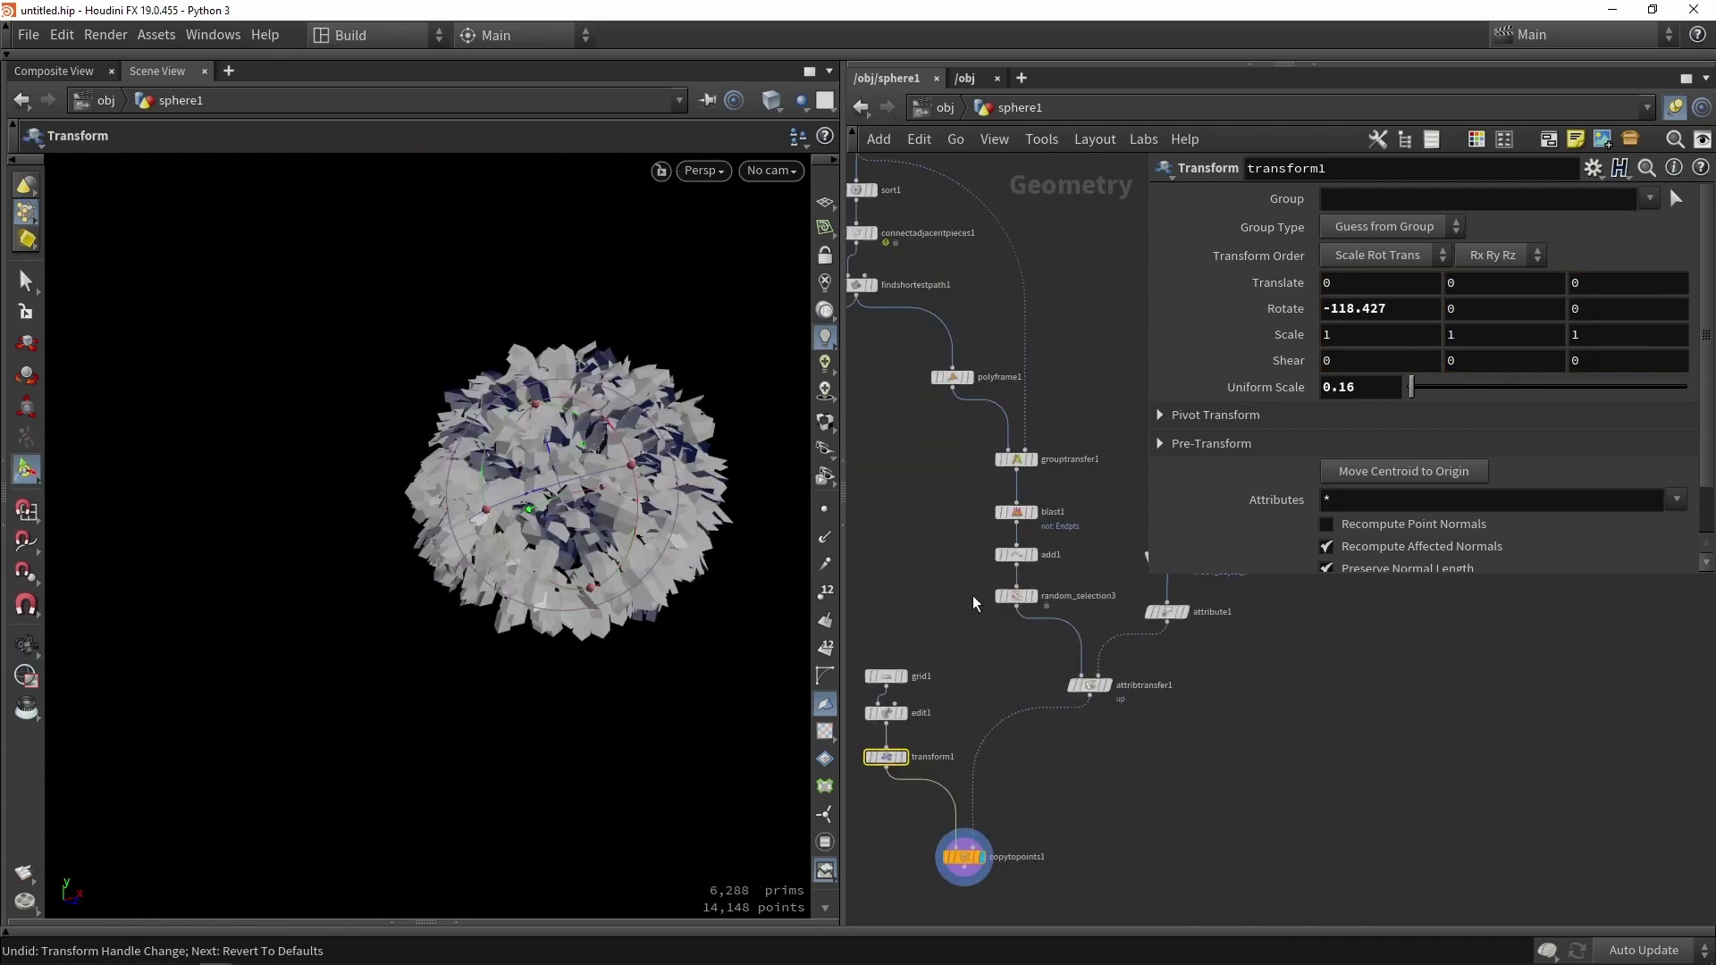
# - Set random_selection3's ratio to 0.666 and its random seed to 88 to thin out the leaf points
pyautogui.scroll(2, 975, 603)
pyautogui.click(1039, 594)
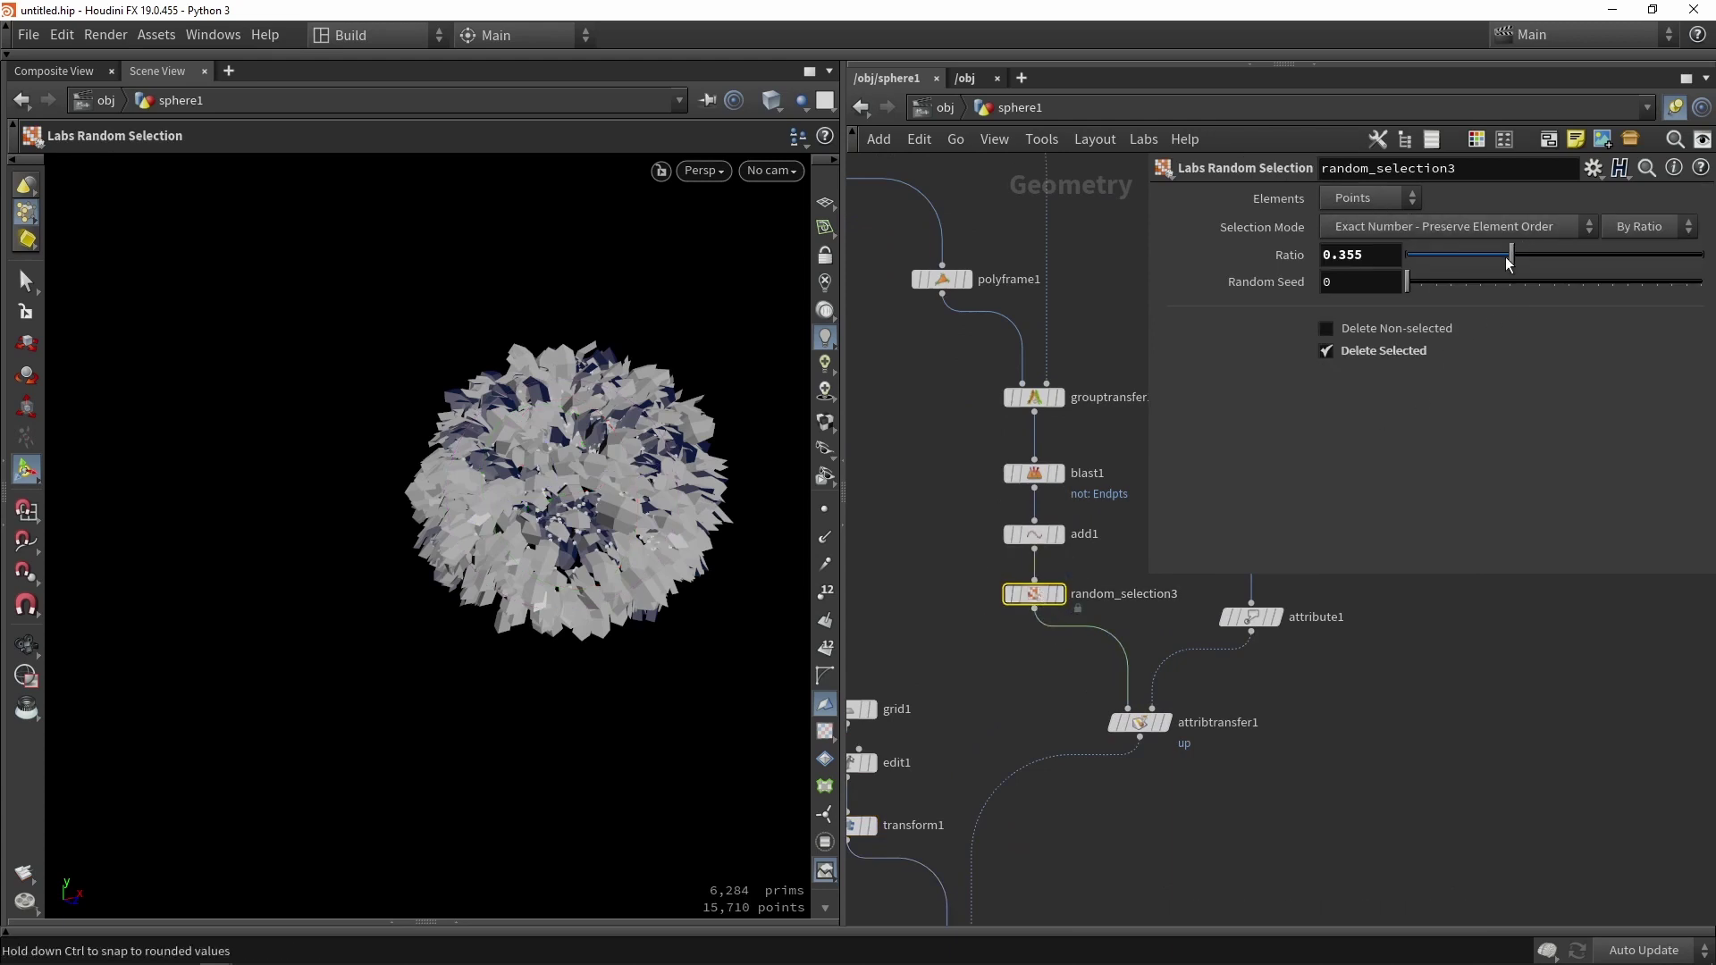
pyautogui.moveTo(1509, 261)
pyautogui.mouseDown()
pyautogui.moveTo(1698, 263)
pyautogui.moveTo(1513, 260)
pyautogui.mouseUp()
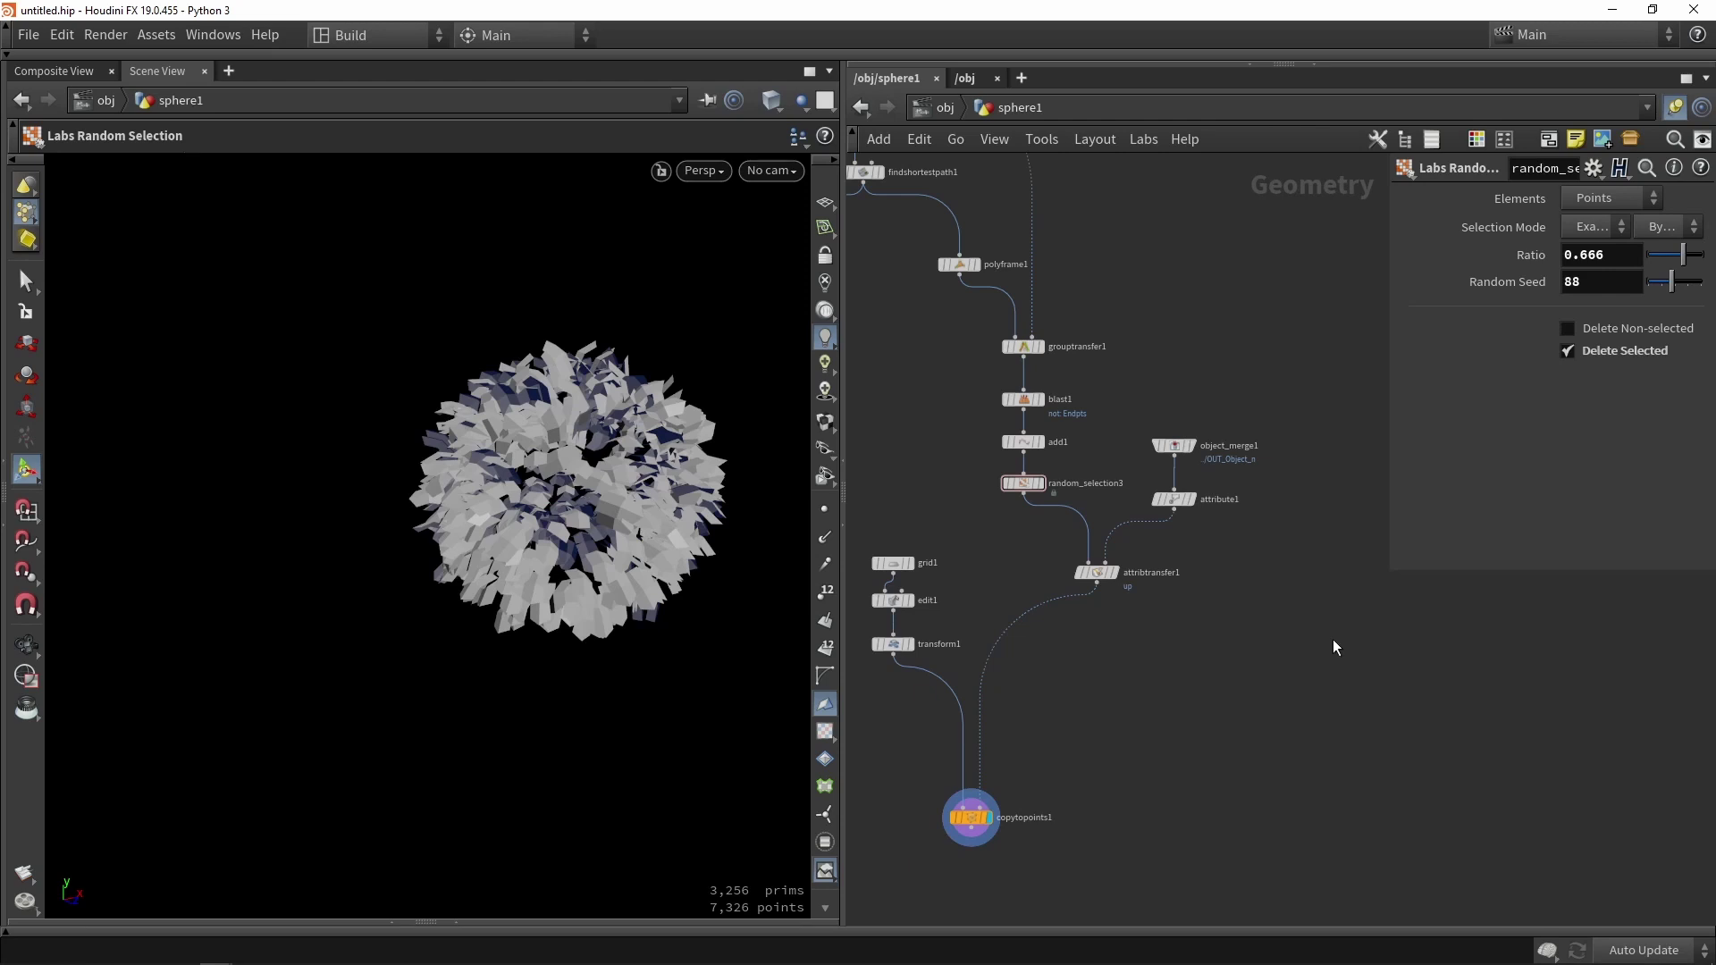
# - Insert a Labs Random Selection node between attribtransfer1 and copytopoints1 and display it
pyautogui.moveTo(1079, 692); pyautogui.dragTo(1146, 641, button='middle')
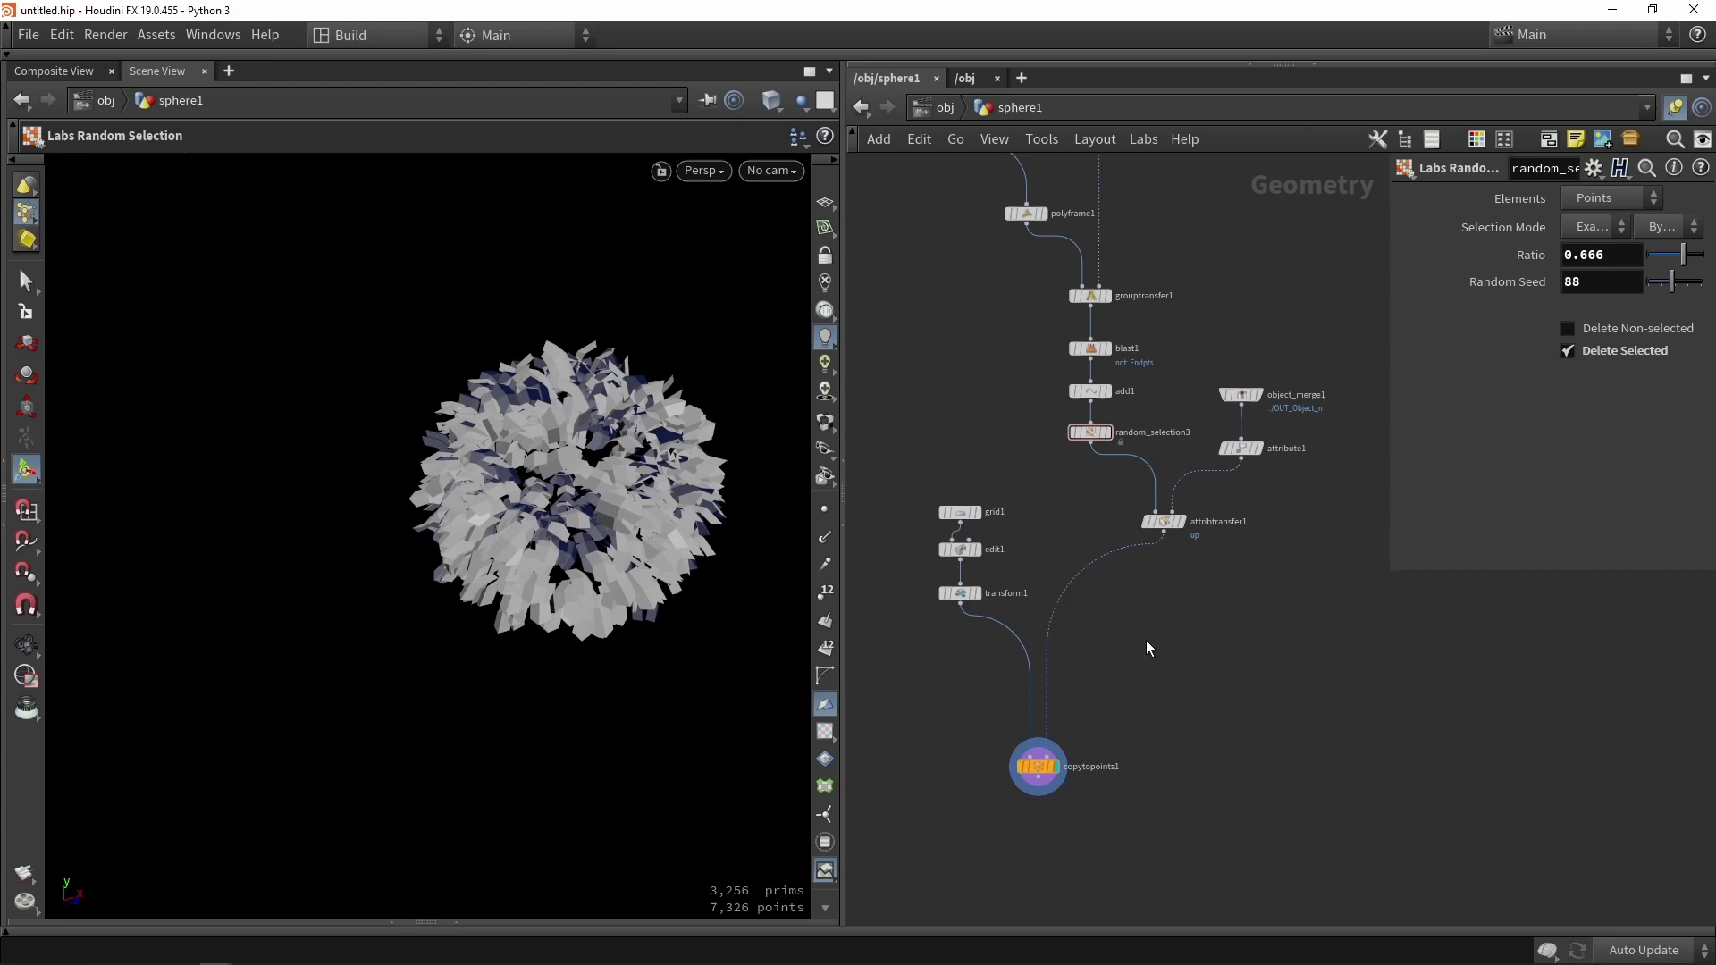
pyautogui.press('Tab')
pyautogui.write('rand')
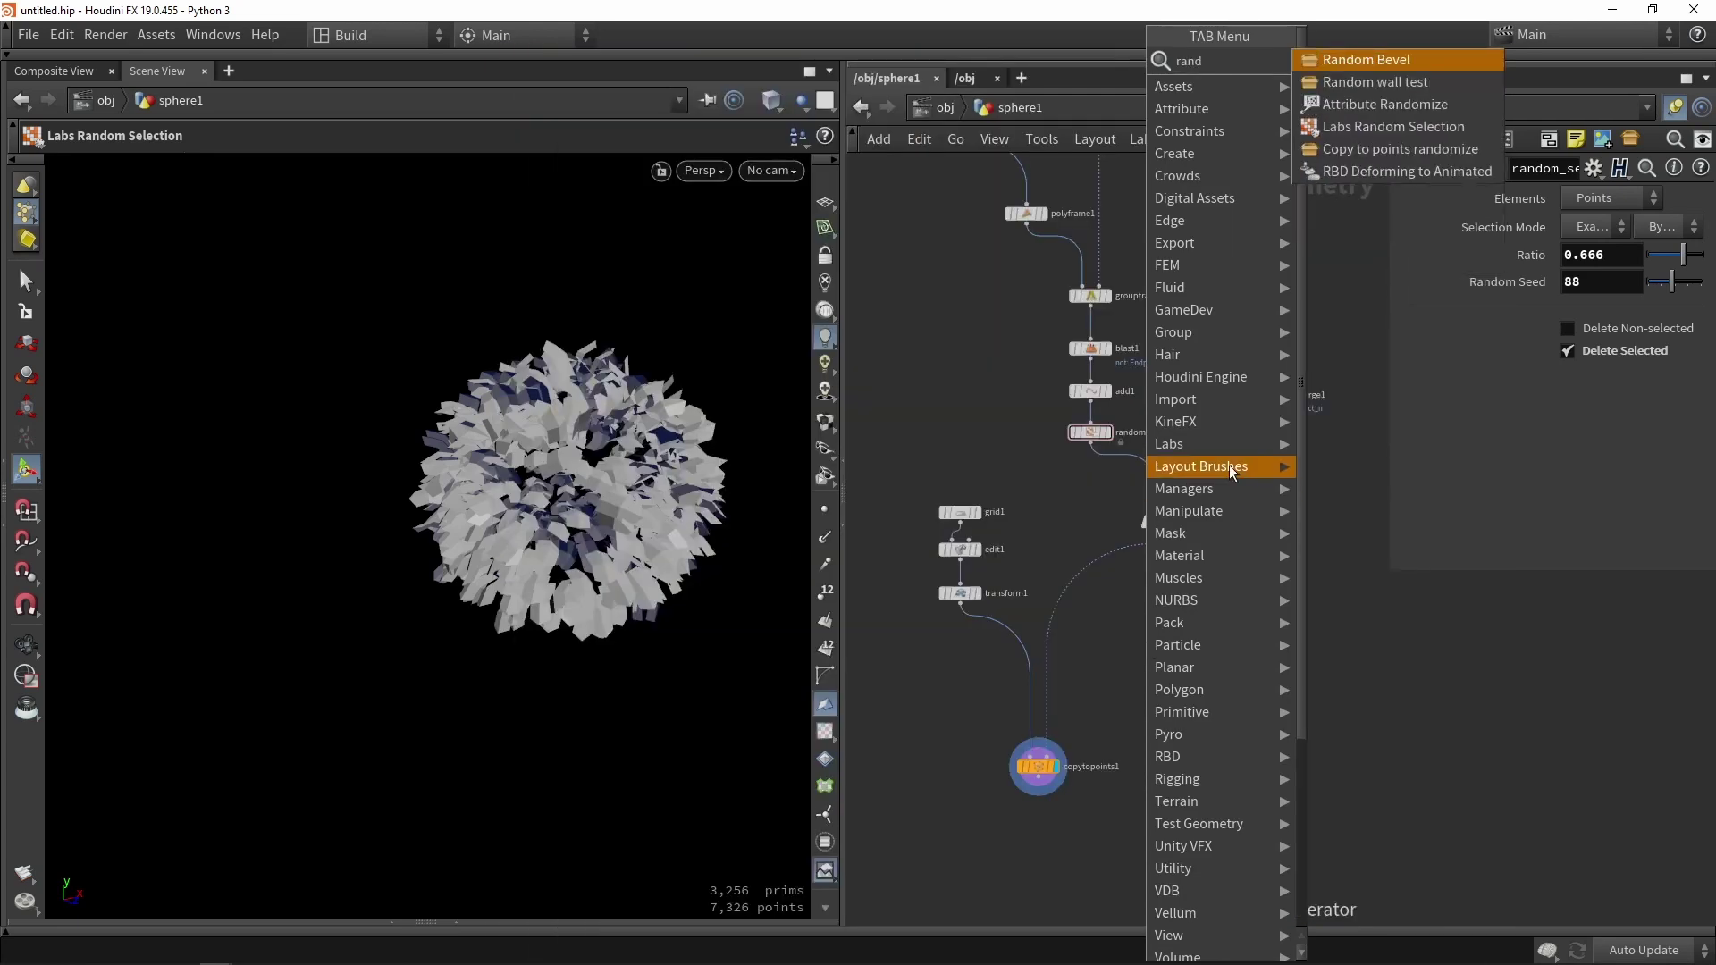
pyautogui.click(1393, 126)
pyautogui.click(1115, 565)
pyautogui.scroll(5, 1117, 566)
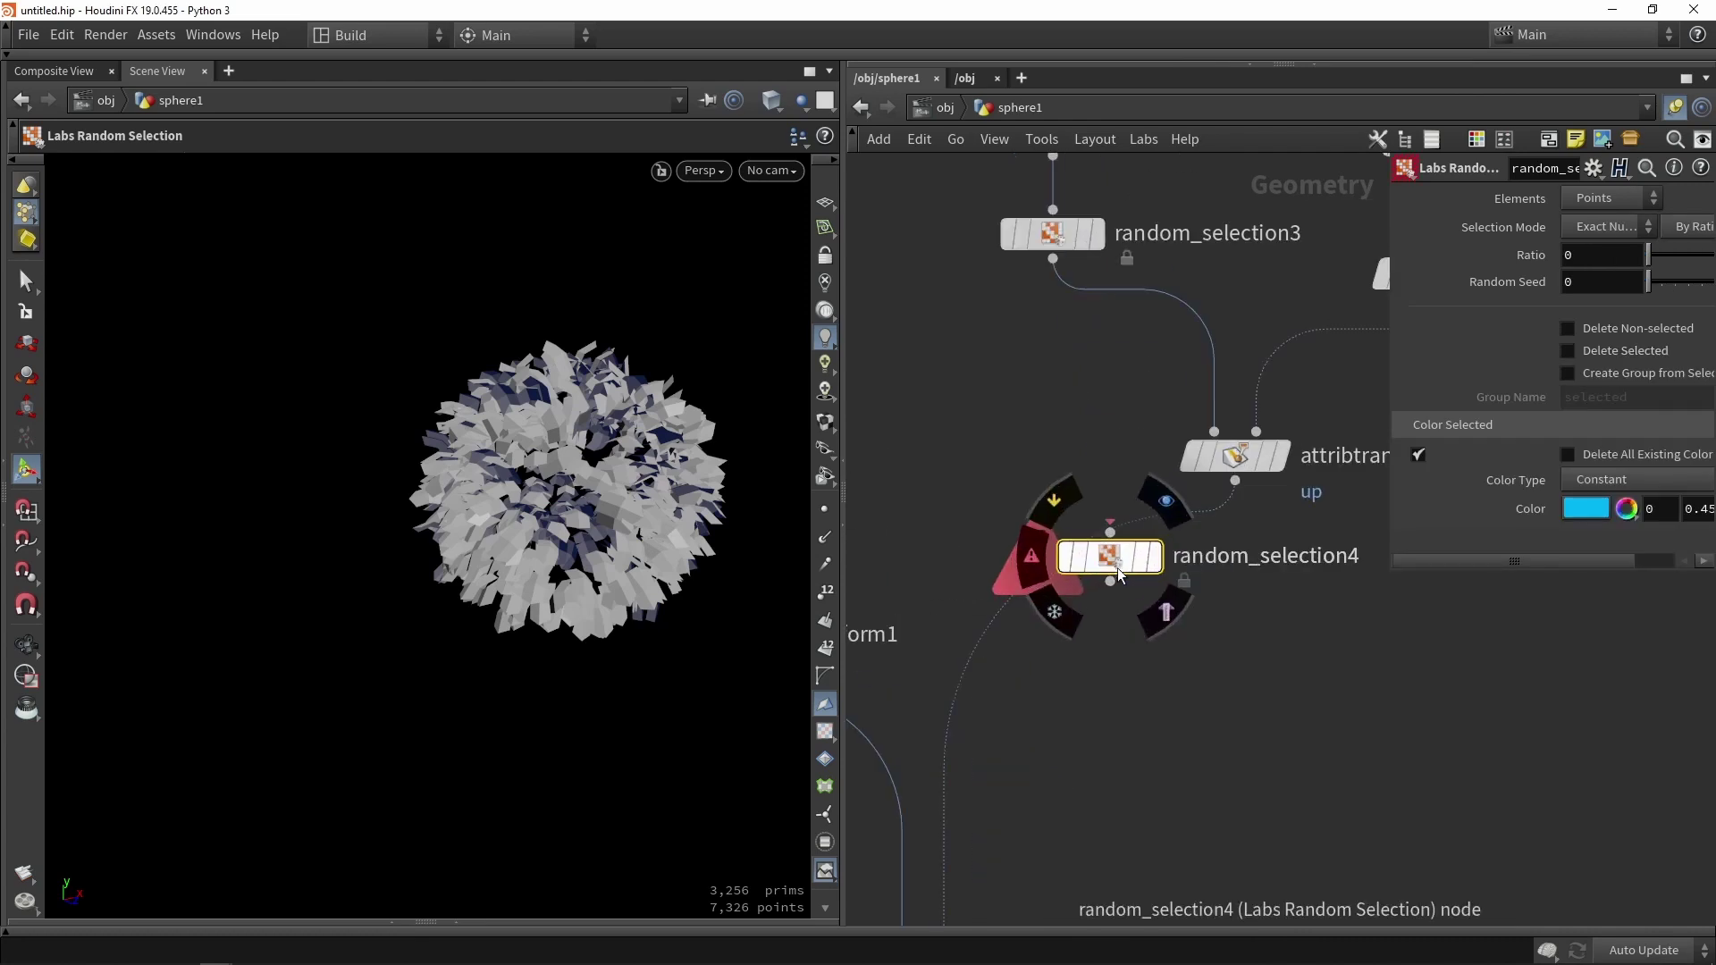
pyautogui.moveTo(1117, 567); pyautogui.dragTo(1186, 621)
pyautogui.scroll(-2, 1096, 579)
pyautogui.click(1224, 651)
# - Set random_selection4's ratio to 0.286, create a group named selected from the selection, and turn off its color option
pyautogui.moveTo(1391, 571); pyautogui.dragTo(1259, 834)
pyautogui.moveTo(1554, 255); pyautogui.dragTo(1568, 256)
pyautogui.click(1481, 373)
pyautogui.moveTo(1223, 714); pyautogui.dragTo(1120, 601, button='middle')
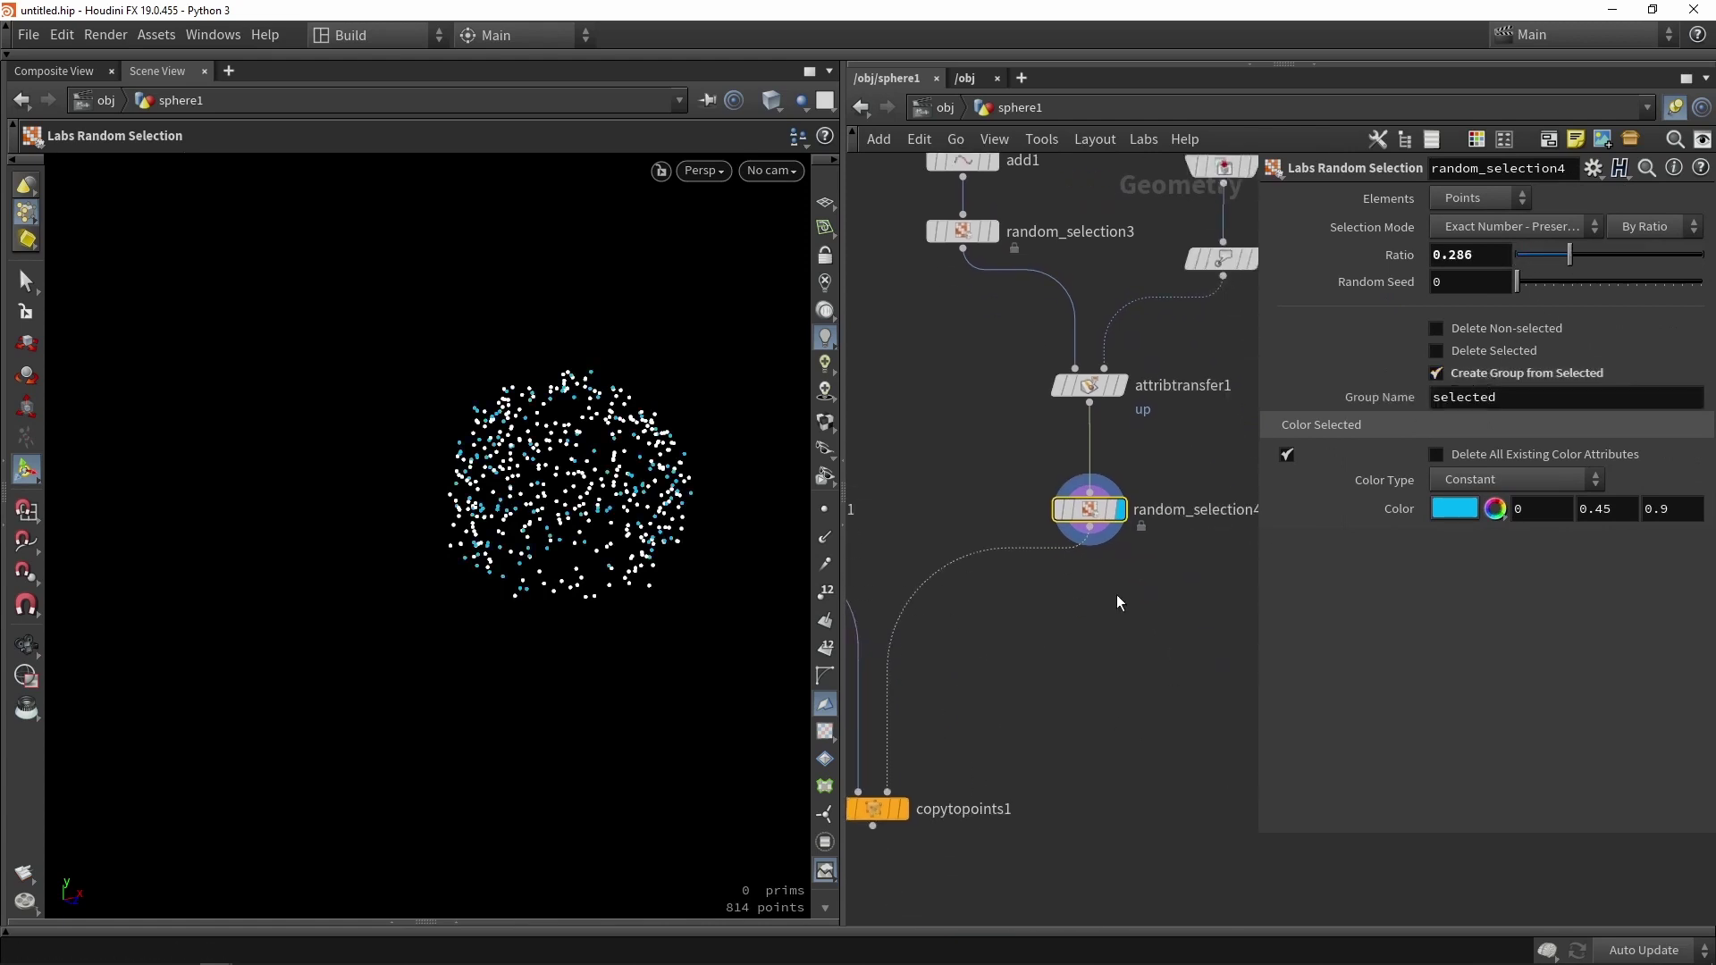
pyautogui.click(1289, 462)
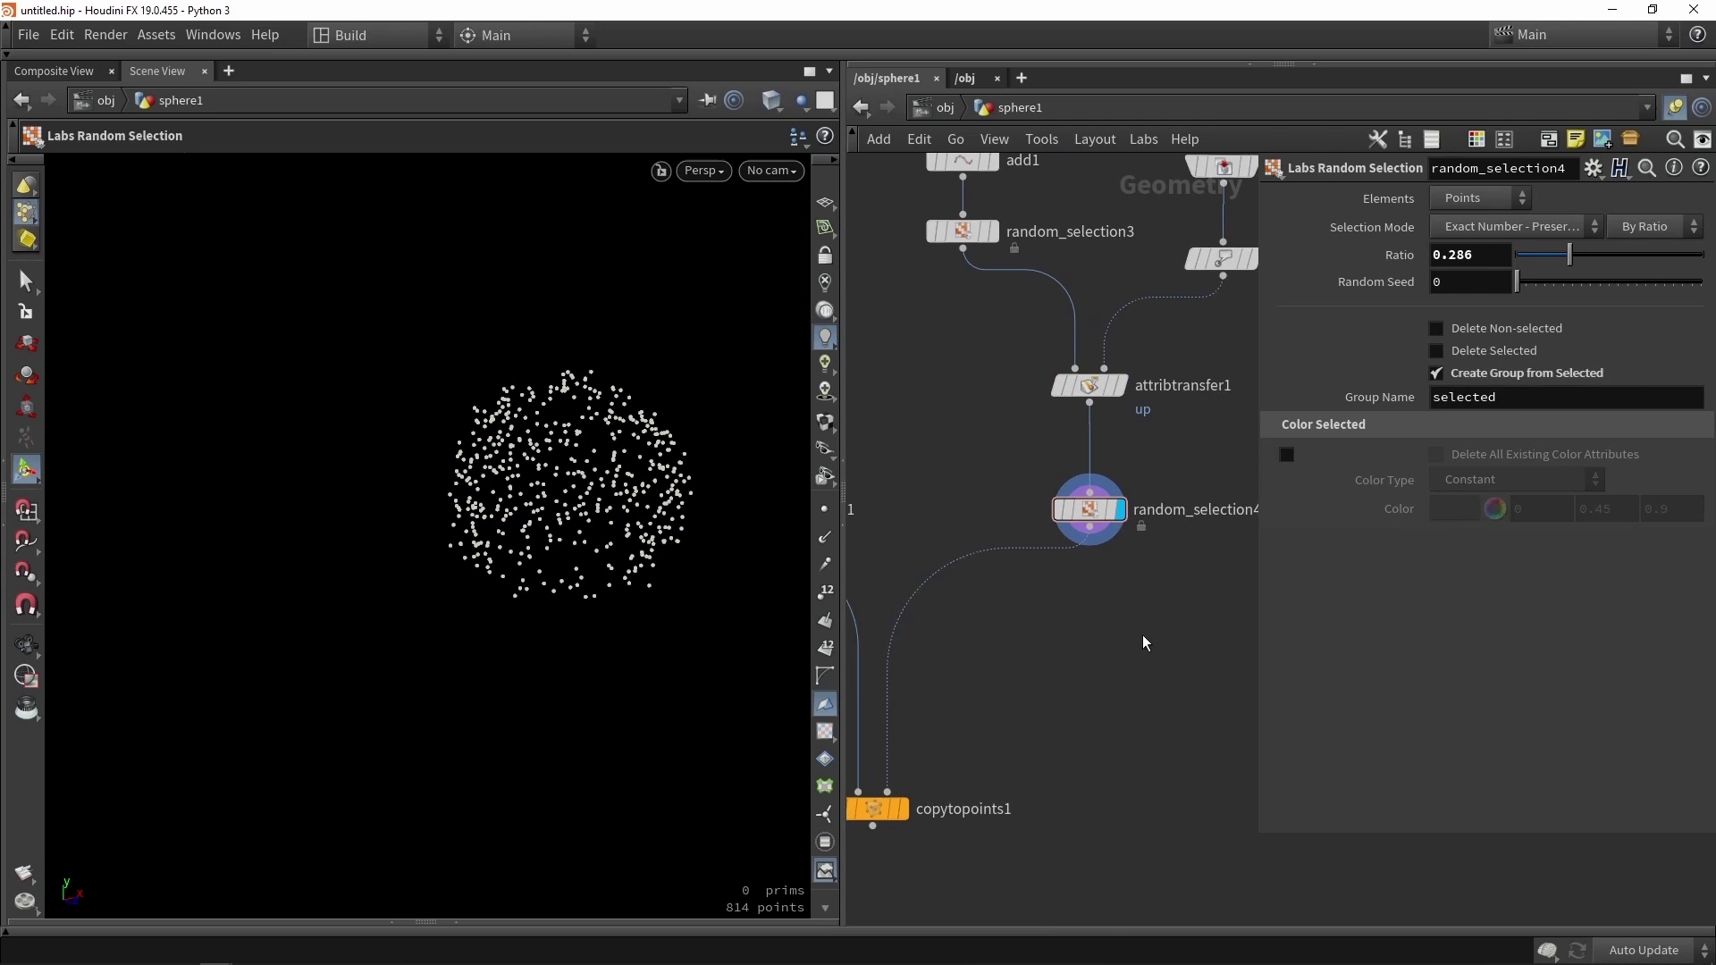
# - Insert a Split node between random_selection4 and copytopoints1 and display it
pyautogui.press('Tab')
pyautogui.write('split')
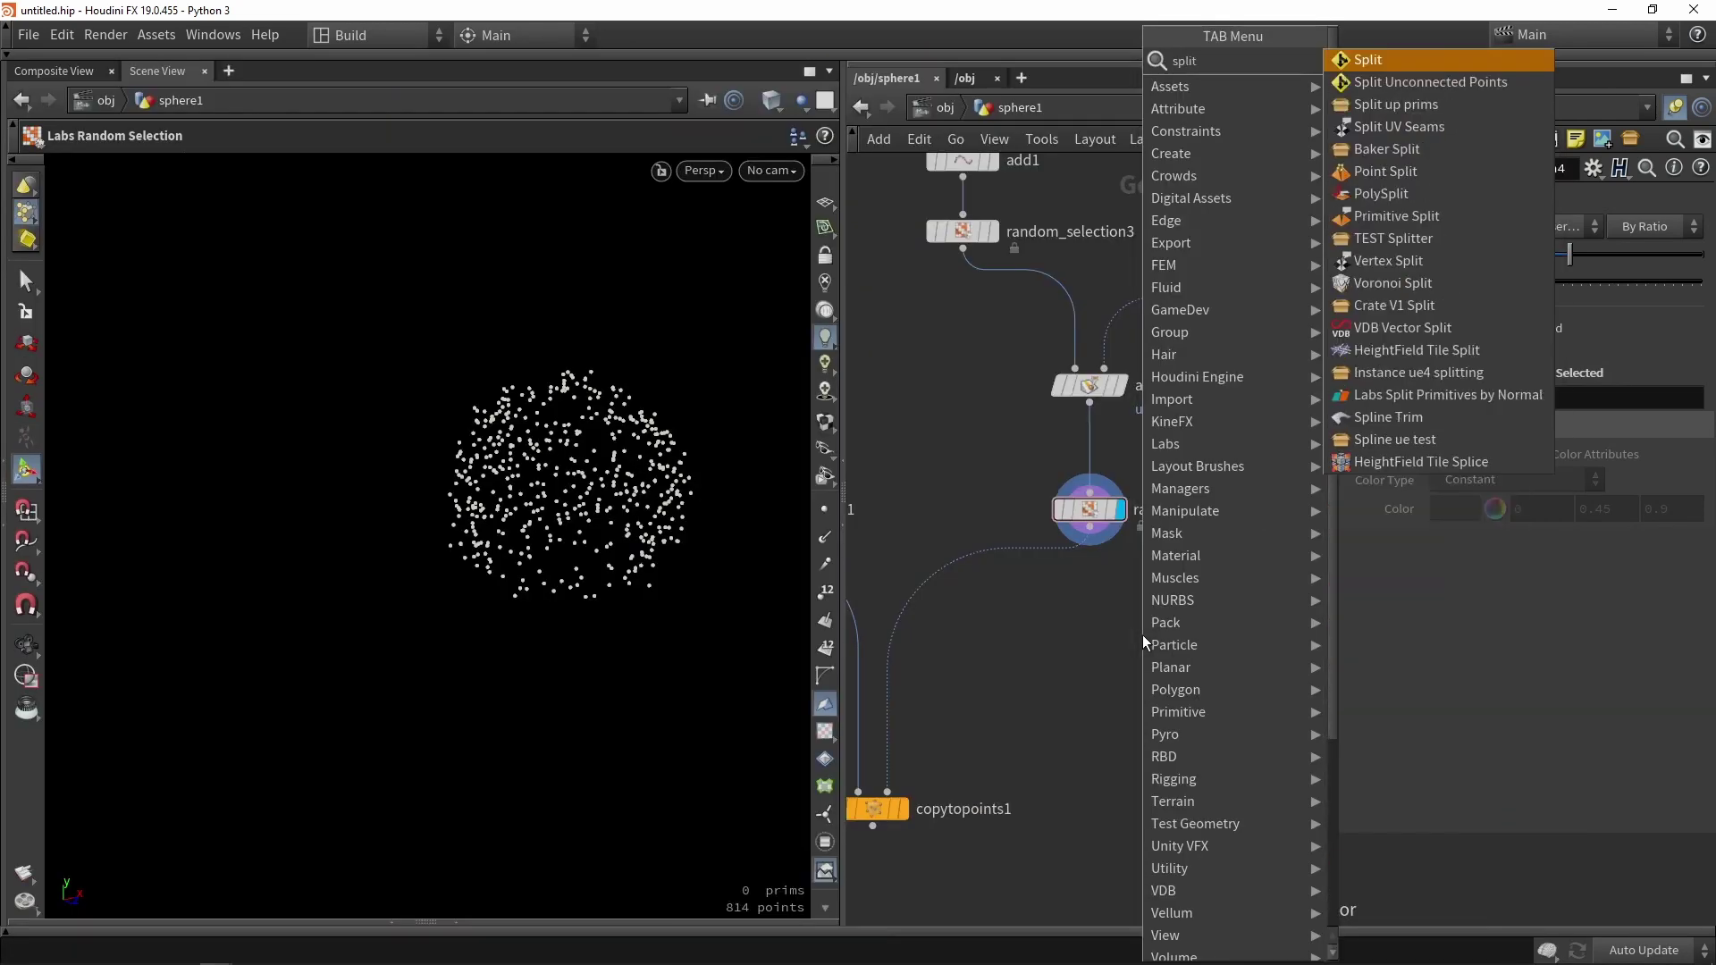
pyautogui.press('Return')
pyautogui.click(1015, 570)
pyautogui.scroll(3, 1015, 572)
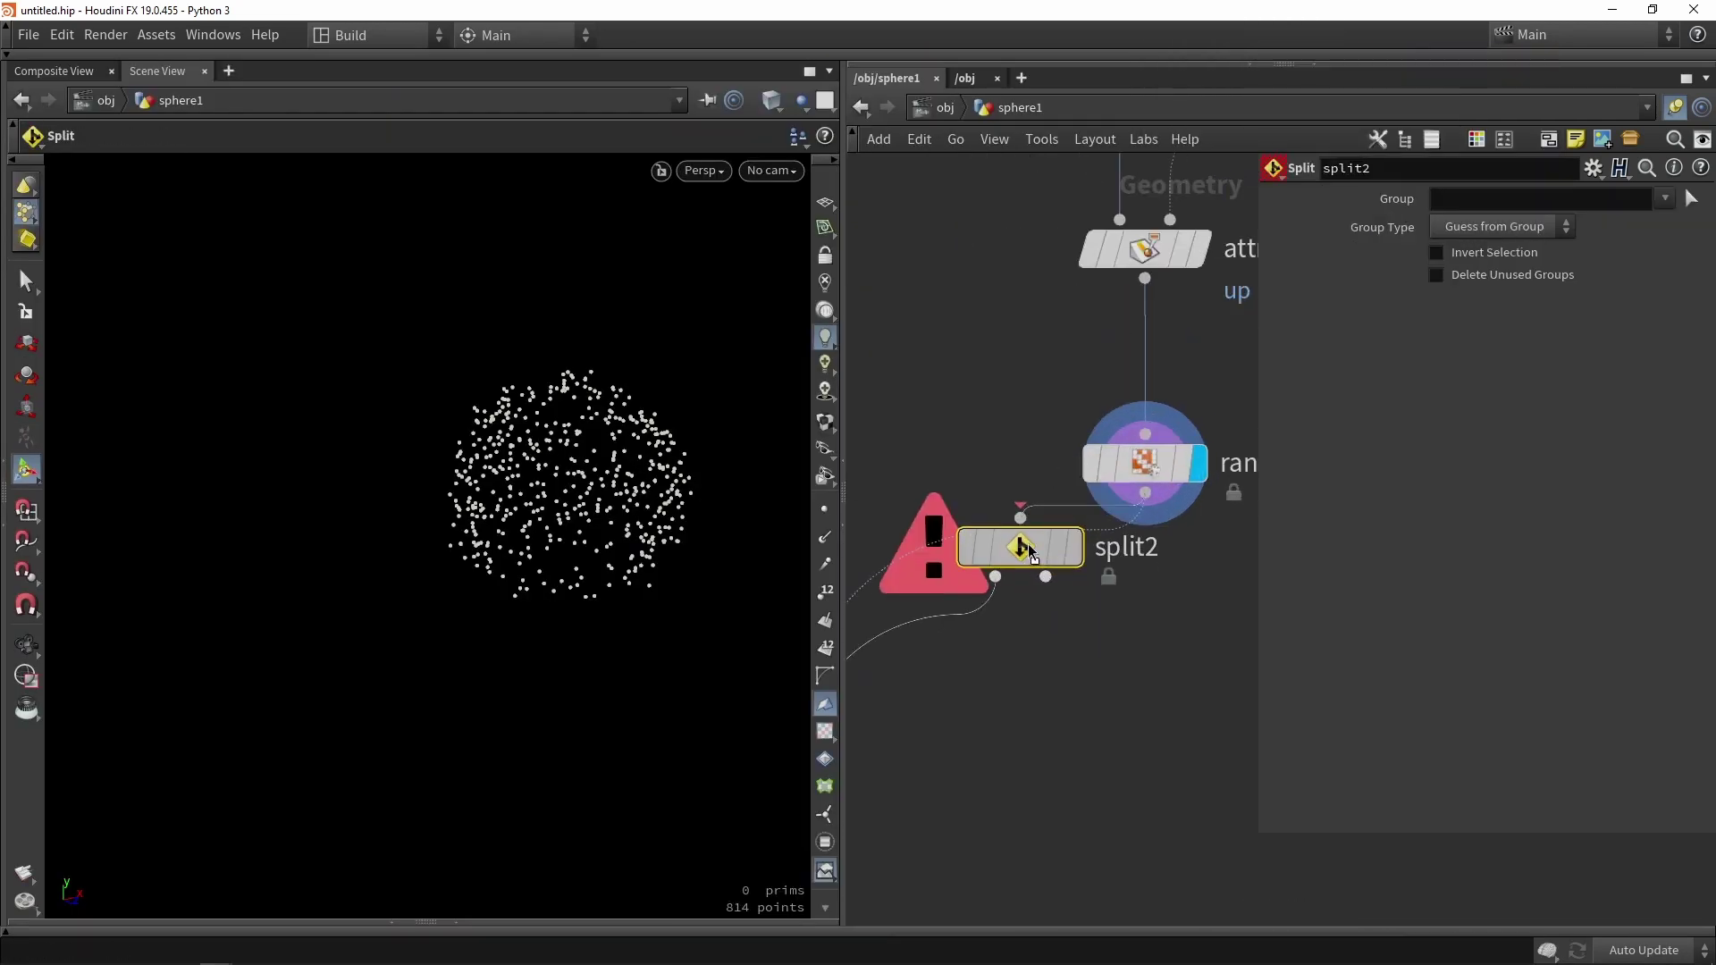
pyautogui.scroll(-4, 1021, 559)
pyautogui.moveTo(1019, 567); pyautogui.dragTo(1079, 603)
pyautogui.scroll(2, 1081, 604)
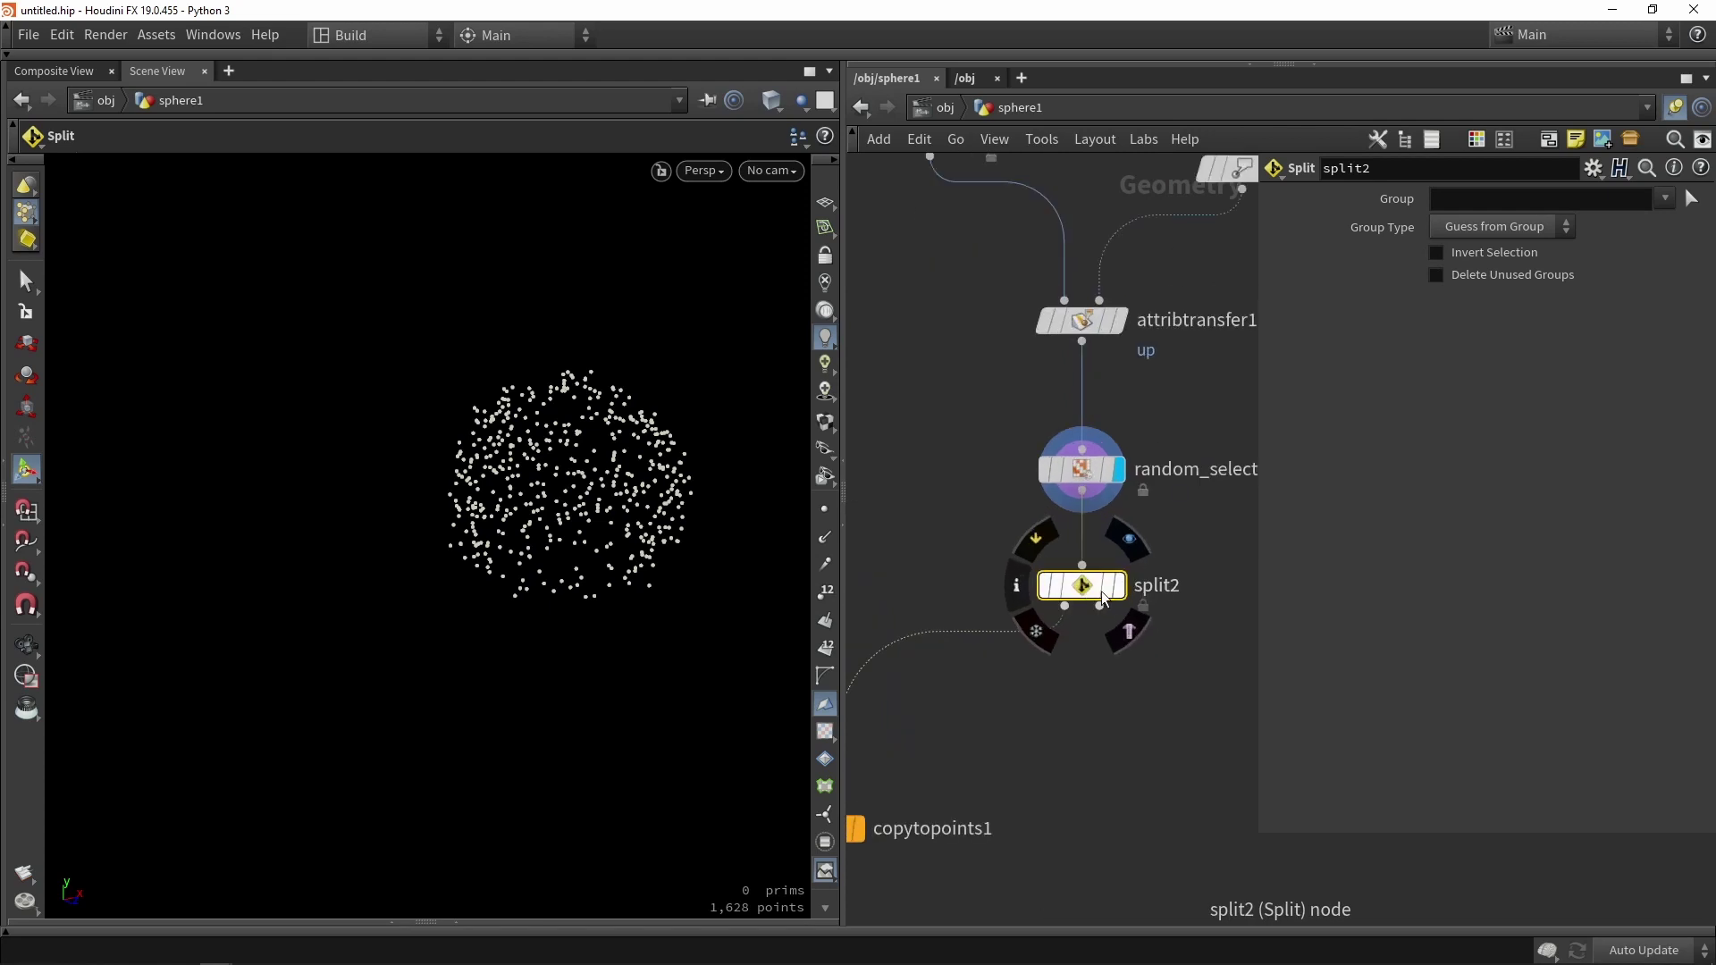
pyautogui.click(1131, 550)
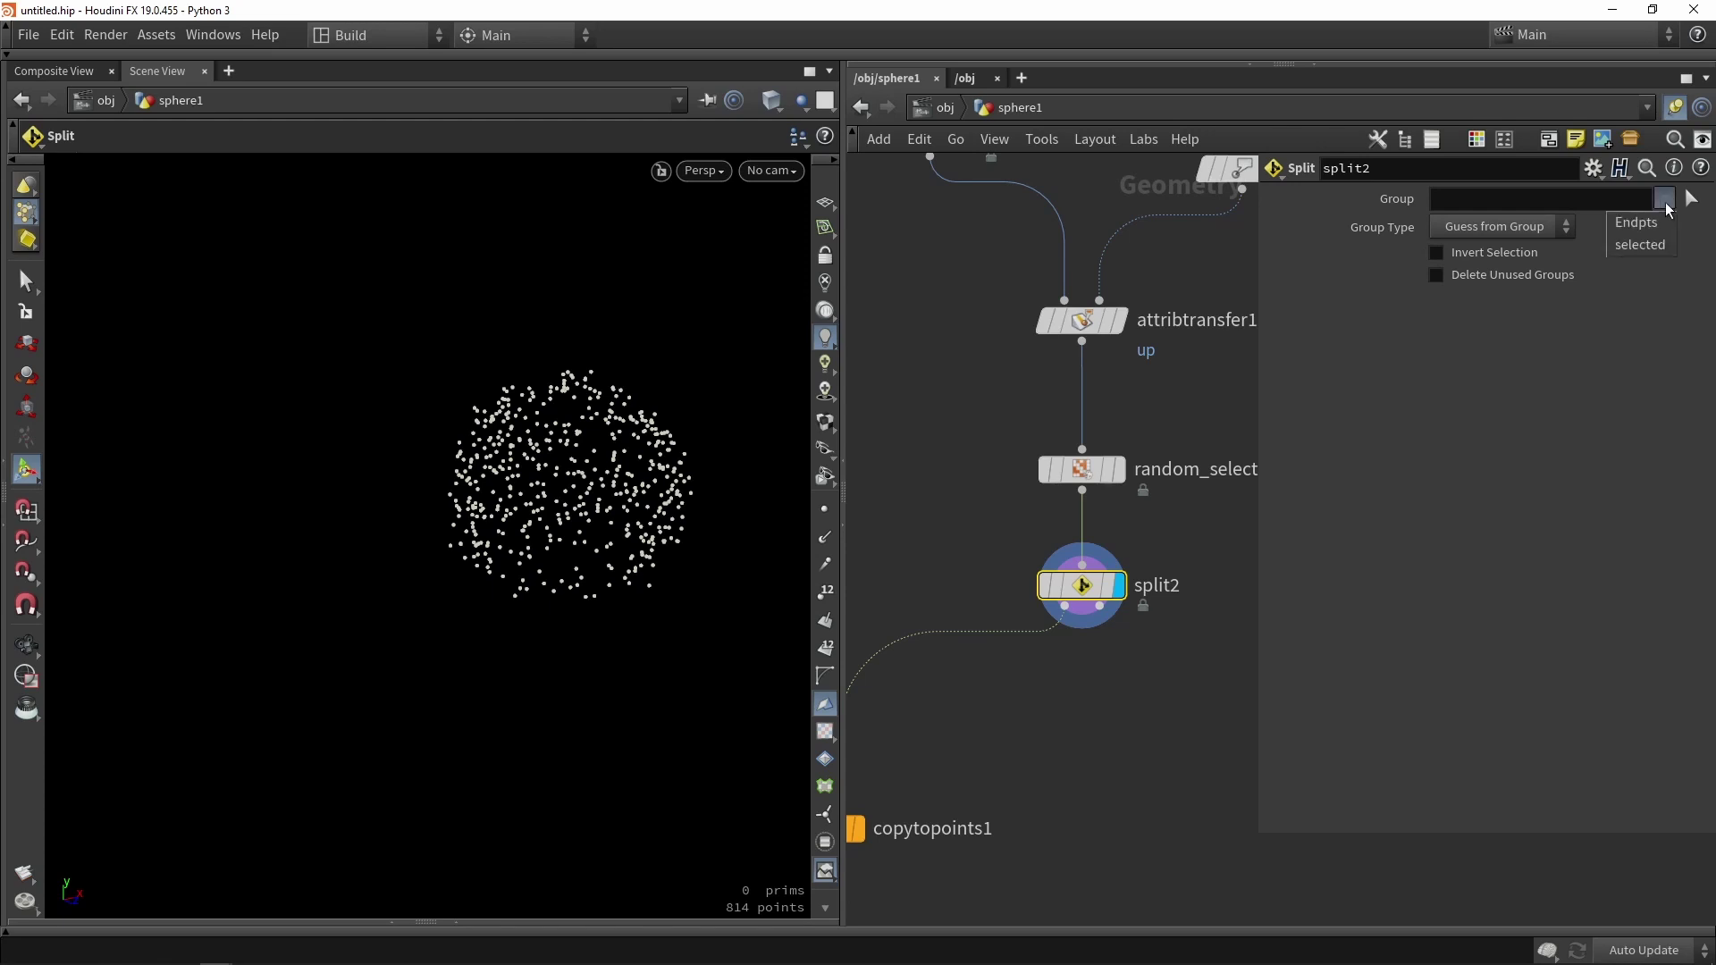
# - Split by the selected group with the selection inverted, and display copytopoints1
pyautogui.click(1634, 245)
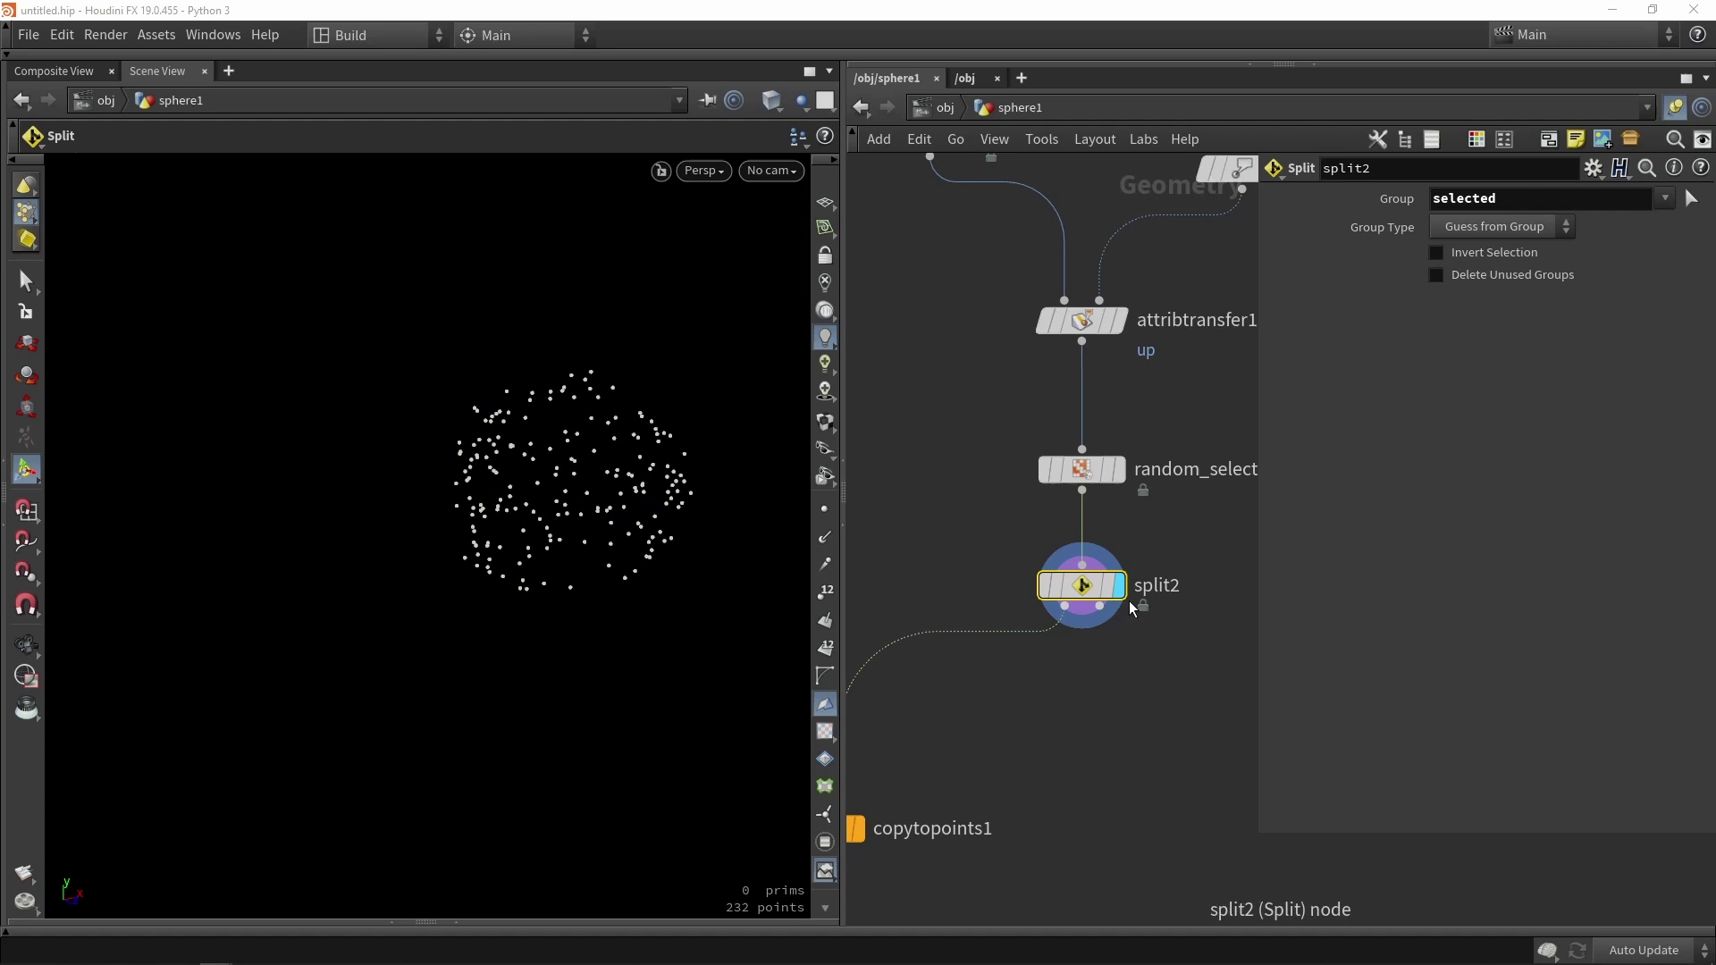
pyautogui.click(1462, 253)
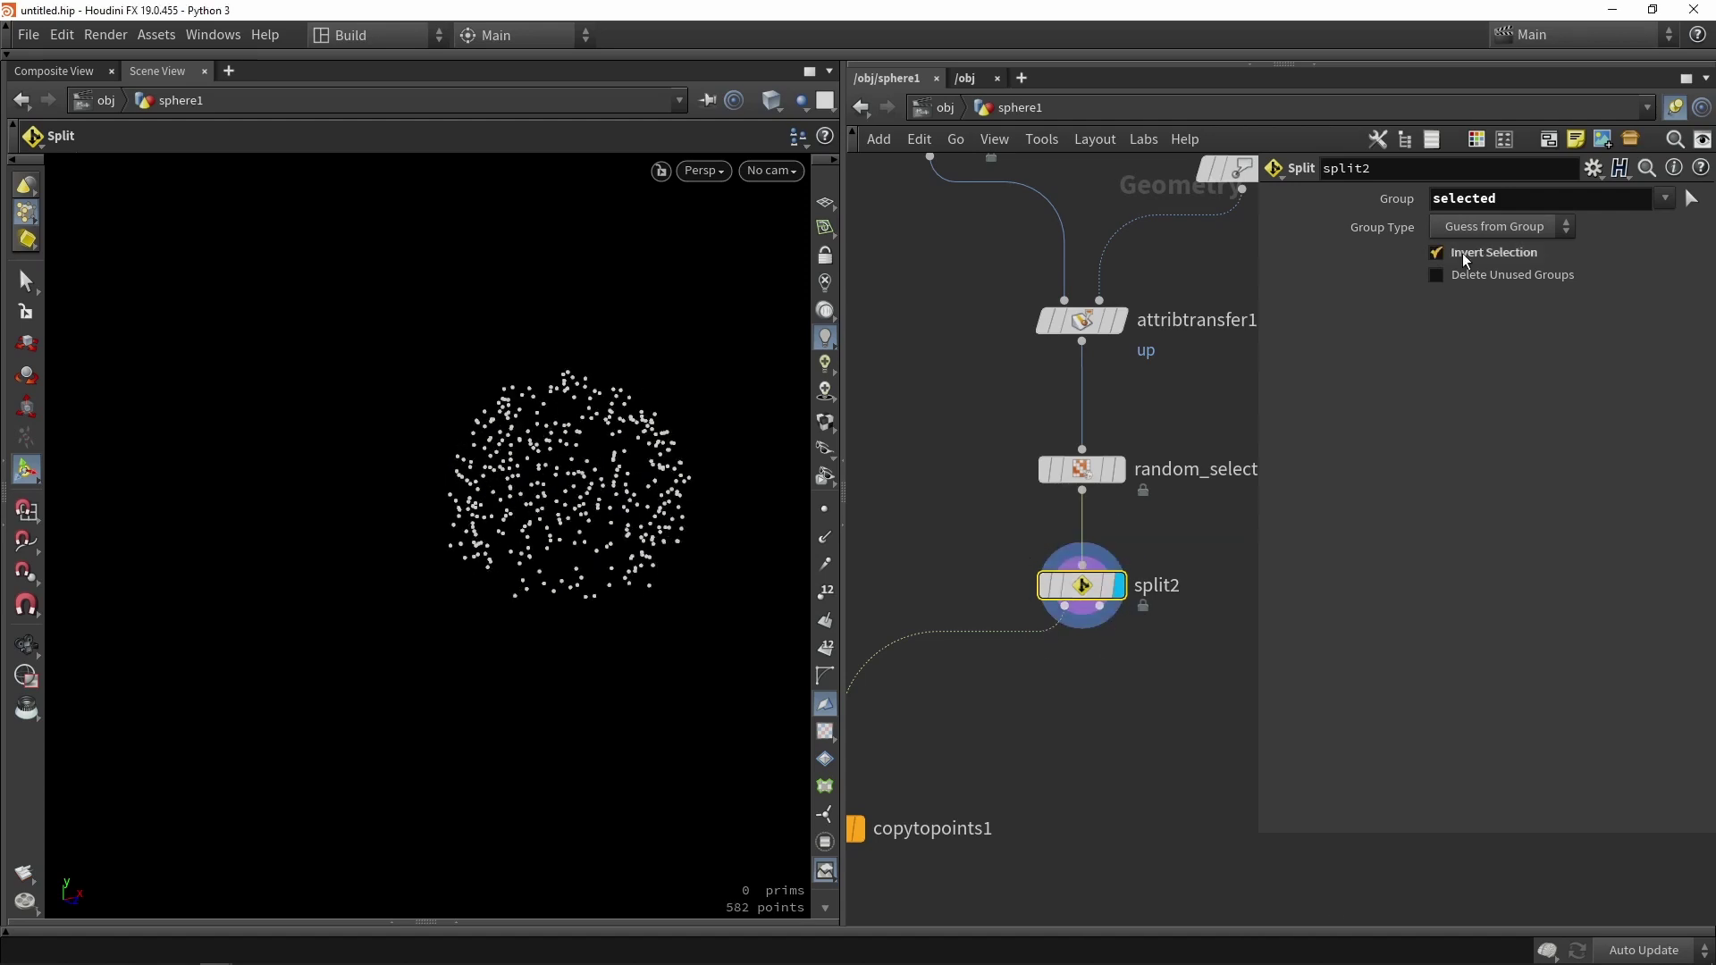
pyautogui.moveTo(1024, 778); pyautogui.dragTo(1063, 555, button='middle')
pyautogui.scroll(-2, 1063, 554)
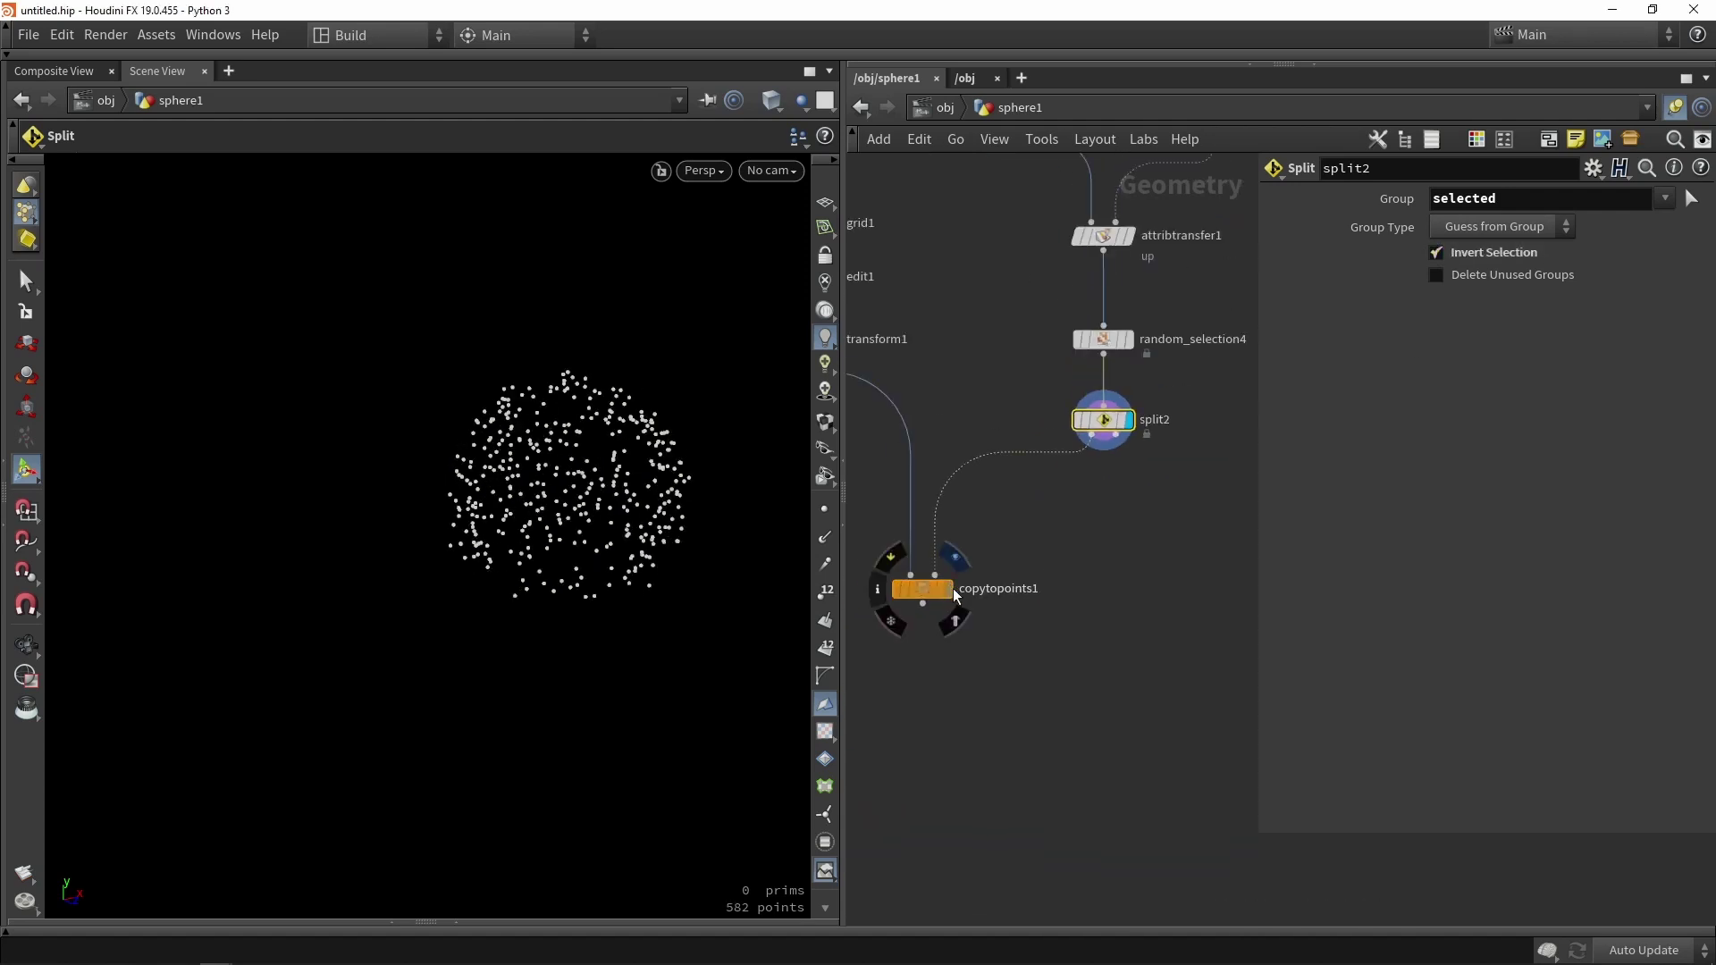
pyautogui.click(949, 590)
pyautogui.keyDown('alt'); pyautogui.moveTo(702, 572); pyautogui.dragTo(608, 500); pyautogui.keyUp('alt')
pyautogui.scroll(-3, 990, 517)
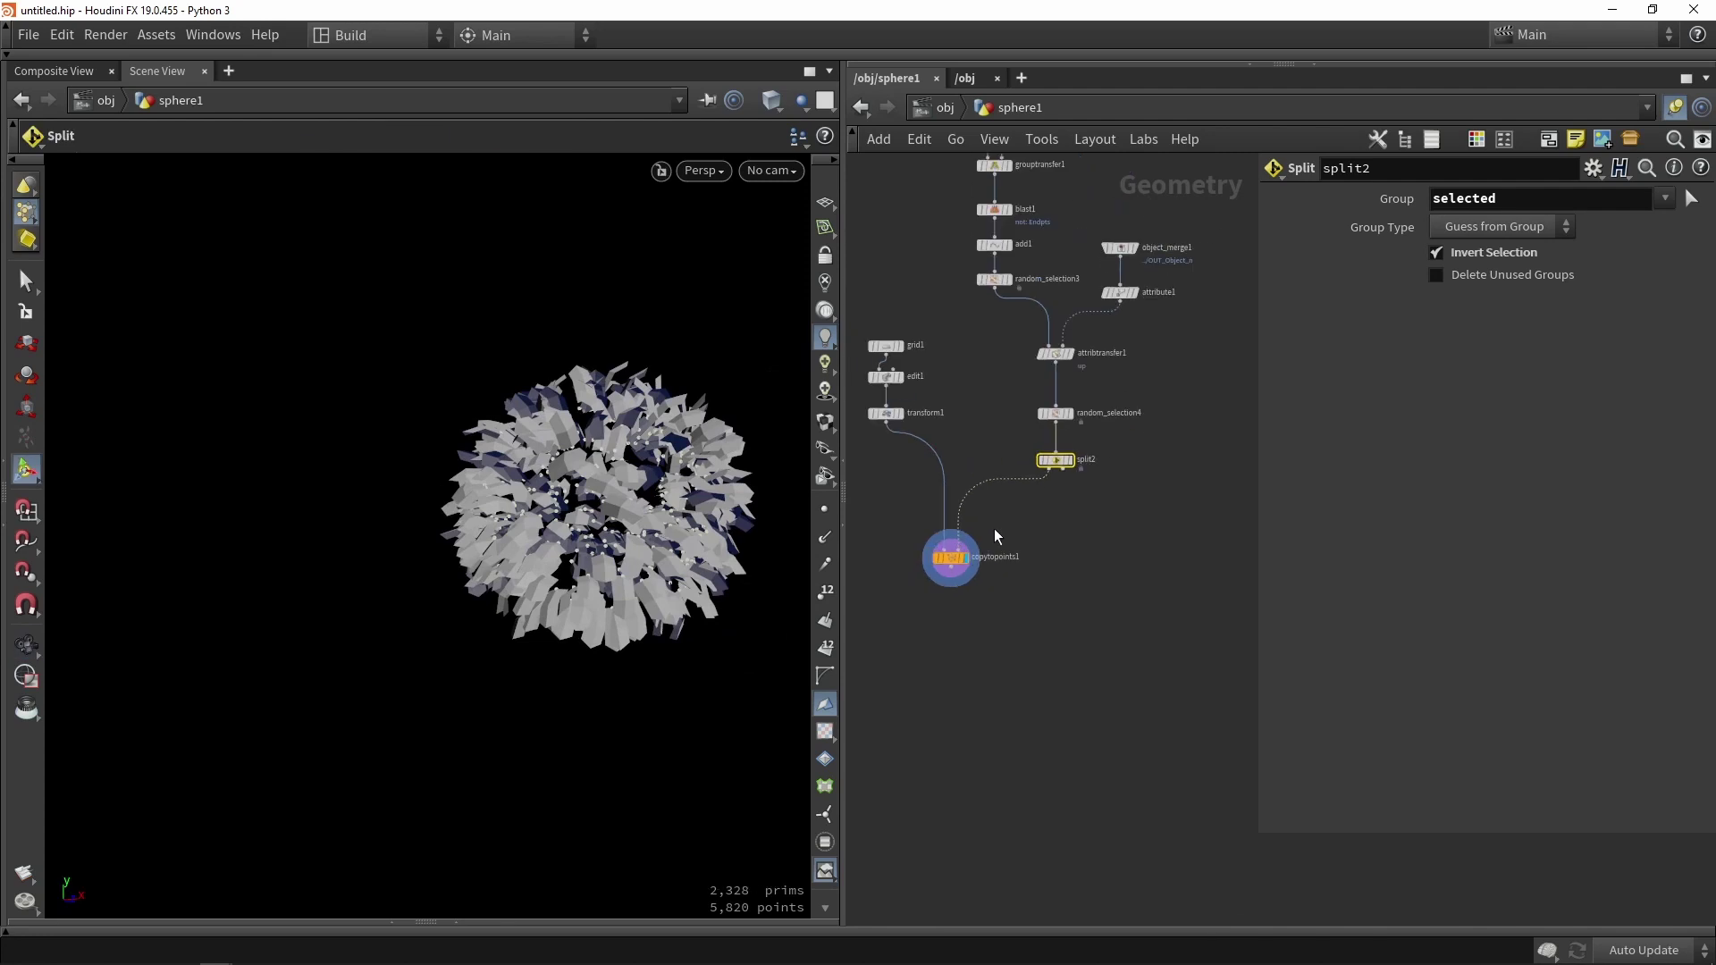
# - Duplicate copytopoints1 together with its input connections and place the copy beside it
pyautogui.scroll(2, 994, 529)
pyautogui.keyDown('alt'); pyautogui.moveTo(933, 574); pyautogui.dragTo(1223, 574); pyautogui.keyUp('alt')
pyautogui.moveTo(1137, 568); pyautogui.dragTo(1050, 568, button='middle')
pyautogui.scroll(-1, 1049, 567)
# - Feed copytopoints2 with a new Polygon Mesh sphere of radius 0.5 and uniform scale 0.05, plus split2's second output as target points
pyautogui.press('Tab')
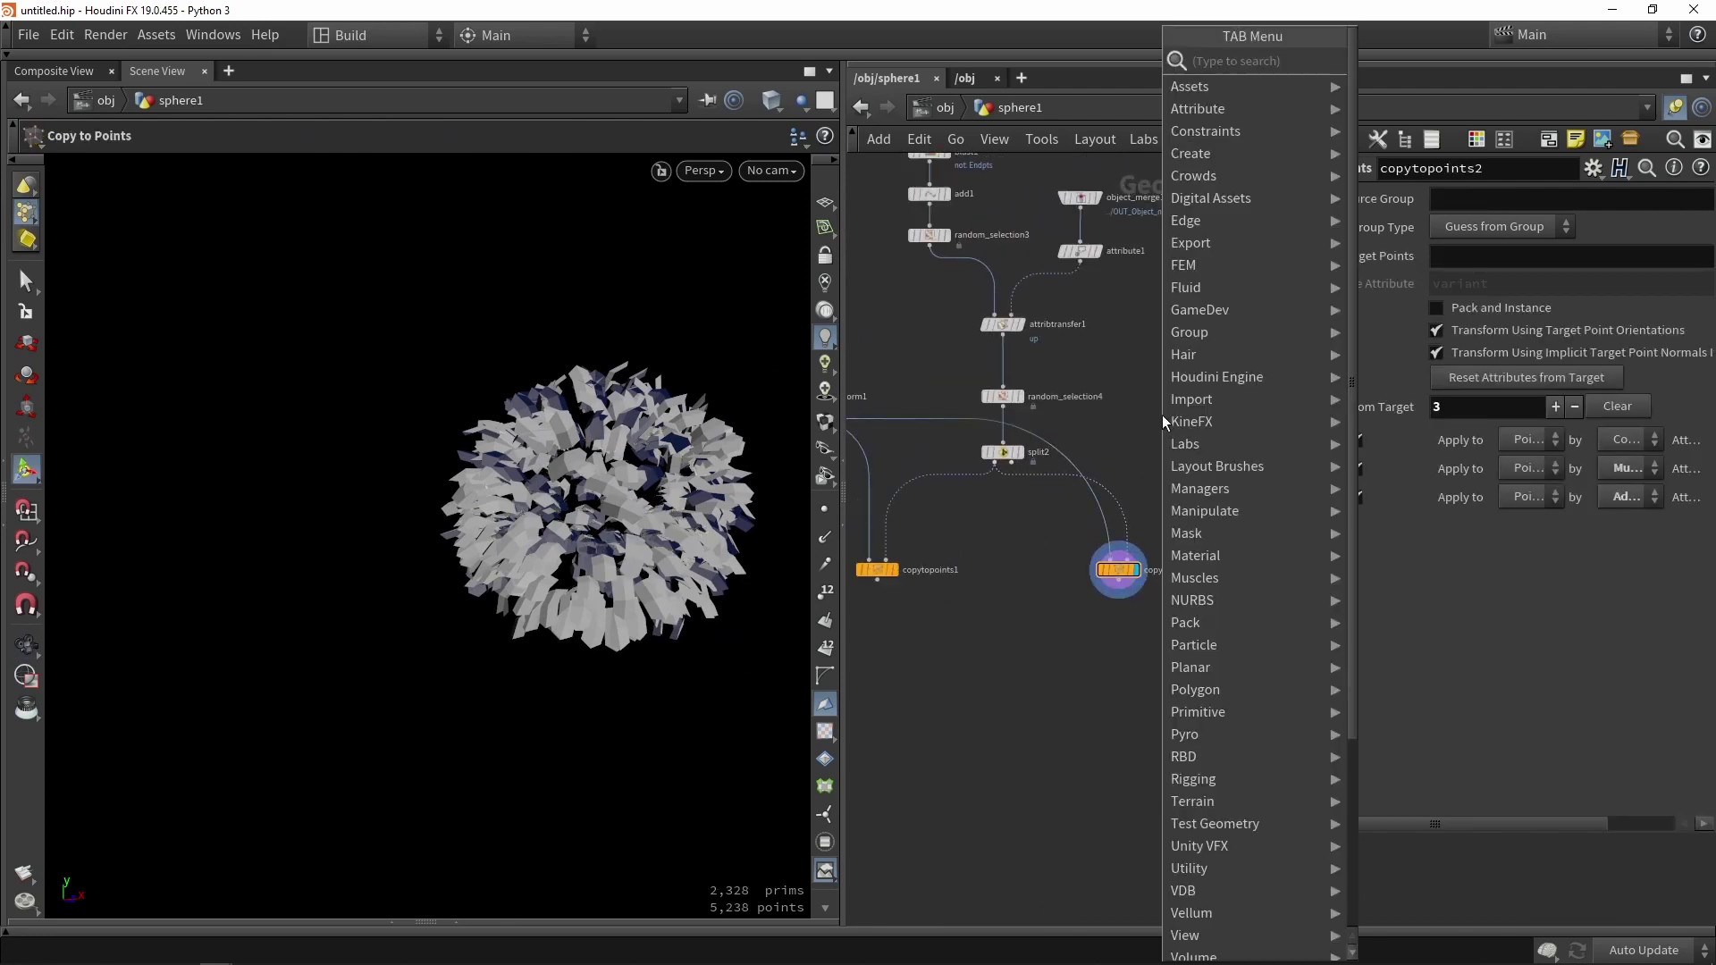
pyautogui.write('spher')
pyautogui.press('Return')
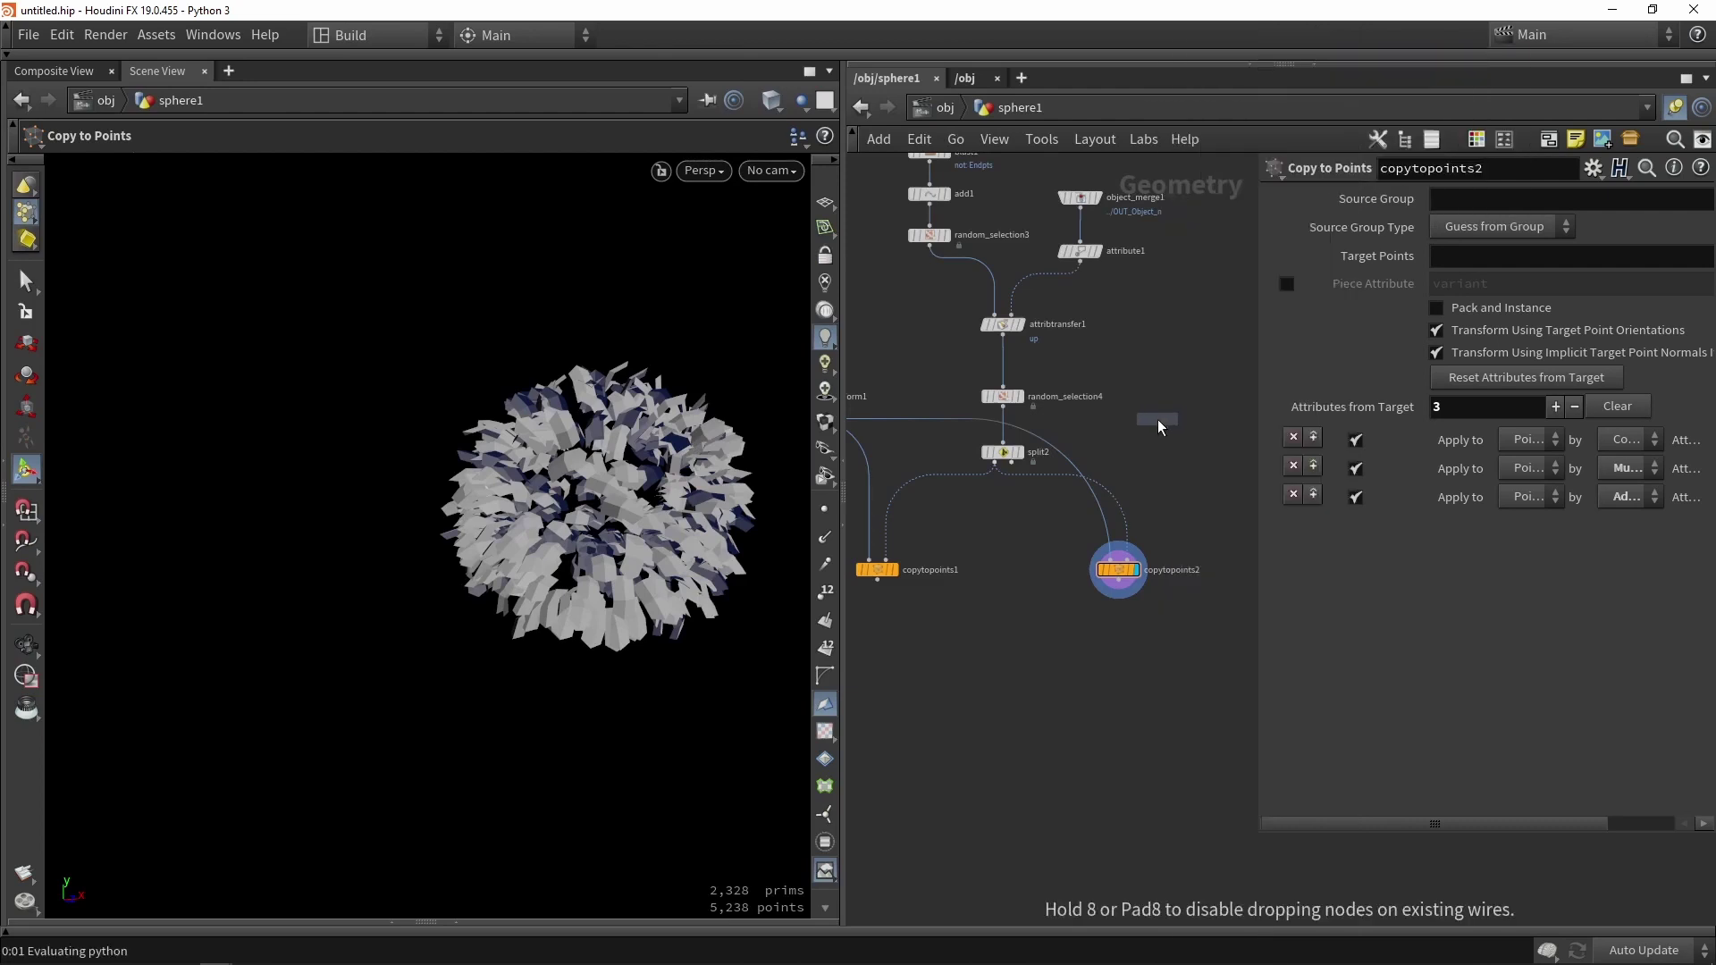
pyautogui.click(1157, 421)
pyautogui.scroll(2, 1156, 420)
pyautogui.scroll(-3, 1074, 673)
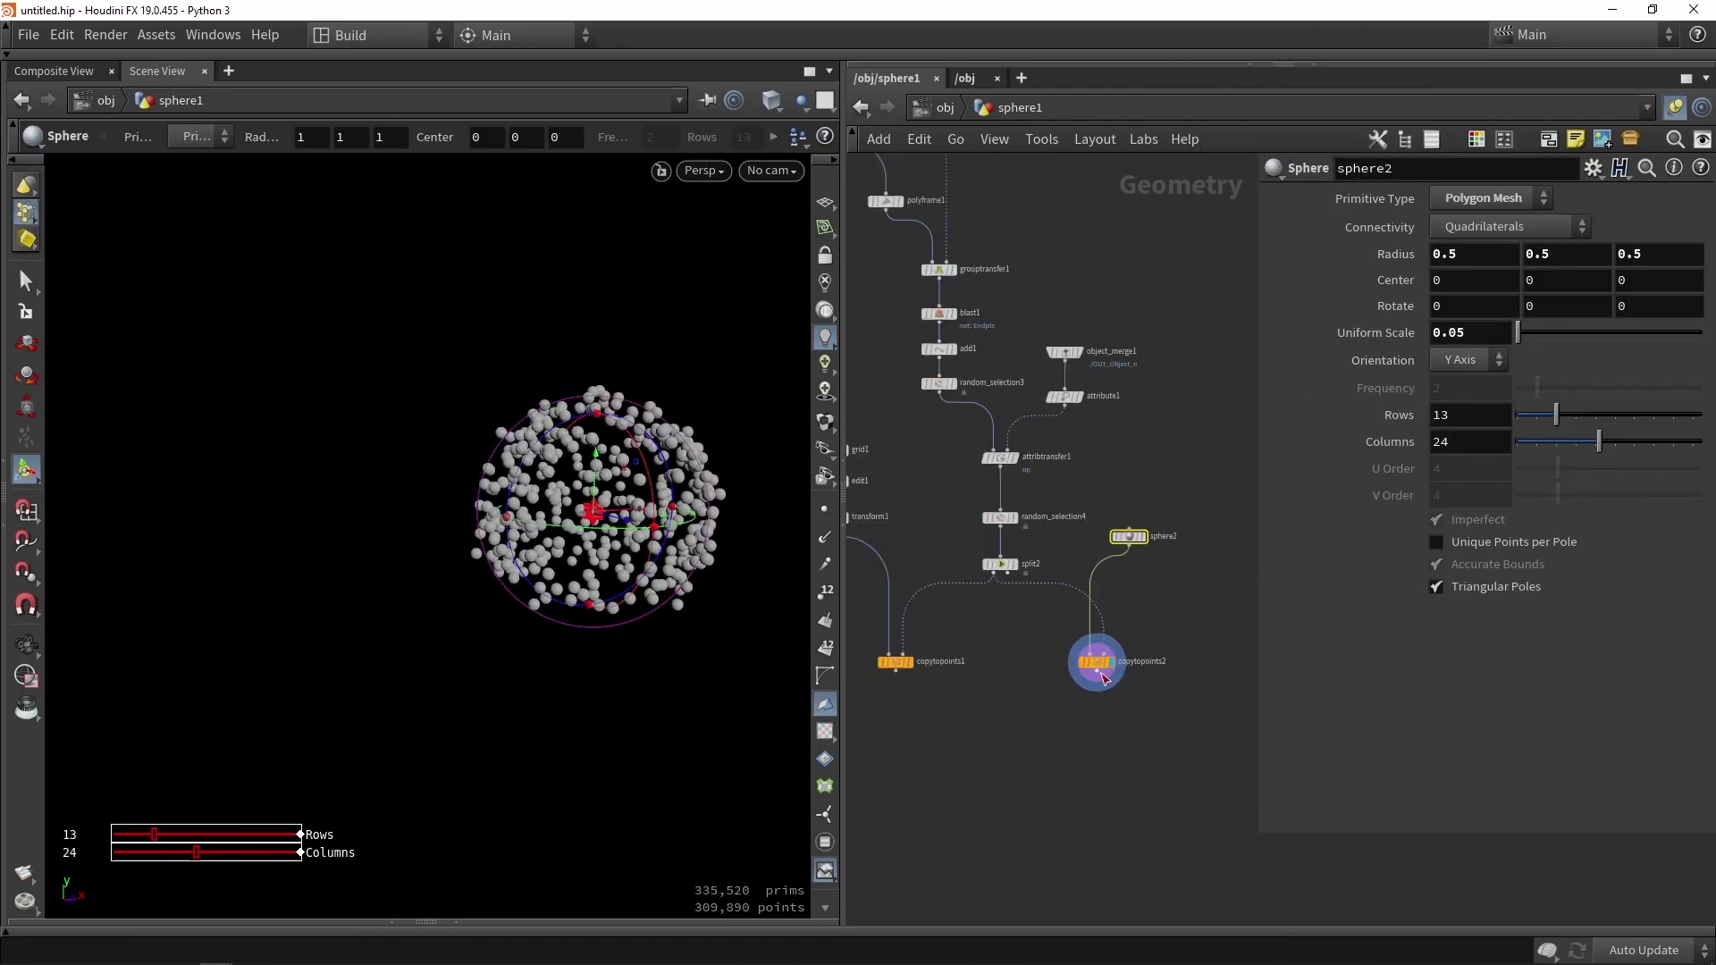
pyautogui.scroll(2, 1073, 478)
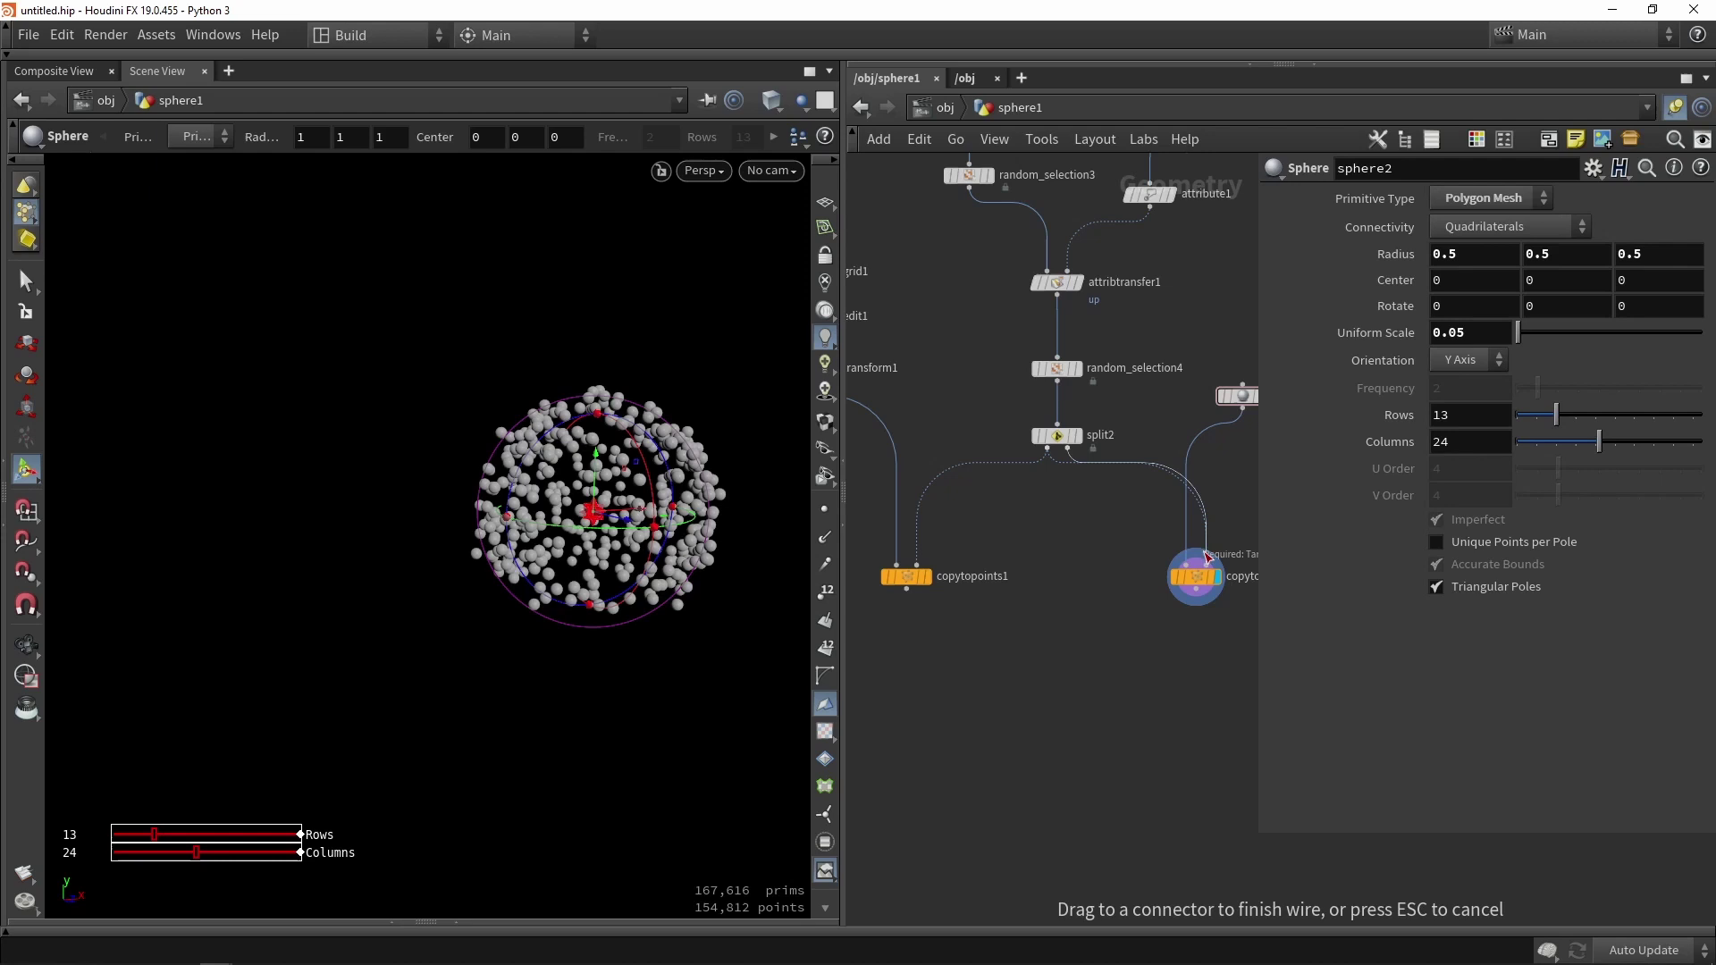
pyautogui.moveTo(1205, 552); pyautogui.dragTo(1208, 557)
# - Add a Merge node, connect copytopoints1 and copytopoints2 to it, and display the merged result
pyautogui.press('Tab')
pyautogui.write('merge')
pyautogui.press('Return')
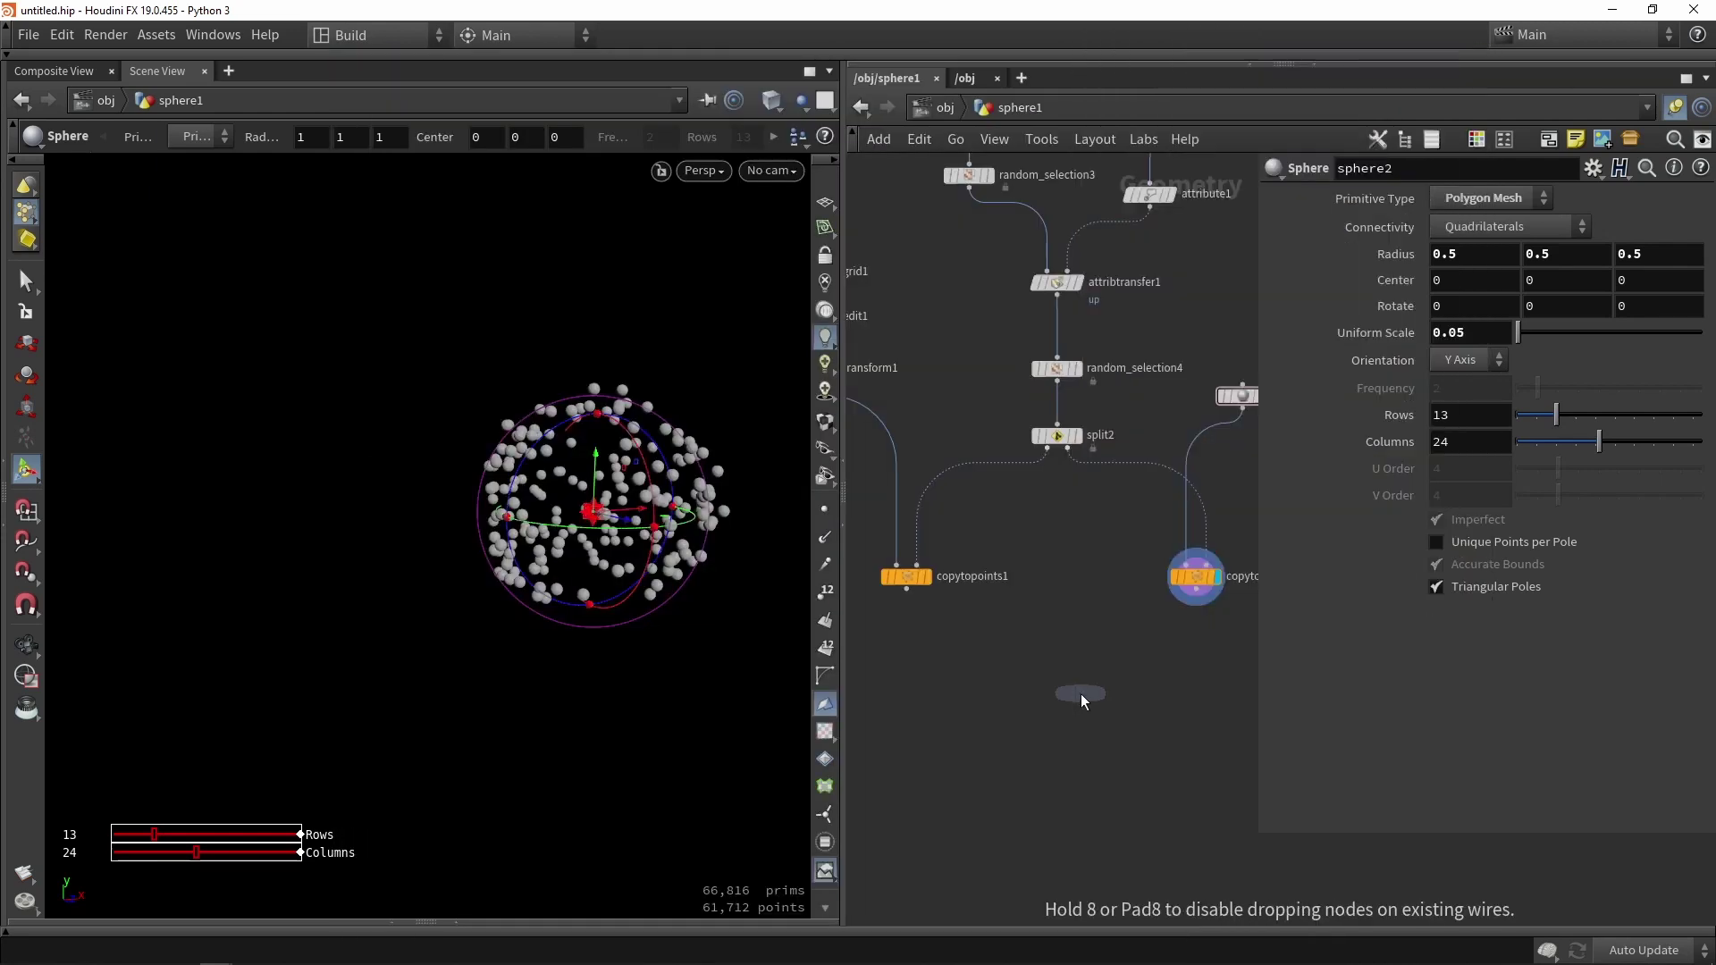
pyautogui.click(1081, 694)
pyautogui.moveTo(906, 590); pyautogui.dragTo(1080, 680)
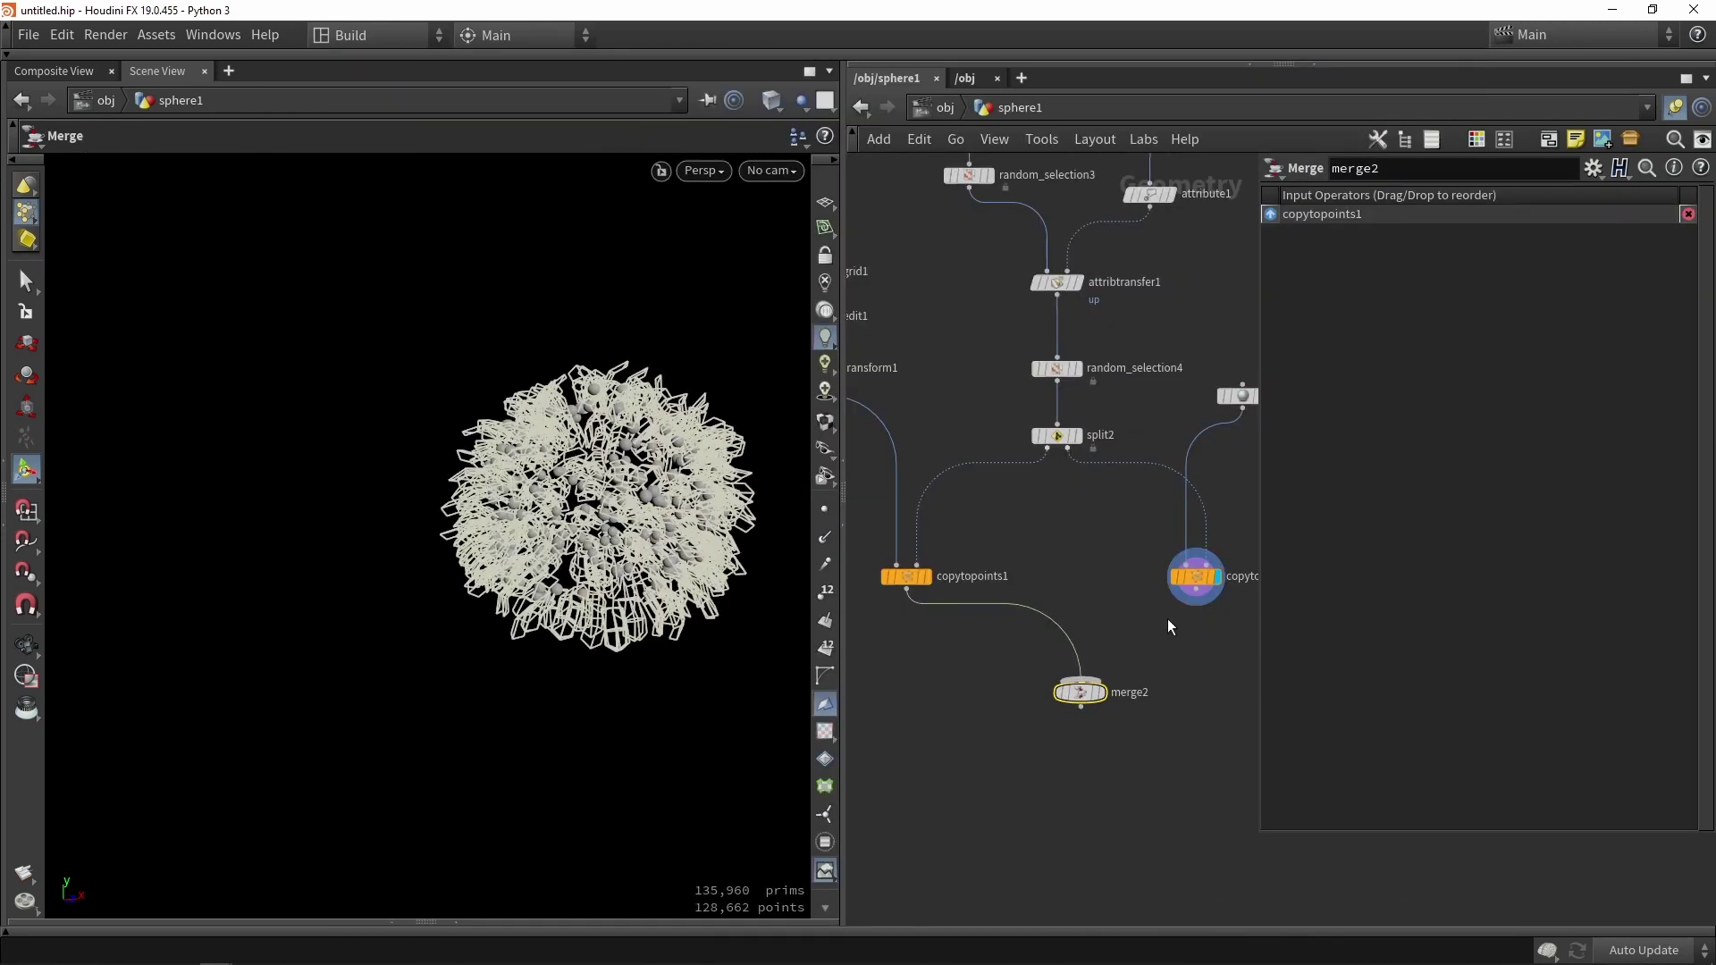
pyautogui.moveTo(1151, 633); pyautogui.dragTo(1087, 681)
pyautogui.click(1104, 693)
pyautogui.keyDown('alt'); pyautogui.moveTo(474, 528); pyautogui.dragTo(554, 497); pyautogui.keyUp('alt')
# - Move the sphere2 node farther away from split2 and copytopoints2 to tidy the network
pyautogui.moveTo(1238, 443); pyautogui.dragTo(1071, 485, button='middle')
pyautogui.scroll(-2, 1071, 485)
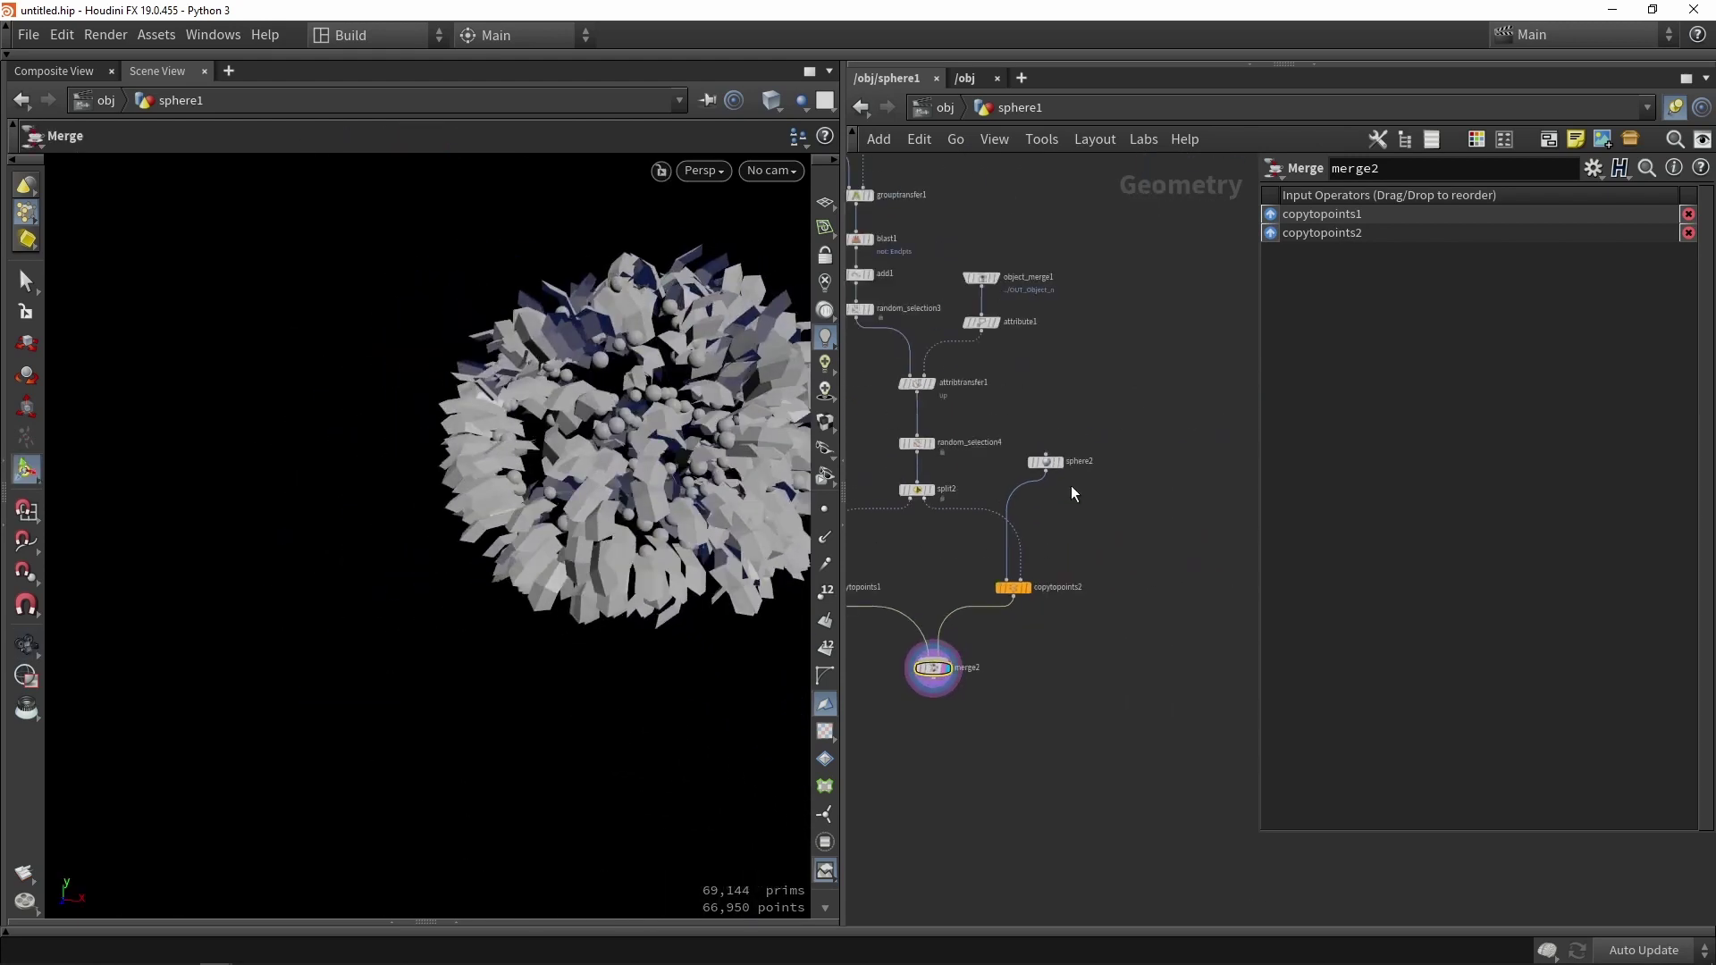
pyautogui.scroll(1, 1066, 471)
pyautogui.moveTo(1064, 467); pyautogui.dragTo(1130, 428)
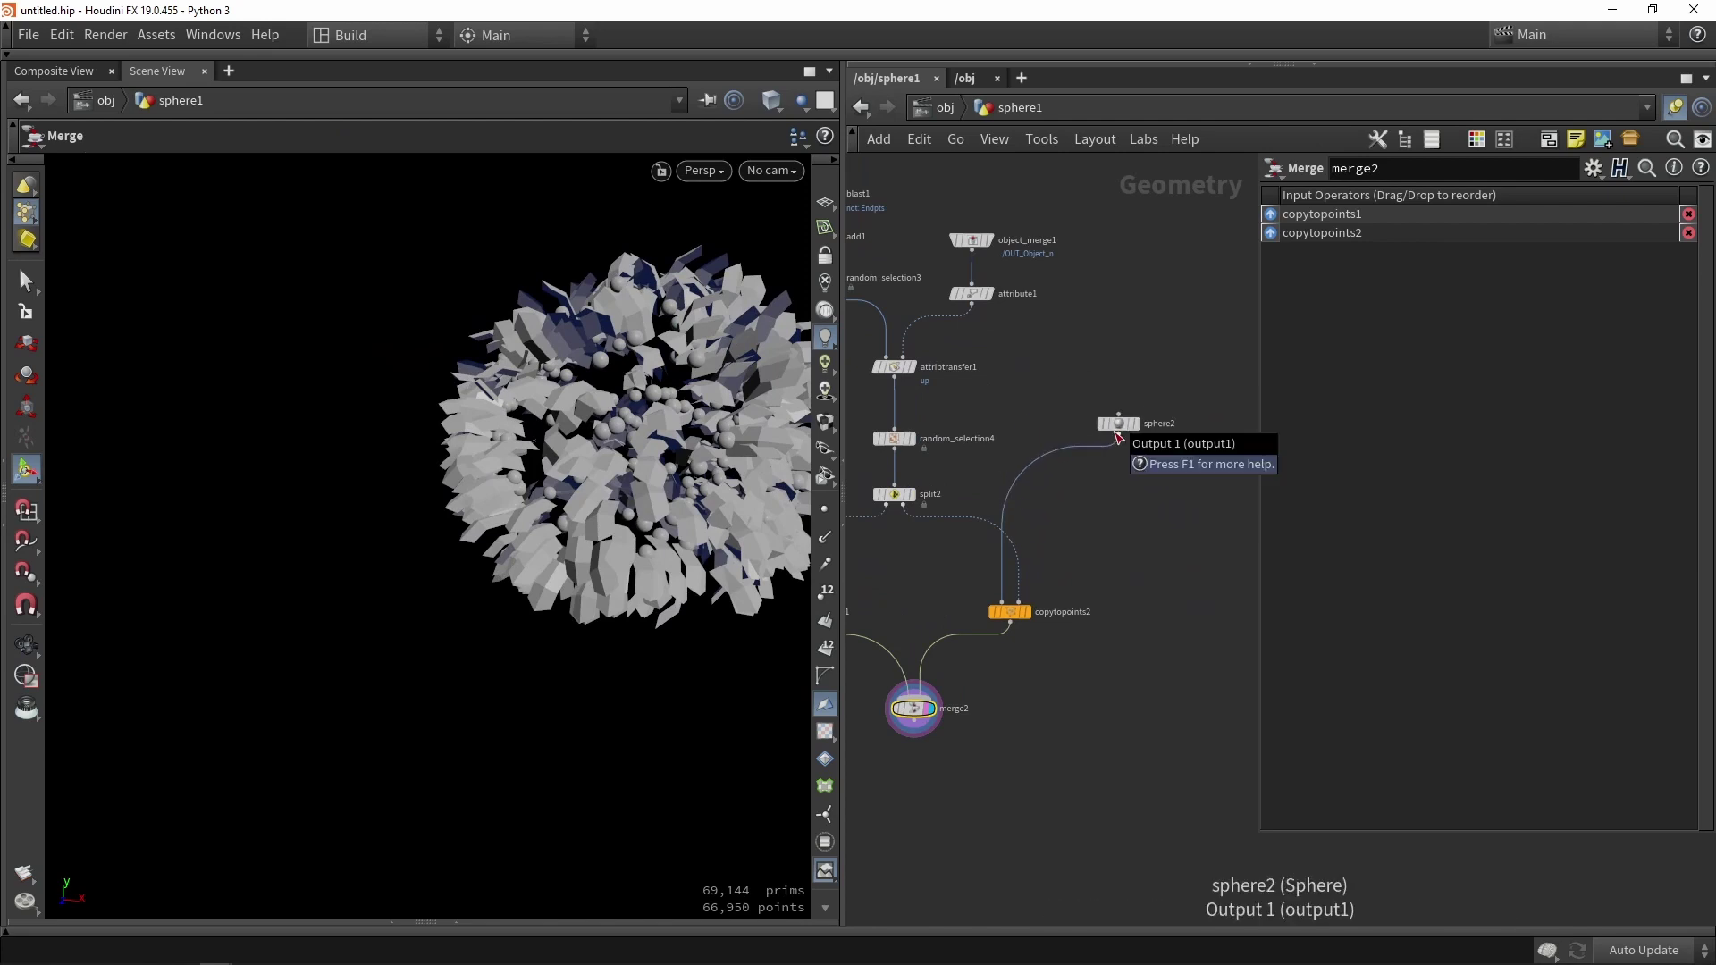
pyautogui.scroll(-3, 1101, 483)
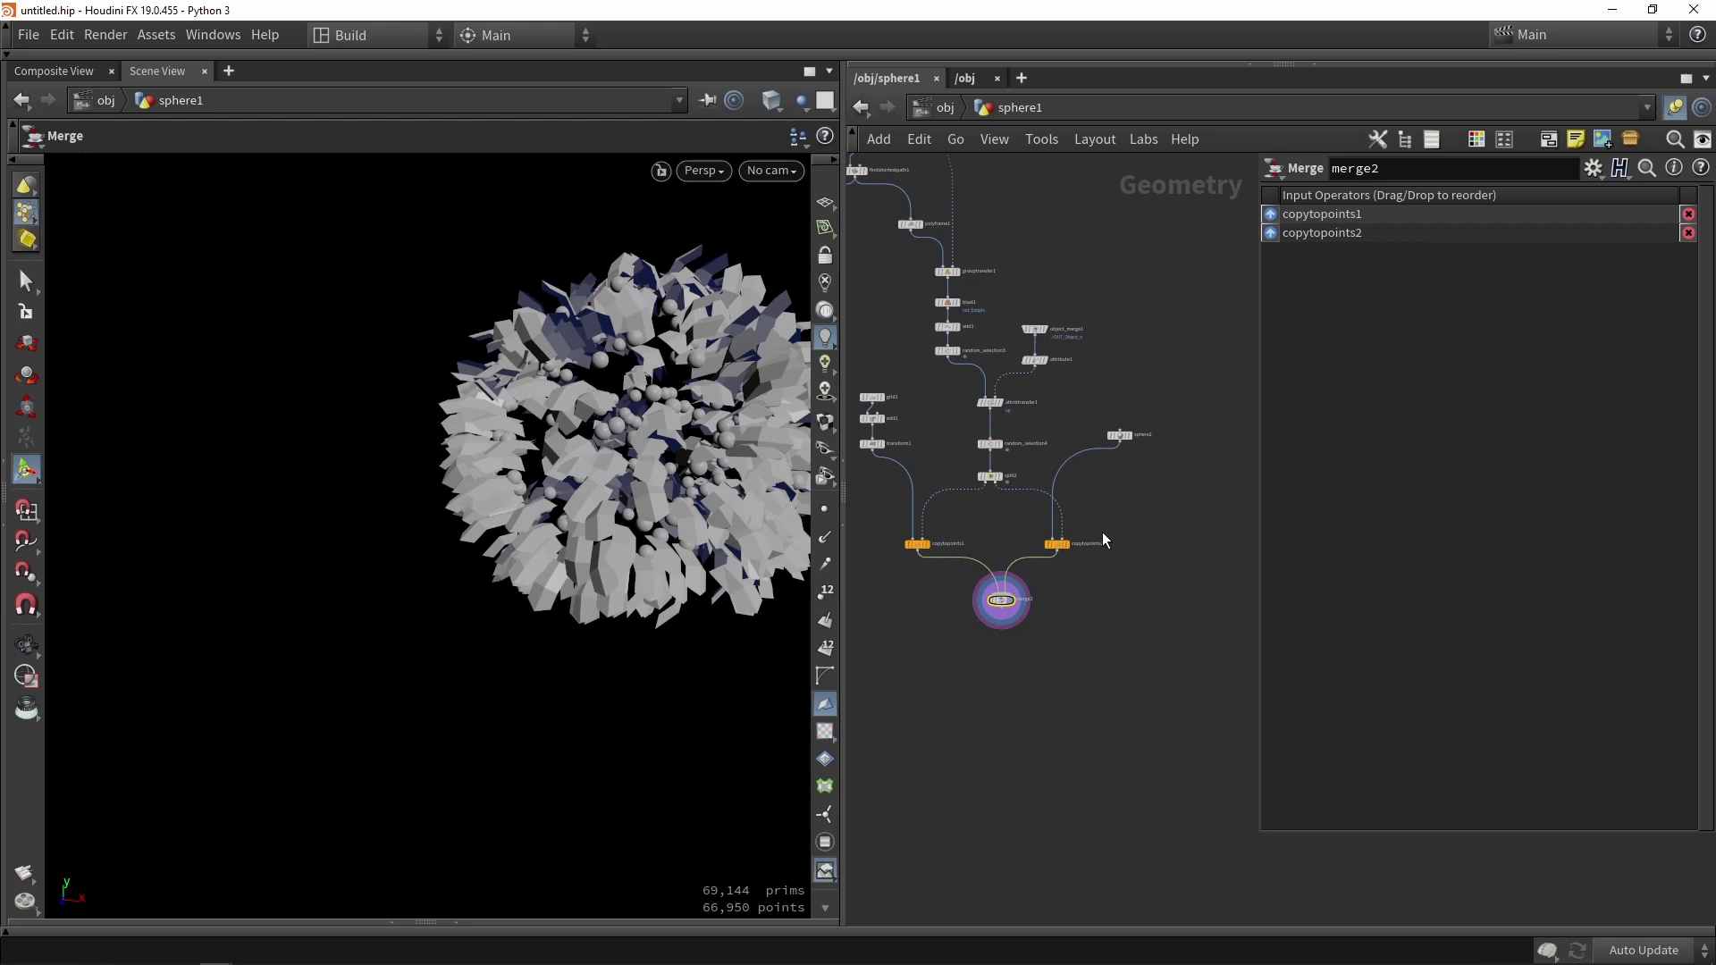
pyautogui.moveTo(1048, 524)
pyautogui.scroll(1, 983, 561)
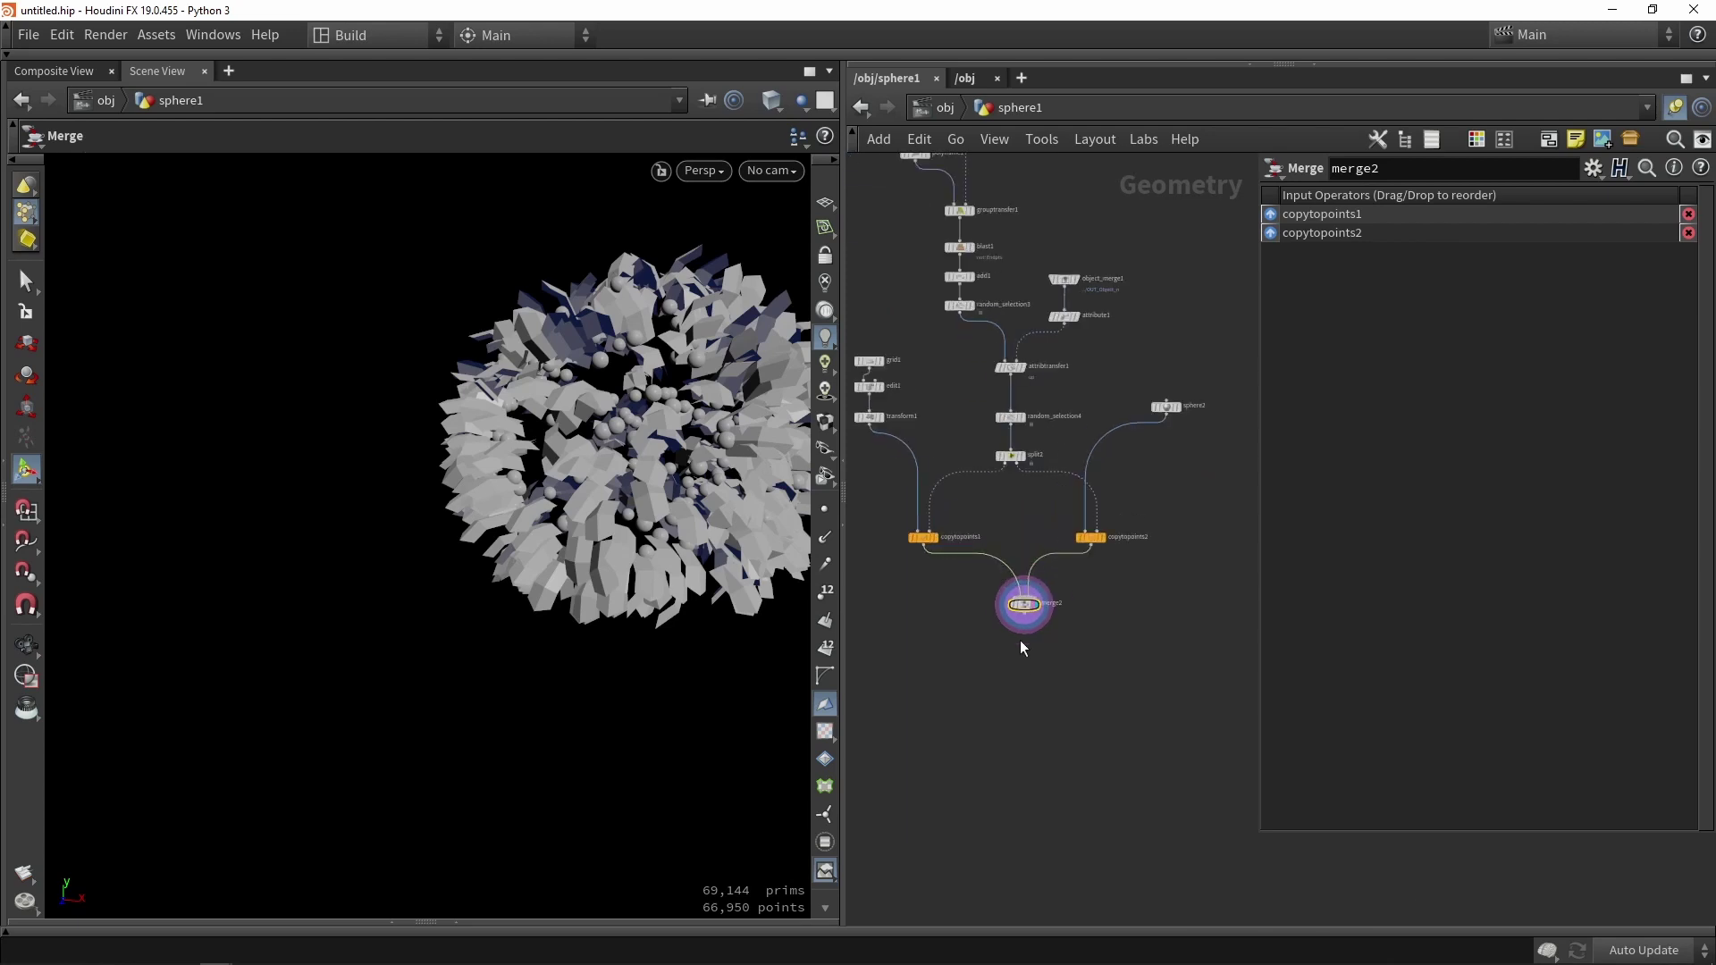
pyautogui.scroll(3, 1035, 610)
pyautogui.scroll(-5, 1037, 608)
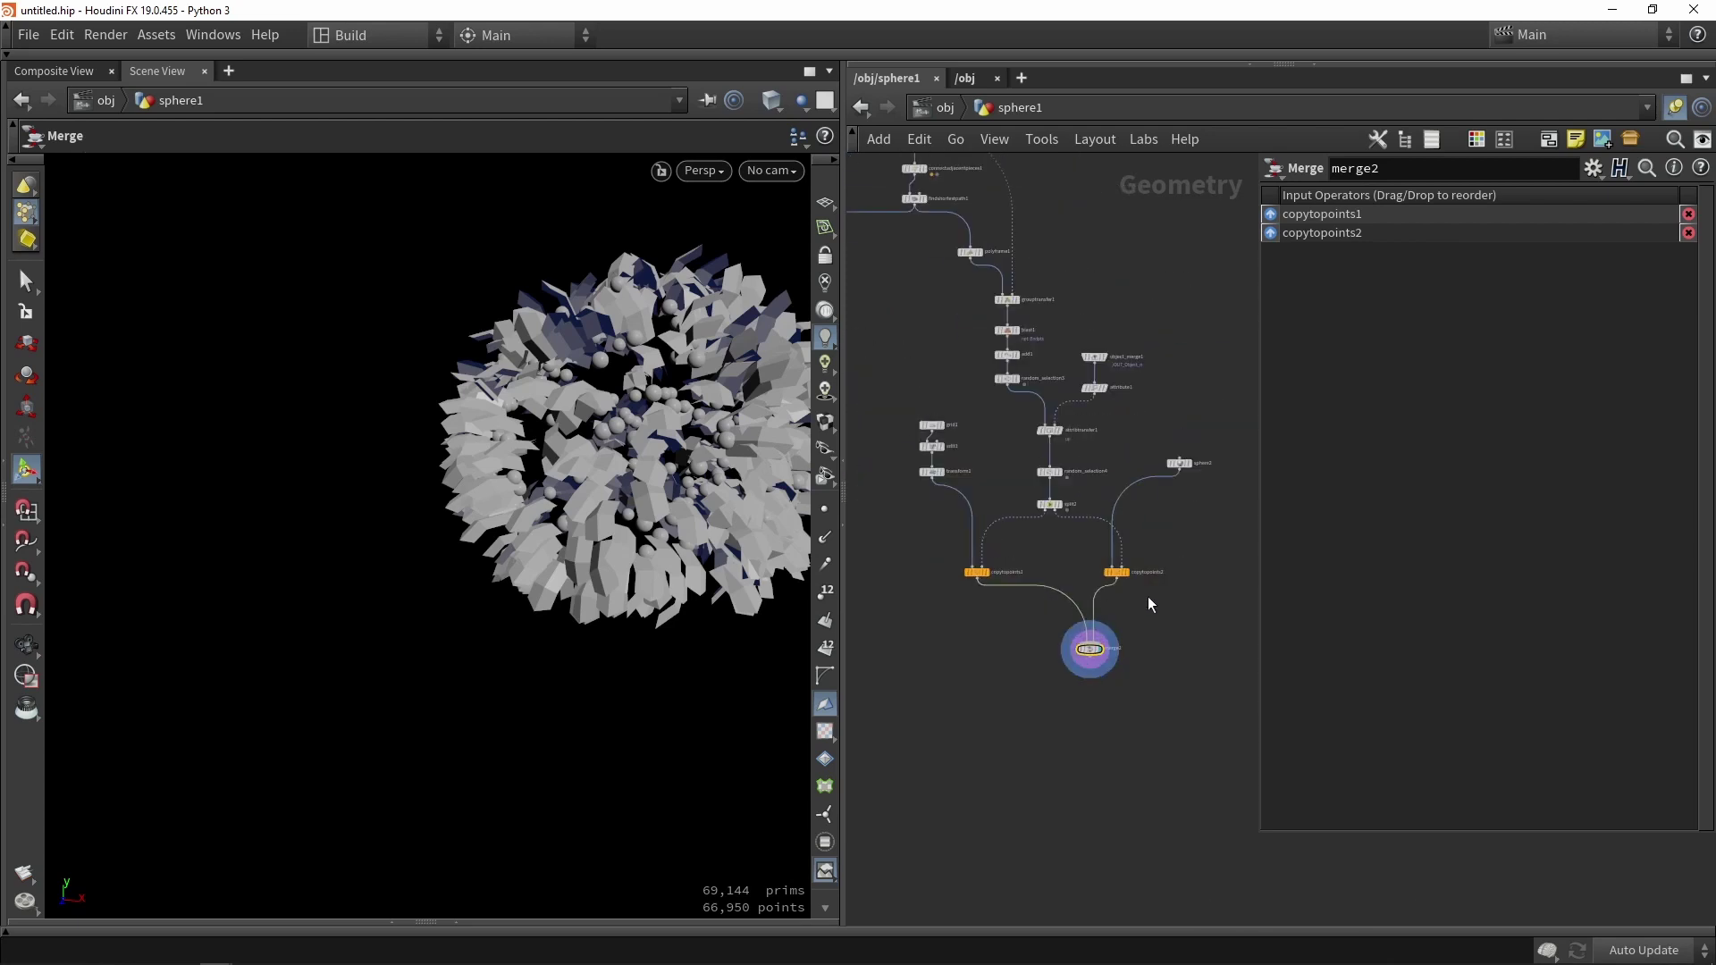
# - Move grid1, edit1 and transform1 farther above copytopoints1, then display transform1 and frame the leaf
pyautogui.scroll(2, 996, 578)
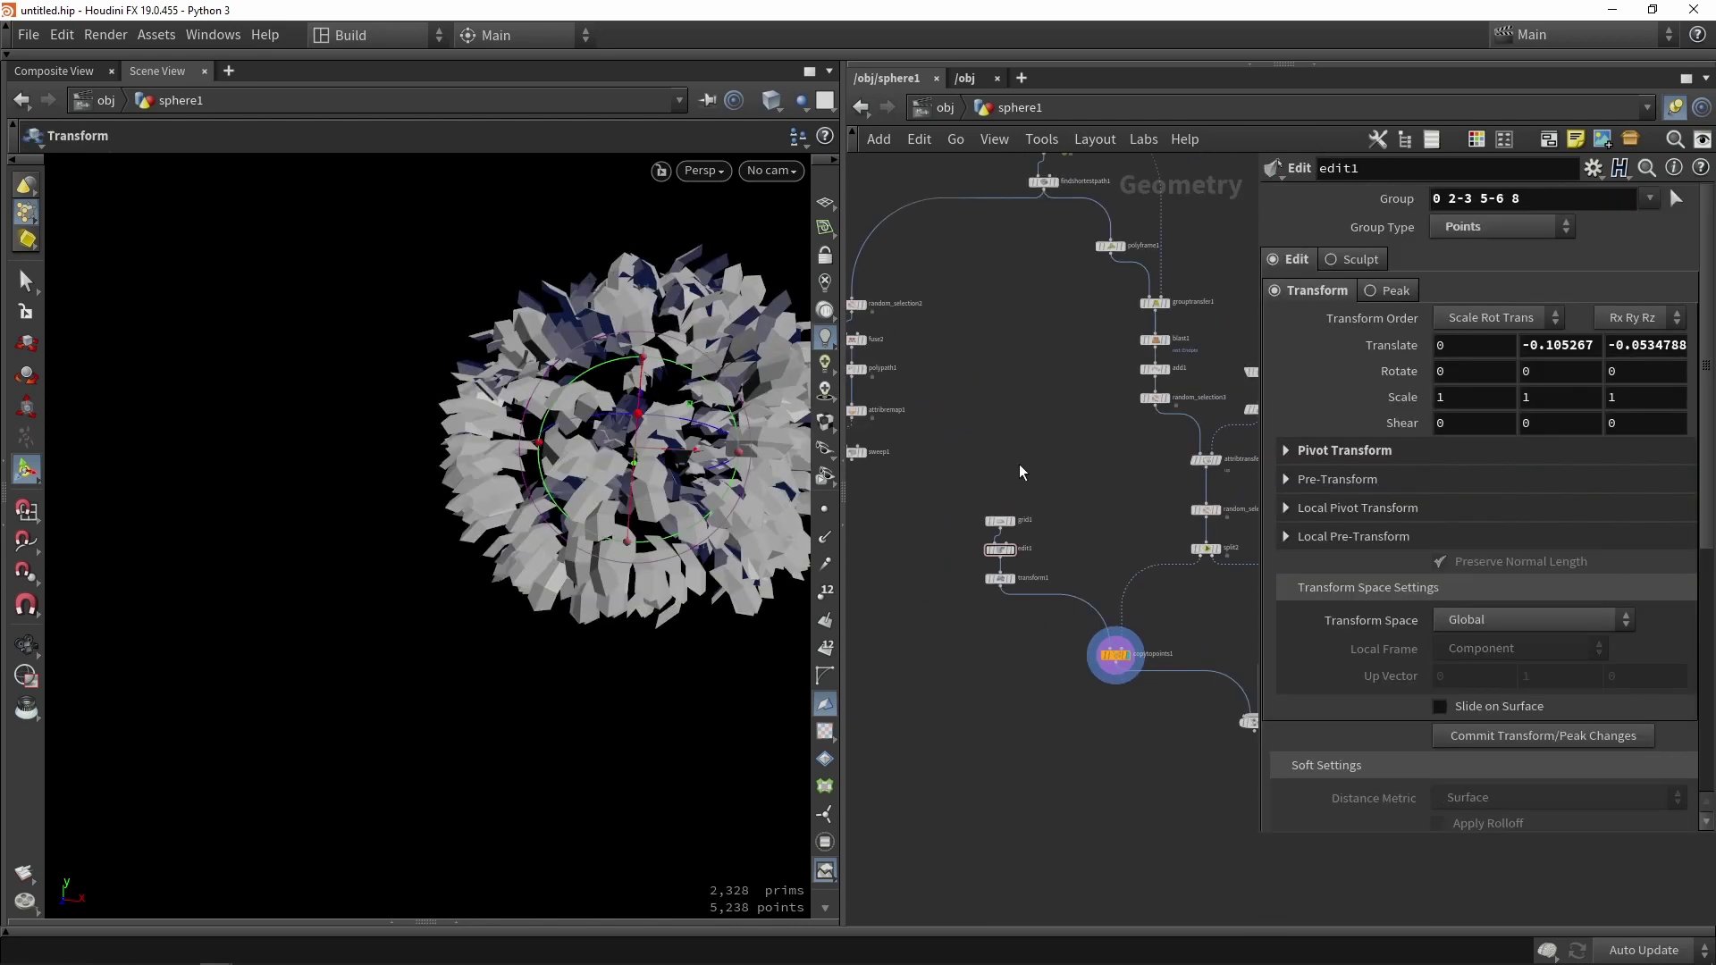
pyautogui.scroll(2, 1019, 464)
pyautogui.moveTo(931, 478); pyautogui.dragTo(995, 483)
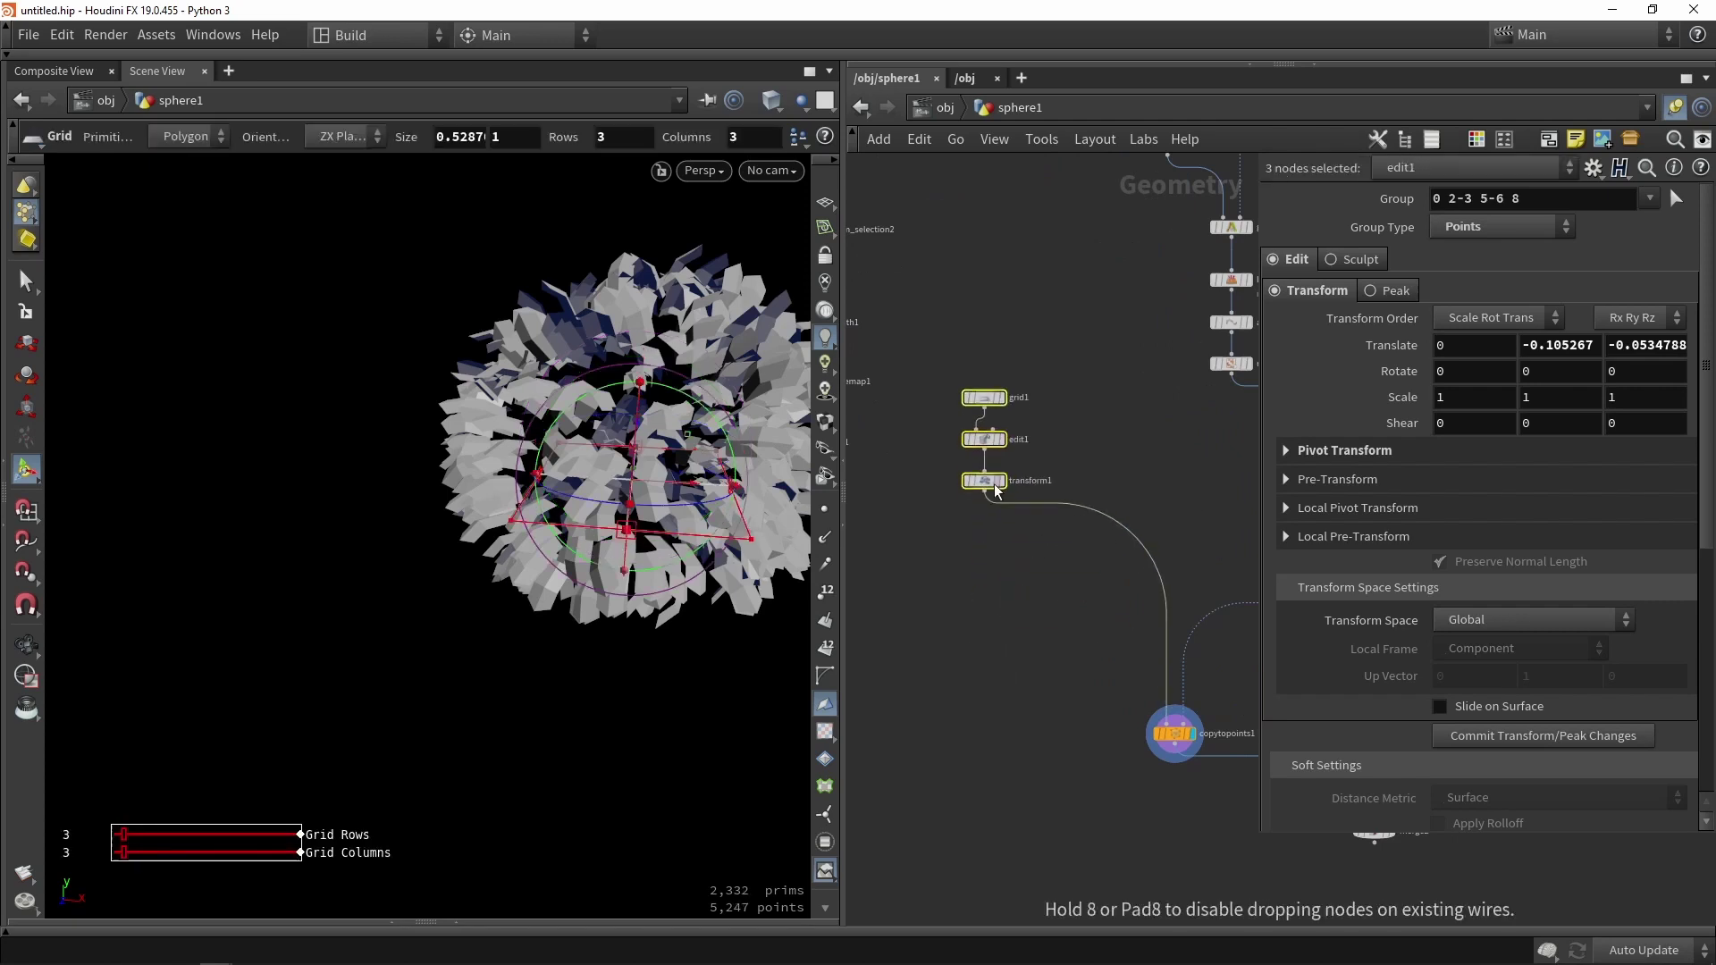
pyautogui.click(1010, 481)
pyautogui.click(988, 480)
pyautogui.hotkey('space', 'g')
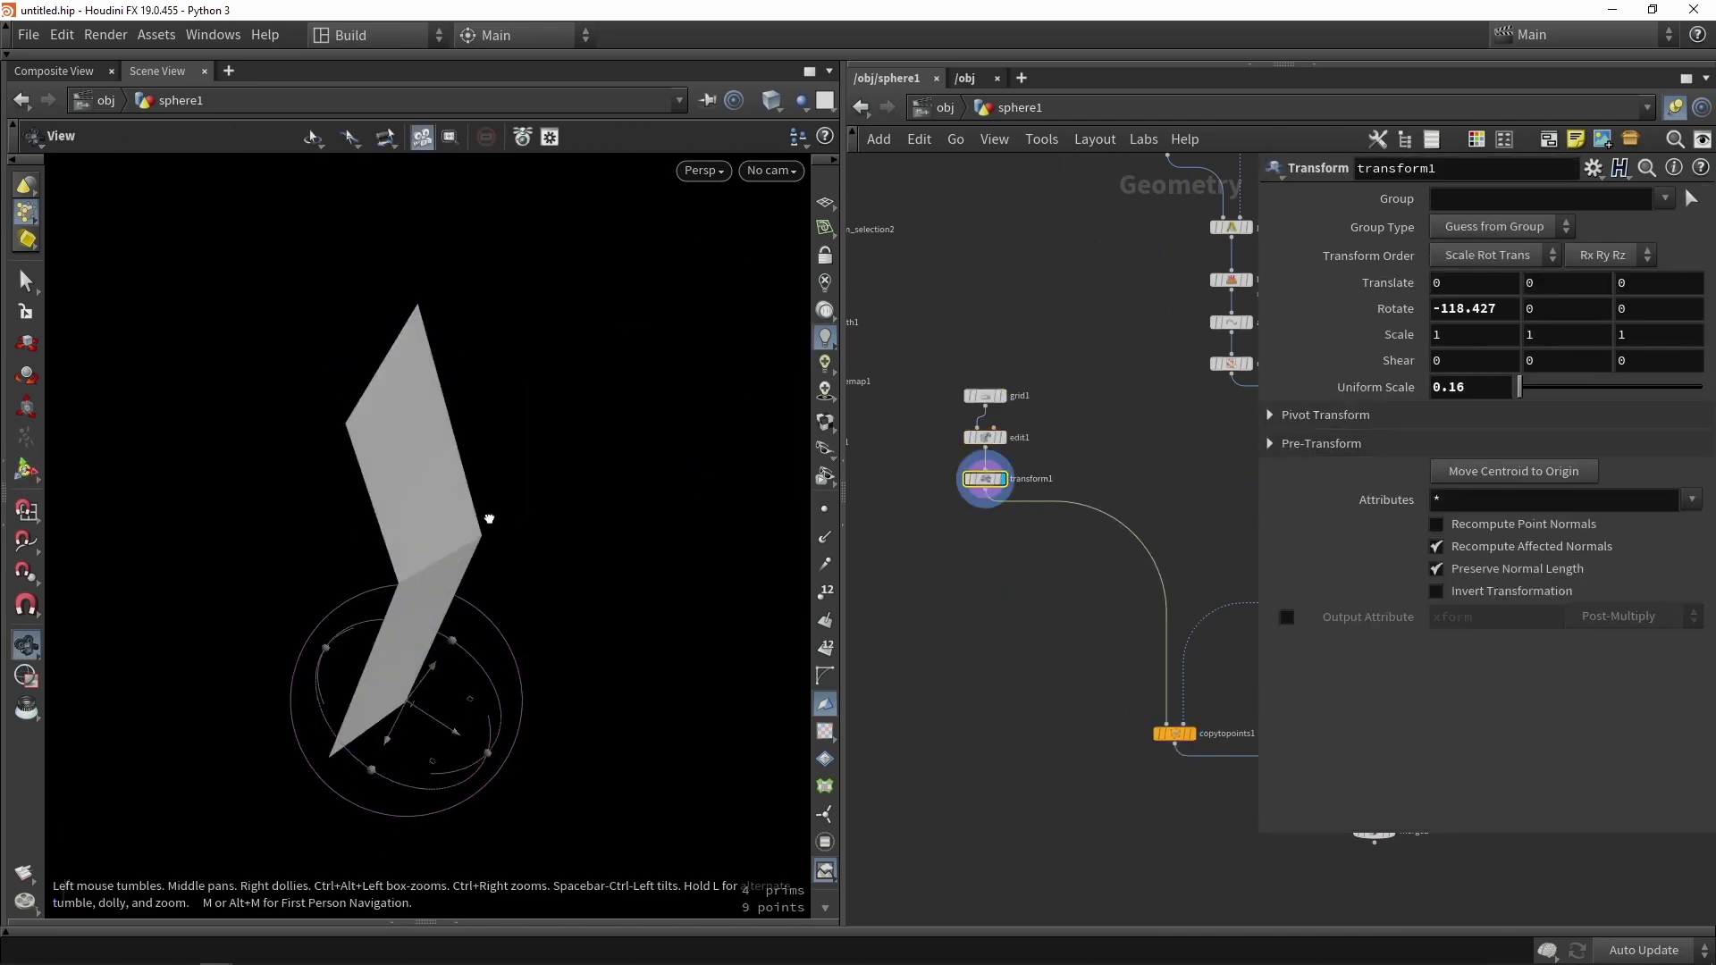
# - Add an Attribute Adjust Color node below transform1, connect it to transform1's output, and display it
pyautogui.press('Tab')
pyautogui.write('gr')
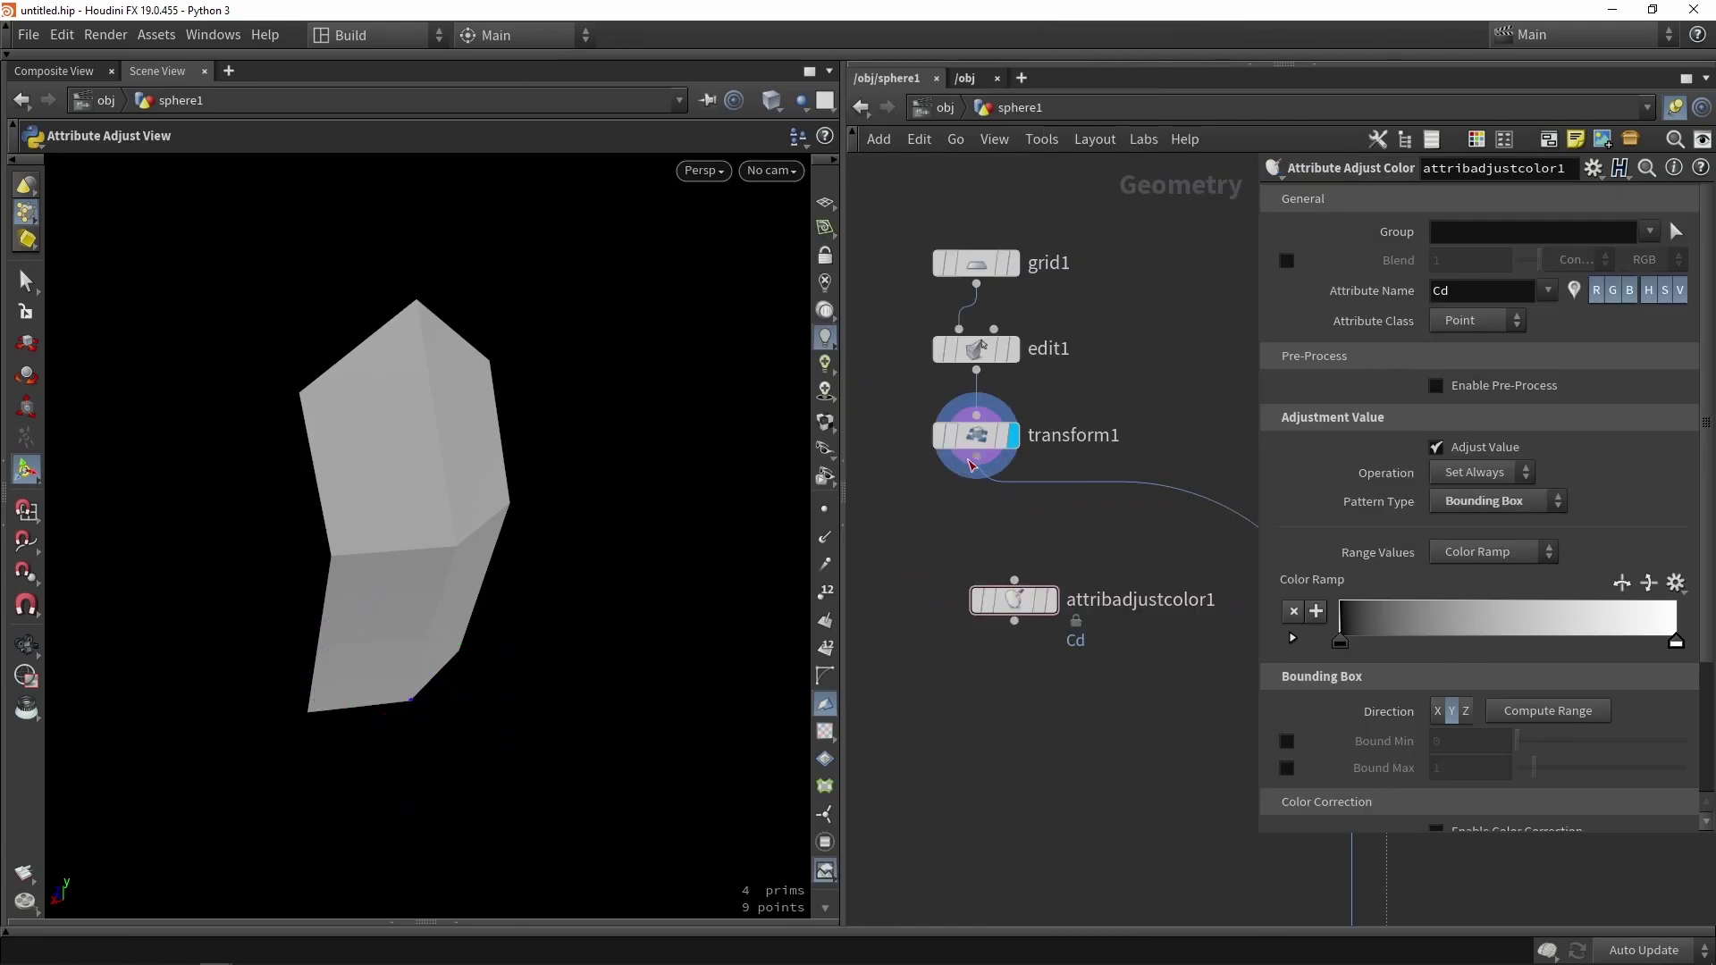
pyautogui.moveTo(976, 456); pyautogui.dragTo(996, 579)
pyautogui.click(1051, 601)
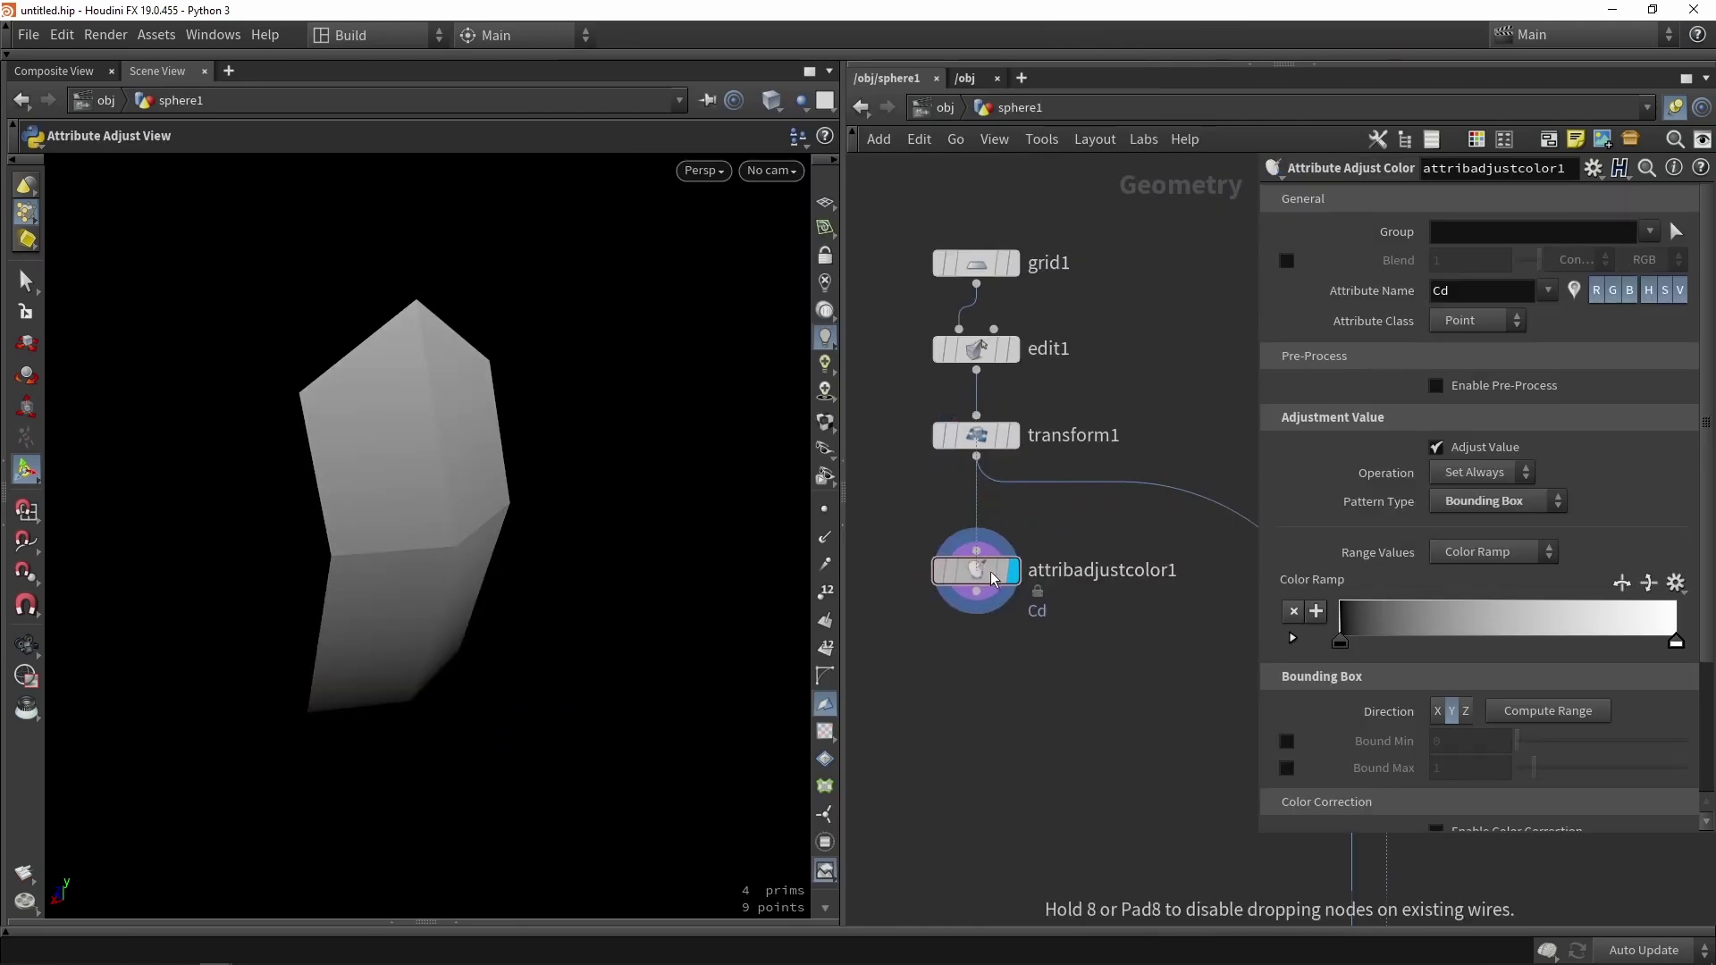
# - Set the end color of attribadjustcolor1's ramp to orange with RGB 1, 0.5, 0
pyautogui.doubleClick(1677, 645)
pyautogui.click(1350, 484)
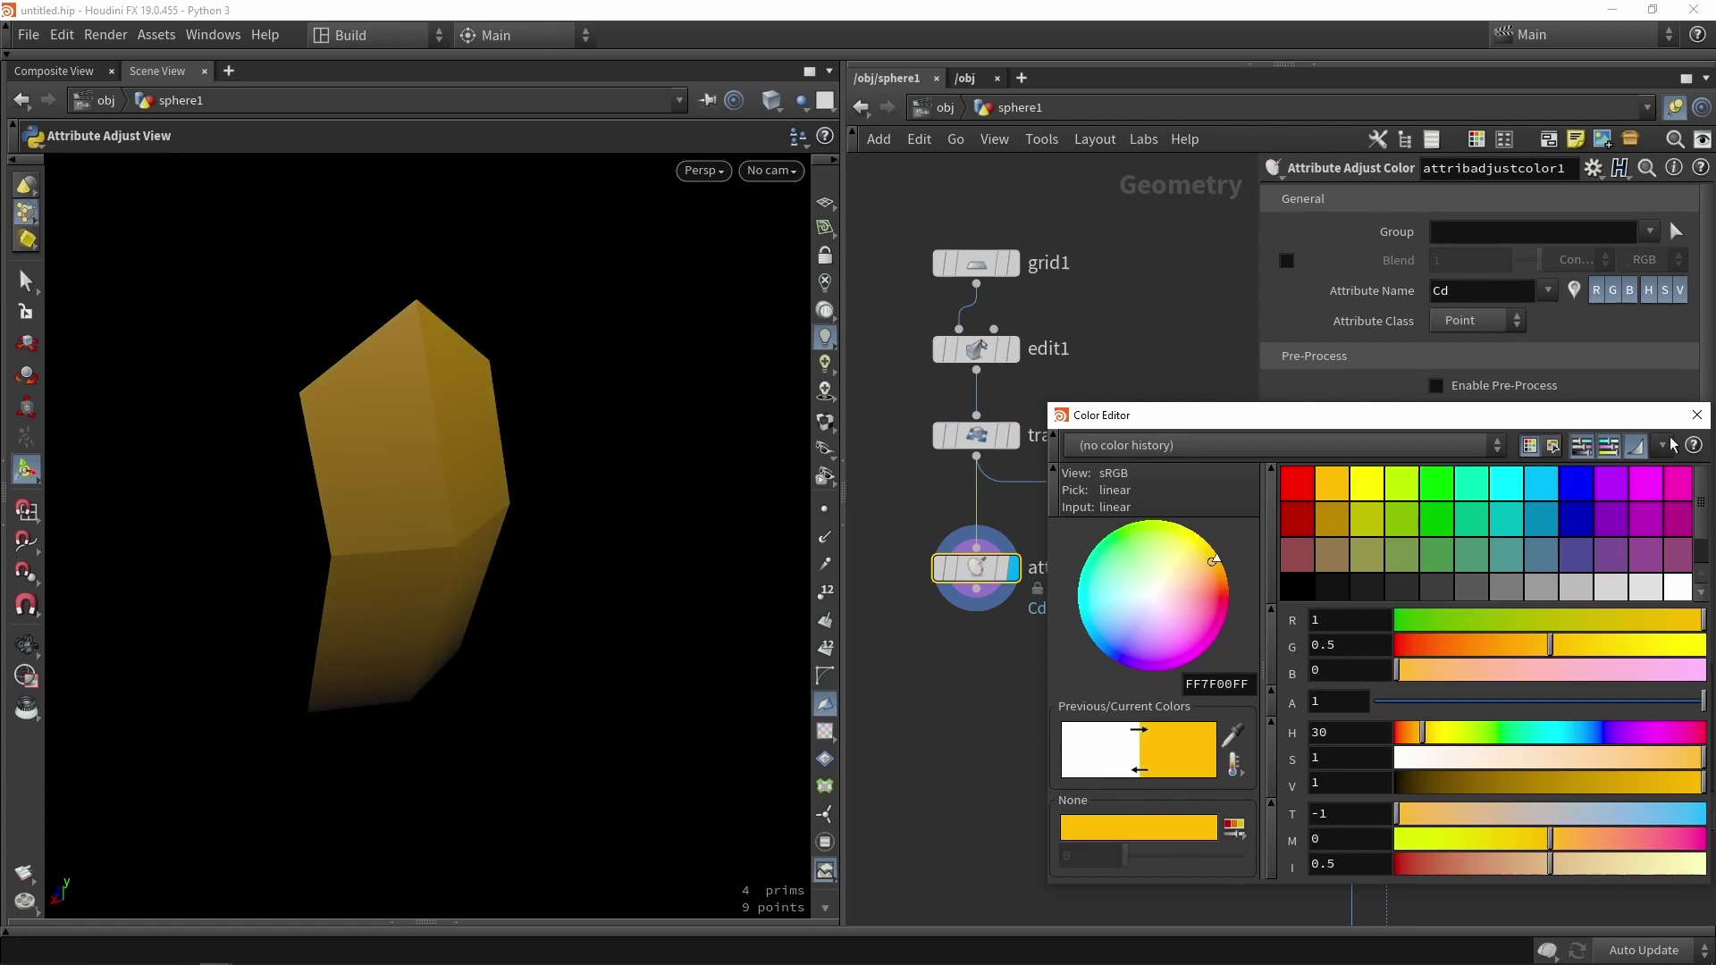
pyautogui.click(1697, 414)
# - Duplicate attribadjustcolor1 beside it, fed by transform1, and set the copy's ramp end color to pure green
pyautogui.keyDown('alt'); pyautogui.moveTo(976, 569); pyautogui.dragTo(1182, 572); pyautogui.keyUp('alt')
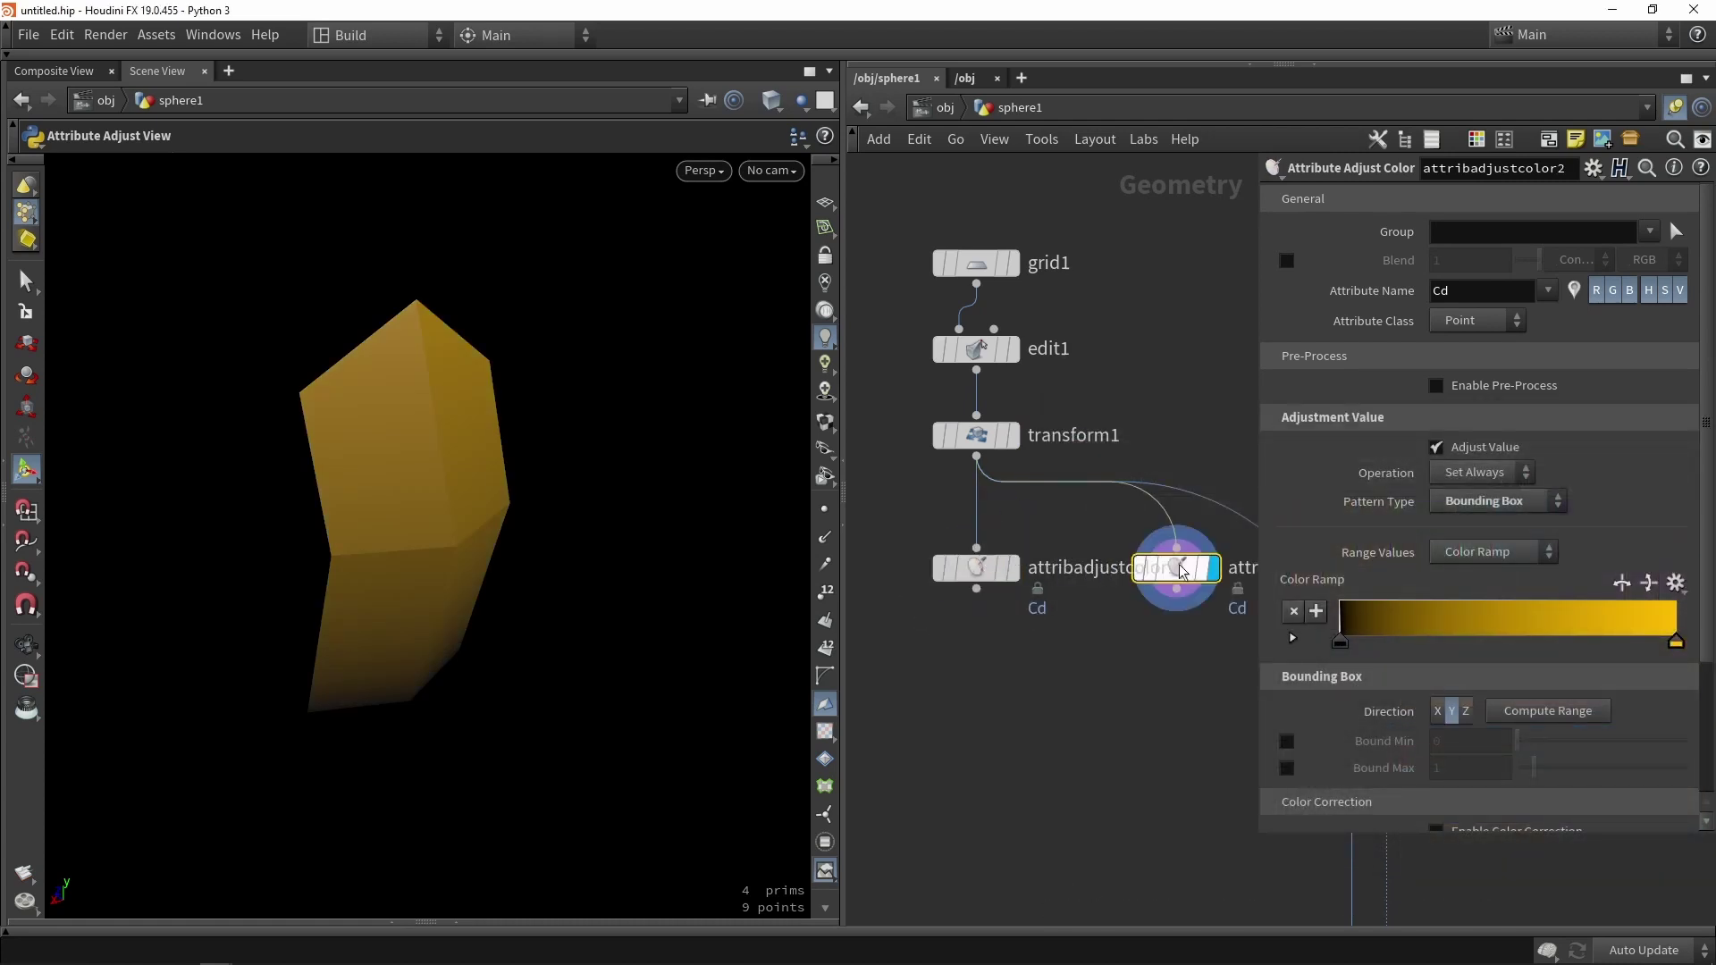
pyautogui.doubleClick(1679, 646)
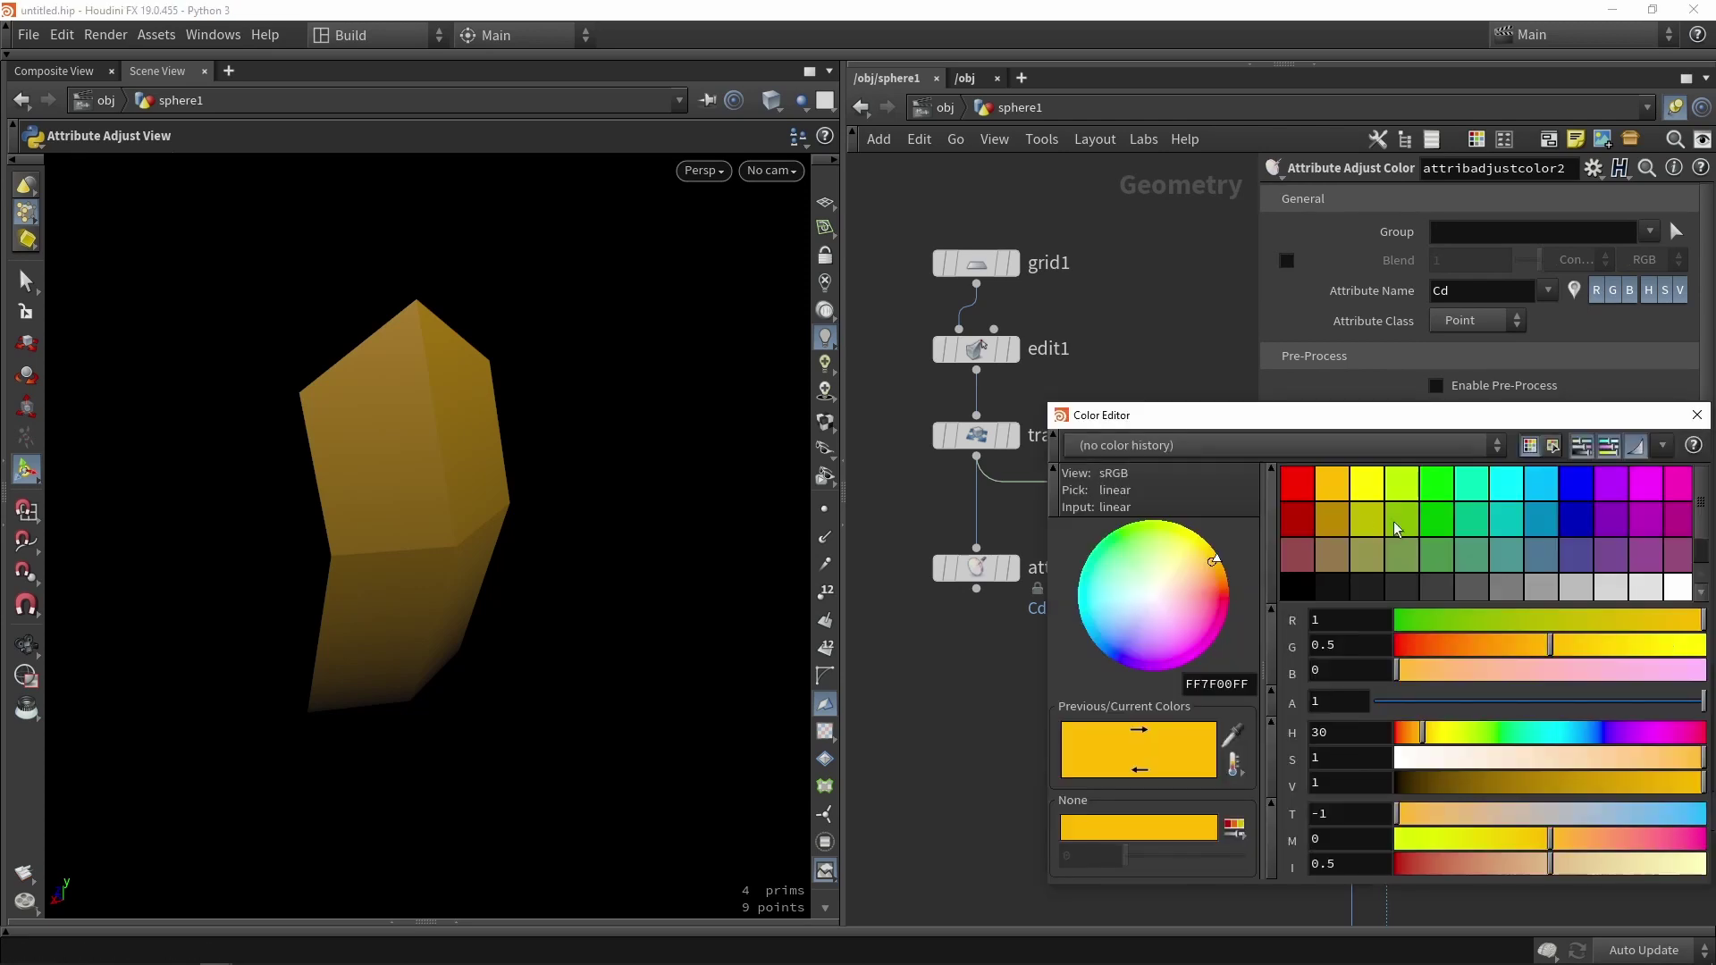
pyautogui.click(1430, 483)
pyautogui.click(1697, 415)
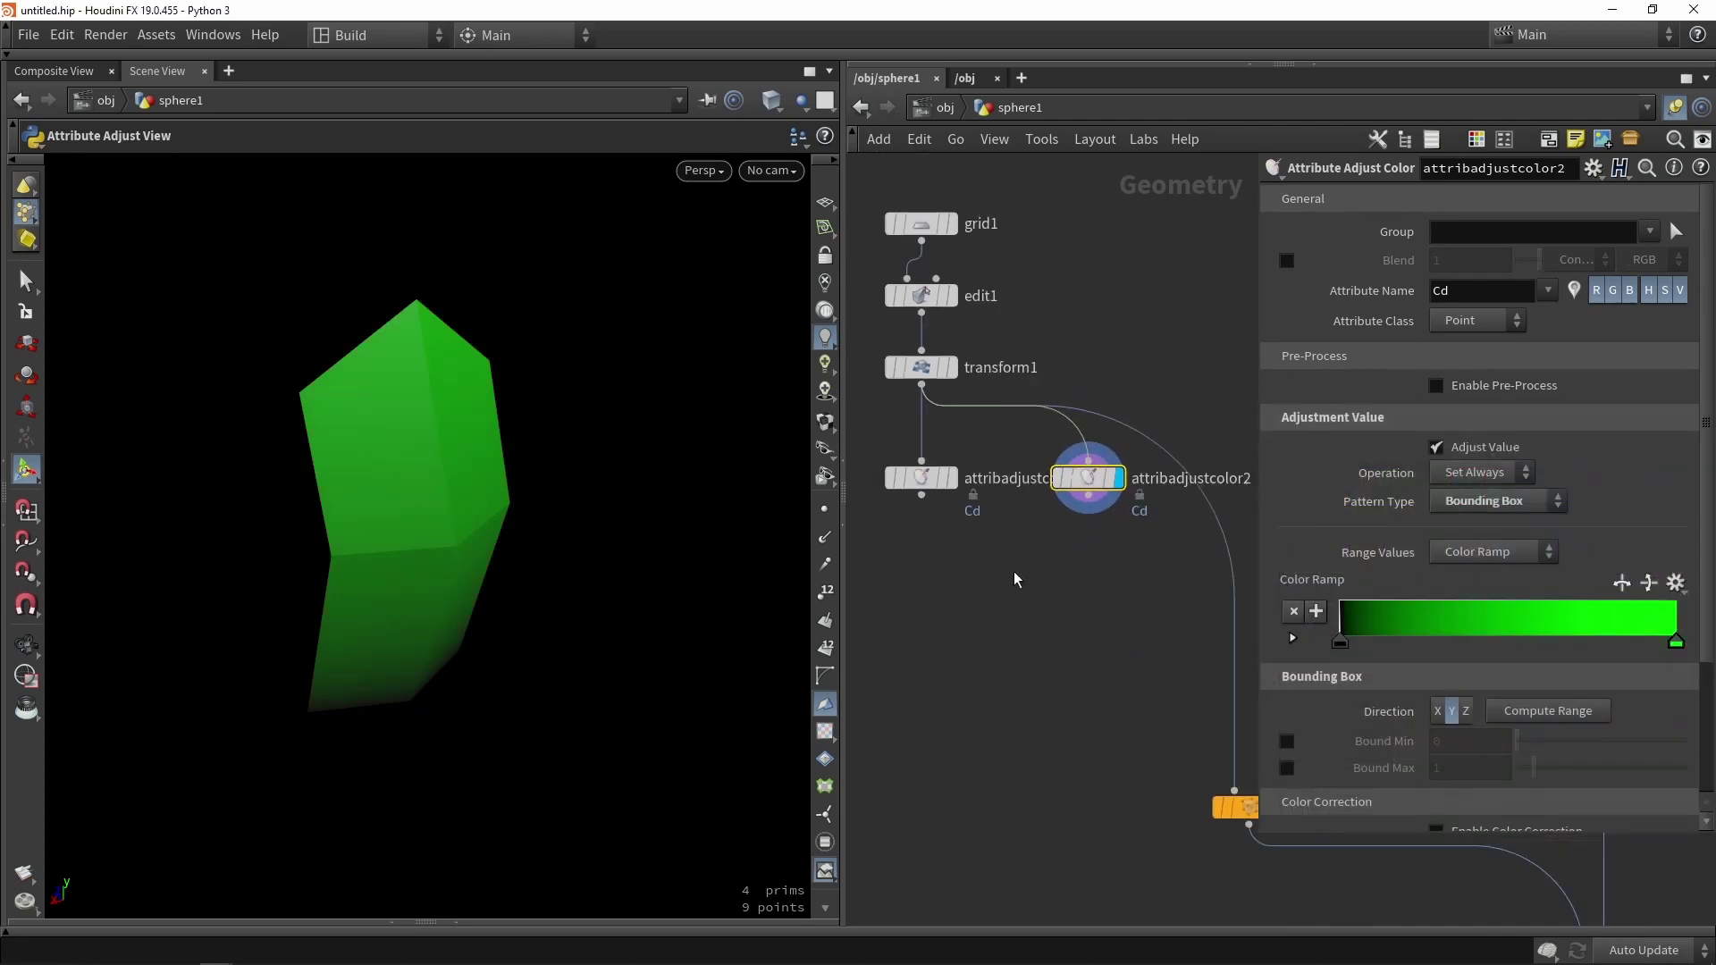
# - Add a Merge node, connect both Attribute Adjust Color nodes to it, and wire its output into copytopoints1's first input
pyautogui.scroll(-2, 1014, 571)
pyautogui.press('Tab')
pyautogui.write('merge')
pyautogui.press('Return')
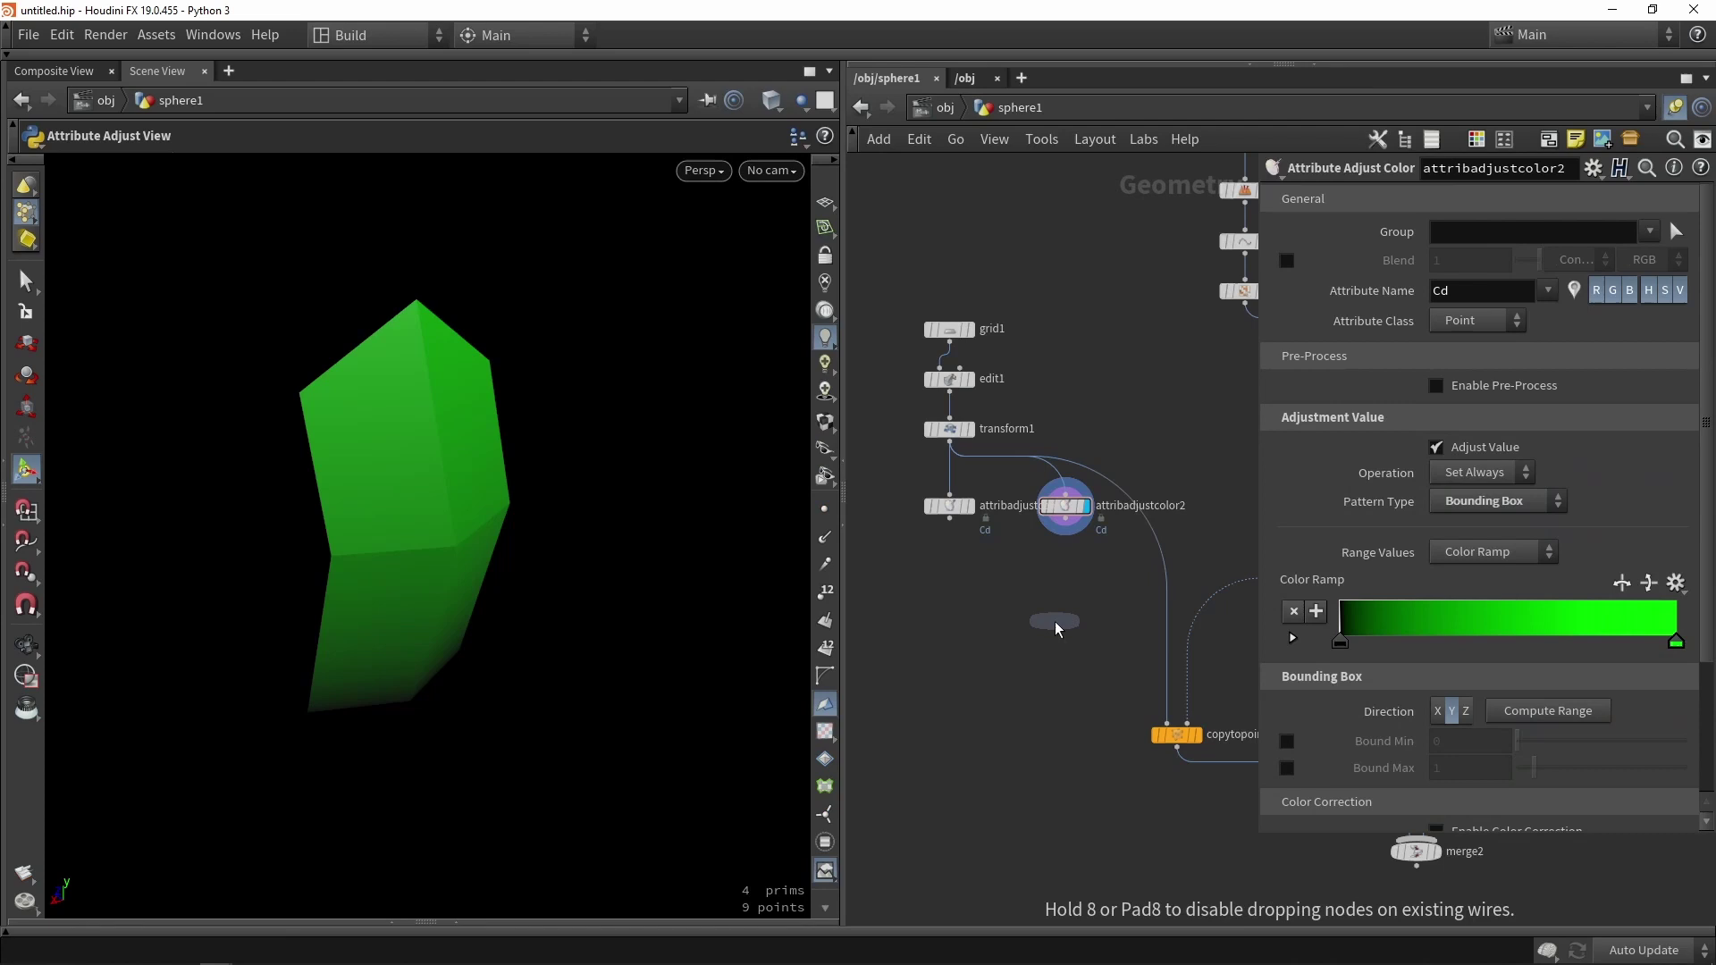
pyautogui.click(1056, 626)
pyautogui.moveTo(950, 521); pyautogui.dragTo(1055, 620)
pyautogui.moveTo(1066, 521); pyautogui.dragTo(1168, 725)
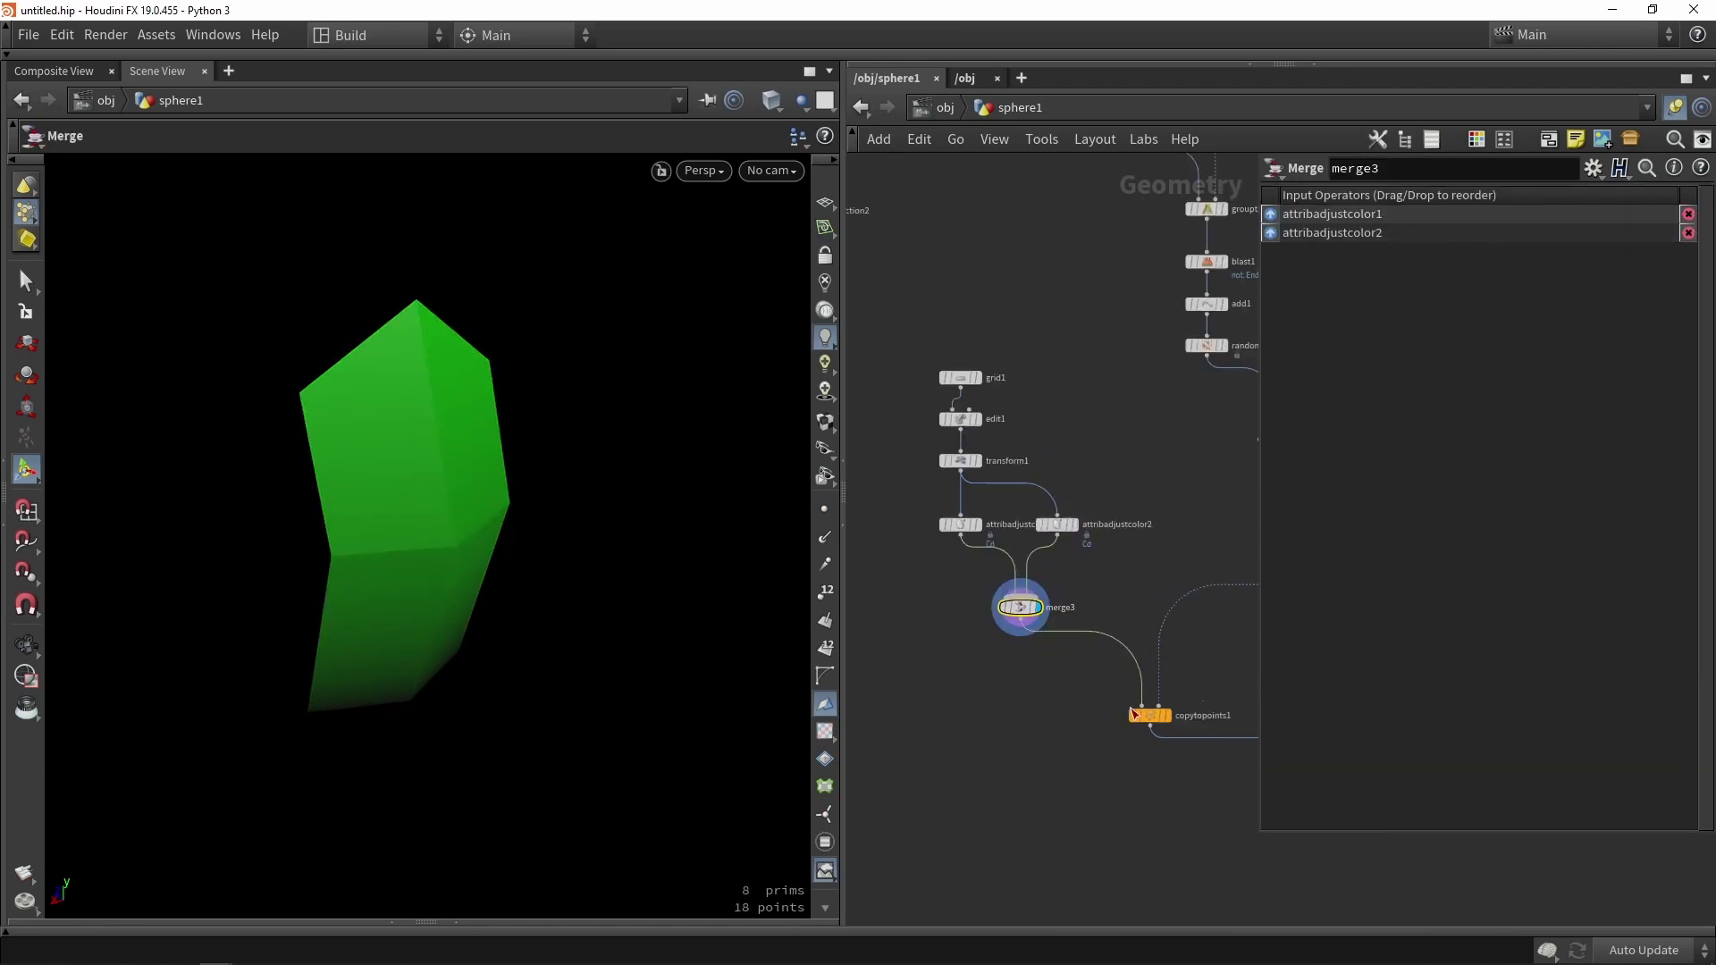
# - Display copytopoints1 and view the whole ball of copied leaves
pyautogui.scroll(3, 1173, 722)
pyautogui.click(1159, 714)
pyautogui.press('Escape')
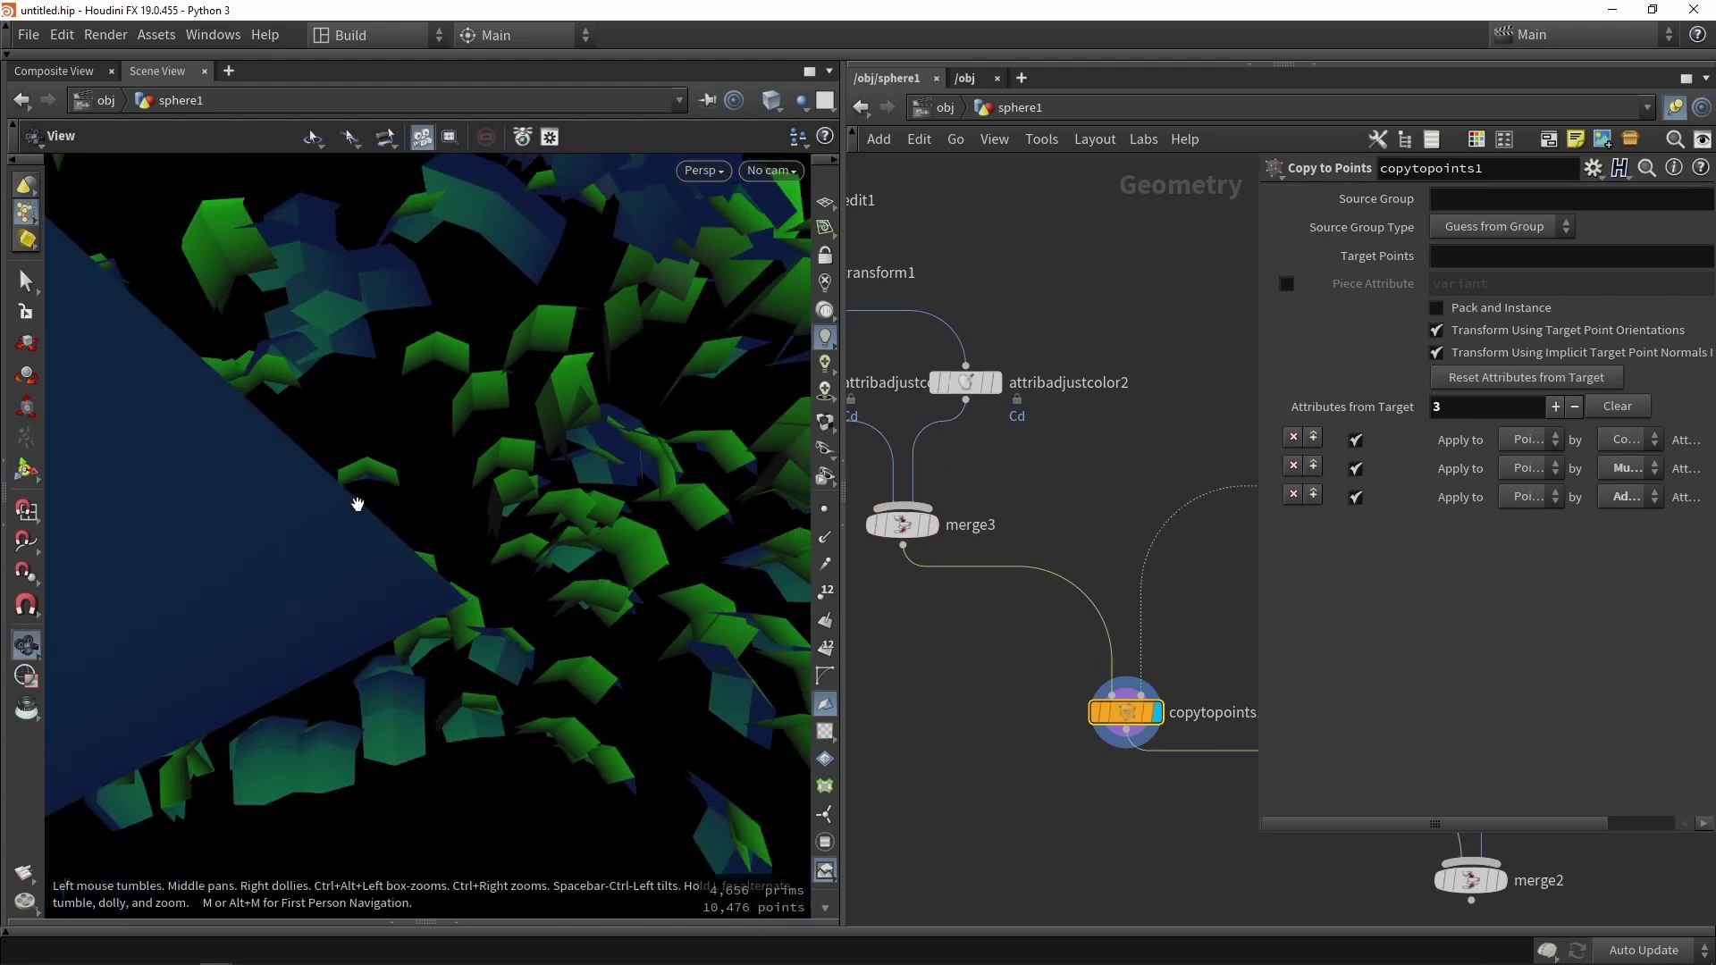
pyautogui.scroll(-5, 398, 498)
pyautogui.moveTo(406, 498); pyautogui.dragTo(290, 485)
pyautogui.moveTo(290, 486); pyautogui.dragTo(349, 495, button='middle')
pyautogui.press('Return')
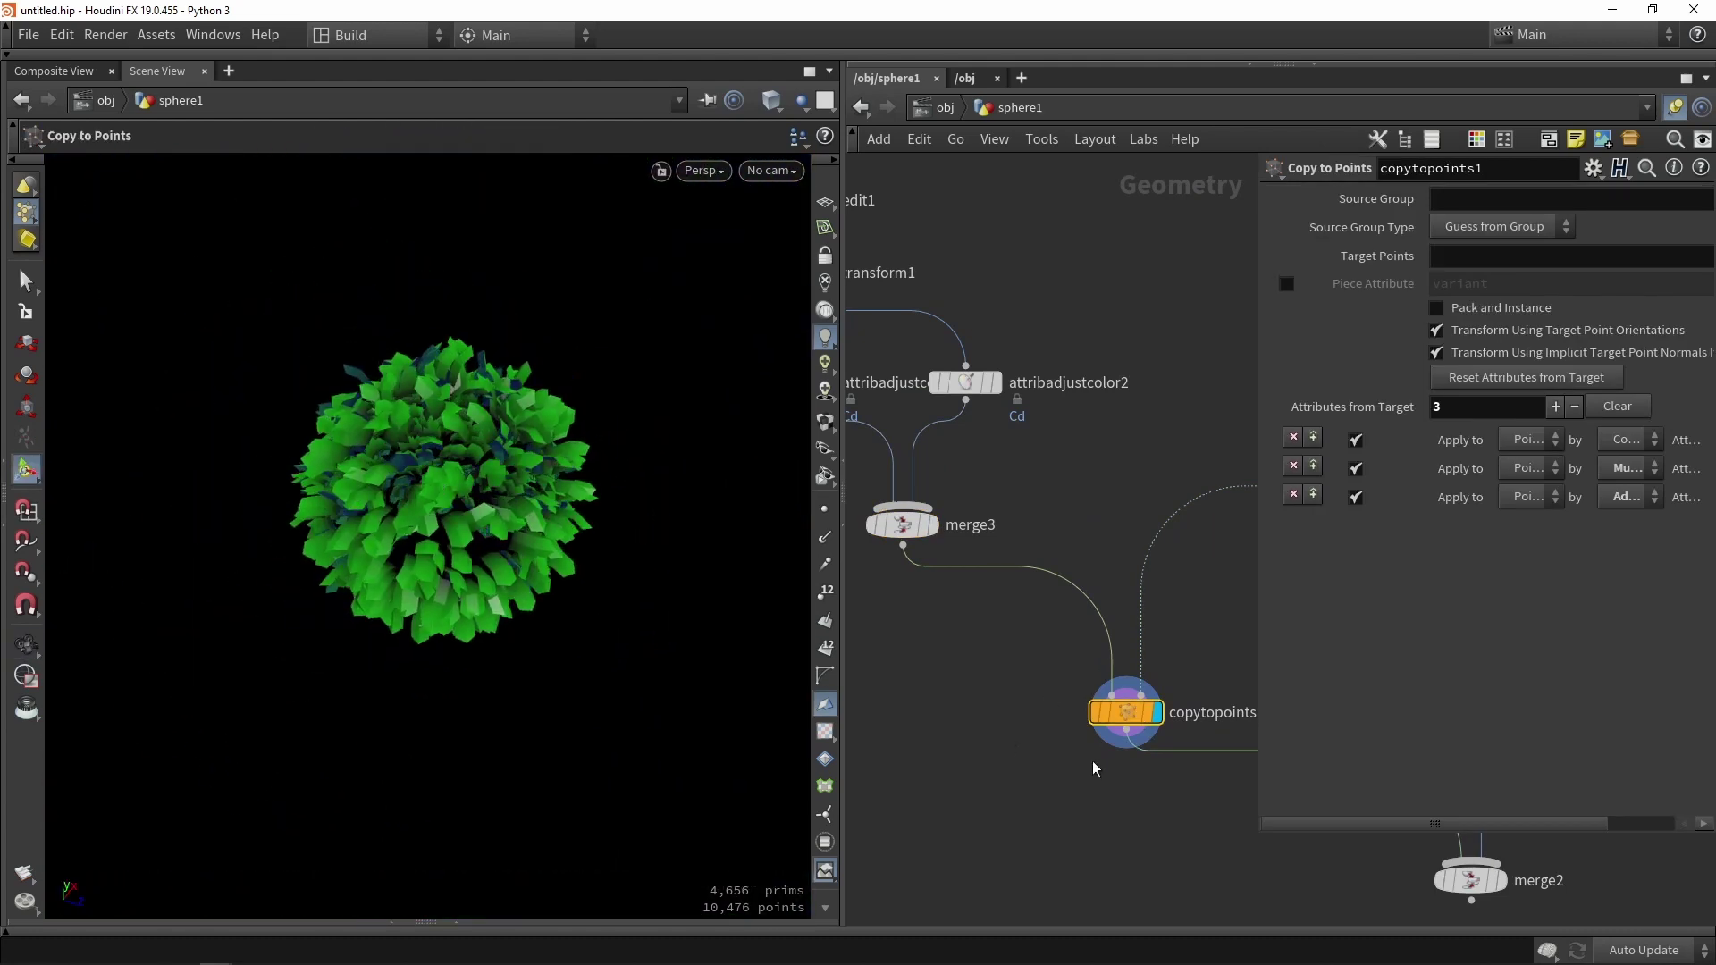
# - Enable the Piece Attribute on copytopoints1, using the attribute name variant
pyautogui.moveTo(1258, 630); pyautogui.dragTo(1162, 630)
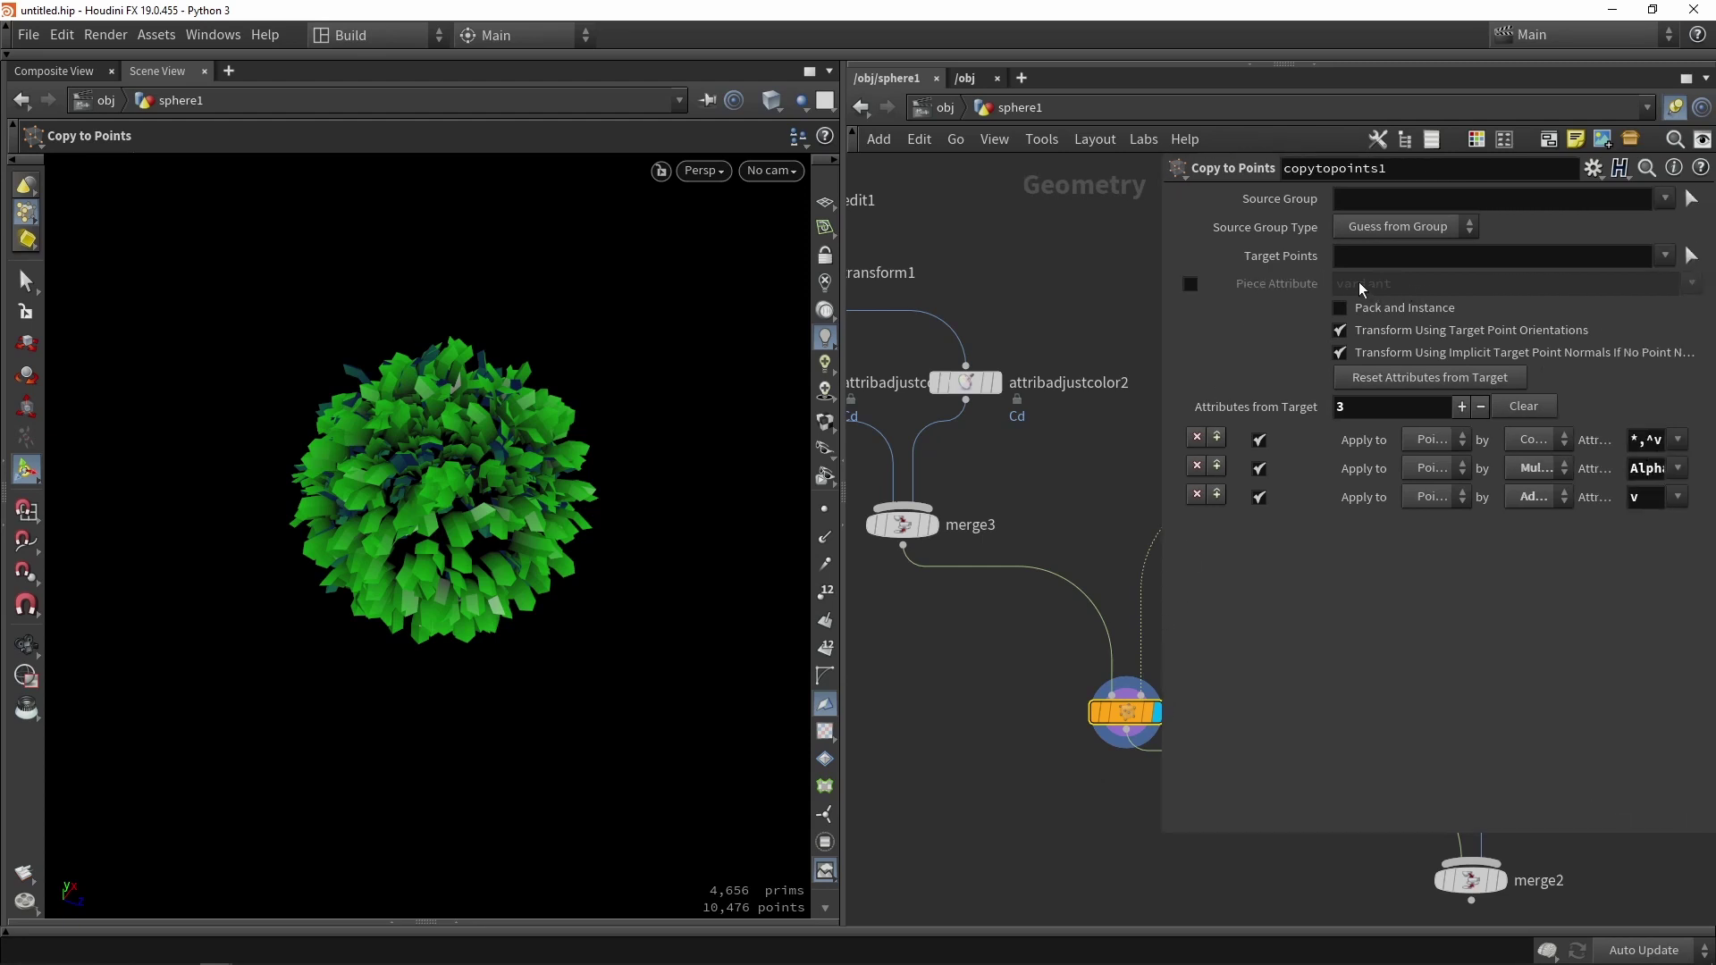
pyautogui.click(1189, 284)
pyautogui.moveTo(1158, 305); pyautogui.dragTo(1285, 328)
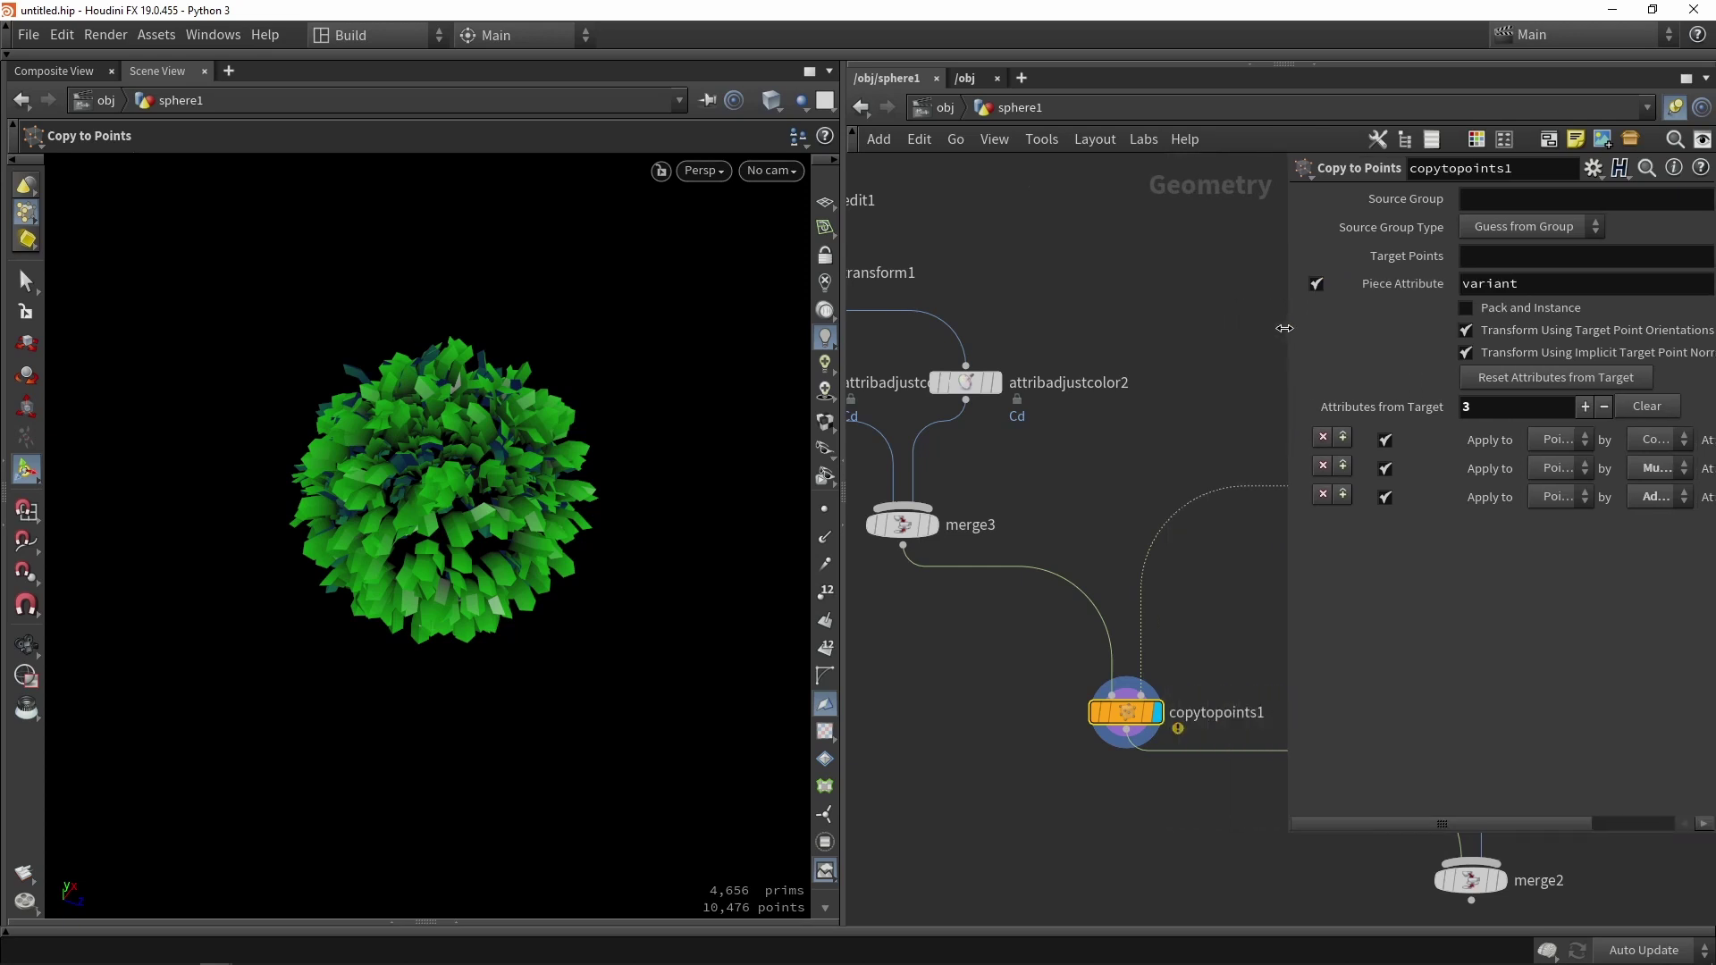
pyautogui.click(1526, 288)
pyautogui.click(1098, 350)
# - Move merge3 down, insert an Attribute Create node between attribadjustcolor1 and merge3, and display it
pyautogui.scroll(-4, 1098, 351)
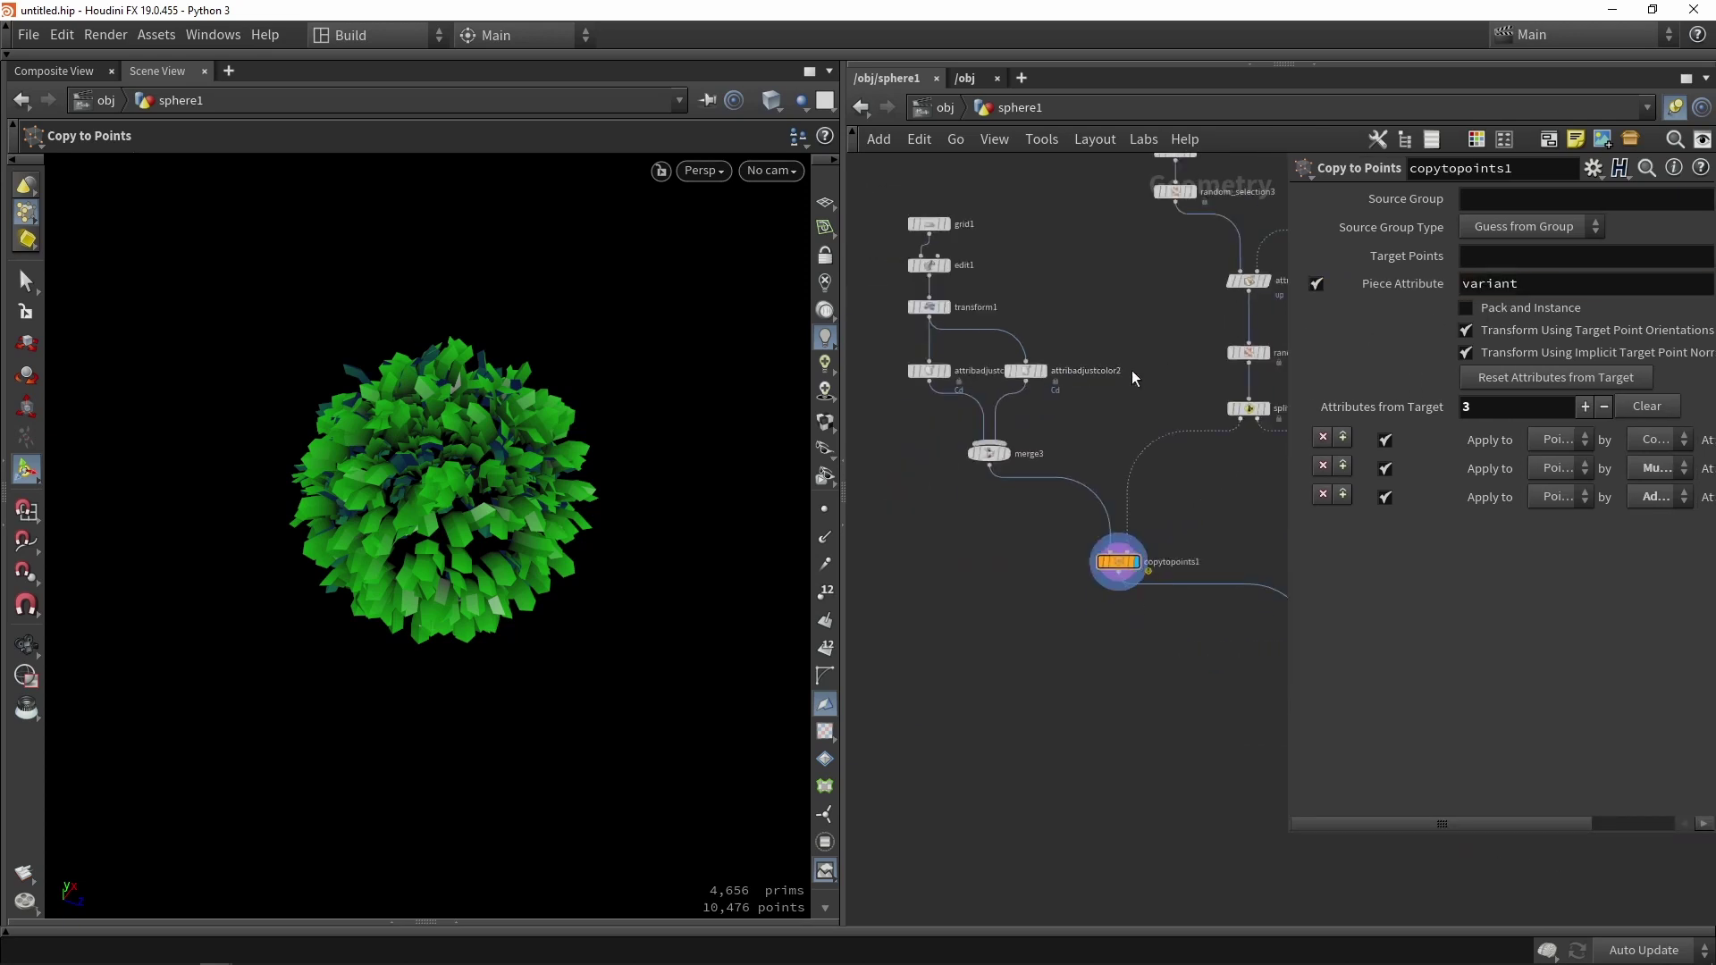
pyautogui.scroll(3, 1010, 436)
pyautogui.moveTo(1020, 441); pyautogui.dragTo(1010, 513)
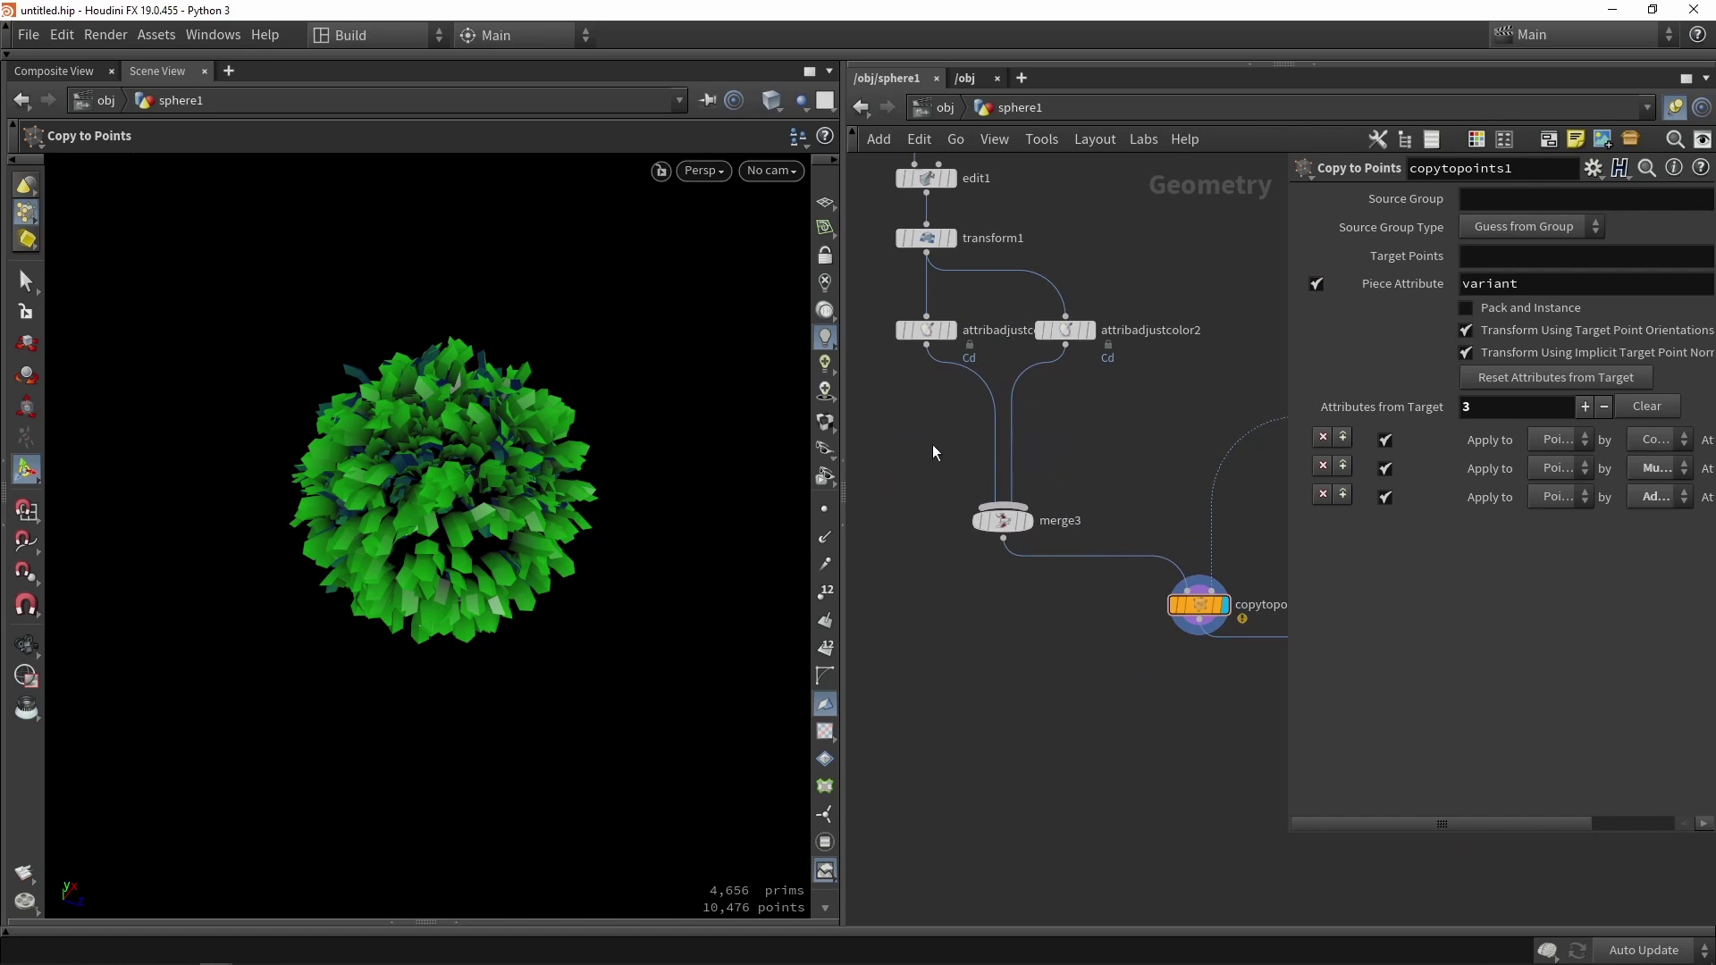
pyautogui.press('Tab')
pyautogui.write('creat')
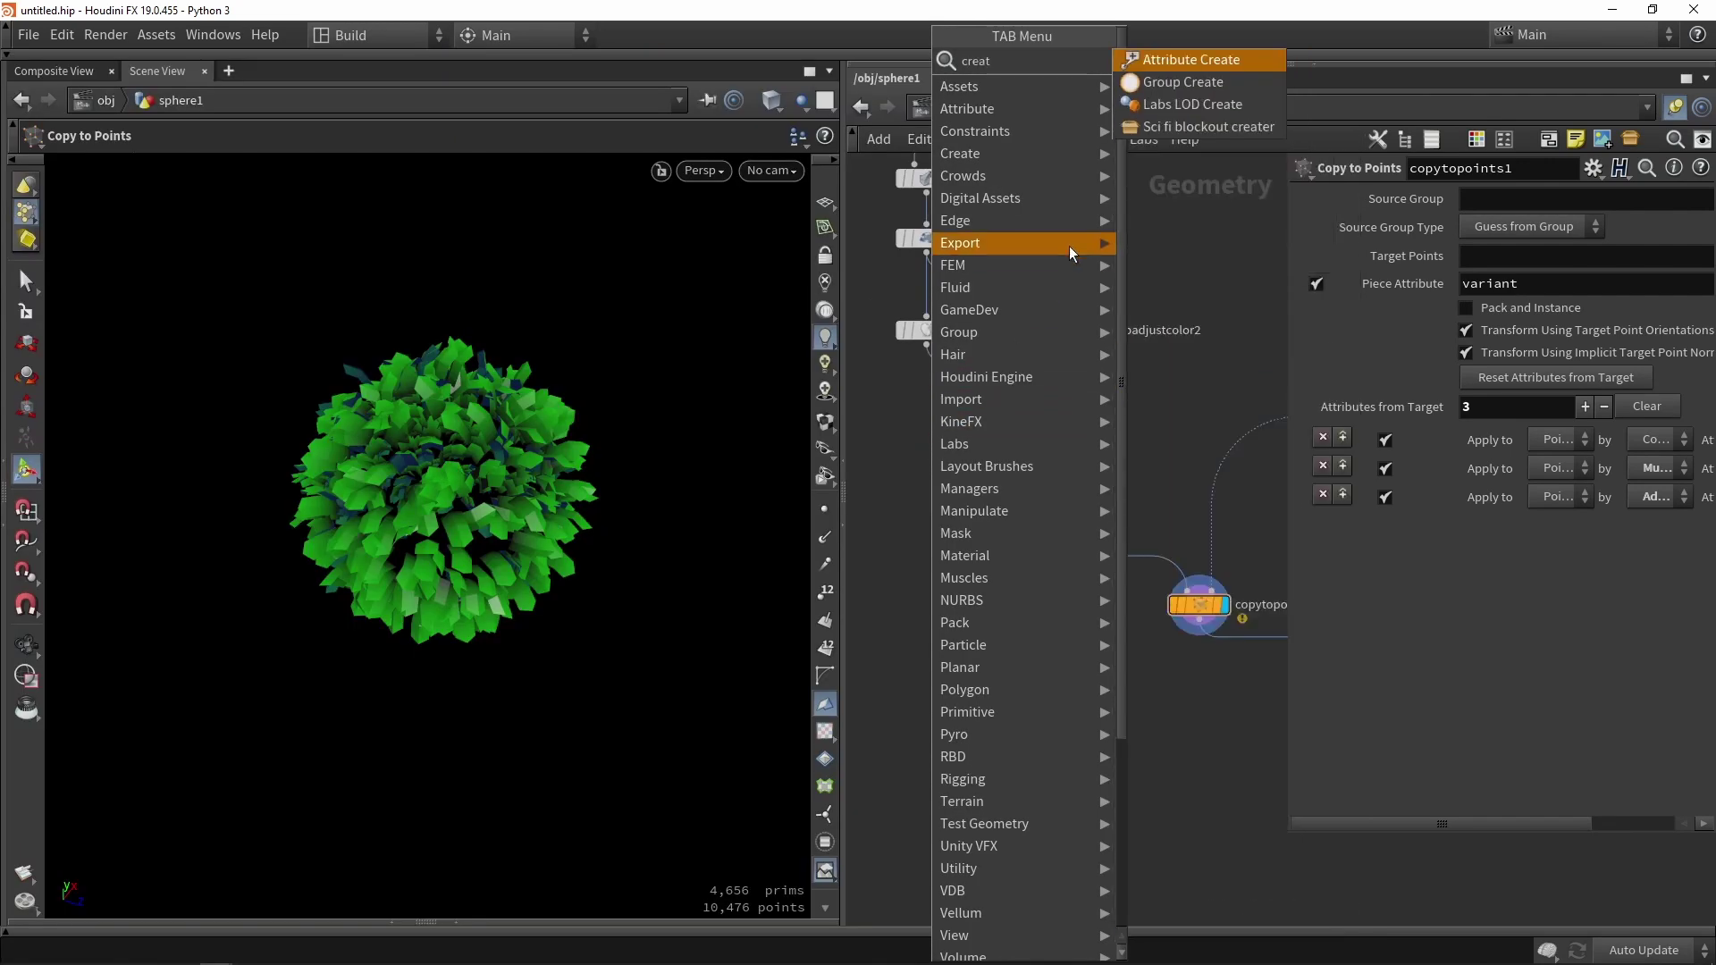
pyautogui.click(1152, 66)
pyautogui.click(943, 388)
pyautogui.scroll(3, 942, 393)
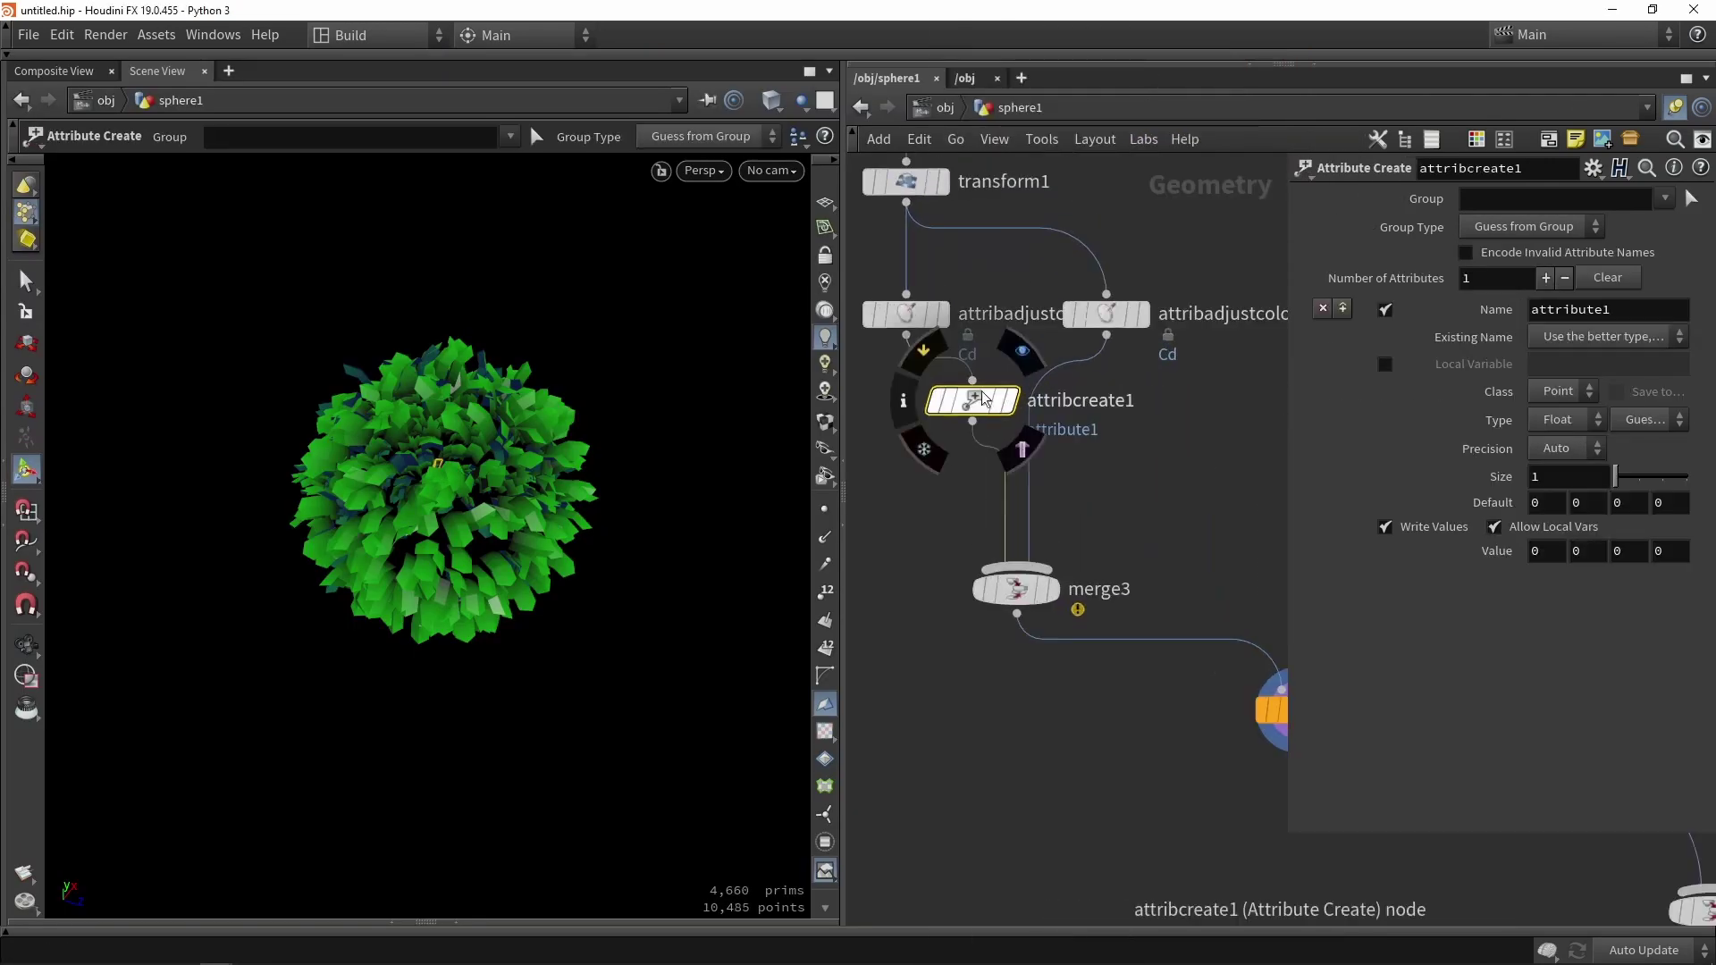
pyautogui.click(935, 424)
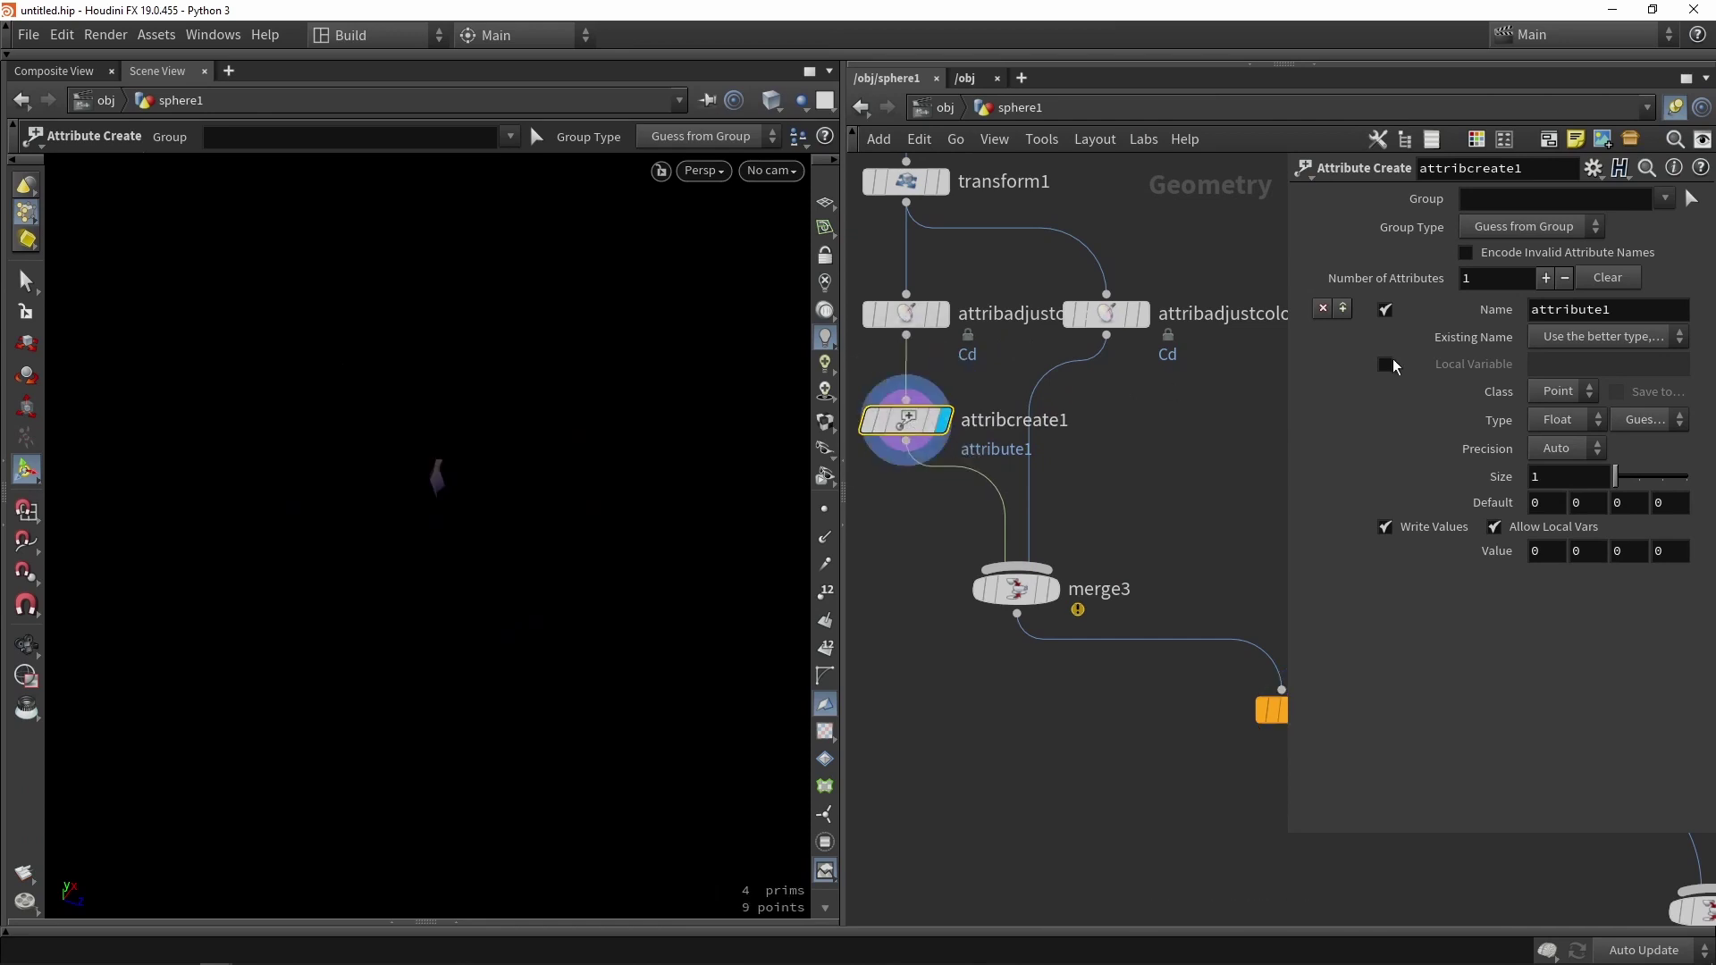
# - Name attribcreate1's attribute variant and set its type to Integer
pyautogui.moveTo(1618, 310); pyautogui.dragTo(1353, 375)
pyautogui.write('variant')
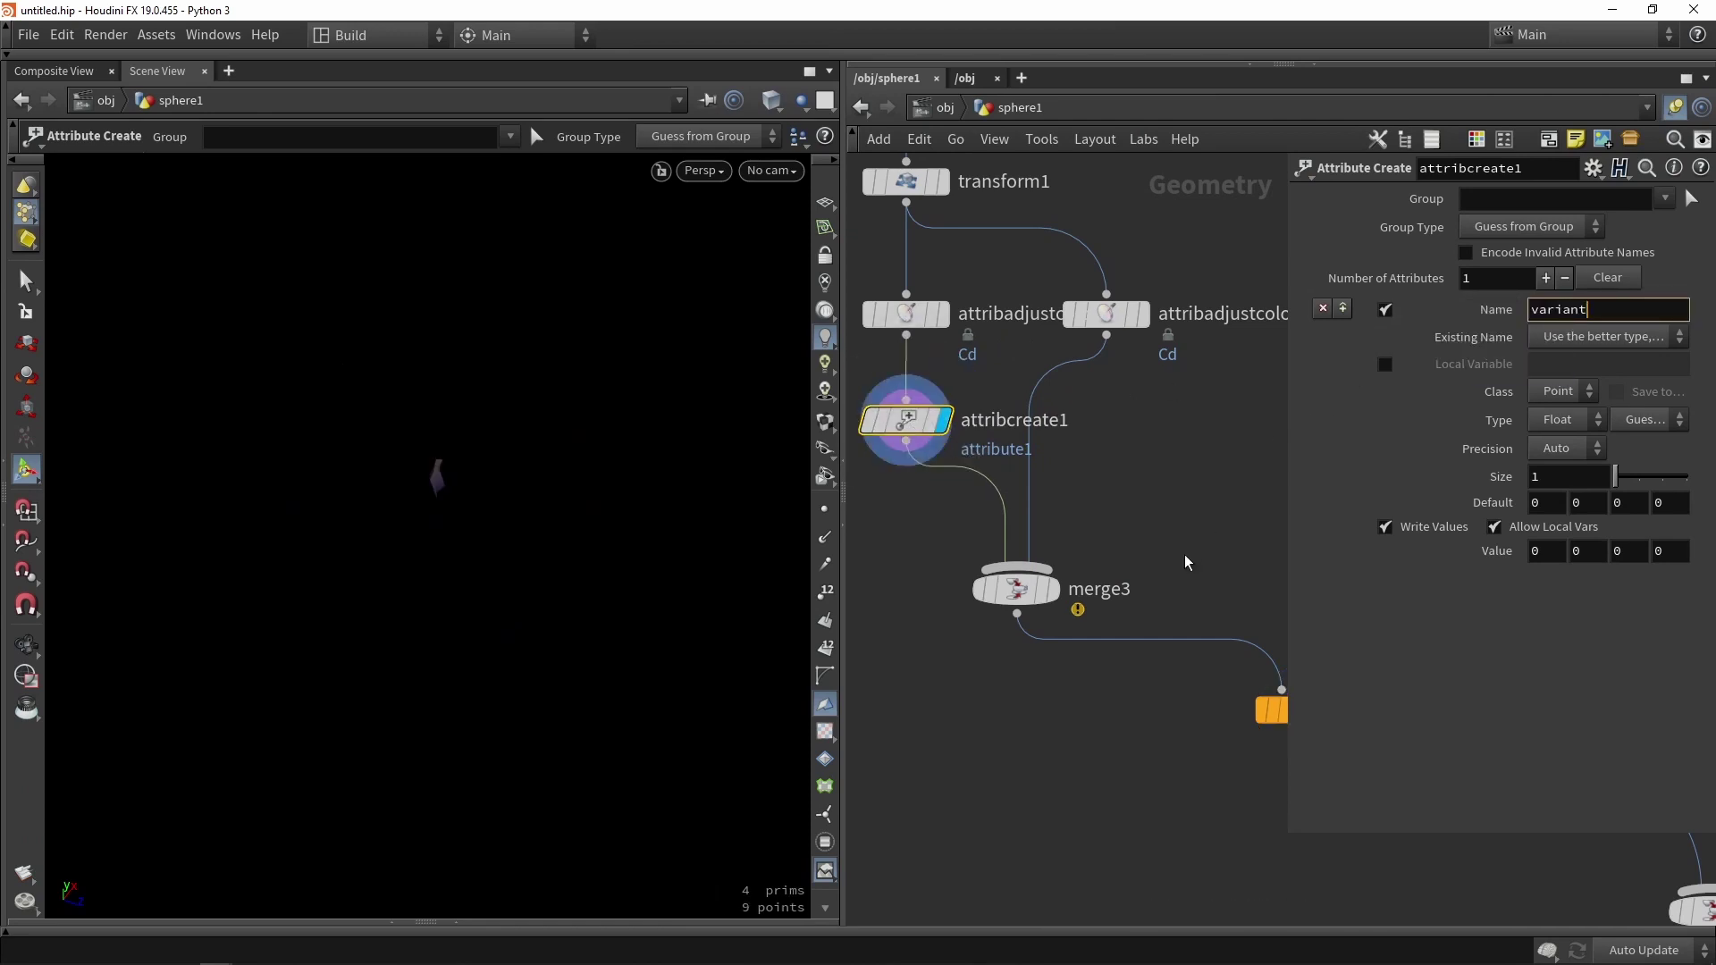
pyautogui.click(1189, 561)
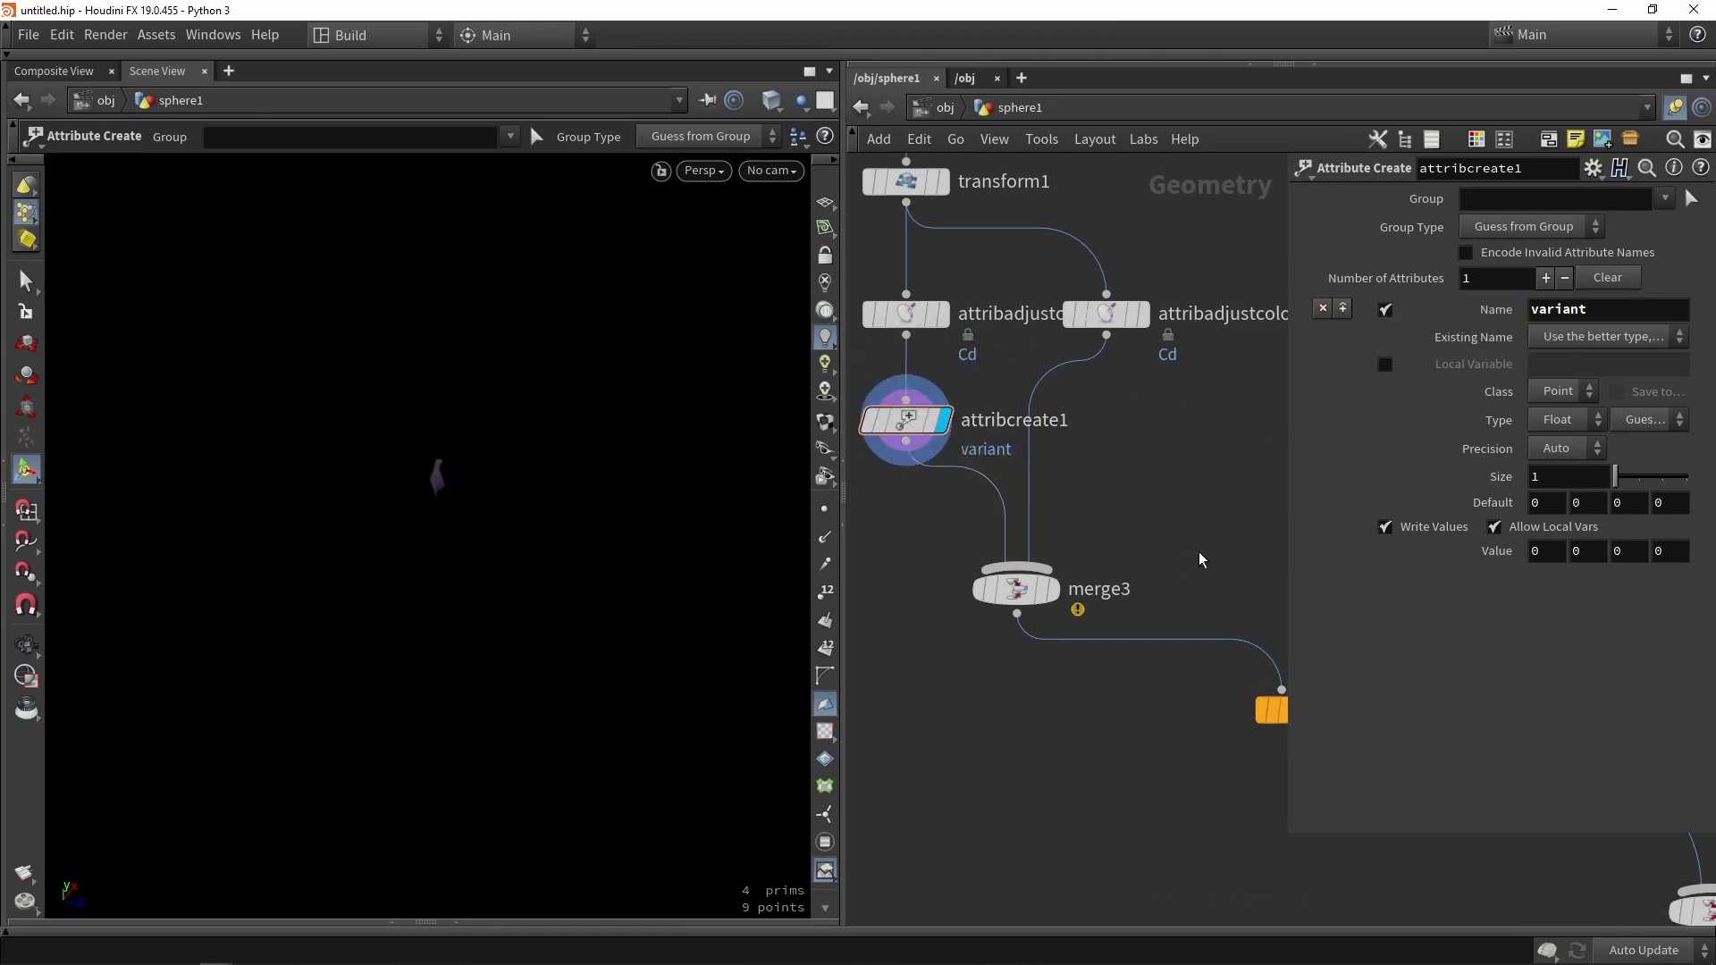
pyautogui.click(1558, 419)
pyautogui.click(1558, 465)
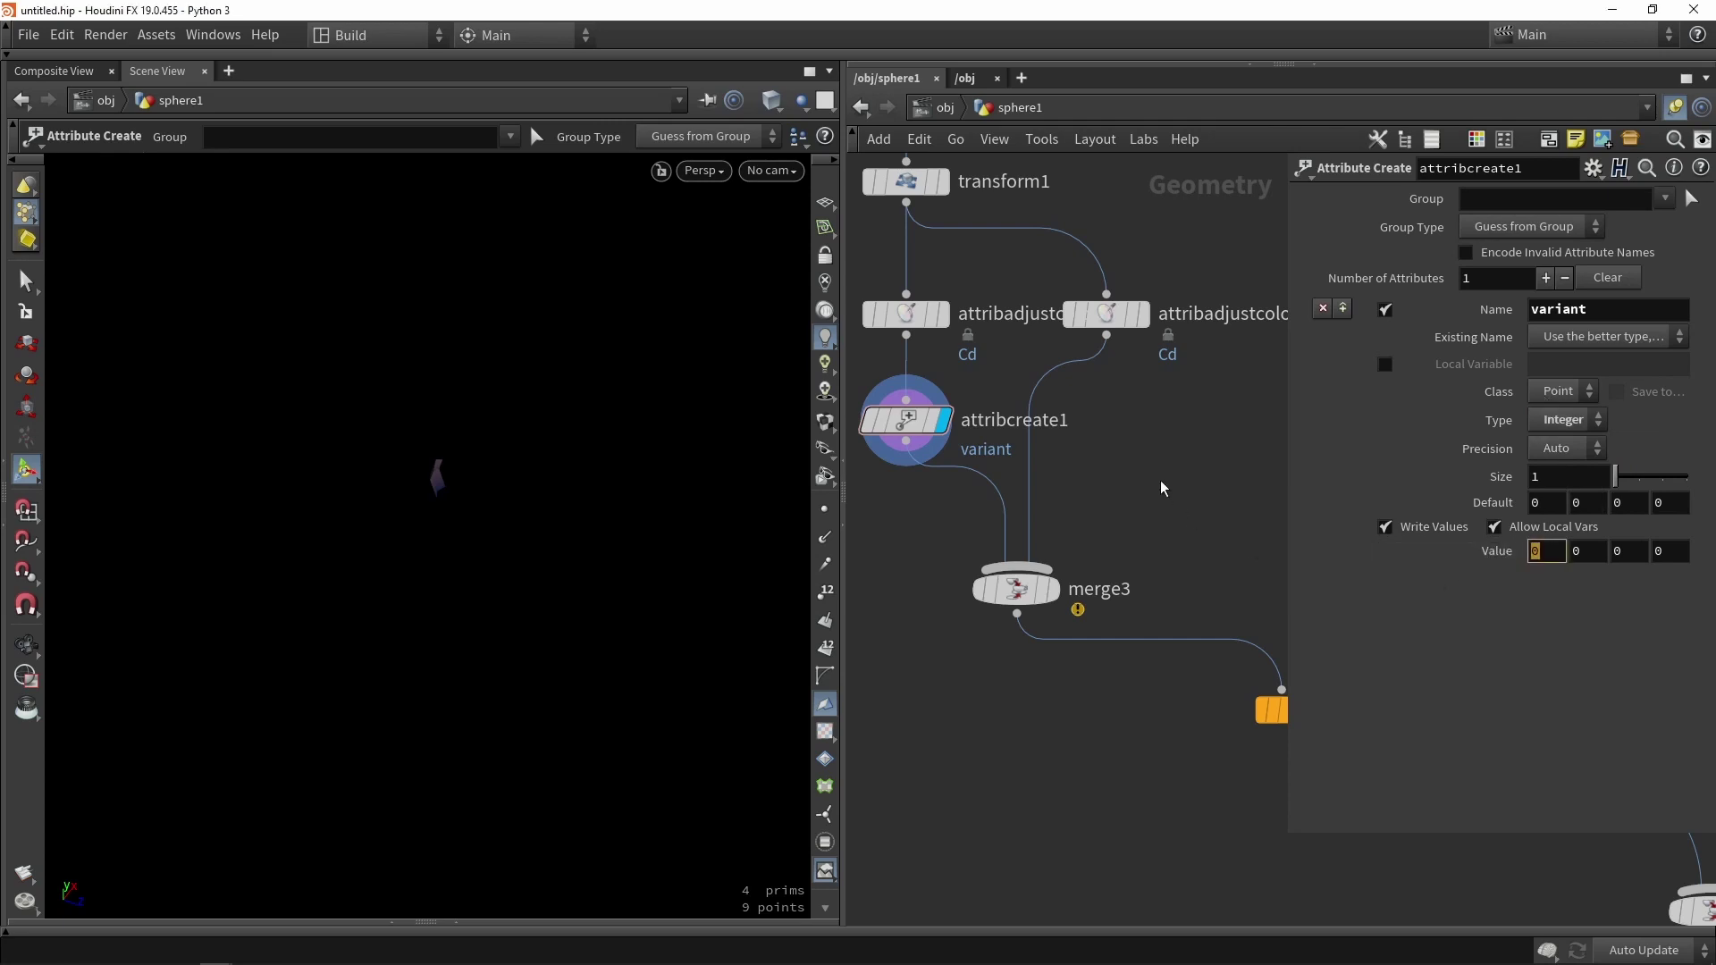
# - Duplicate attribcreate1 between attribadjustcolor2 and merge3, and set the copy's variant value to 1
pyautogui.moveTo(913, 424)
pyautogui.keyDown('alt'); pyautogui.moveTo(914, 424); pyautogui.dragTo(1127, 431); pyautogui.keyUp('alt')
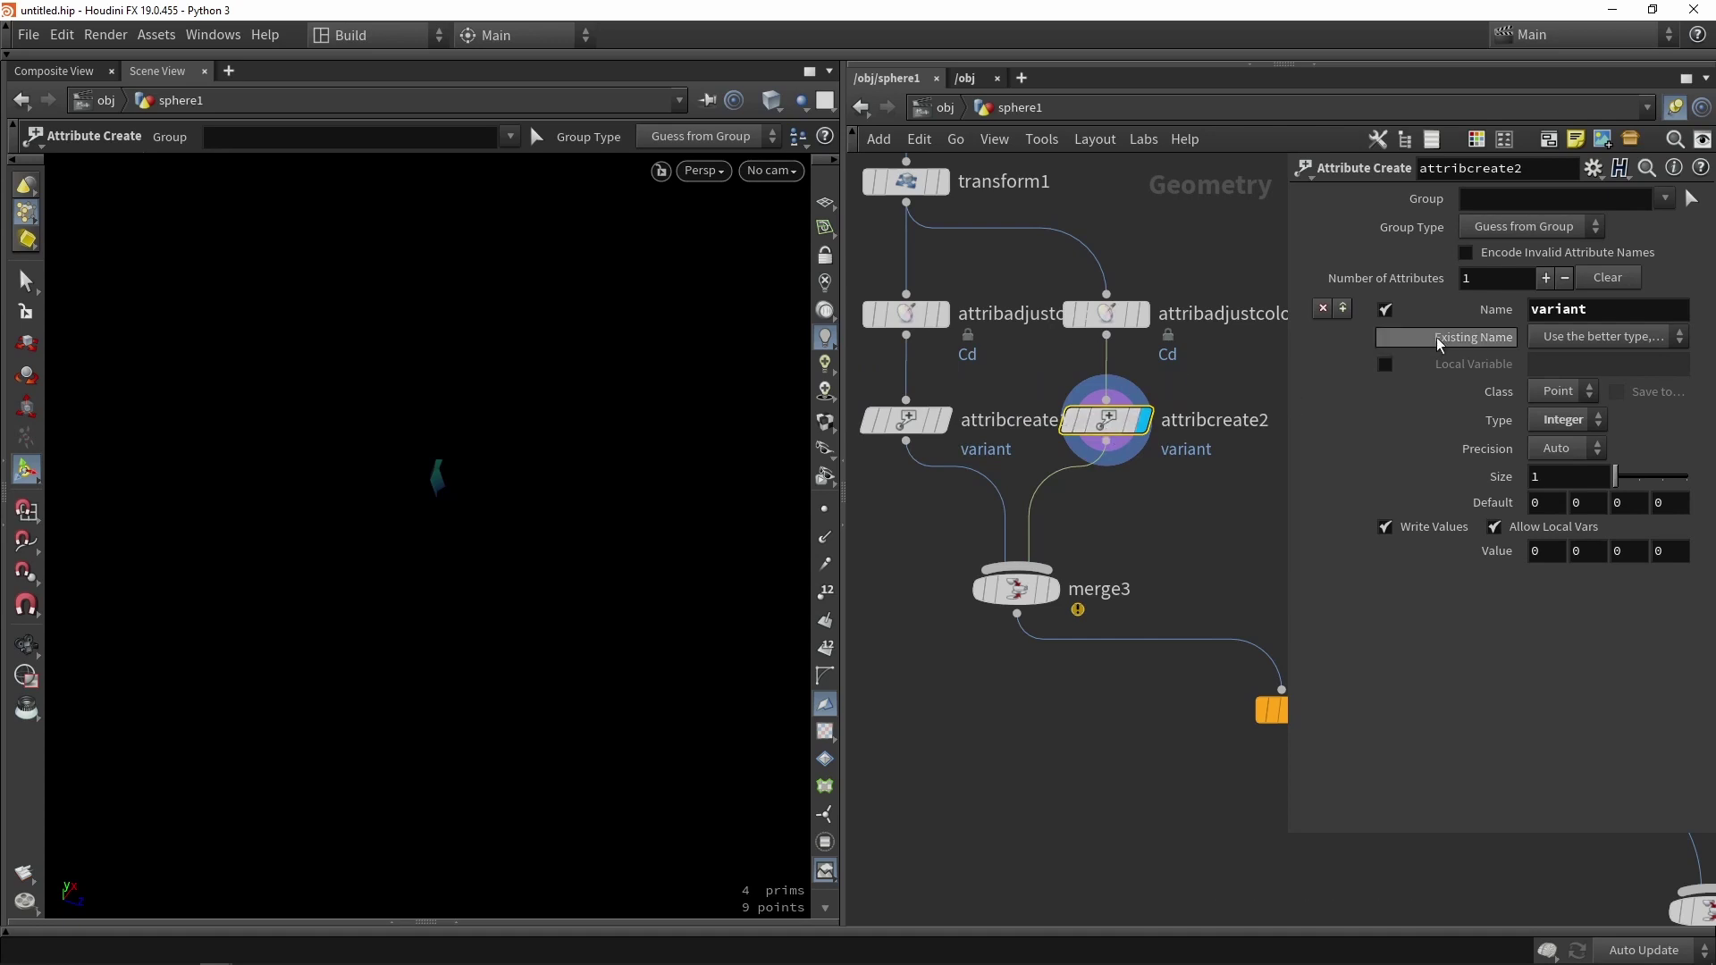
pyautogui.write('1')
pyautogui.press('Return')
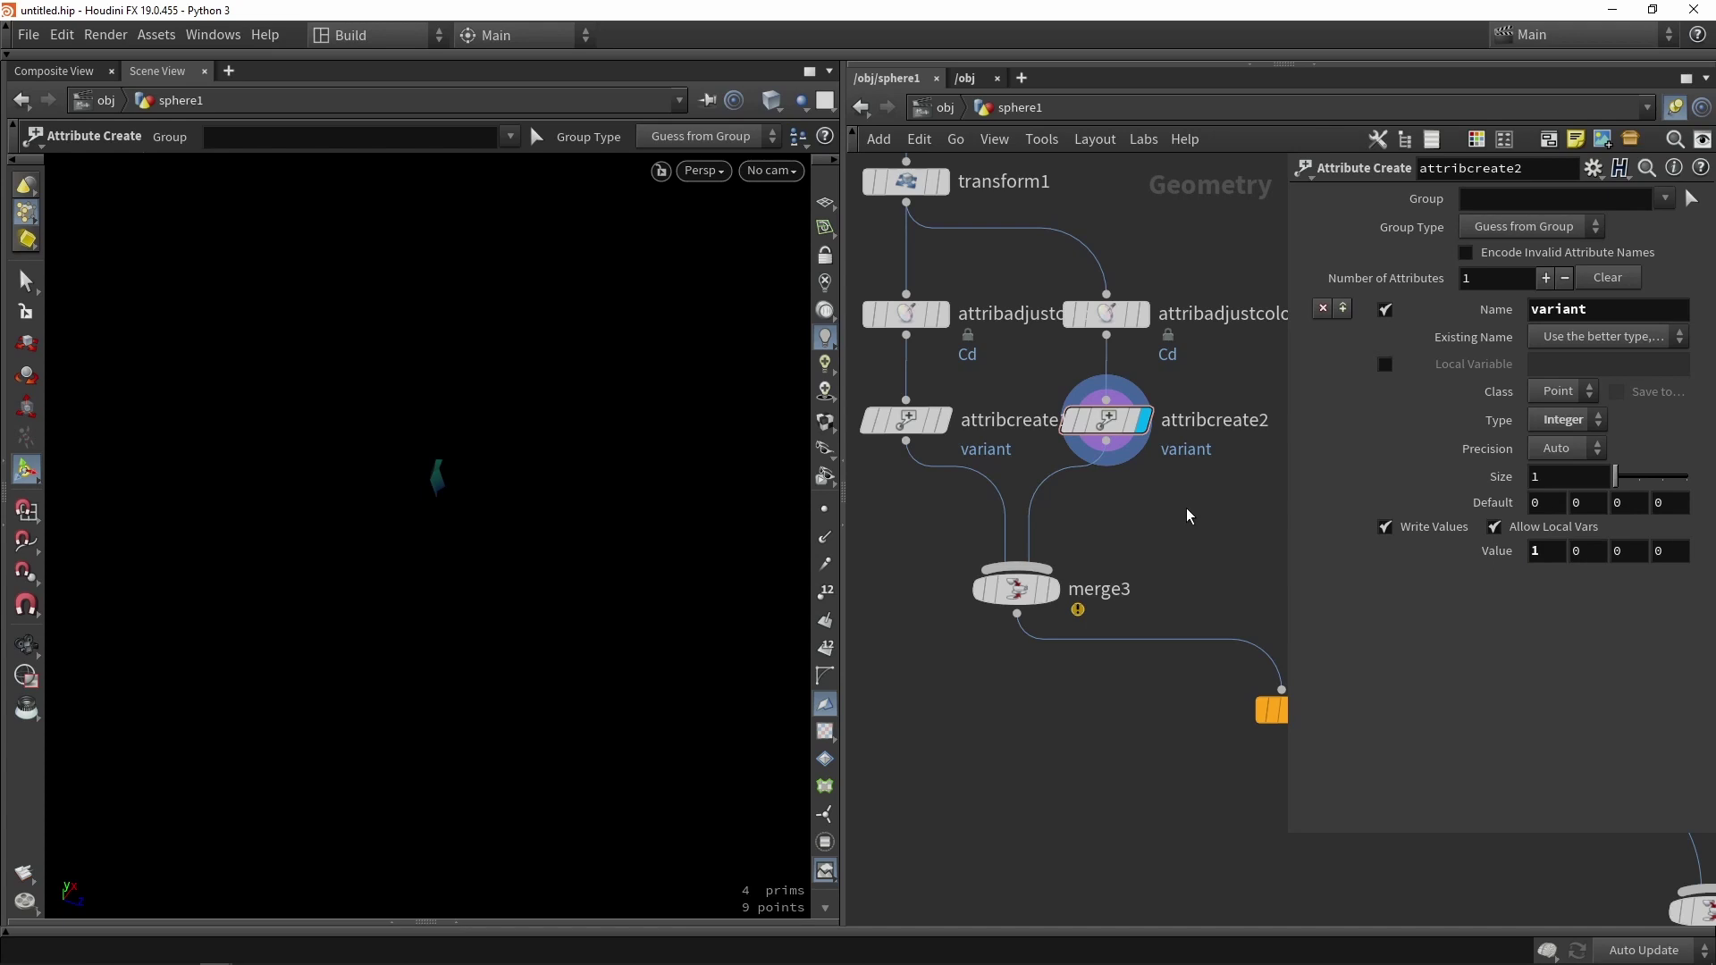
# - Insert an Attribute Randomize node on the wire between split2 and copytopoints1
pyautogui.scroll(-5, 1188, 516)
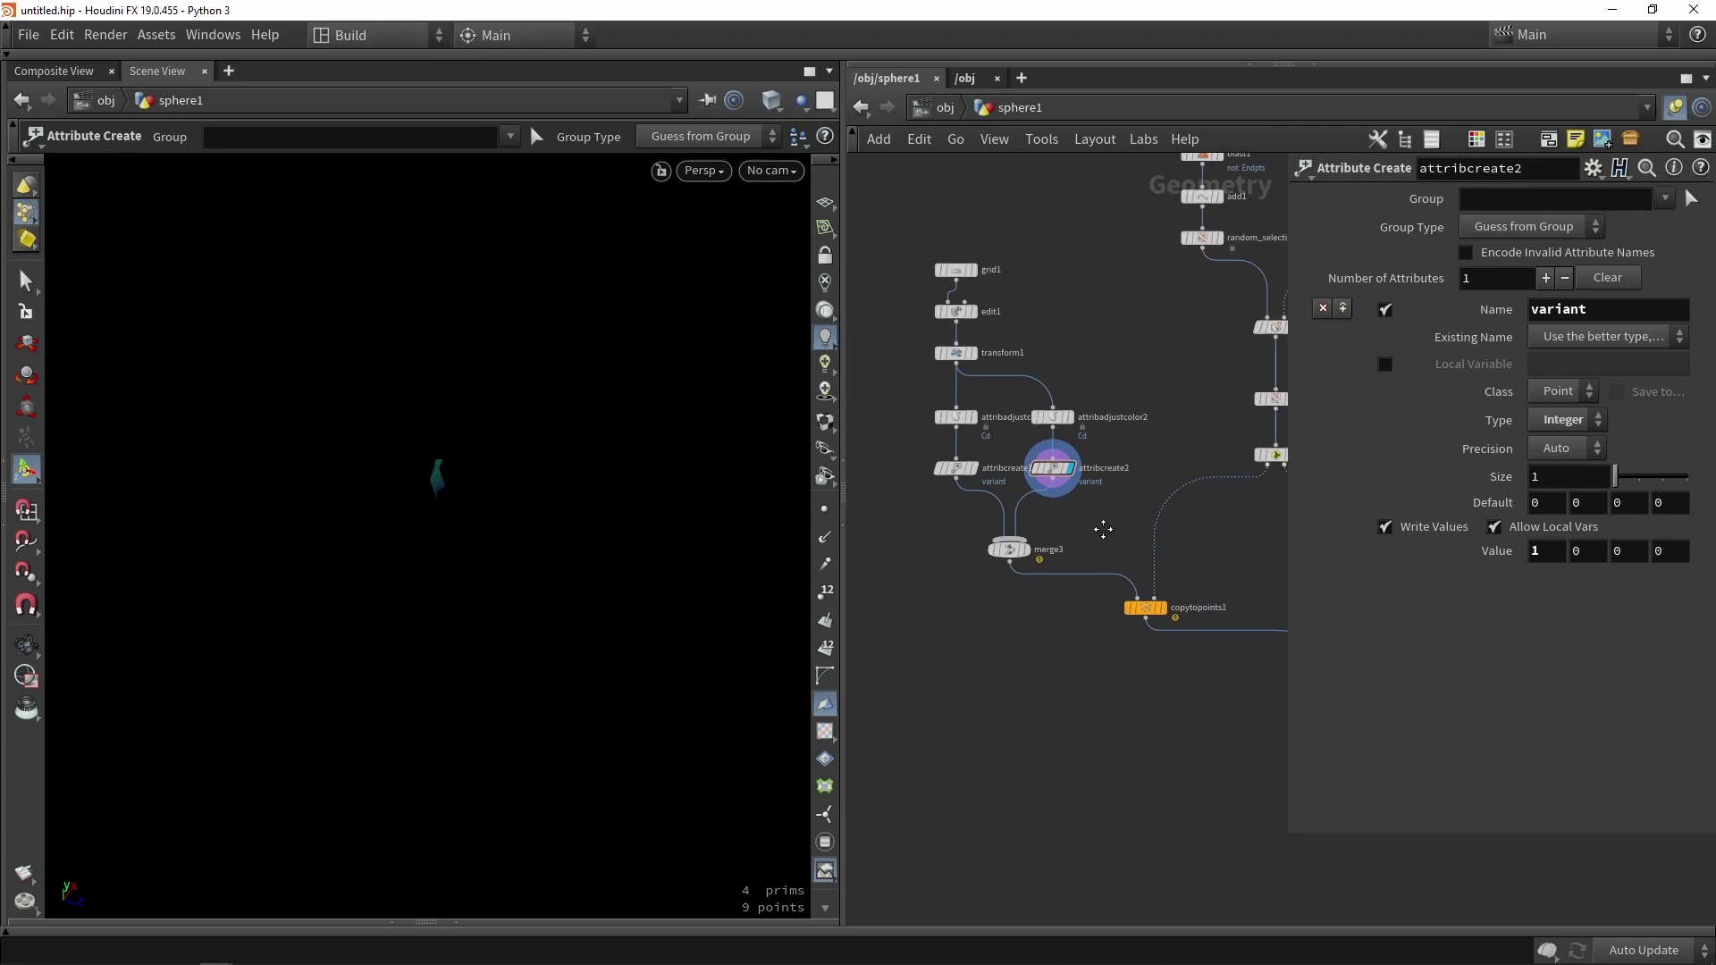
pyautogui.scroll(4, 1173, 528)
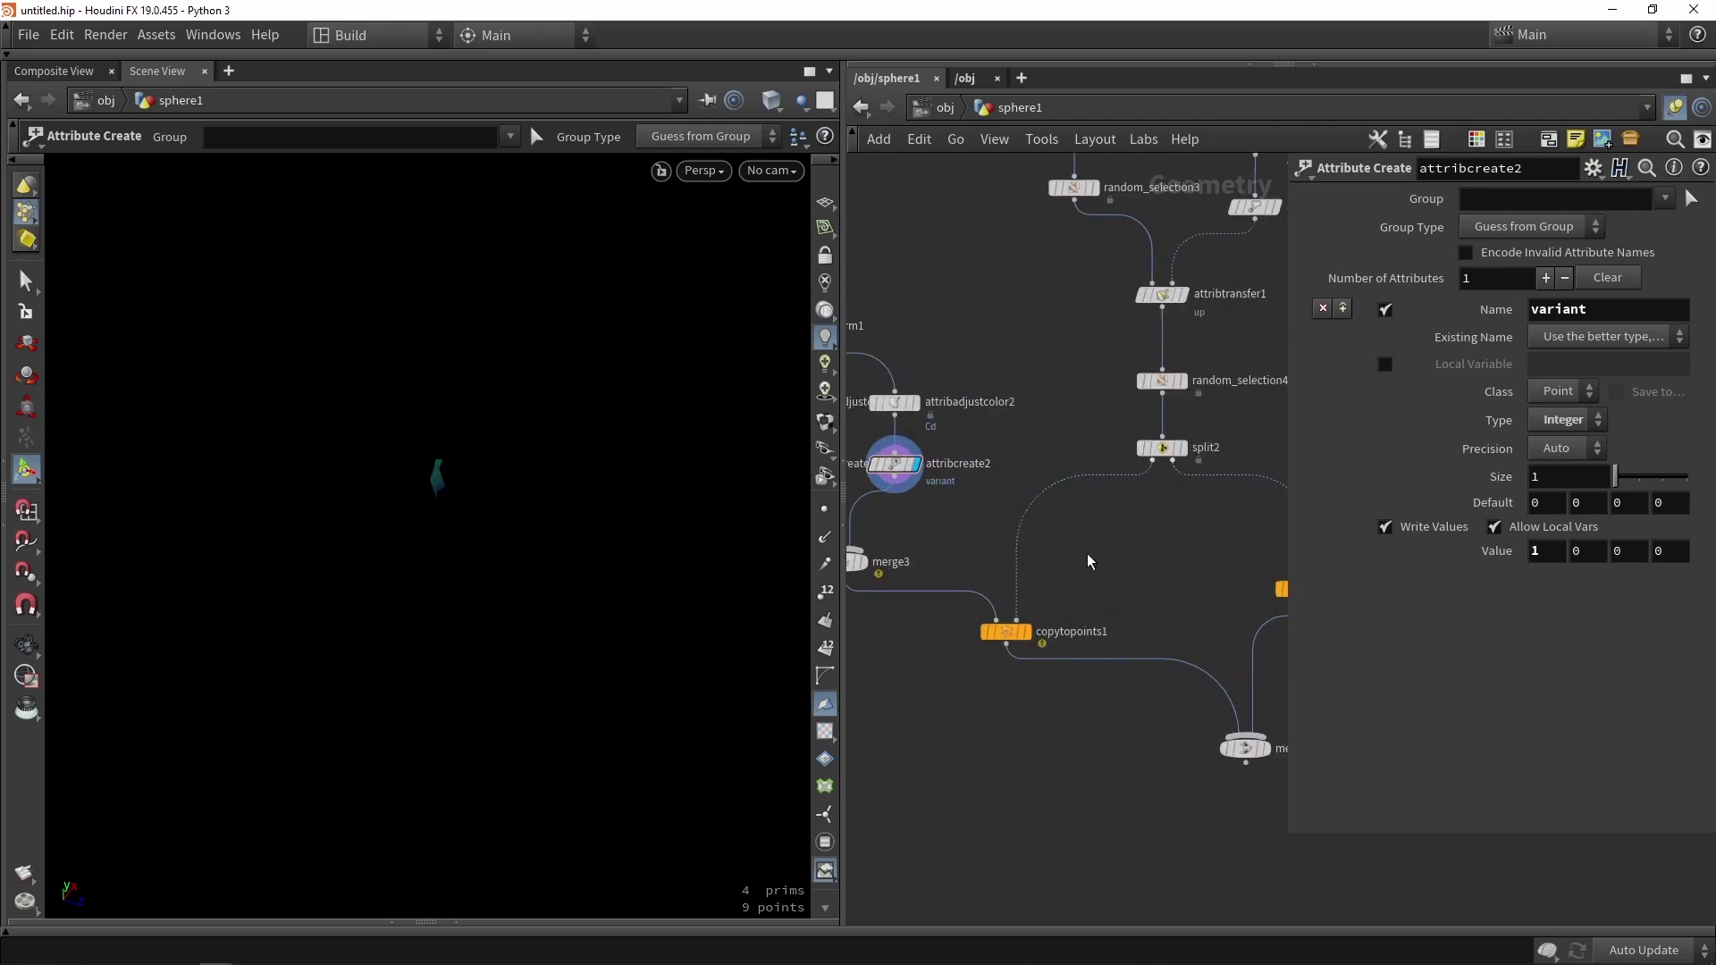
pyautogui.moveTo(1076, 509); pyautogui.dragTo(1128, 531, button='middle')
pyautogui.scroll(1, 1140, 511)
pyautogui.press('Tab')
pyautogui.write('r')
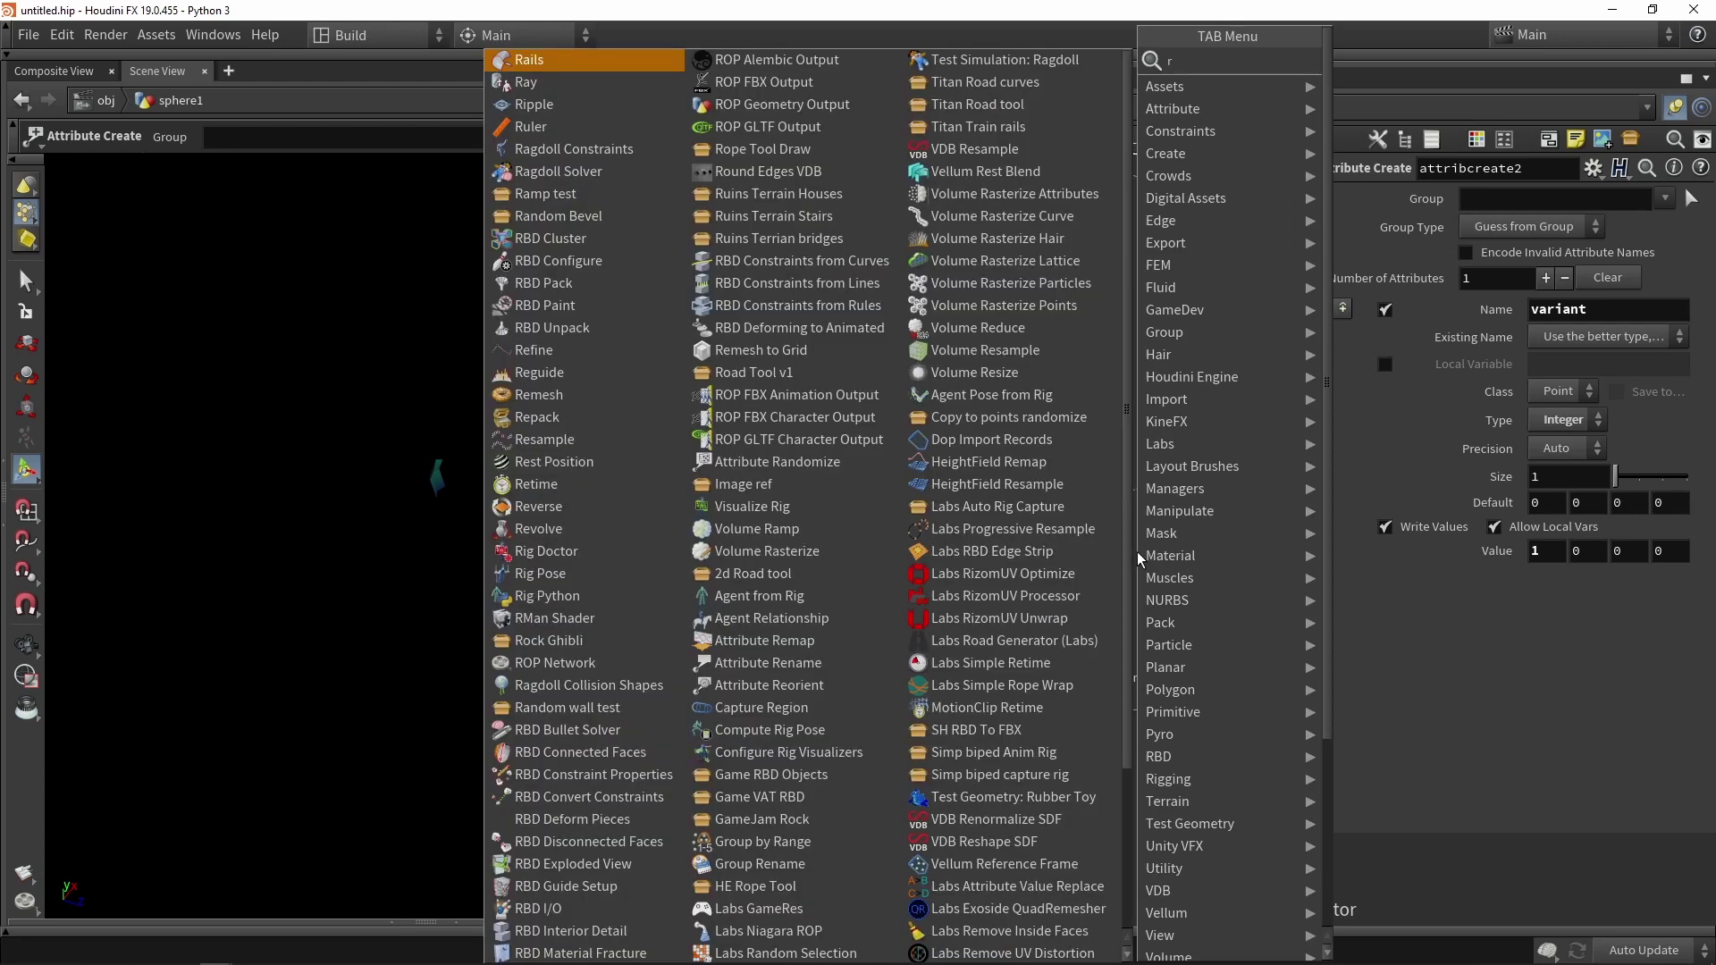
pyautogui.write('na')
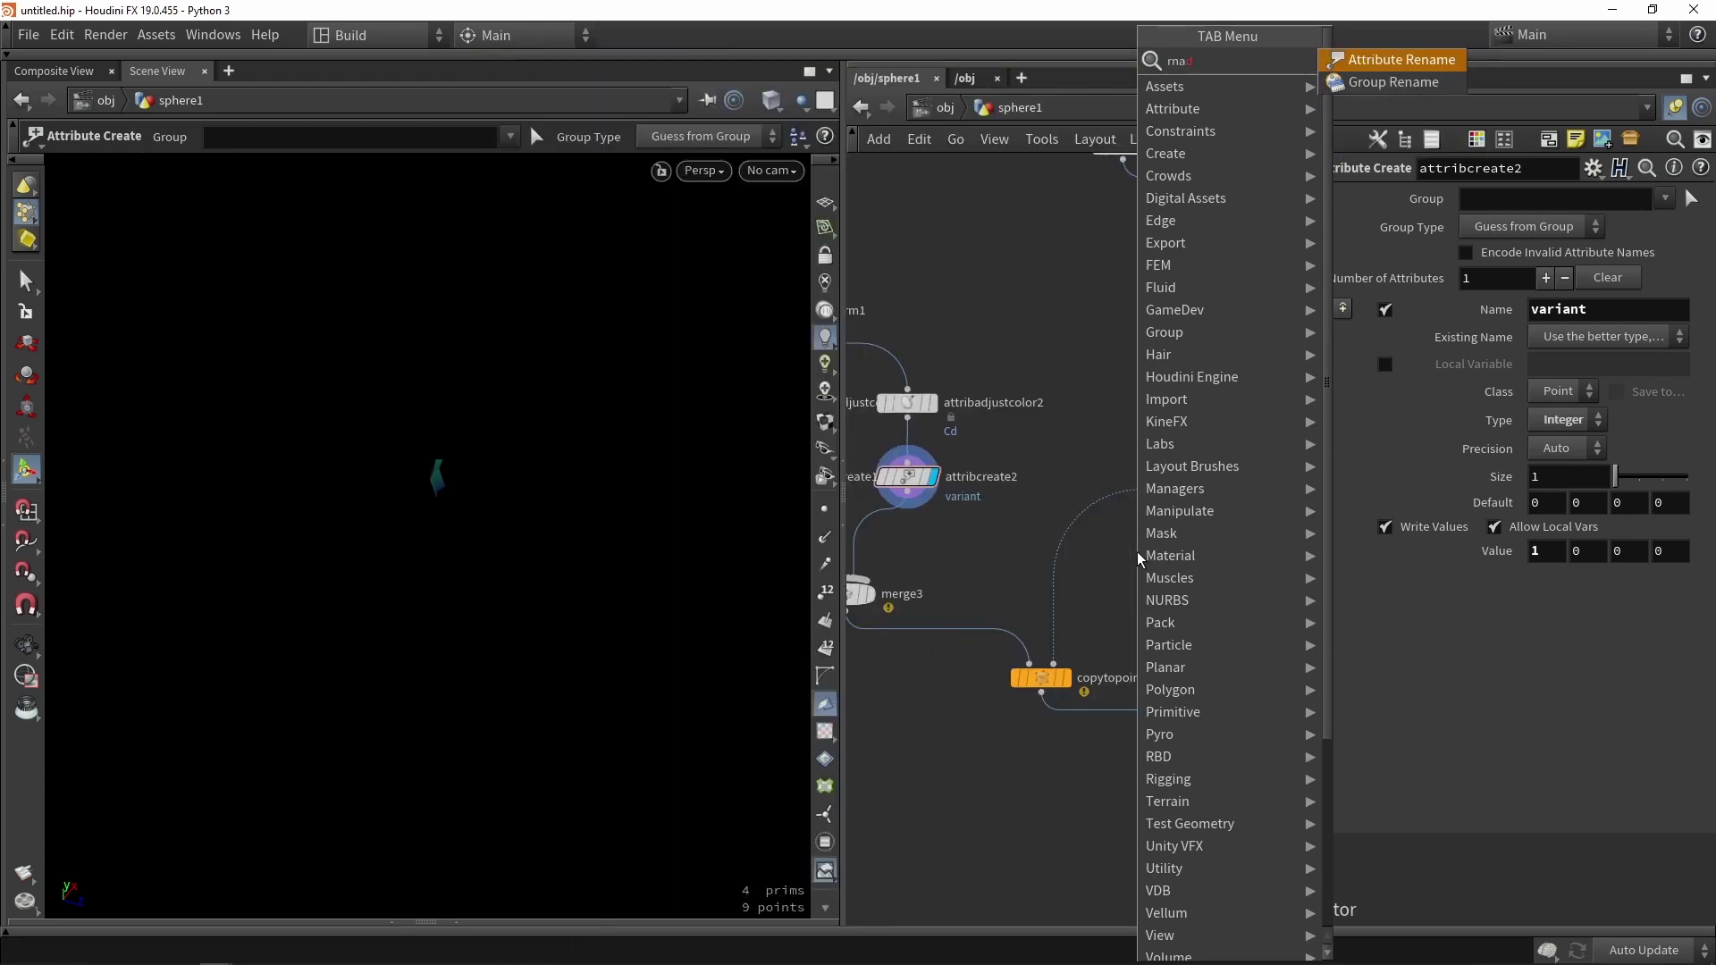
pyautogui.press('Escape')
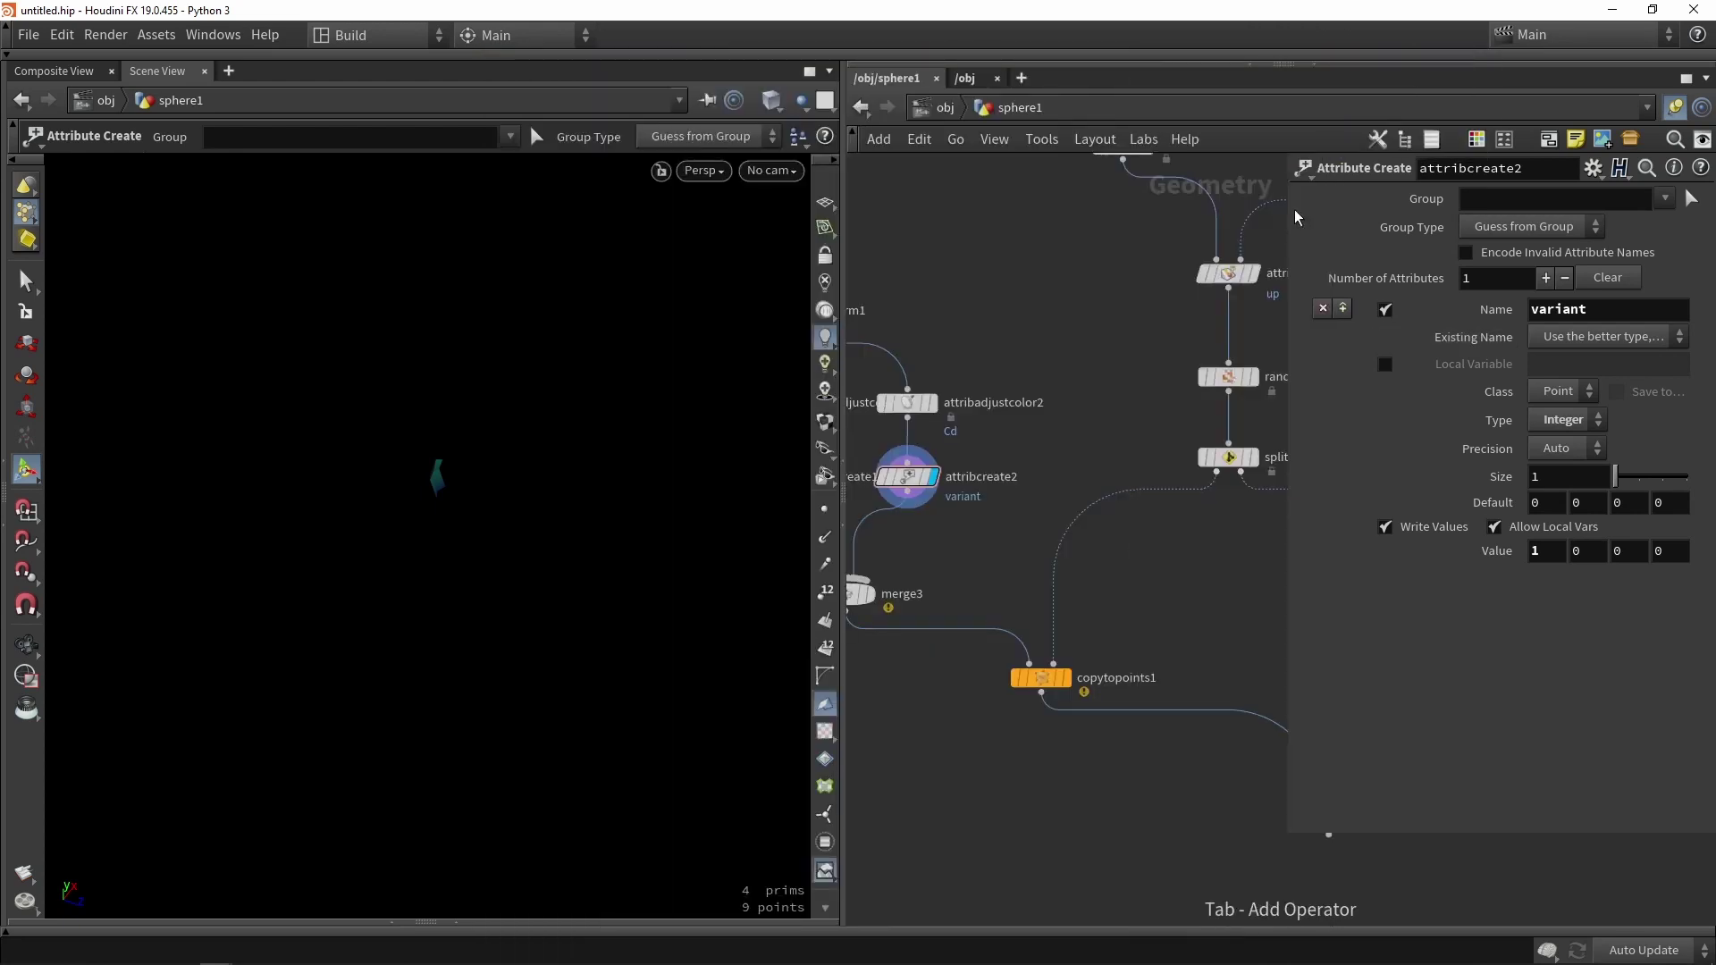
pyautogui.moveTo(1055, 551); pyautogui.dragTo(1075, 588)
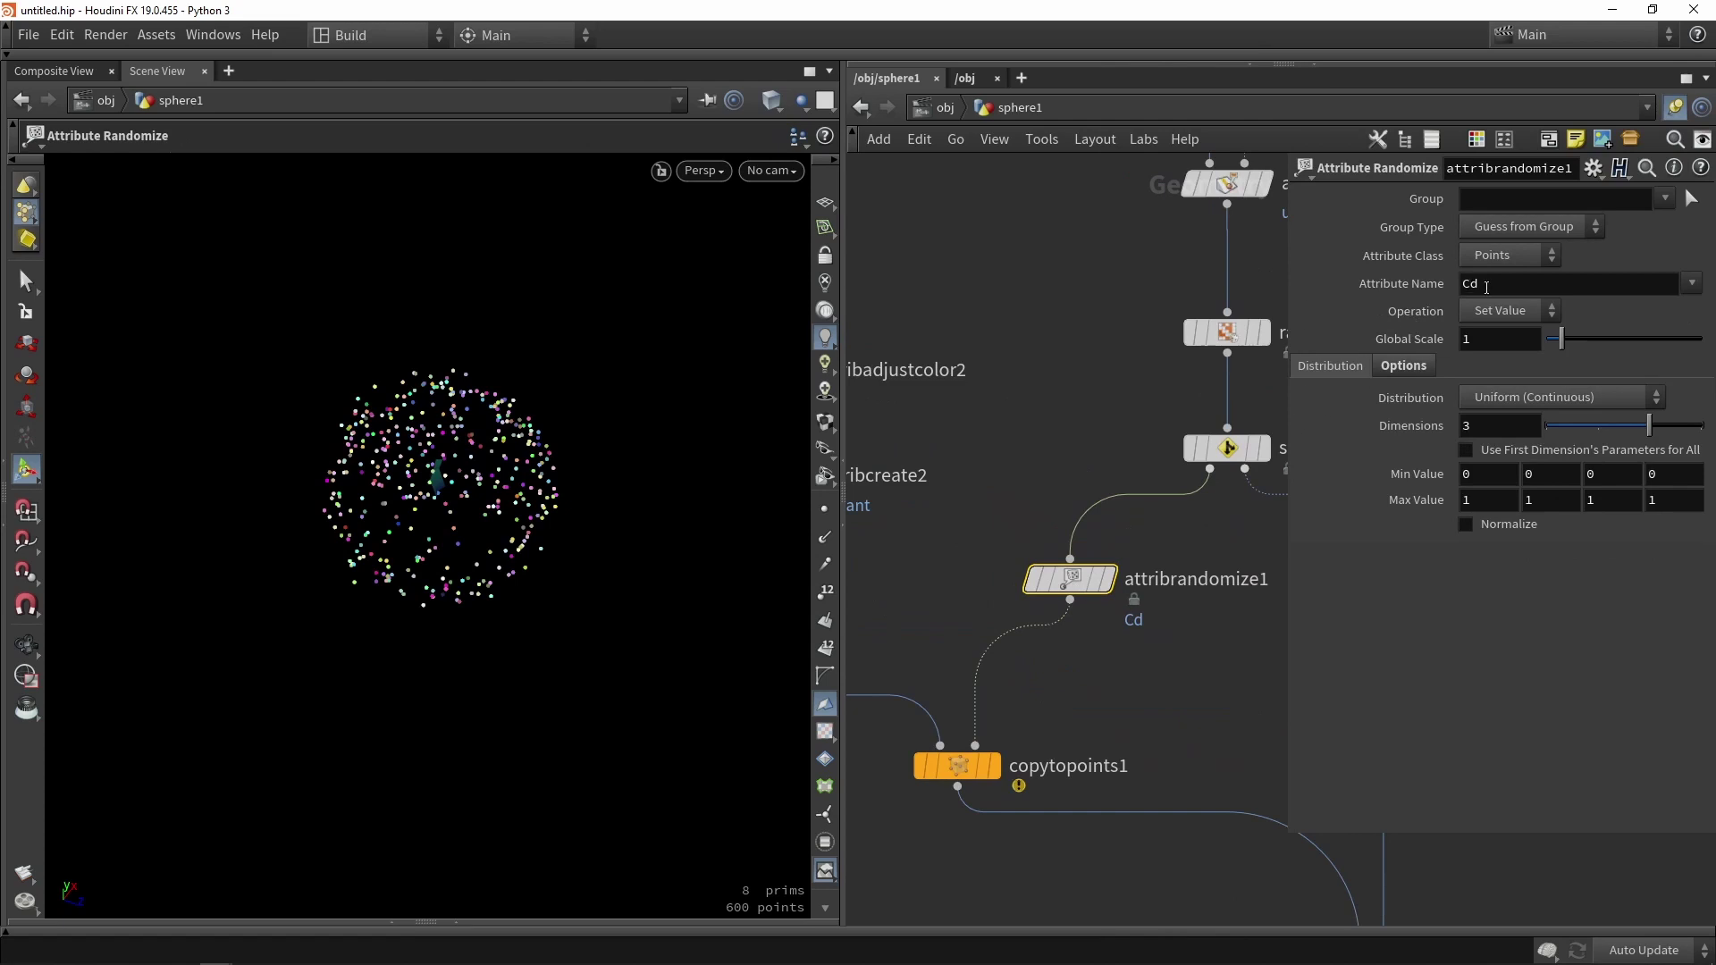
# - Set attribrandomize1's attribute name to variant
pyautogui.doubleClick(1486, 284)
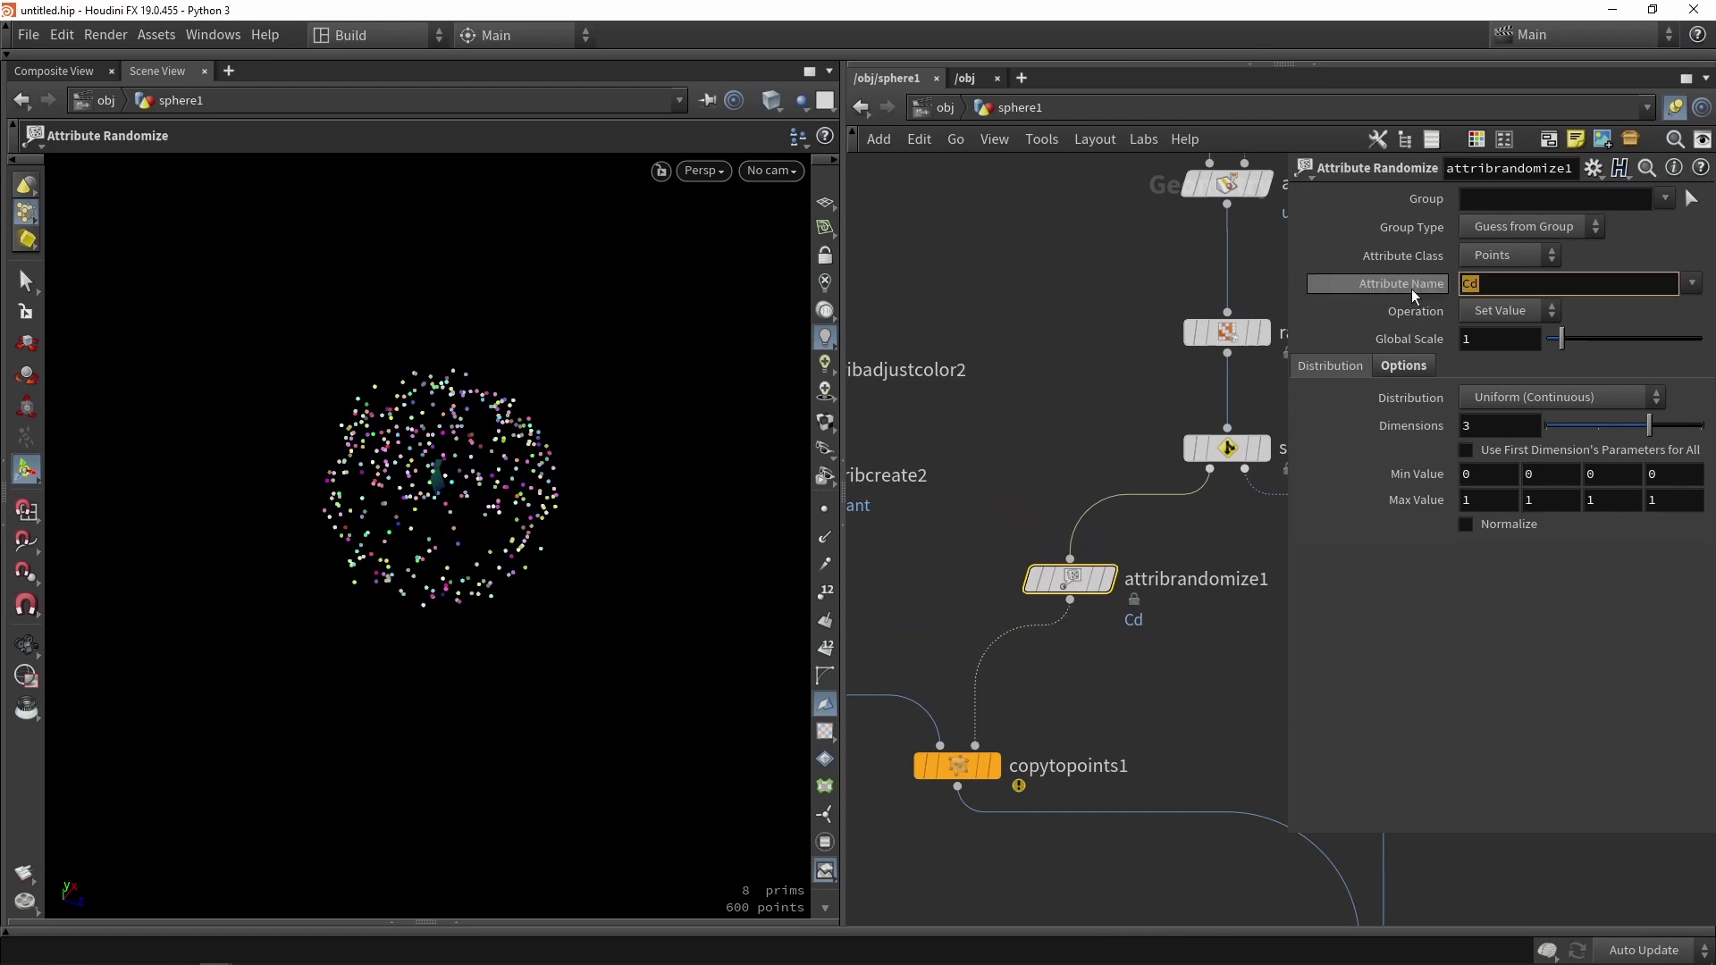
pyautogui.write('variant')
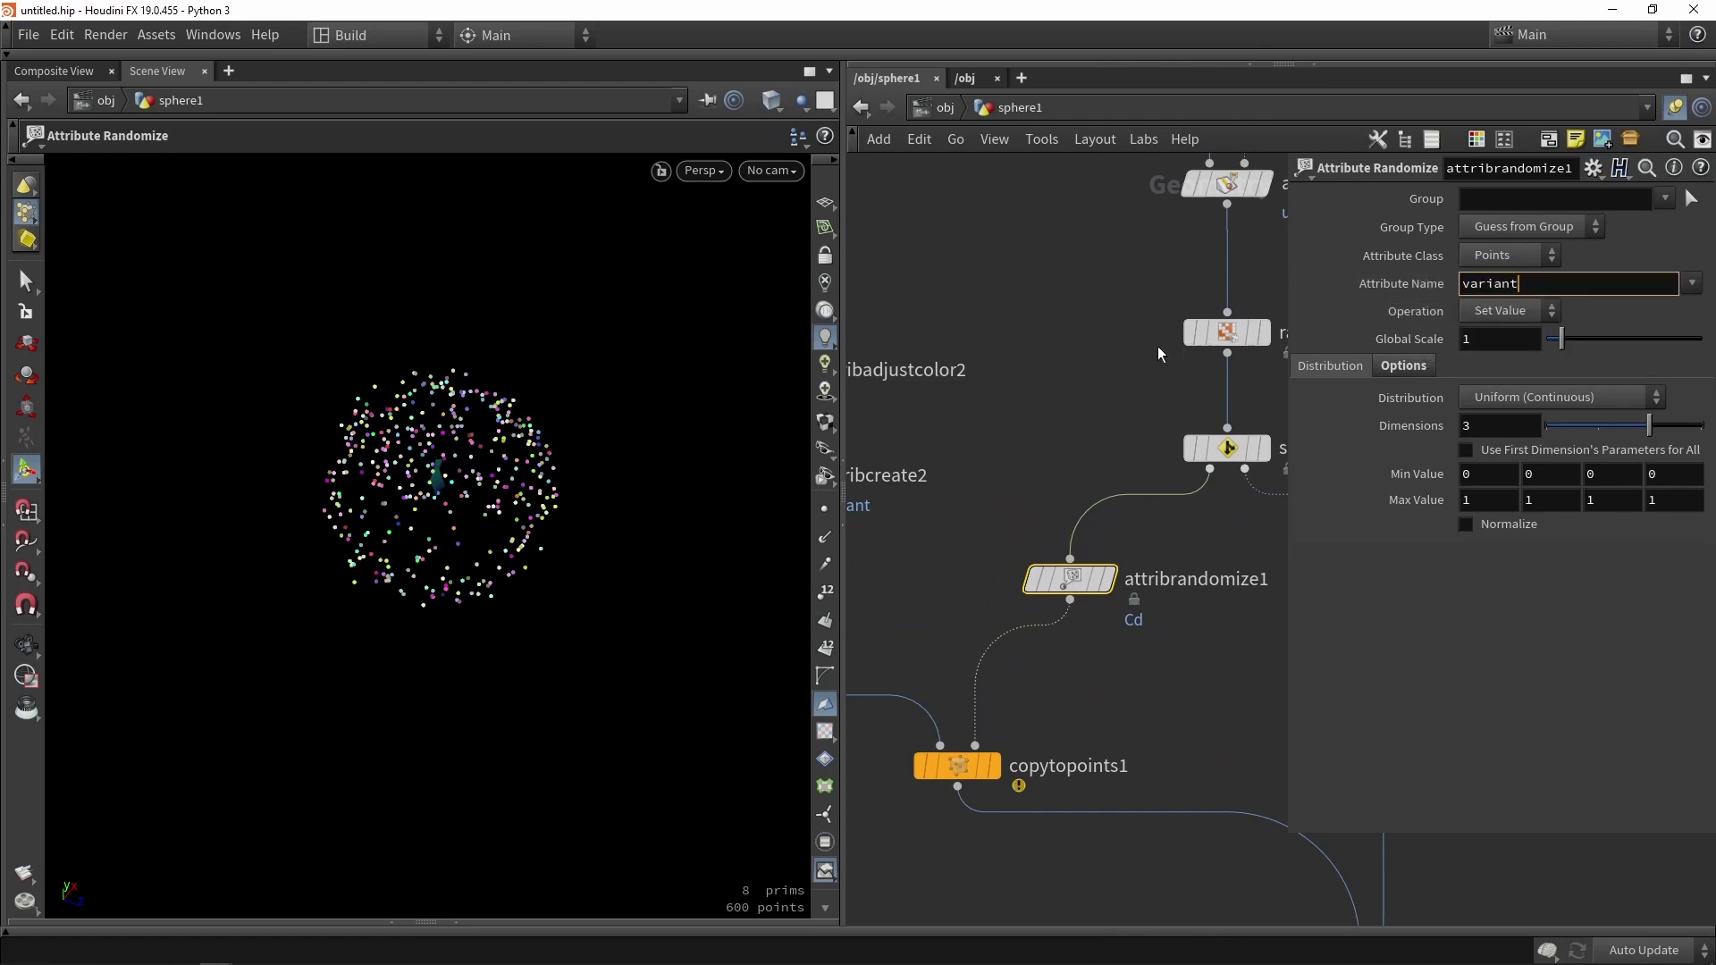
pyautogui.click(1118, 367)
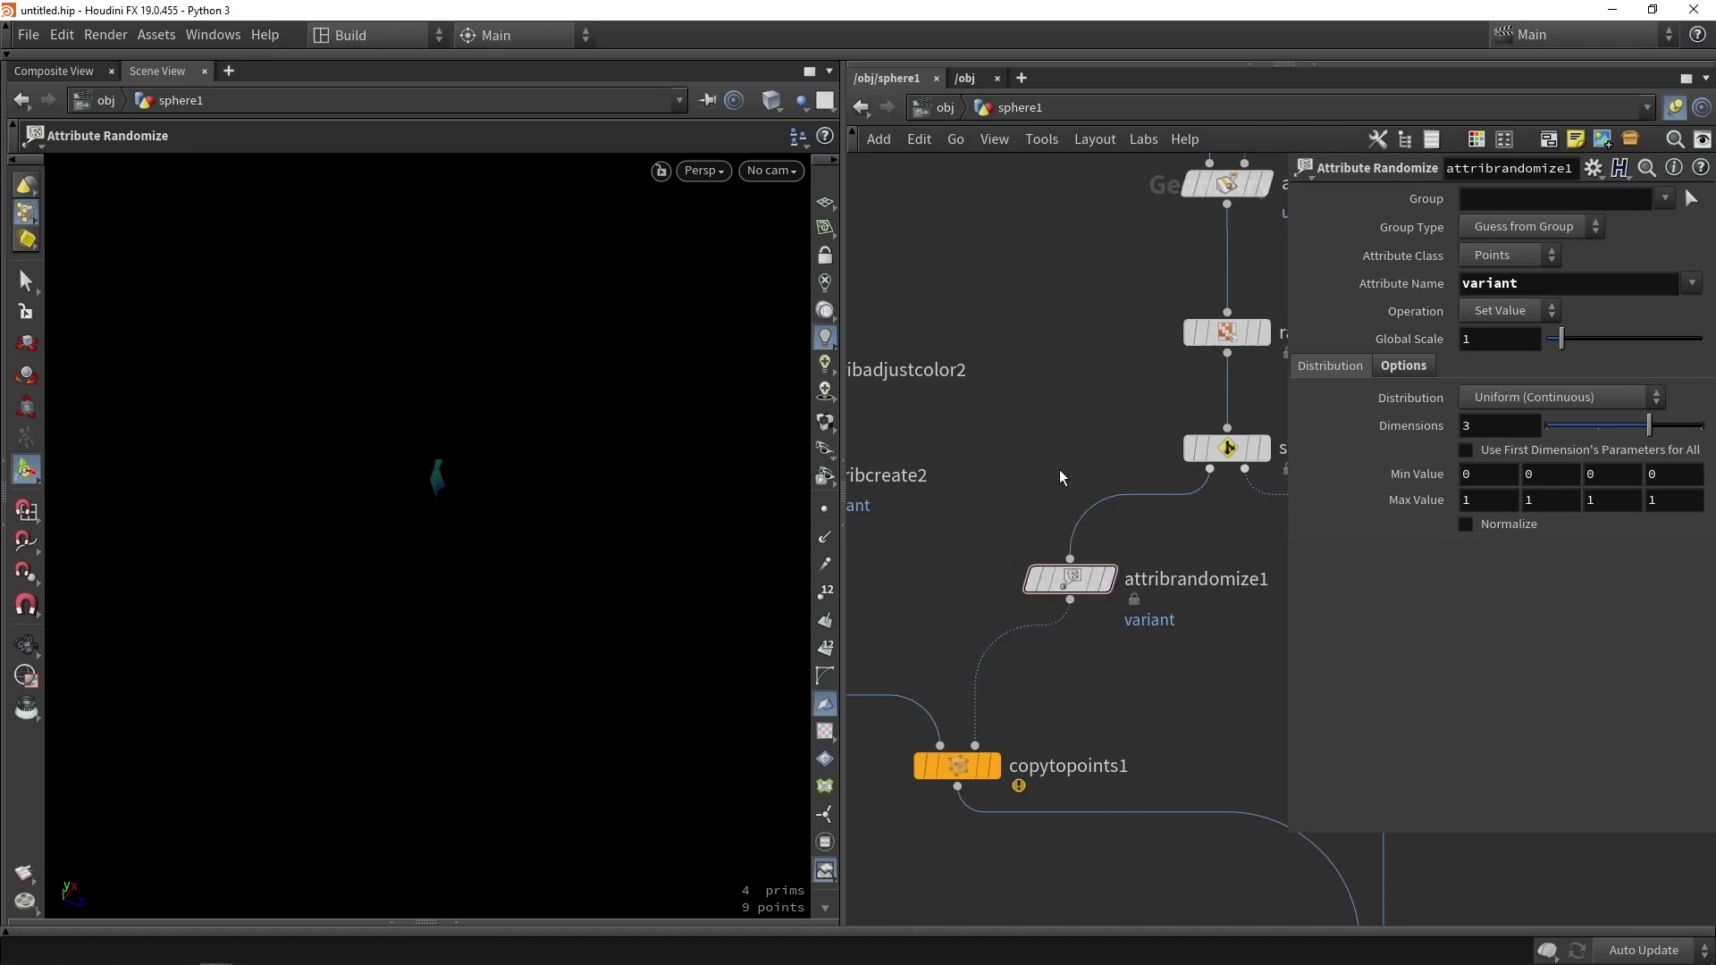
# - Set attribrandomize1's distribution to Uniform (Discrete), with a maximum value of 1 and 1 dimension
pyautogui.scroll(-5, 1059, 468)
pyautogui.moveTo(995, 447); pyautogui.dragTo(1106, 490, button='middle')
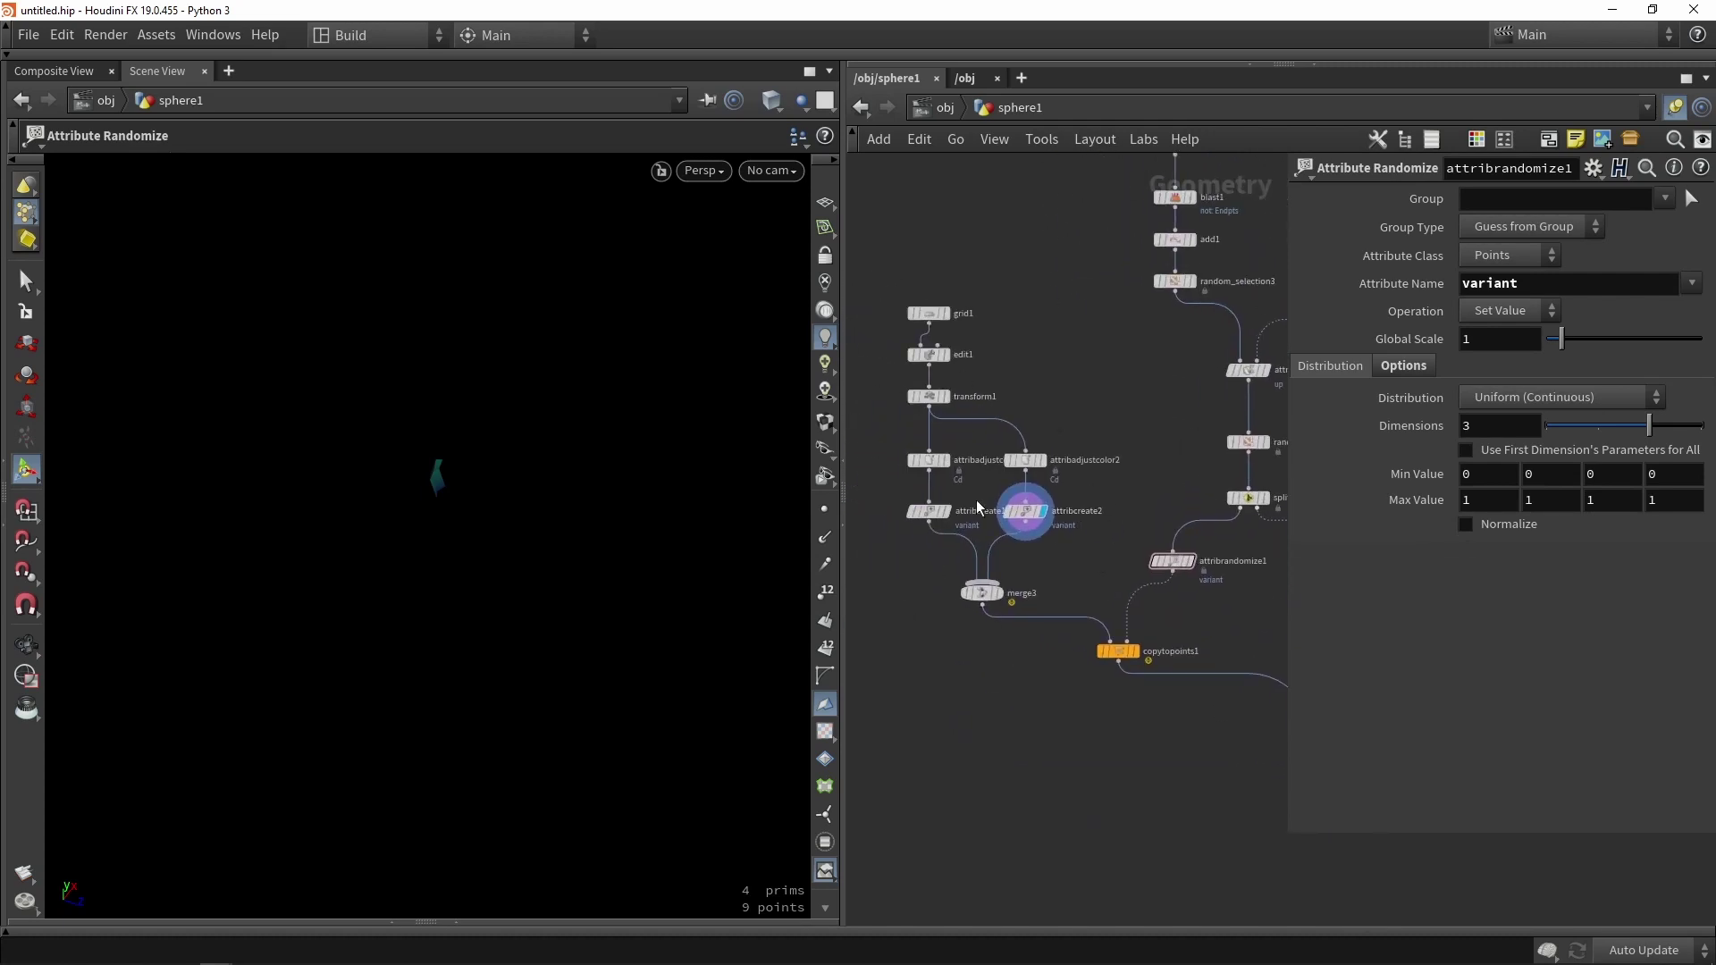
pyautogui.scroll(3, 1173, 565)
pyautogui.click(1171, 558)
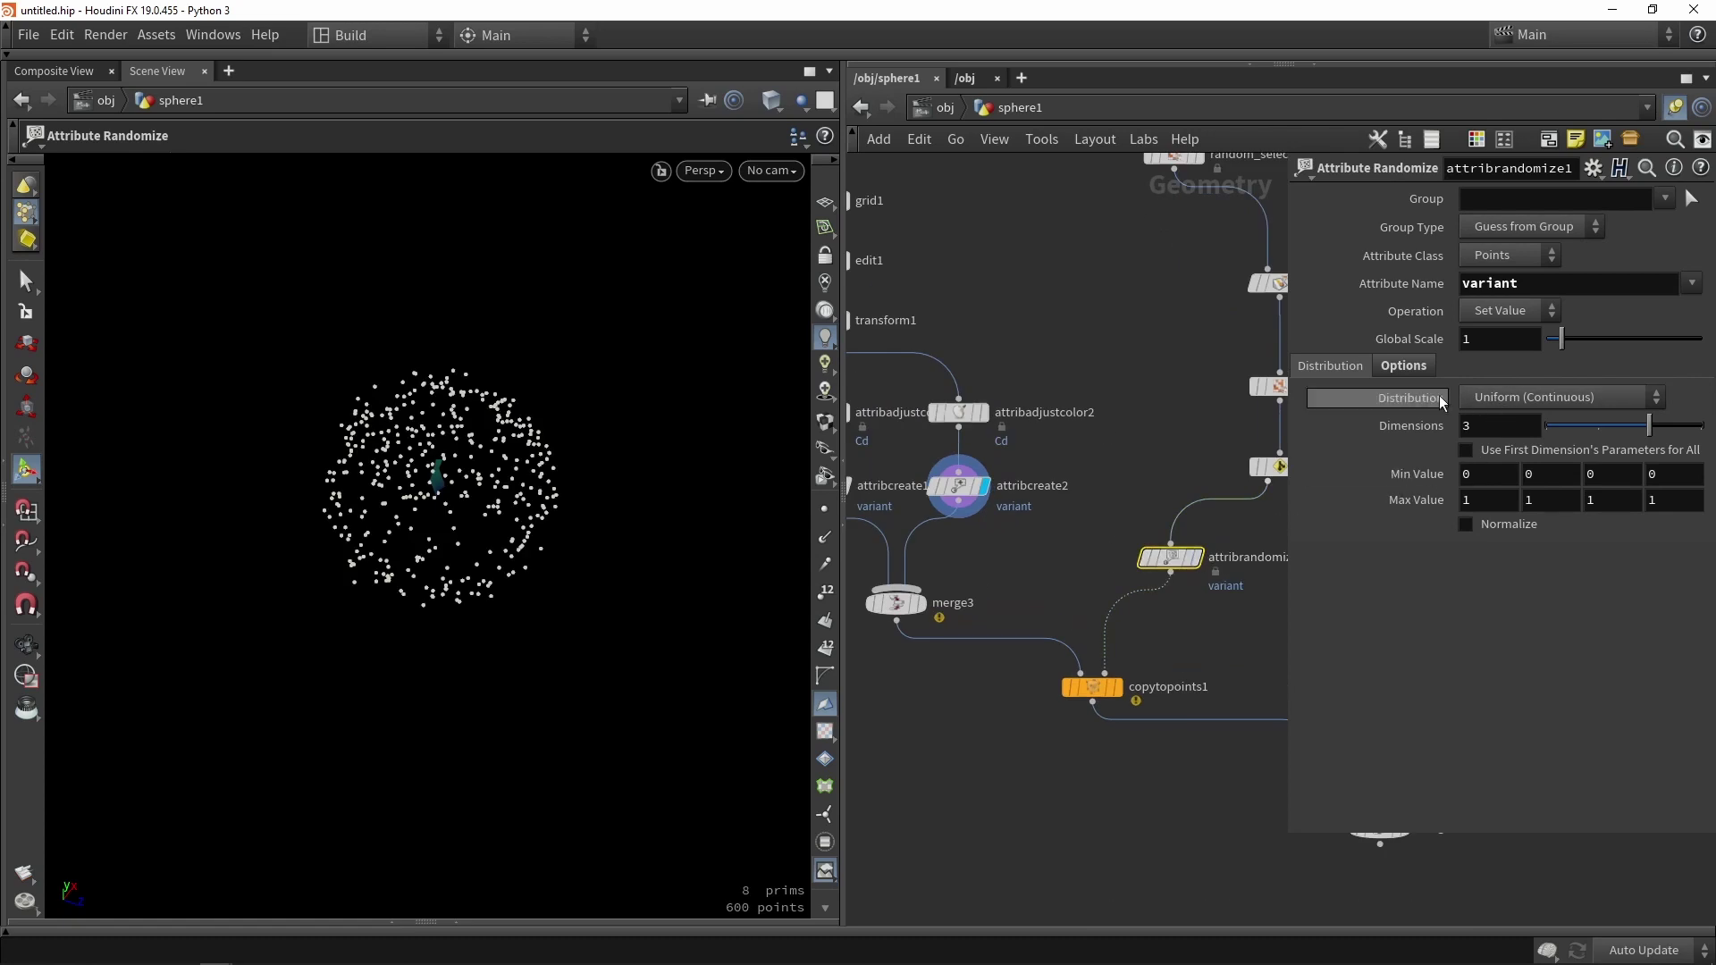
pyautogui.click(1479, 397)
pyautogui.click(1499, 488)
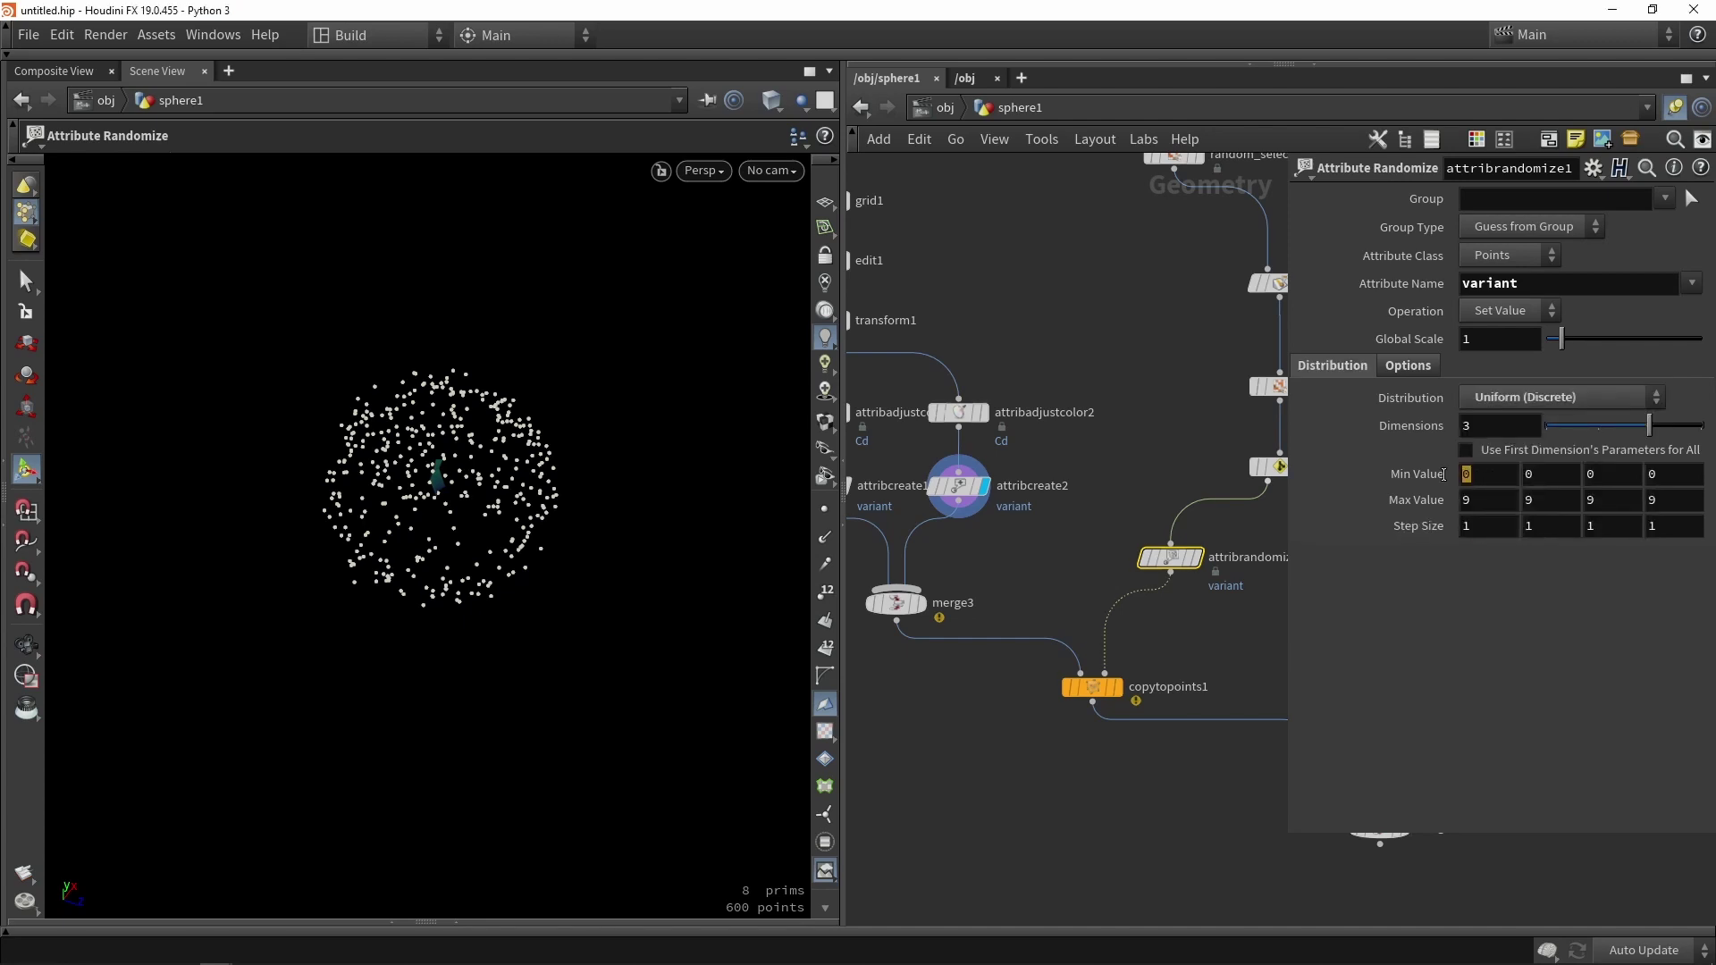
pyautogui.click(1461, 477)
pyautogui.click(1490, 501)
pyautogui.write('1')
pyautogui.click(1546, 431)
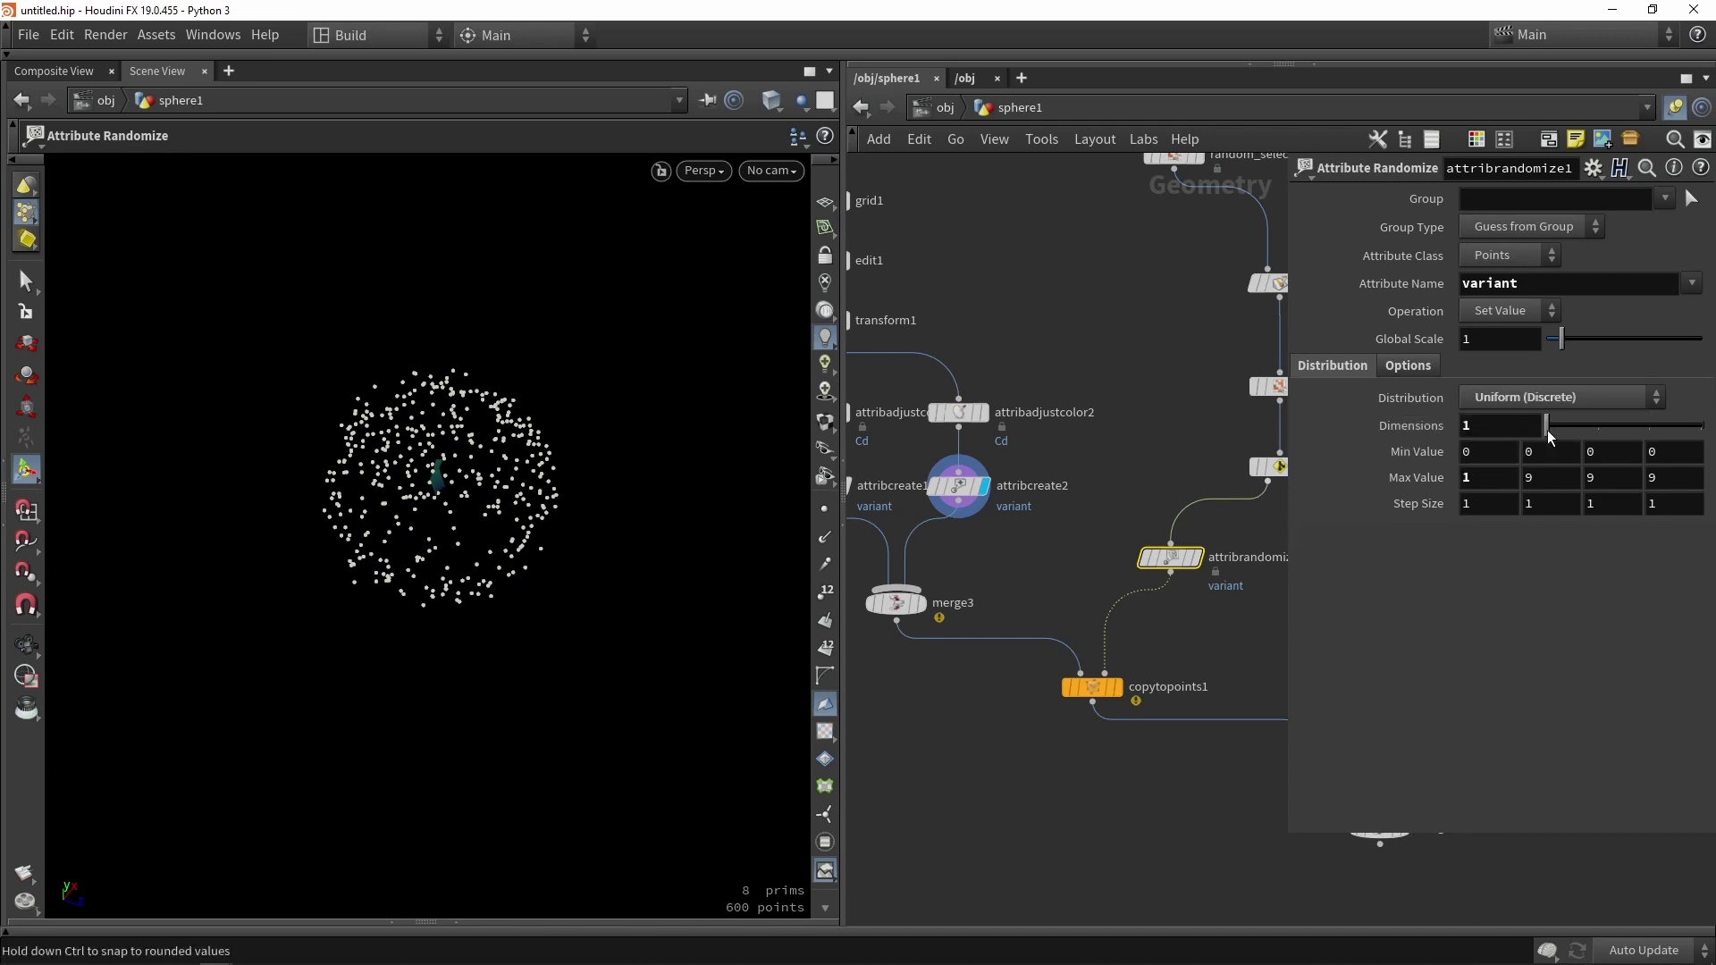
# - Move attribrandomize1 slightly closer beneath split2 and display copytopoints1
pyautogui.click(1201, 561)
pyautogui.moveTo(1185, 564); pyautogui.dragTo(1234, 557)
pyautogui.click(1119, 690)
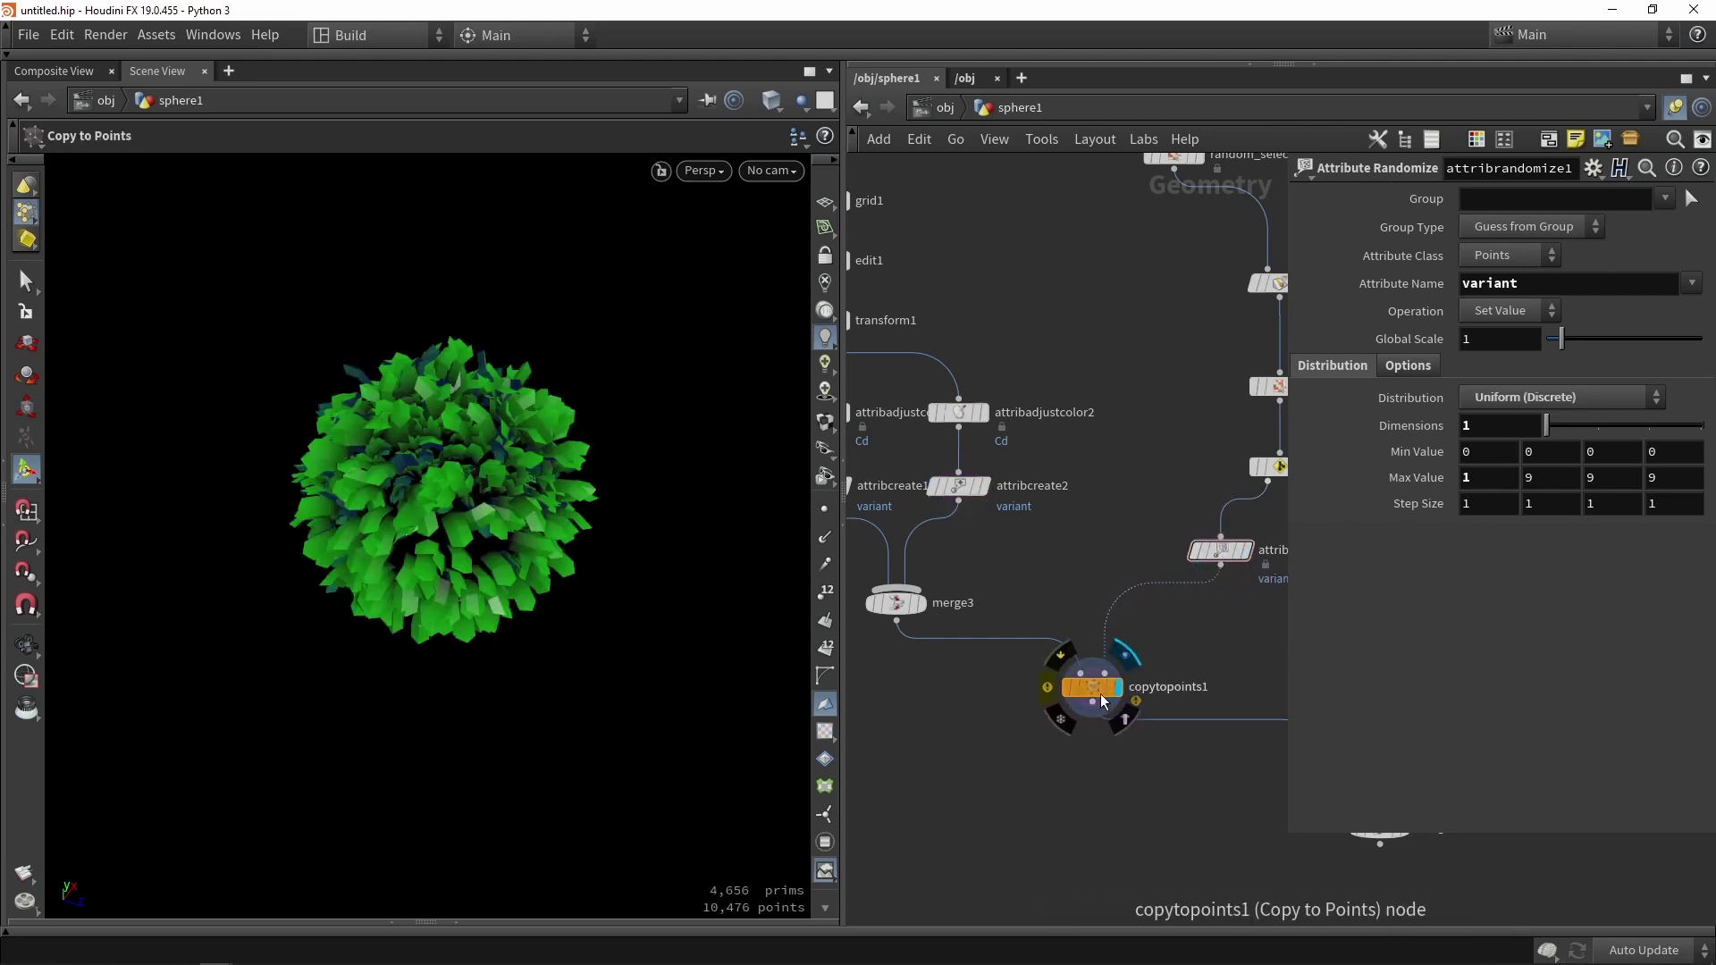
# - Select copytopoints1 and inspect attribrandomize1's node information for the type of the variant attribute
pyautogui.click(1094, 690)
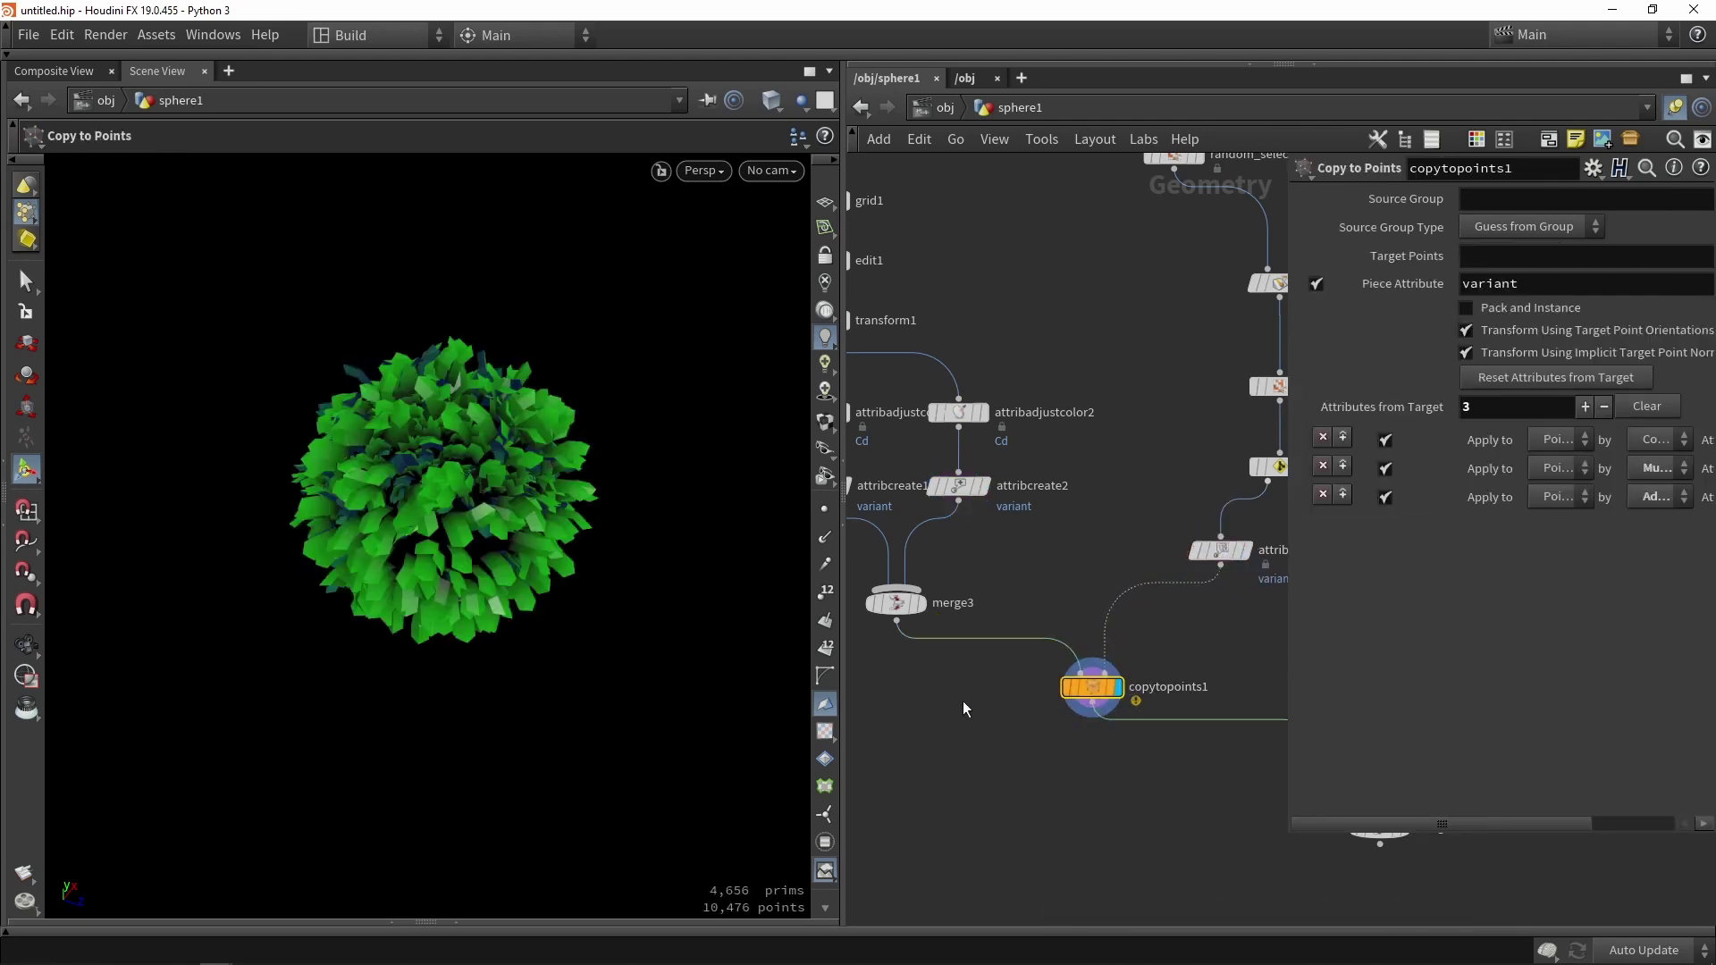
pyautogui.middleClick(1225, 550)
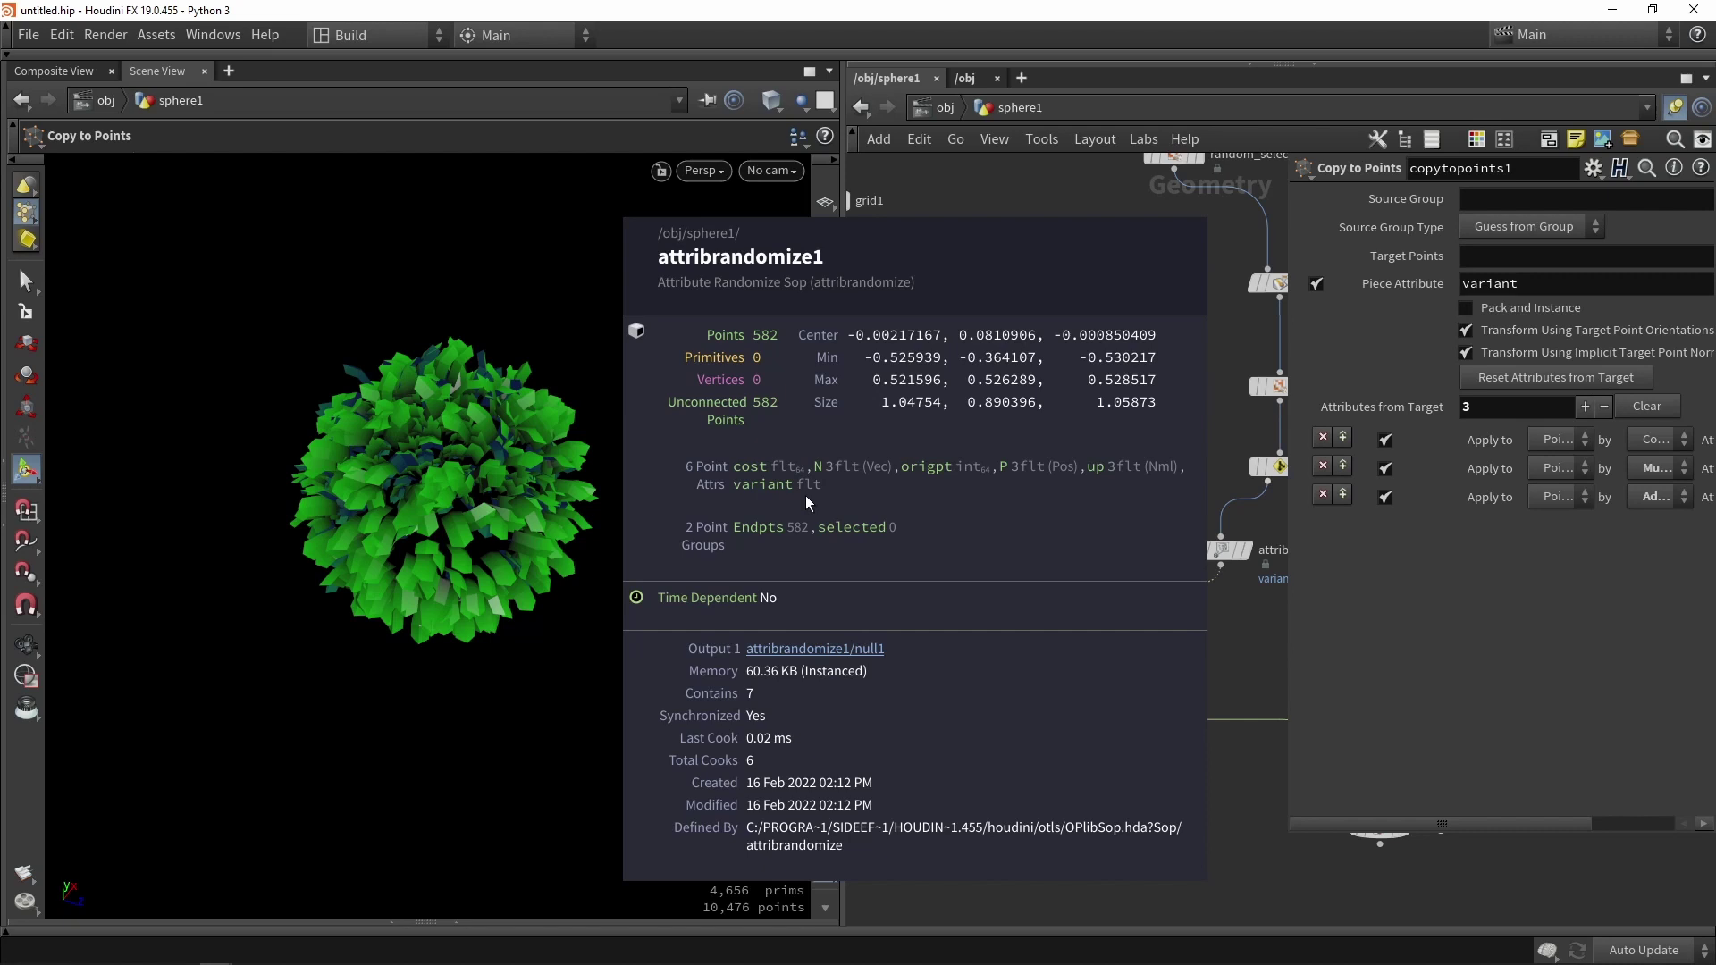
# - Insert an Attribute Cast node between attribrandomize1 and copytopoints1
pyautogui.press('Tab')
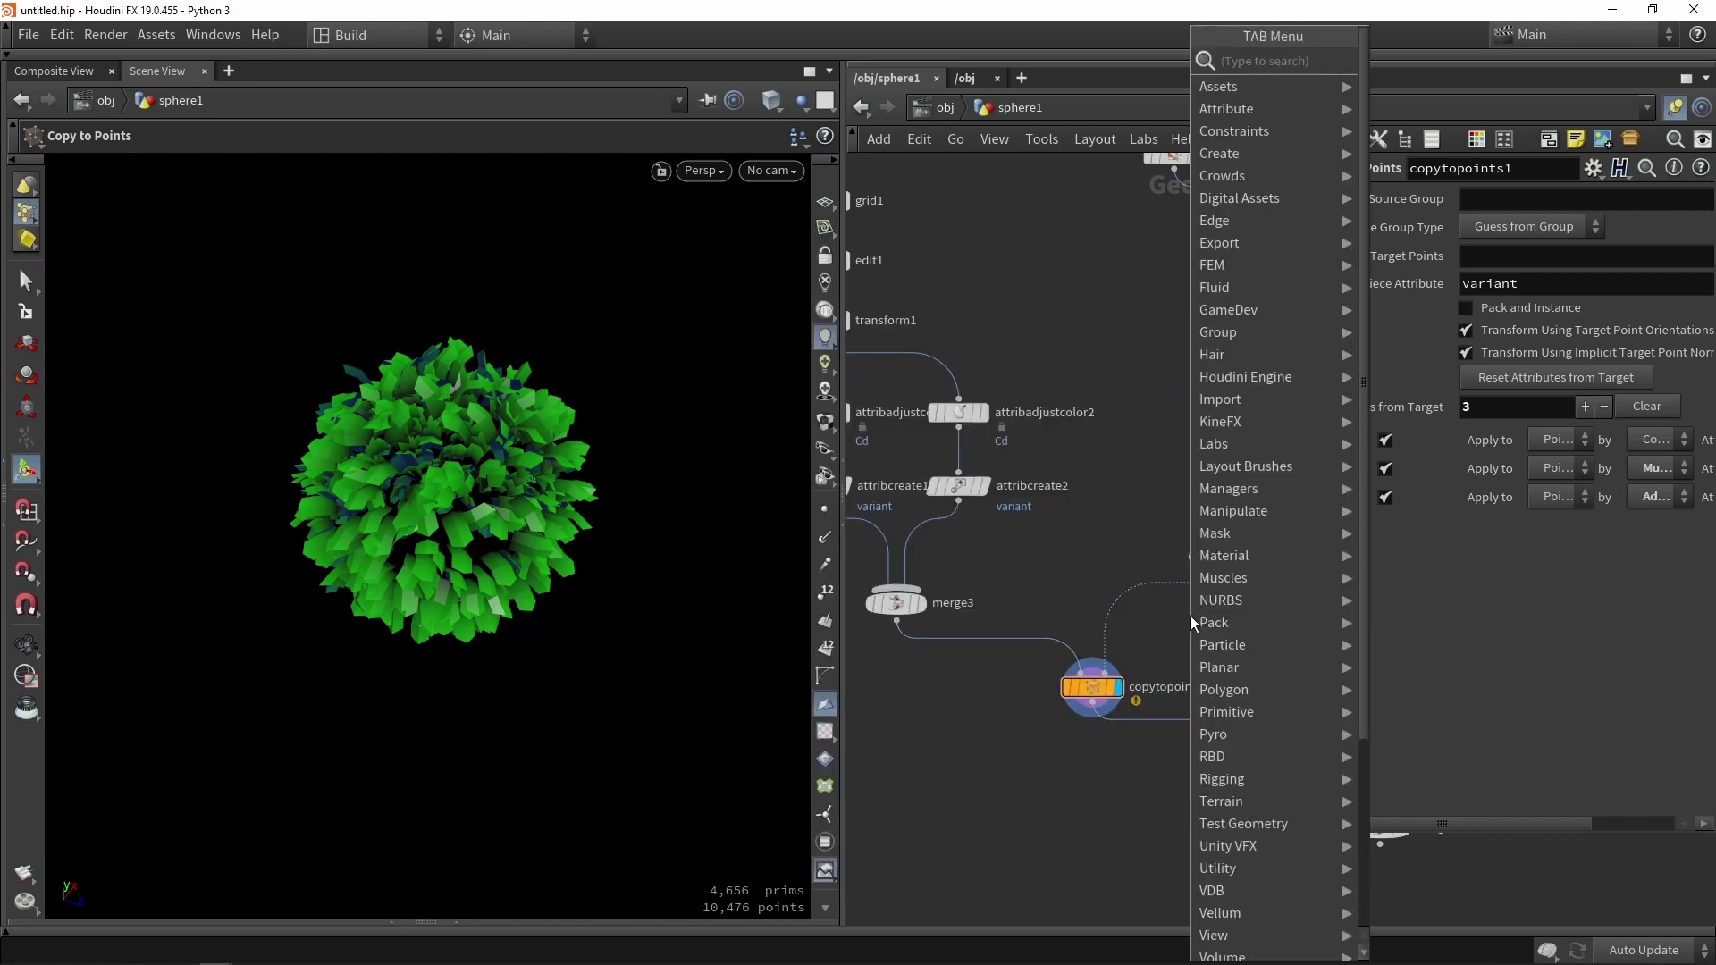
pyautogui.write('cast')
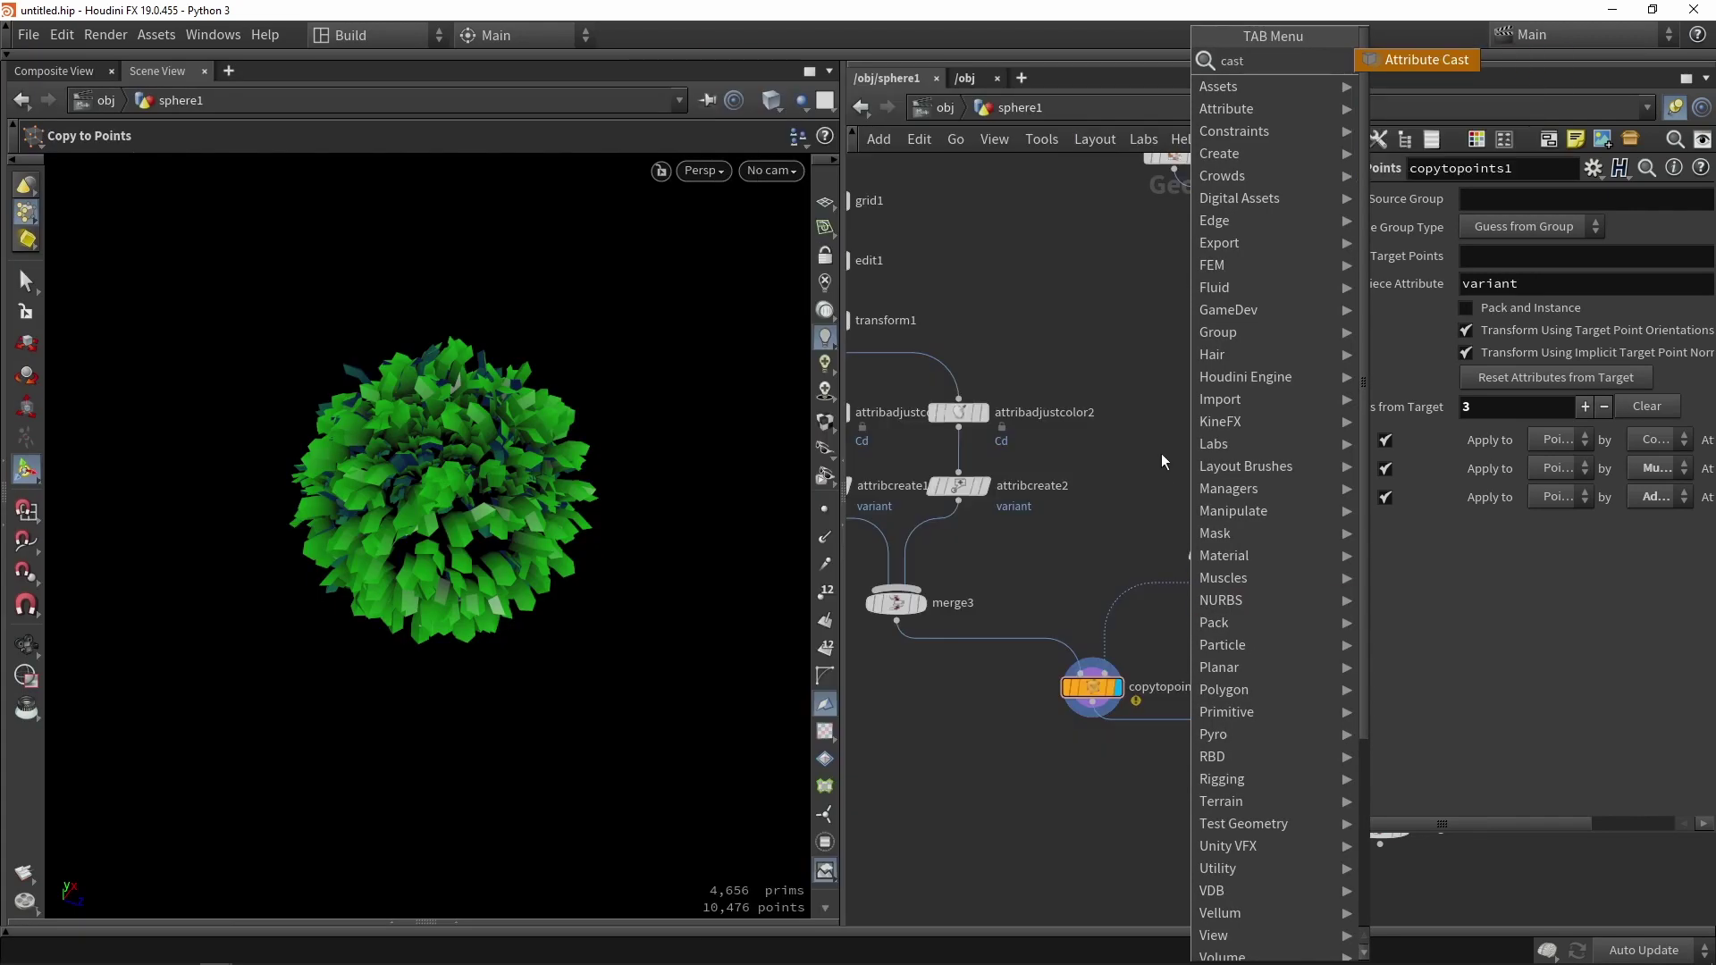
pyautogui.click(1466, 60)
pyautogui.click(1127, 602)
pyautogui.moveTo(1130, 608); pyautogui.dragTo(1215, 613)
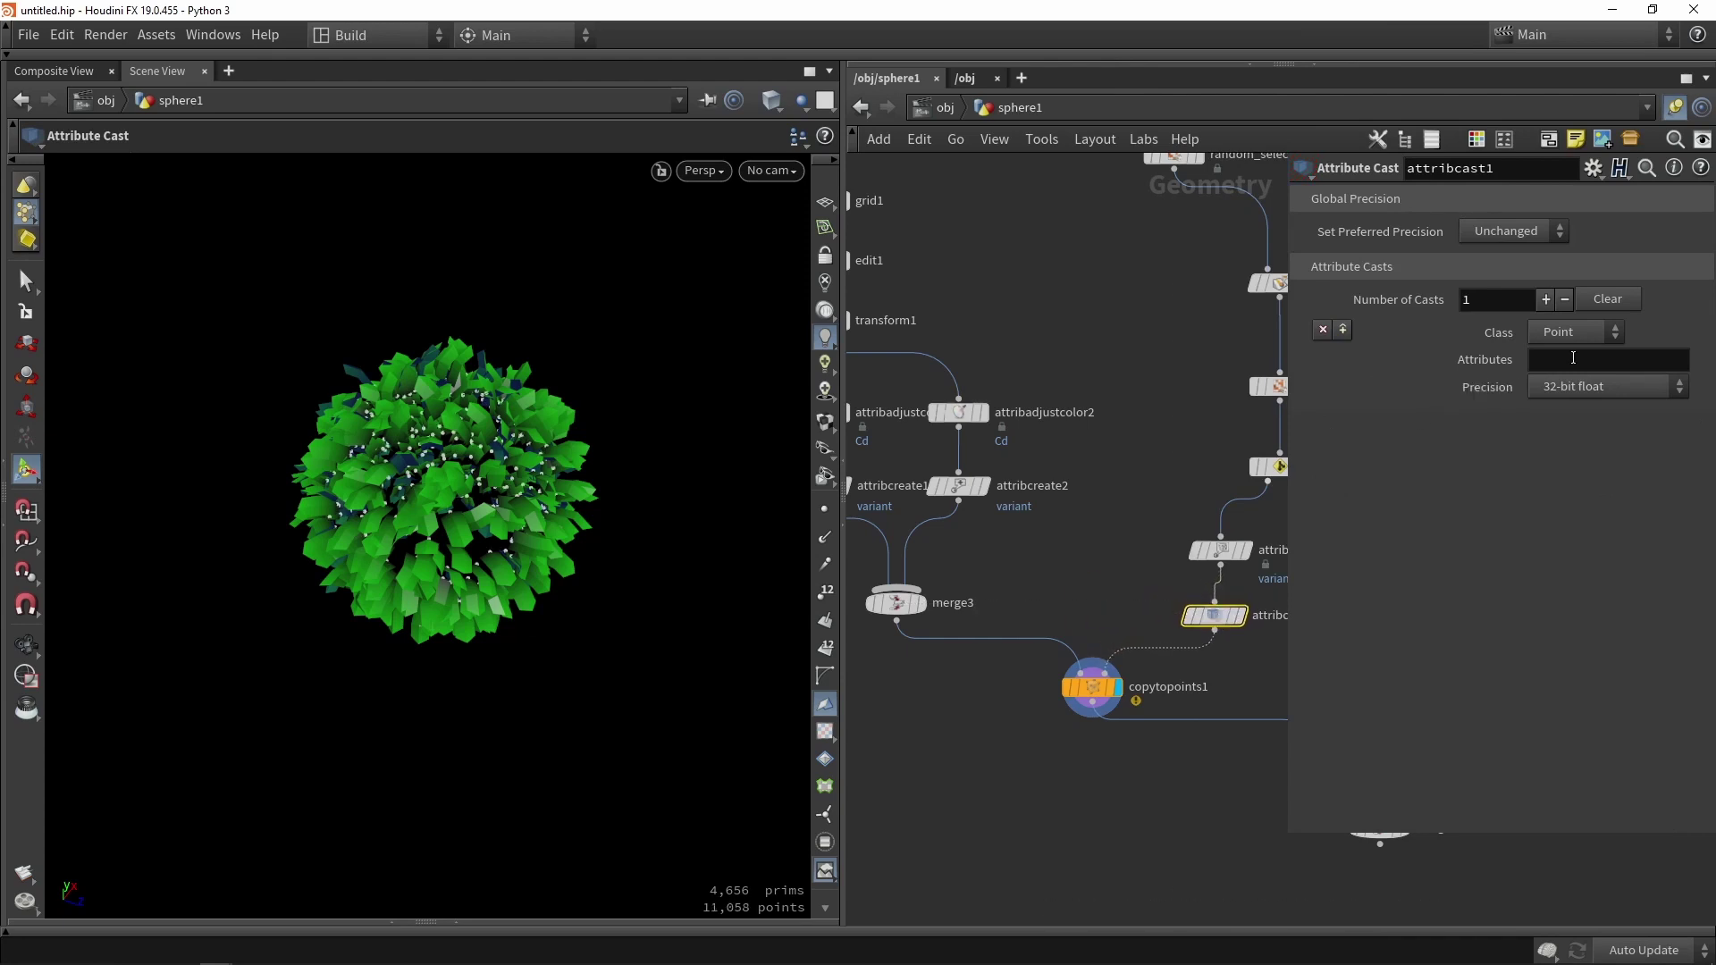
# - Cast the point attribute variant to a 32-bit integer in attribcast1 and check the leaves from another angle
pyautogui.write('variant')
pyautogui.click(1564, 387)
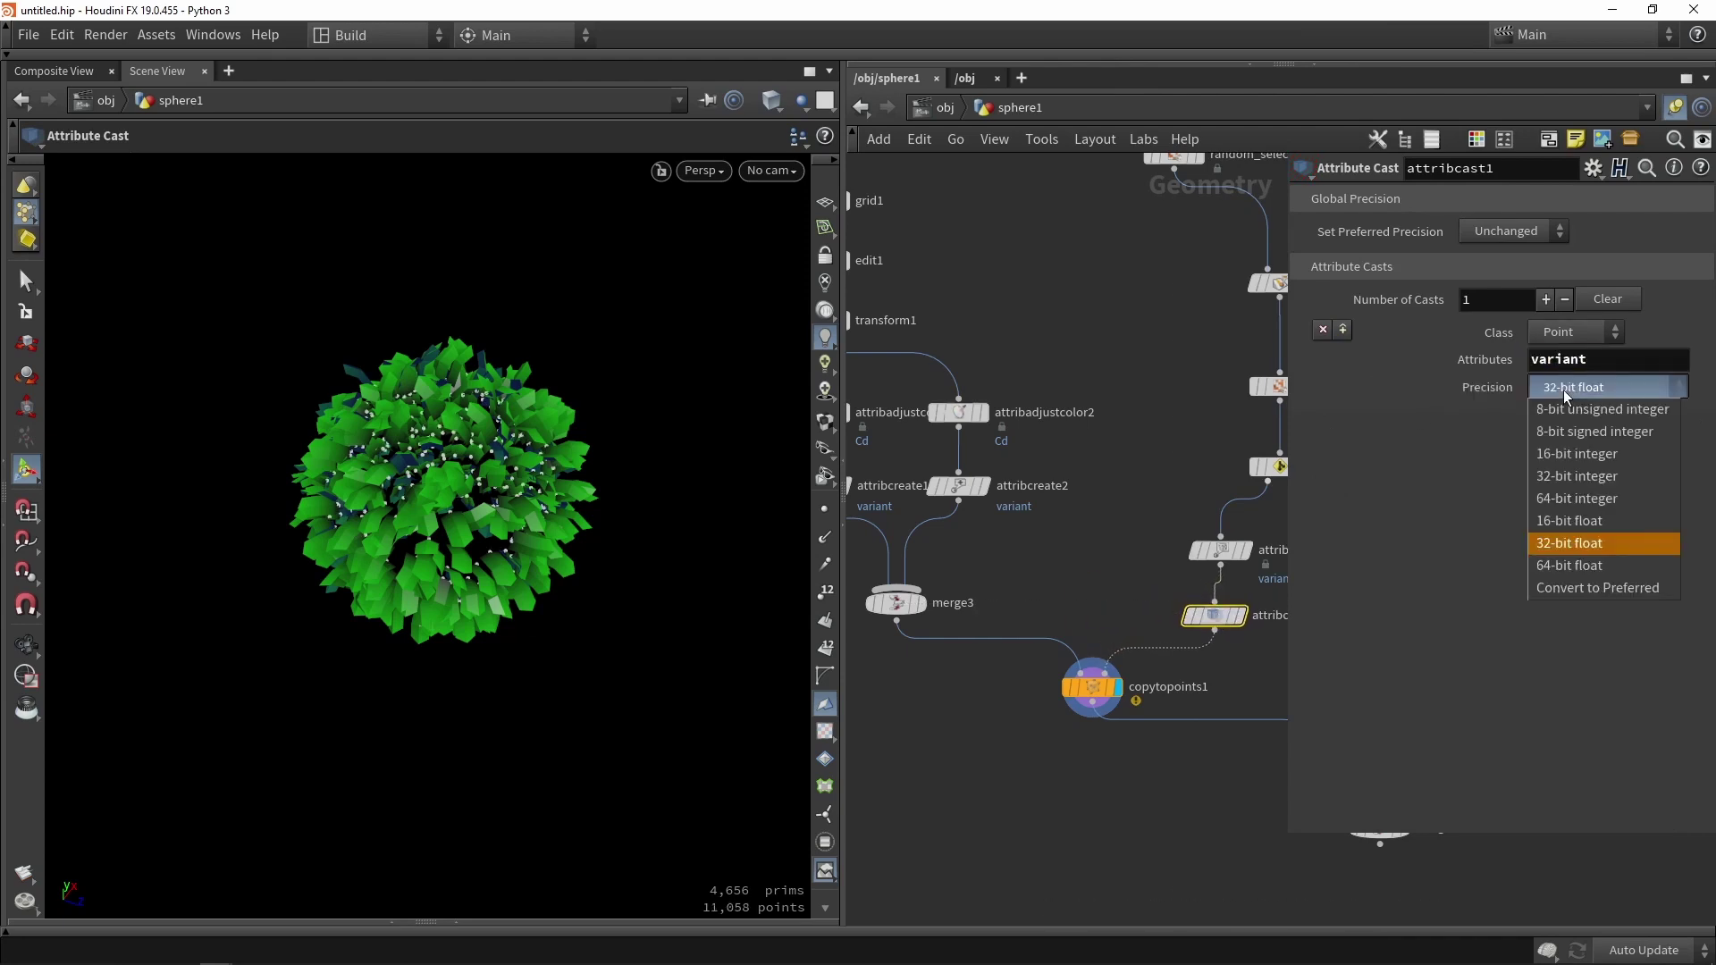
pyautogui.click(1588, 476)
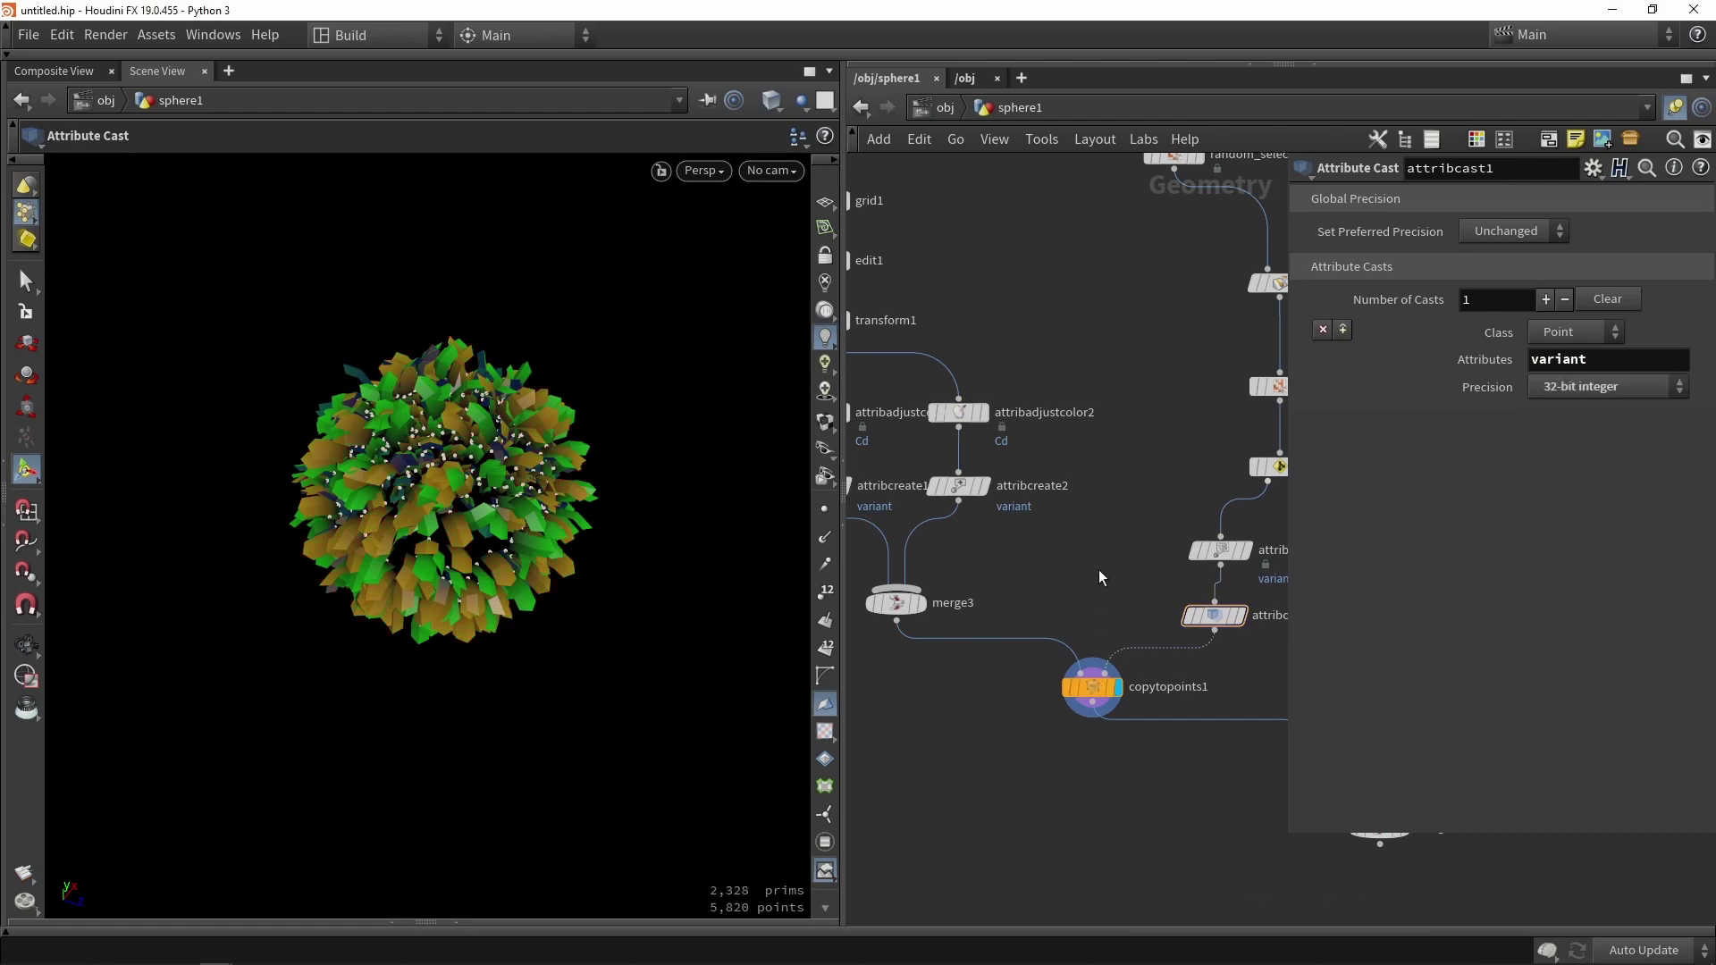
pyautogui.press('Escape')
pyautogui.moveTo(402, 500); pyautogui.dragTo(765, 530)
pyautogui.press('Return')
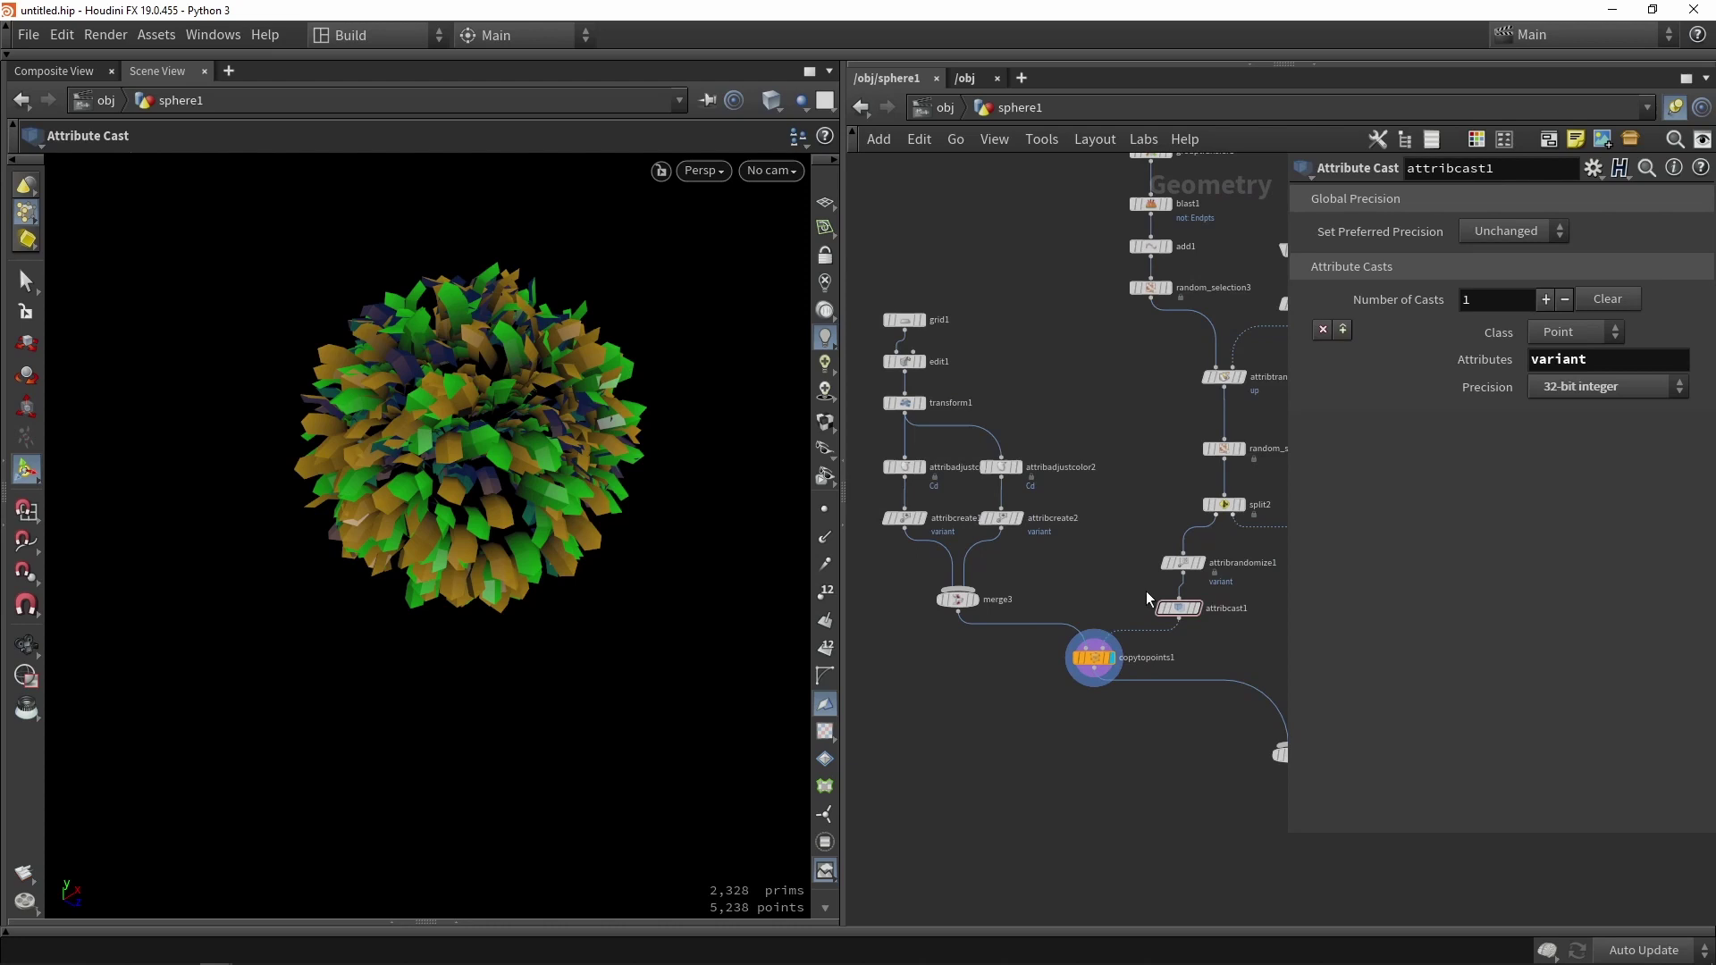
# - Adjust the seed in attribrandomize1's options to vary how the leaf variants are distributed
pyautogui.click(1182, 563)
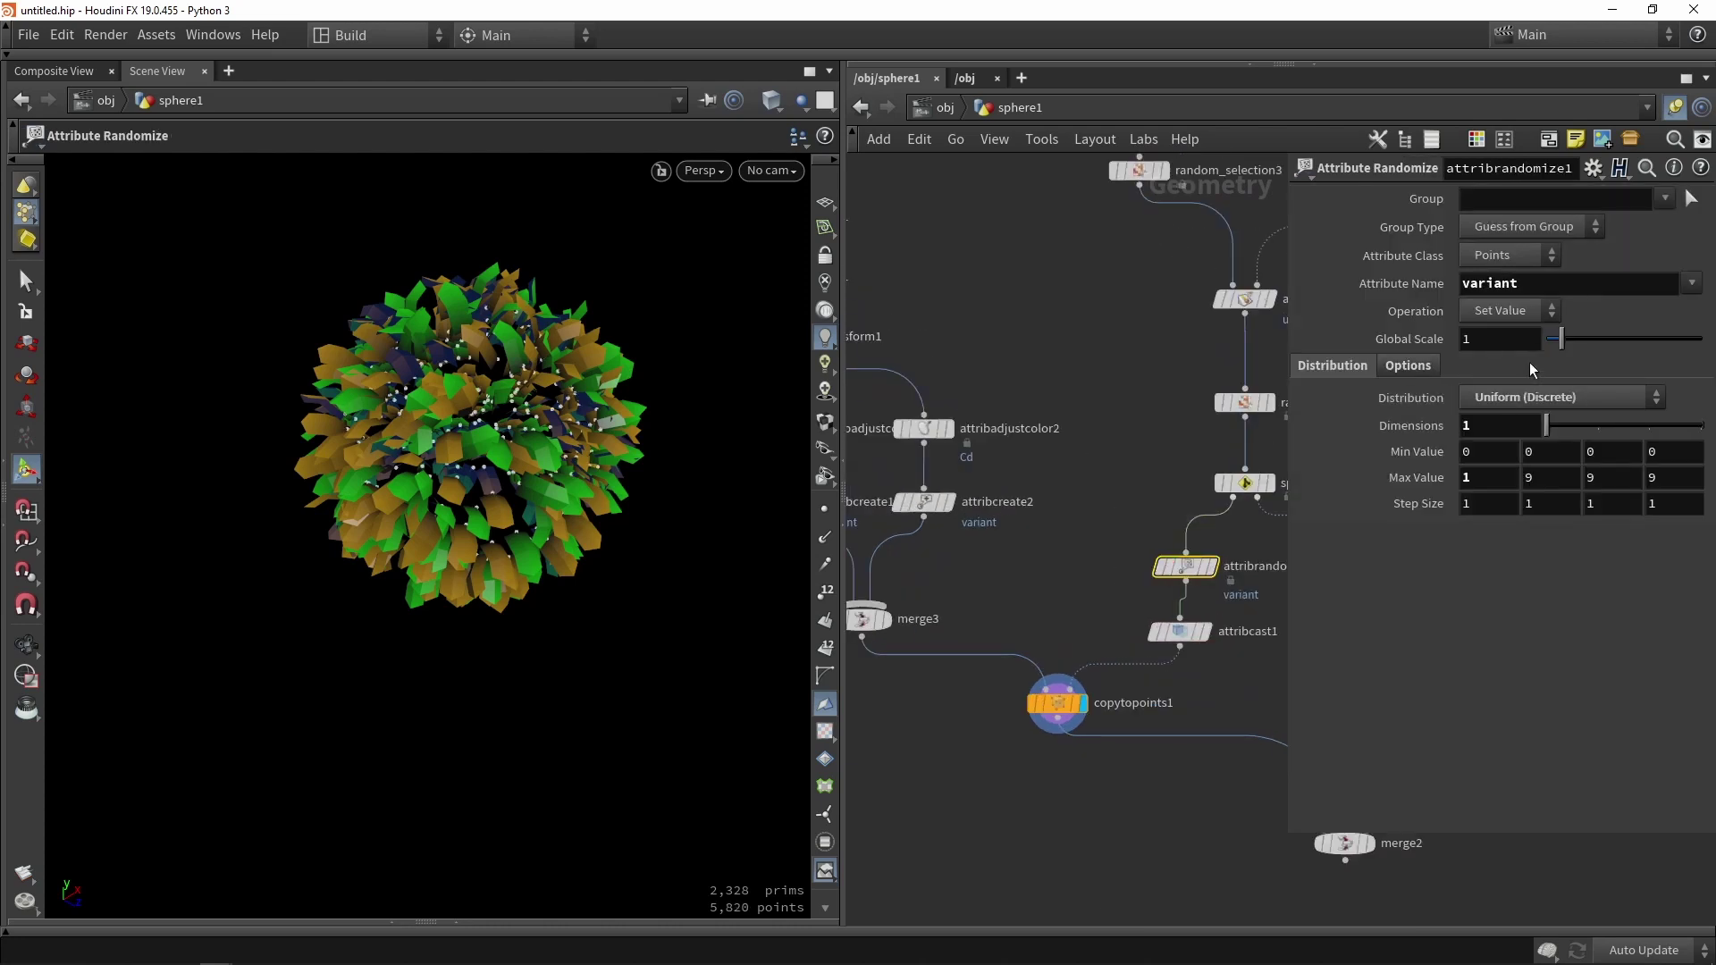
pyautogui.click(1408, 366)
pyautogui.moveTo(1609, 449); pyautogui.dragTo(1663, 451)
pyautogui.scroll(-5, 1022, 582)
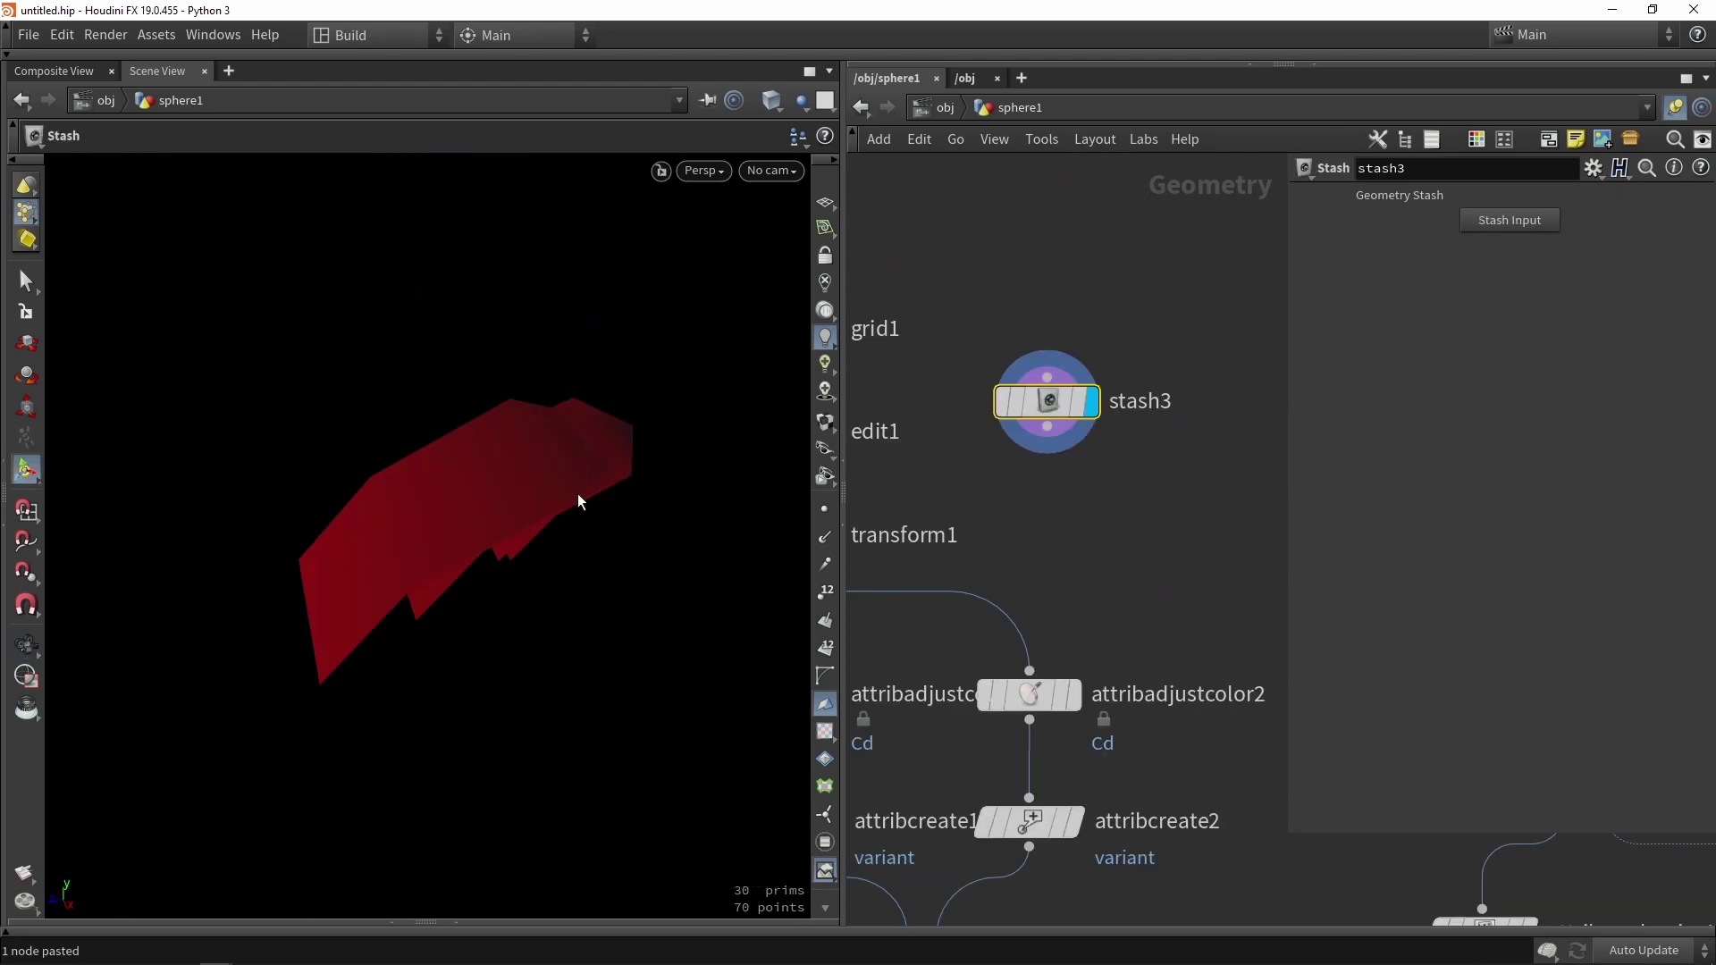
# - Examine the layout of stash3's leaf cards in the UV view, and return to the perspective view
pyautogui.moveTo(578, 494)
pyautogui.keyDown('alt'); pyautogui.mouseDown()
pyautogui.moveTo(518, 427)
pyautogui.moveTo(563, 457)
pyautogui.moveTo(601, 633)
pyautogui.moveTo(575, 444)
pyautogui.moveTo(625, 420)
pyautogui.moveTo(615, 411)
pyautogui.moveTo(599, 490)
pyautogui.moveTo(517, 319)
pyautogui.moveTo(548, 471)
pyautogui.moveTo(578, 505)
pyautogui.mouseUp(); pyautogui.keyUp('alt')
pyautogui.hotkey('shift', 'w')
pyautogui.press('Escape')
pyautogui.hotkey('space', '5')
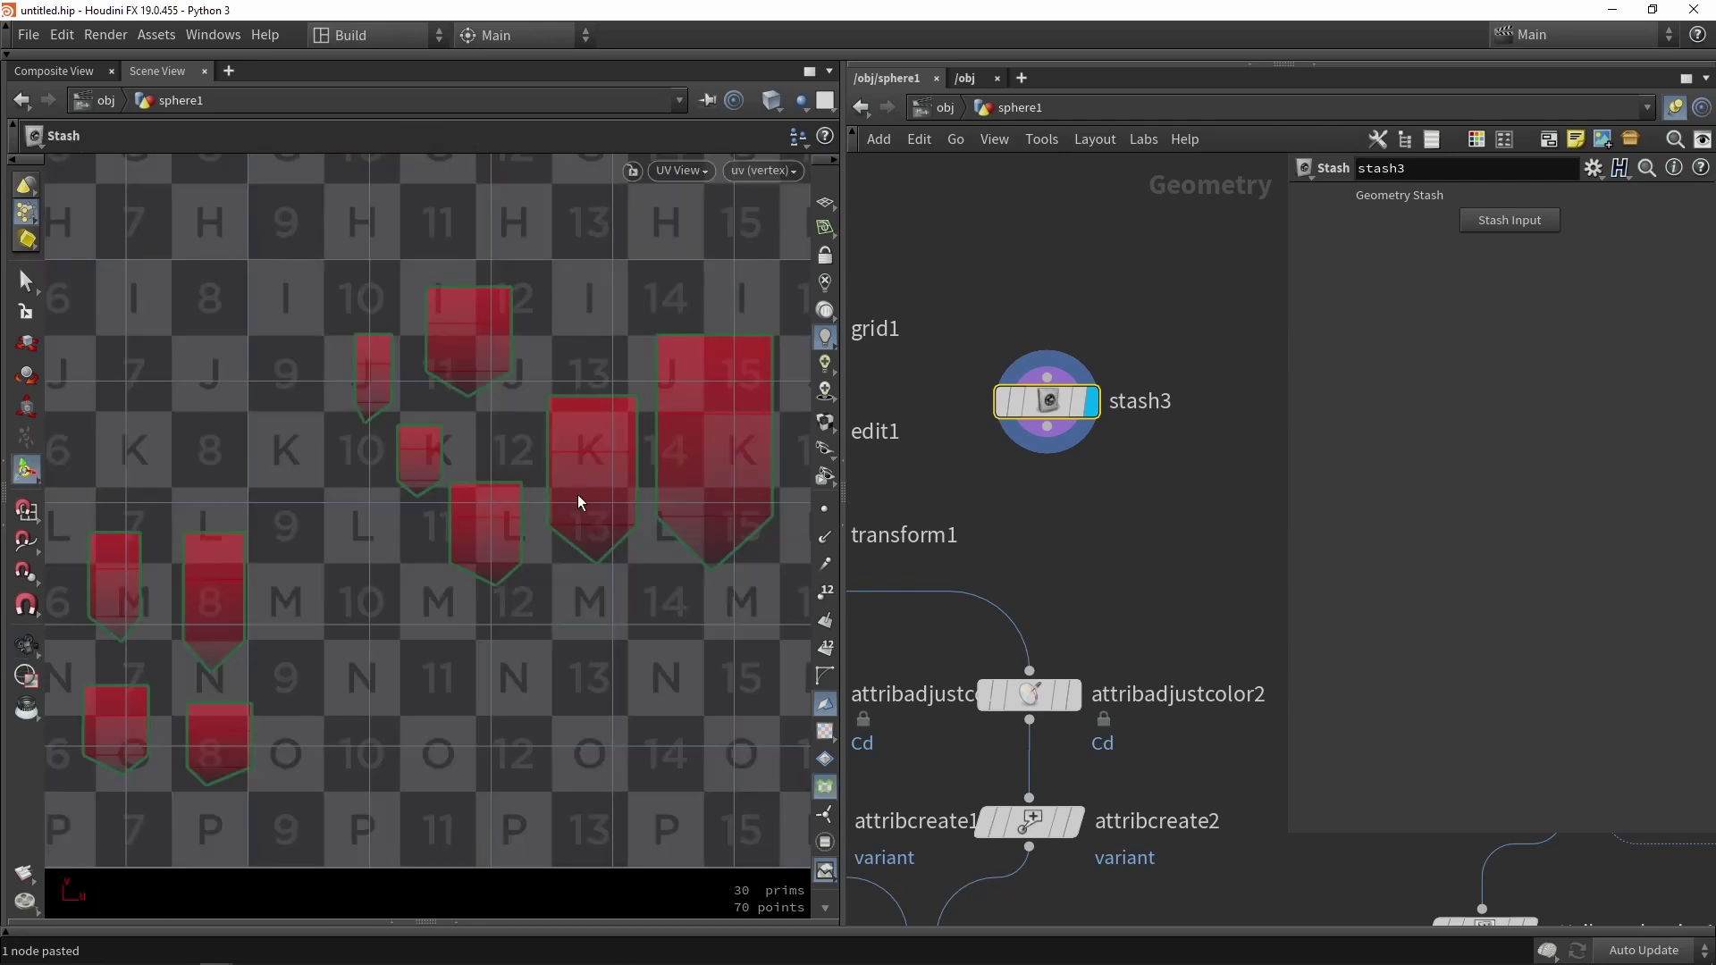
pyautogui.scroll(-5, 577, 496)
pyautogui.scroll(3, 503, 487)
pyautogui.press('Escape')
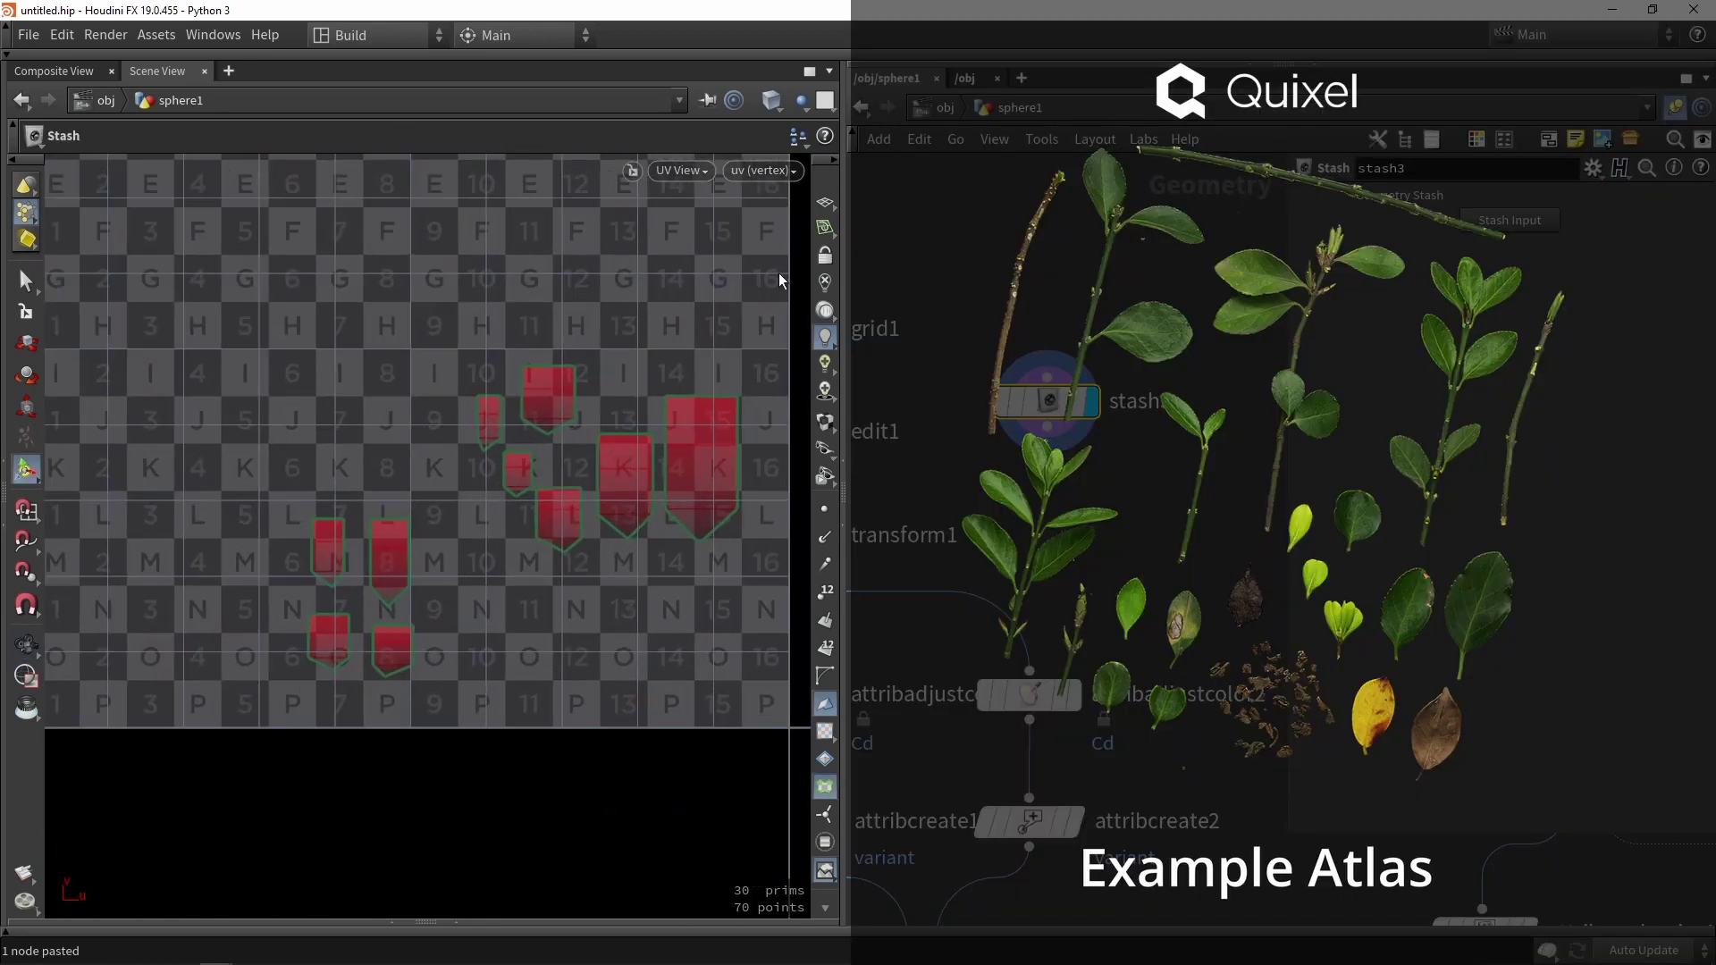
pyautogui.scroll(-4, 537, 519)
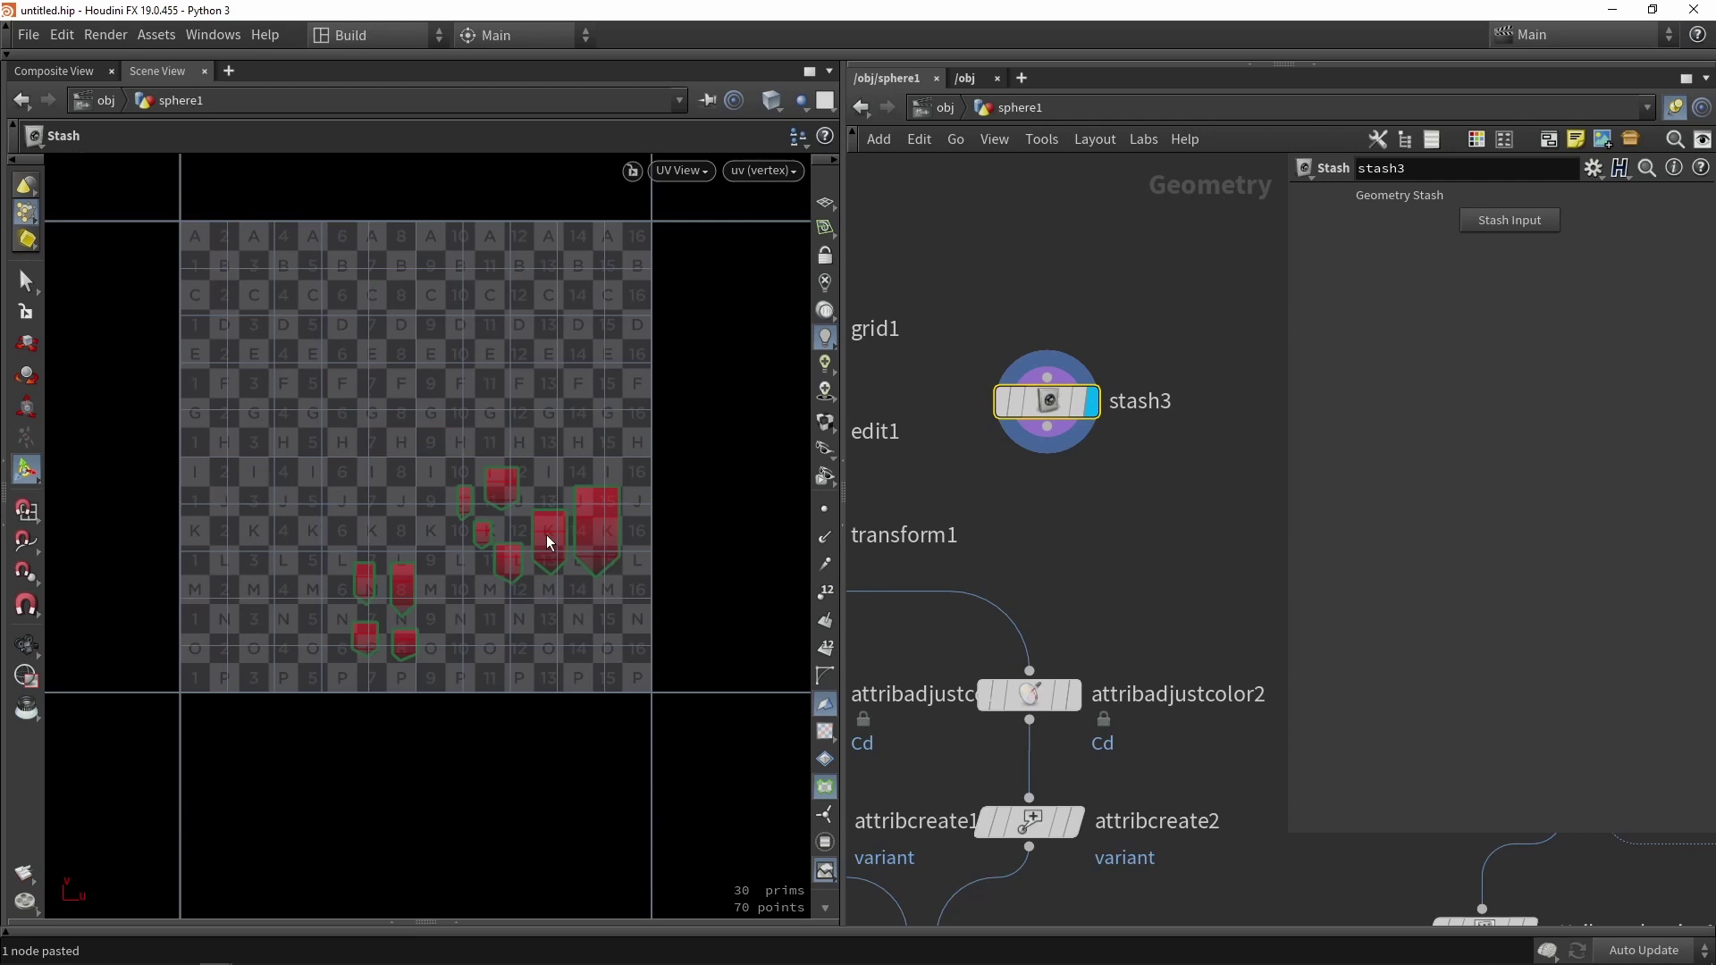
pyautogui.scroll(3, 547, 535)
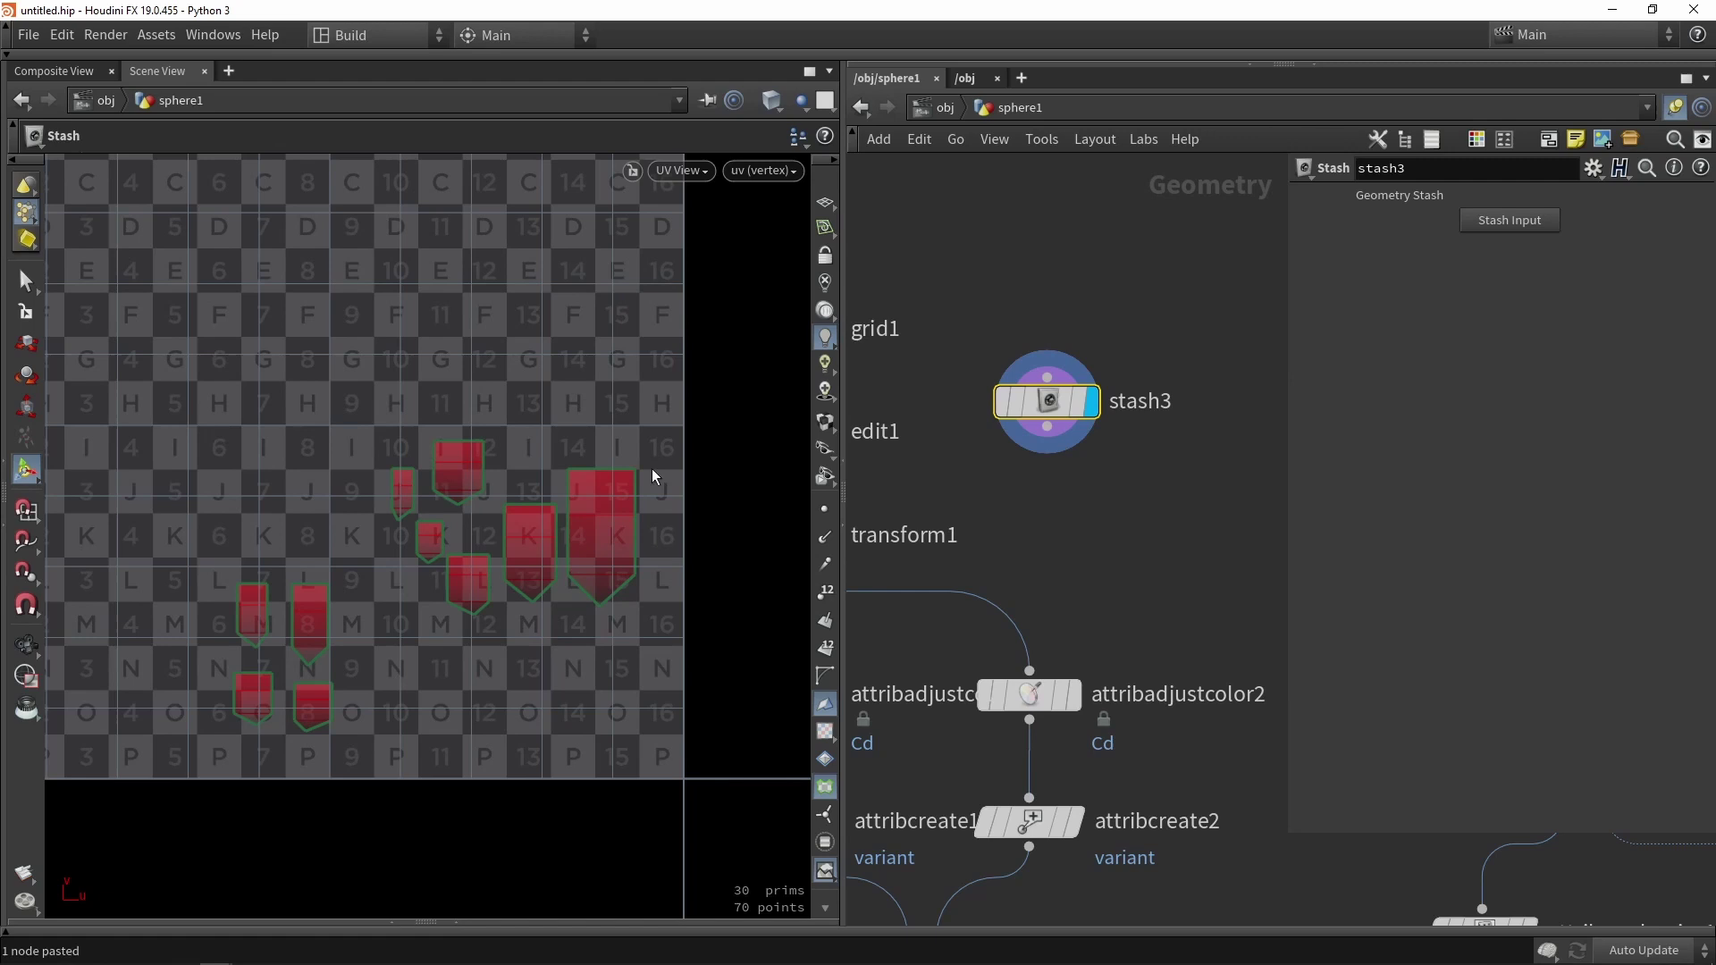
pyautogui.hotkey('space', '1')
# - Connect stash3 to copytopoints1's first input in place of merge3, and move stash3 slightly aside
pyautogui.scroll(-4, 1044, 361)
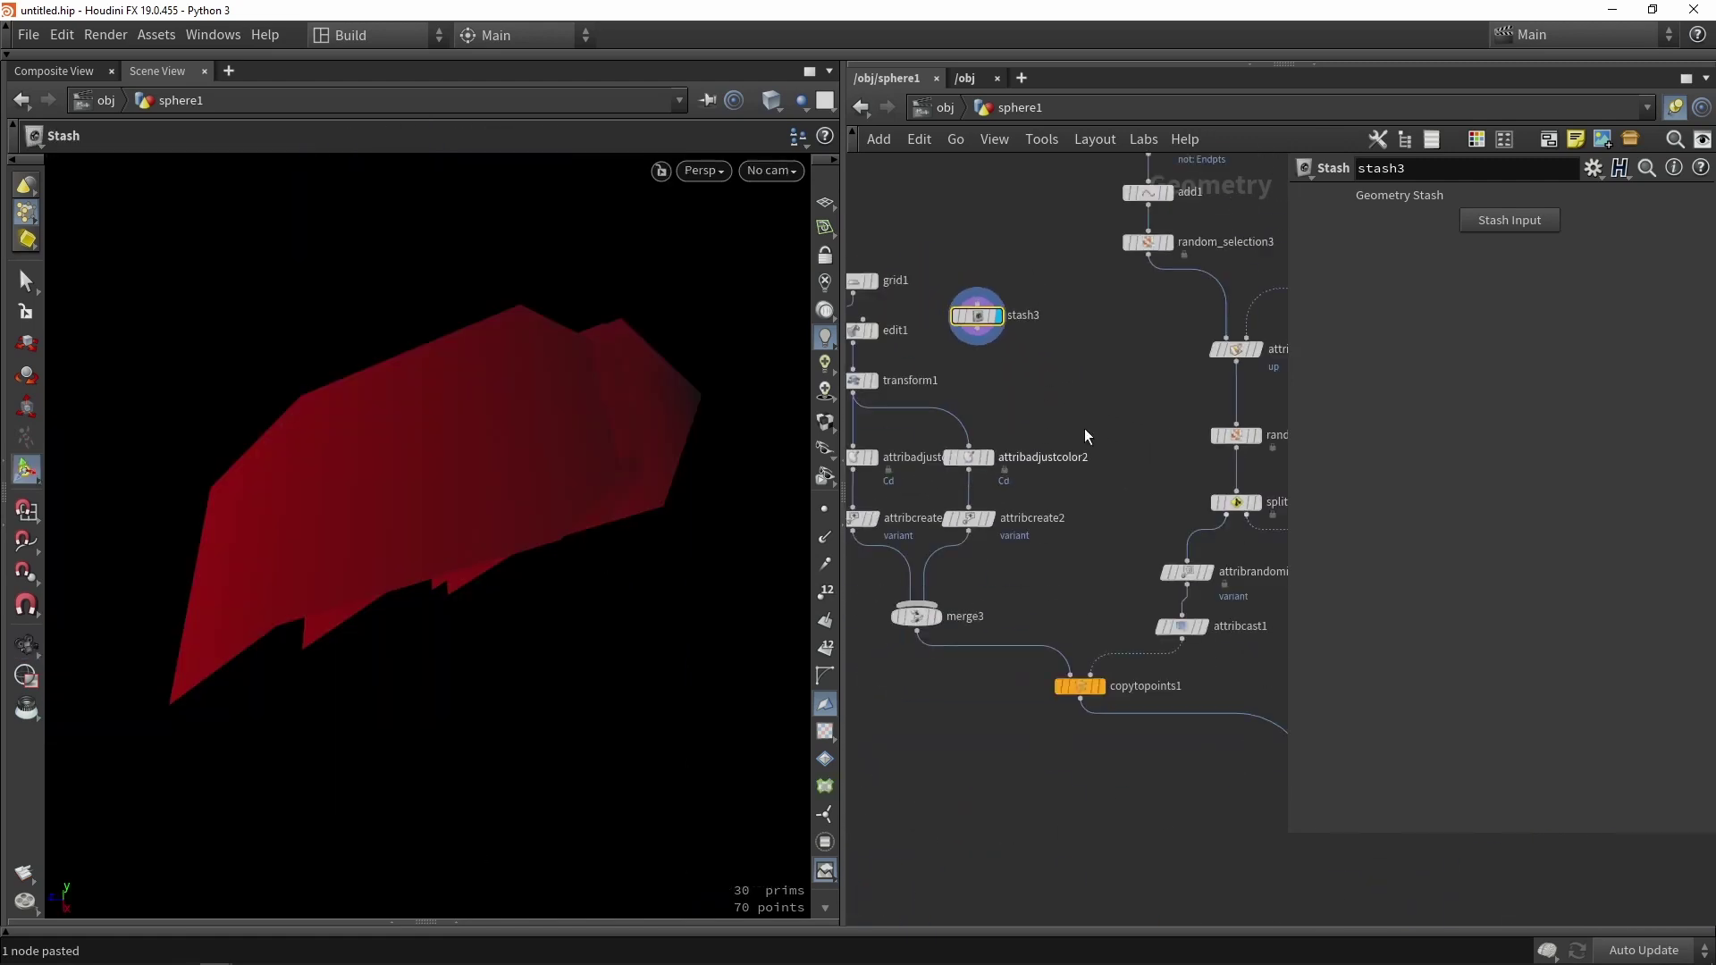
pyautogui.moveTo(979, 336); pyautogui.dragTo(1064, 660)
pyautogui.moveTo(980, 318); pyautogui.dragTo(1025, 334)
pyautogui.scroll(4, 1025, 335)
pyautogui.middleClick(1025, 335)
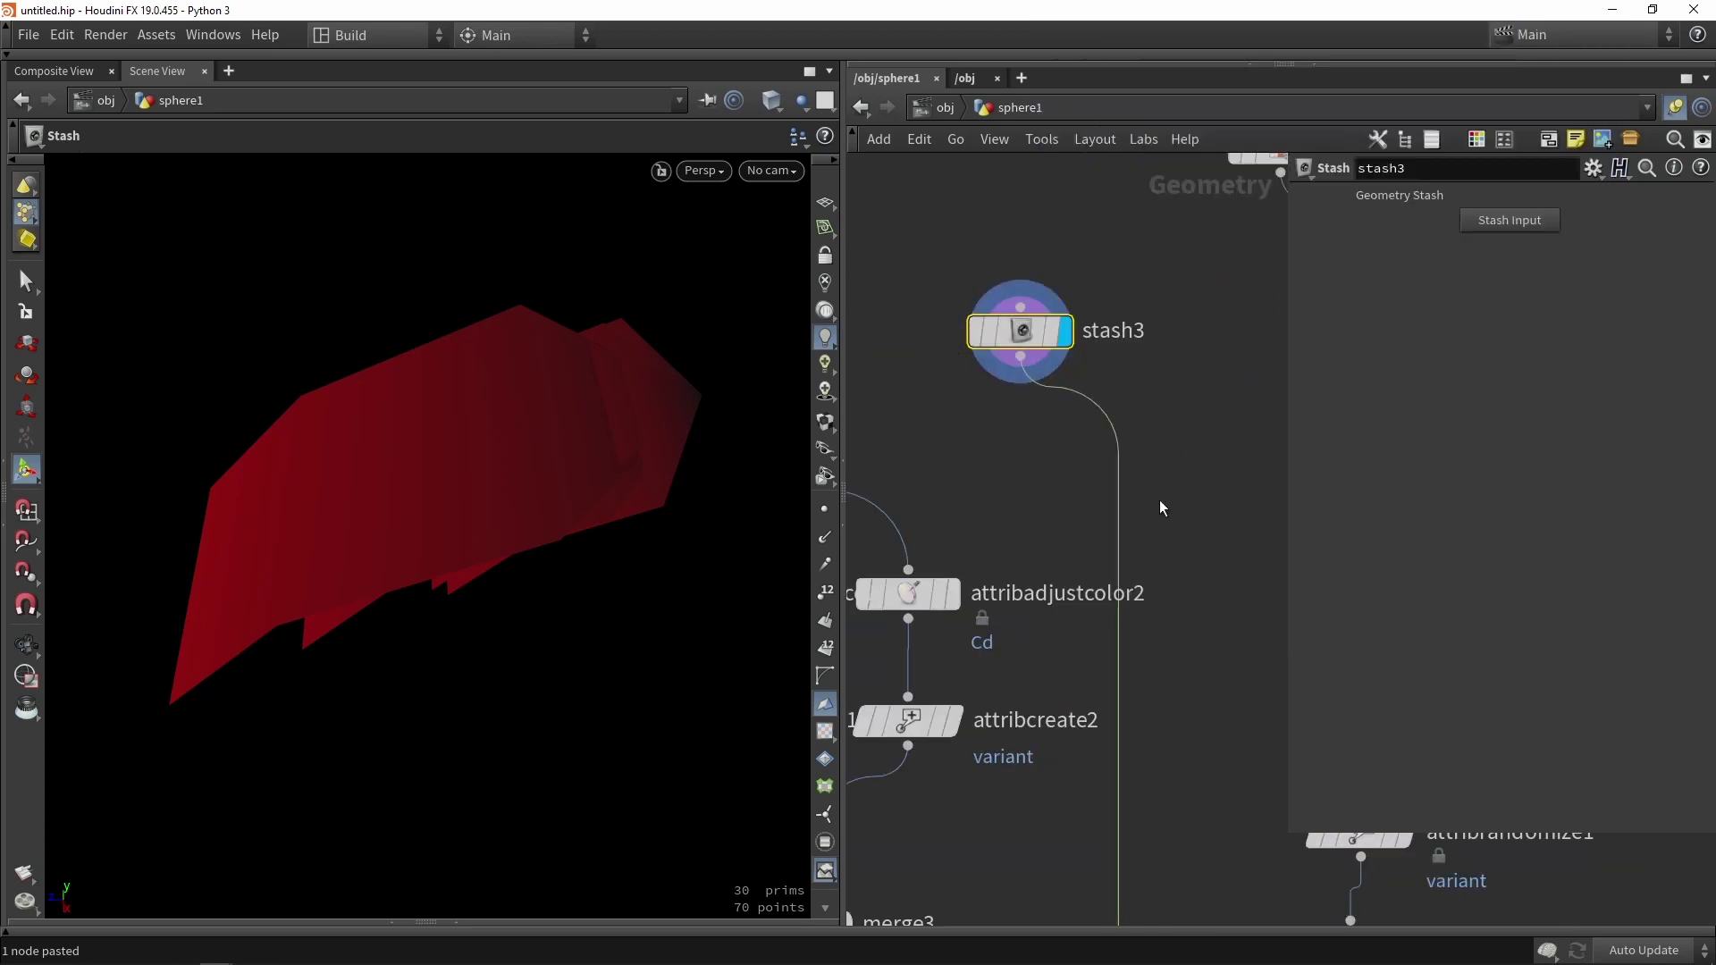
# - Inspect stash3's primitive attributes in the geometry spreadsheet, sorted by variant, to find the range of variant values
pyautogui.click(455, 922)
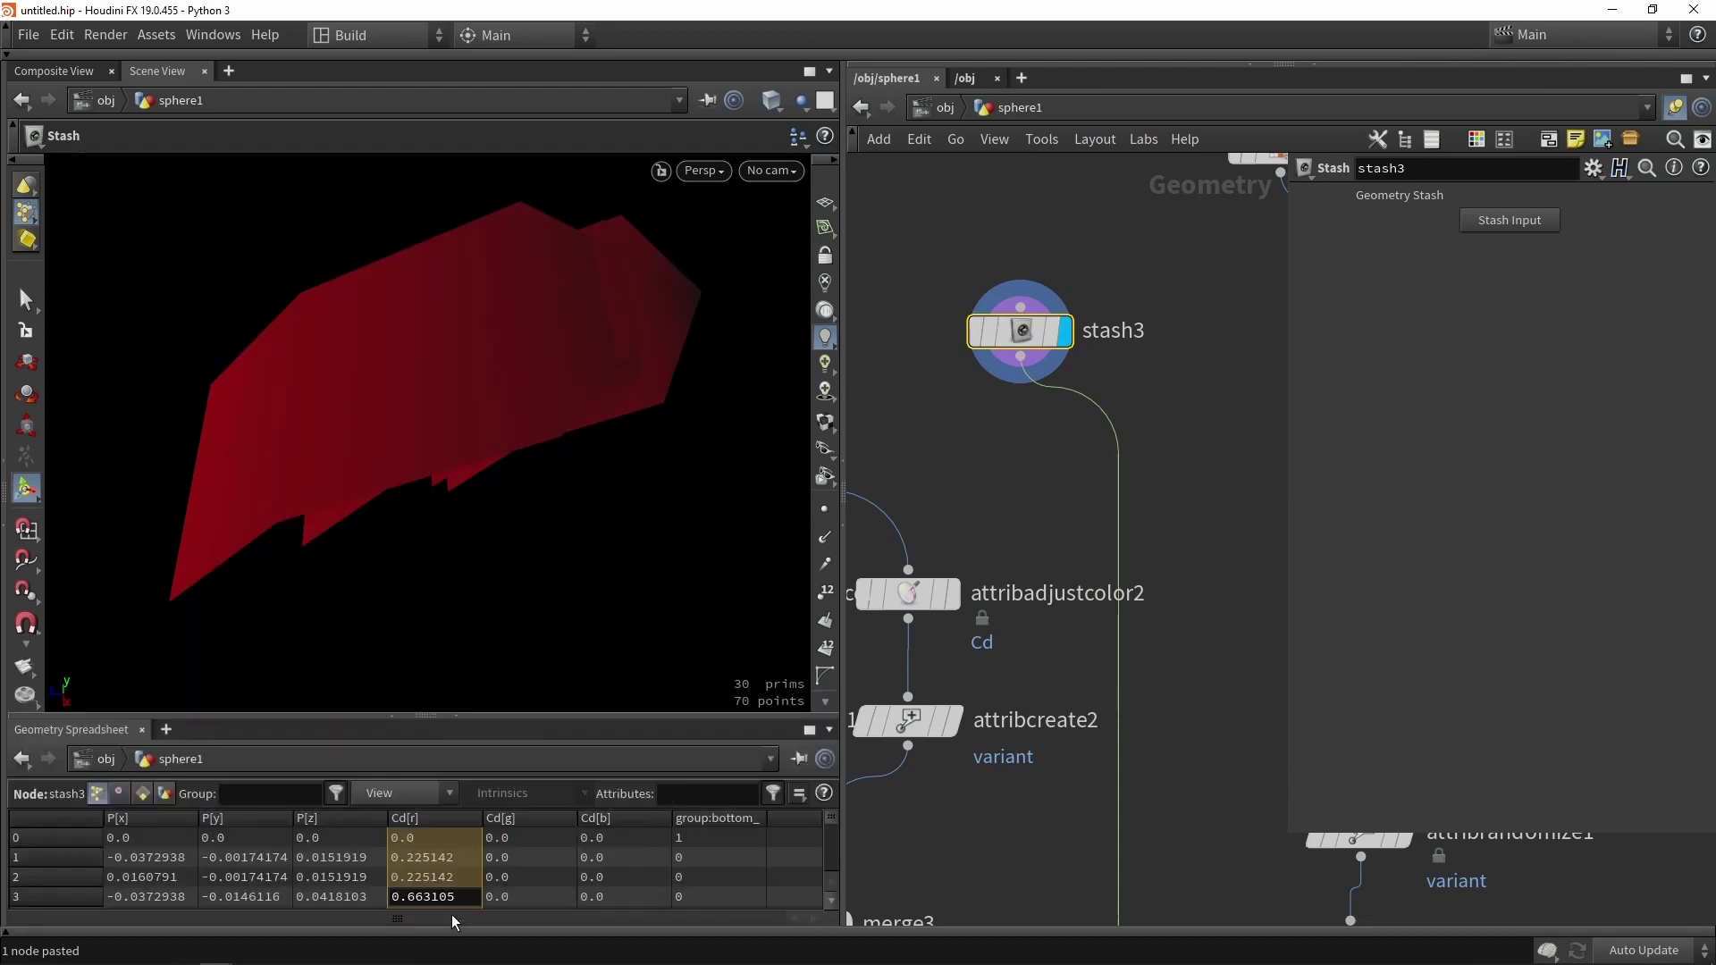
pyautogui.click(144, 793)
pyautogui.click(143, 823)
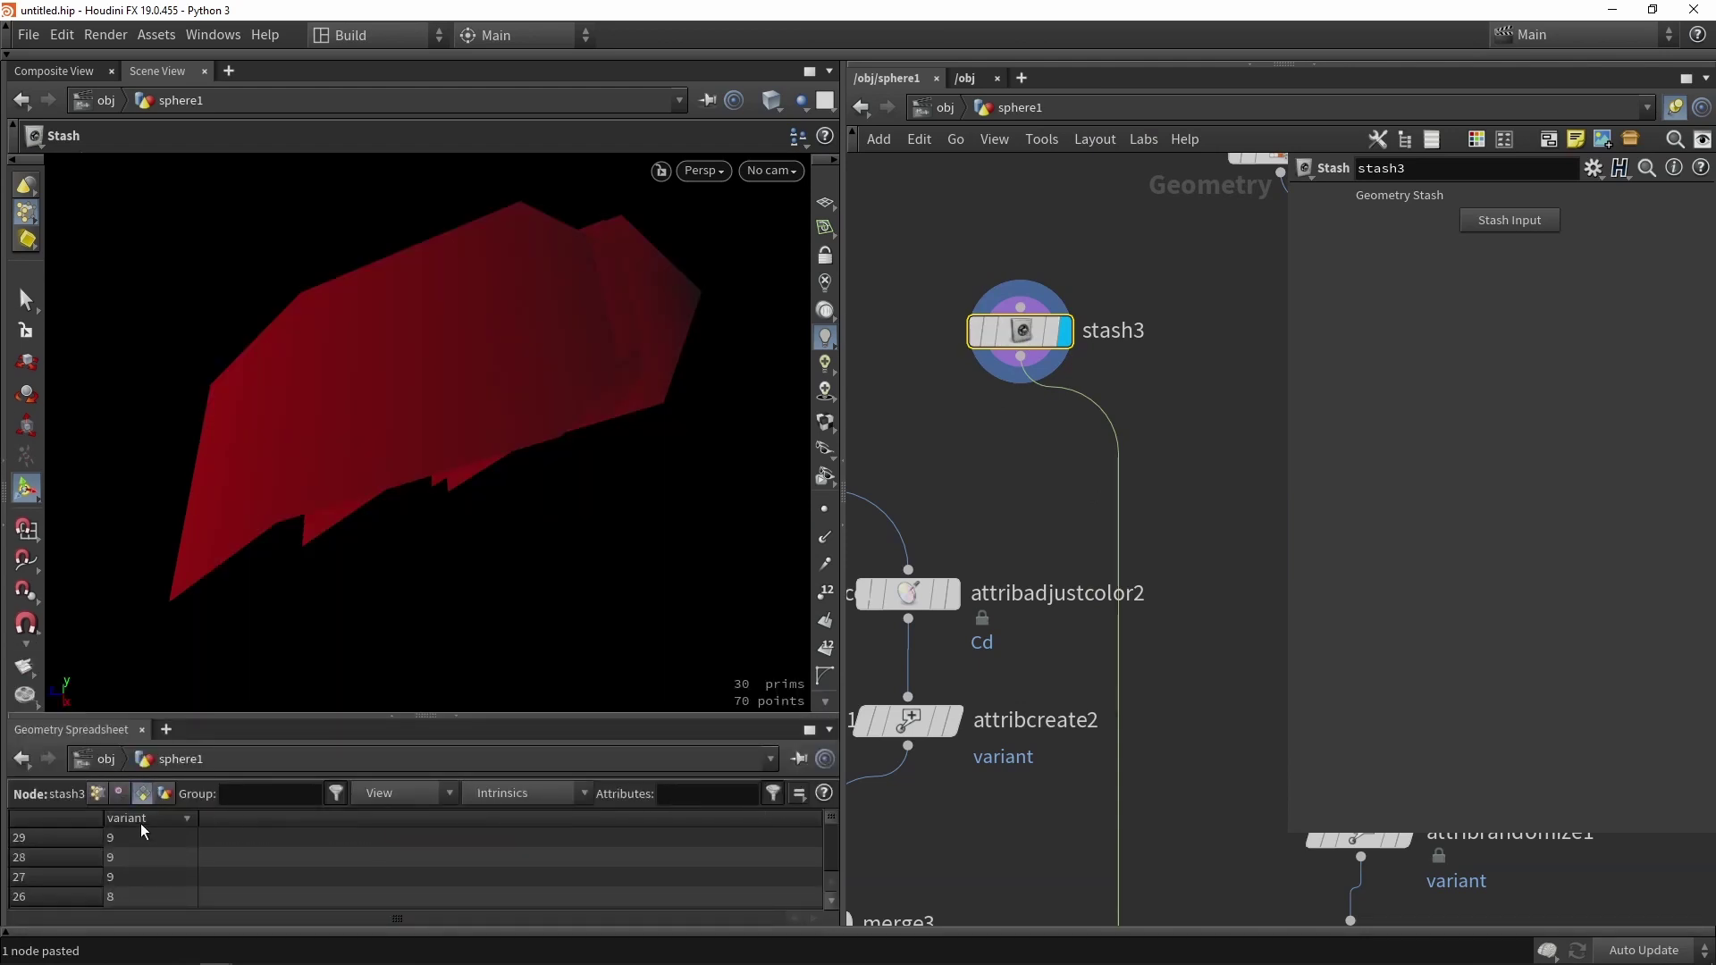
pyautogui.scroll(-1, 146, 837)
pyautogui.scroll(1, 143, 836)
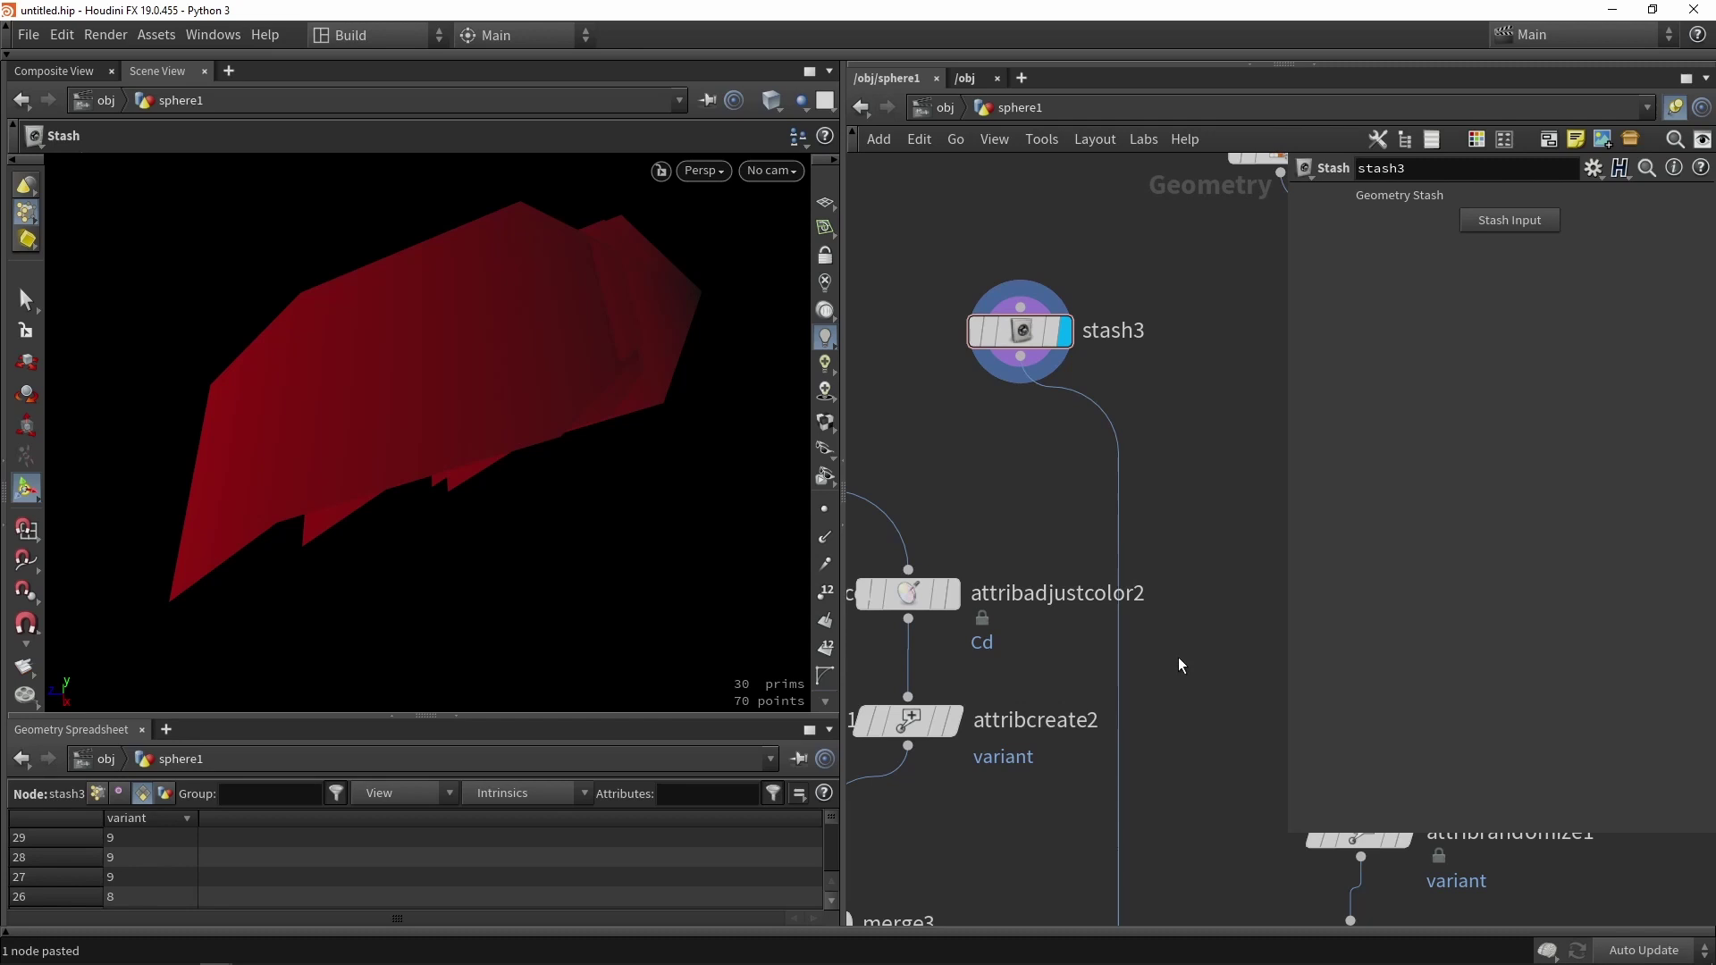
pyautogui.scroll(-3, 1153, 626)
pyautogui.scroll(3, 1144, 643)
# - Display copytopoints1 and rotate the stashed leaves about -118 degrees in X with a Transform node after stash3
pyautogui.click(1137, 637)
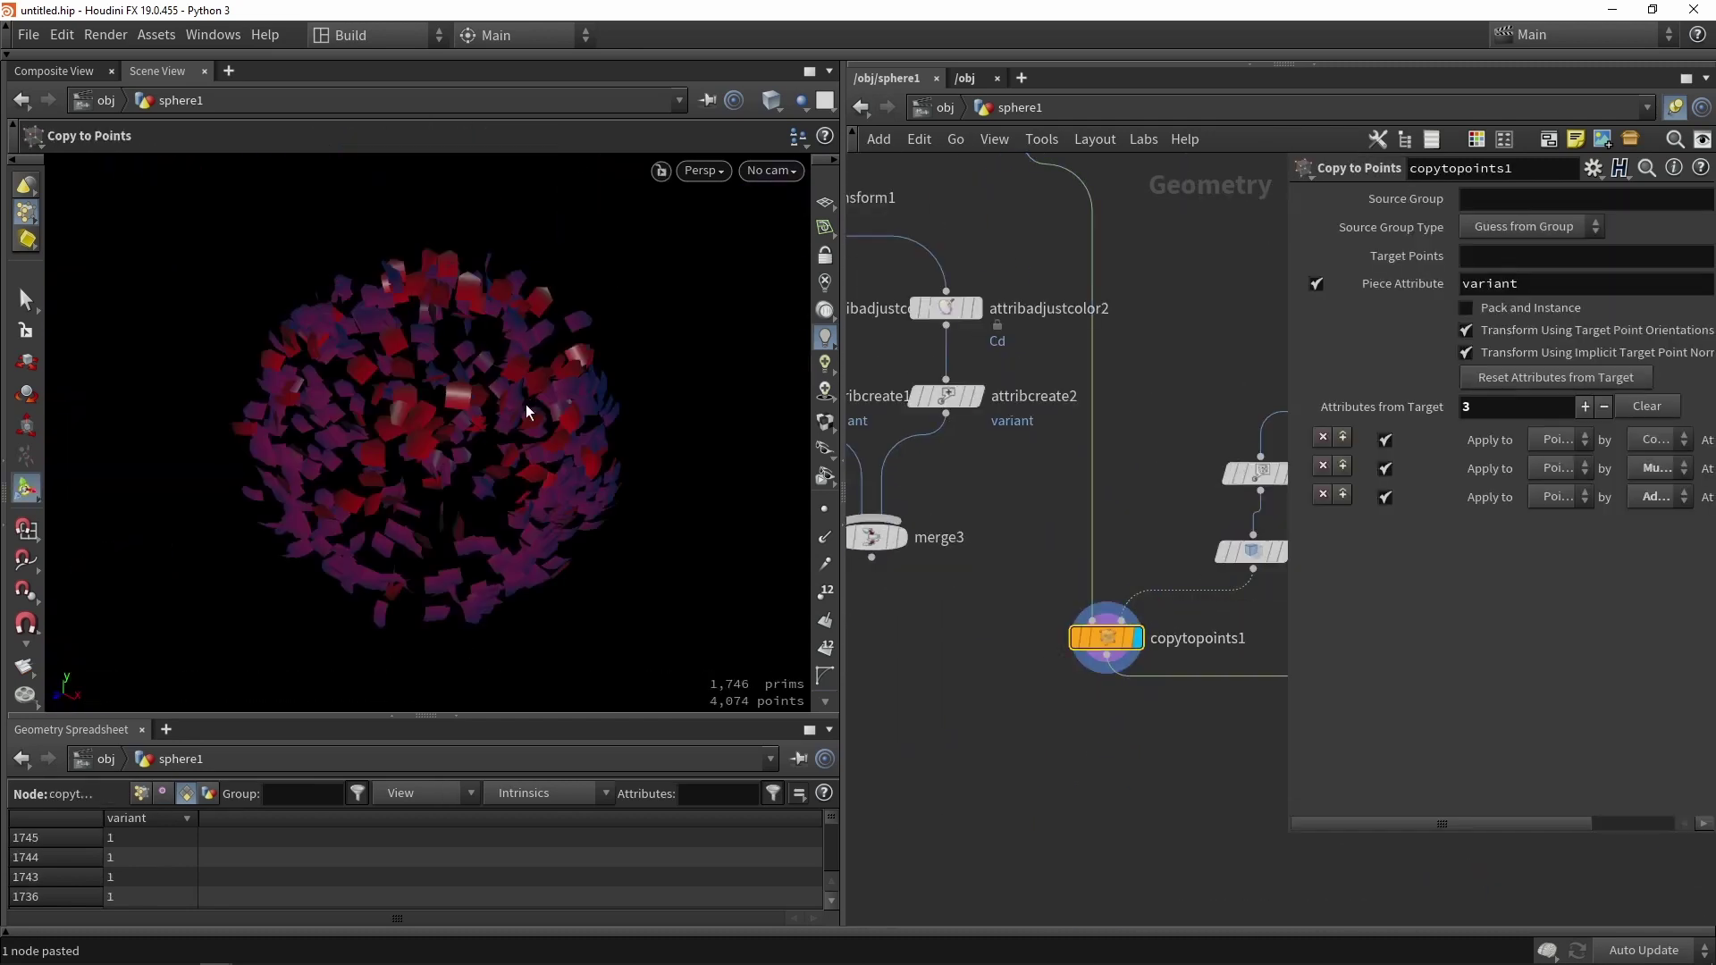
pyautogui.moveTo(526, 411); pyautogui.dragTo(453, 372)
pyautogui.scroll(-3, 1047, 392)
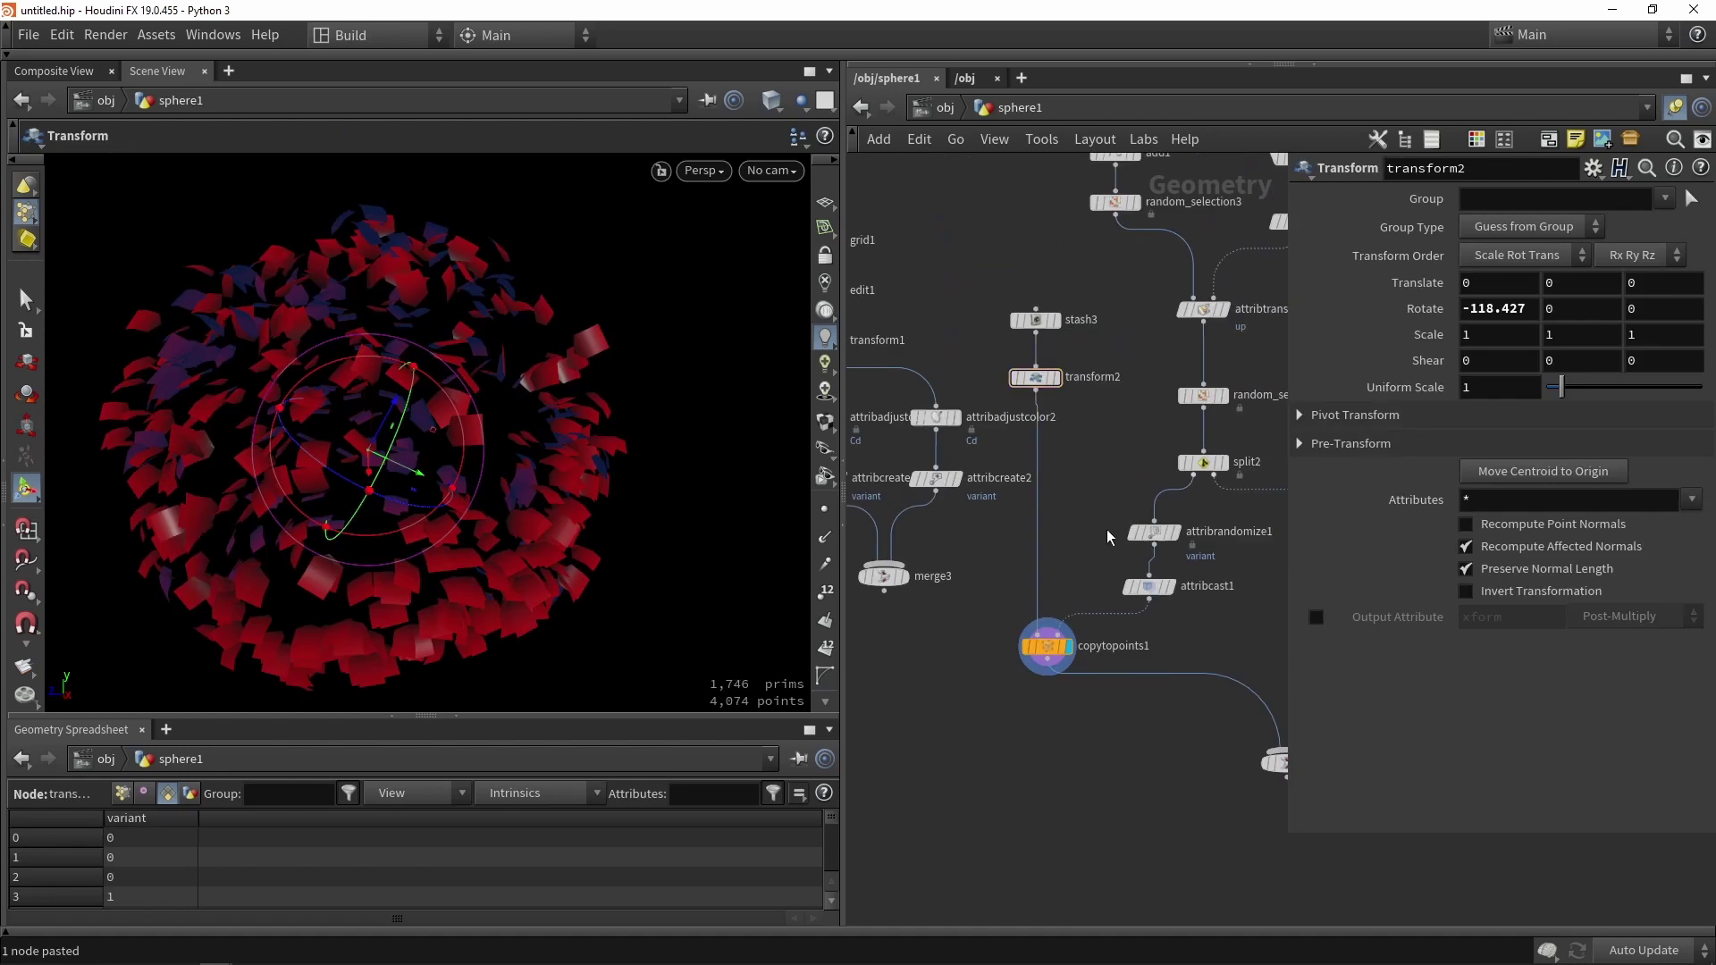
# - Set attribrandomize1's first maximum value to 9 and check the leaf variants in the viewport
pyautogui.click(1154, 533)
pyautogui.click(1333, 366)
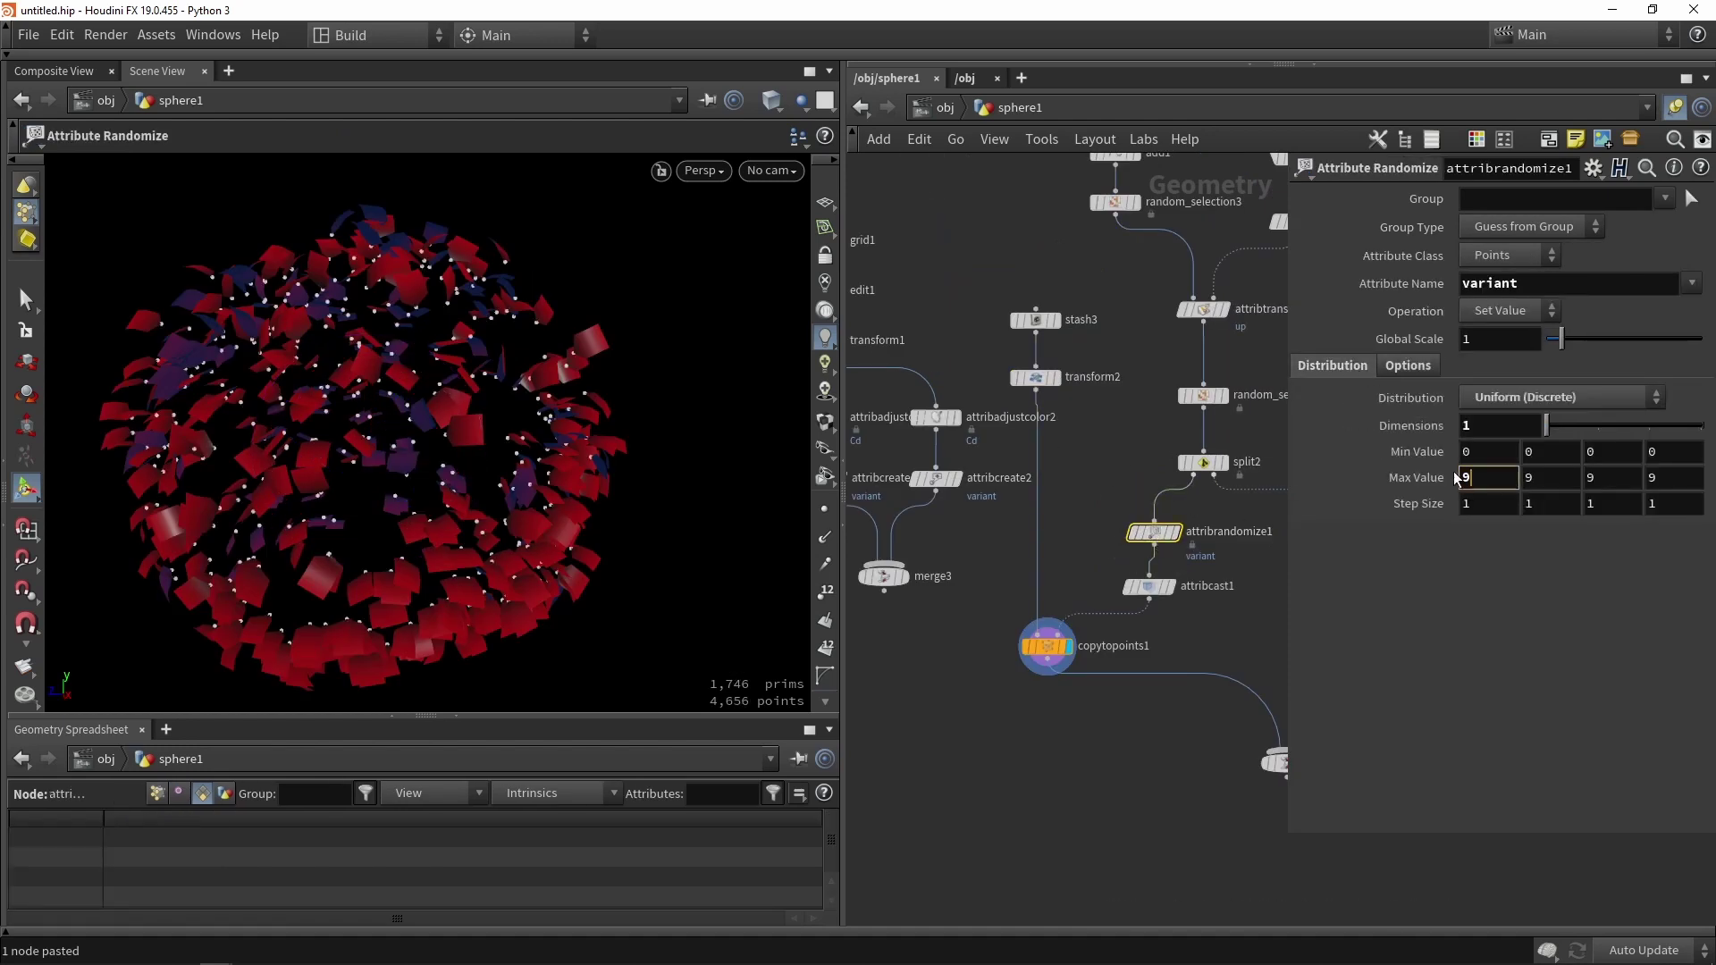
pyautogui.press('Escape')
pyautogui.moveTo(536, 420); pyautogui.dragTo(628, 451)
# - Move copytopoints1 and merge2 further down the network to make room beneath attribcast1
pyautogui.moveTo(1014, 670); pyautogui.dragTo(963, 453, button='middle')
pyautogui.scroll(-2, 964, 453)
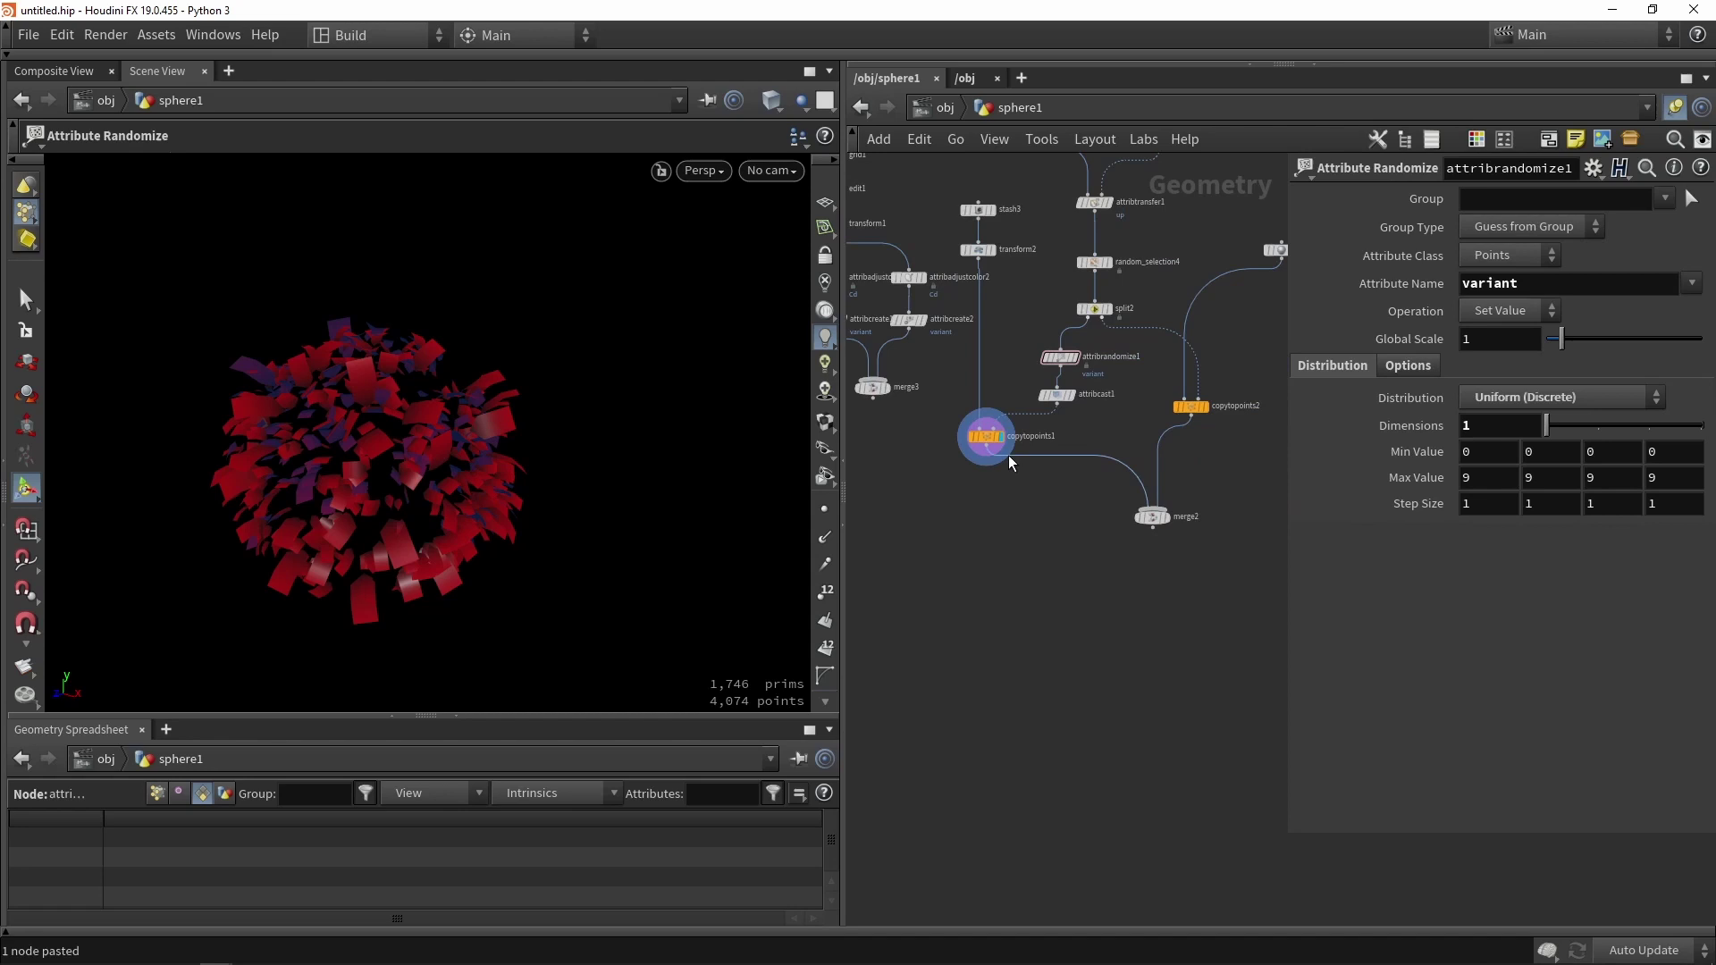
pyautogui.scroll(2, 994, 453)
pyautogui.moveTo(991, 443); pyautogui.dragTo(990, 509)
pyautogui.moveTo(1220, 548); pyautogui.dragTo(1223, 689)
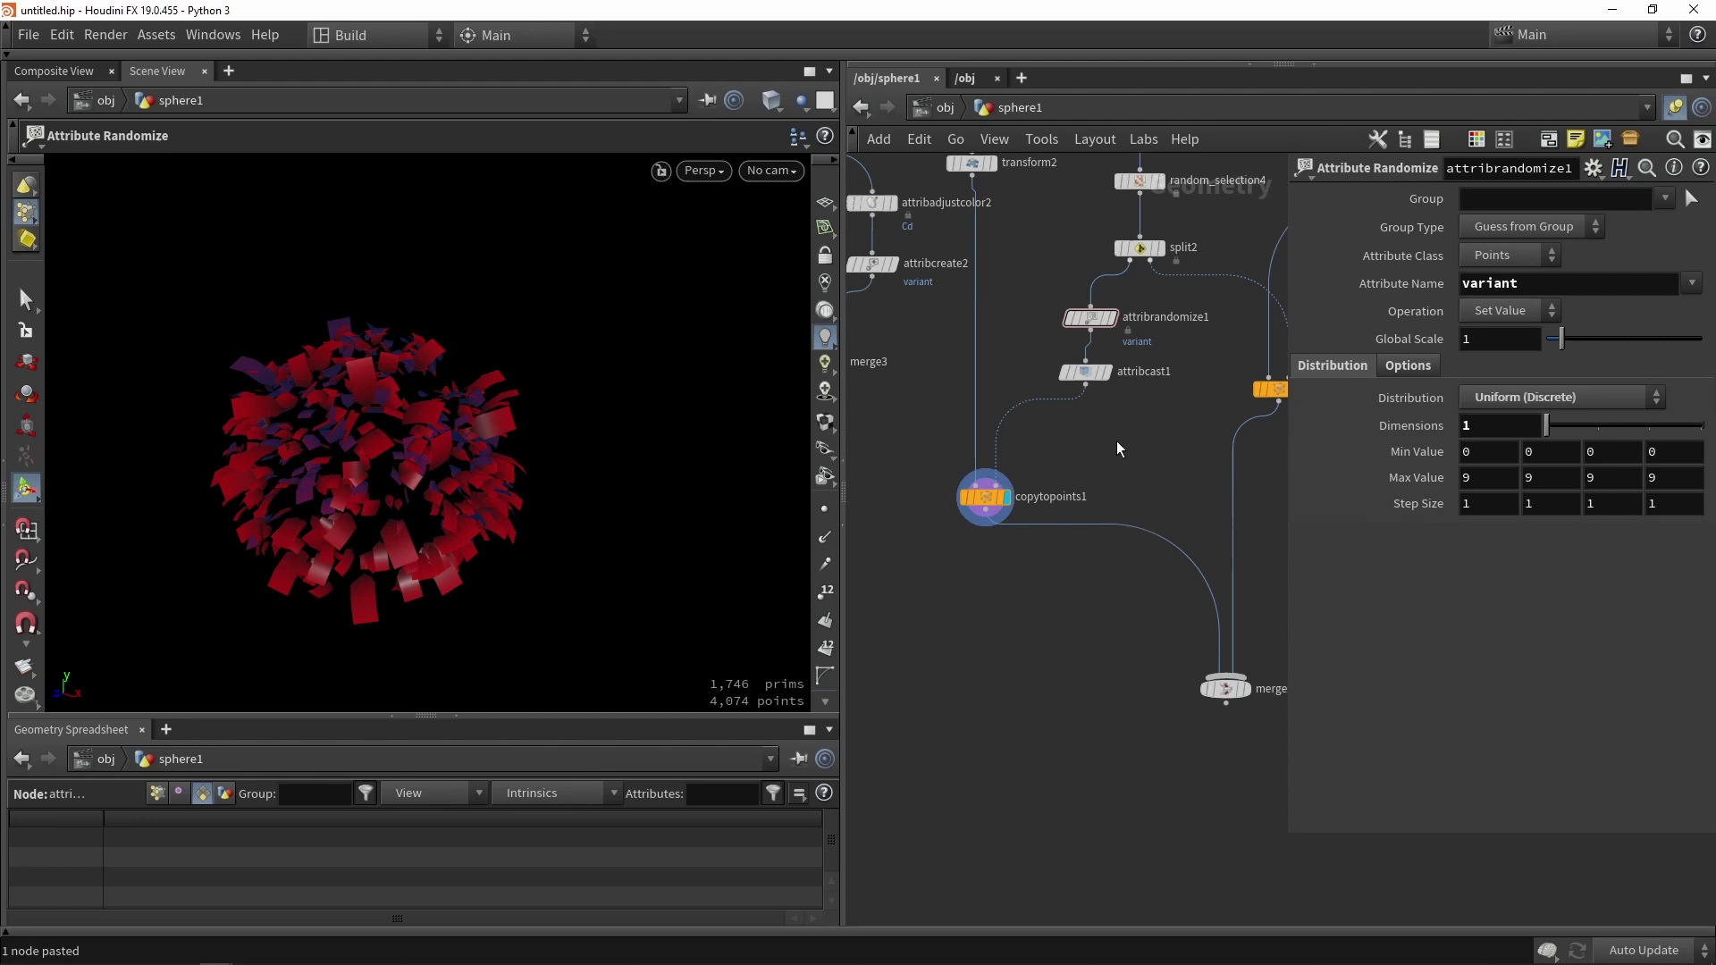
# - Insert a second Attribute Randomize between attribcast1 and copytopoints1, with its attribute name set to pscale
pyautogui.press('Tab')
pyautogui.write('rand')
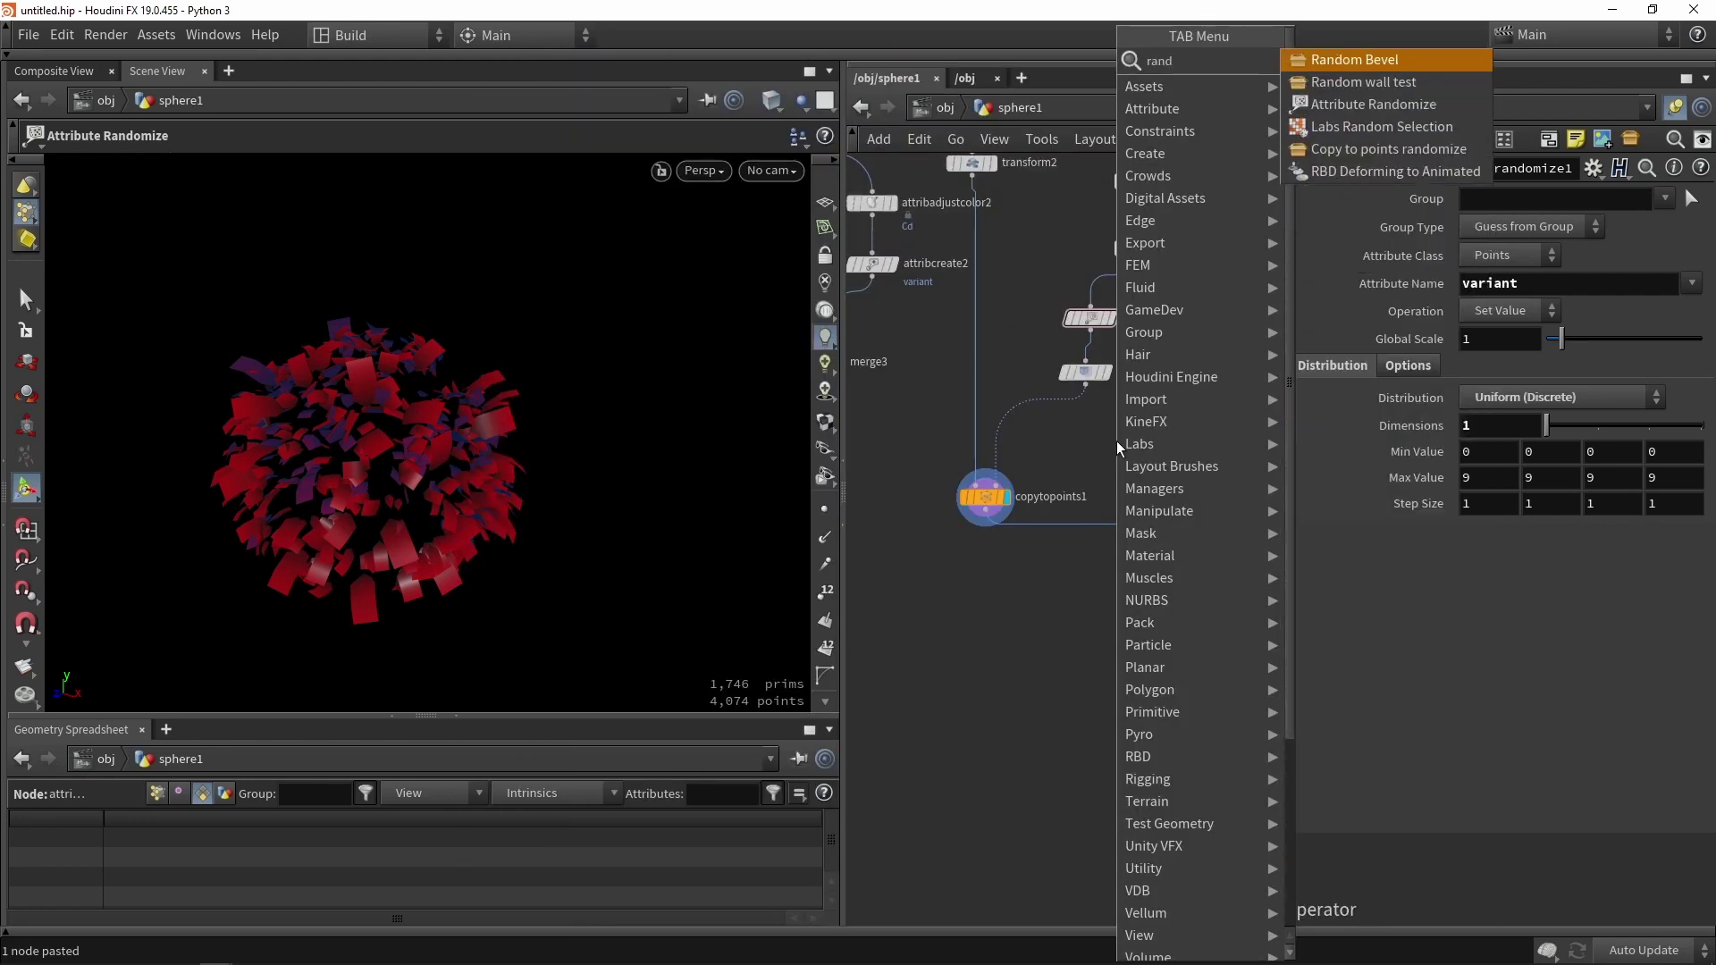
pyautogui.click(1394, 106)
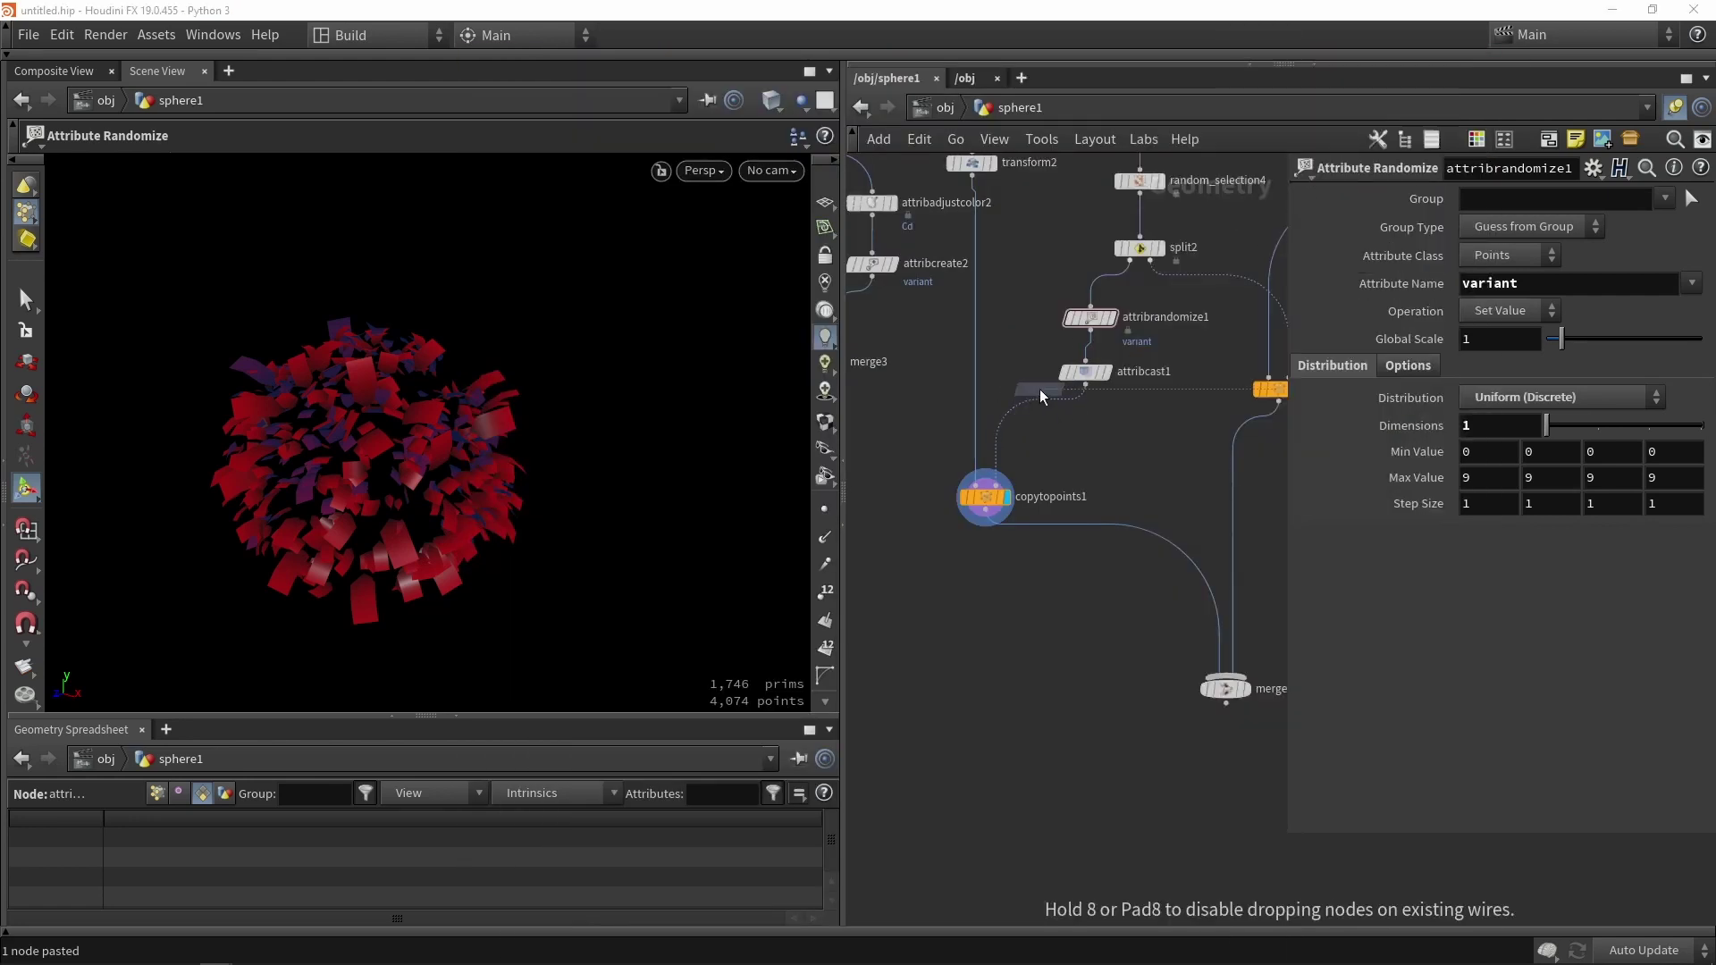
pyautogui.click(1040, 394)
pyautogui.scroll(3, 1039, 394)
pyautogui.moveTo(1039, 391); pyautogui.dragTo(1156, 467)
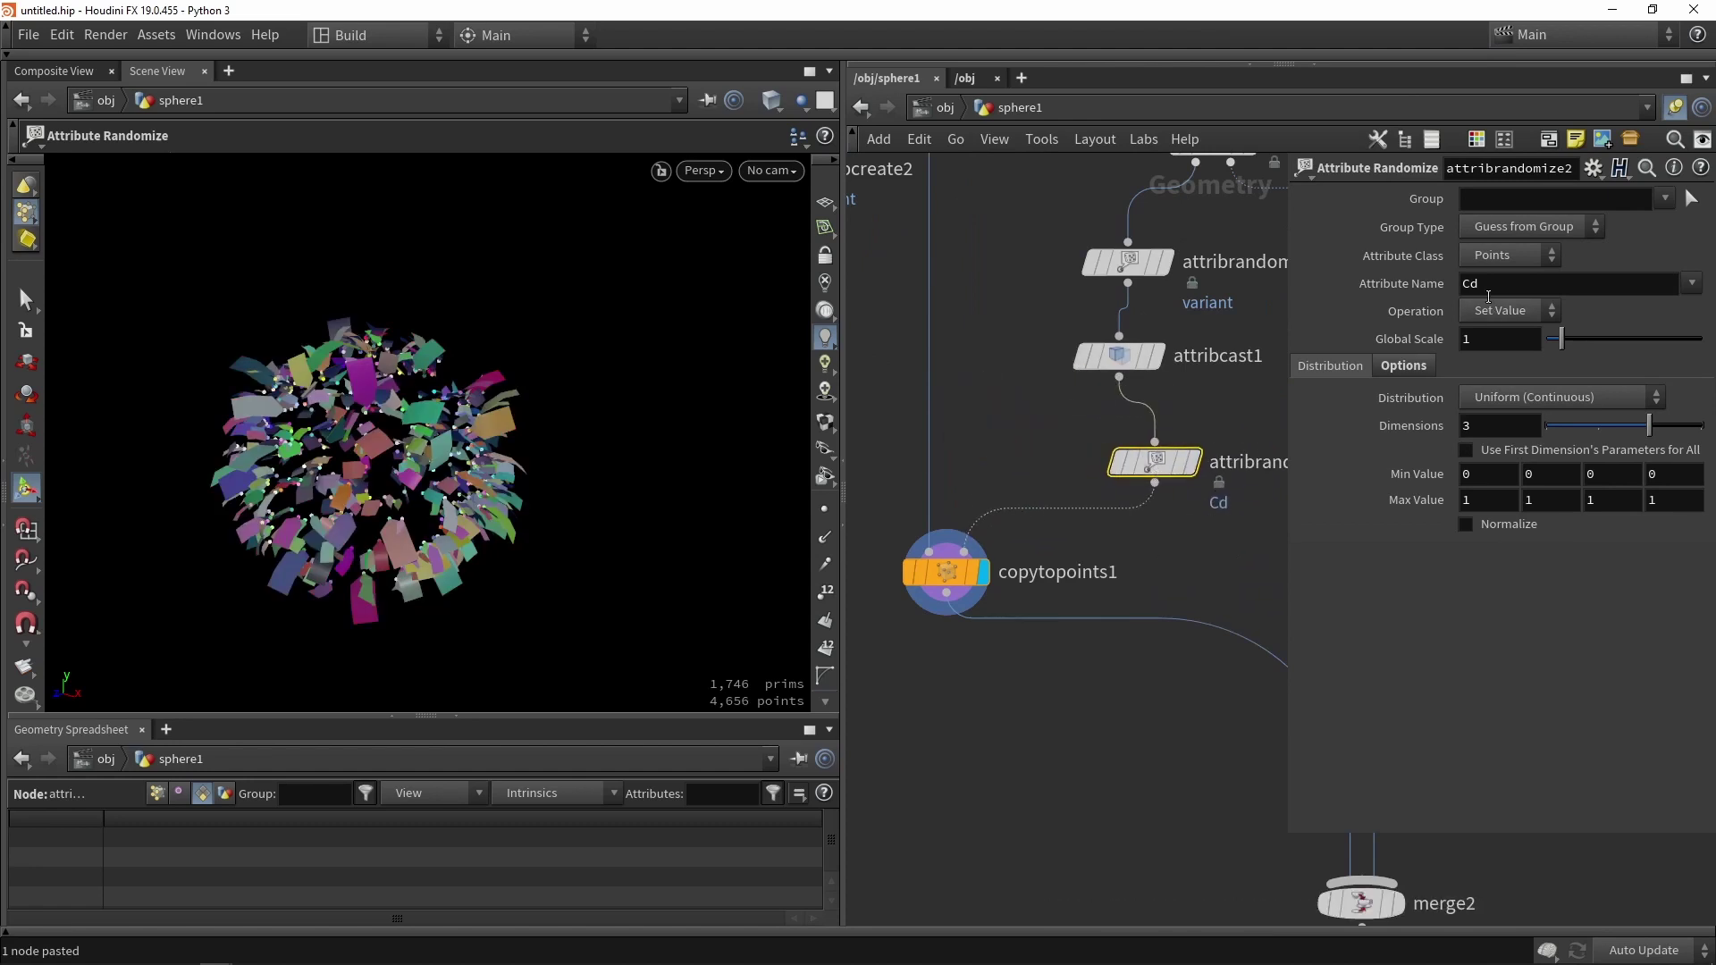
pyautogui.write('pscale')
pyautogui.press('Return')
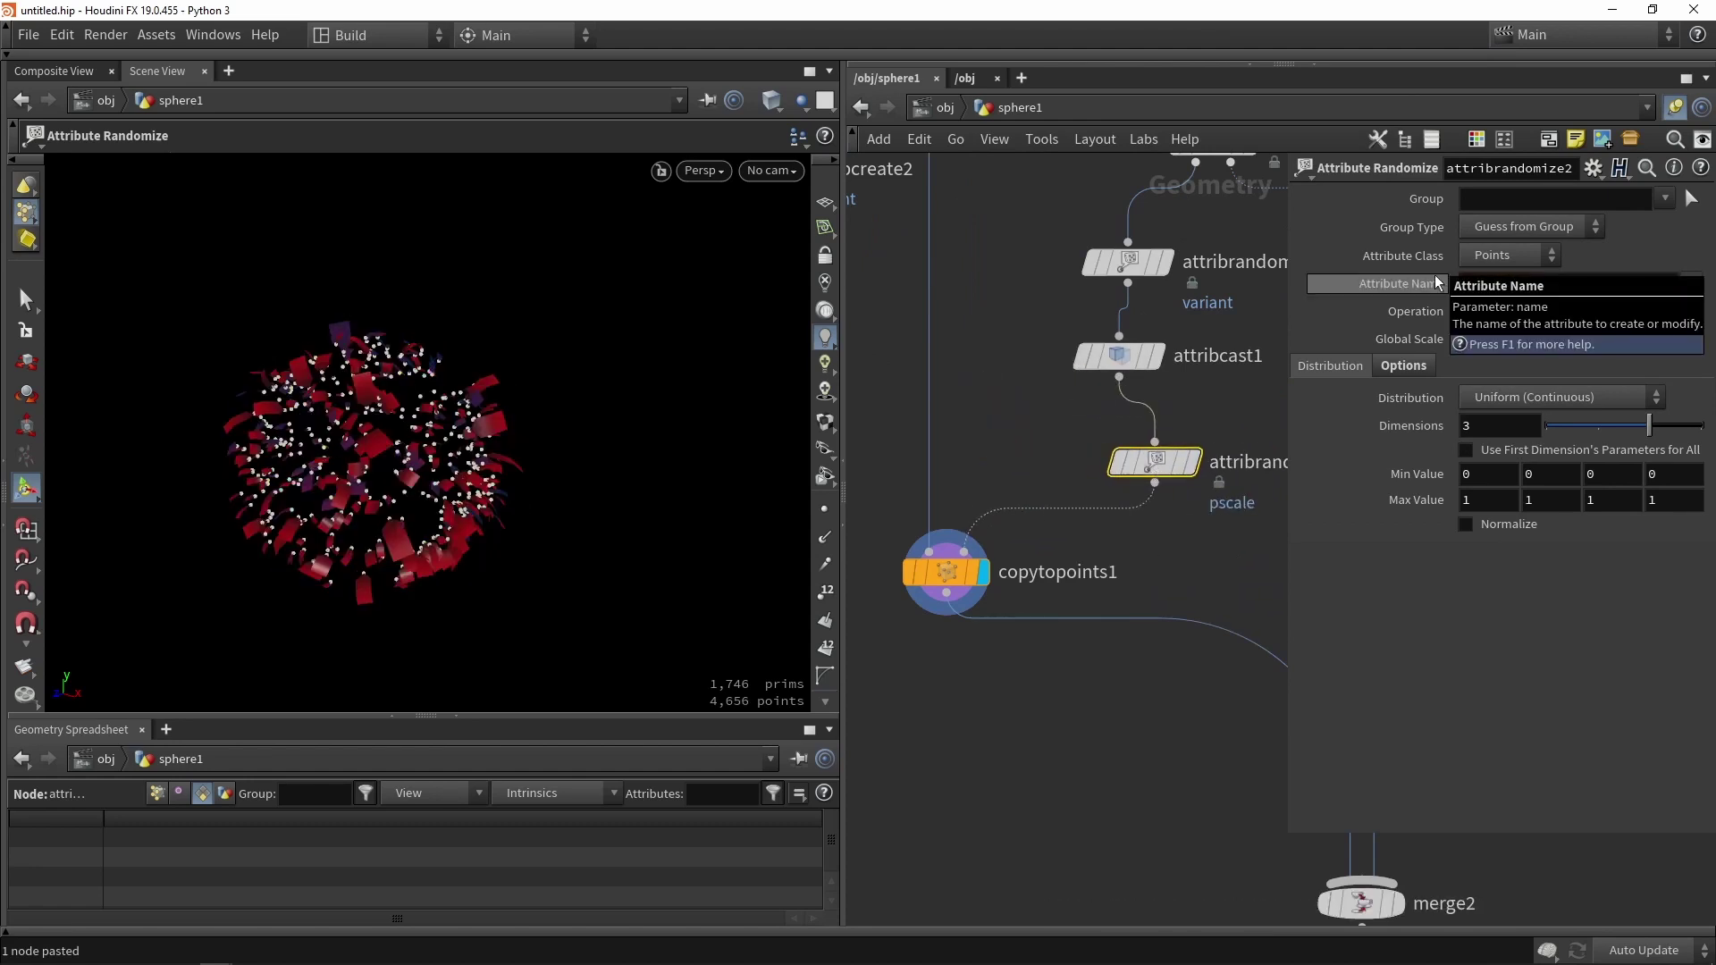
# - Align attribrandomize2 beneath attribcast1 and toggle its bypass to compare the leaf sizes, leaving the node enabled
pyautogui.click(1184, 572)
pyautogui.click(1118, 463)
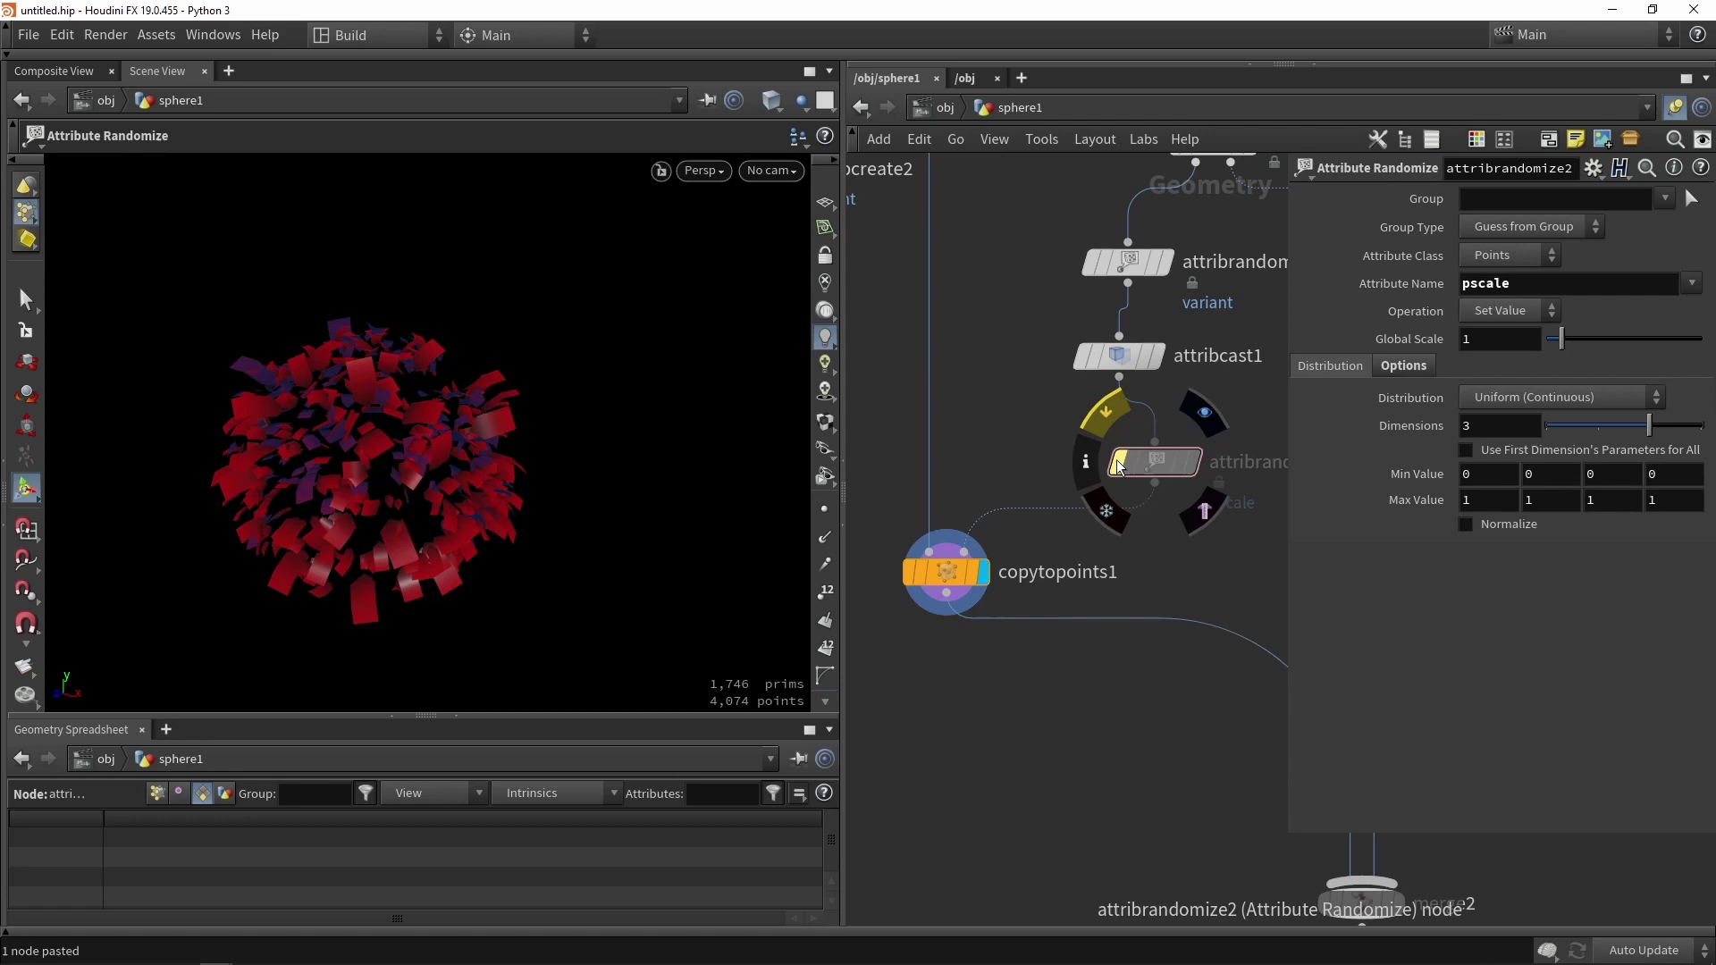
pyautogui.click(1119, 463)
pyautogui.click(1118, 463)
pyautogui.moveTo(1154, 463); pyautogui.dragTo(1118, 469)
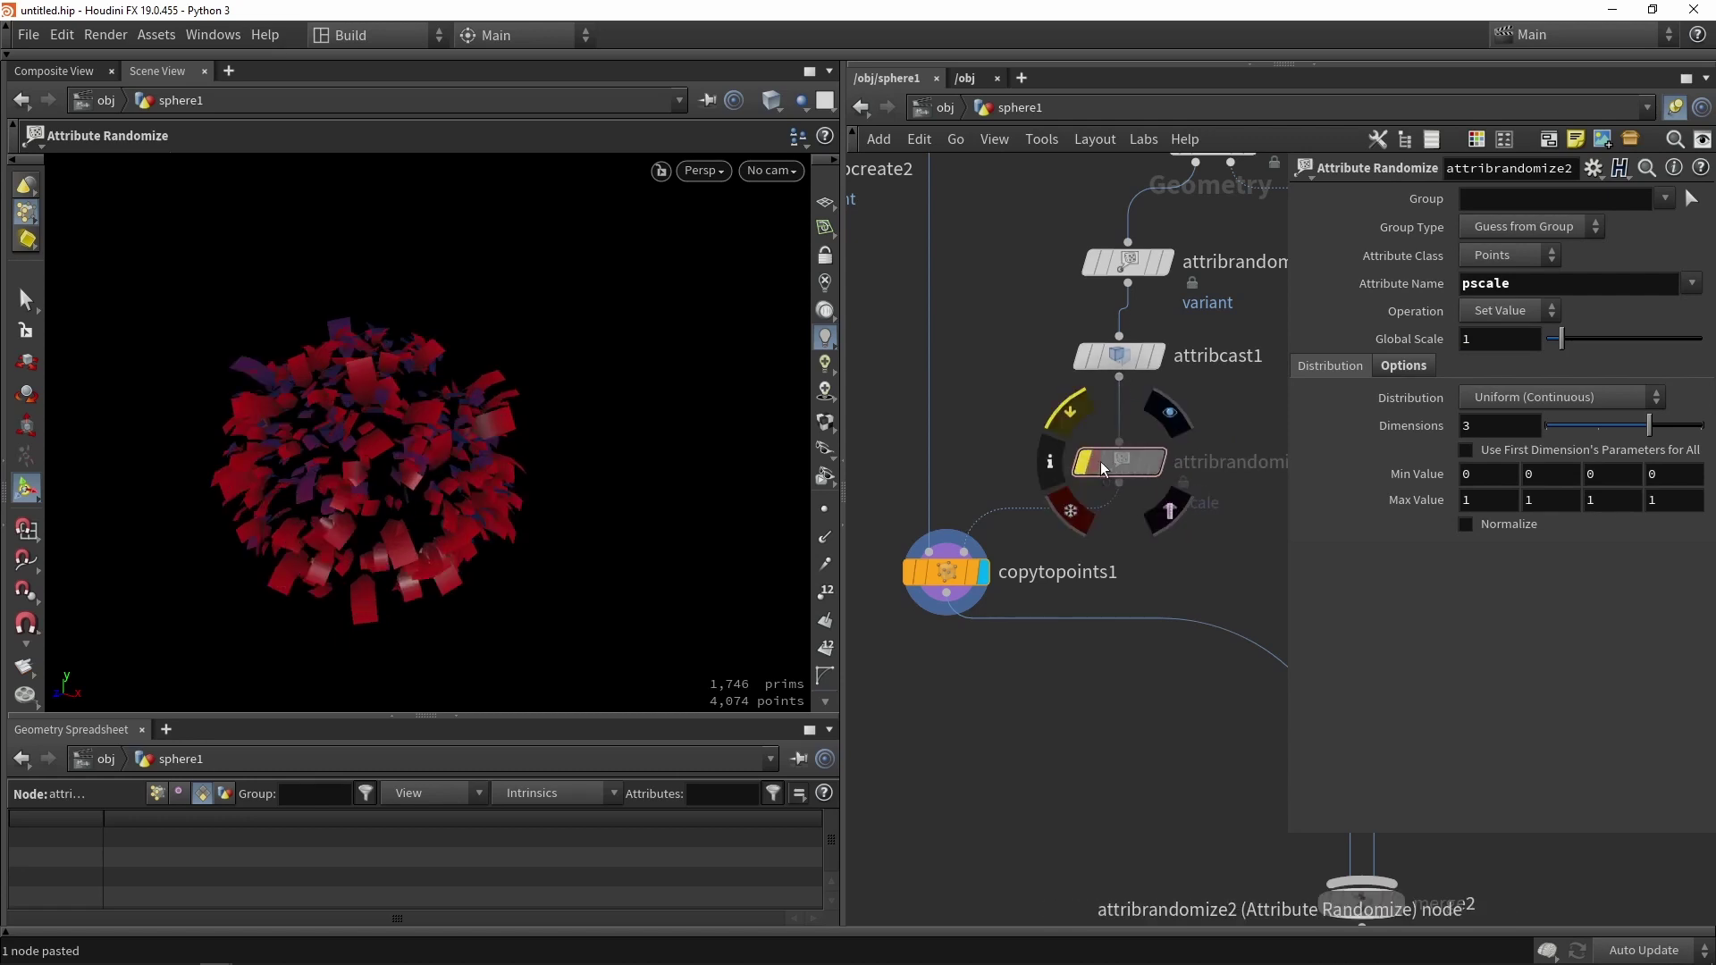
pyautogui.click(1084, 464)
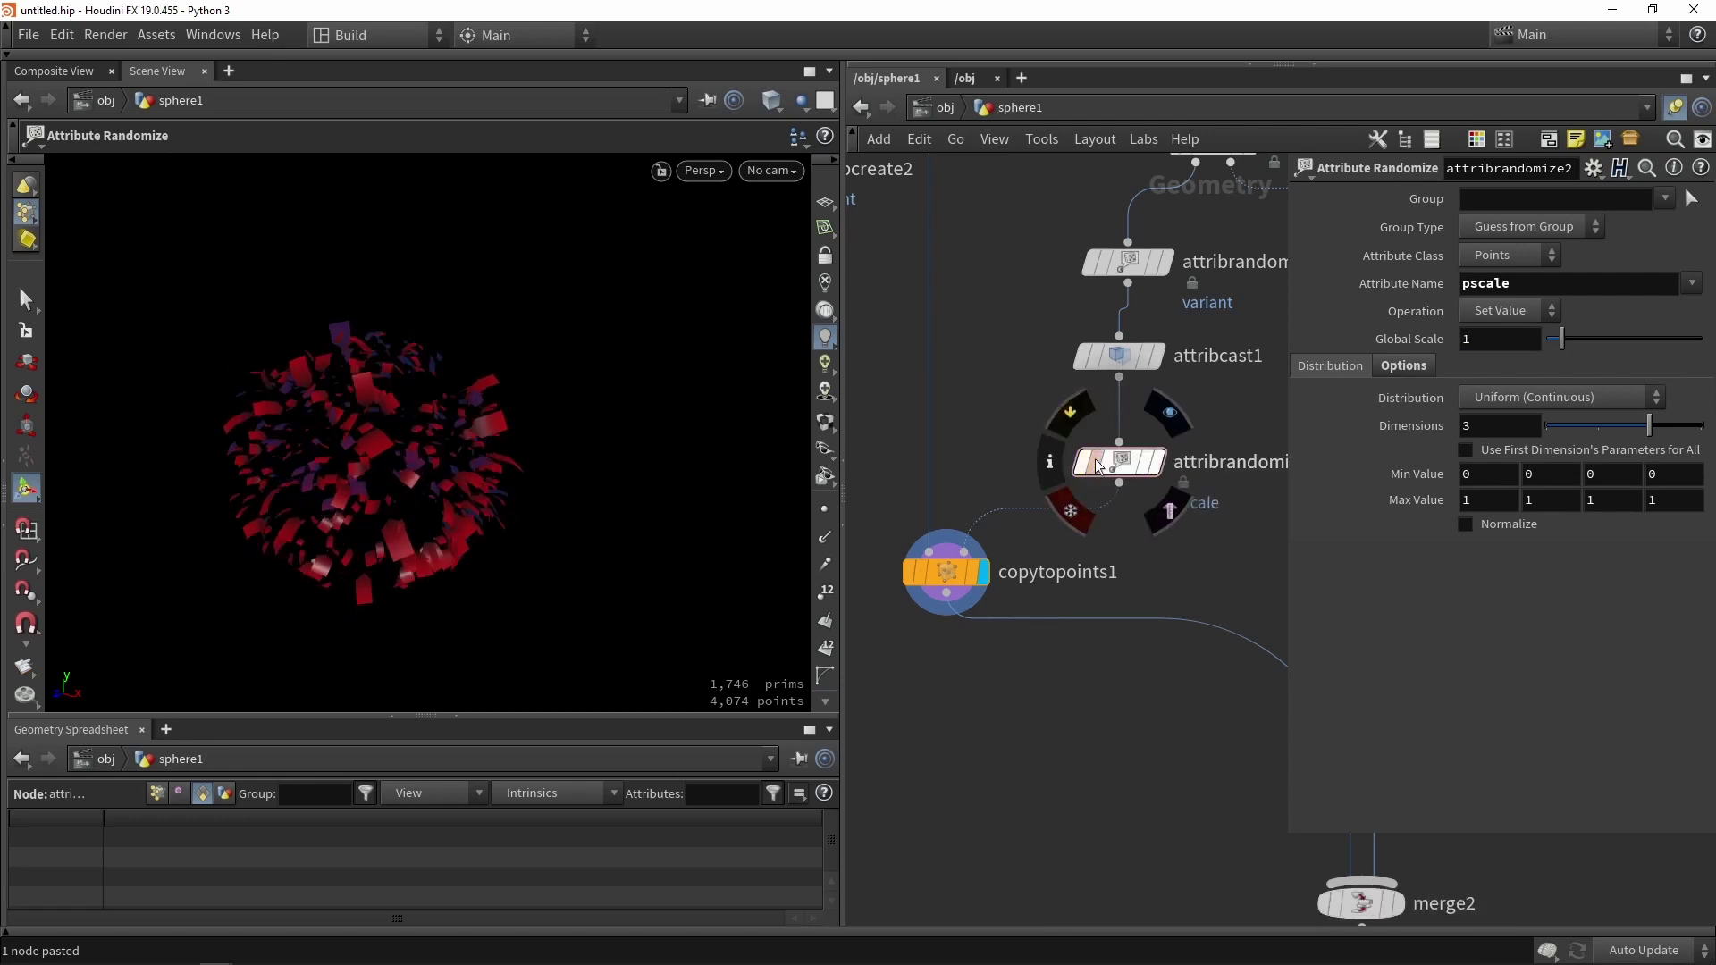
pyautogui.click(1194, 575)
# - Set attribrandomize2 to 1 dimension with a minimum value of 0.2, and orbit around the resulting leaves
pyautogui.moveTo(1593, 428); pyautogui.dragTo(1440, 431)
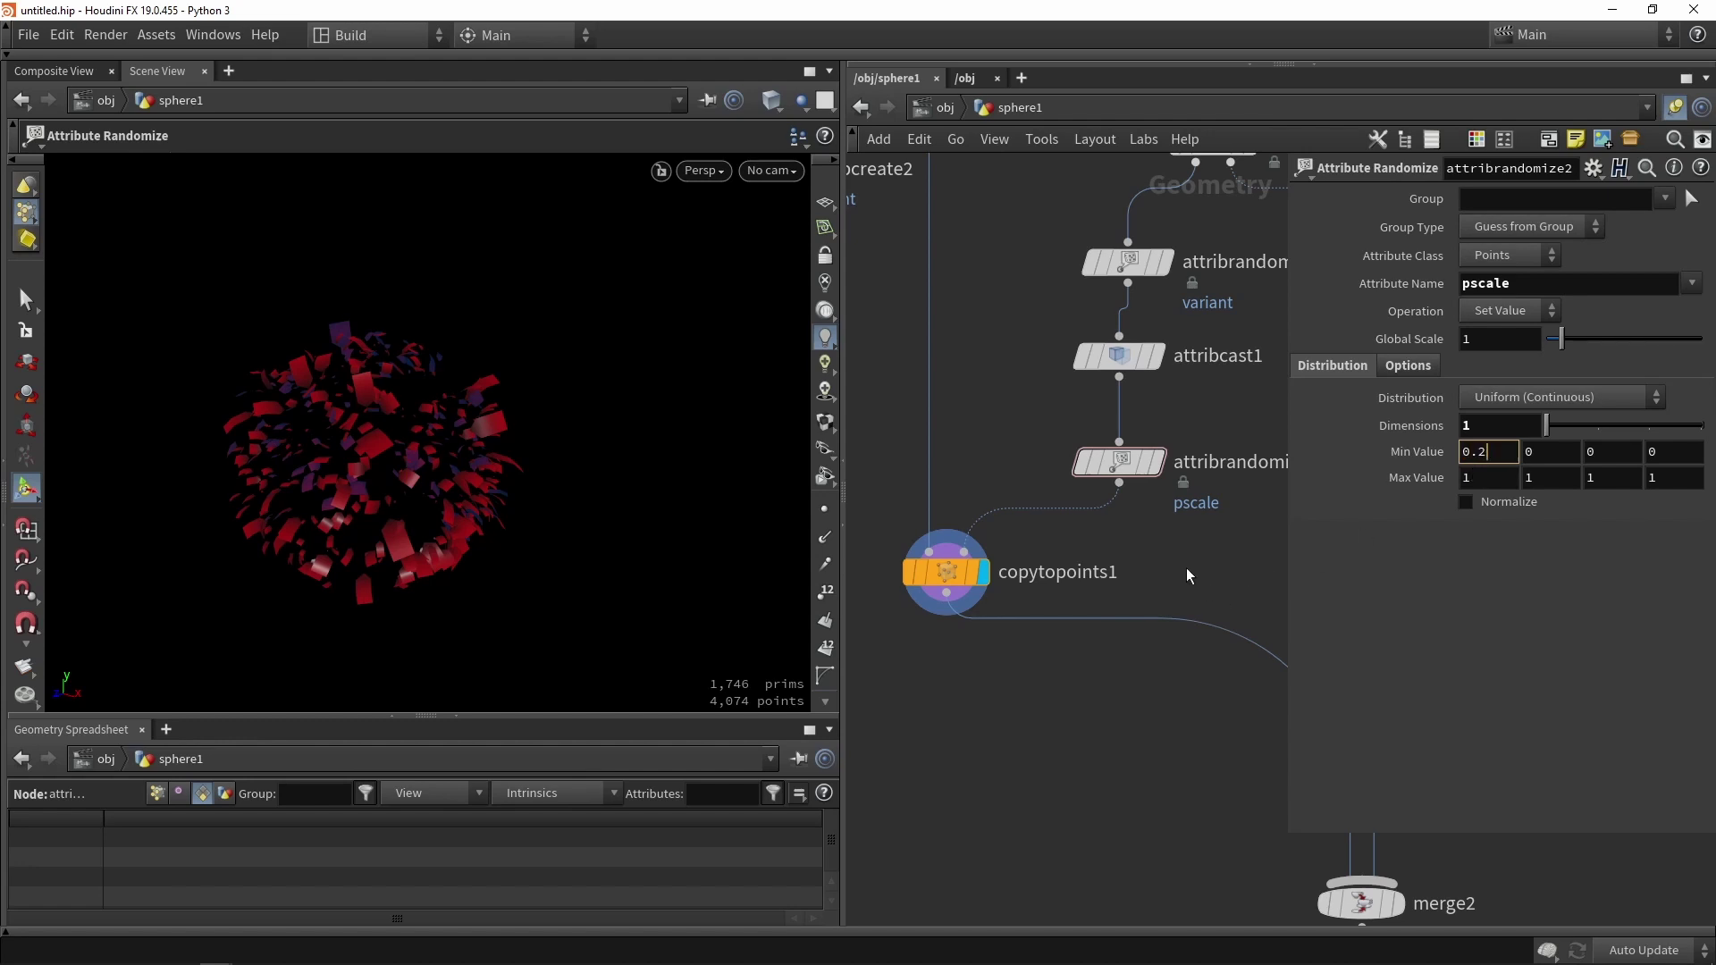
pyautogui.moveTo(363, 463)
pyautogui.keyDown('alt'); pyautogui.mouseDown()
pyautogui.moveTo(324, 467)
pyautogui.moveTo(344, 453)
pyautogui.mouseUp(); pyautogui.keyUp('alt')
pyautogui.scroll(3, 344, 454)
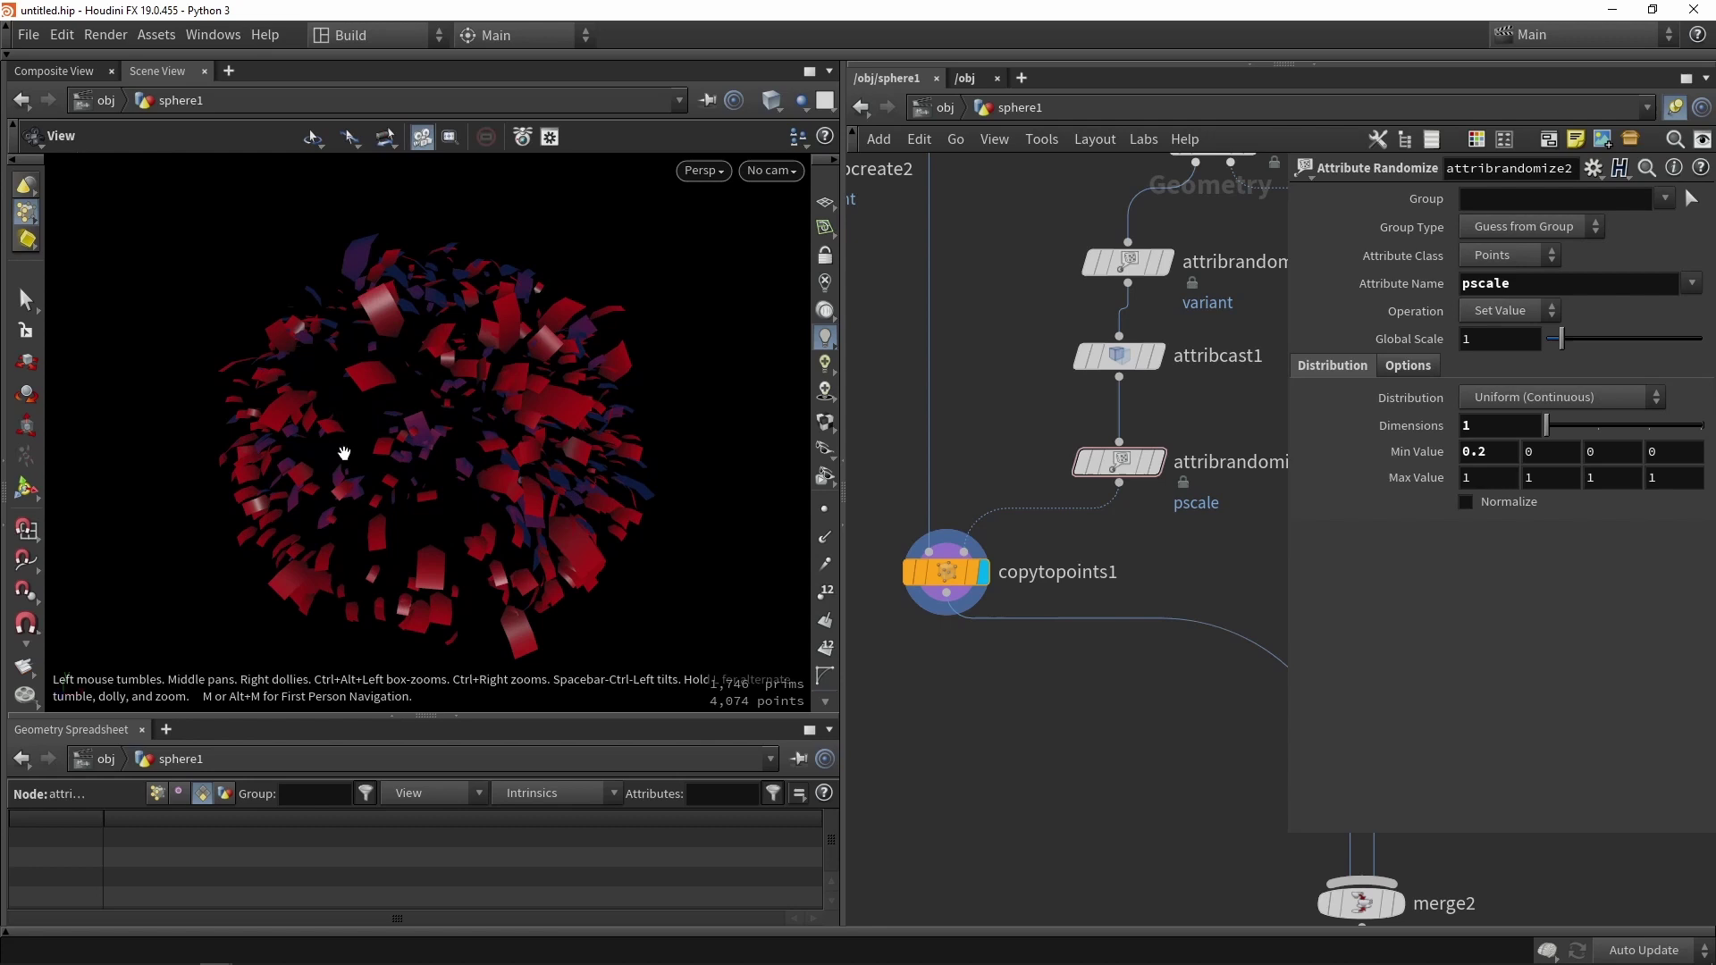
pyautogui.moveTo(561, 437); pyautogui.dragTo(613, 428)
pyautogui.press('Return')
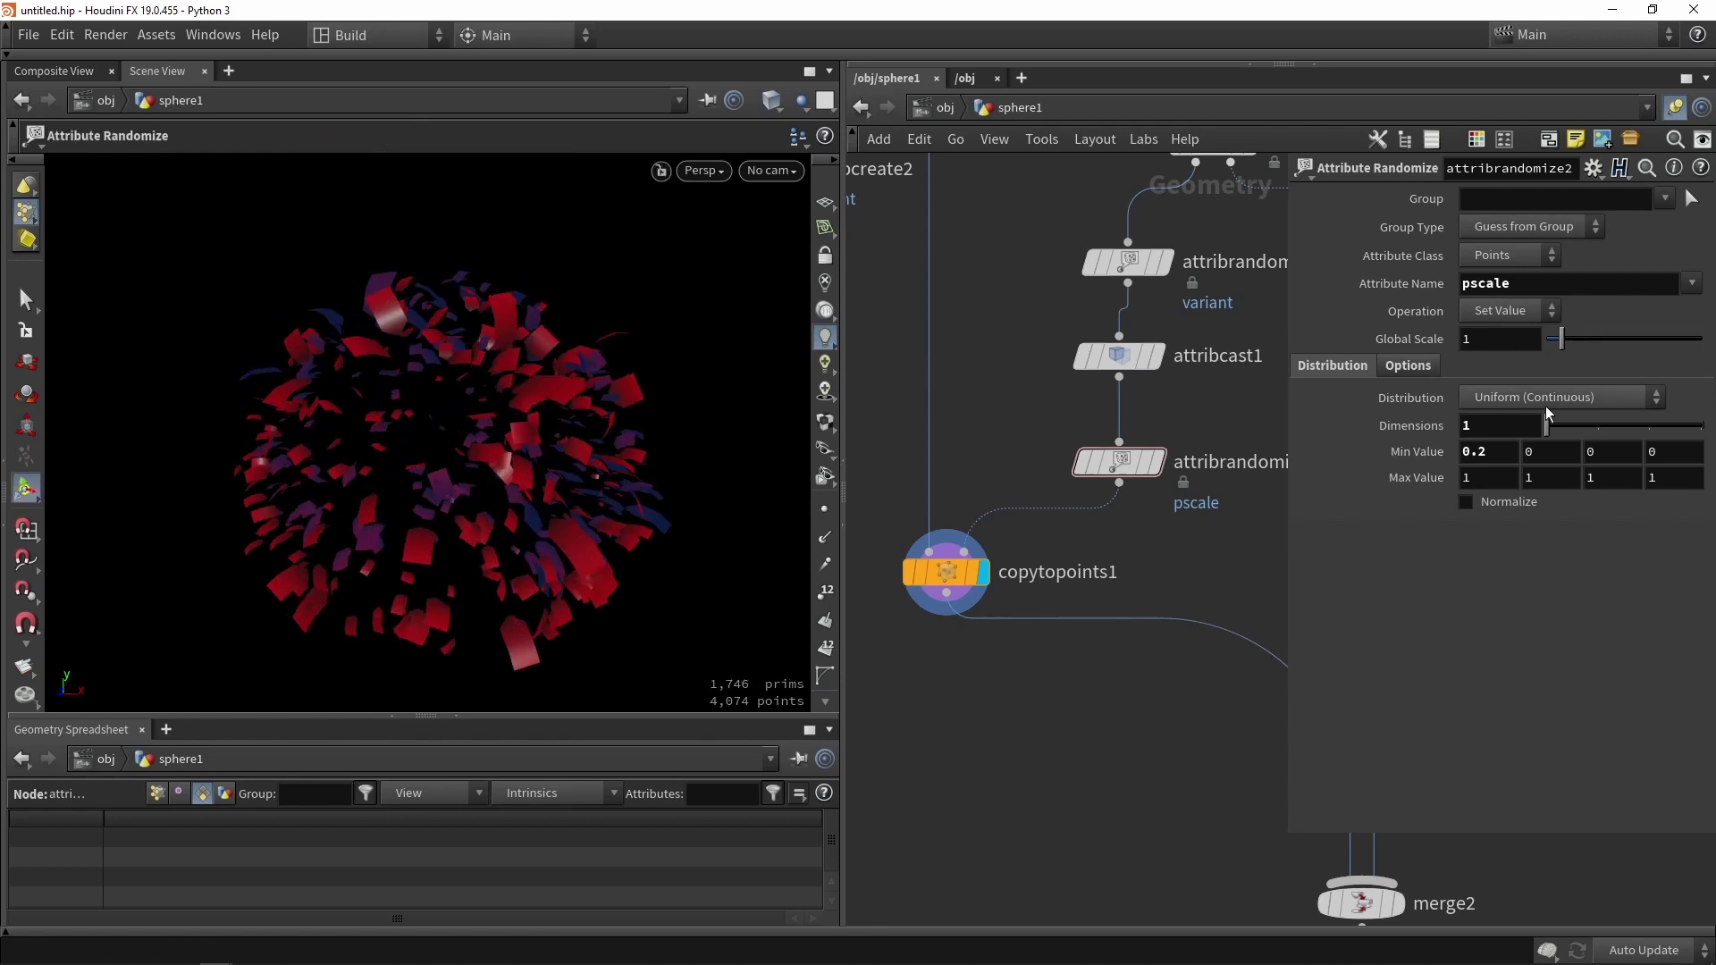
# - Increase attribrandomize2's global scale to 2.43 and check the leaf coverage in the viewport
pyautogui.moveTo(1565, 340); pyautogui.dragTo(1583, 341)
pyautogui.press('Escape')
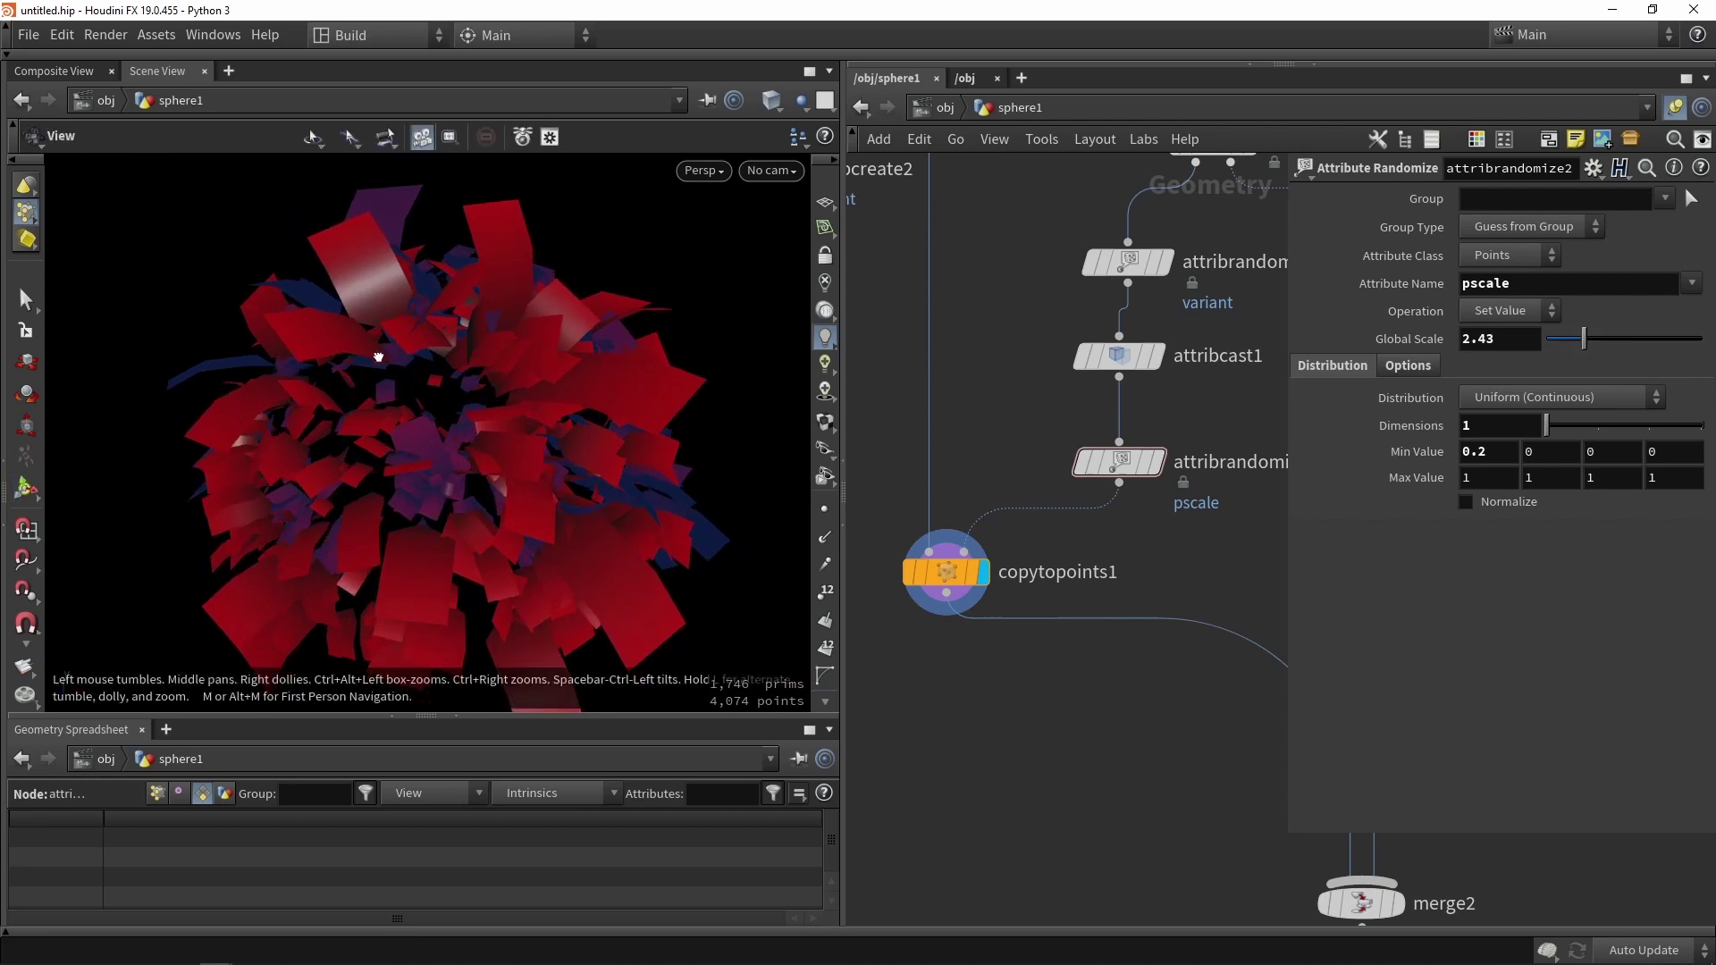
pyautogui.moveTo(383, 357)
pyautogui.mouseDown()
pyautogui.moveTo(560, 364)
pyautogui.moveTo(674, 406)
pyautogui.moveTo(356, 410)
pyautogui.moveTo(376, 387)
pyautogui.mouseUp()
pyautogui.press('Return')
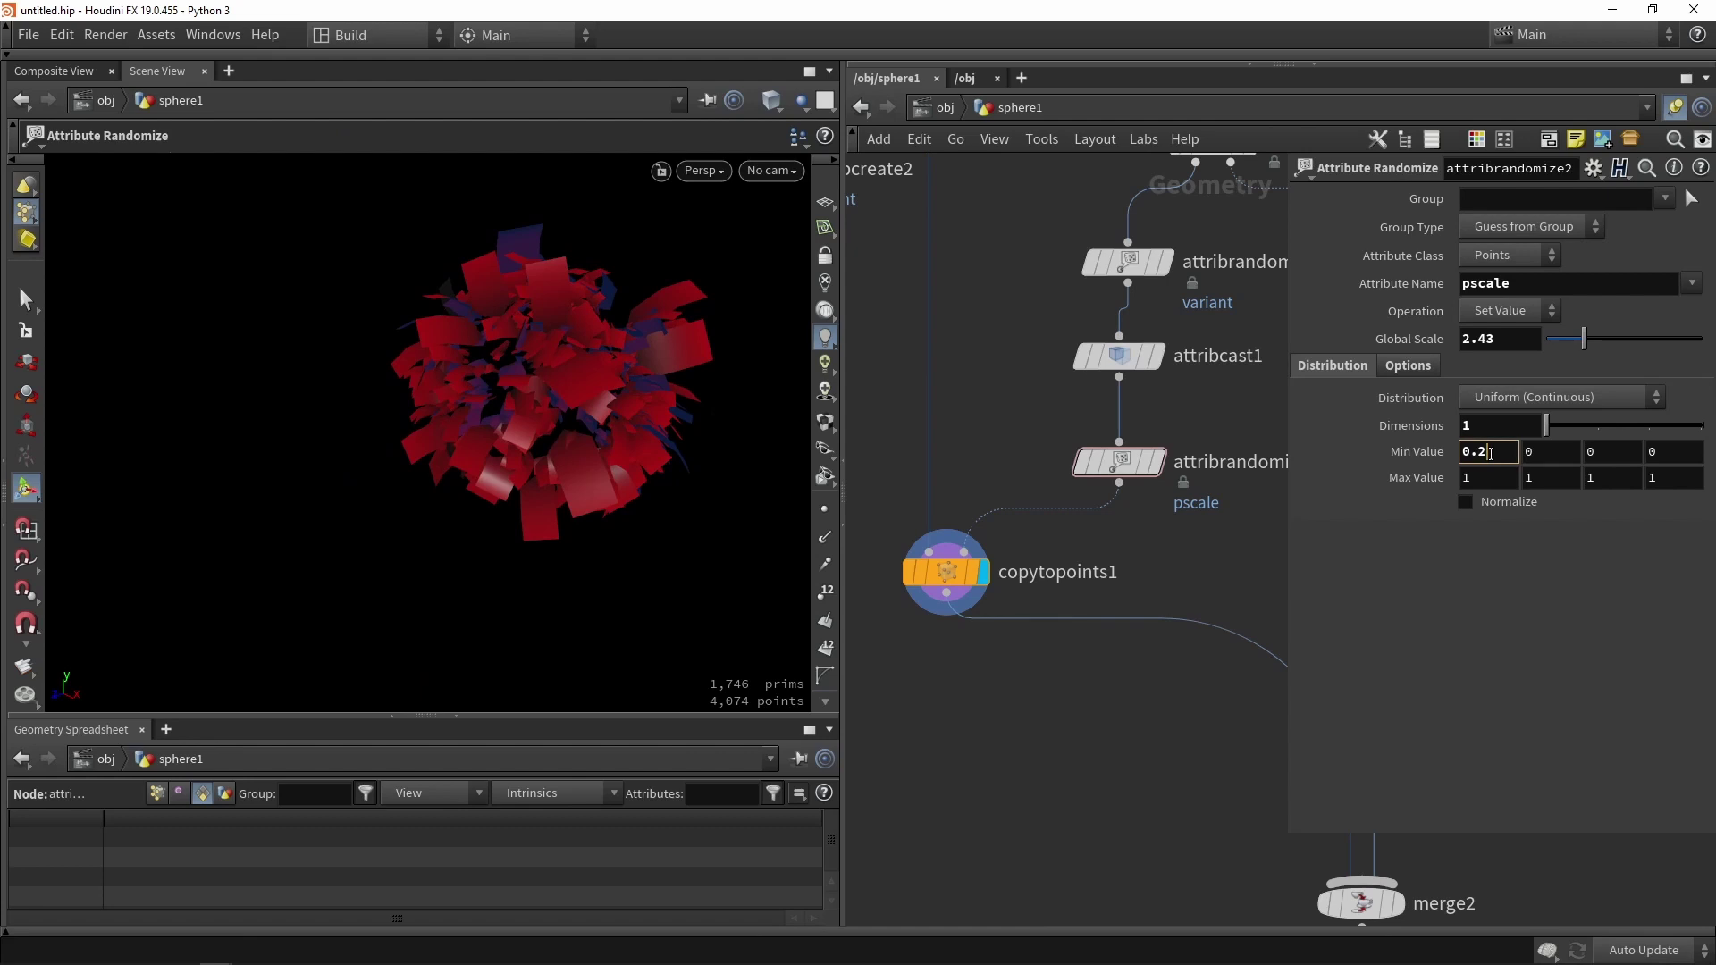
# - Set attribrandomize2's first minimum value to 0.6
pyautogui.click(1490, 452)
pyautogui.write('0.6')
pyautogui.press('Return')
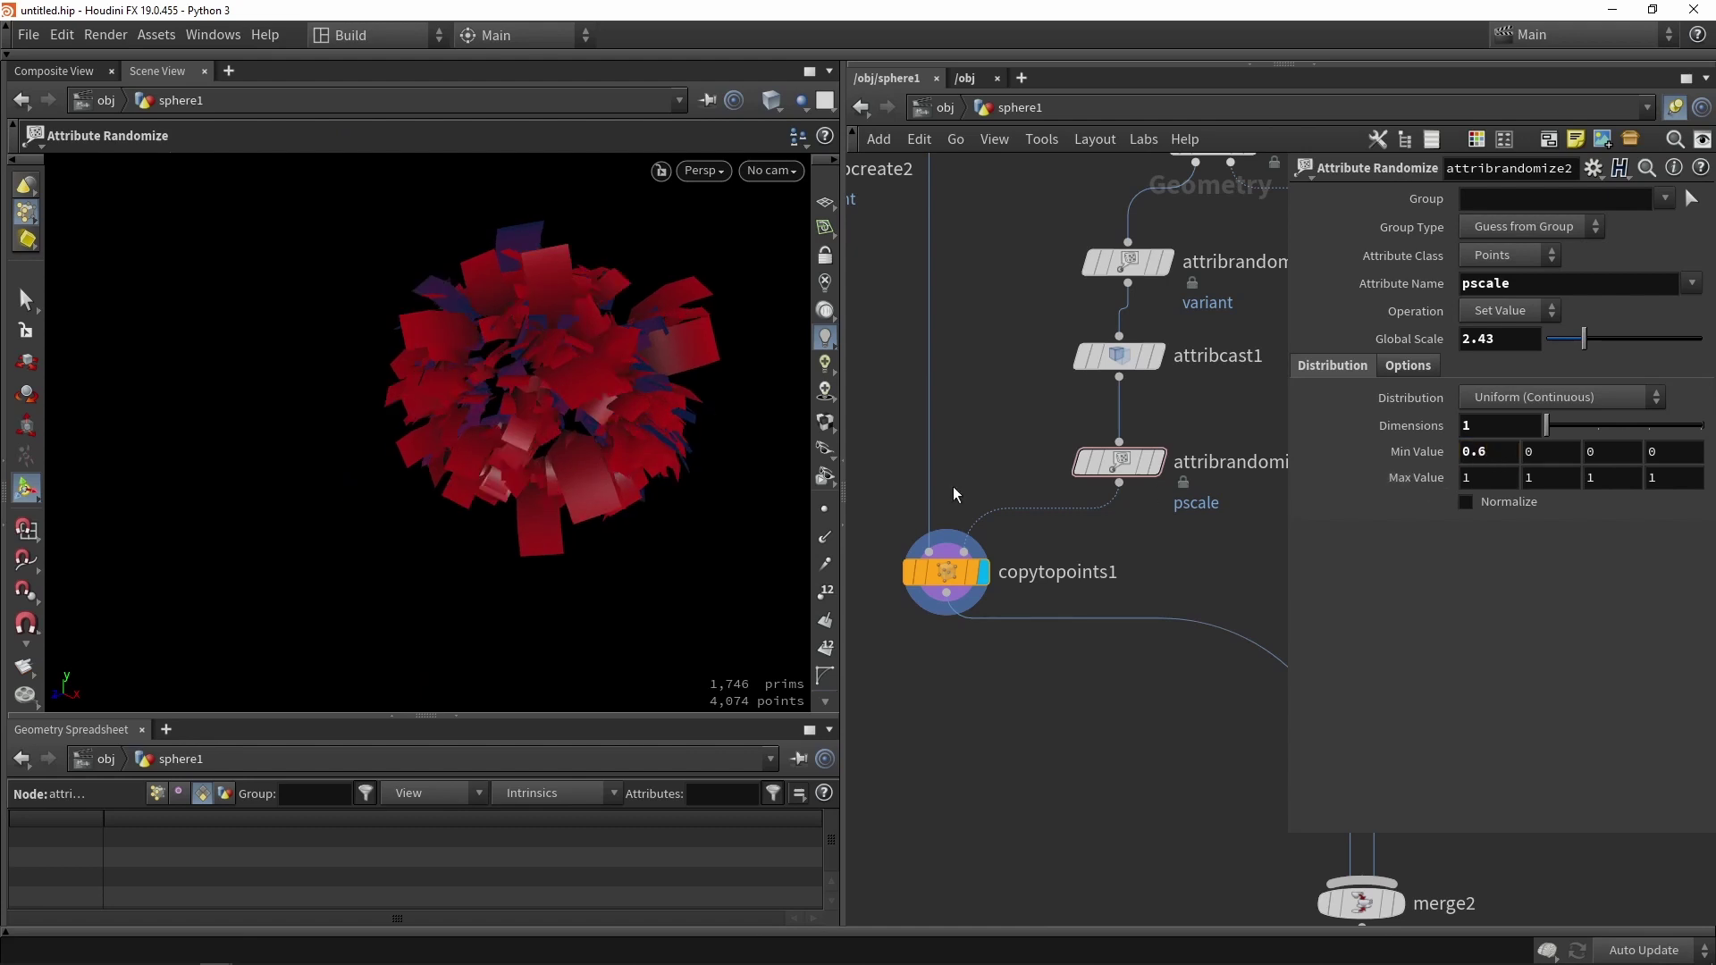
# - Check the leaf coverage and move copytopoints2 away from the first leaf branch to free space in the network
pyautogui.keyDown('alt'); pyautogui.moveTo(506, 372); pyautogui.dragTo(563, 390); pyautogui.keyUp('alt')
pyautogui.keyDown('alt'); pyautogui.scroll(-4, 515, 364); pyautogui.keyUp('alt')
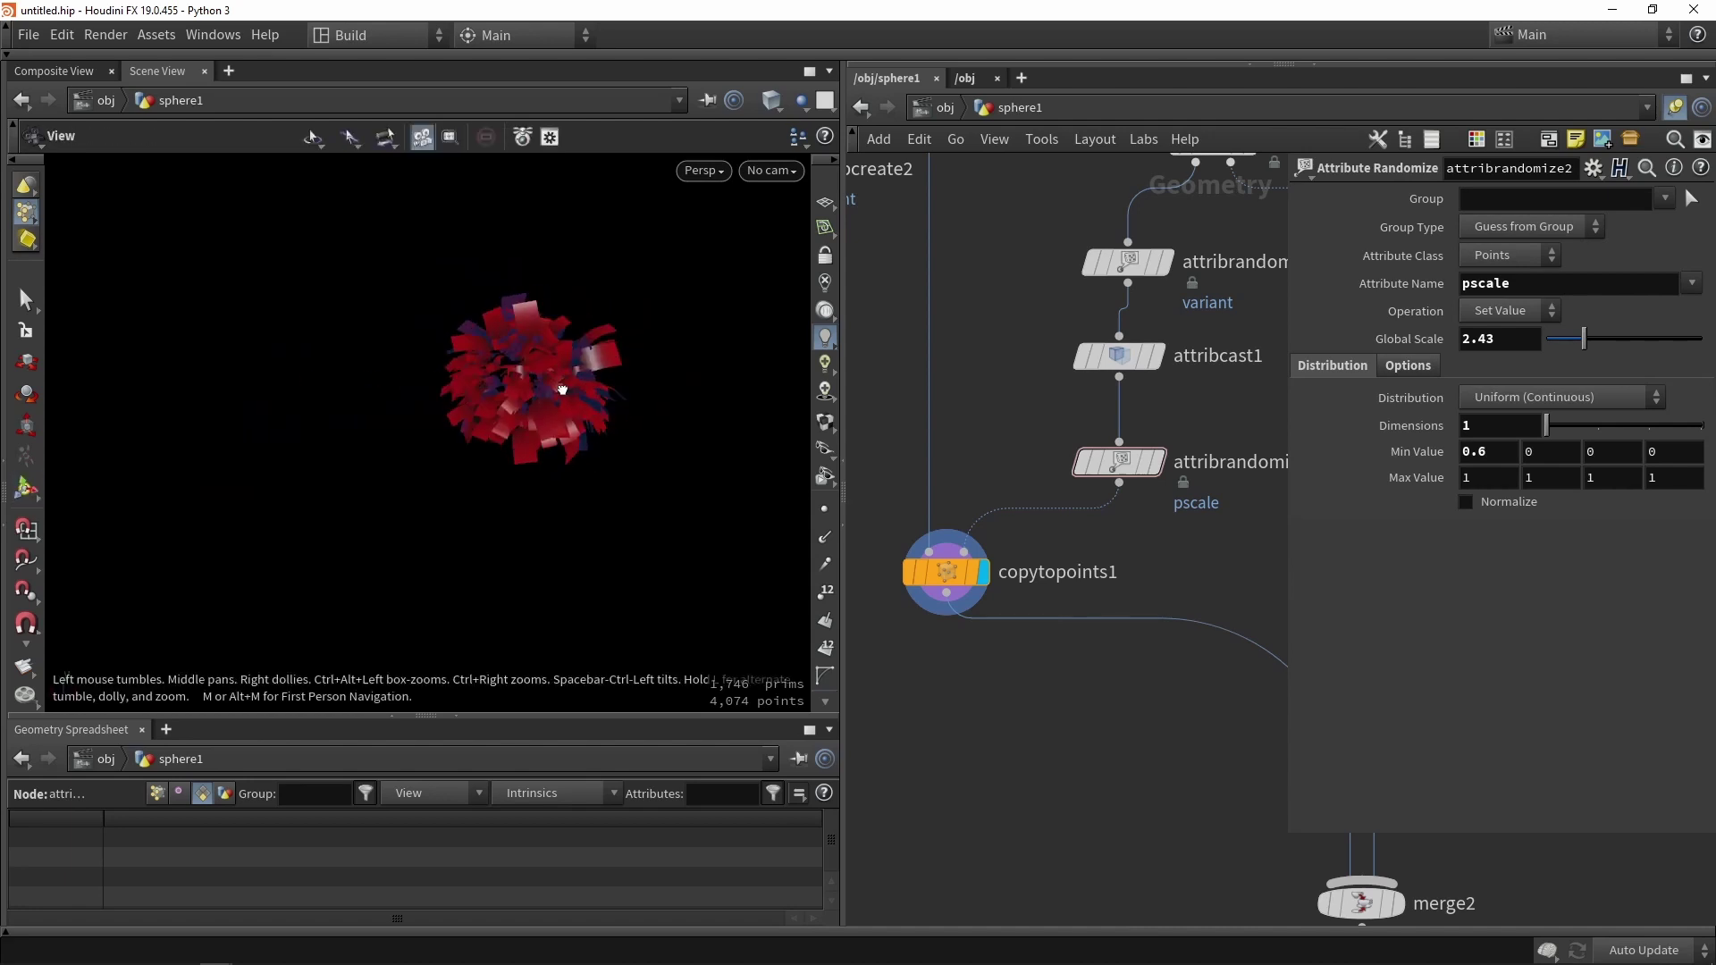
pyautogui.scroll(-4, 894, 249)
pyautogui.scroll(1, 1176, 335)
pyautogui.moveTo(1174, 364); pyautogui.dragTo(1146, 438, button='middle')
pyautogui.scroll(-3, 1145, 454)
pyautogui.moveTo(1148, 416)
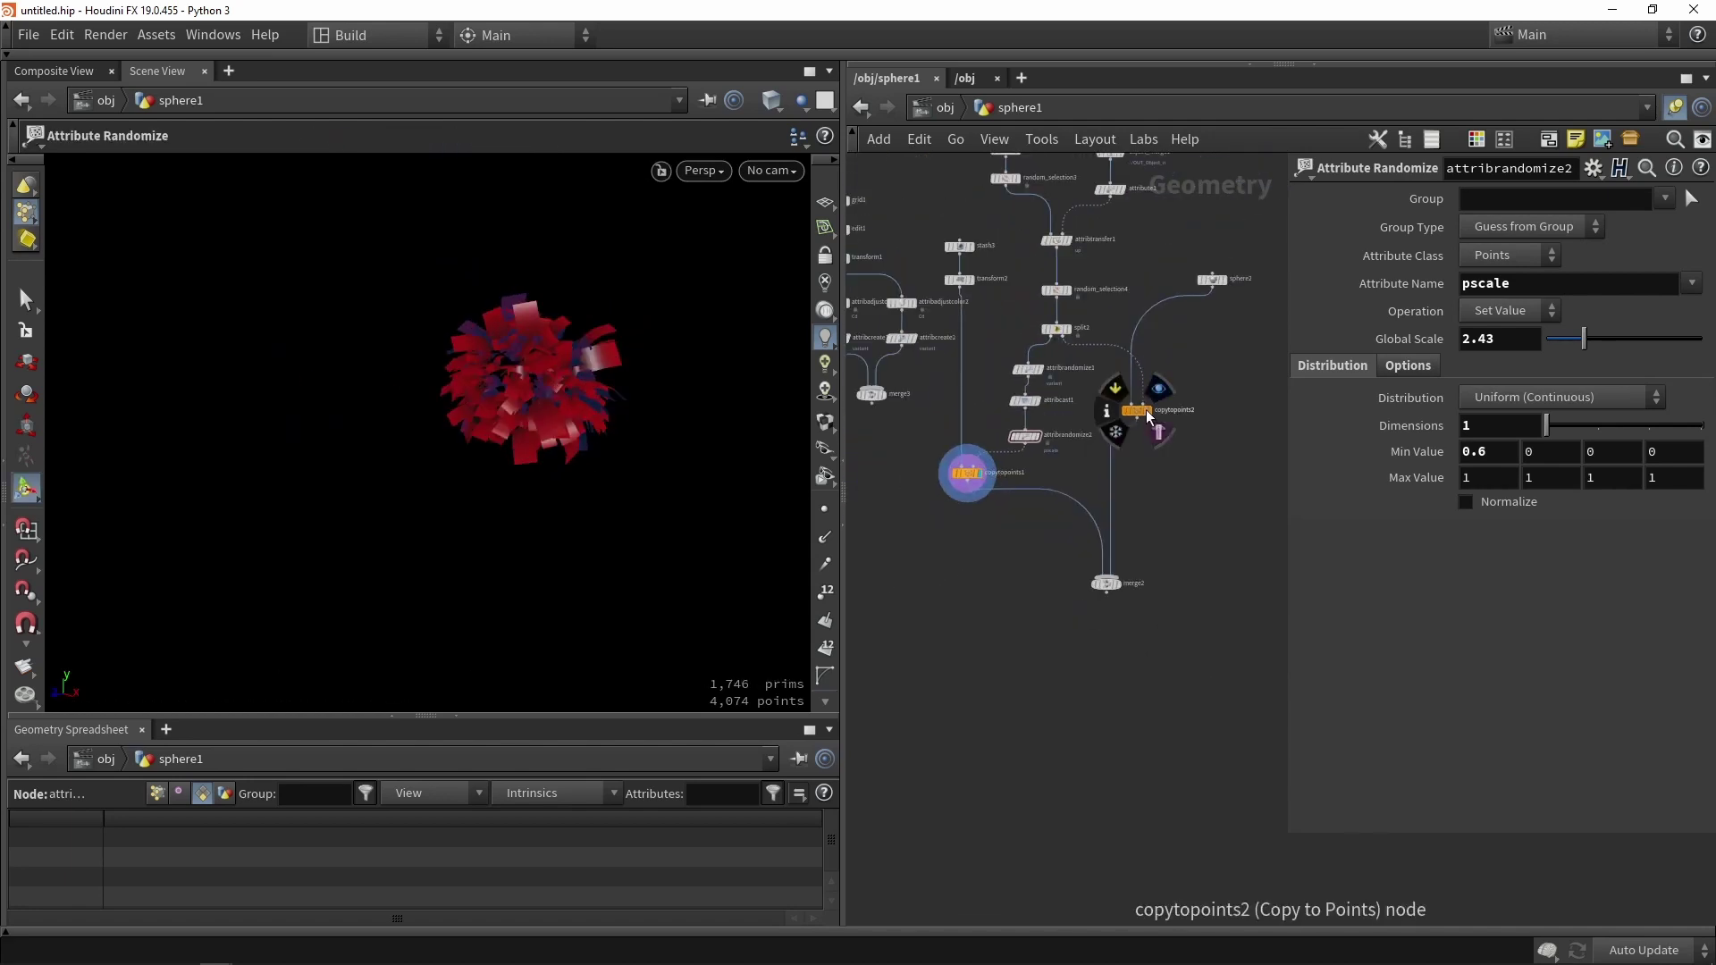
pyautogui.moveTo(1148, 417); pyautogui.dragTo(1217, 476)
pyautogui.scroll(4, 1176, 444)
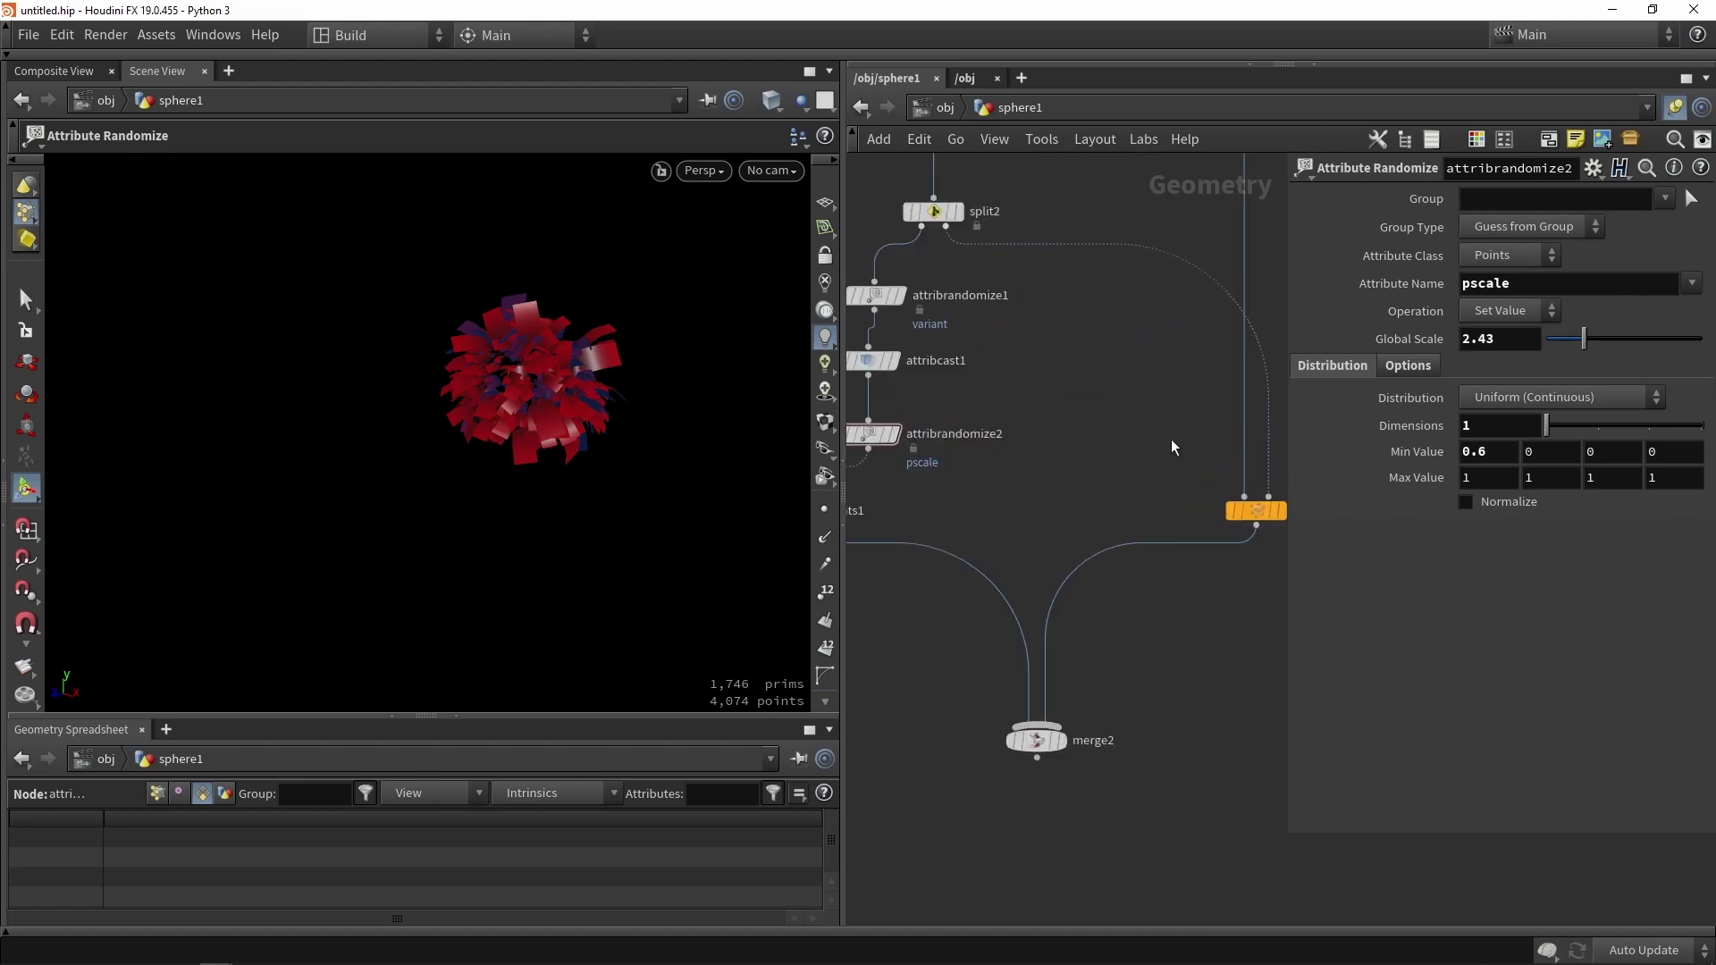
# - Paste another copy of the leaf-variant stash near copytopoints2, display it, and inspect its geometry and UV layout
pyautogui.hotkey('ctrl', 'v')
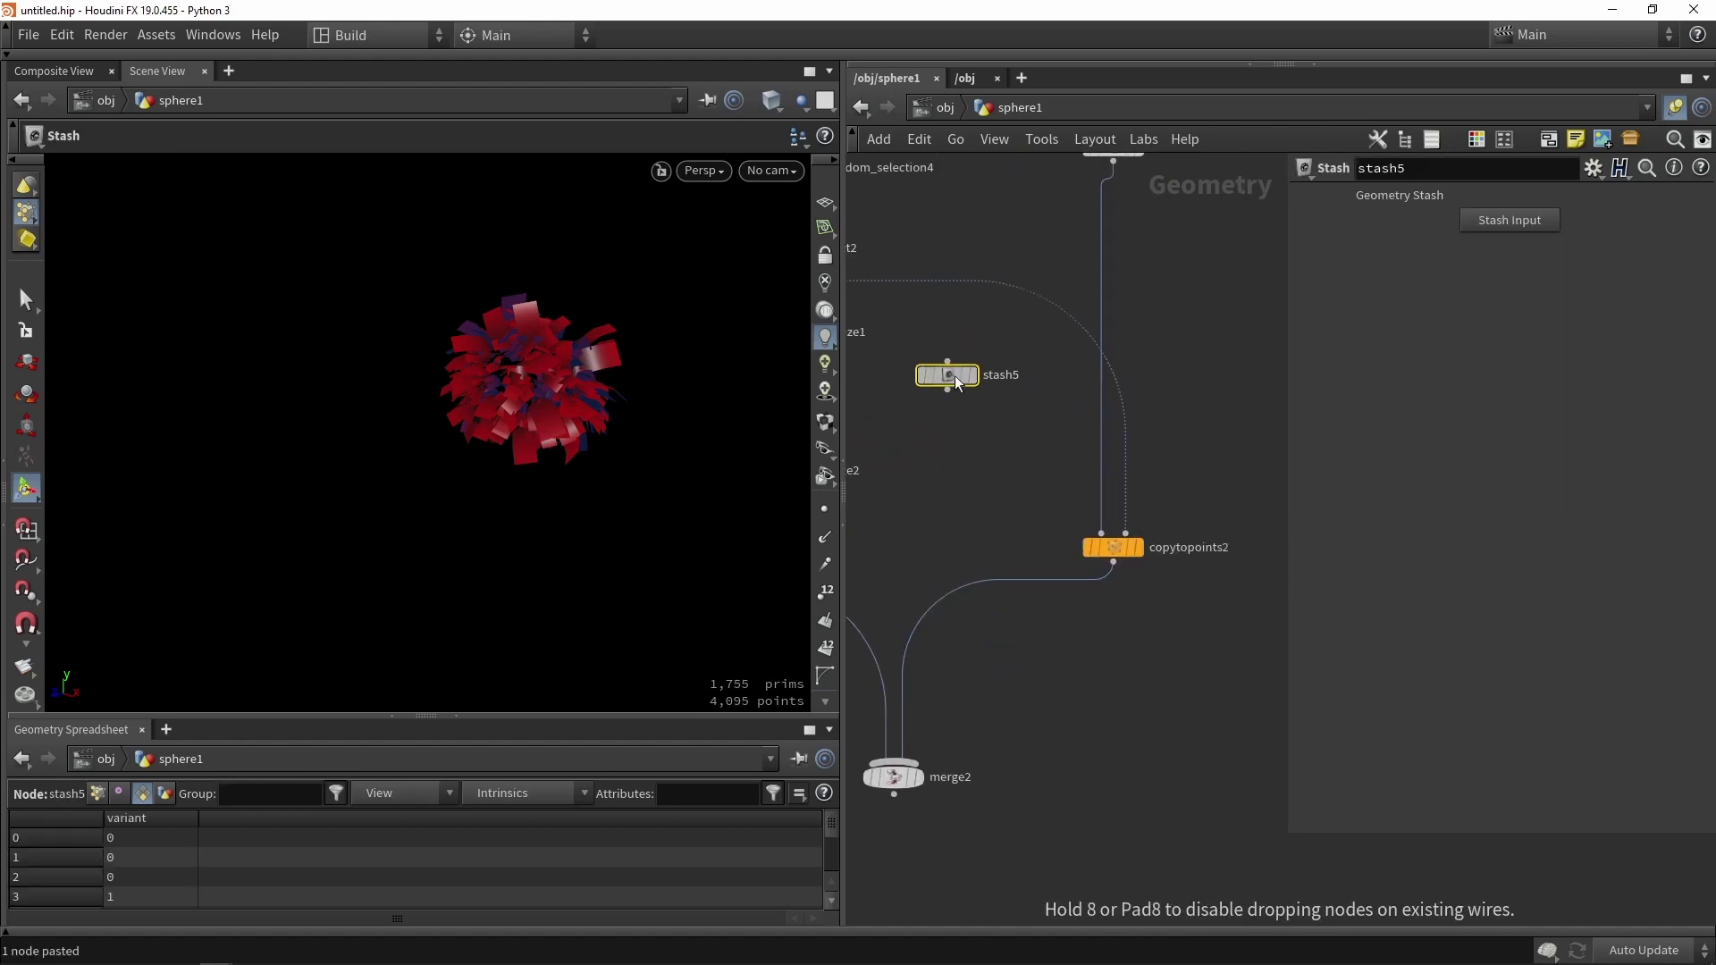
pyautogui.click(951, 373)
pyautogui.hotkey('space', 'g')
pyautogui.keyDown('alt'); pyautogui.moveTo(581, 457); pyautogui.dragTo(501, 457); pyautogui.keyUp('alt')
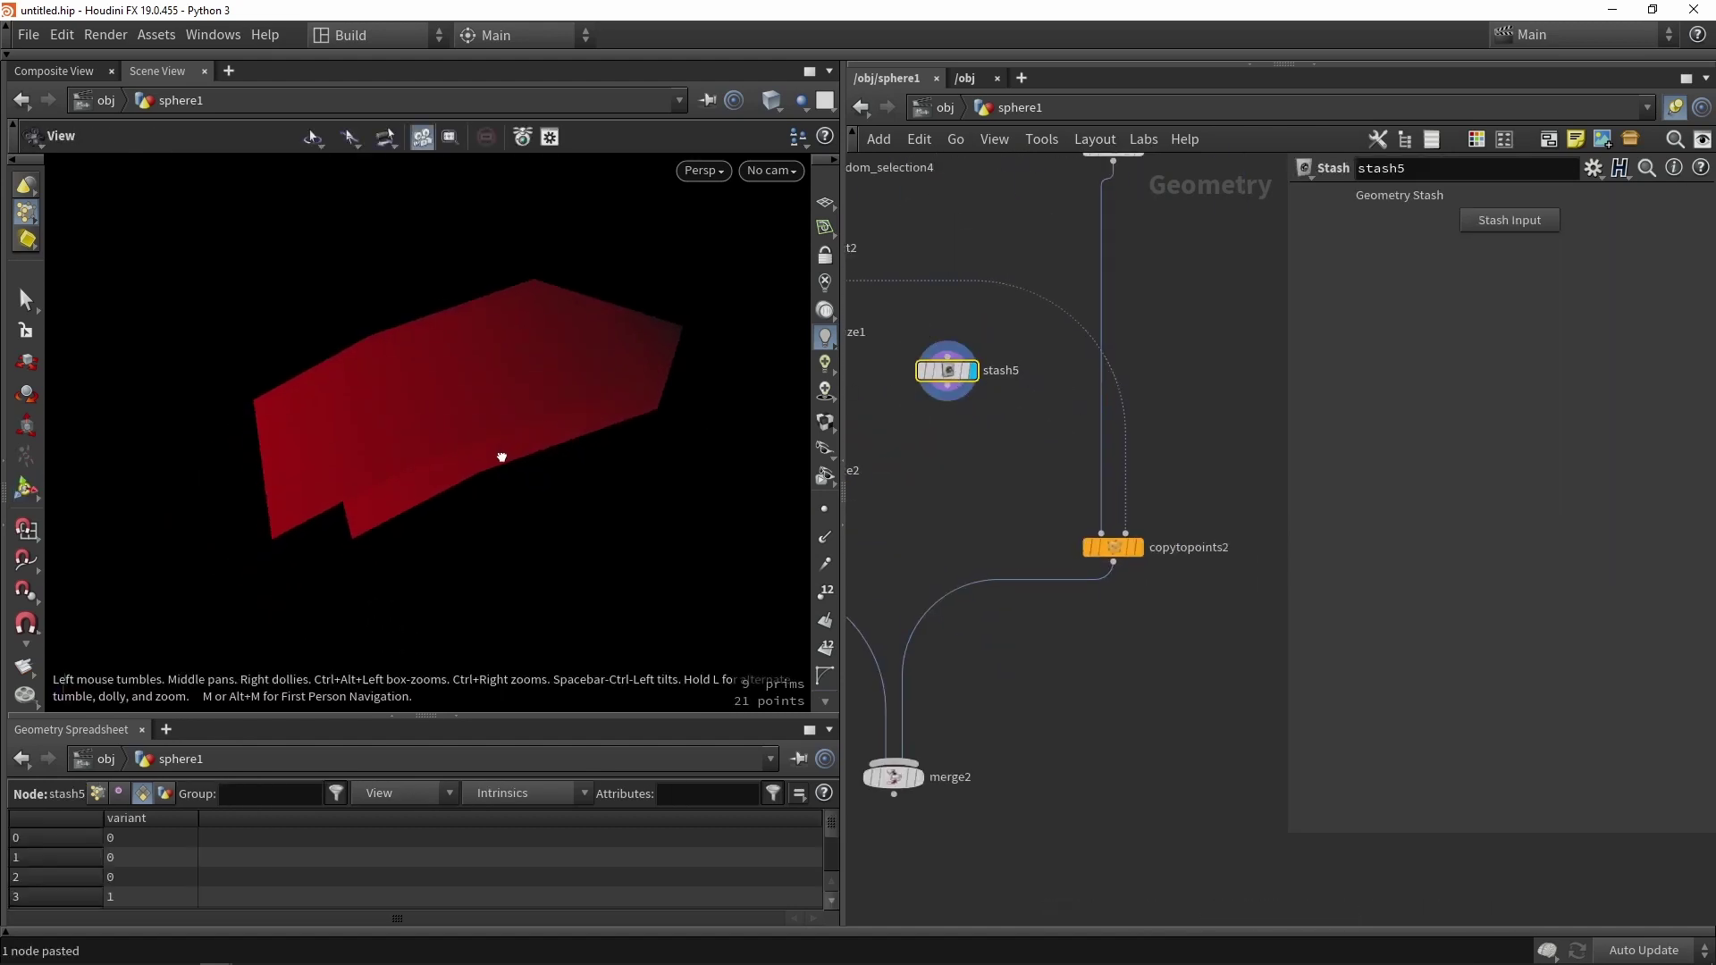
pyautogui.hotkey('space', '5')
pyautogui.hotkey('space', 'h')
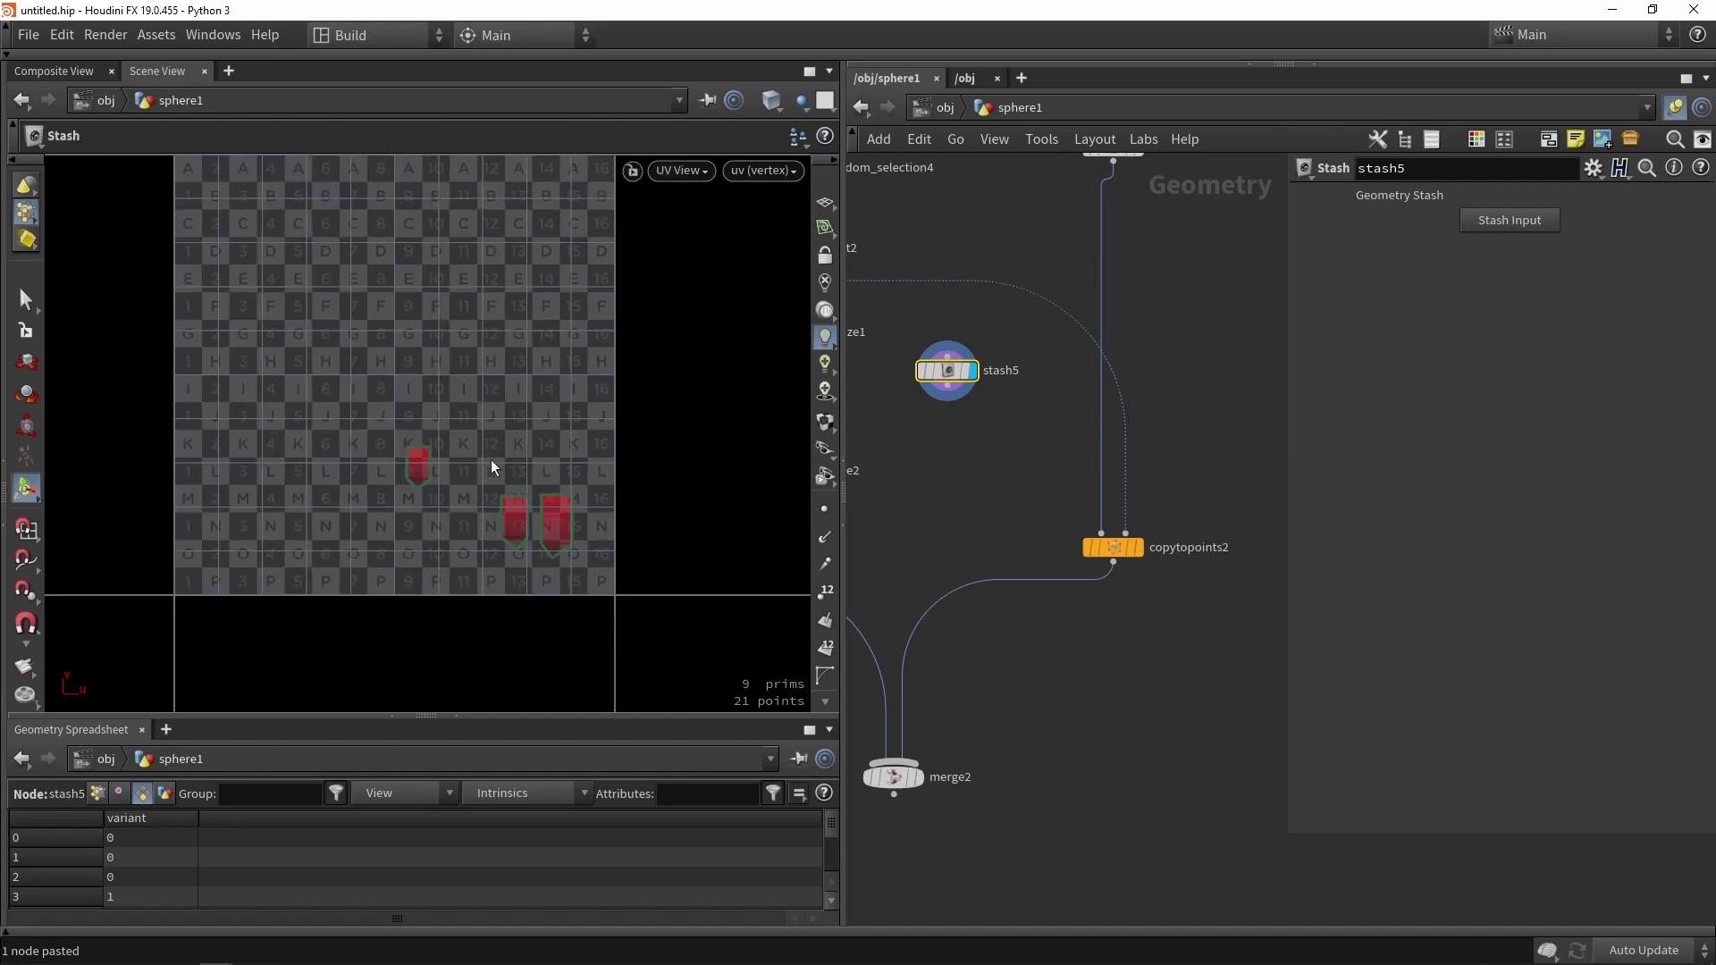
pyautogui.hotkey('space', '1')
# - Wire stash5 into copytopoints2's first input in place of sphere2, and check the stash's attribute information
pyautogui.moveTo(983, 434); pyautogui.dragTo(1023, 443, button='middle')
pyautogui.moveTo(988, 396); pyautogui.dragTo(1141, 543)
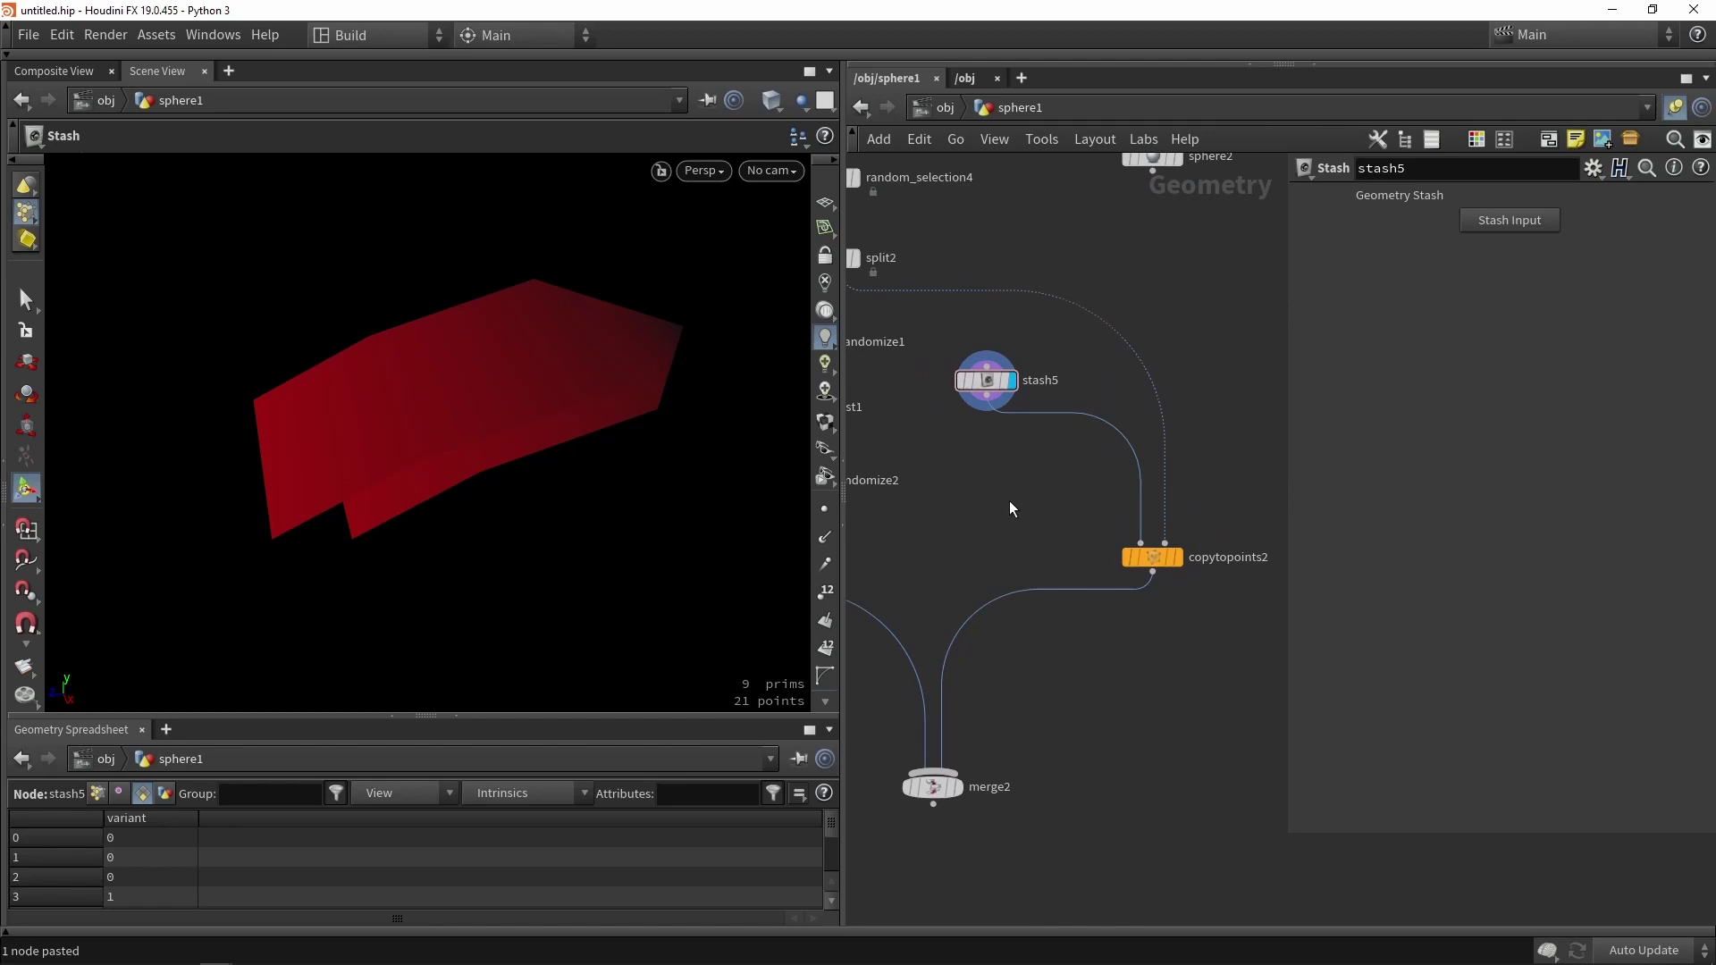
pyautogui.scroll(-3, 1125, 447)
pyautogui.middleClick(1118, 383)
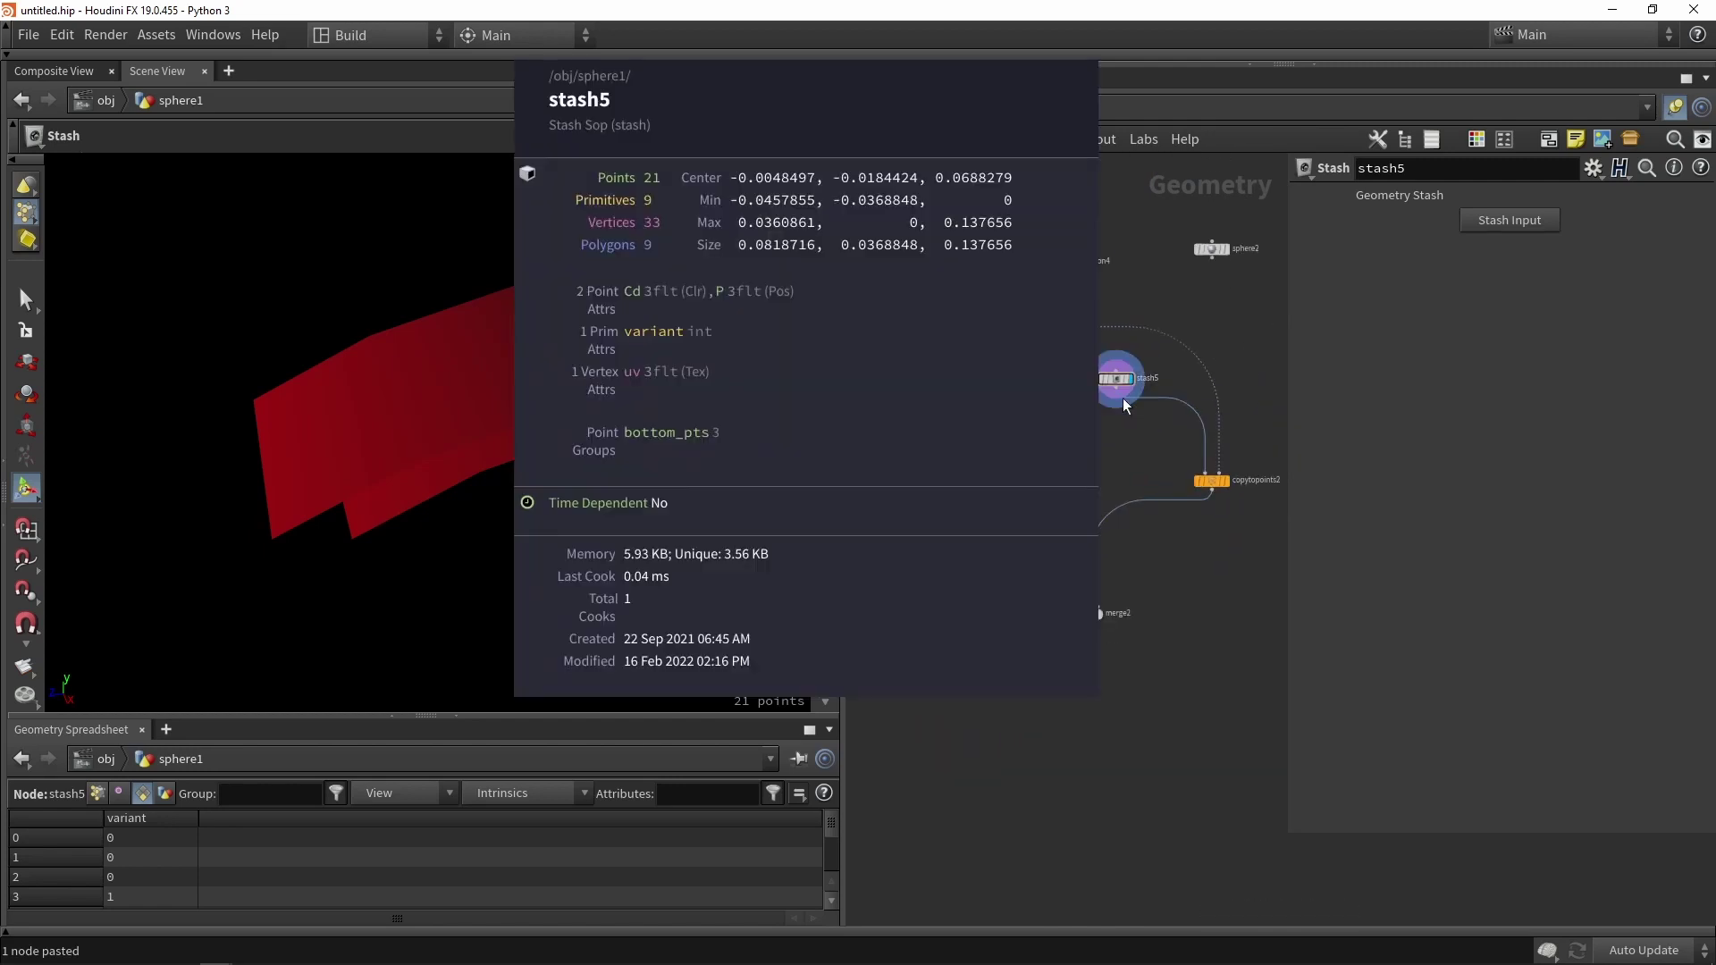
# - Duplicate attribrandomize1, attribcast1 and attribrandomize2, and insert the copied chain between split2's second output and copytopoints2
pyautogui.scroll(4, 1018, 436)
pyautogui.moveTo(1119, 484); pyautogui.dragTo(941, 295)
pyautogui.hotkey('ctrl', 'c')
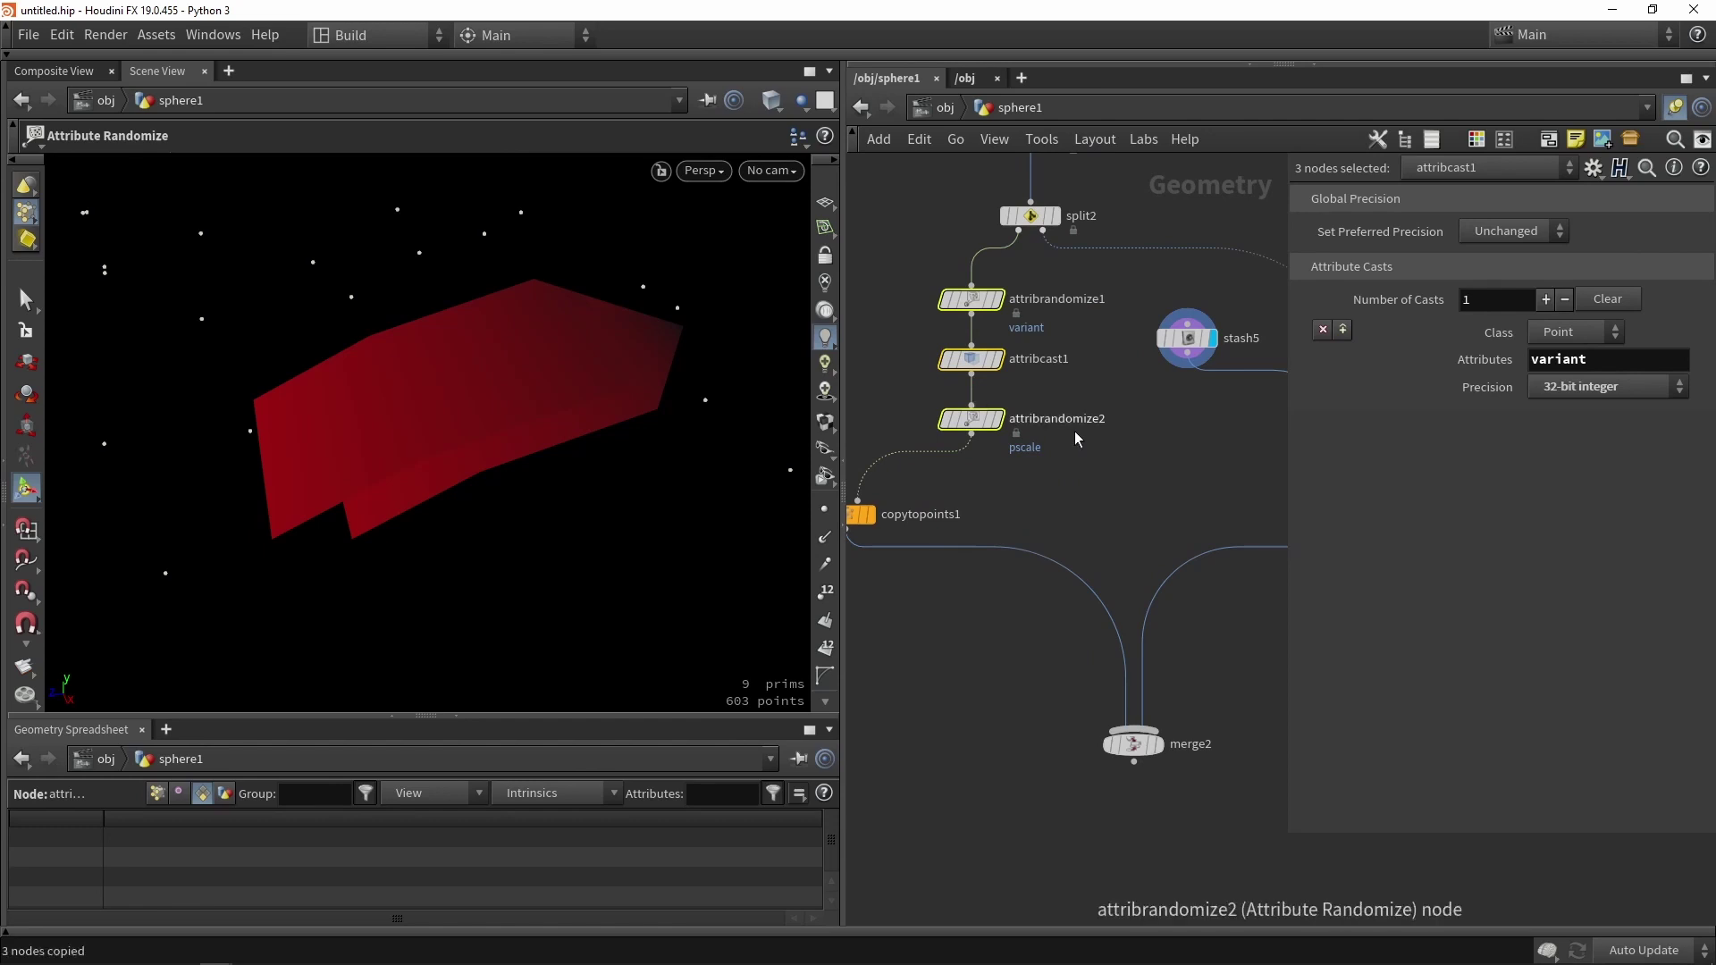
pyautogui.scroll(-2, 1076, 437)
pyautogui.moveTo(1260, 395); pyautogui.dragTo(1028, 408, button='middle')
pyautogui.hotkey('ctrl', 'v')
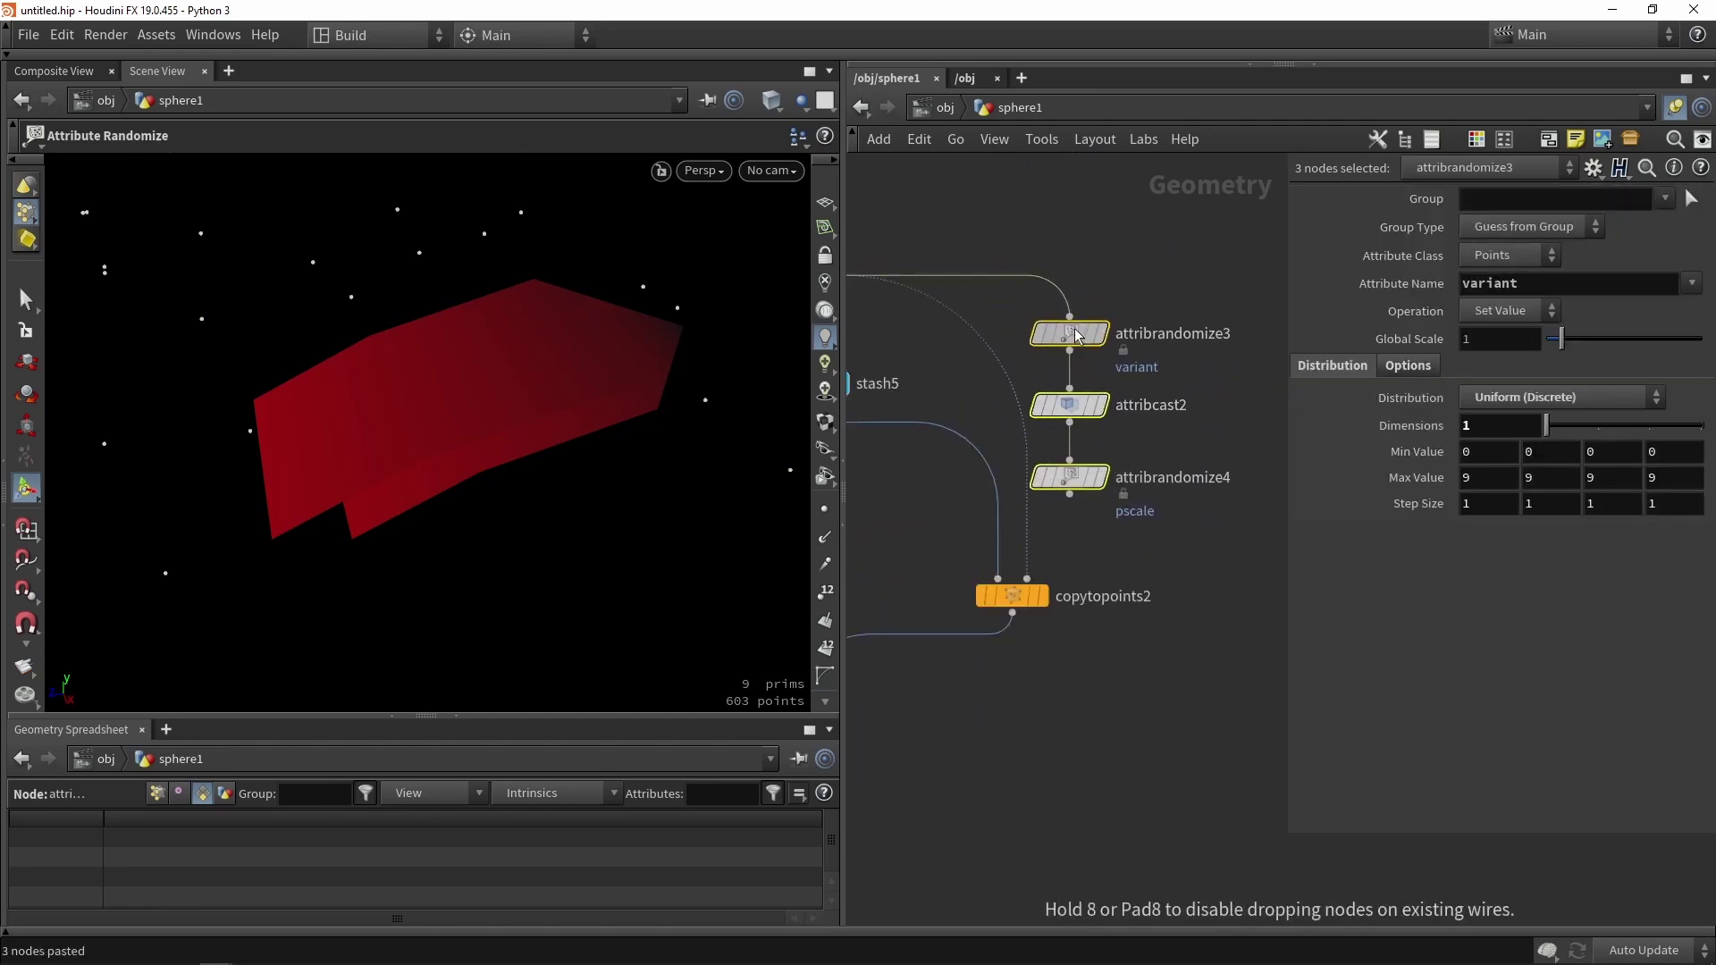
pyautogui.click(1096, 342)
pyautogui.moveTo(1106, 338); pyautogui.dragTo(1075, 349)
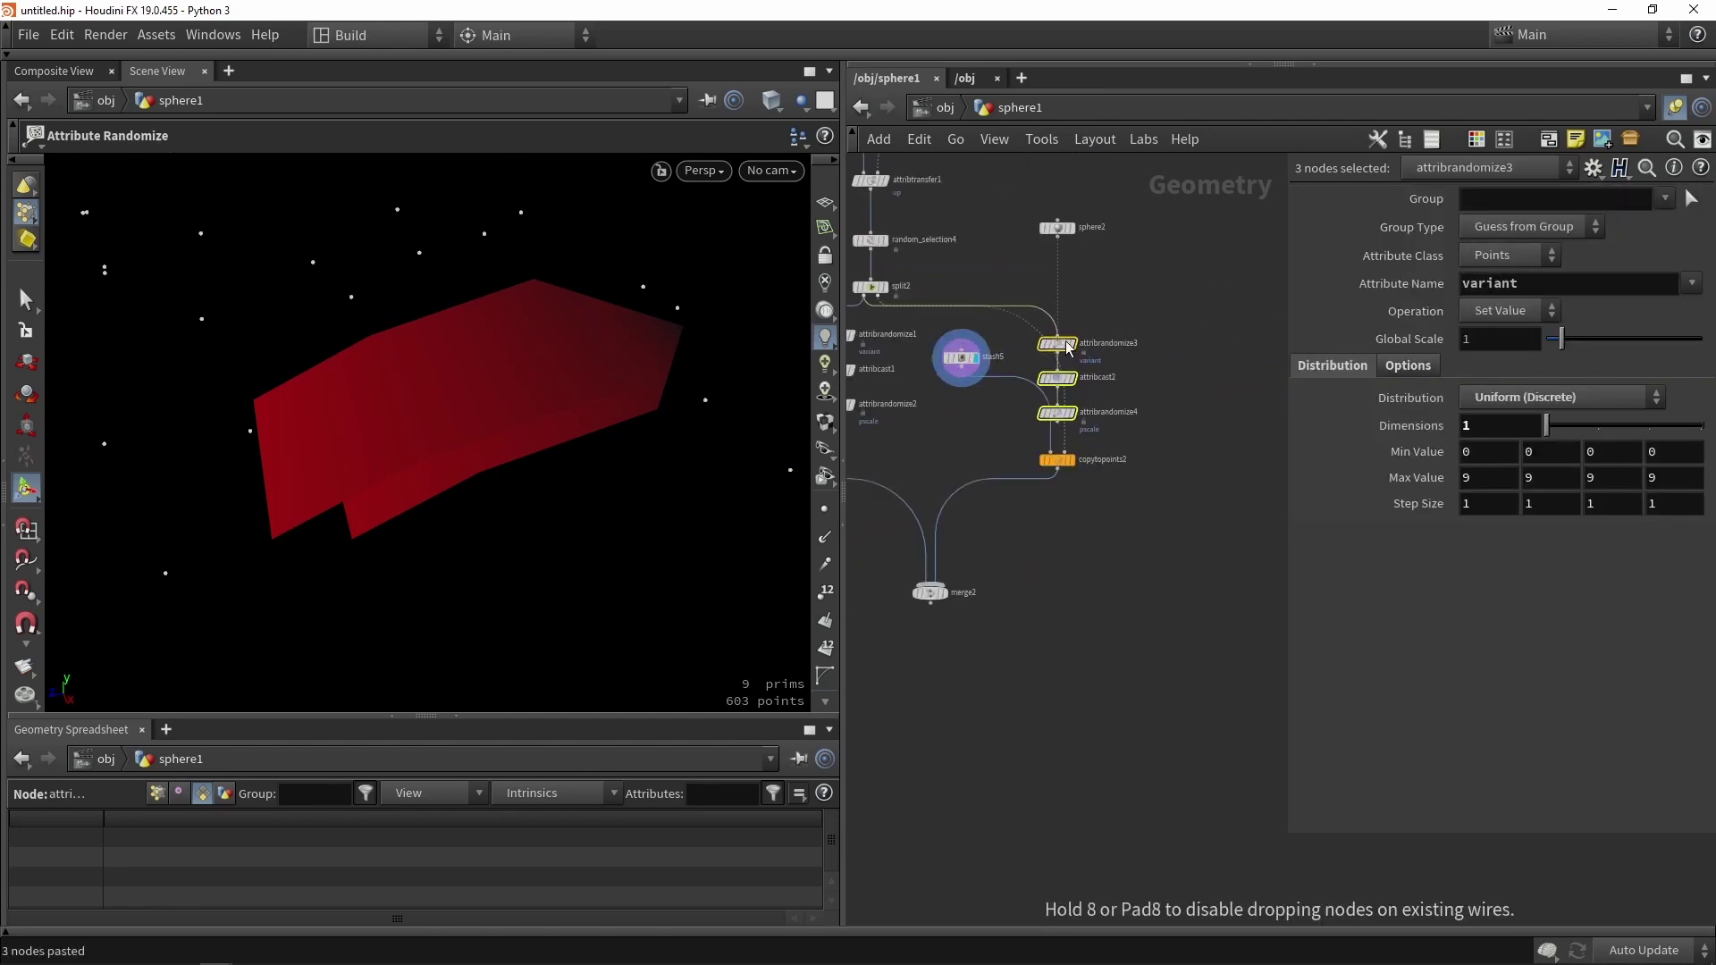
pyautogui.scroll(5, 1070, 349)
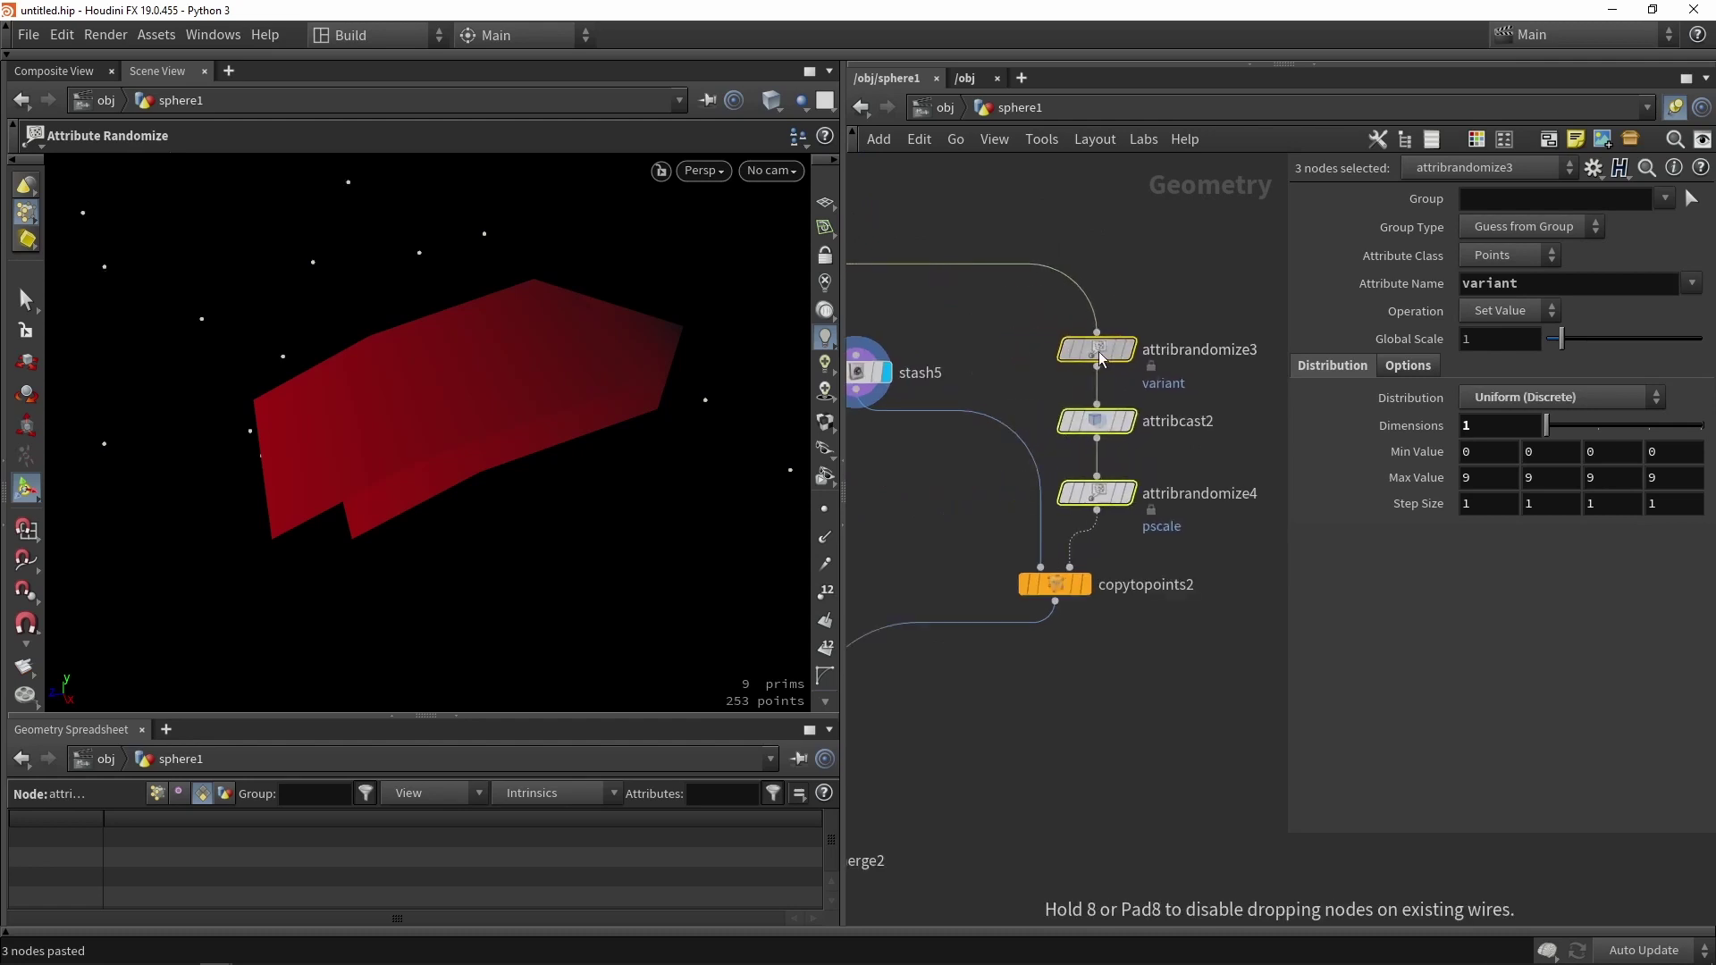
pyautogui.scroll(-3, 1038, 465)
pyautogui.click(1038, 465)
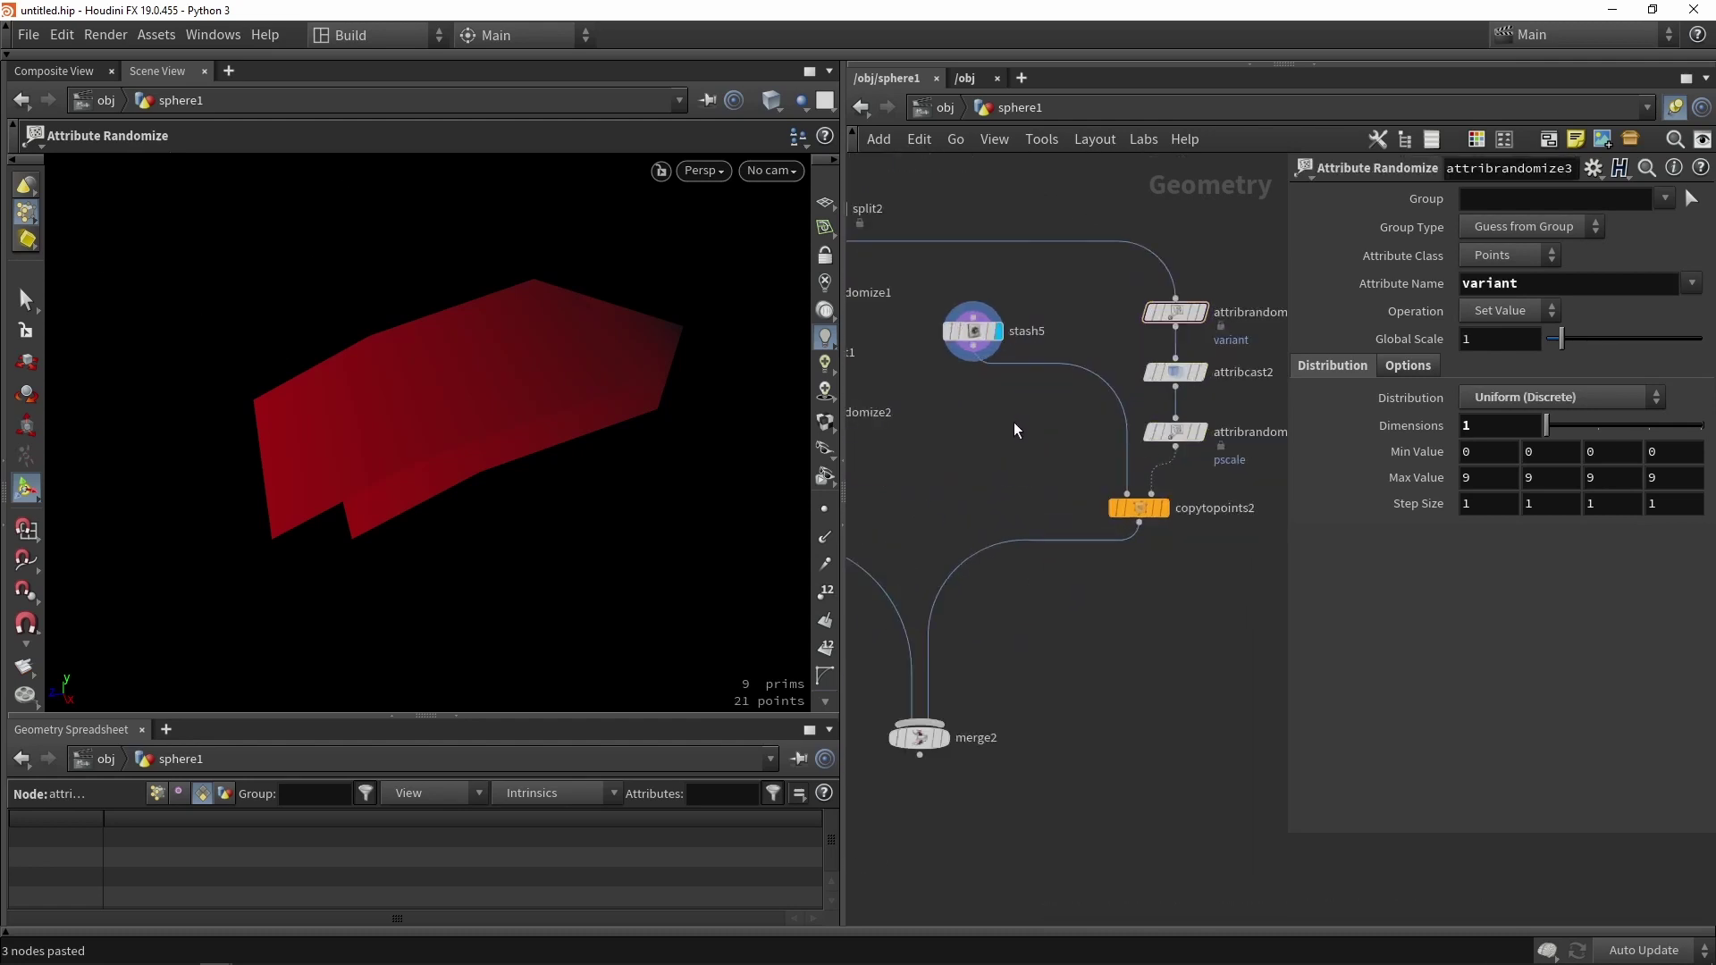
# - Display copytopoints2, enable its Piece Attribute with variant, and frame the copied leaves
pyautogui.click(1164, 508)
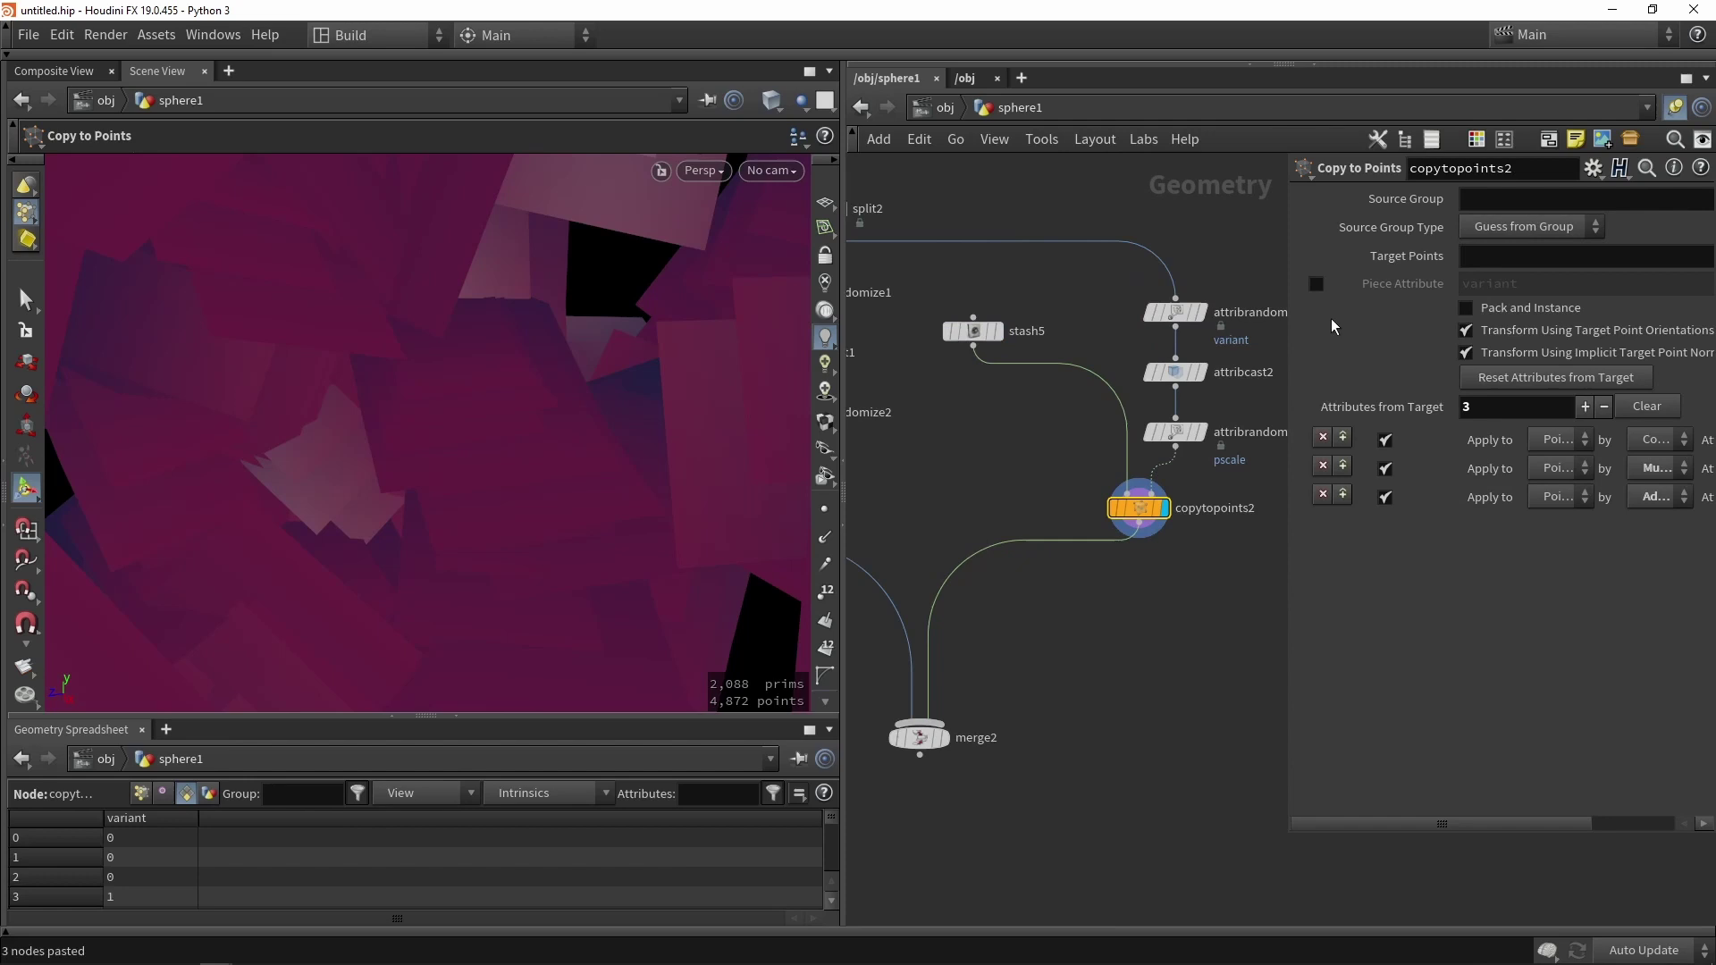
pyautogui.click(1316, 287)
pyautogui.hotkey('space', 'g')
pyautogui.keyDown('alt'); pyautogui.moveTo(632, 410); pyautogui.dragTo(815, 501); pyautogui.keyUp('alt')
# - Duplicate transform2, insert the copy between stash5 and copytopoints2, and align the two nodes
pyautogui.scroll(-4, 1073, 402)
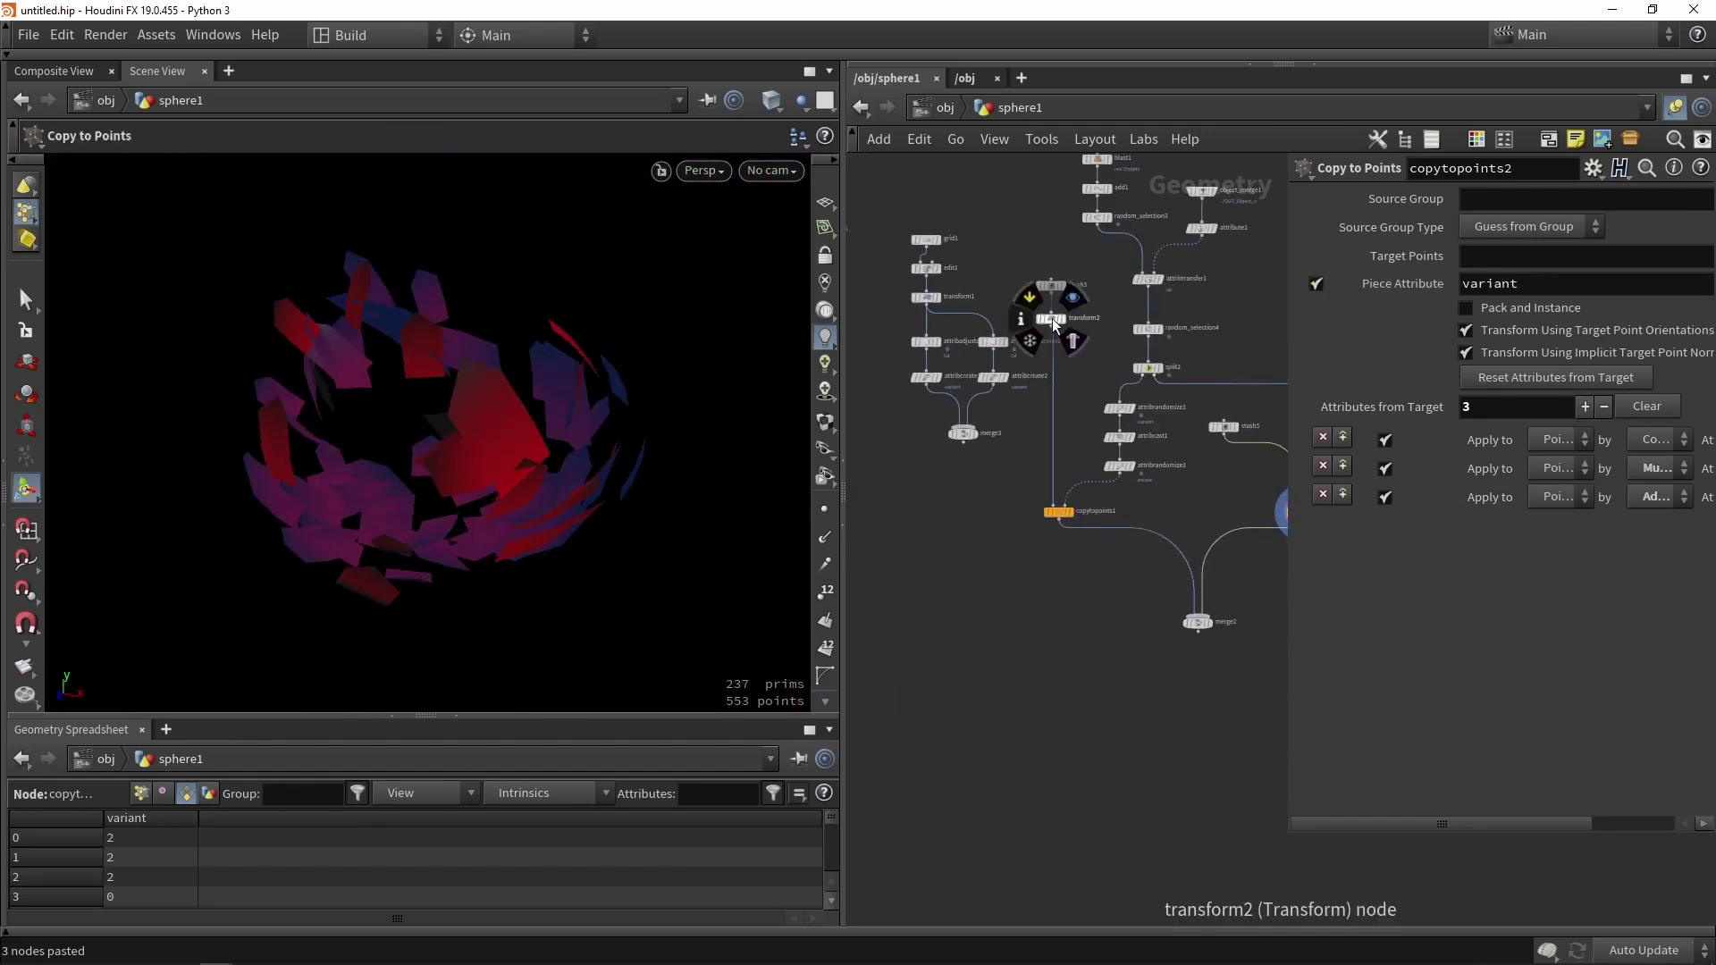
pyautogui.click(1228, 481)
pyautogui.scroll(4, 1226, 481)
pyautogui.moveTo(1226, 485); pyautogui.dragTo(1259, 429)
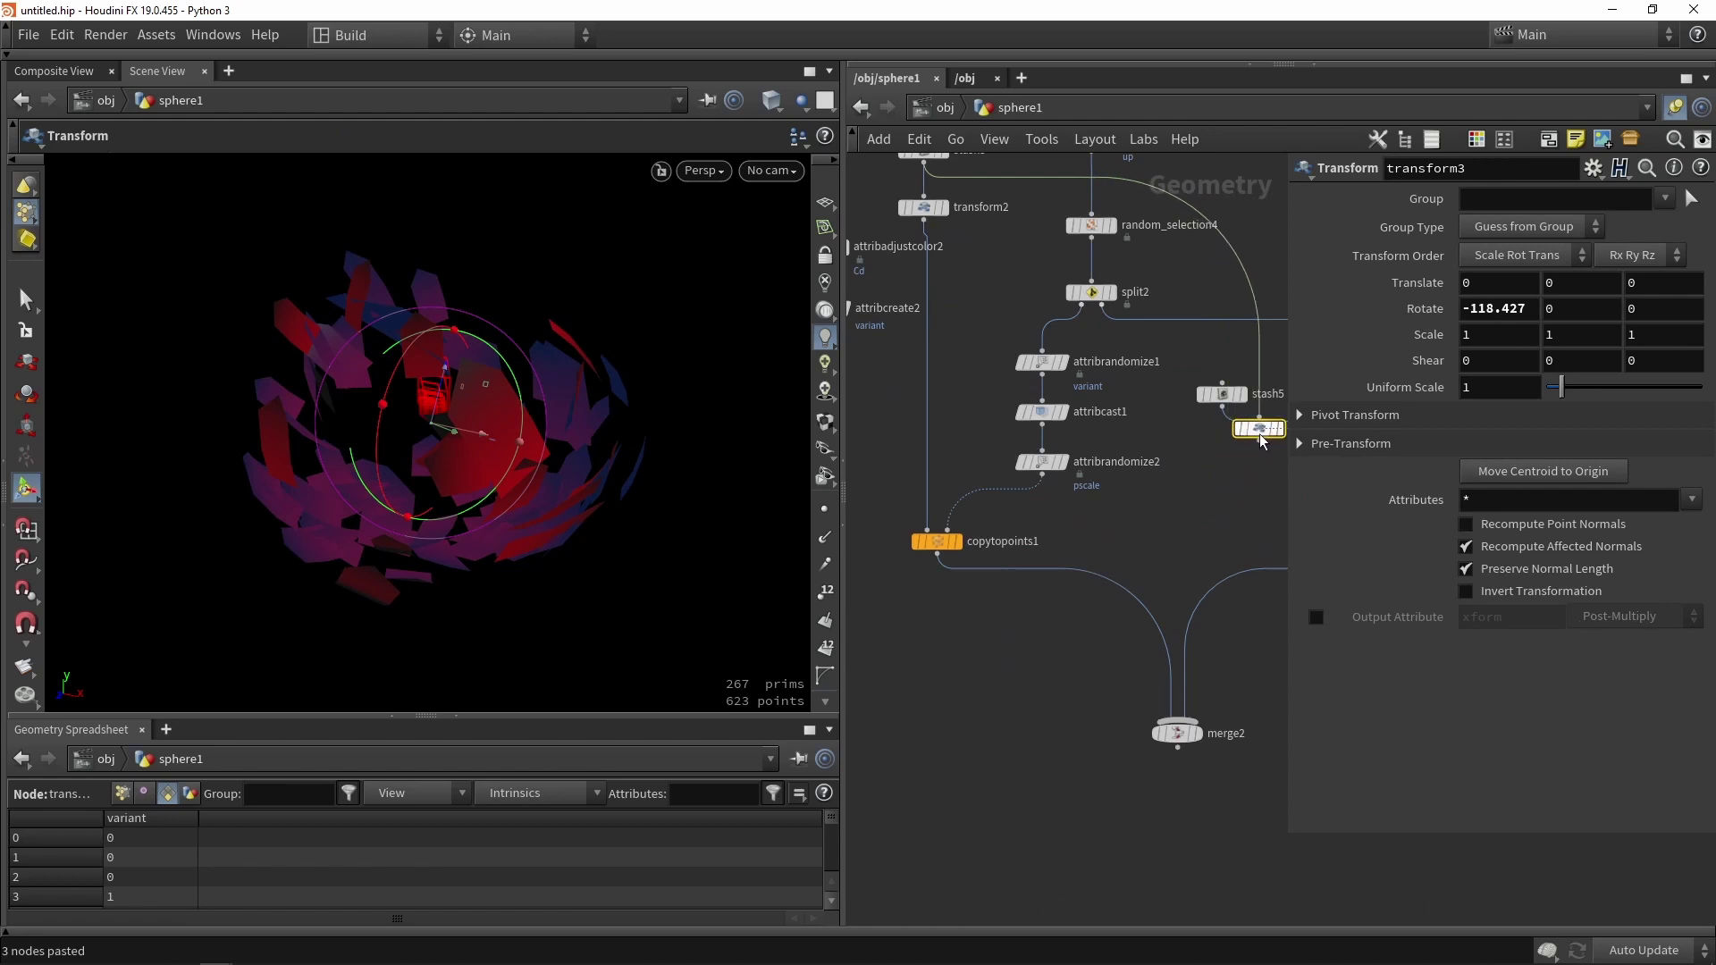
pyautogui.moveTo(1211, 508); pyautogui.dragTo(1005, 519, button='middle')
pyautogui.scroll(2, 1063, 444)
pyautogui.moveTo(1042, 433); pyautogui.dragTo(1013, 475)
pyautogui.scroll(-3, 986, 463)
pyautogui.click(1022, 487)
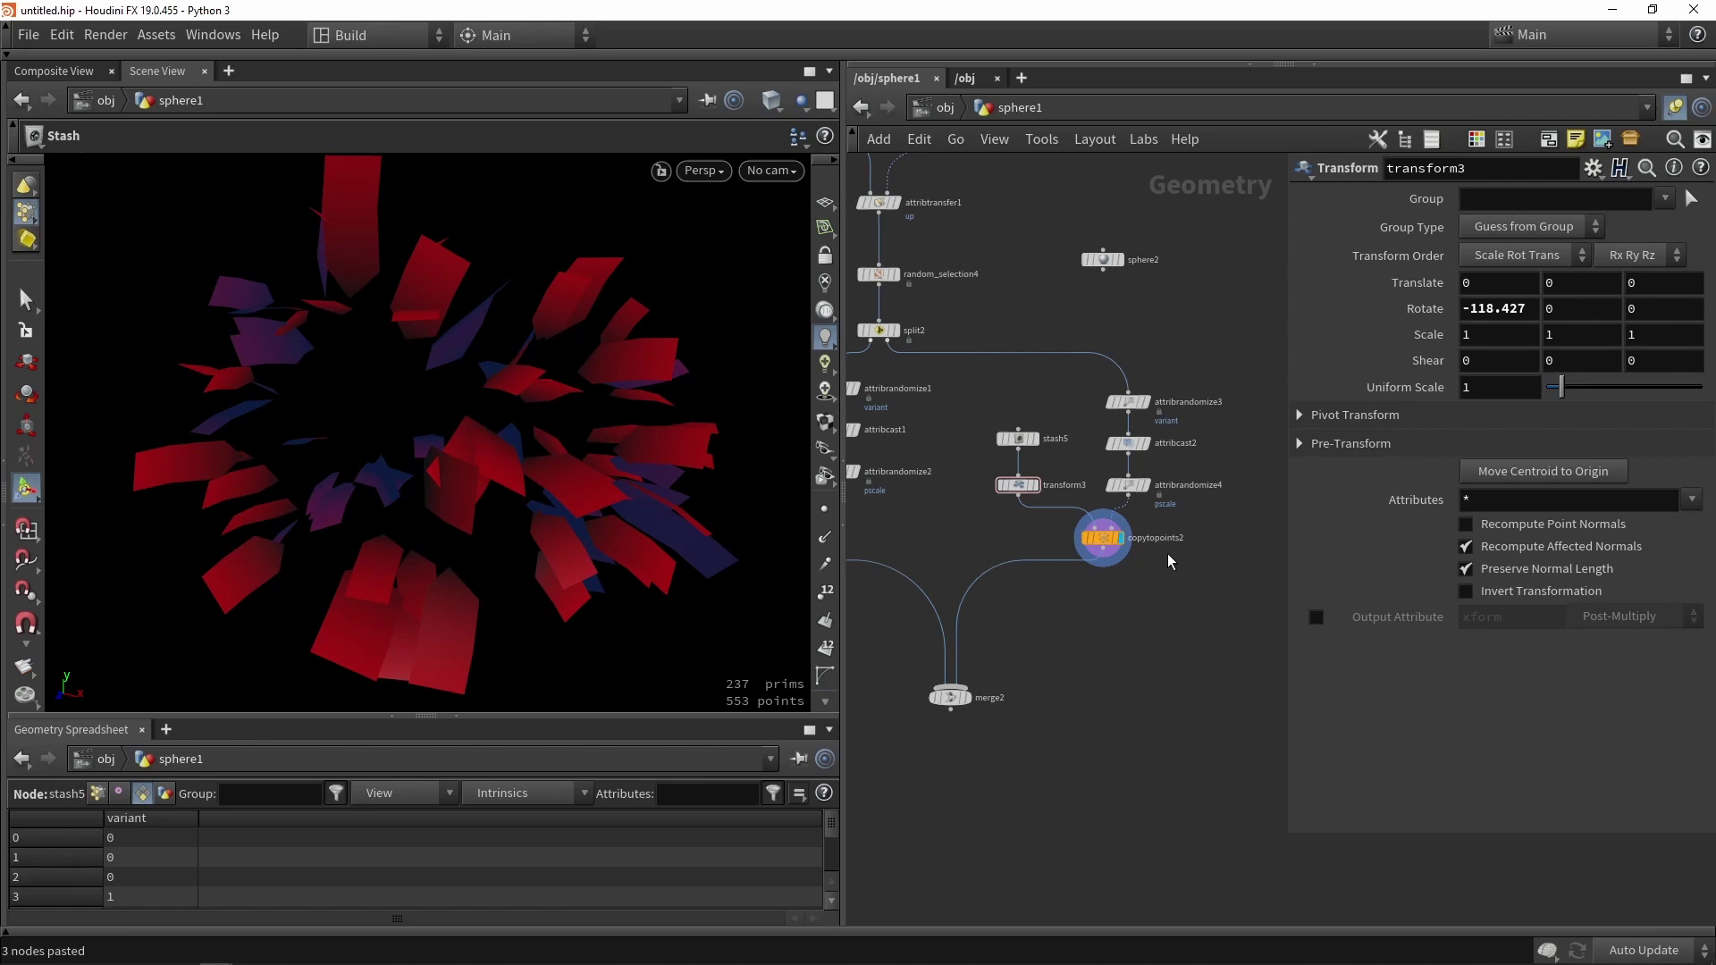
# - Display merge2 and set random_selection4's ratio to 0.197
pyautogui.moveTo(1167, 589); pyautogui.dragTo(1126, 627, button='middle')
pyautogui.click(928, 736)
pyautogui.scroll(-5, 585, 450)
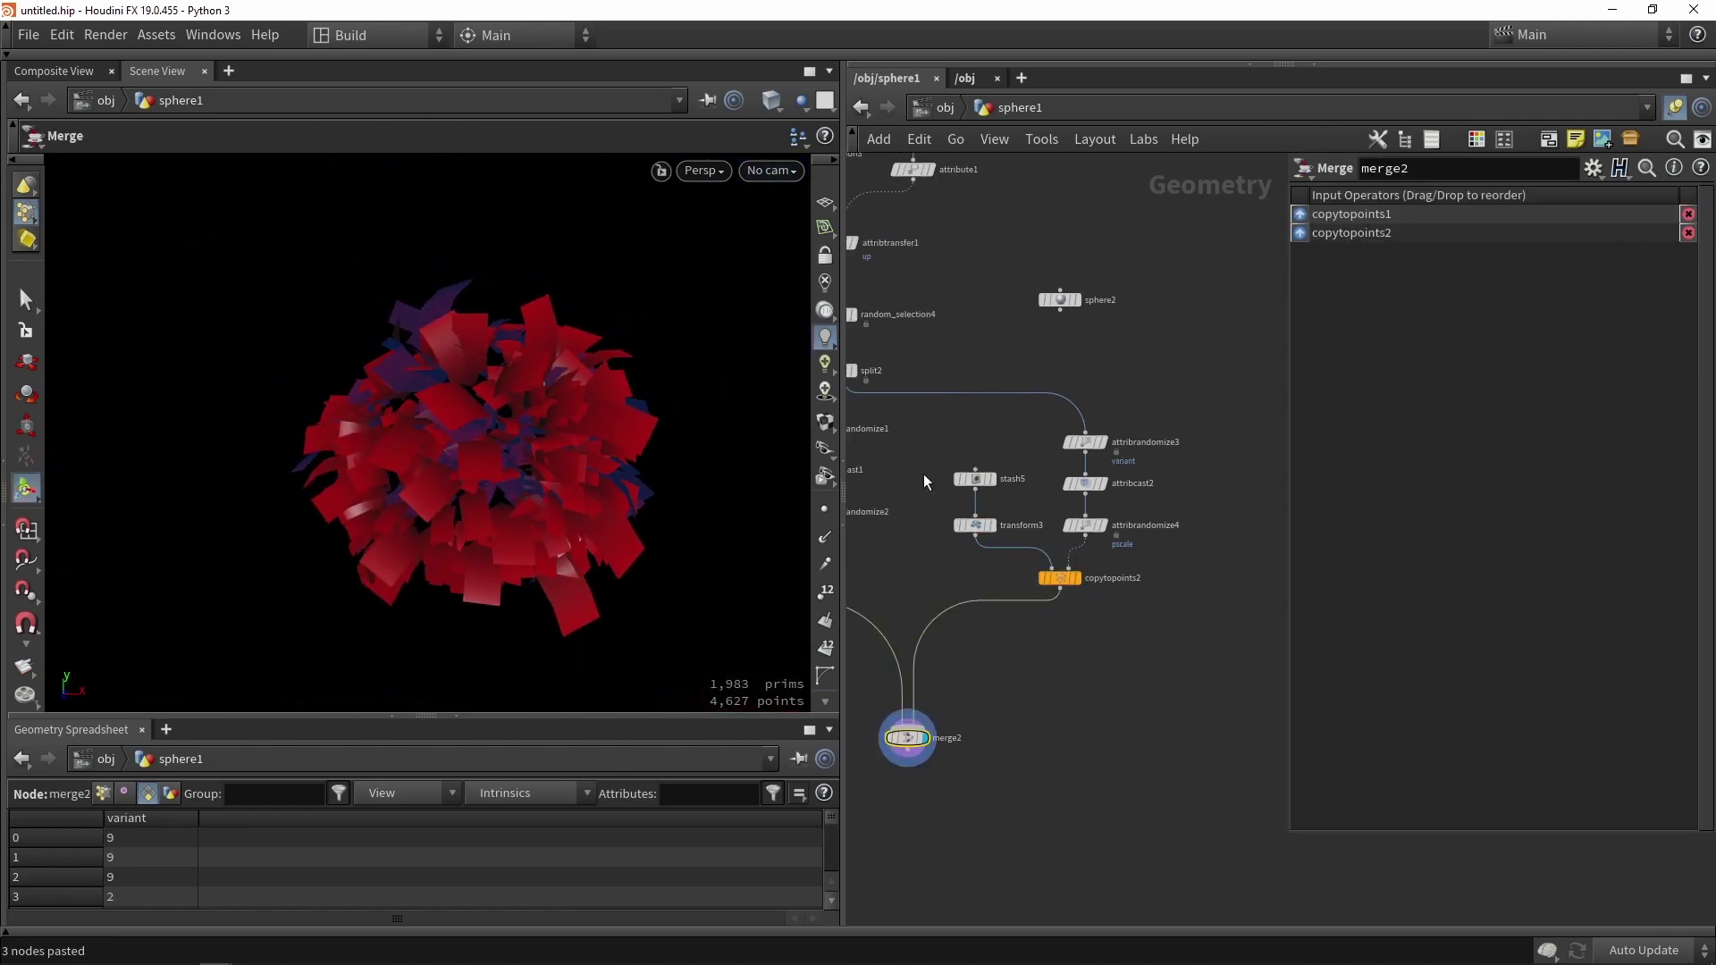
pyautogui.moveTo(932, 432); pyautogui.dragTo(1058, 488, button='middle')
pyautogui.click(966, 374)
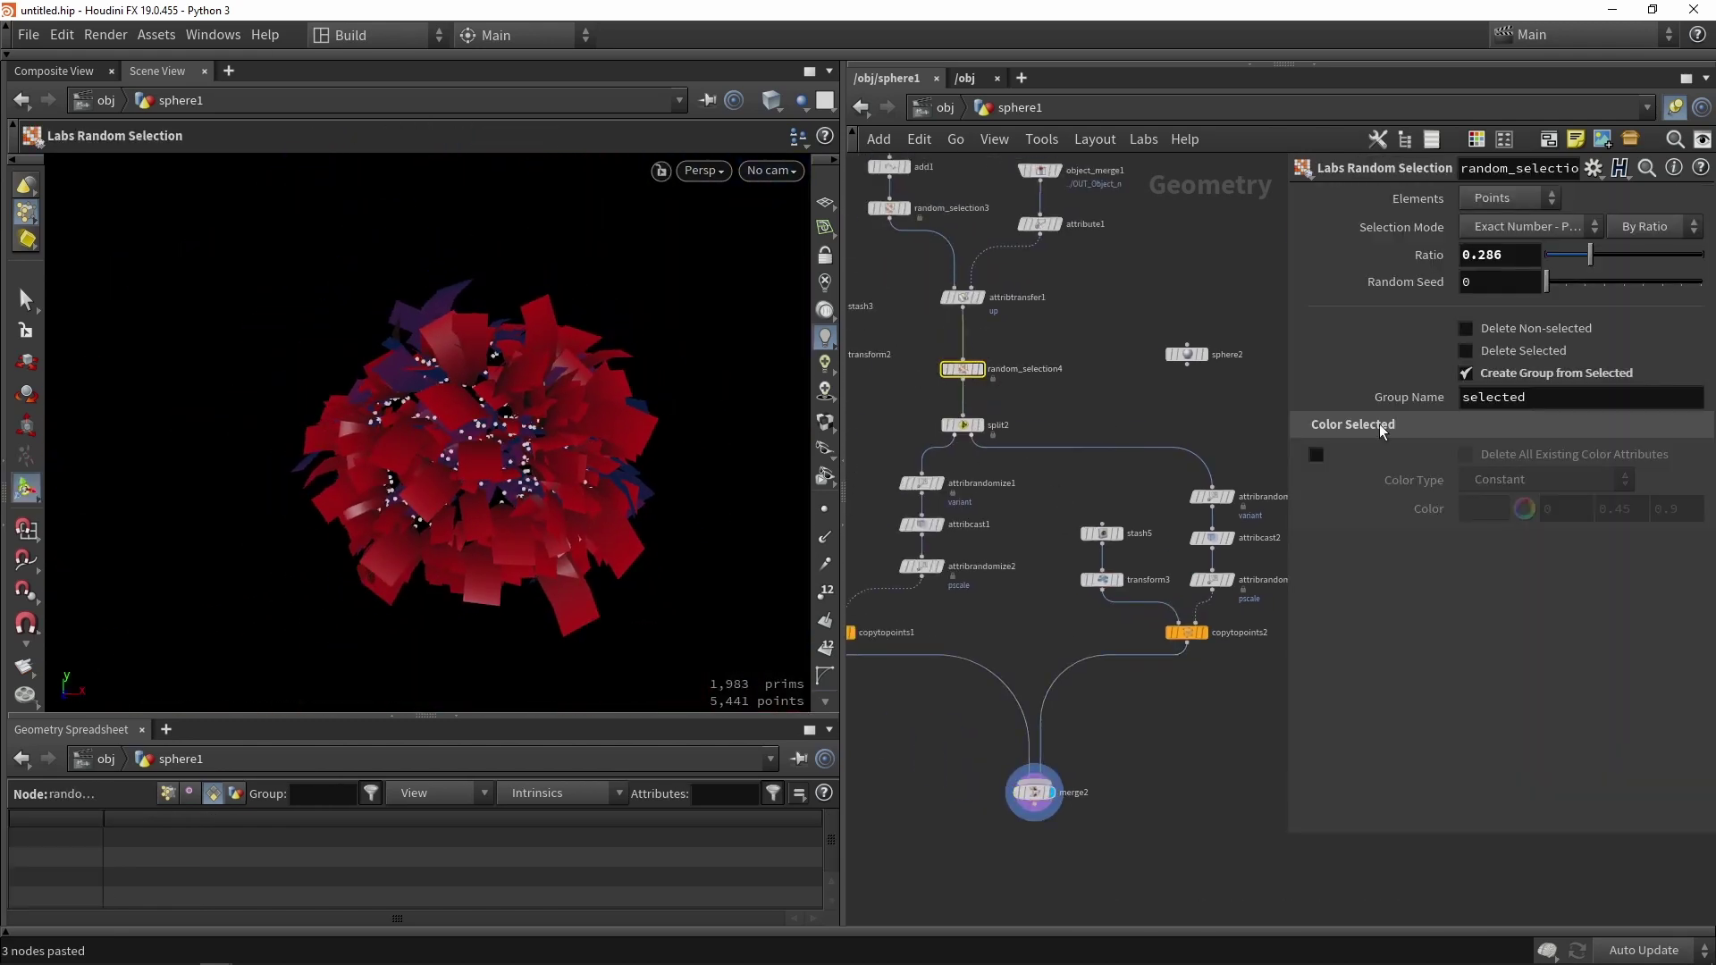
pyautogui.moveTo(1577, 270); pyautogui.dragTo(1577, 260)
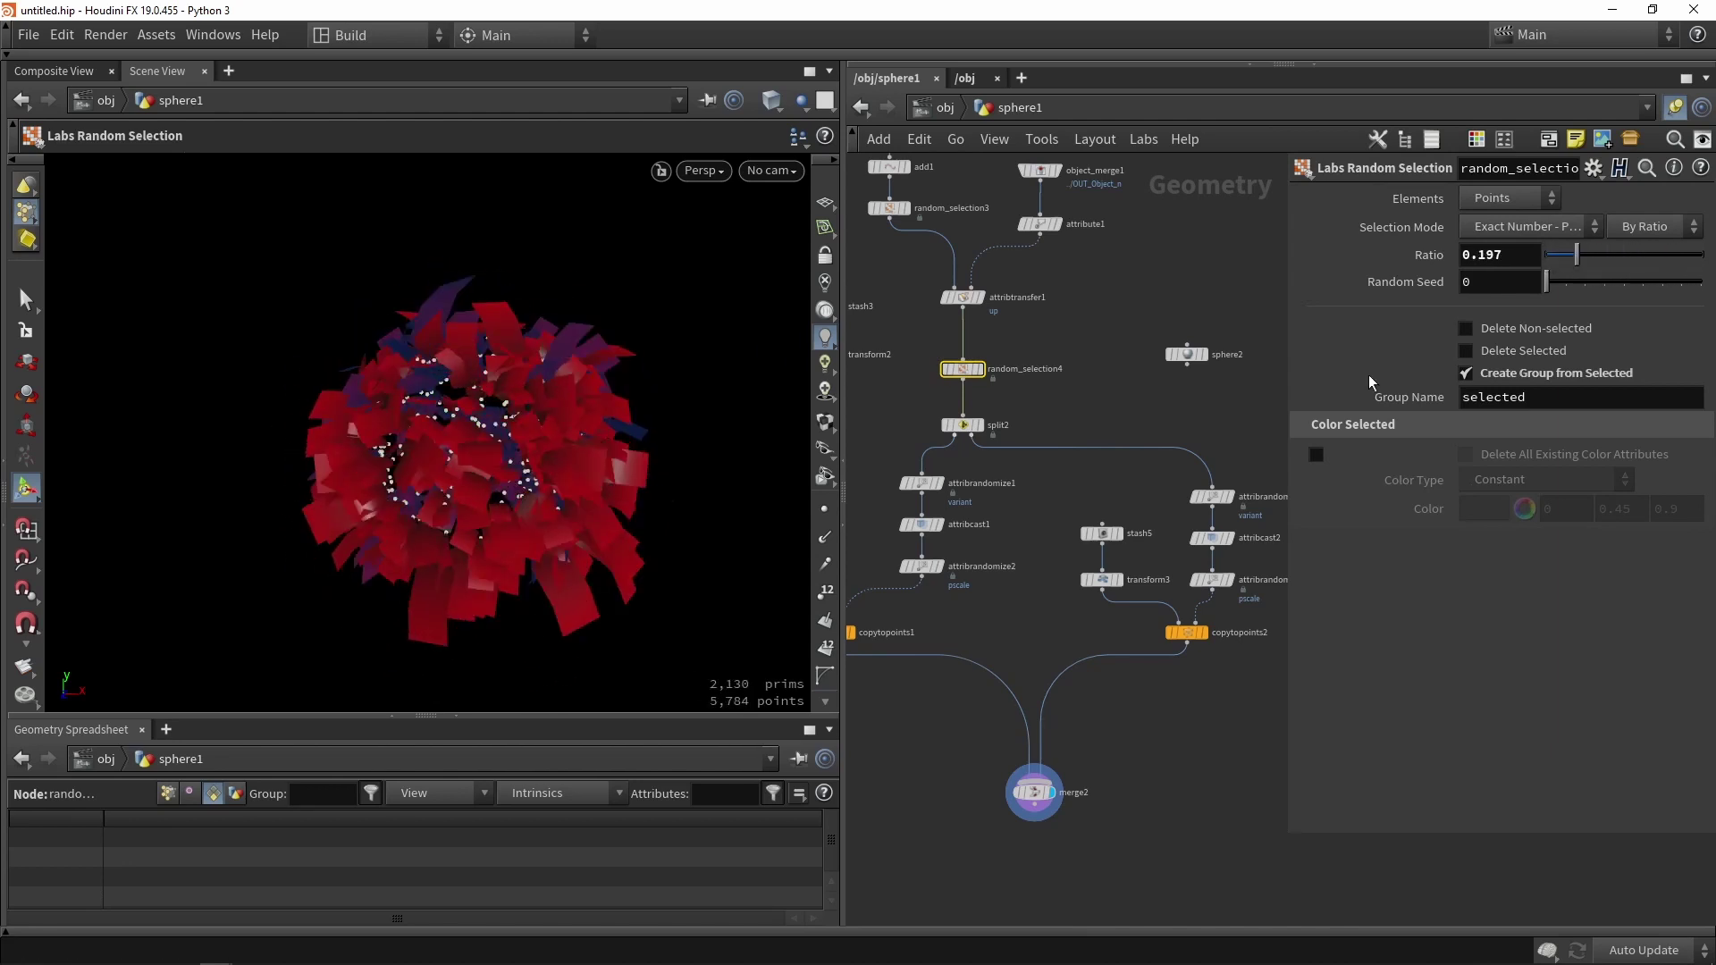
# - Add a Point Jitter node between split2's second output and attribrandomize3
pyautogui.press('Tab')
pyautogui.write('ji')
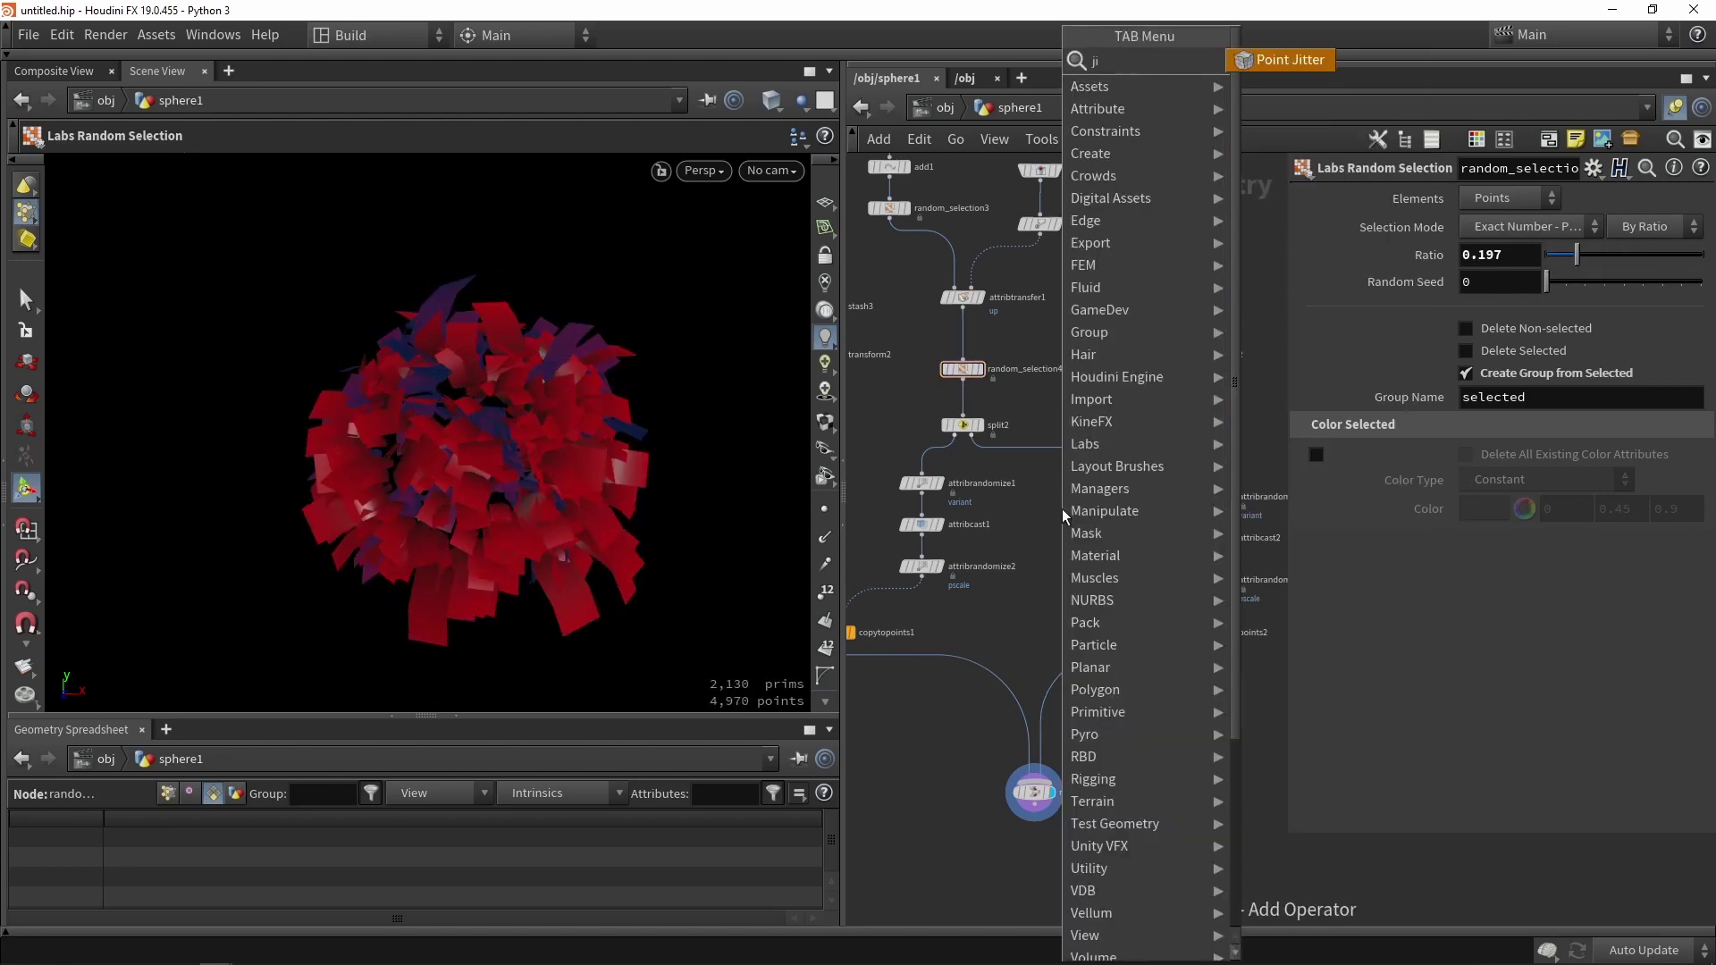
pyautogui.press('Return')
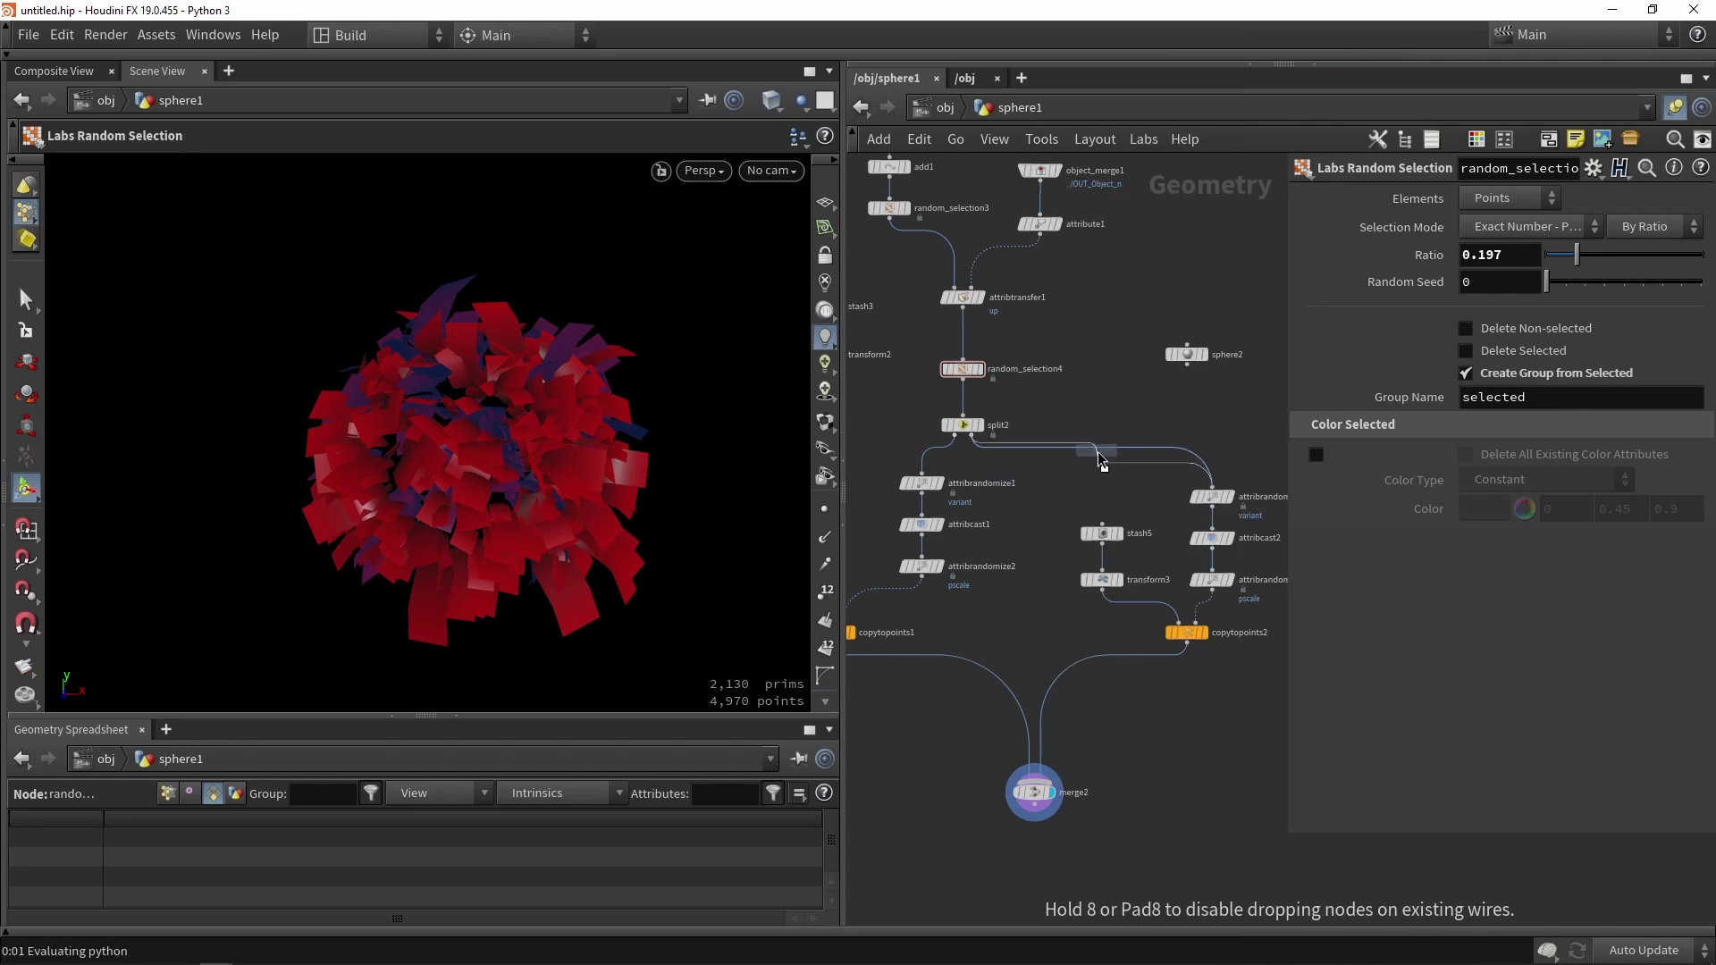
pyautogui.click(1105, 458)
pyautogui.scroll(2, 1108, 451)
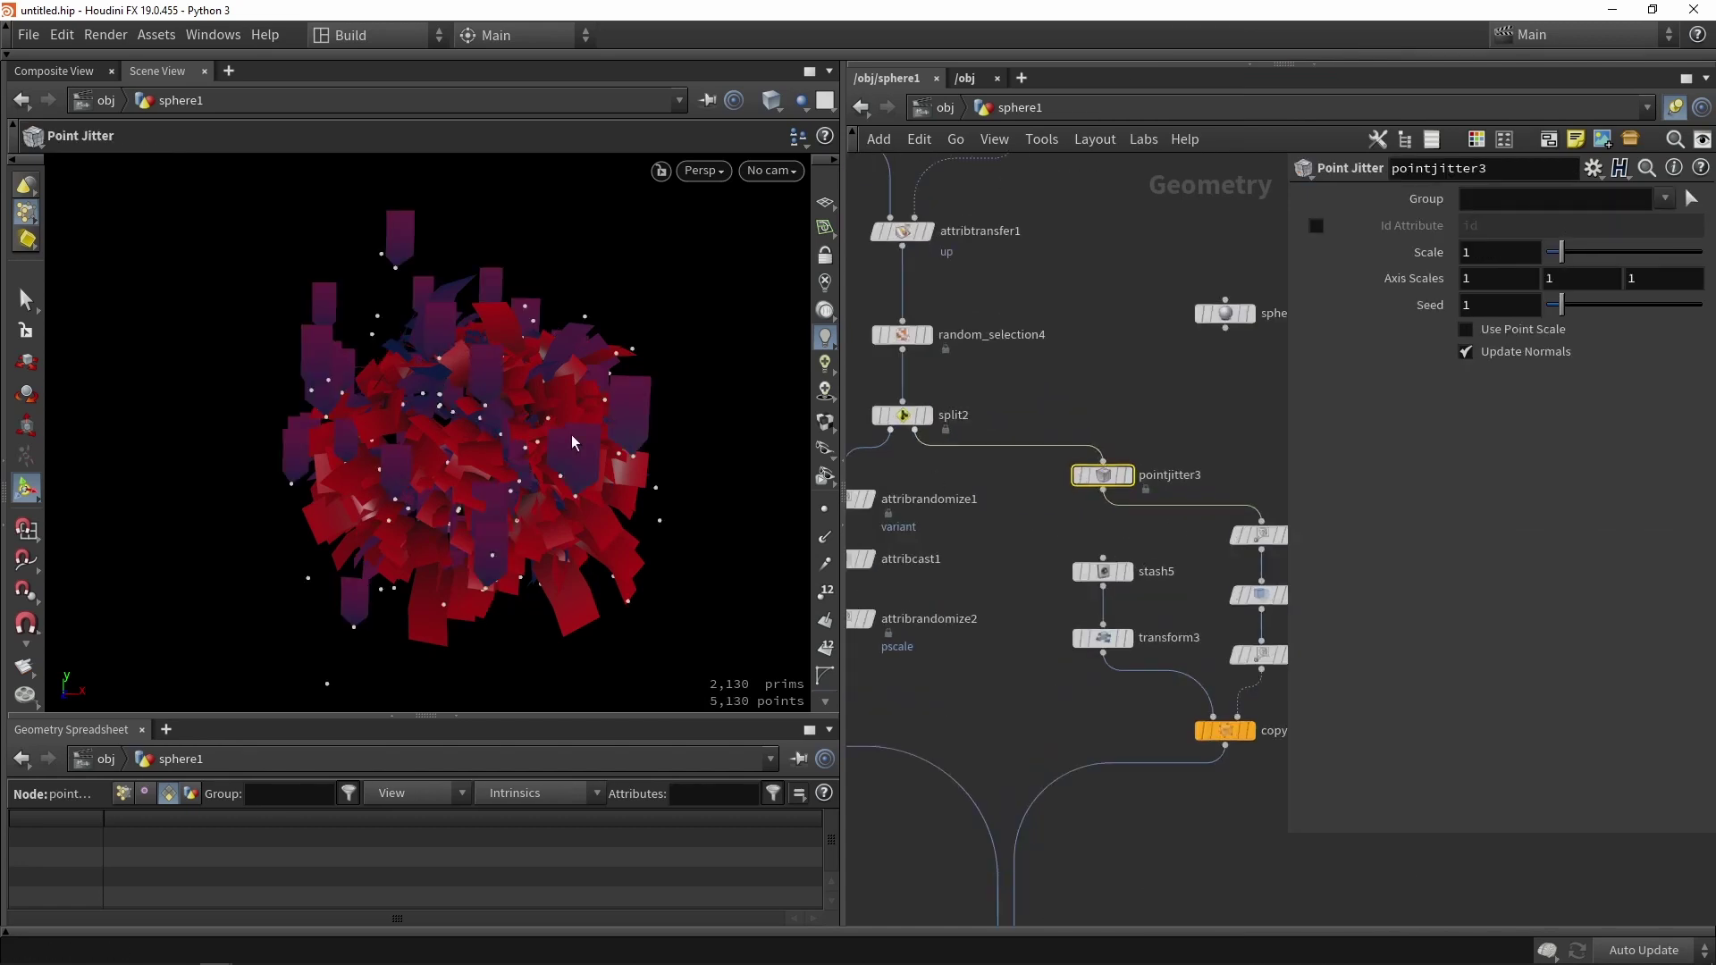
# - Try a scale of 3.24 on pointjitter3, reset it to the default, and turn off Update Normals
pyautogui.moveTo(1561, 251); pyautogui.dragTo(1596, 236)
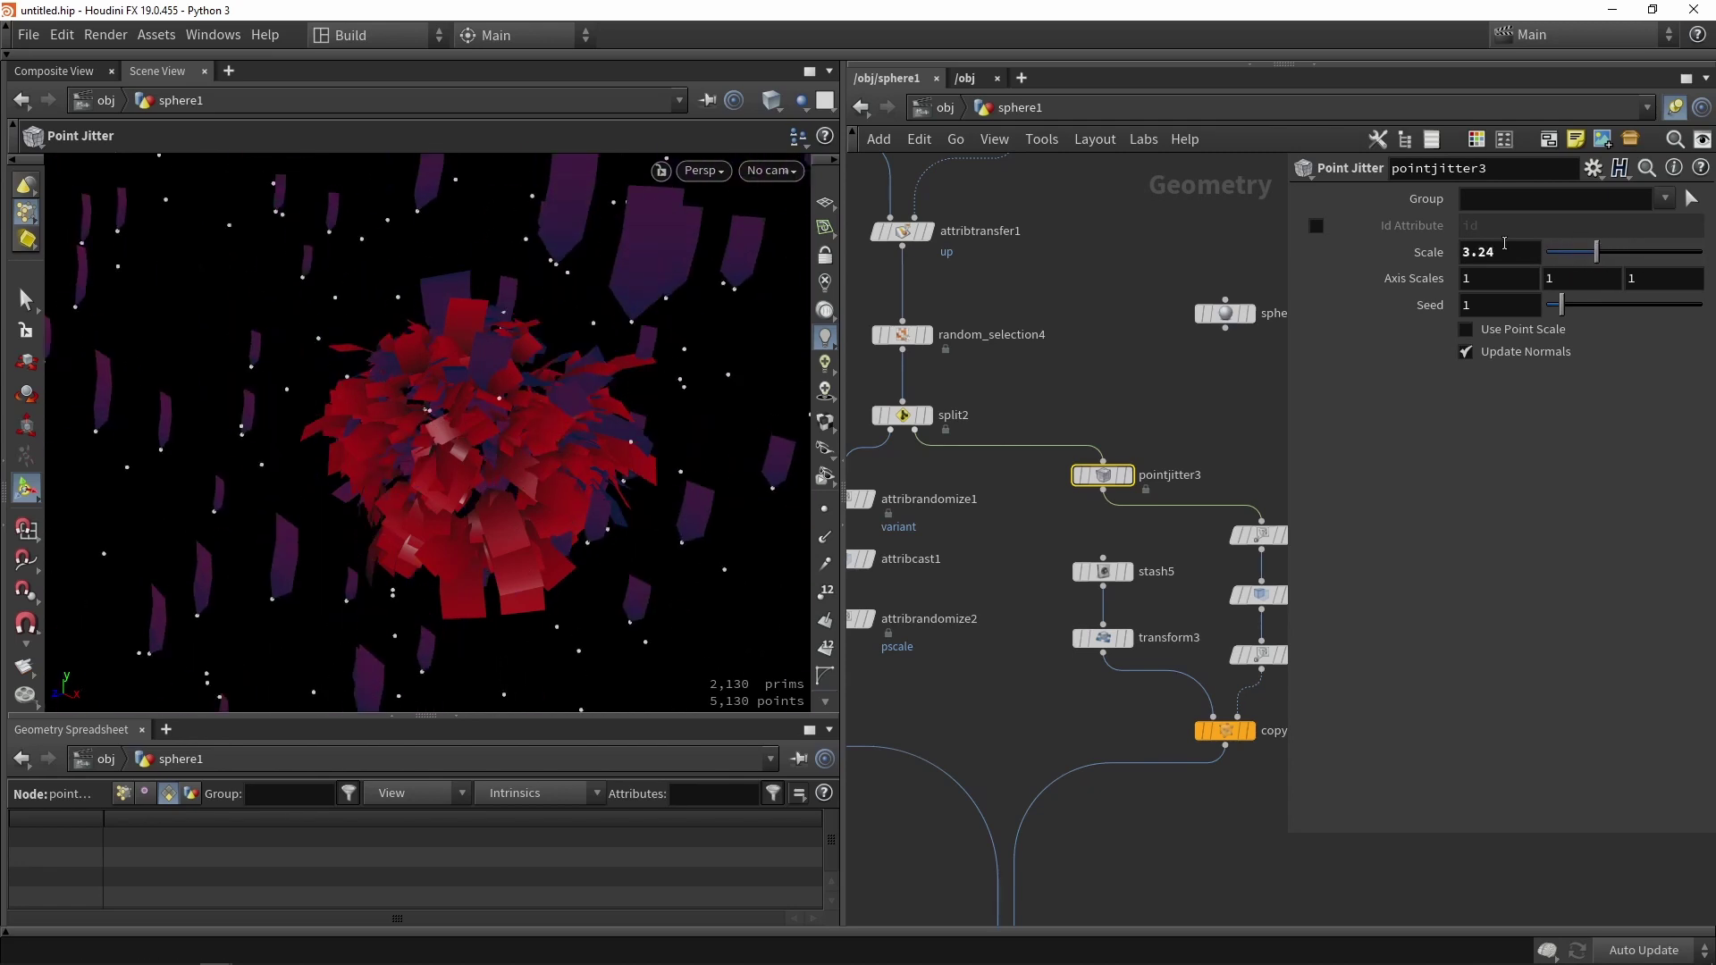
pyautogui.keyDown('ctrl'); pyautogui.middleClick(1500, 247); pyautogui.keyUp('ctrl')
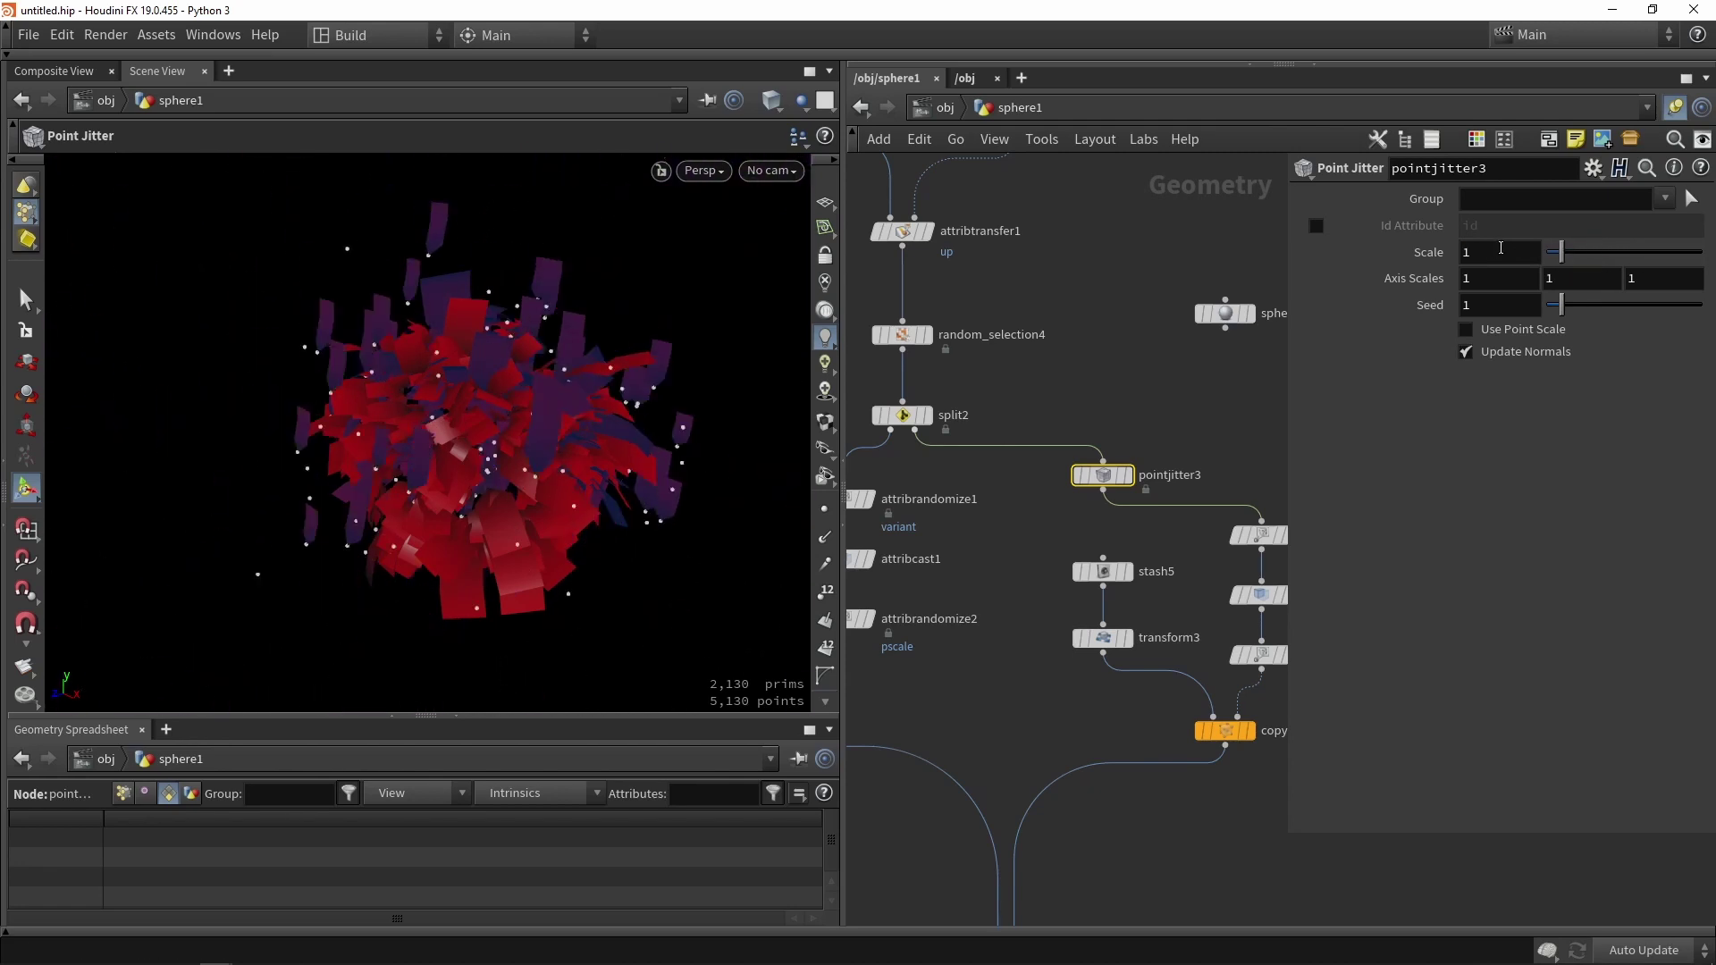
pyautogui.click(1550, 354)
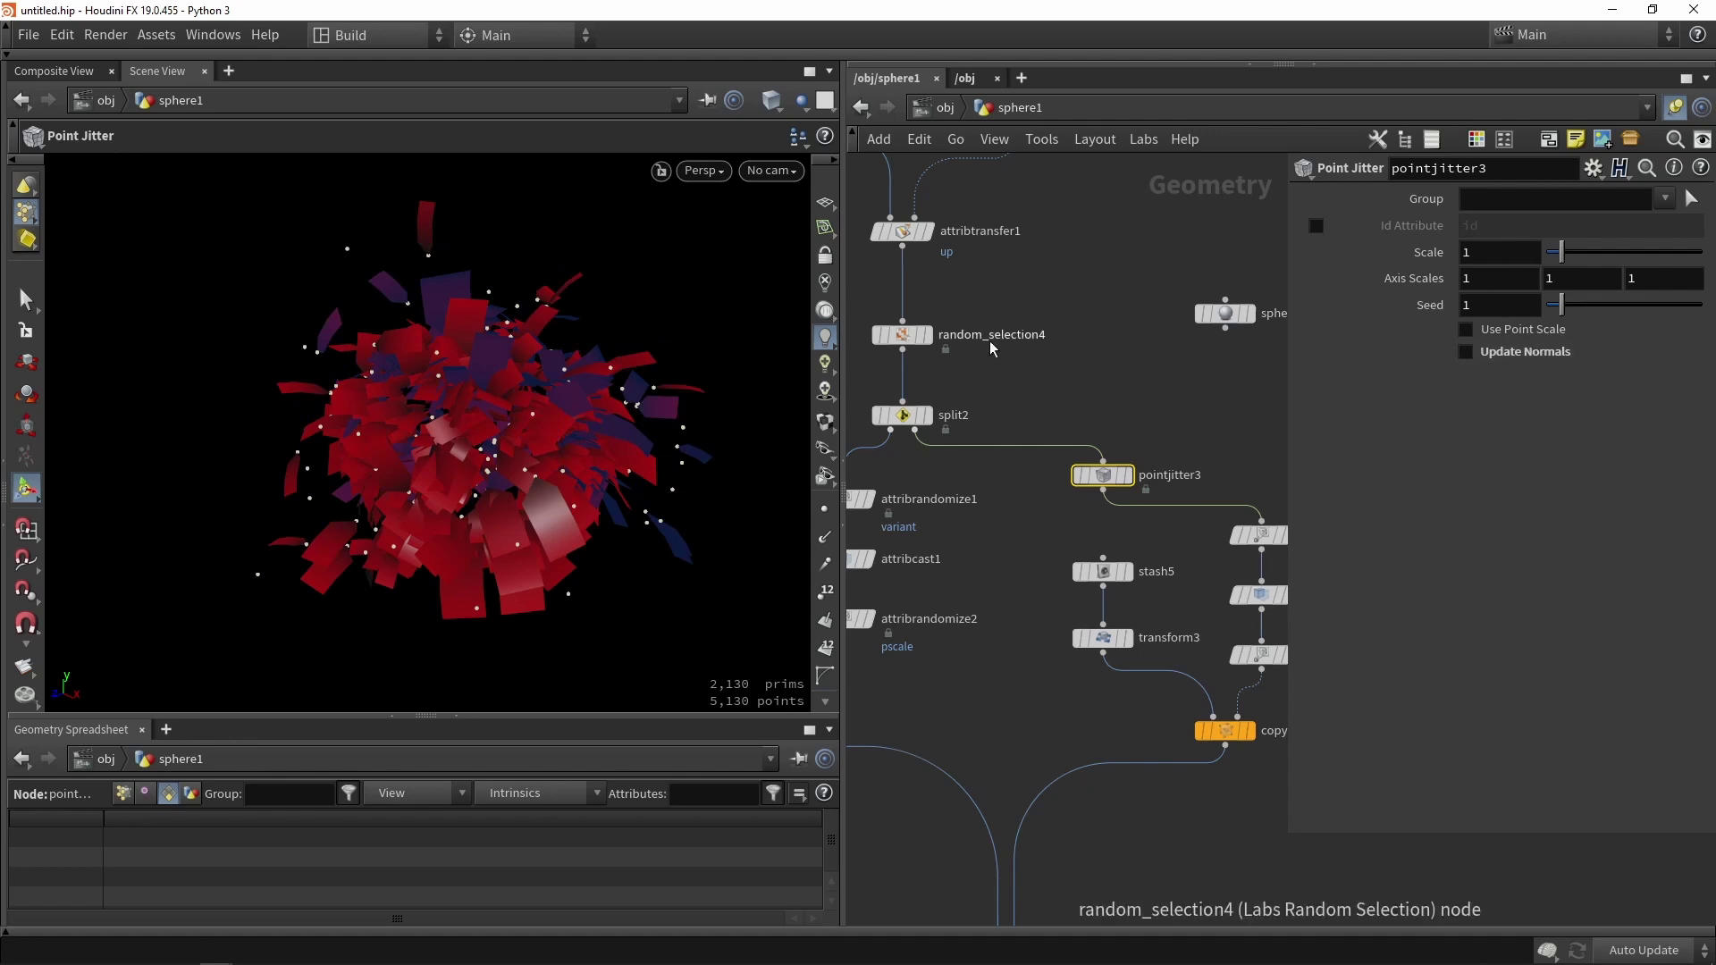
# - Set pointjitter3's seed to 5.55 and its scale to 0.1, undoing the extra seed adjustment
pyautogui.moveTo(1562, 254); pyautogui.dragTo(1633, 310)
pyautogui.moveTo(652, 371)
pyautogui.keyDown('alt'); pyautogui.mouseDown()
pyautogui.moveTo(572, 357)
pyautogui.moveTo(613, 335)
pyautogui.moveTo(674, 349)
pyautogui.mouseUp(); pyautogui.keyUp('alt')
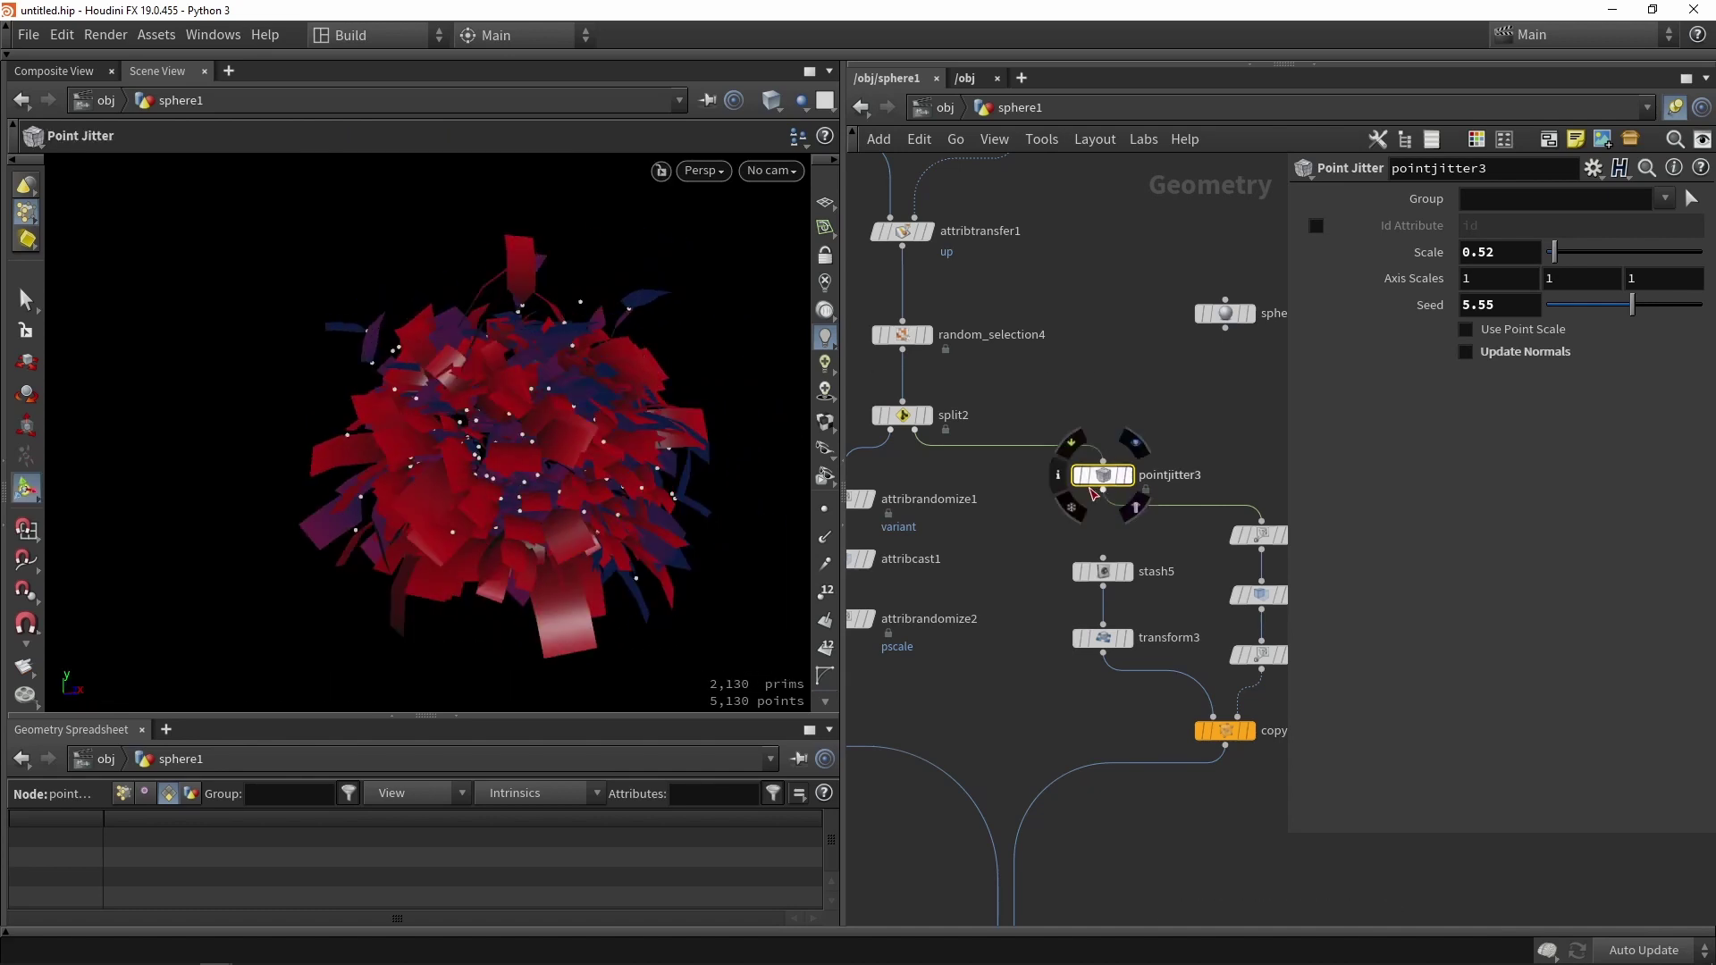
pyautogui.scroll(3, 1086, 483)
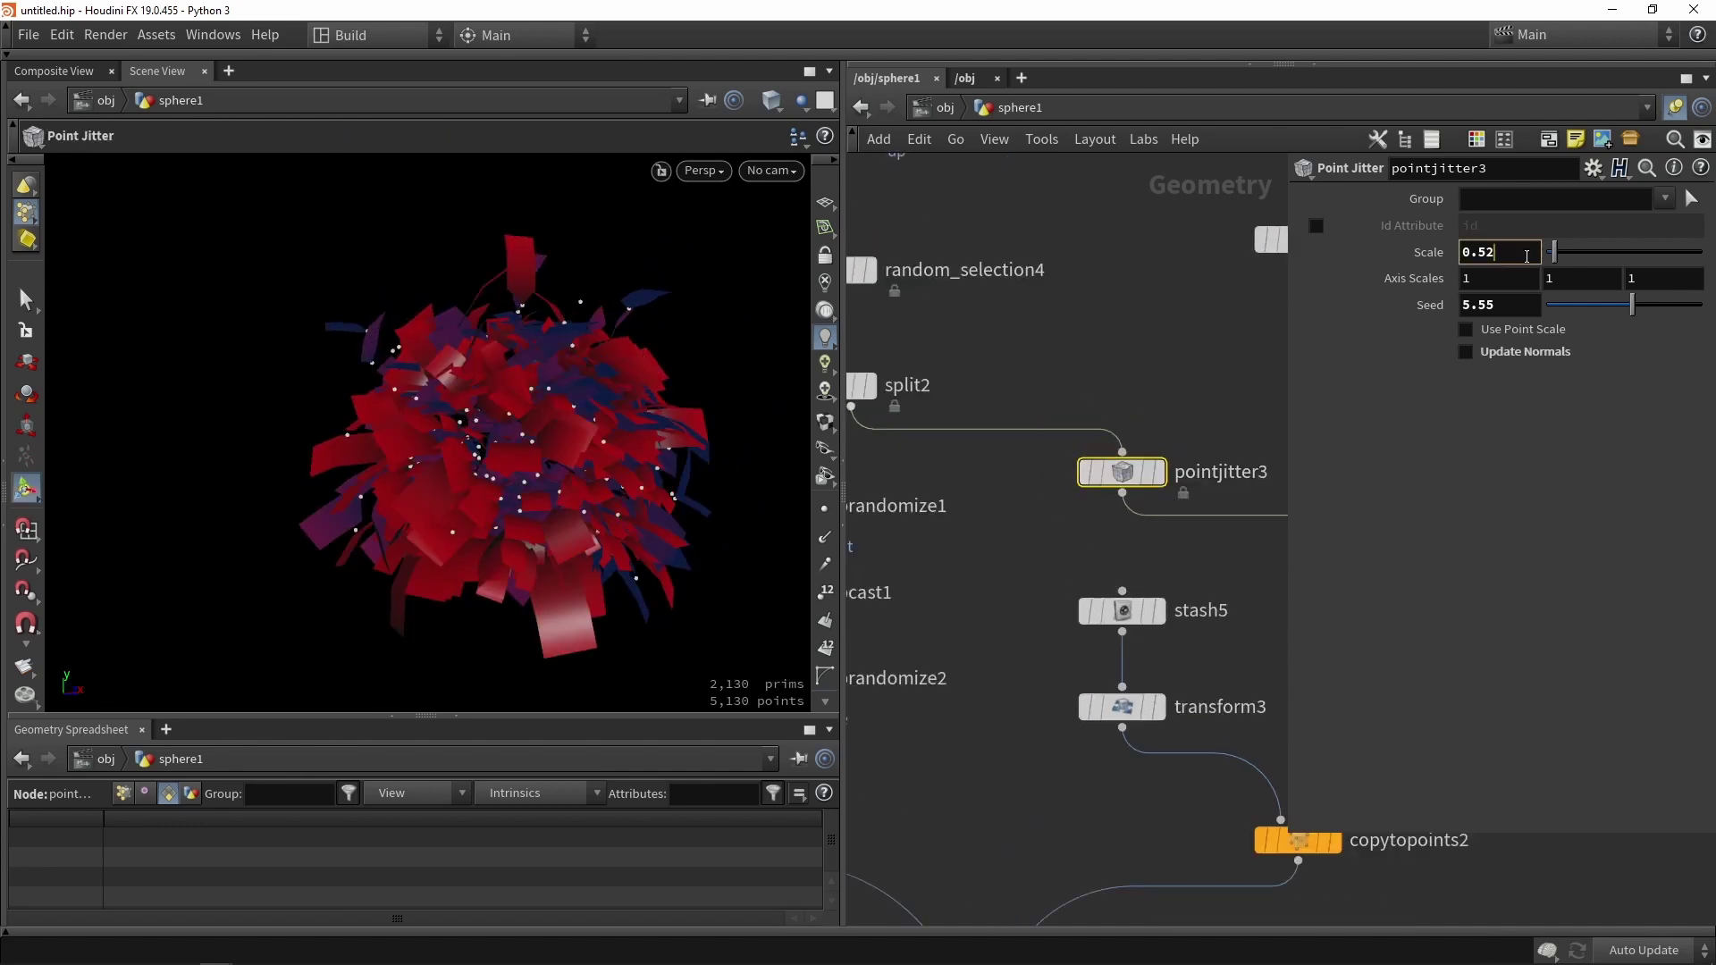
pyautogui.press('Return')
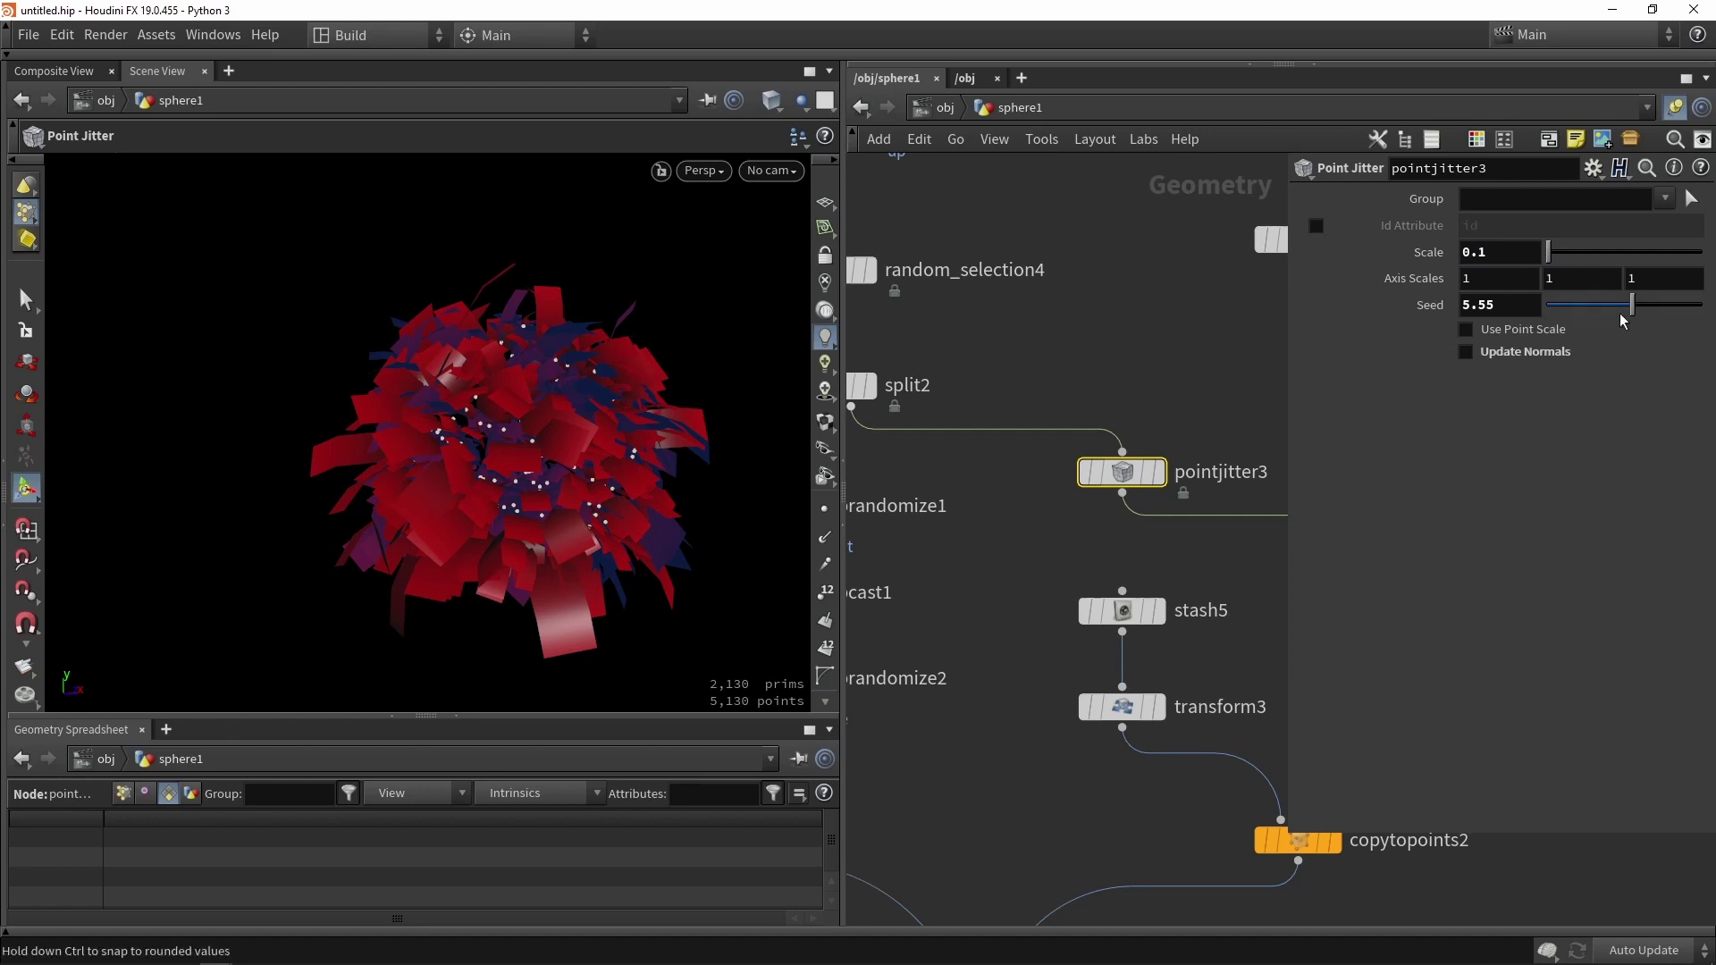
pyautogui.moveTo(1624, 320)
pyautogui.mouseDown()
pyautogui.moveTo(1674, 304)
pyautogui.moveTo(1614, 304)
pyautogui.moveTo(1632, 310)
pyautogui.mouseUp()
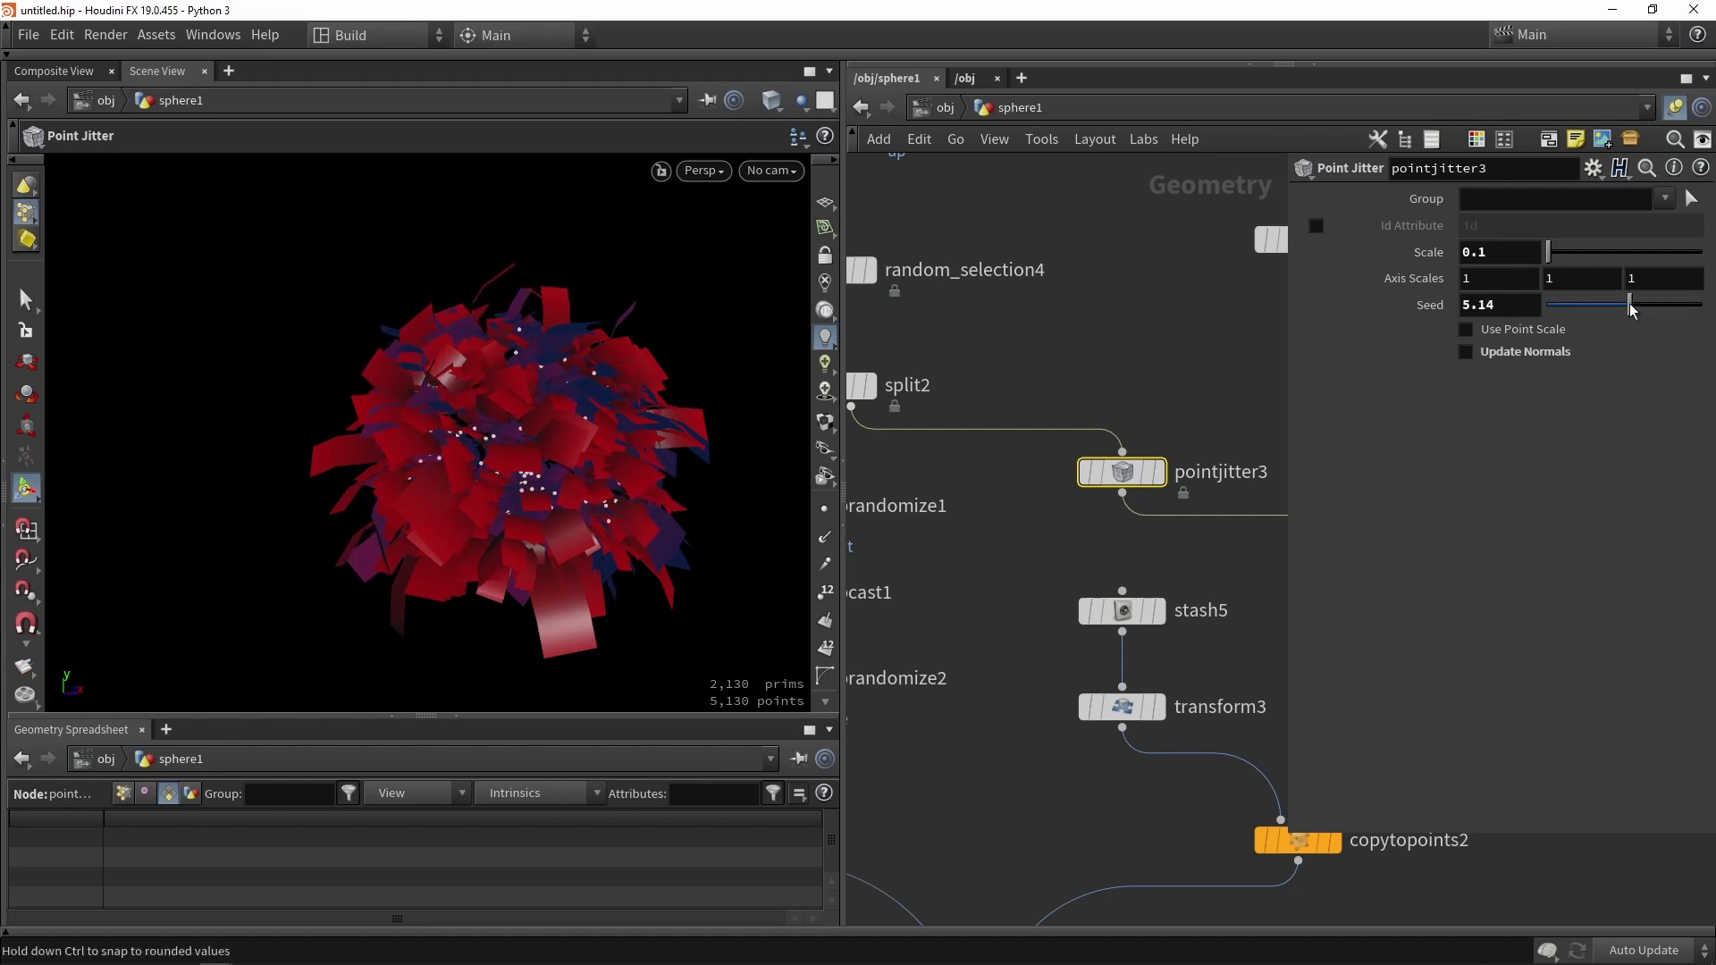
pyautogui.hotkey('ctrl', 'z')
# - Add a new Merge node in the empty area below the branch and leaf networks
pyautogui.scroll(-5, 1137, 318)
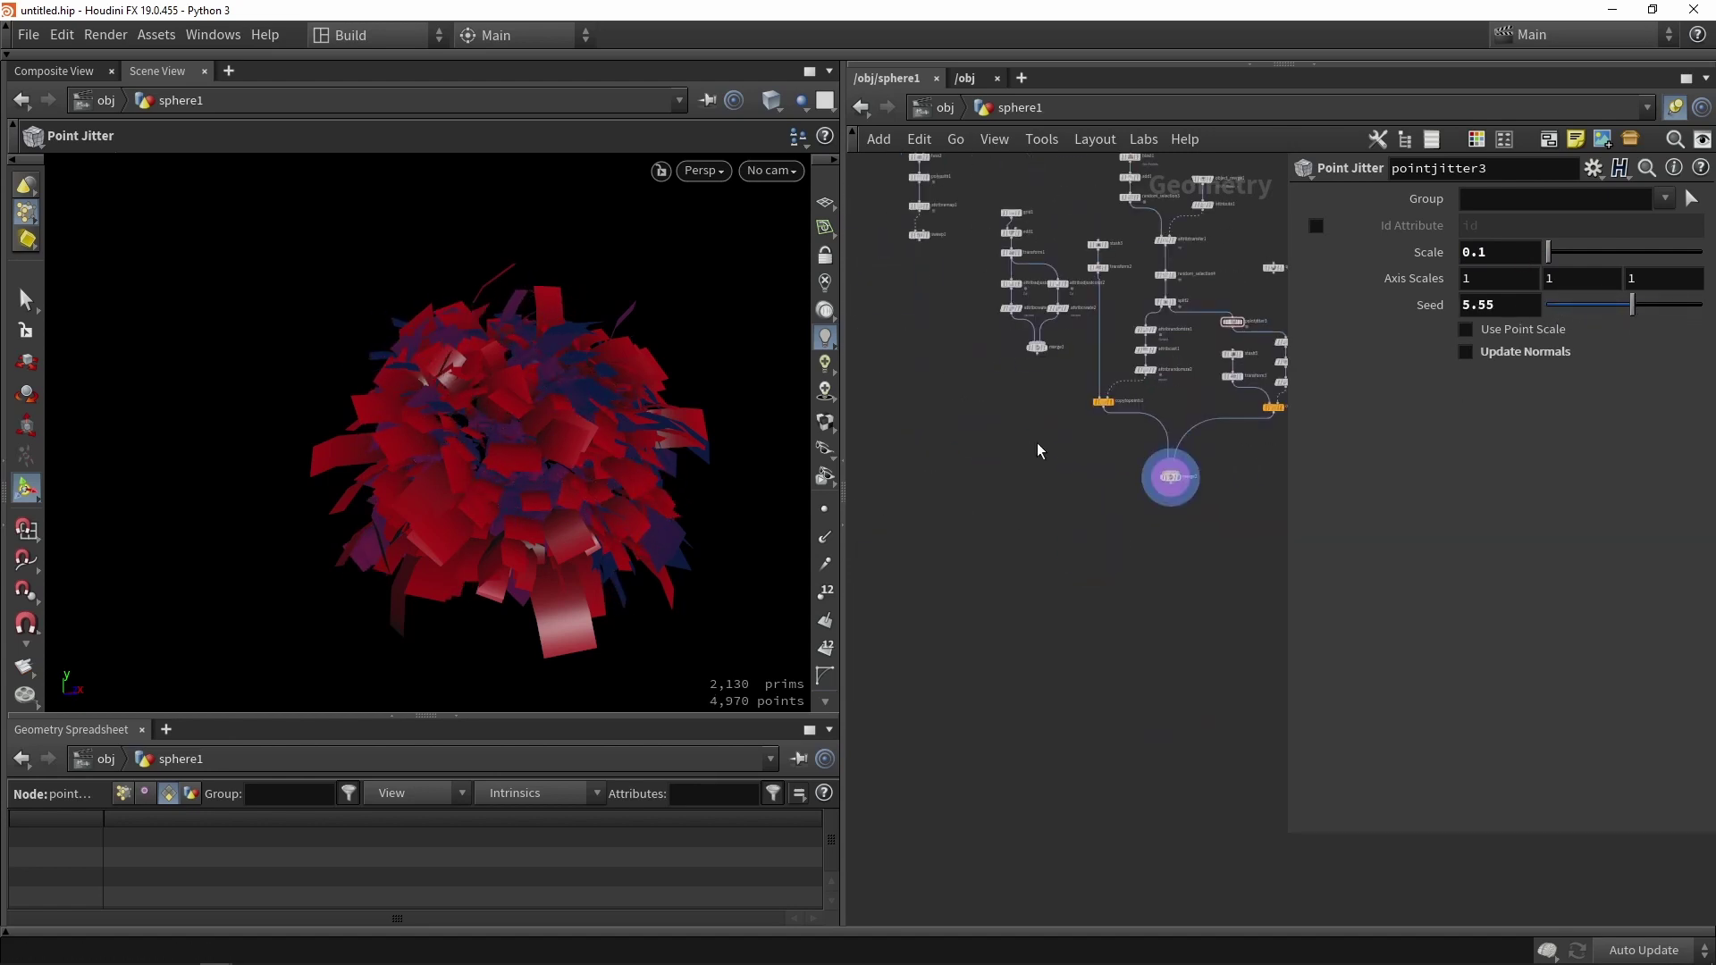
pyautogui.moveTo(1037, 445); pyautogui.dragTo(1005, 484, button='middle')
pyautogui.press('Tab')
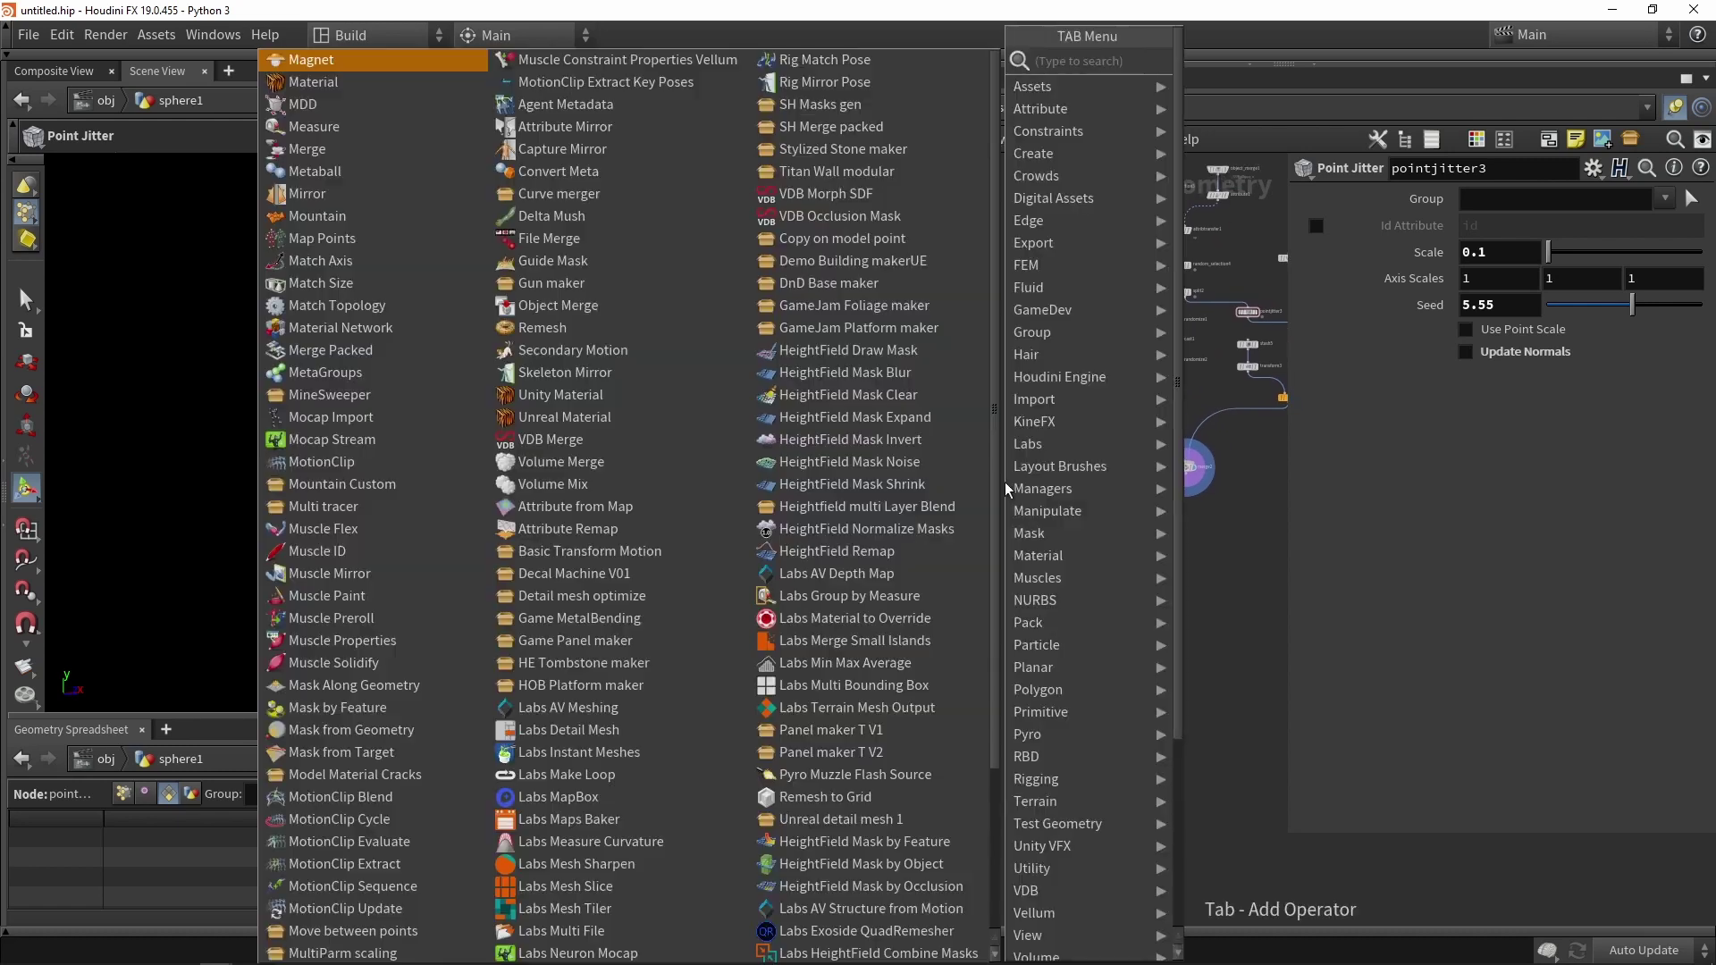
pyautogui.write('merge')
pyautogui.press('Return')
pyautogui.click(937, 594)
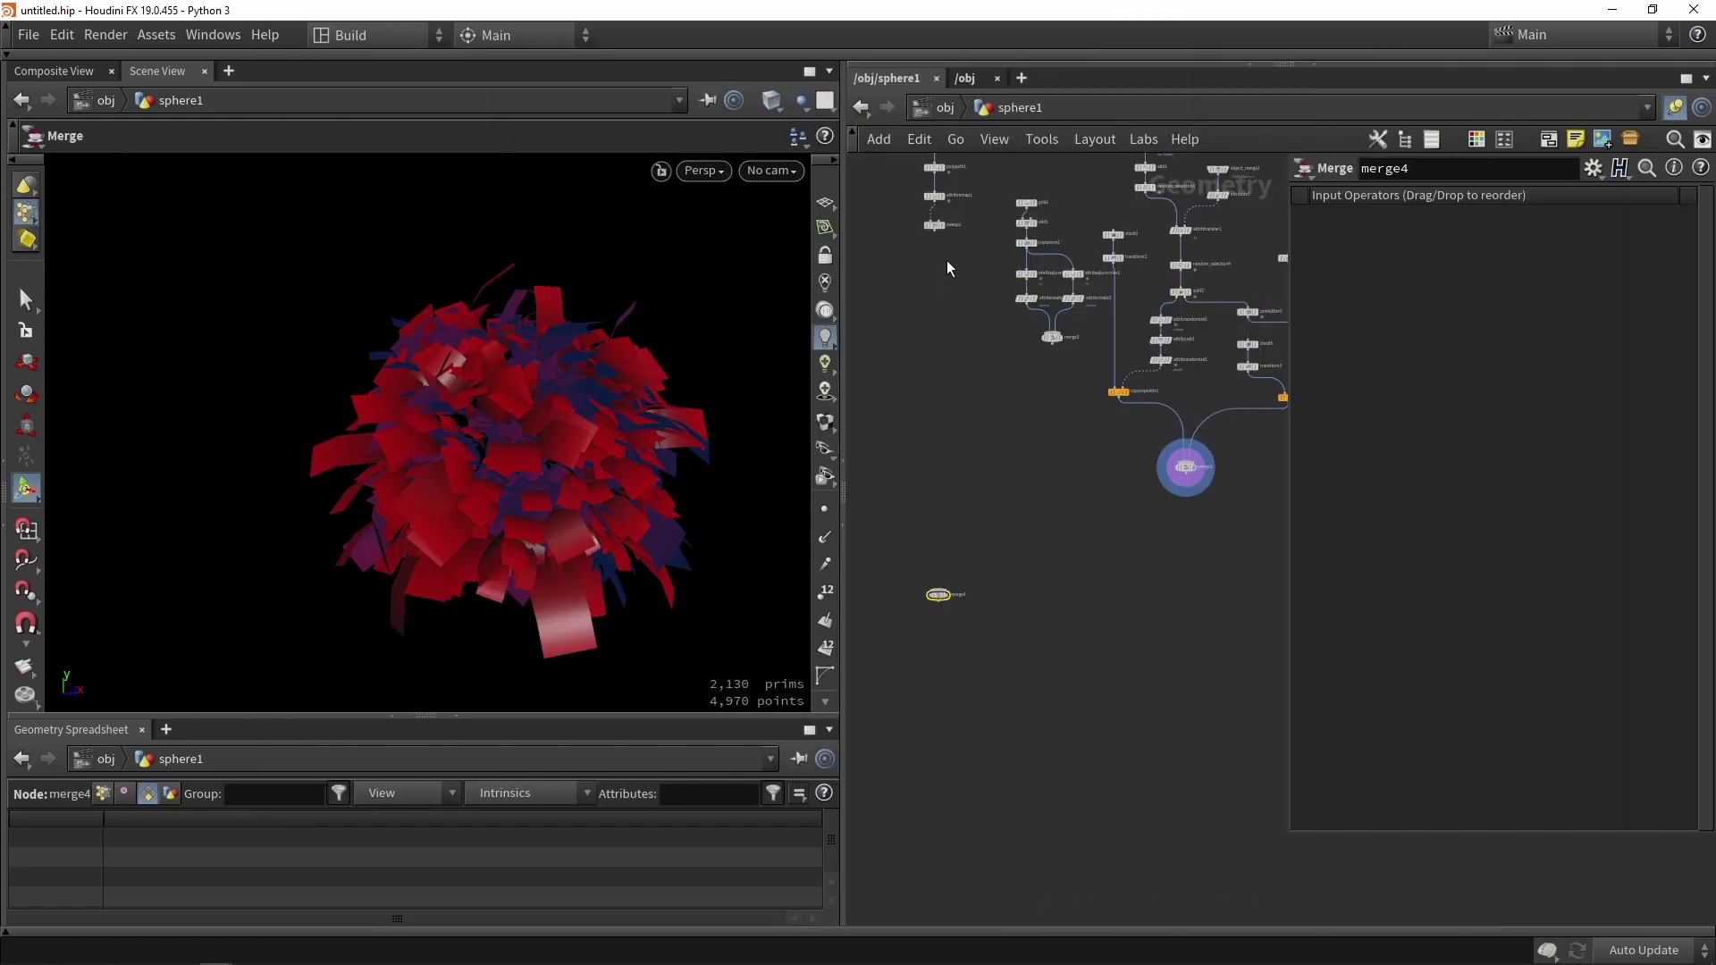
# - Connect sweep1 and merge2 into merge4 to combine the branches with the leaves
pyautogui.scroll(4, 941, 252)
pyautogui.click(927, 217)
pyautogui.moveTo(964, 636); pyautogui.dragTo(980, 536, button='middle')
pyautogui.click(958, 722)
pyautogui.moveTo(1127, 615); pyautogui.dragTo(1142, 575, button='middle')
pyautogui.click(1242, 514)
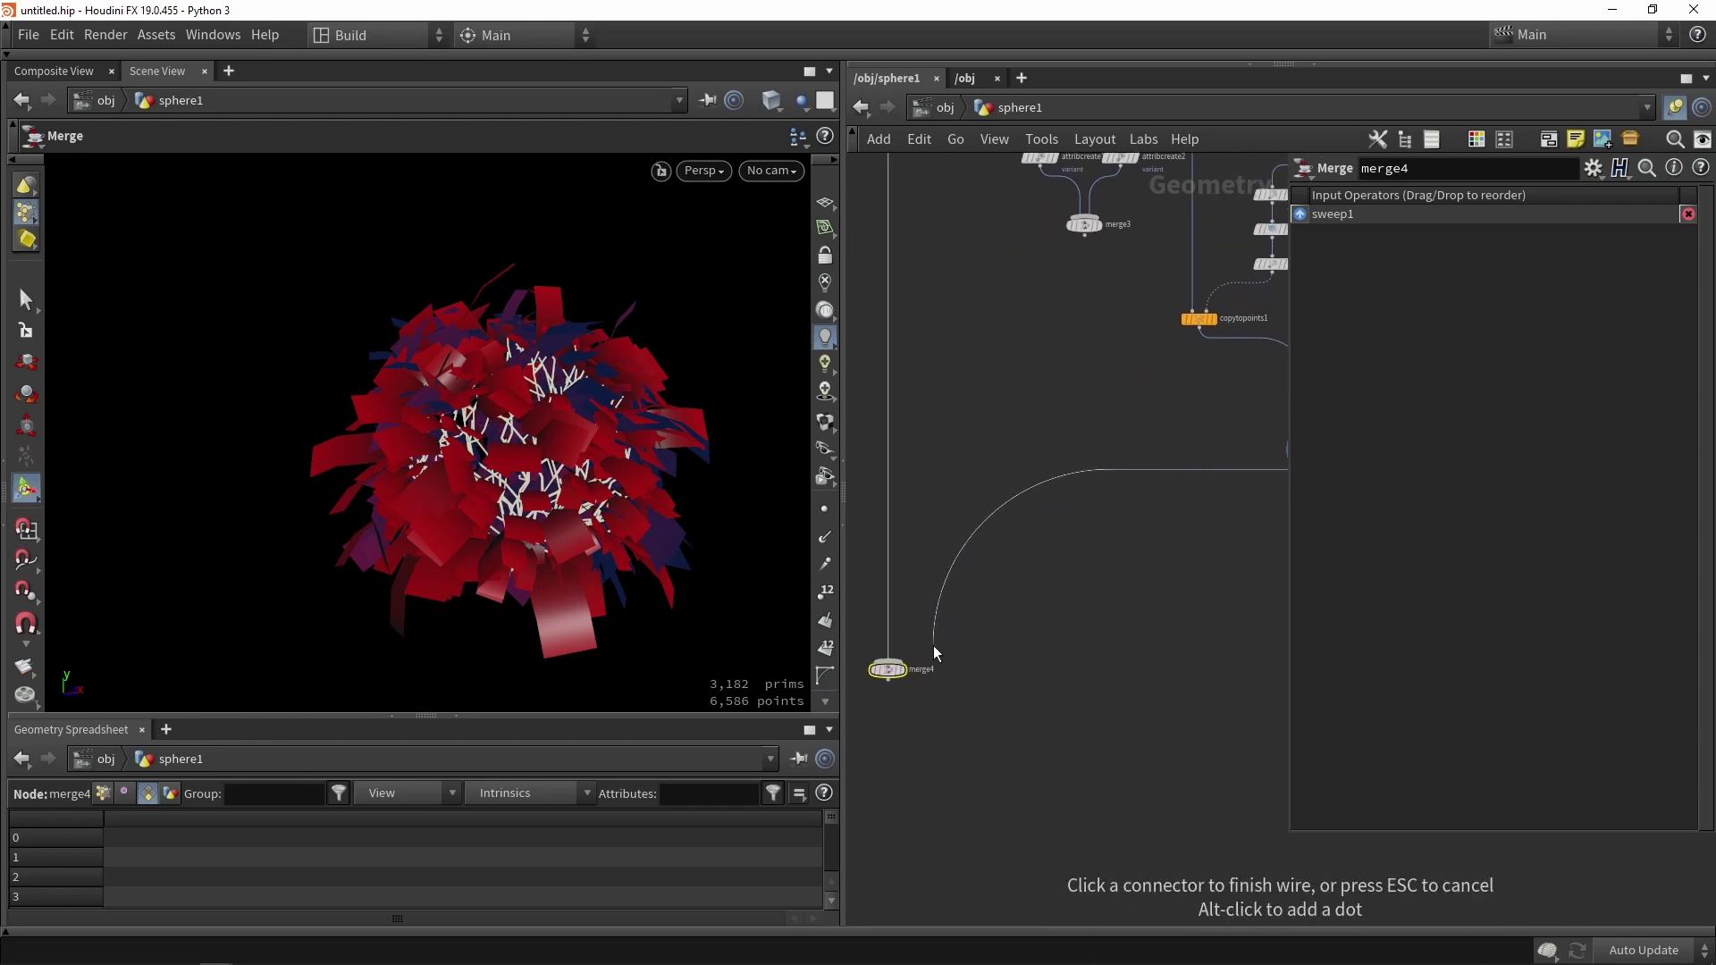
pyautogui.moveTo(933, 645)
pyautogui.mouseDown()
pyautogui.moveTo(906, 669)
pyautogui.moveTo(946, 673)
pyautogui.mouseUp()
# - Collapse the geometry spreadsheet to enlarge the viewport, and inspect the merged branches and leaves from several angles
pyautogui.click(457, 719)
pyautogui.keyDown('alt'); pyautogui.moveTo(465, 572); pyautogui.dragTo(361, 356); pyautogui.keyUp('alt')
pyautogui.scroll(6, 602, 521)
pyautogui.moveTo(601, 521)
pyautogui.mouseDown()
pyautogui.moveTo(695, 496)
pyautogui.moveTo(587, 517)
pyautogui.mouseUp()
pyautogui.scroll(-6, 585, 516)
pyautogui.scroll(-8, 569, 503)
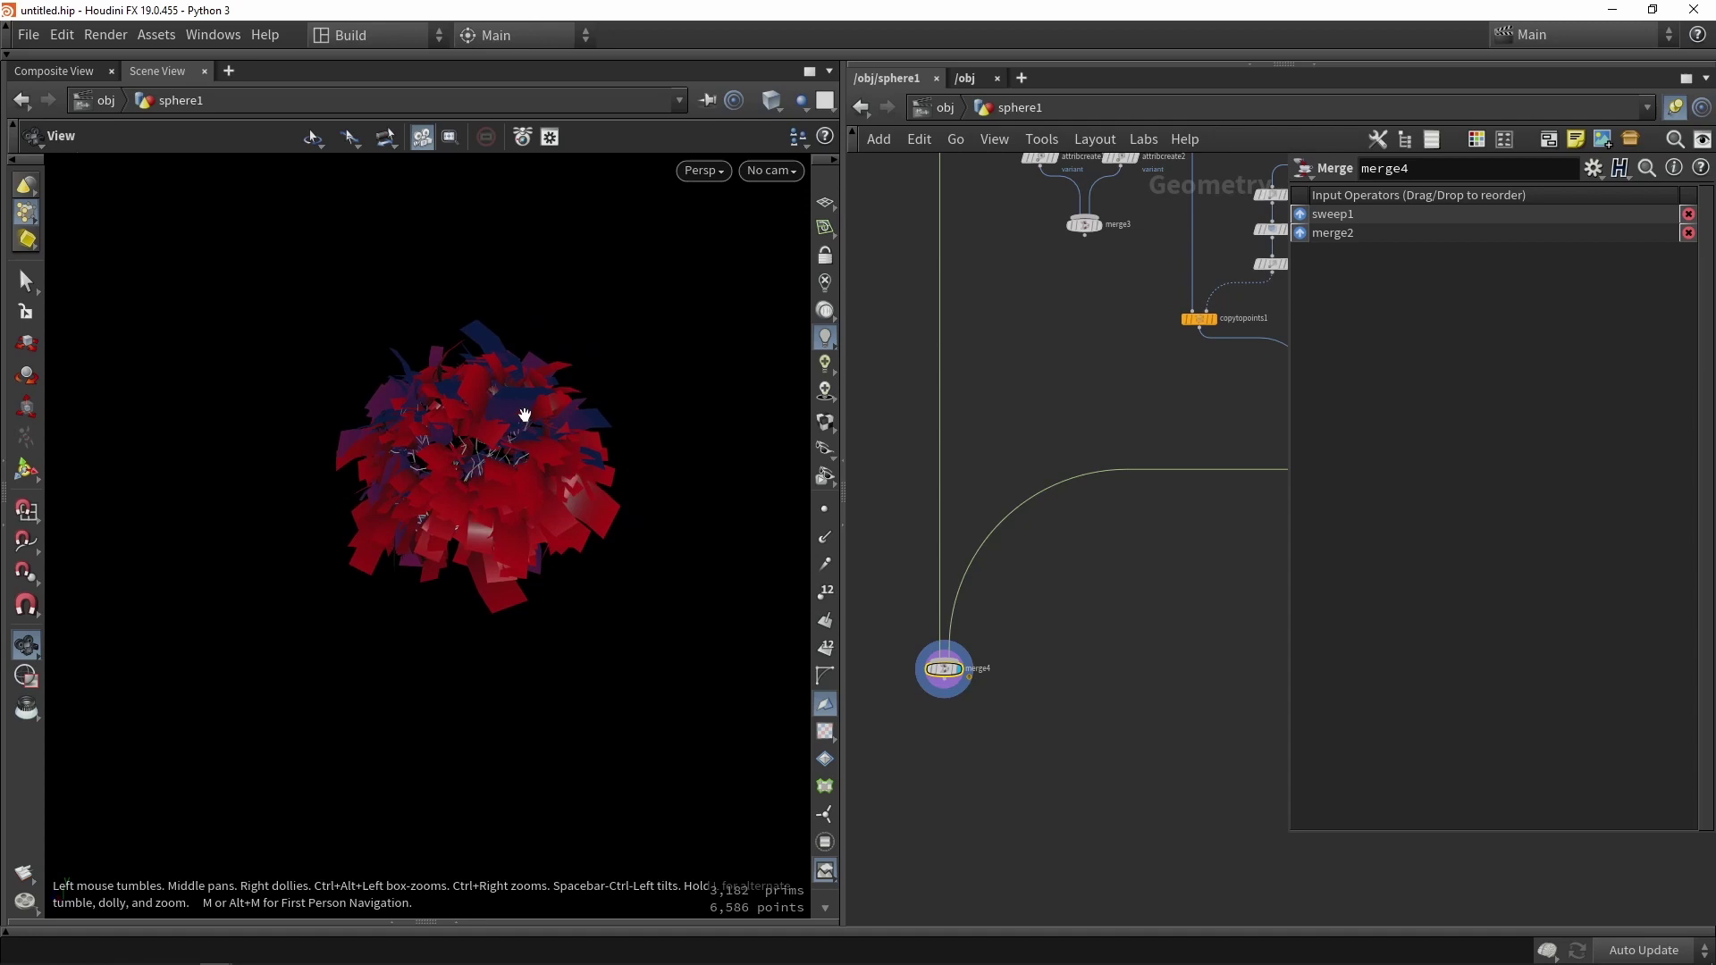
pyautogui.moveTo(525, 415); pyautogui.dragTo(636, 437)
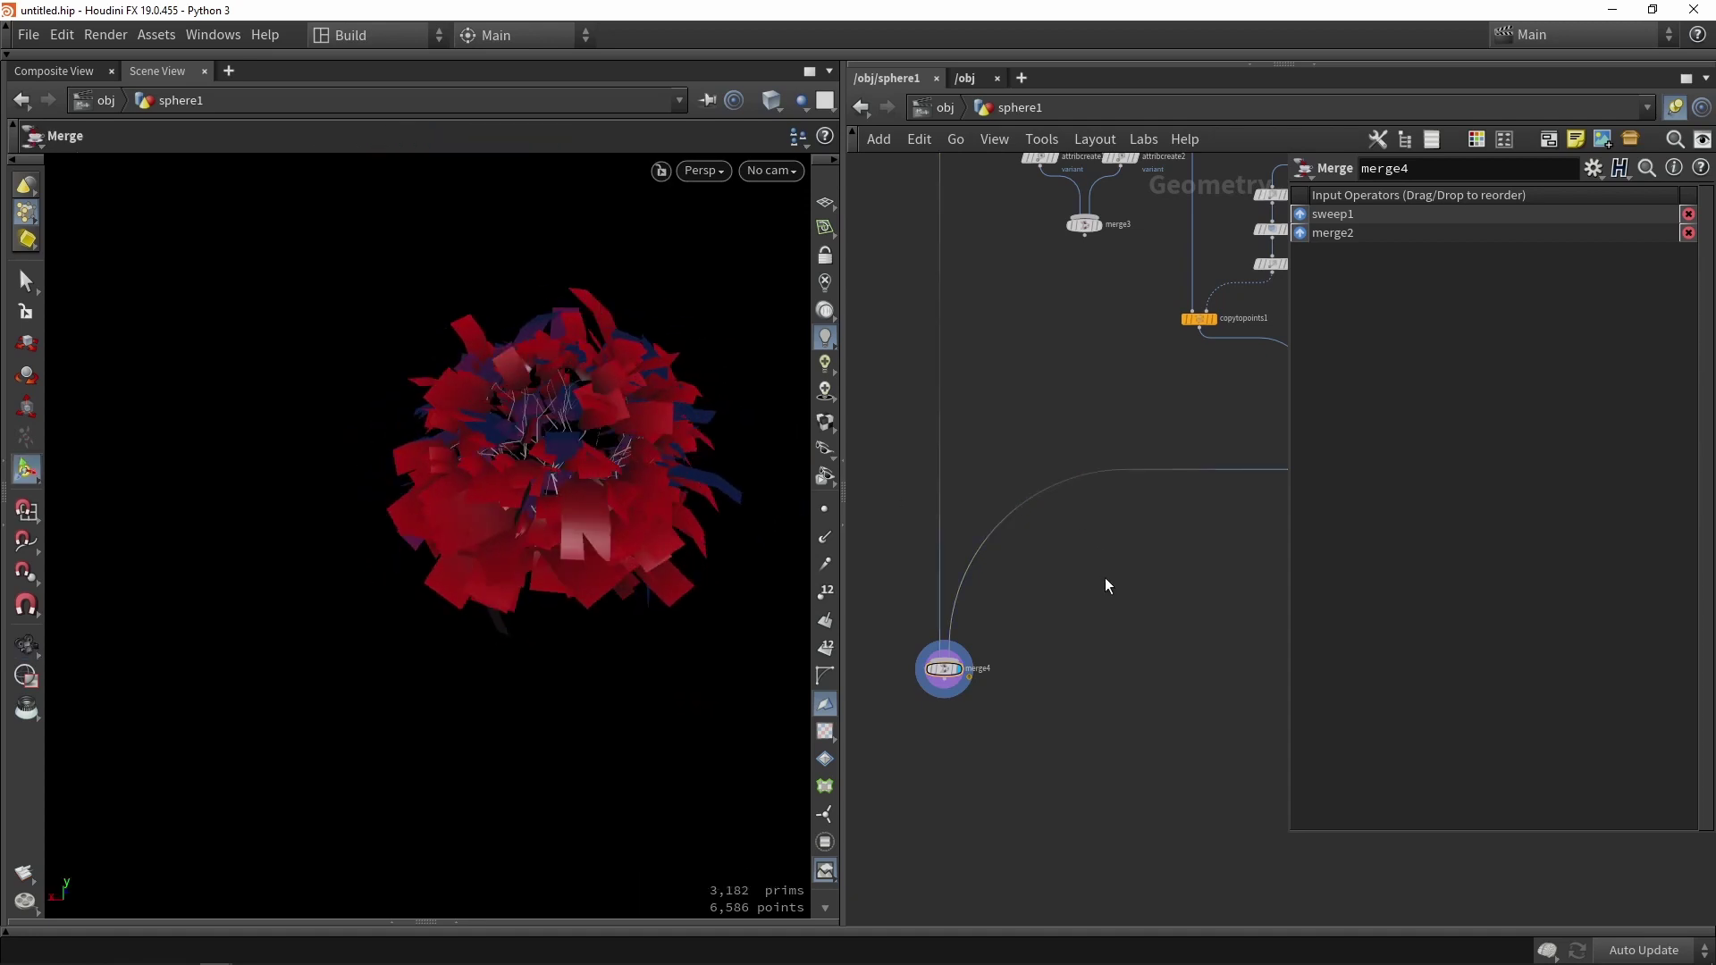